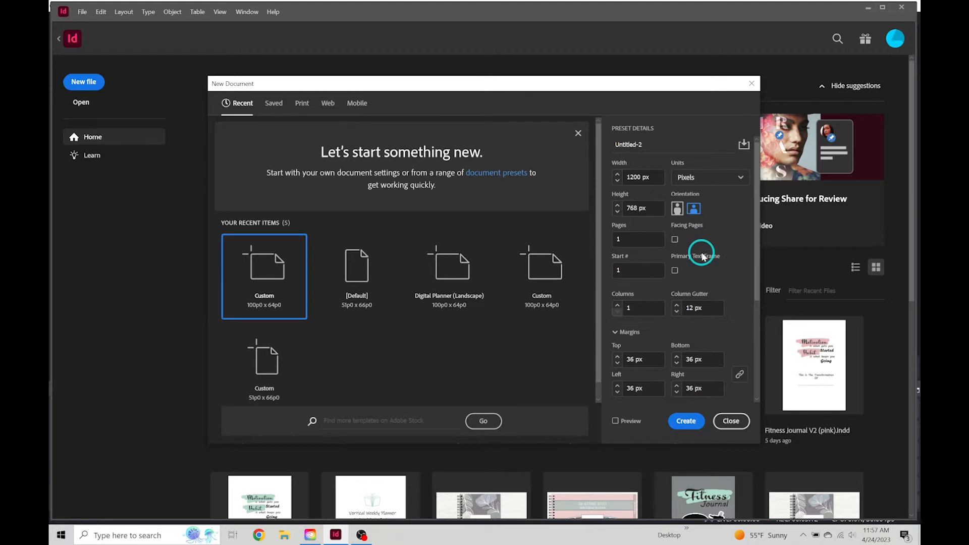
# Step: Name the new 1200 × 768 px landscape document Tutorial and create it
pyautogui.scroll(-3, 701, 256)
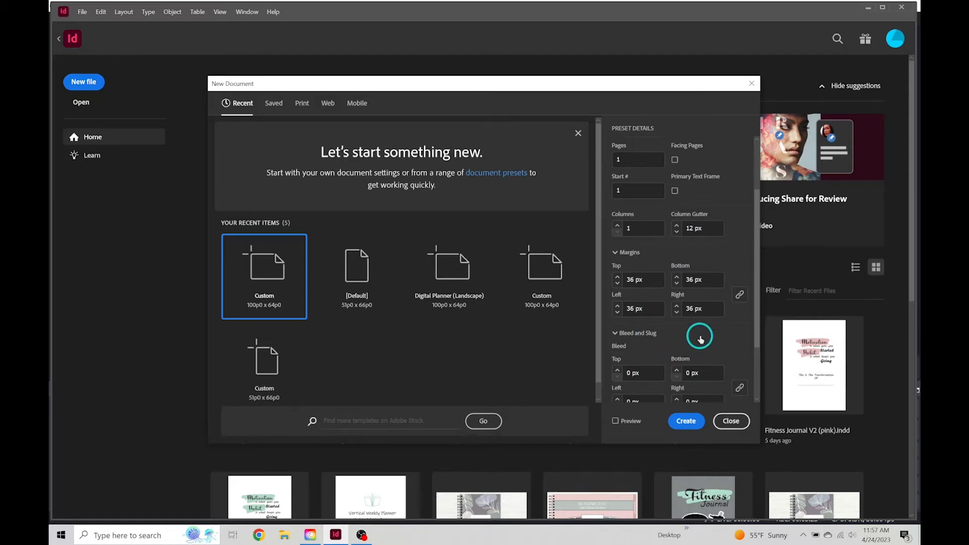
pyautogui.scroll(3, 692, 343)
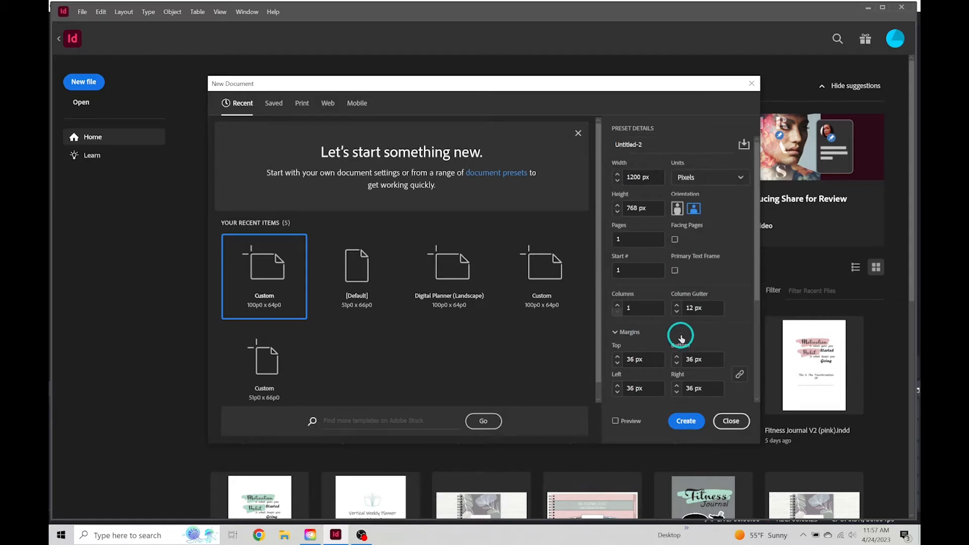
pyautogui.doubleClick(646, 144)
pyautogui.write('Tut')
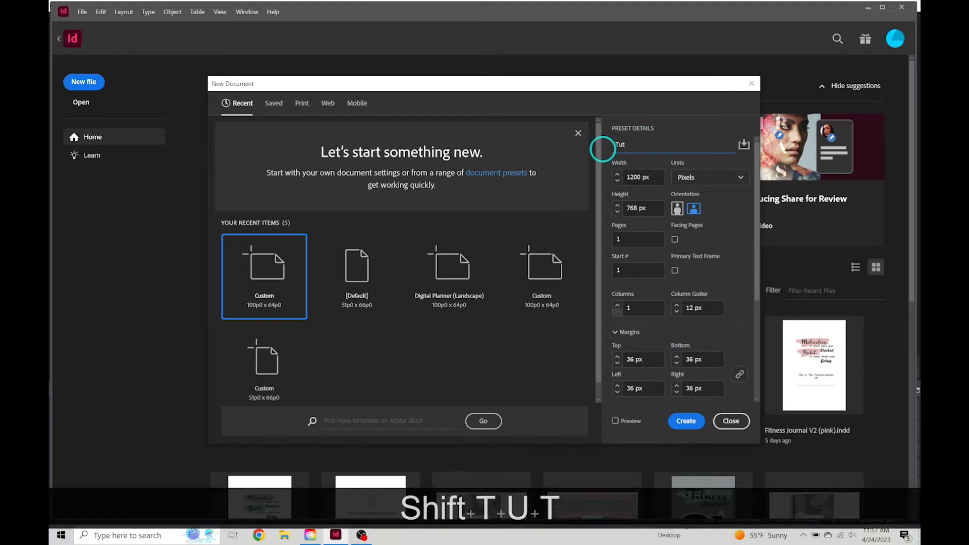
pyautogui.write('orial')
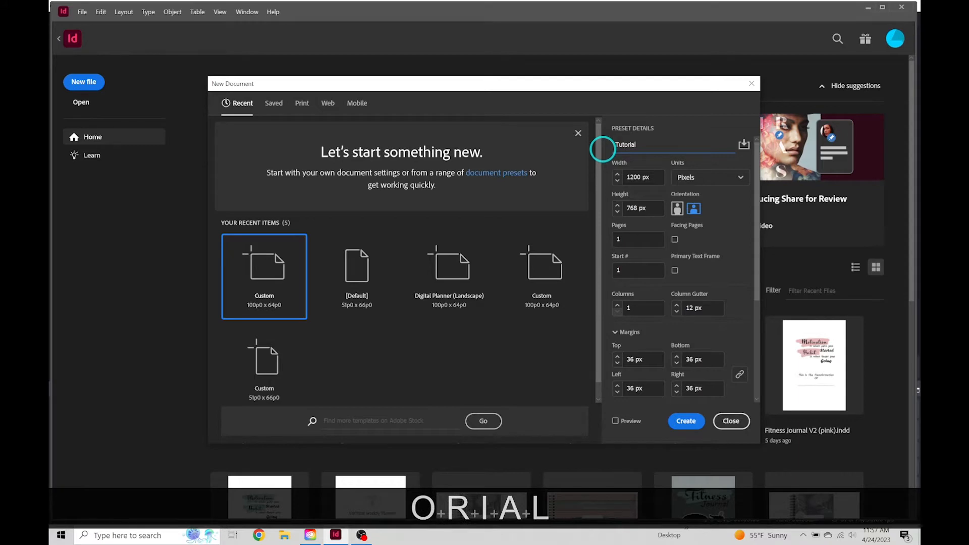
pyautogui.click(690, 428)
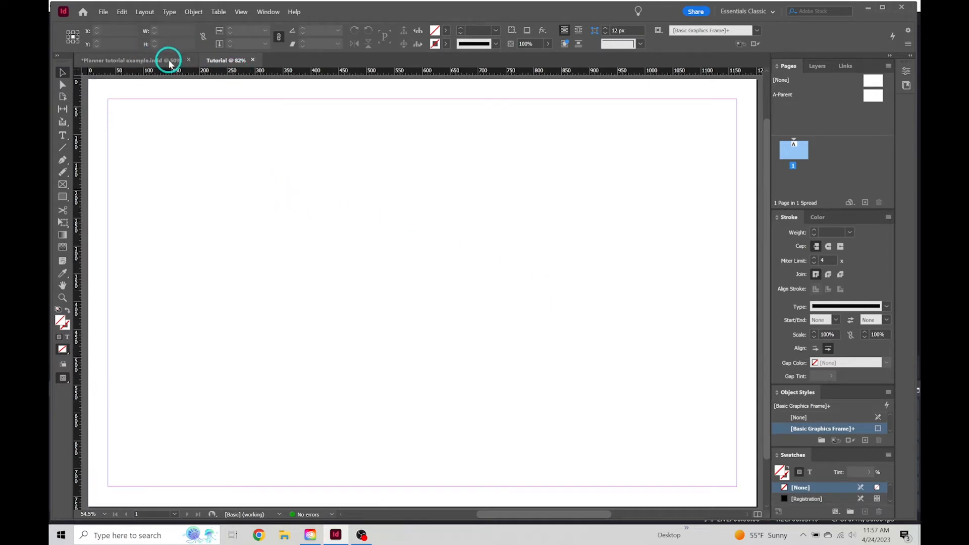
# Step: Examine the A-Planner Background parent page in the Planner tutorial example document, and return to the blank Tutorial document
pyautogui.click(170, 64)
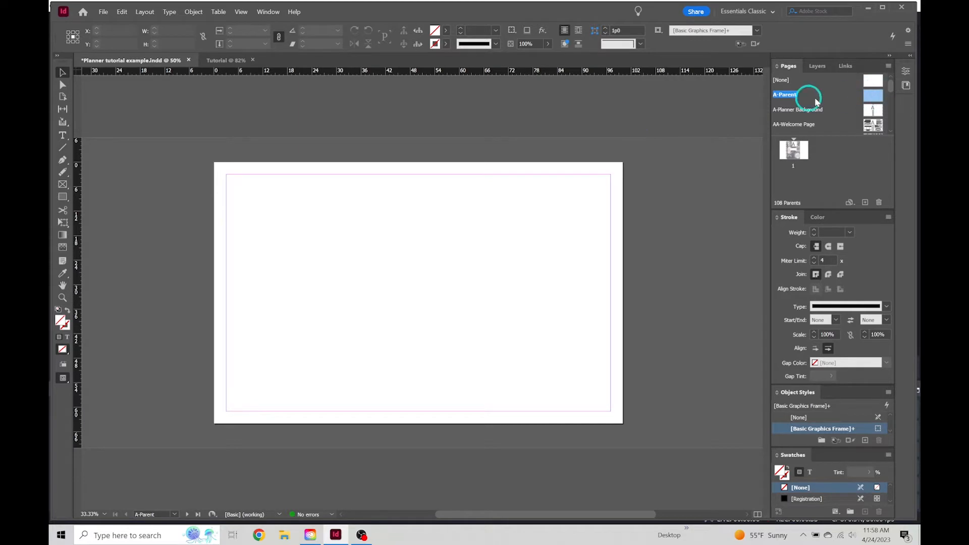
pyautogui.doubleClick(871, 111)
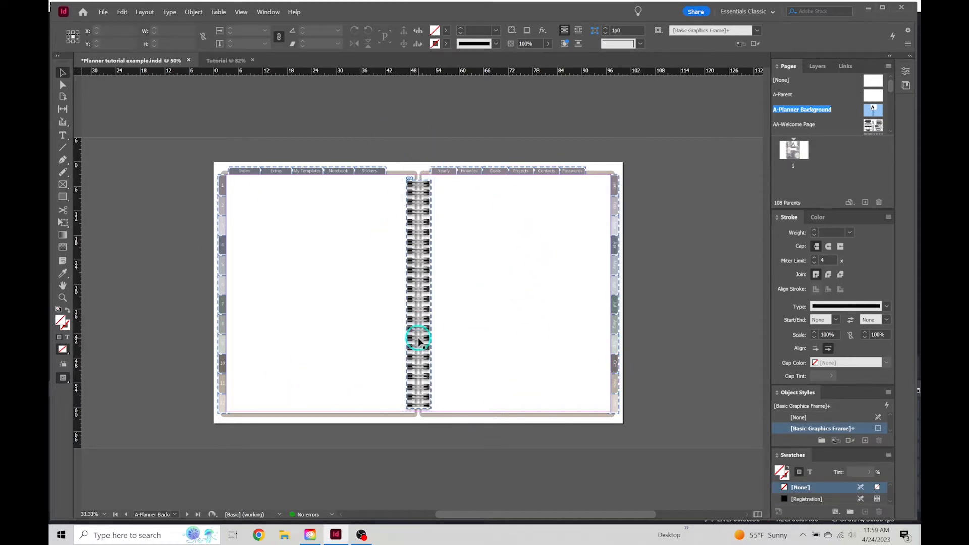
pyautogui.scroll(-1, 843, 108)
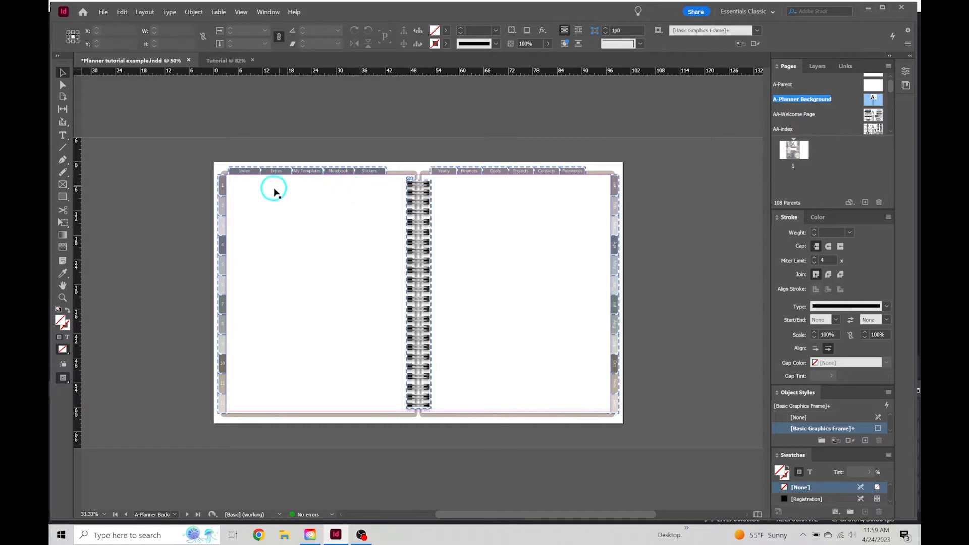
pyautogui.click(232, 62)
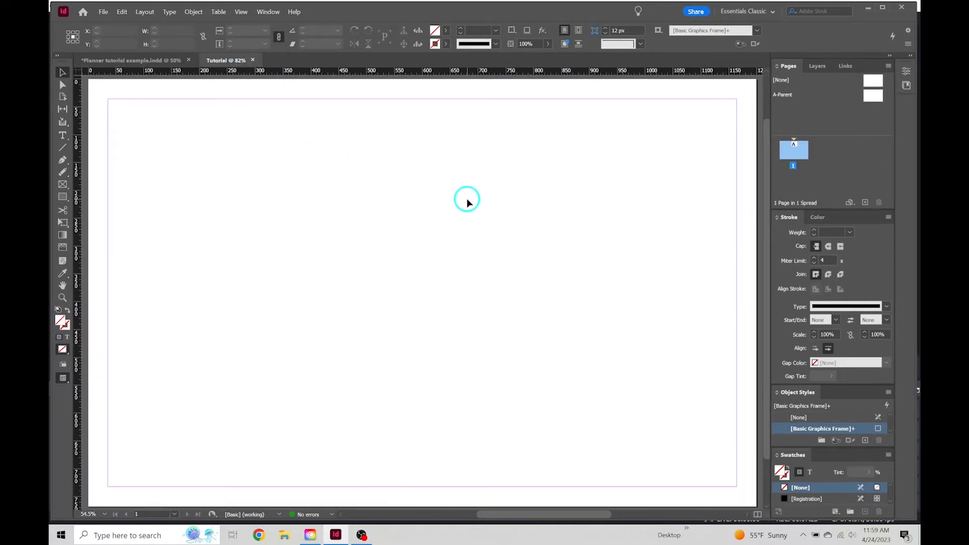
pyautogui.keyDown('alt'); pyautogui.scroll(-1, 474, 194); pyautogui.keyUp('alt')
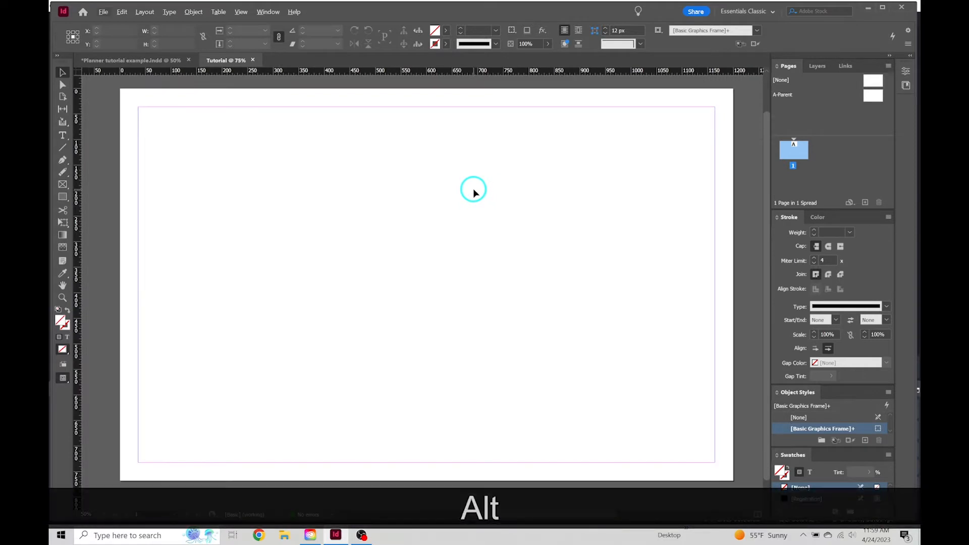
pyautogui.click(872, 82)
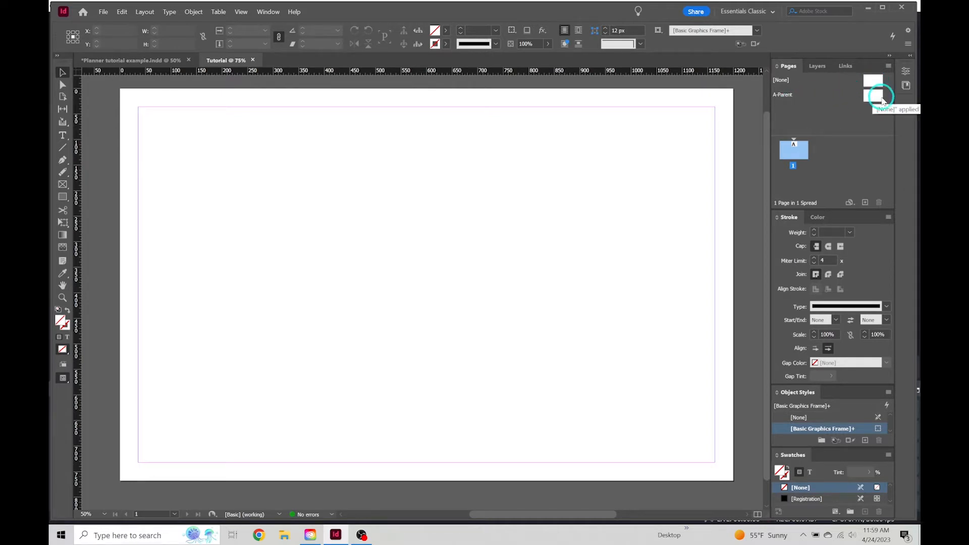
# Step: Rename the A-Parent page in the Planner tutorial example document as Background image, keeping prefix A
pyautogui.click(165, 61)
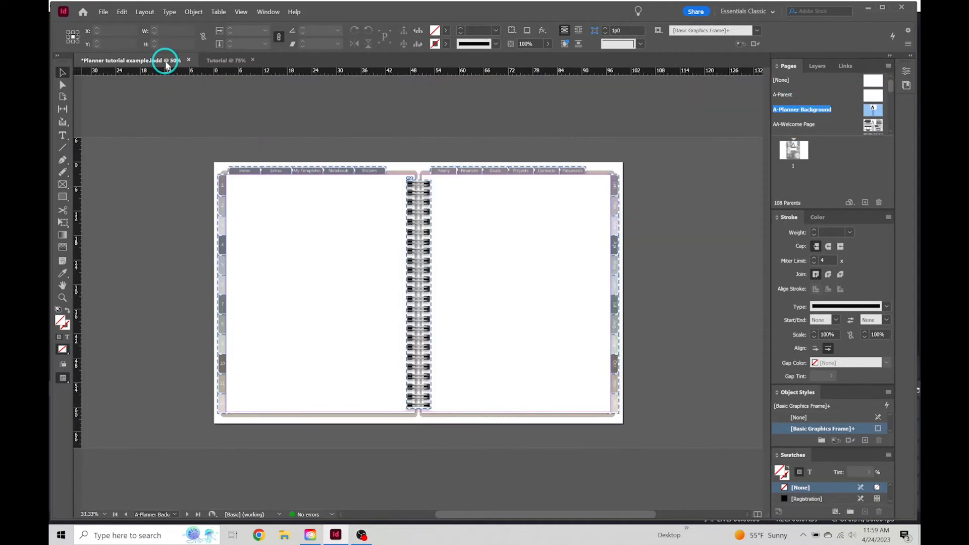
pyautogui.click(875, 97)
pyautogui.doubleClick(875, 97)
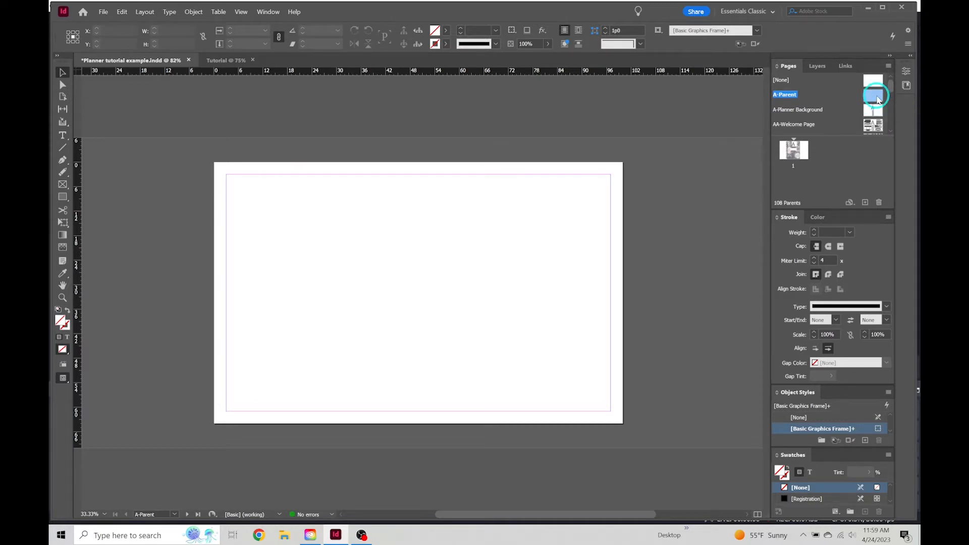
pyautogui.doubleClick(876, 99)
pyautogui.rightClick(876, 100)
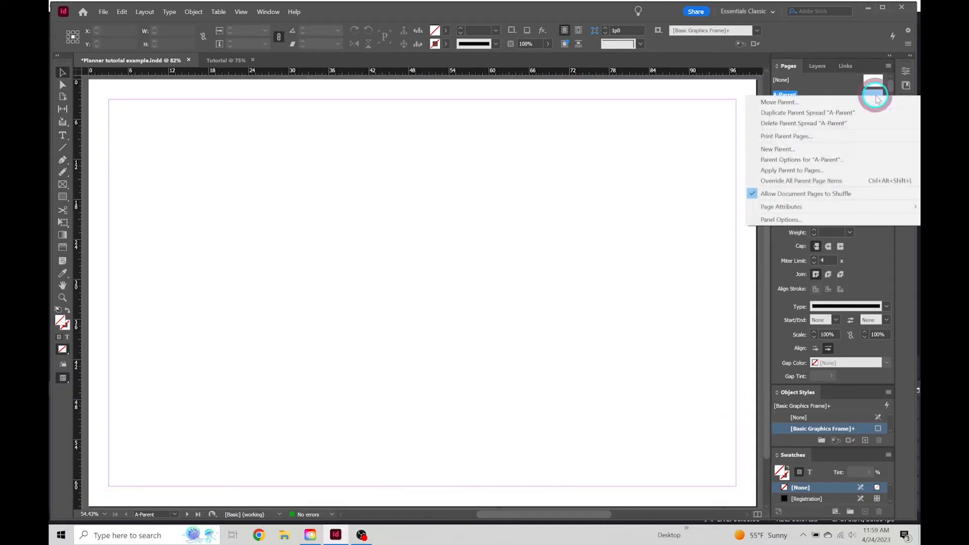
pyautogui.click(865, 161)
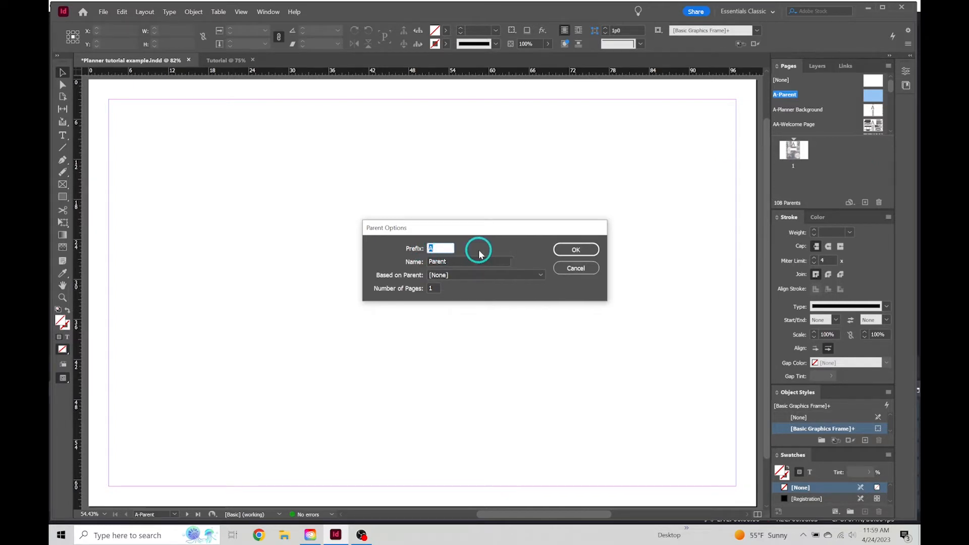
pyautogui.doubleClick(448, 261)
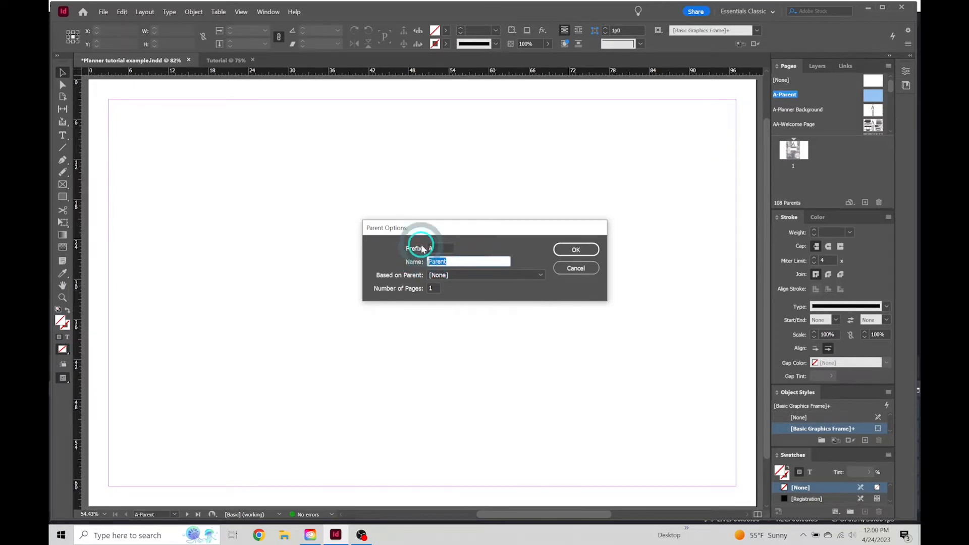
pyautogui.write('Background image')
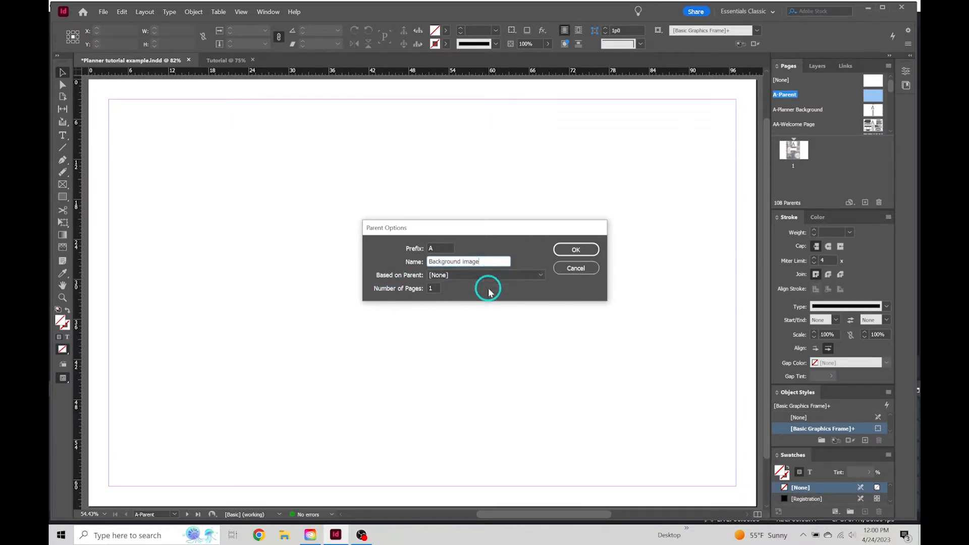
pyautogui.click(576, 250)
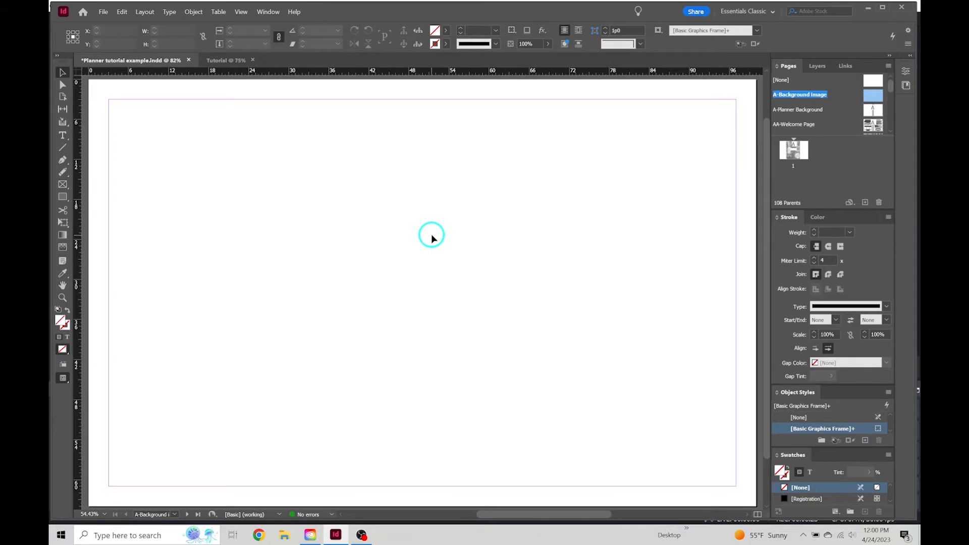
# Step: Place the old-wood-background-with-sunflower-border image over the whole Background image parent page, about 102p6 wide by 68p4 high
pyautogui.keyDown('alt'); pyautogui.scroll(-1, 432, 236); pyautogui.keyUp('alt')
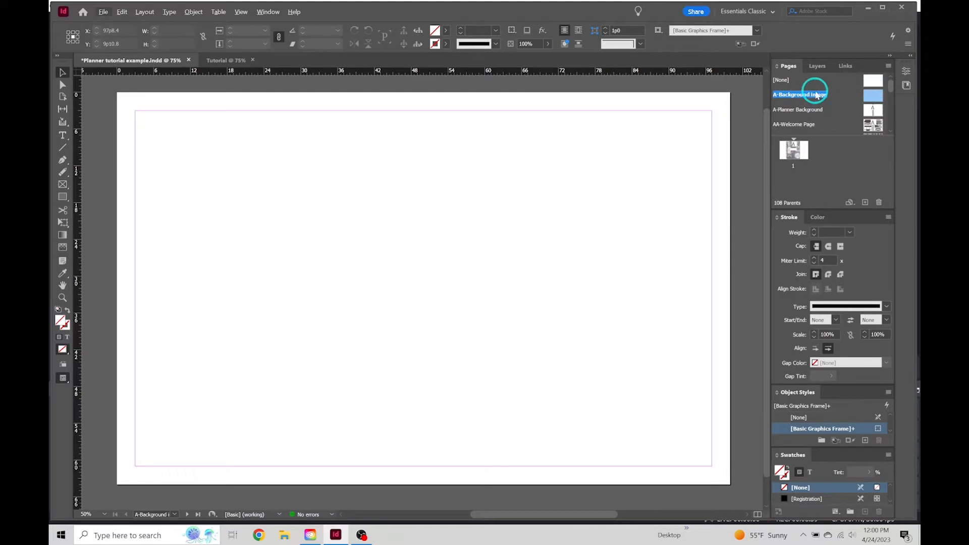
pyautogui.click(103, 13)
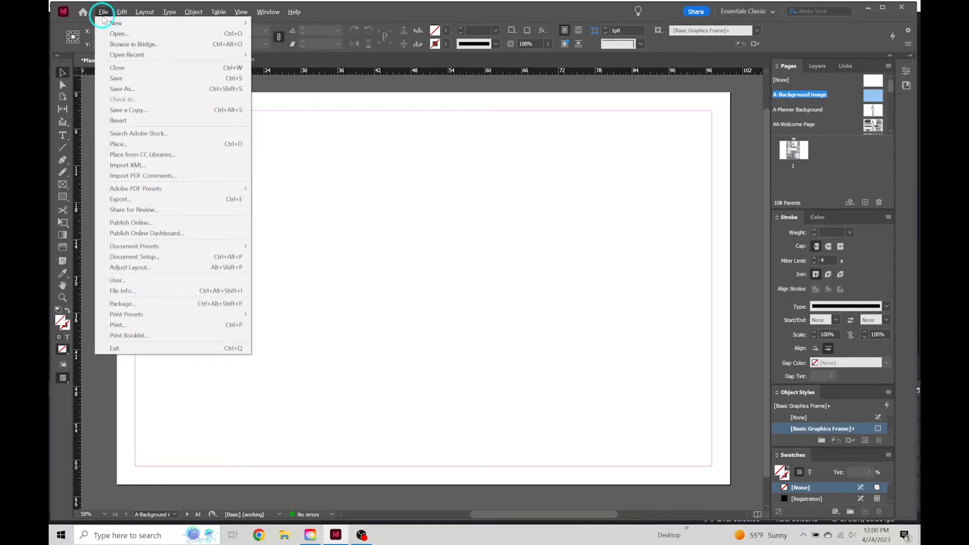
pyautogui.click(173, 144)
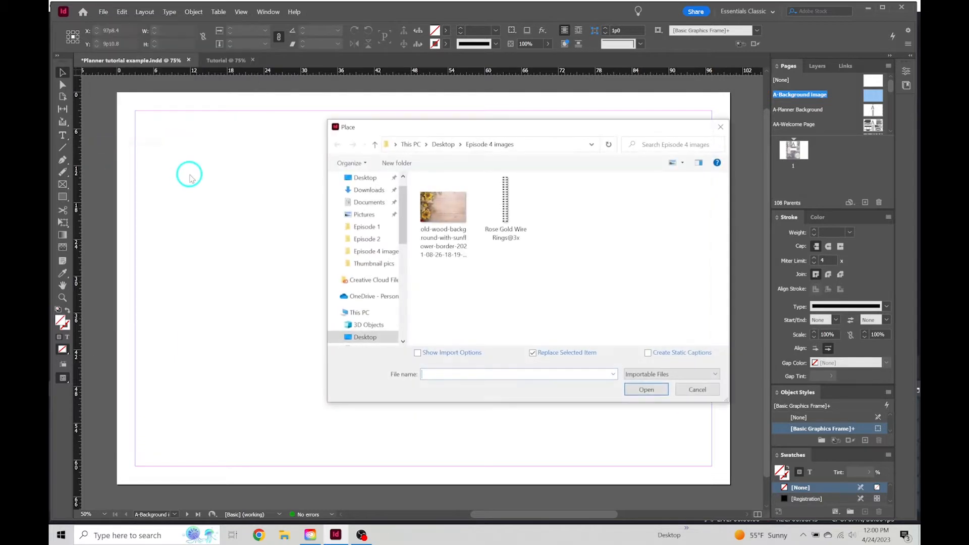
pyautogui.click(438, 220)
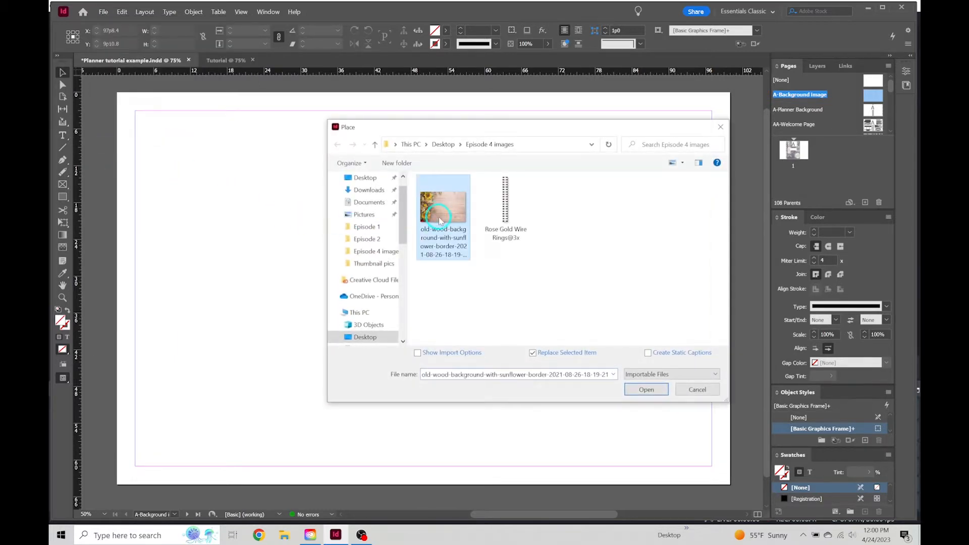
pyautogui.click(631, 391)
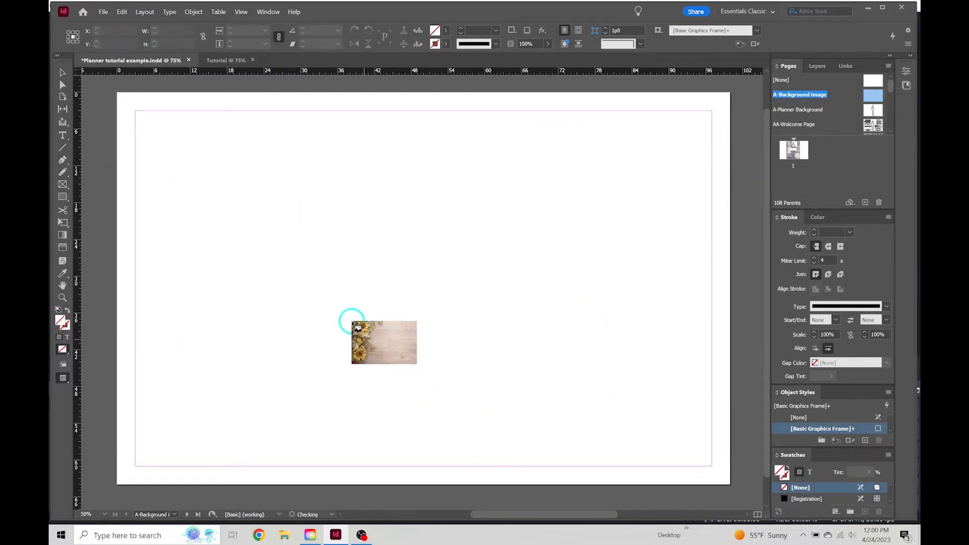
pyautogui.moveTo(109, 91)
pyautogui.mouseDown()
pyautogui.moveTo(554, 405)
pyautogui.moveTo(746, 502)
pyautogui.moveTo(736, 482)
pyautogui.mouseUp()
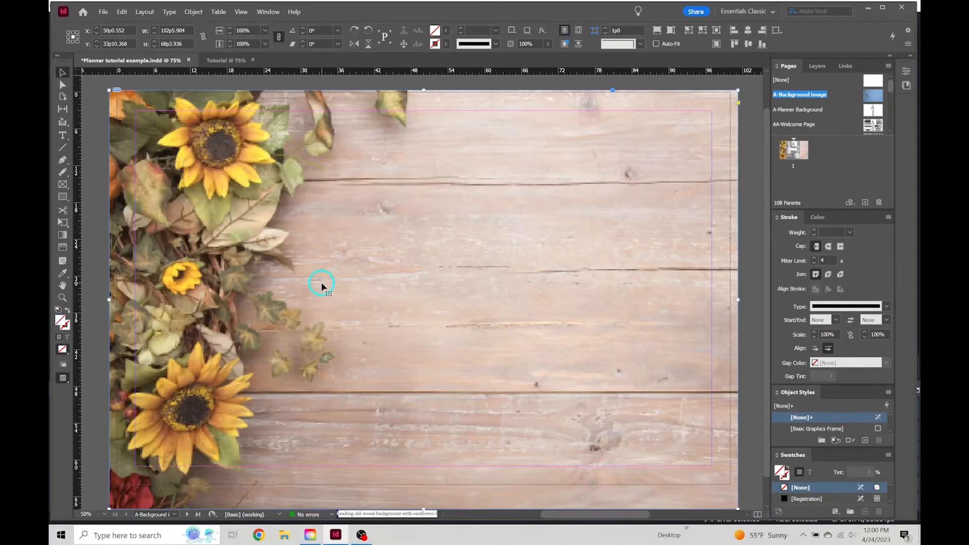
pyautogui.keyDown('alt'); pyautogui.scroll(-1, 332, 269); pyautogui.keyUp('alt')
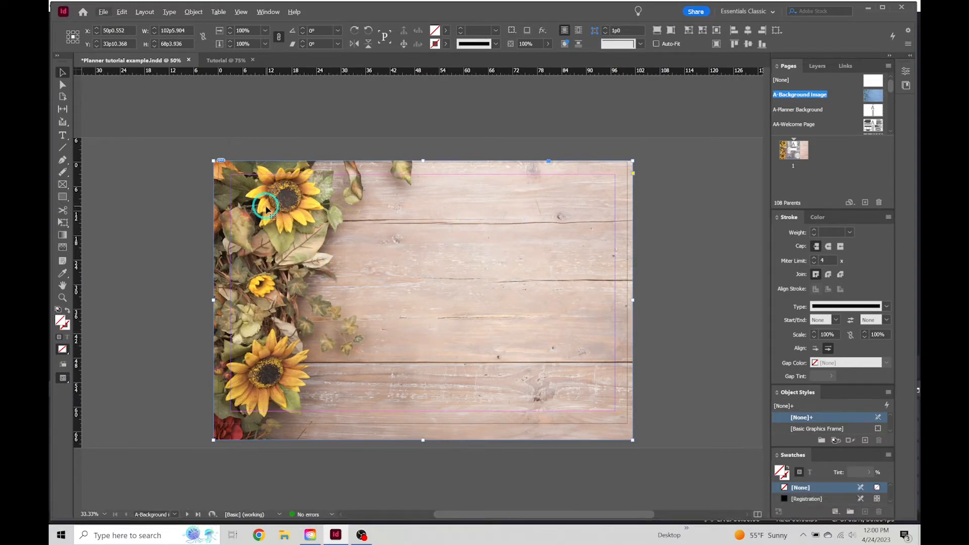
pyautogui.click(202, 199)
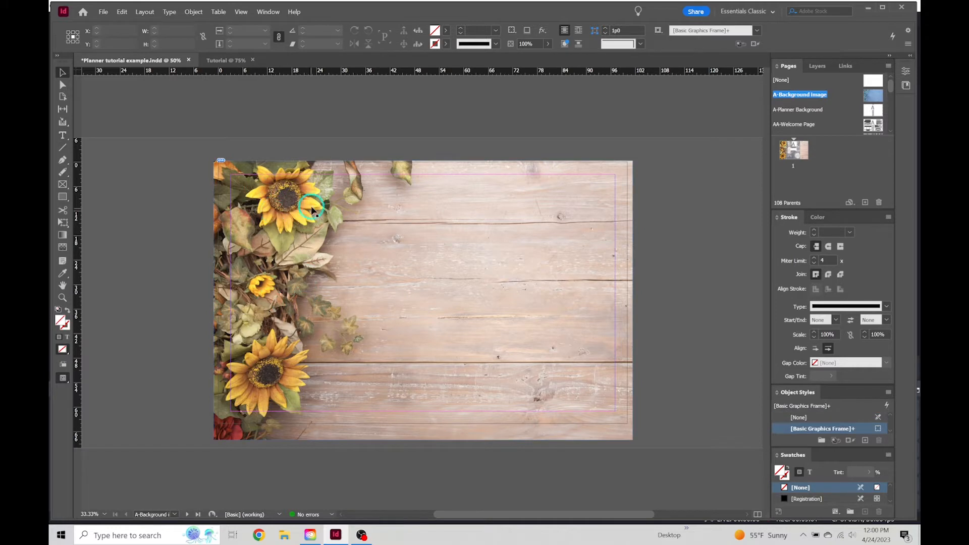
# Step: Enlarge the placed sunflower image outward from its upper-left corner to about 132p10 wide by 84p5 high
pyautogui.click(277, 245)
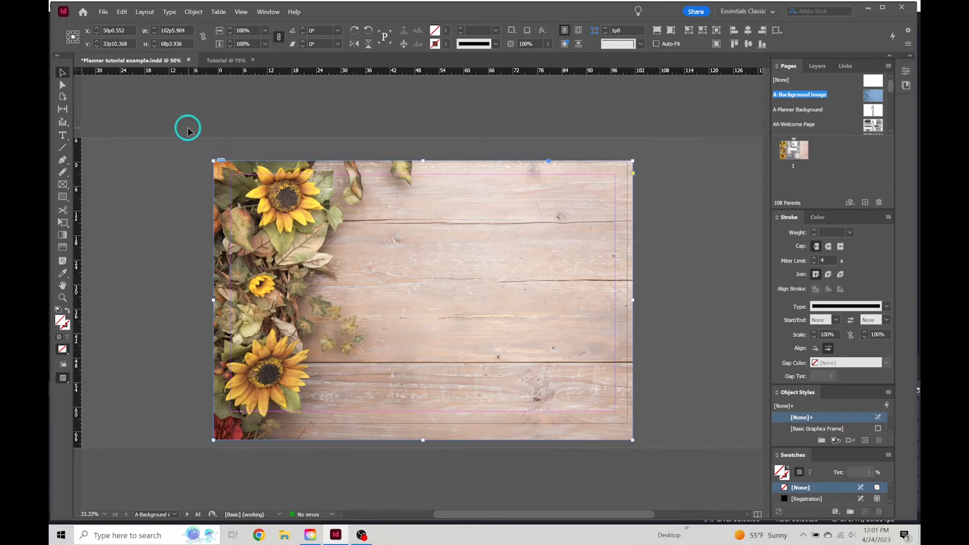
pyautogui.moveTo(213, 160)
pyautogui.mouseDown()
pyautogui.moveTo(156, 128)
pyautogui.moveTo(211, 159)
pyautogui.mouseUp()
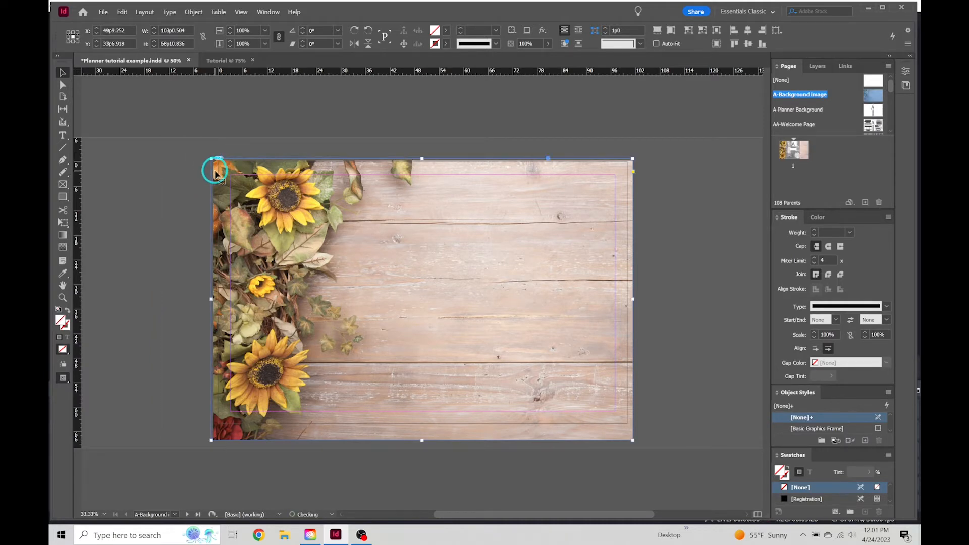
pyautogui.moveTo(210, 156); pyautogui.dragTo(89, 95)
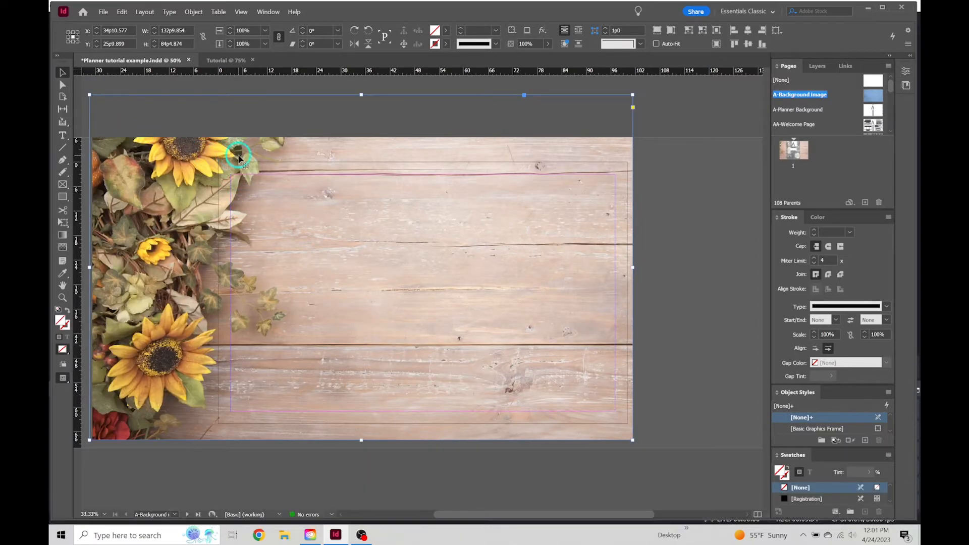
# Step: Scale and reposition the sunflower image so only wood covers the page, at about 158p2 wide by 95p1 high
pyautogui.moveTo(631, 440); pyautogui.dragTo(703, 483)
pyautogui.moveTo(550, 320); pyautogui.dragTo(477, 312)
pyautogui.press('space')
pyautogui.moveTo(418, 385); pyautogui.dragTo(477, 356)
pyautogui.moveTo(90, 477); pyautogui.dragTo(290, 431)
pyautogui.hotkey('ctrl', 'z')
pyautogui.hotkey('ctrl', 'shift', 'z')
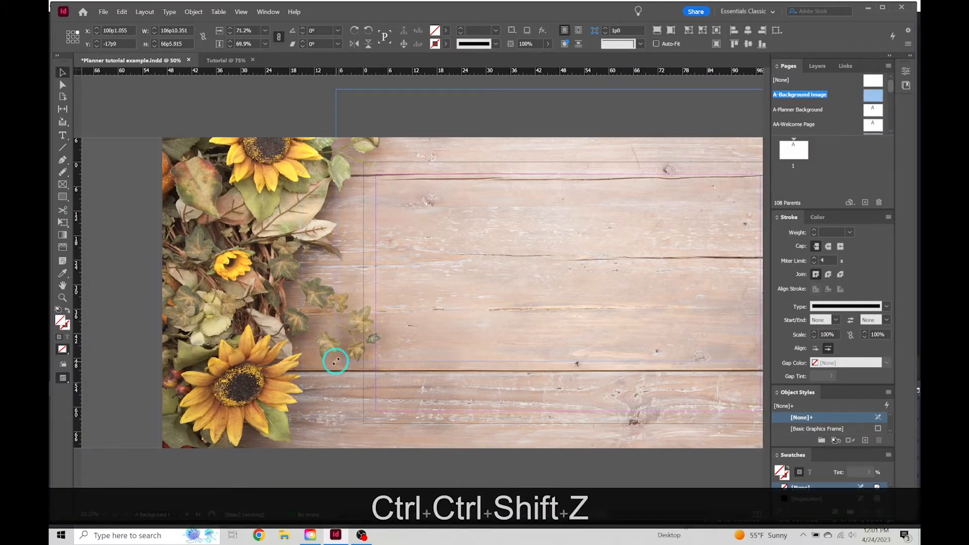
pyautogui.moveTo(336, 357); pyautogui.dragTo(126, 478)
pyautogui.click(99, 98)
pyautogui.moveTo(501, 215); pyautogui.dragTo(476, 208)
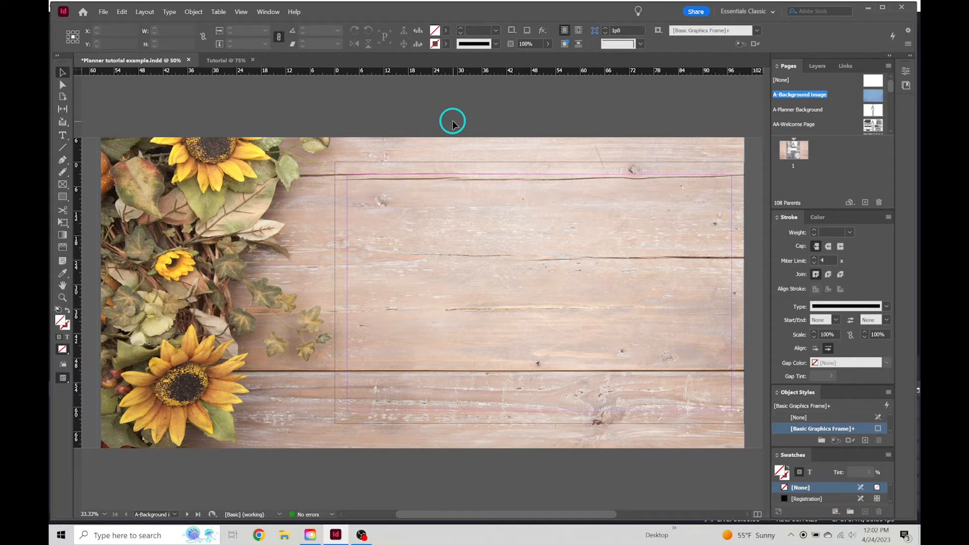
# Step: Check the page in preview mode, and crop the image frame's left side to the page edge, about 100p6 wide
pyautogui.press('w')
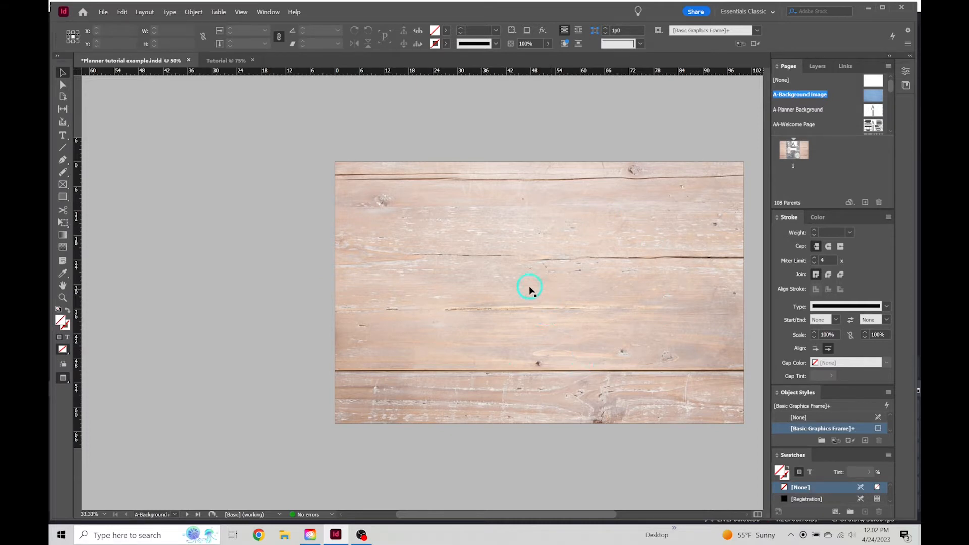
pyautogui.press('w')
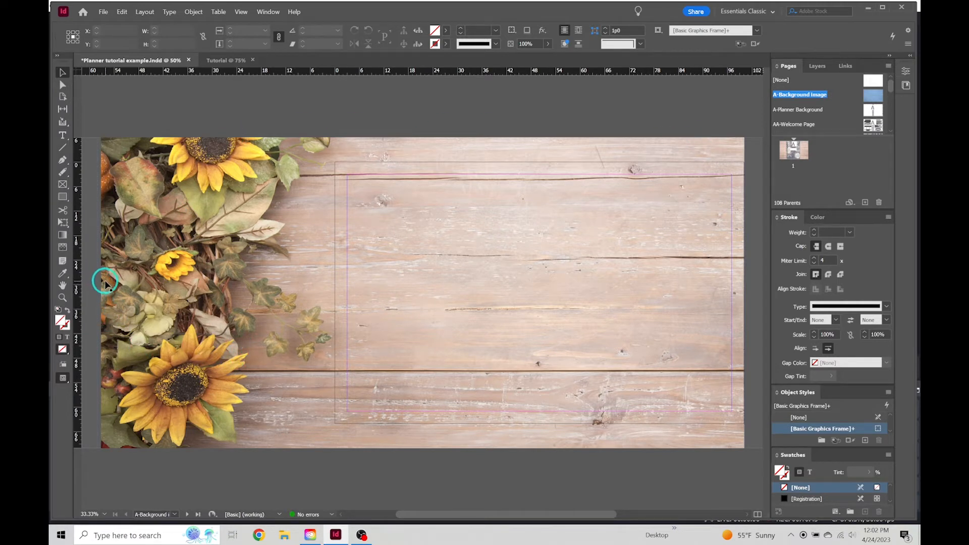
pyautogui.click(107, 303)
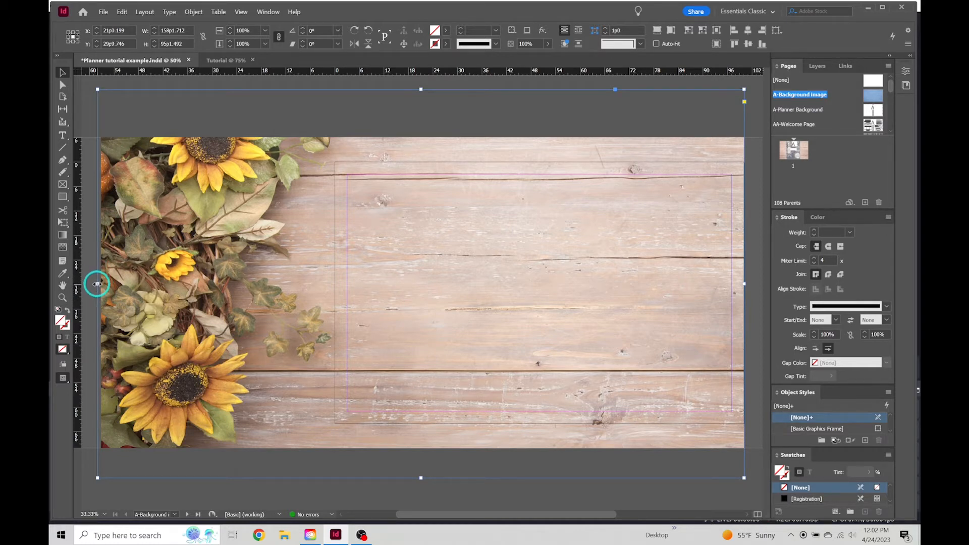
pyautogui.moveTo(97, 284); pyautogui.dragTo(335, 283)
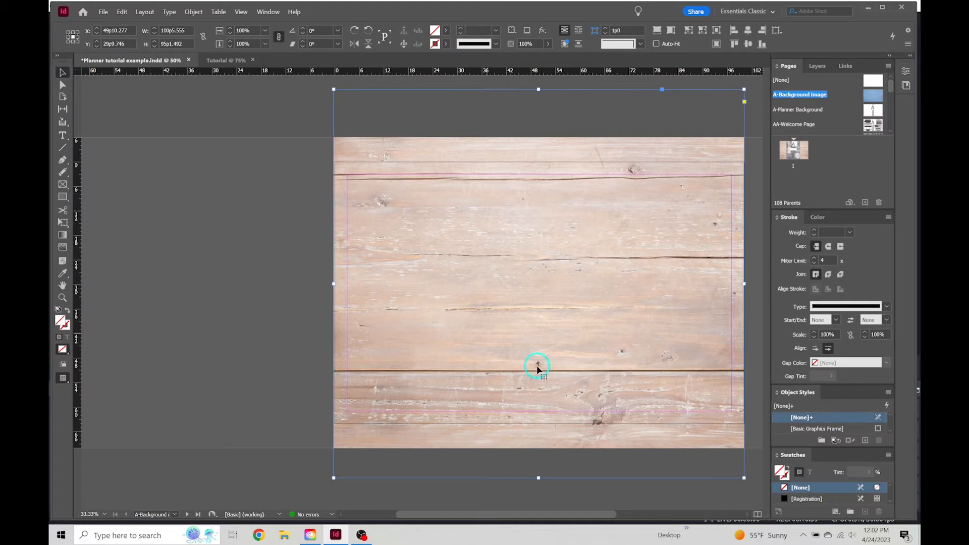
# Step: Crop the wood image frame's top and bottom to the page edges, about 65p3 high, and check the page in preview mode
pyautogui.moveTo(537, 478); pyautogui.dragTo(535, 451)
pyautogui.moveTo(539, 89); pyautogui.dragTo(540, 162)
pyautogui.moveTo(539, 450); pyautogui.dragTo(542, 426)
pyautogui.moveTo(744, 293)
pyautogui.mouseDown()
pyautogui.moveTo(735, 292)
pyautogui.moveTo(745, 288)
pyautogui.mouseUp()
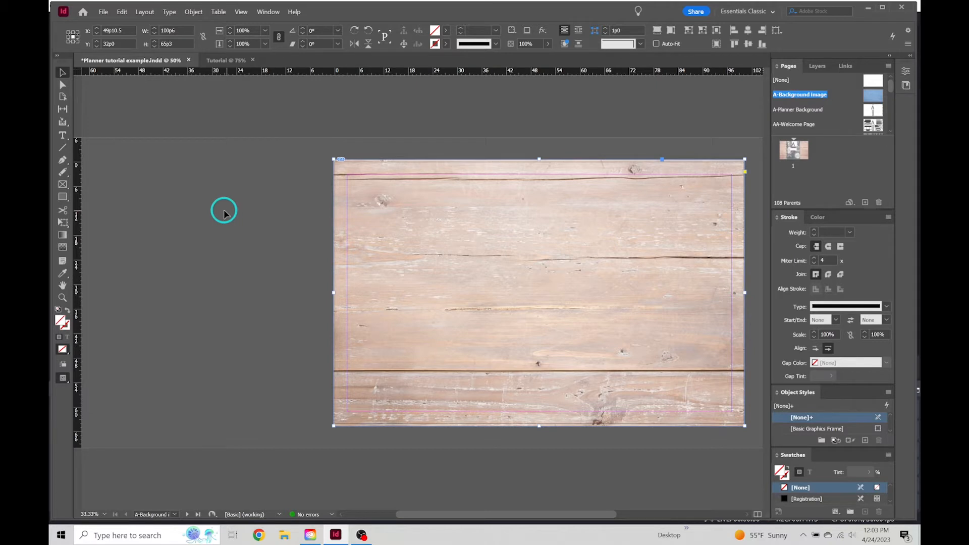
pyautogui.click(299, 225)
pyautogui.moveTo(253, 207); pyautogui.dragTo(197, 210)
pyautogui.press('w')
pyautogui.press('w')
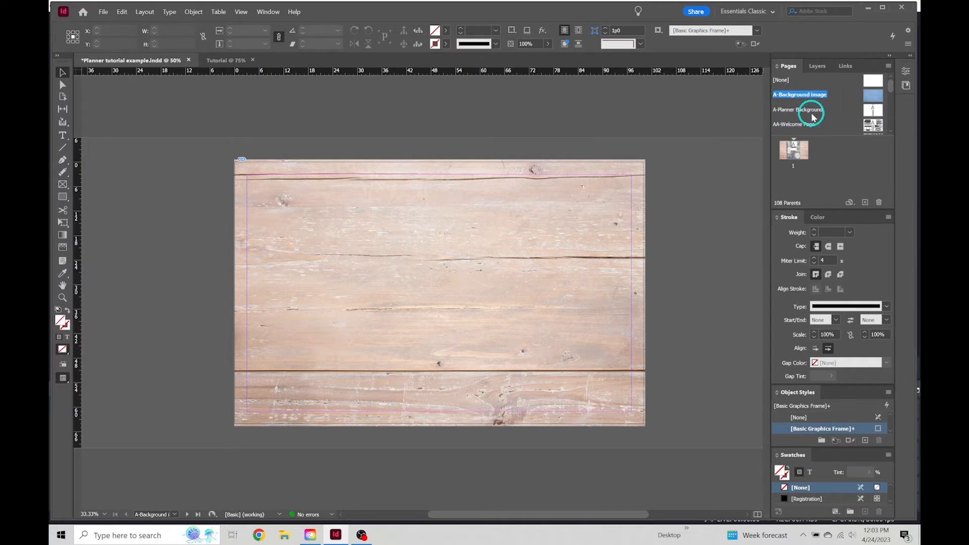
# Step: View the existing A-Planner Background parent page over the wood image and return to the A-Background image parent page
pyautogui.doubleClick(873, 110)
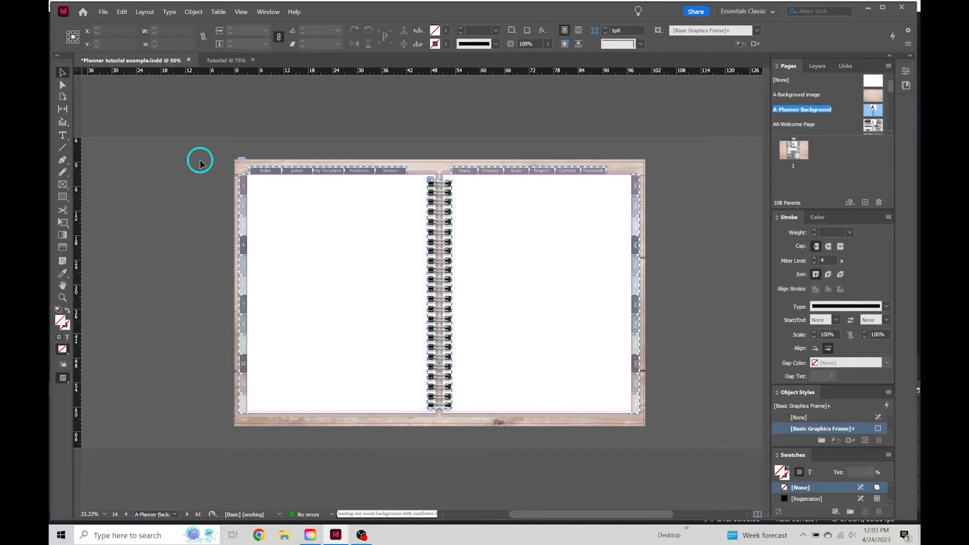
pyautogui.moveTo(848, 86); pyautogui.dragTo(870, 101)
pyautogui.doubleClick(870, 99)
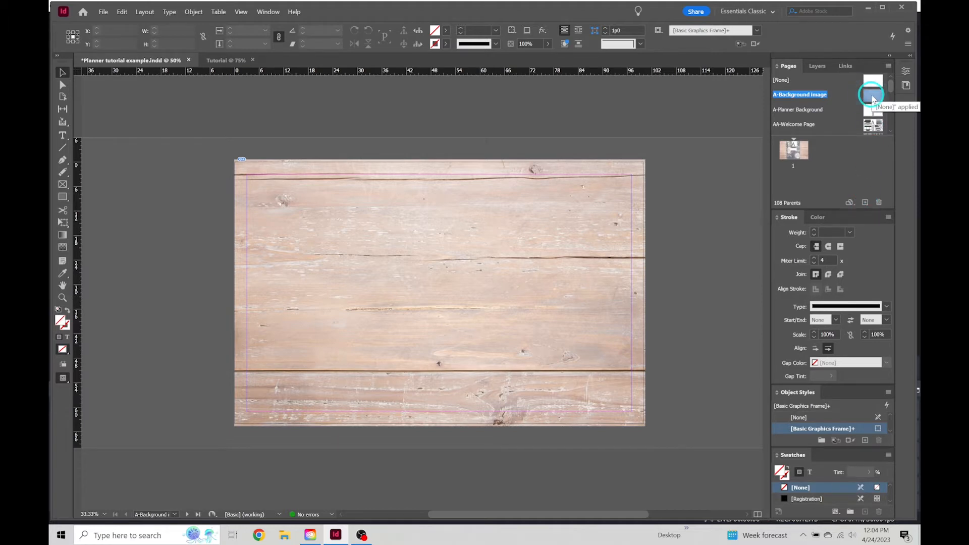
pyautogui.doubleClick(873, 97)
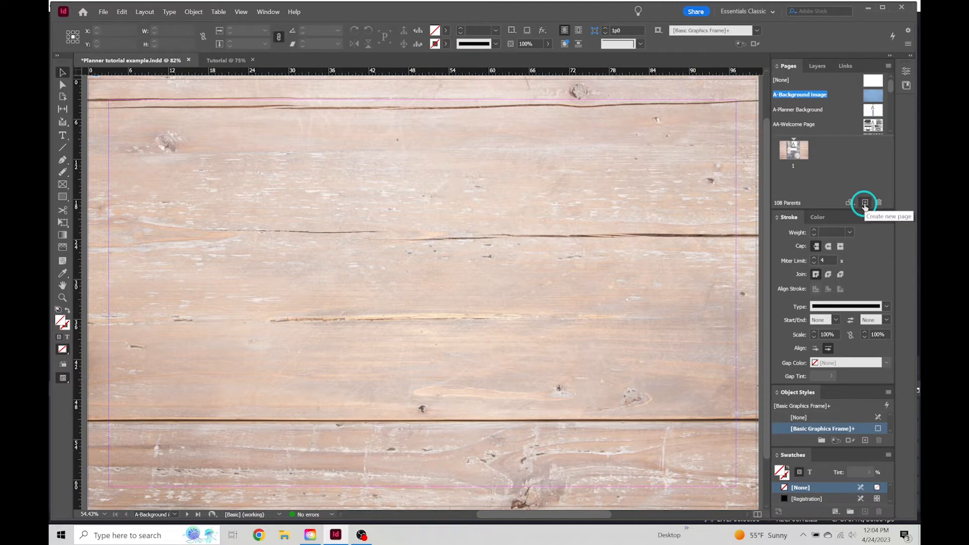
# Step: Add a new parent page and name it Planner Background 2
pyautogui.click(865, 204)
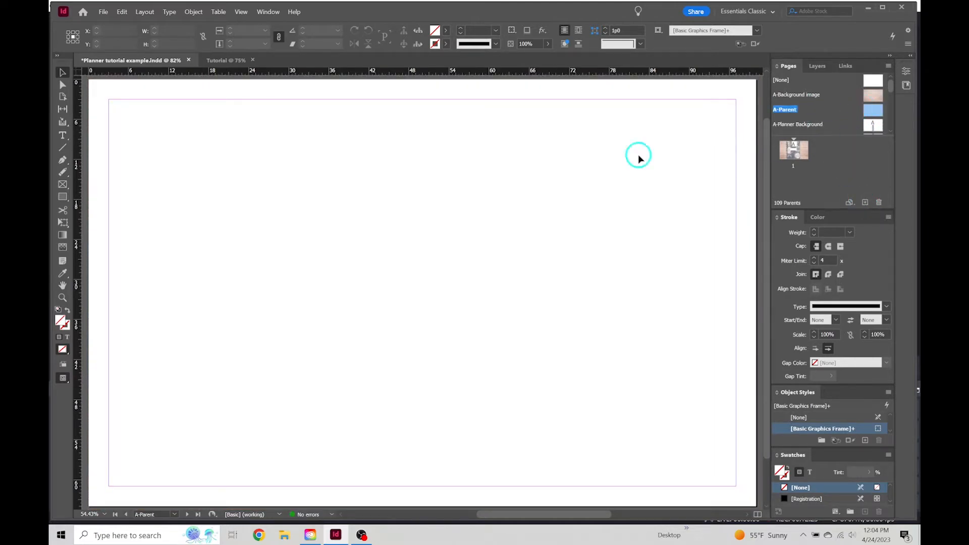
pyautogui.keyDown('alt'); pyautogui.scroll(-1, 435, 210); pyautogui.keyUp('alt')
pyautogui.rightClick(893, 115)
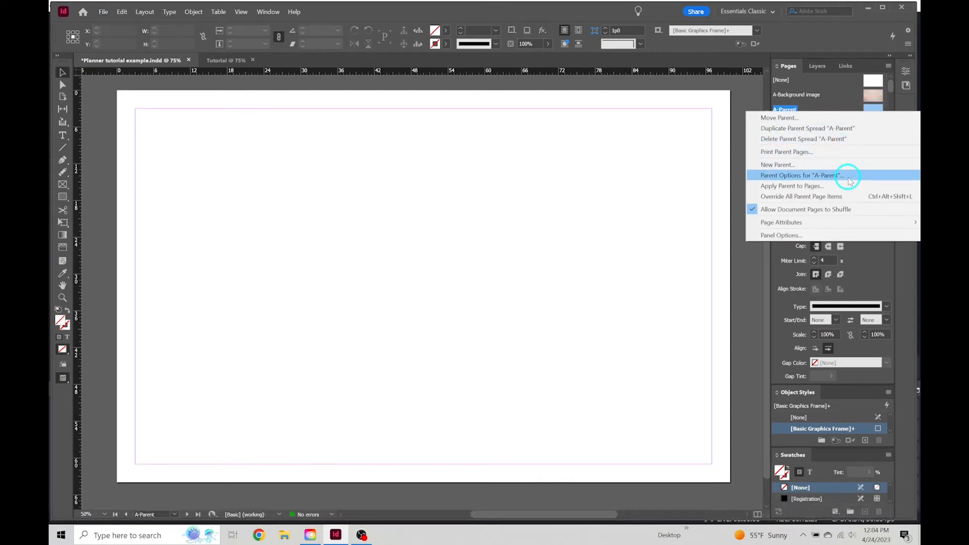
pyautogui.click(852, 180)
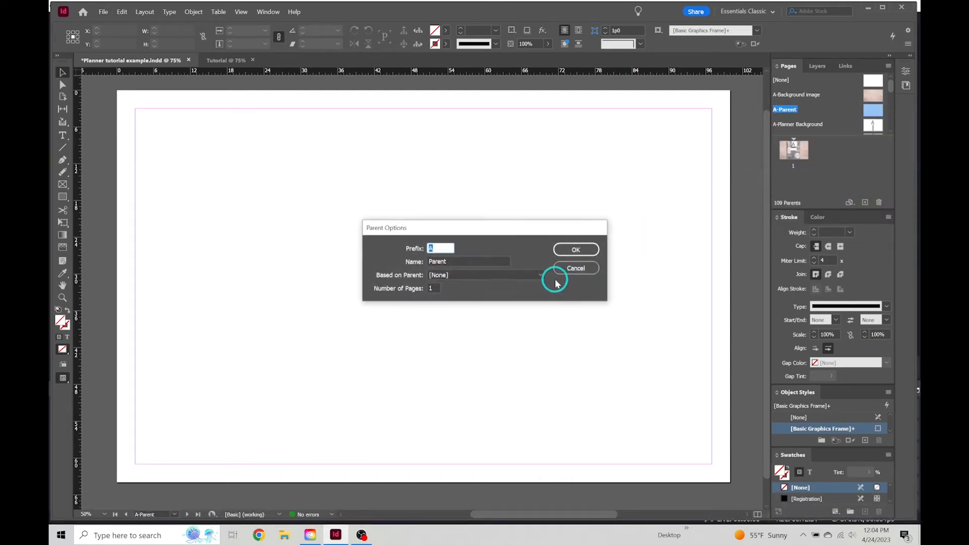
pyautogui.doubleClick(460, 261)
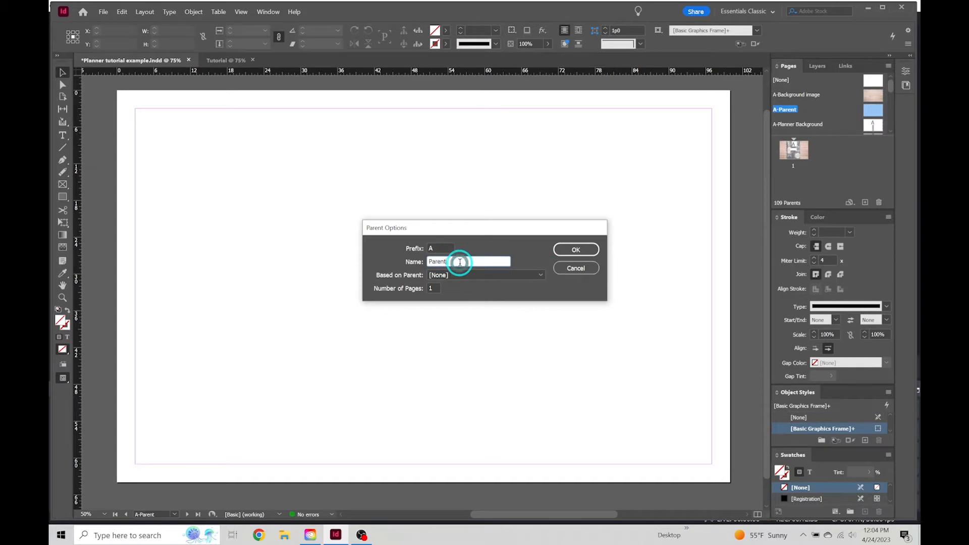
pyautogui.write('Planner Bac')
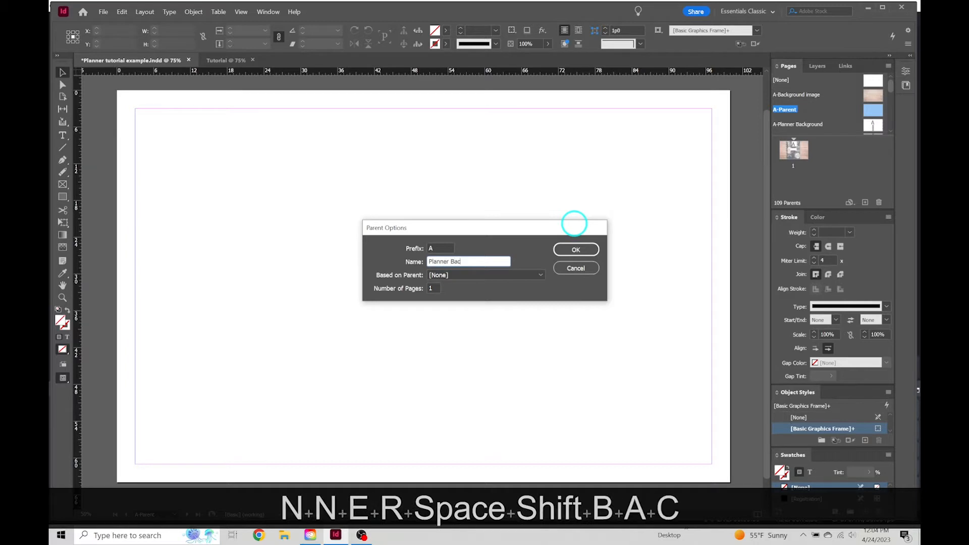
pyautogui.write('kground ')
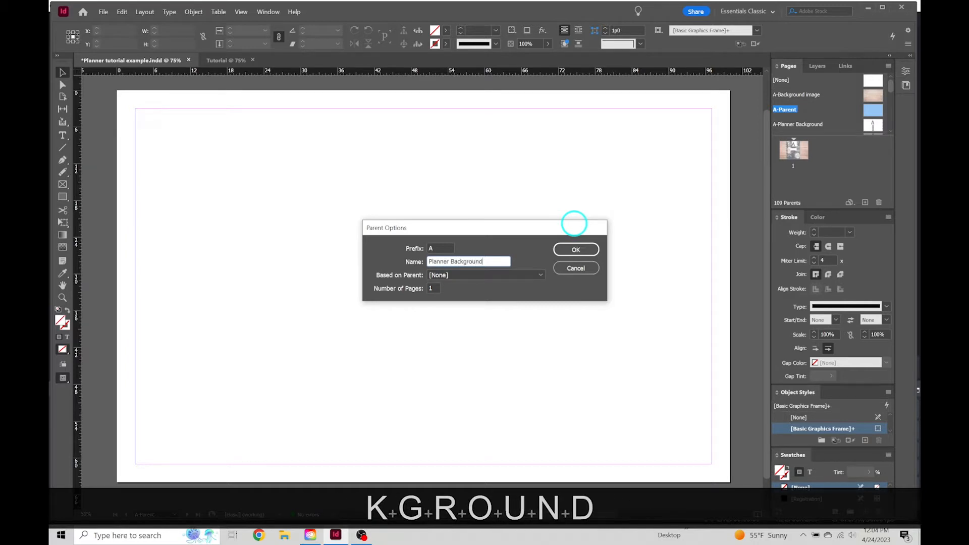
pyautogui.write('2')
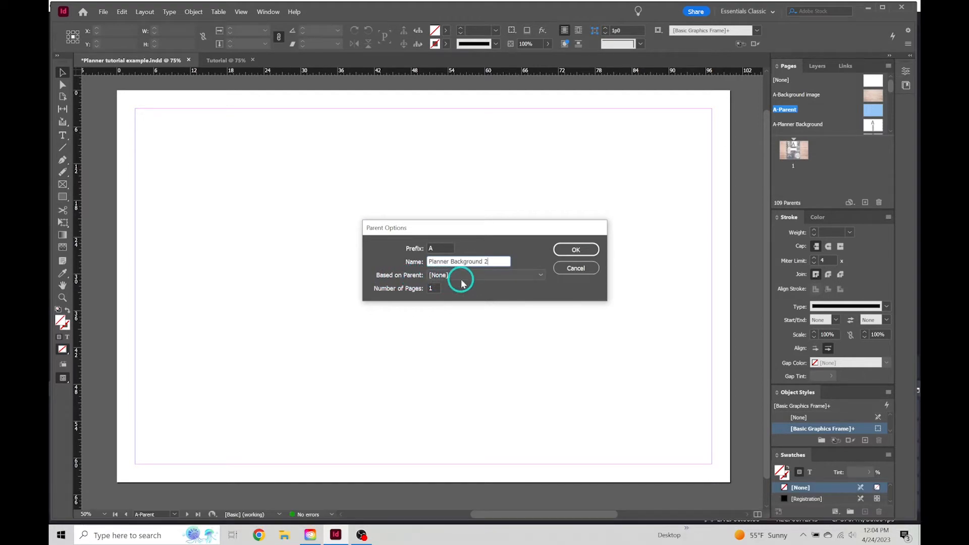
# Step: Base the Planner Background 2 parent page on A-Background image
pyautogui.click(485, 277)
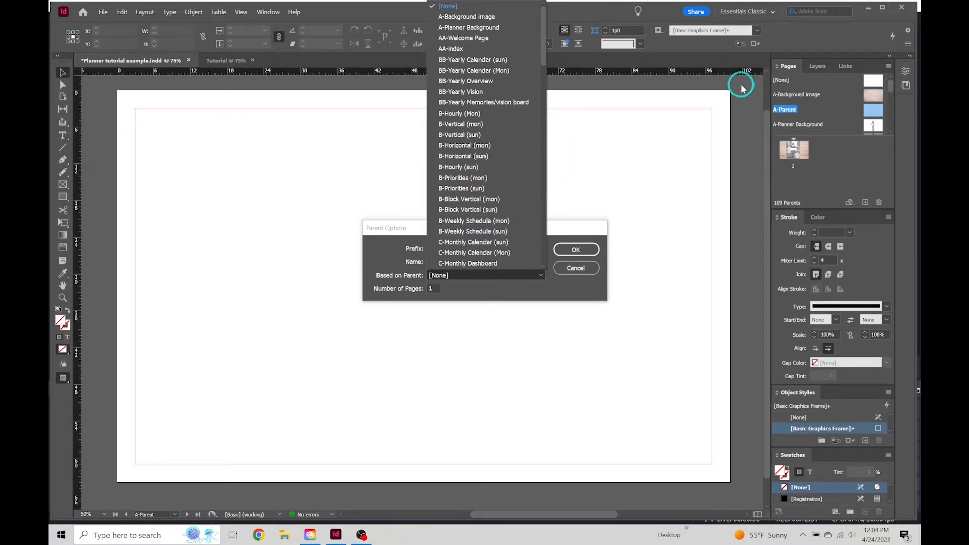
pyautogui.click(470, 19)
pyautogui.click(585, 250)
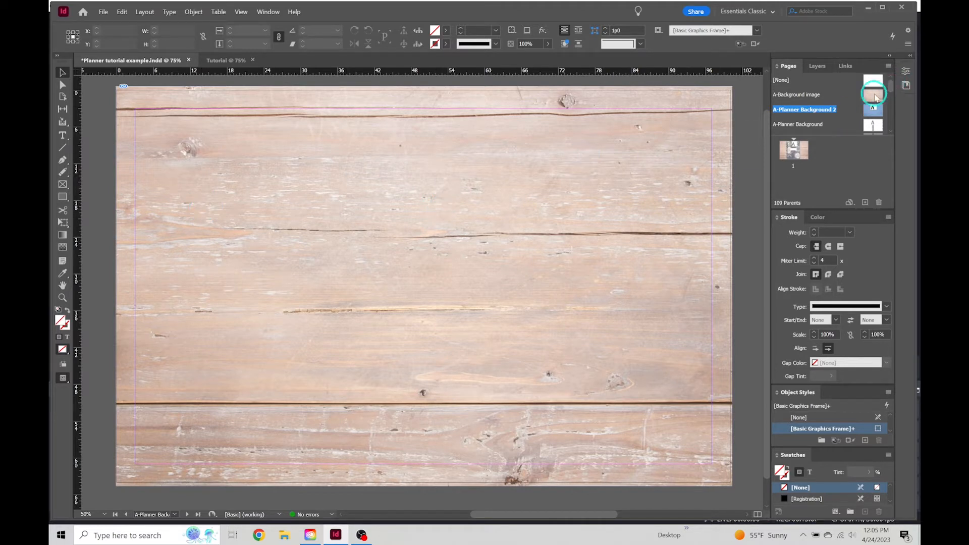
# Step: Try selecting the wood image on A-Planner Background 2, move it on the A-Background image parent, and undo the move
pyautogui.click(450, 165)
pyautogui.doubleClick(873, 94)
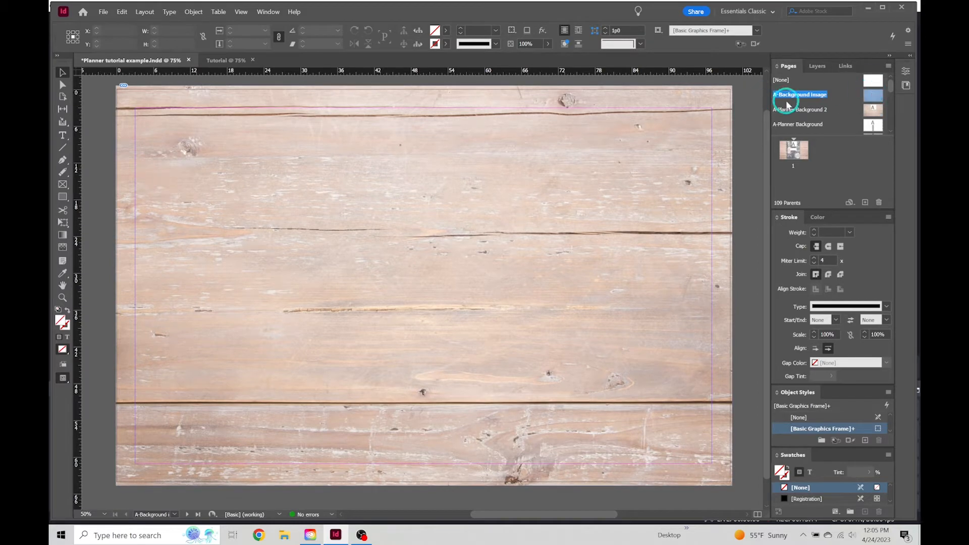
pyautogui.moveTo(415, 160); pyautogui.dragTo(444, 170)
pyautogui.hotkey('ctrl', 'z')
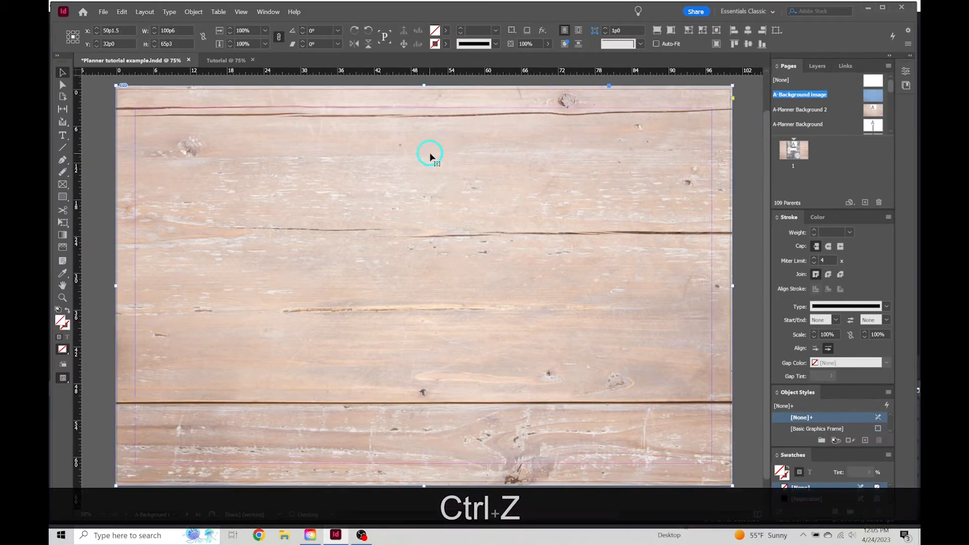
# Step: Compare the new A-Planner Background 2 parent page with the finished A-Planner Background layout
pyautogui.doubleClick(873, 109)
pyautogui.press('space')
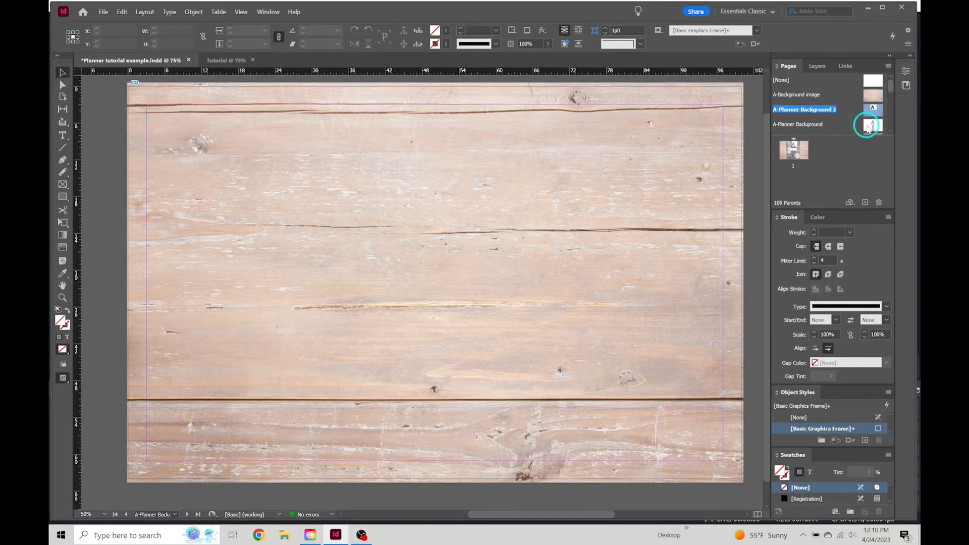
pyautogui.doubleClick(868, 126)
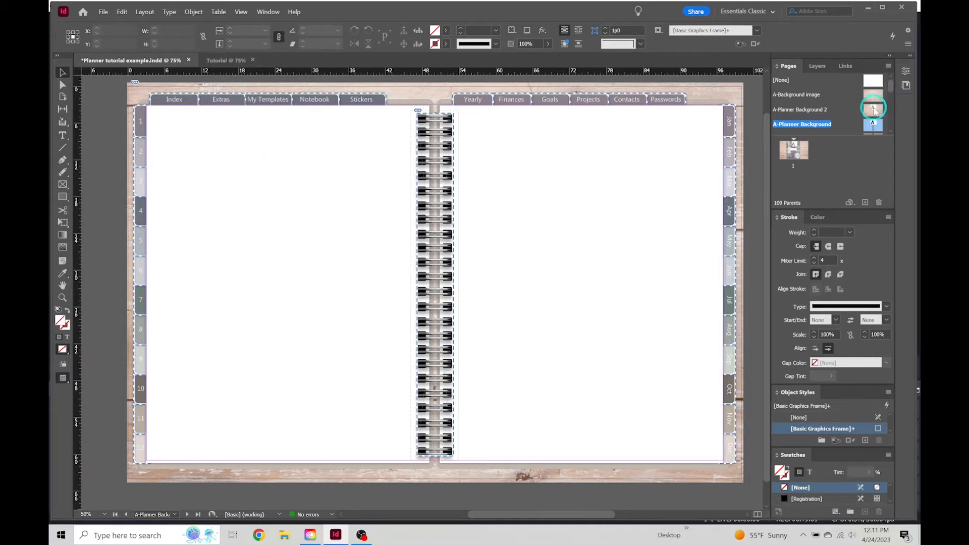
pyautogui.doubleClick(828, 109)
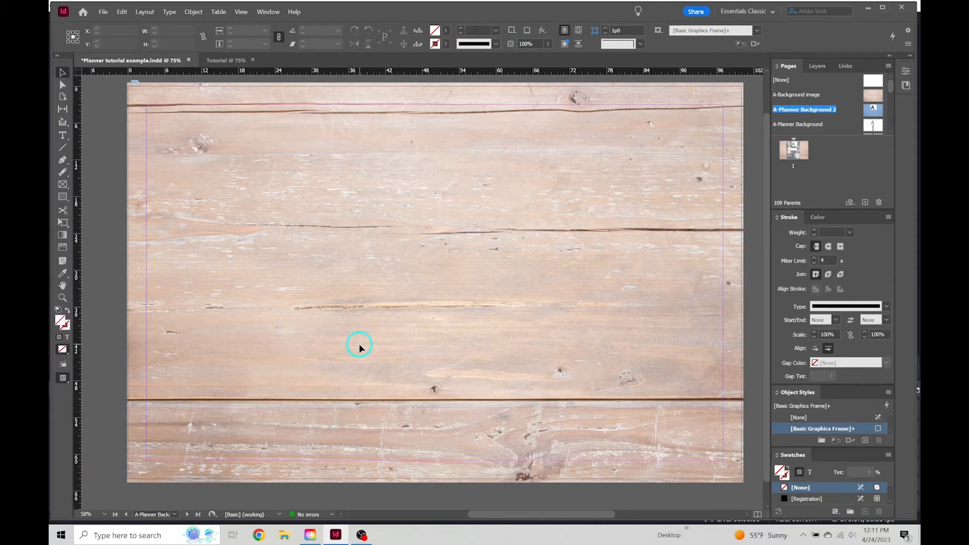
# Step: Draw a rectangle over the left half of the page inside the margins, about 45p11 wide by 57p10 high
pyautogui.click(62, 198)
pyautogui.moveTo(147, 105)
pyautogui.mouseDown()
pyautogui.moveTo(338, 317)
pyautogui.moveTo(430, 460)
pyautogui.mouseUp()
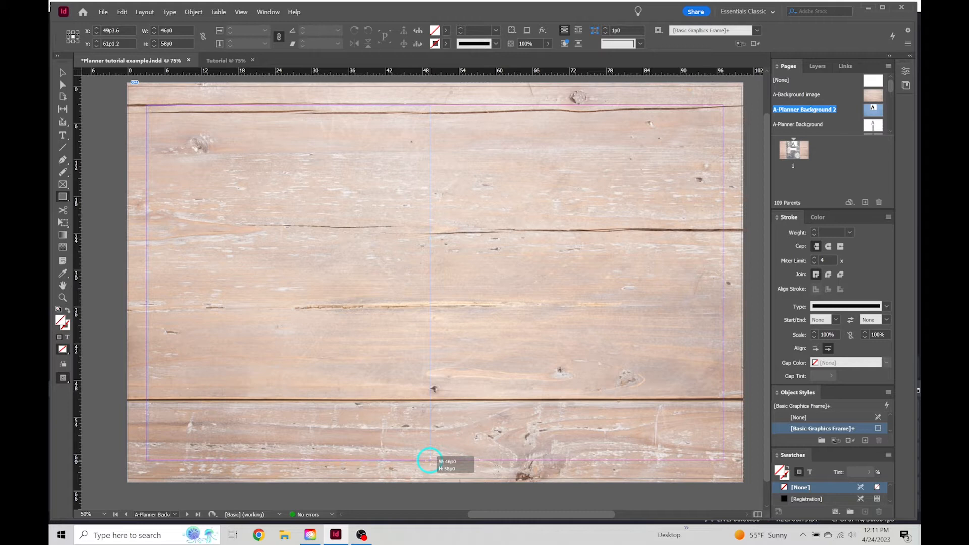
pyautogui.moveTo(429, 461); pyautogui.dragTo(429, 459)
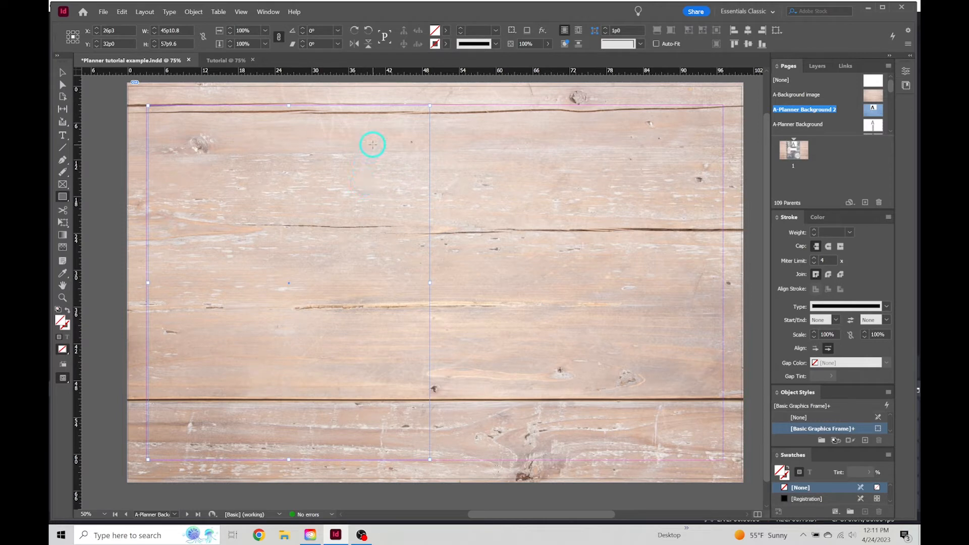
# Step: Fill the left-page rectangle with the c8m18y3k0 swatch
pyautogui.click(446, 31)
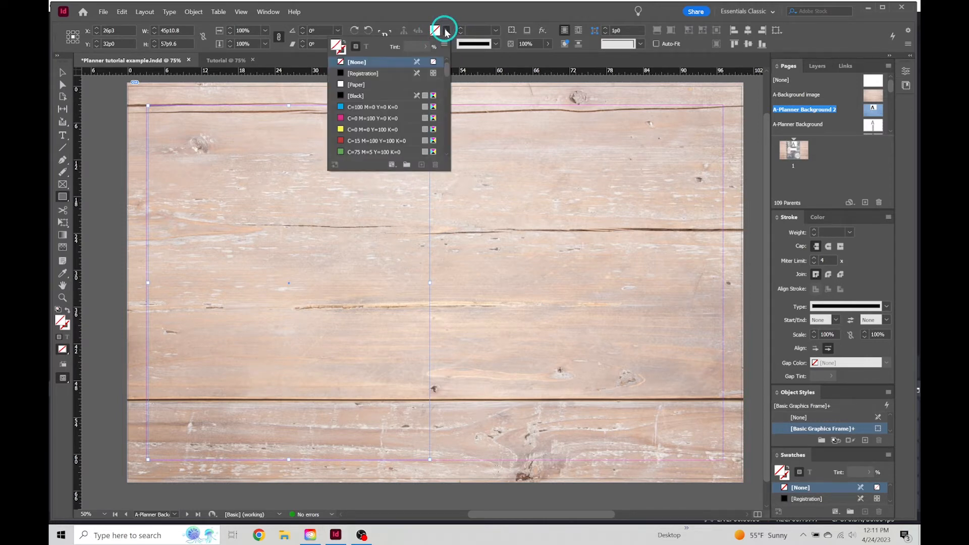
pyautogui.scroll(-3, 397, 119)
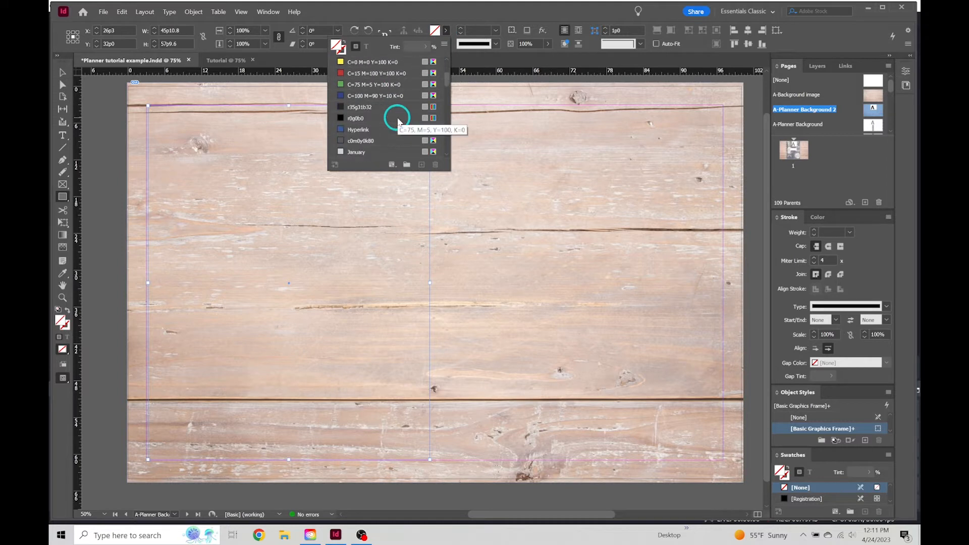
pyautogui.scroll(-2, 397, 121)
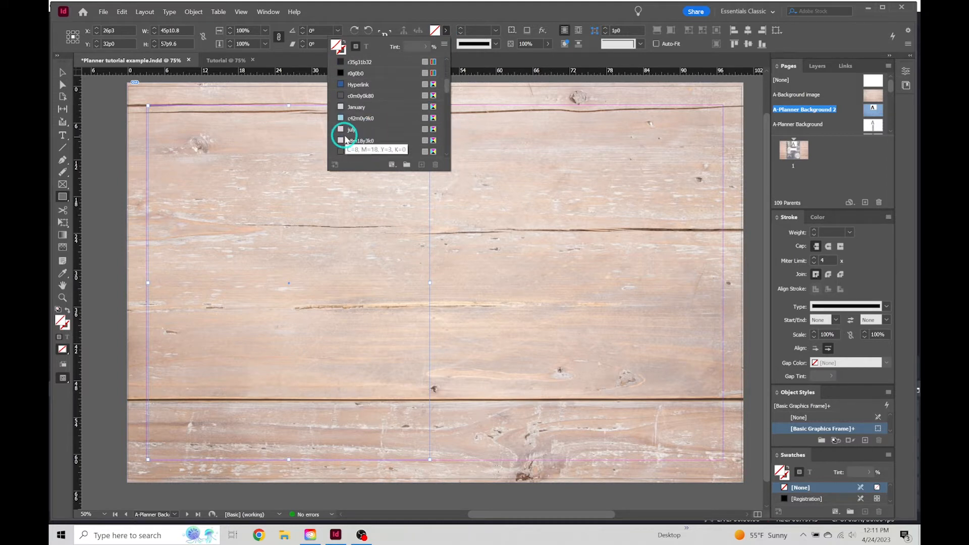
pyautogui.click(360, 141)
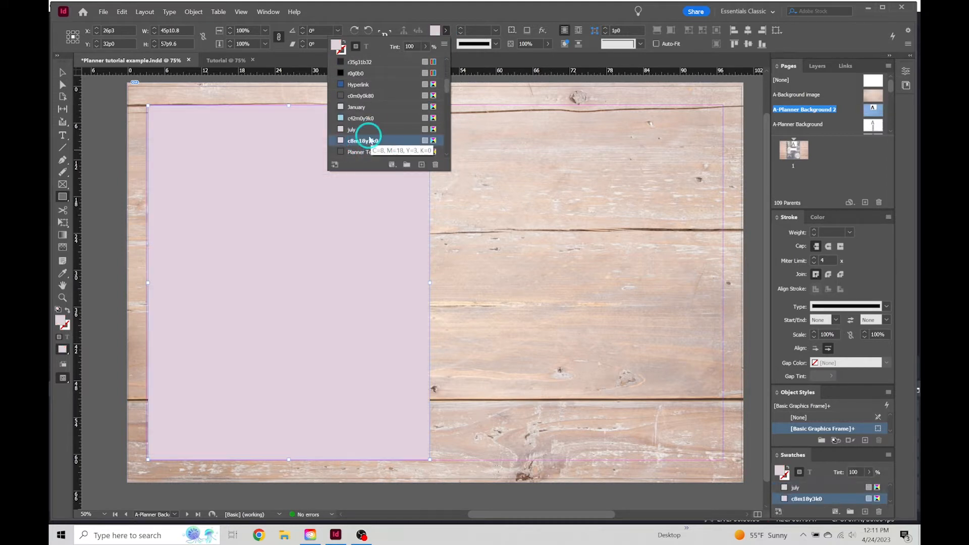
pyautogui.click(451, 10)
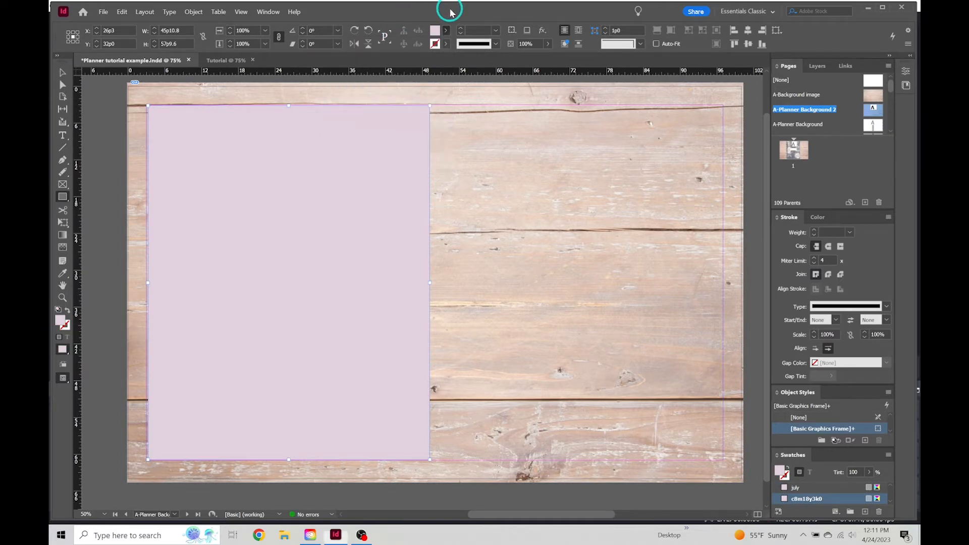
# Step: Round all four corners of the filled rectangle to a radius of about 0p10.8
pyautogui.doubleClick(870, 112)
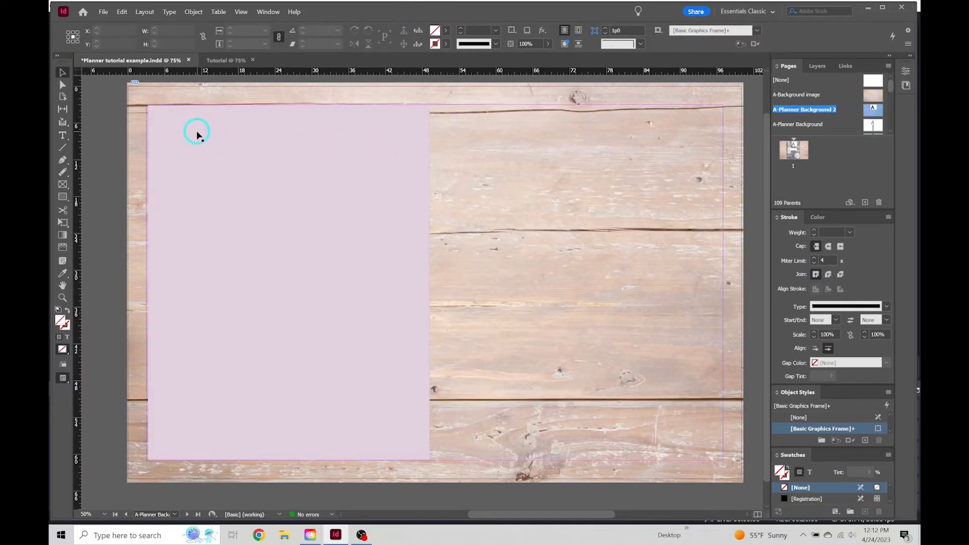
pyautogui.click(197, 132)
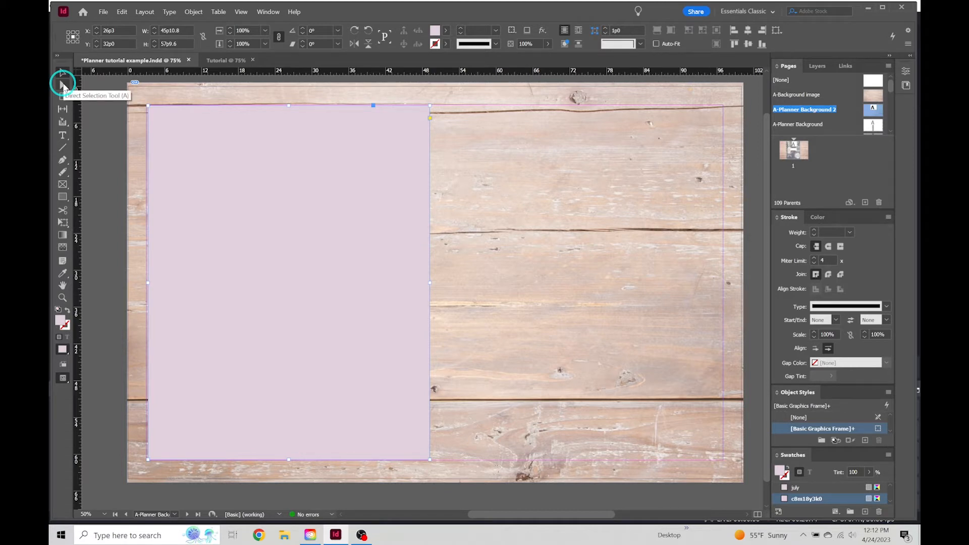
pyautogui.click(429, 119)
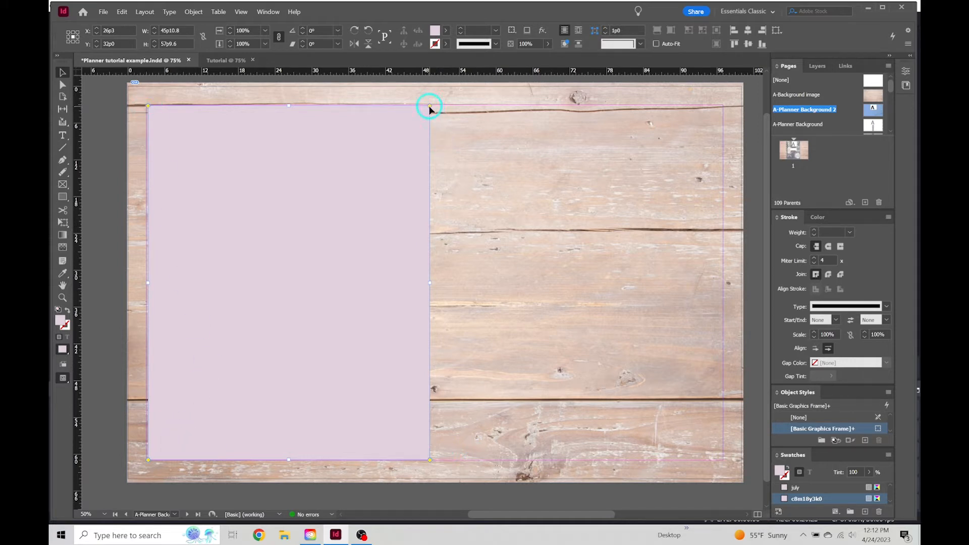
pyautogui.moveTo(429, 105); pyautogui.dragTo(425, 118)
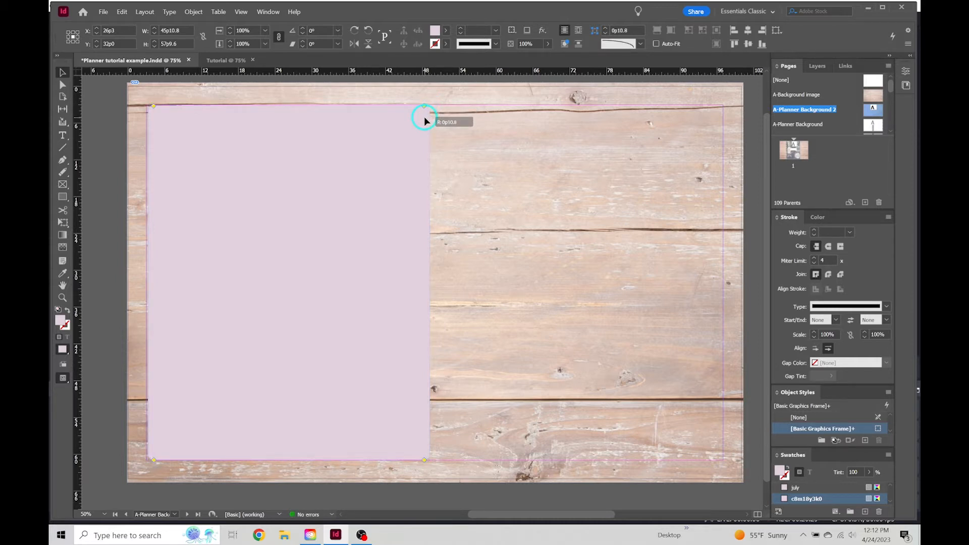
pyautogui.moveTo(425, 121); pyautogui.dragTo(426, 121)
pyautogui.click(114, 121)
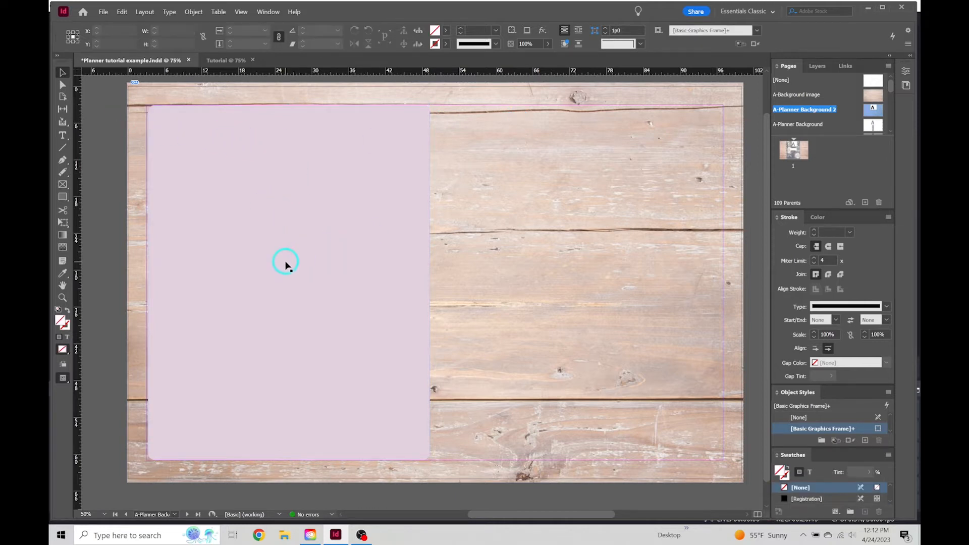
# Step: Duplicate the rounded rectangle horizontally onto the right half of the page, leaving a narrow gap between the two
pyautogui.press('alt')
pyautogui.moveTo(321, 261); pyautogui.dragTo(606, 267)
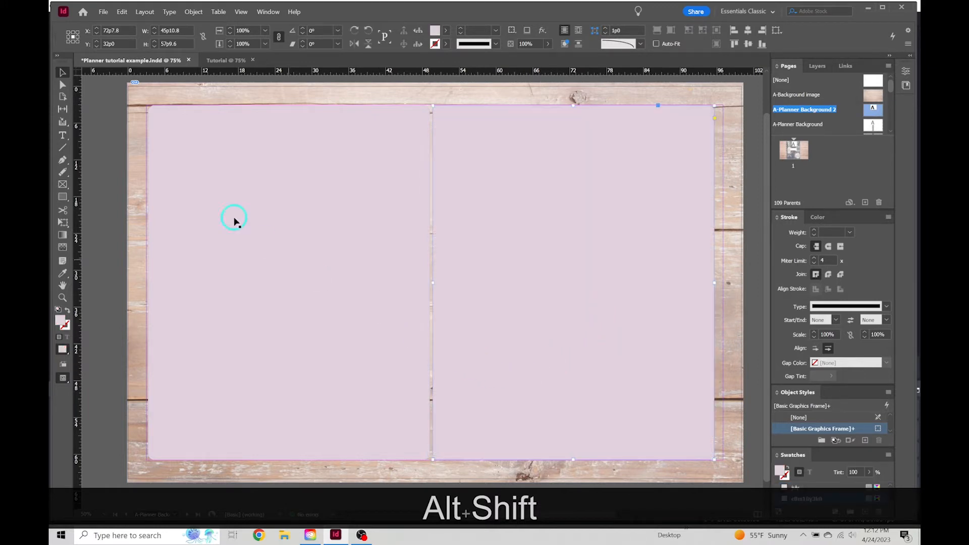
pyautogui.click(111, 169)
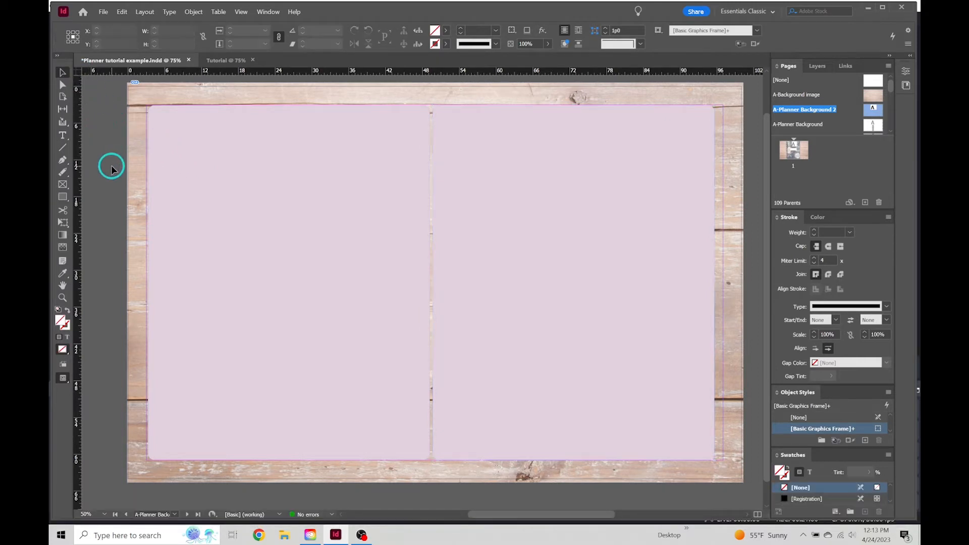
# Step: Add a drop shadow to both pink page rectangles and lower the shadow's opacity to 62%
pyautogui.click(519, 231)
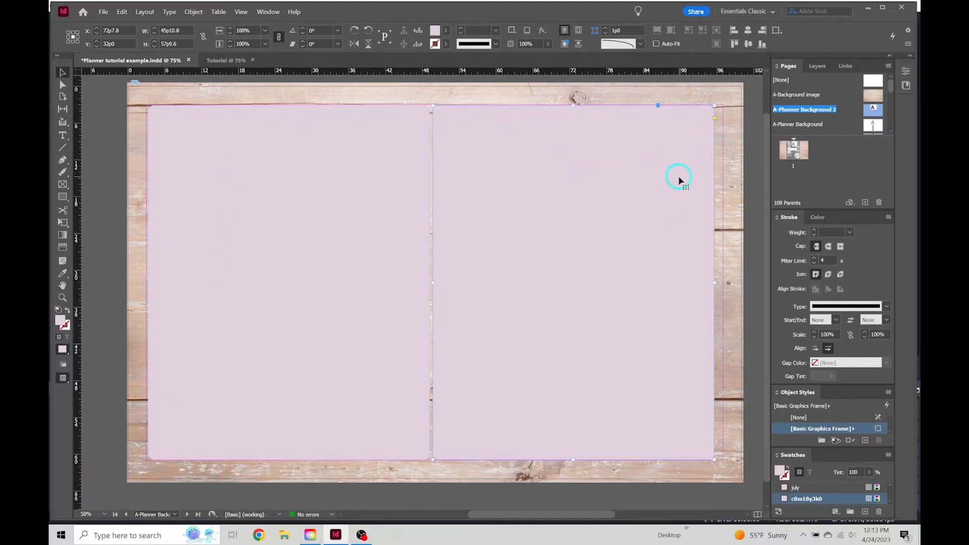
pyautogui.moveTo(341, 101); pyautogui.dragTo(559, 246)
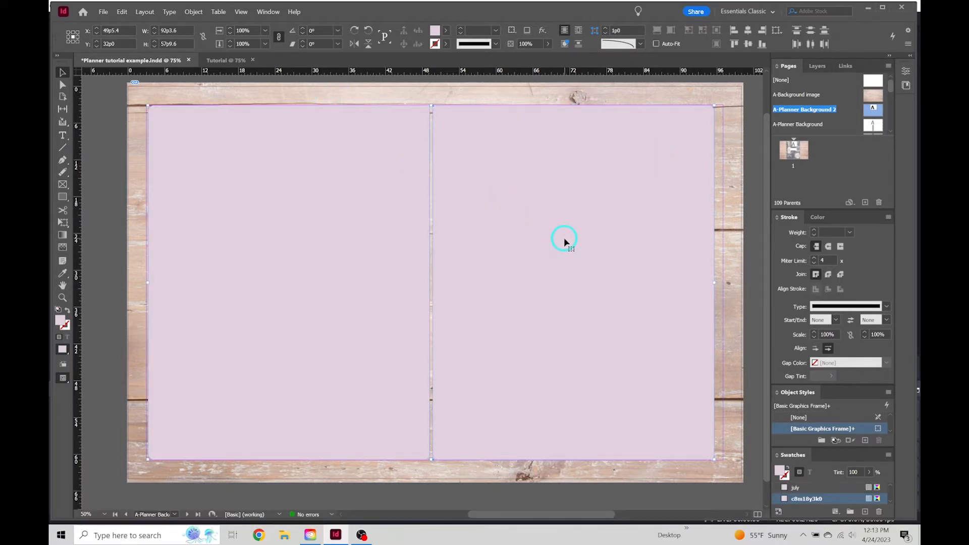
pyautogui.rightClick(564, 243)
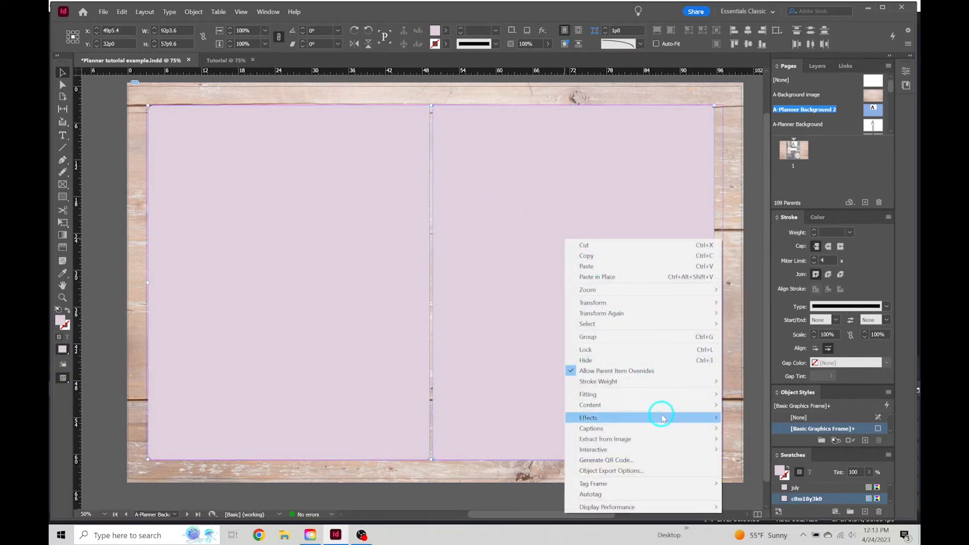
pyautogui.moveTo(663, 419)
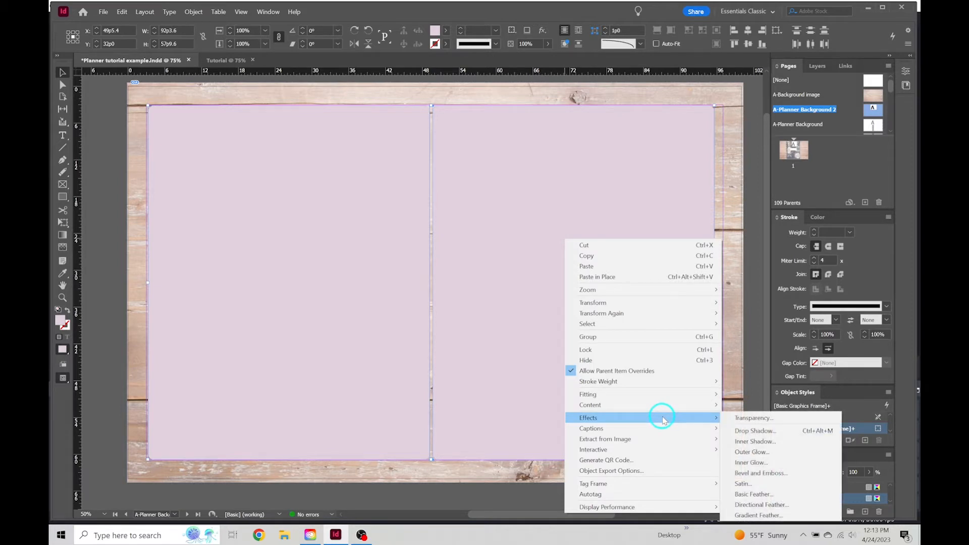
pyautogui.click(743, 431)
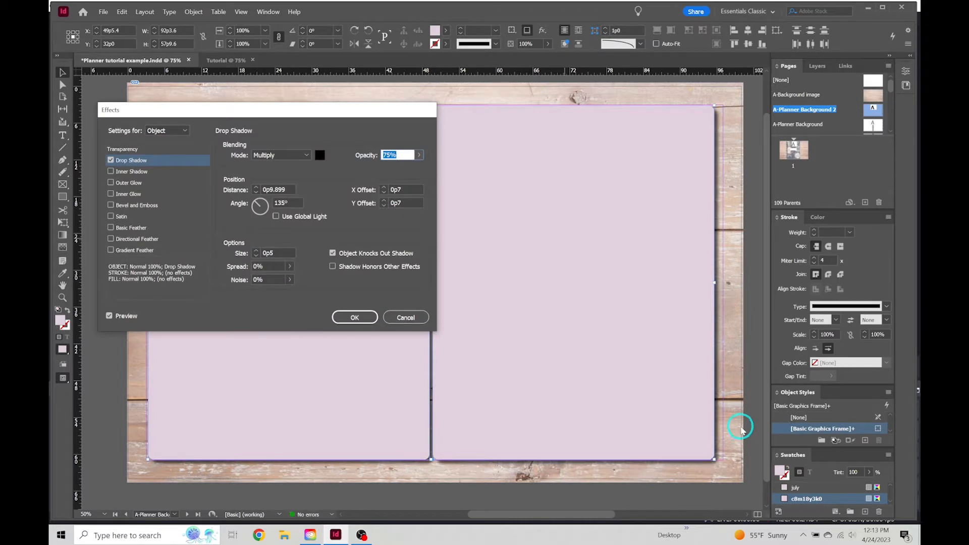
pyautogui.moveTo(316, 114)
pyautogui.mouseDown()
pyautogui.moveTo(504, 249)
pyautogui.moveTo(501, 316)
pyautogui.moveTo(323, 125)
pyautogui.mouseUp()
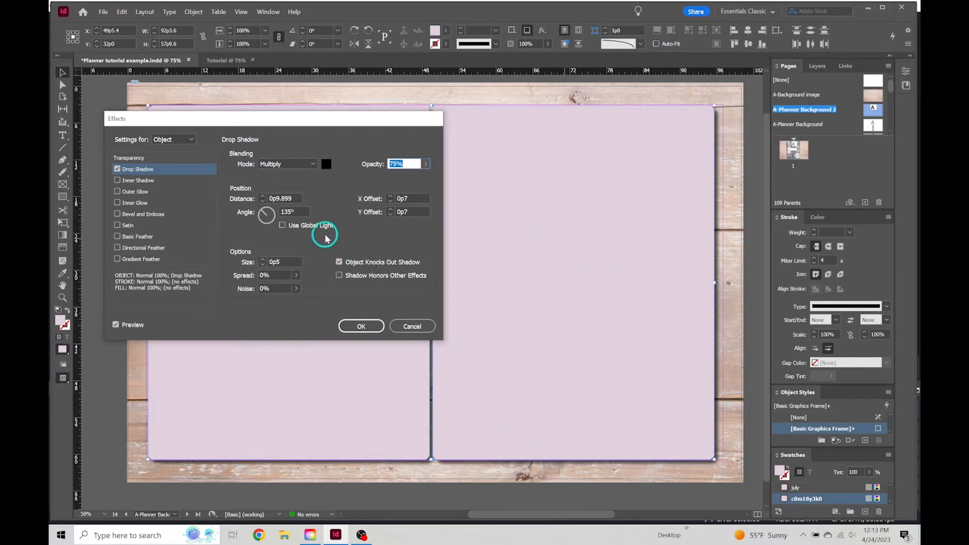
pyautogui.click(425, 165)
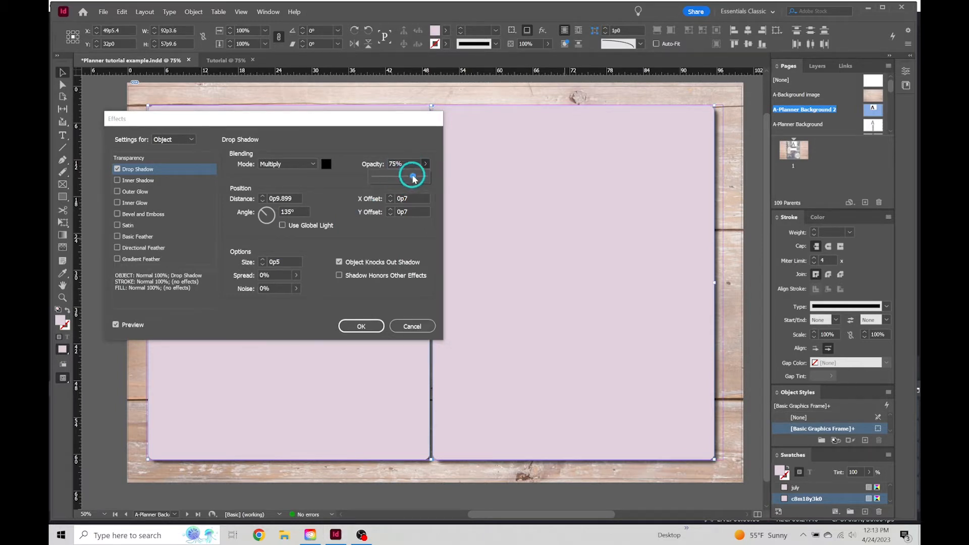
pyautogui.moveTo(412, 179); pyautogui.dragTo(396, 180)
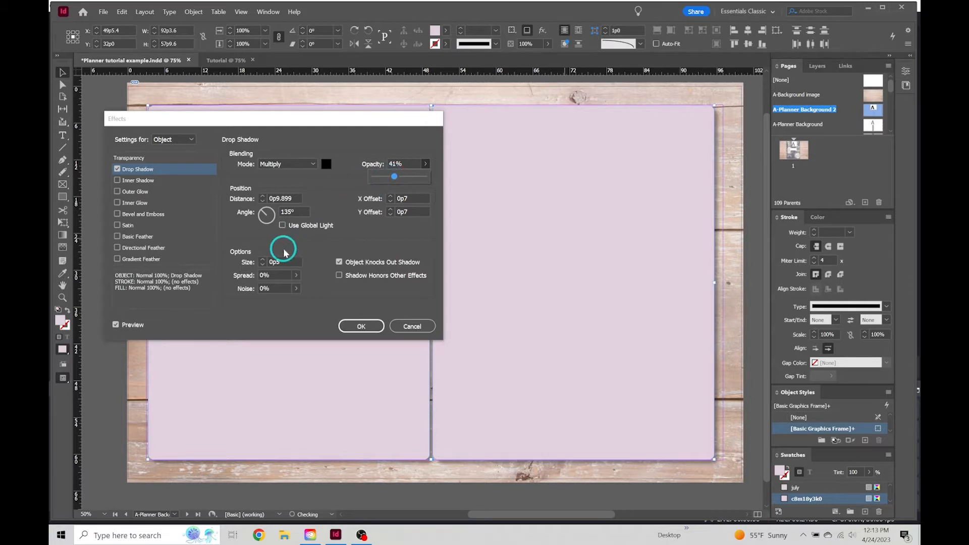
pyautogui.moveTo(393, 180); pyautogui.dragTo(404, 178)
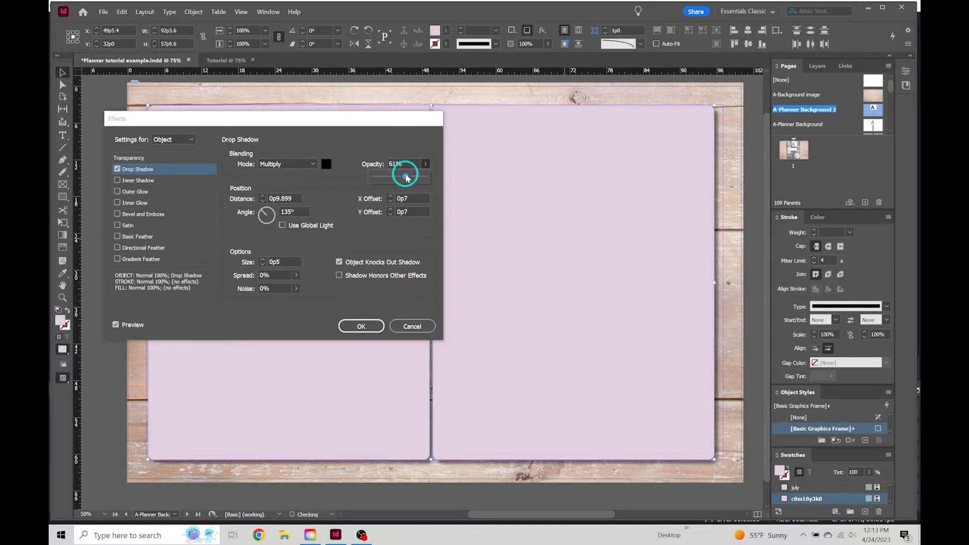
# Step: Set the drop shadow's size to 0p4 and its distance to 0p2, and apply the effect
pyautogui.click(262, 266)
pyautogui.click(262, 266)
pyautogui.click(262, 266)
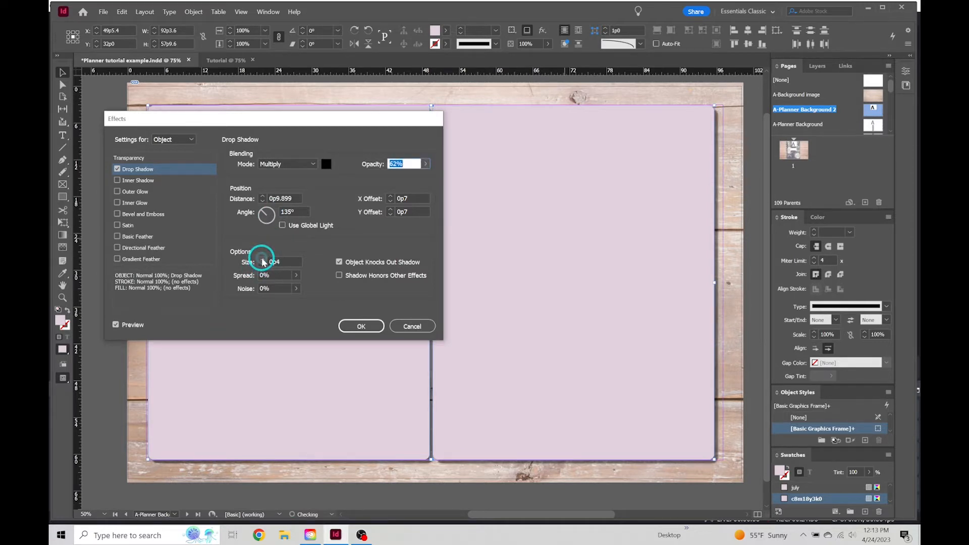
pyautogui.click(262, 202)
pyautogui.click(262, 202)
pyautogui.click(262, 202)
pyautogui.click(262, 202)
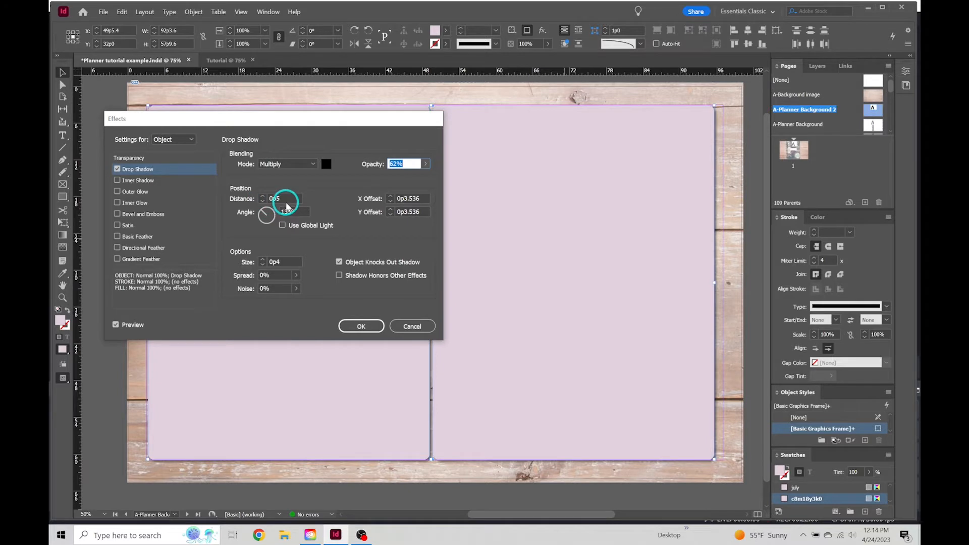
pyautogui.click(262, 202)
pyautogui.click(263, 202)
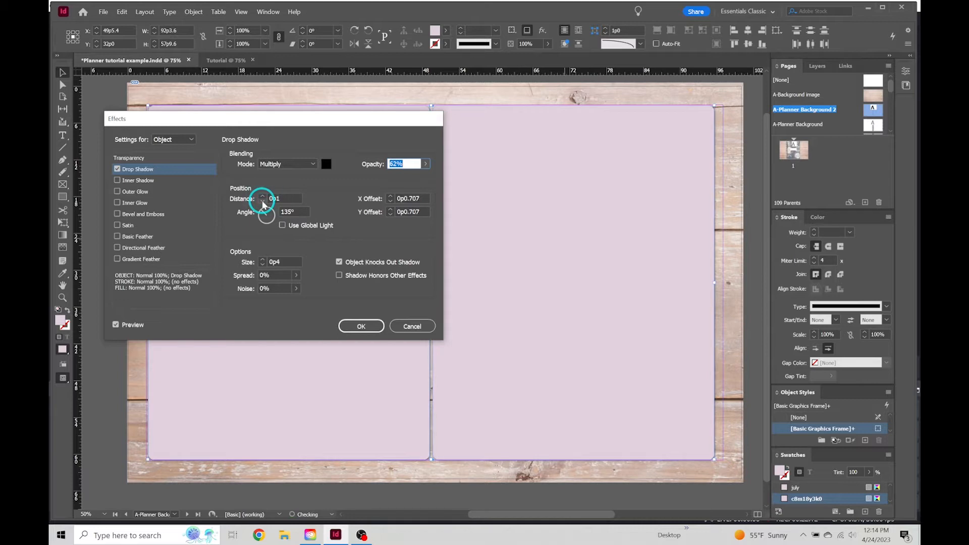
pyautogui.click(262, 195)
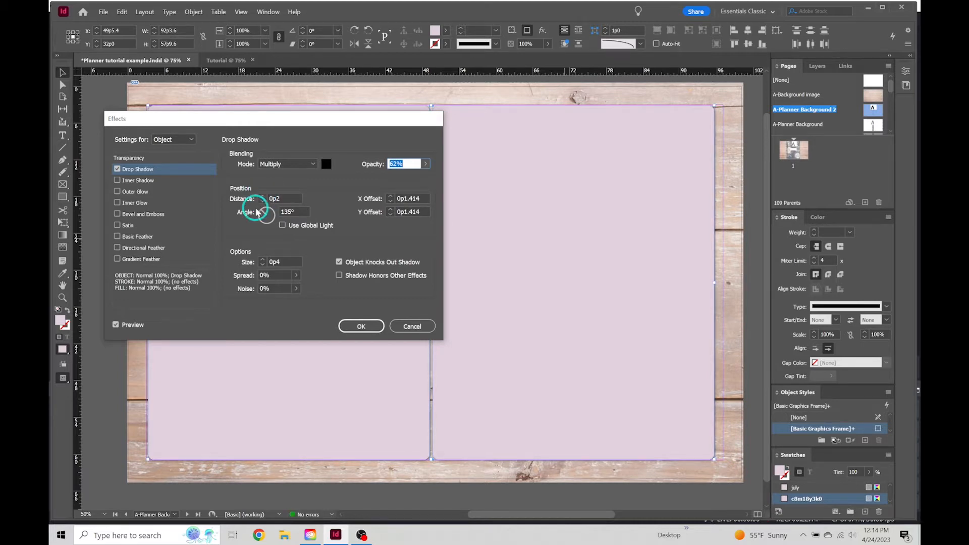
pyautogui.click(362, 327)
pyautogui.click(242, 177)
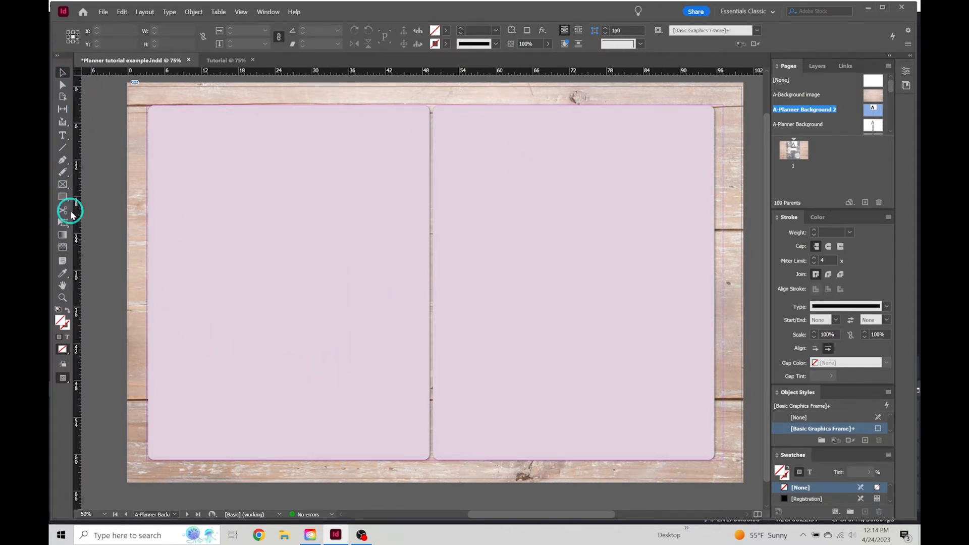
# Step: Draw a rectangle about 44p8 wide by 56p6 high just inside the left pink panel and fill it with the Paper swatch
pyautogui.click(63, 197)
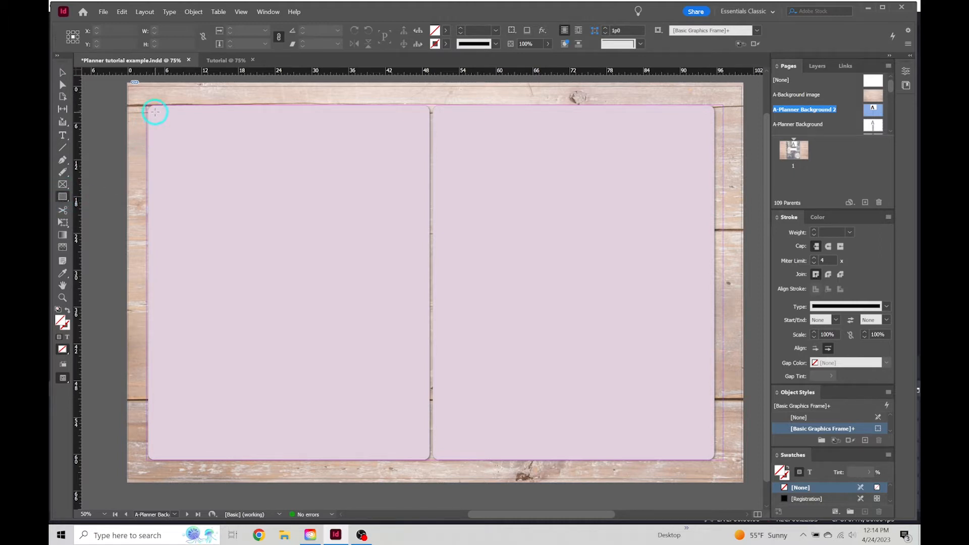
pyautogui.moveTo(152, 110); pyautogui.dragTo(426, 456)
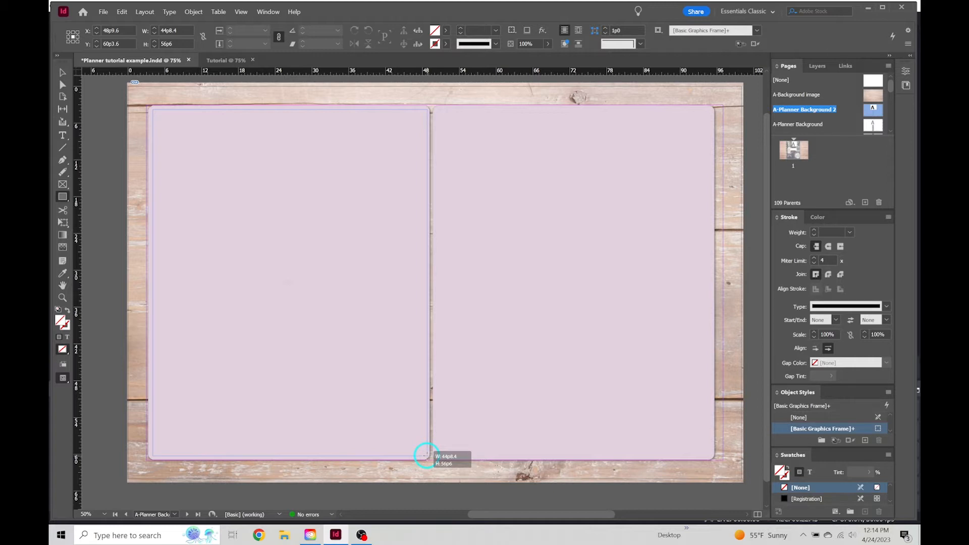
pyautogui.moveTo(426, 456); pyautogui.dragTo(427, 456)
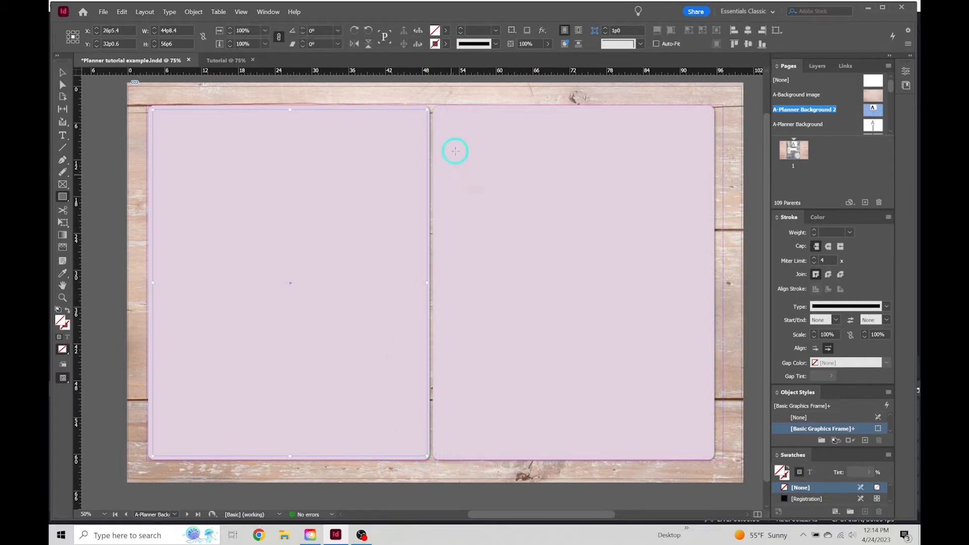
pyautogui.click(446, 31)
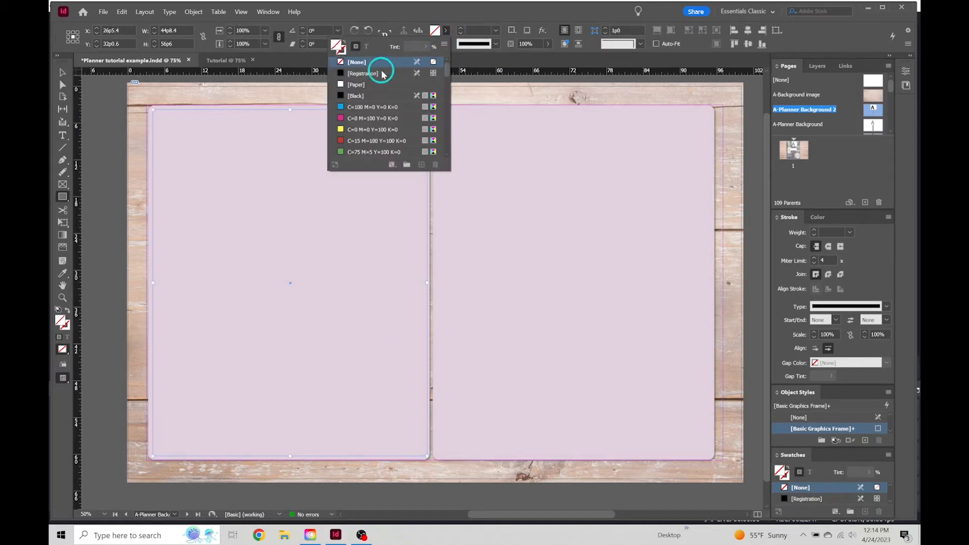
pyautogui.click(382, 85)
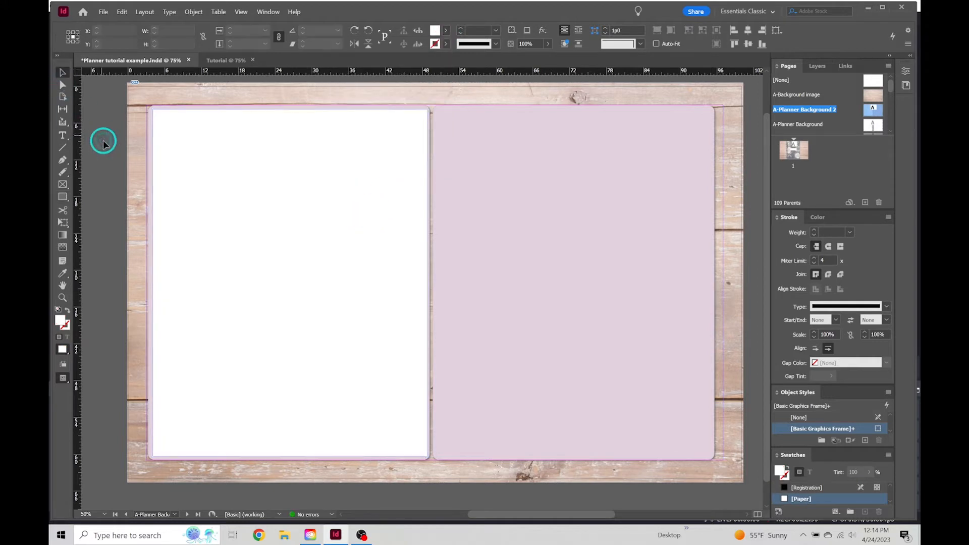
pyautogui.click(101, 138)
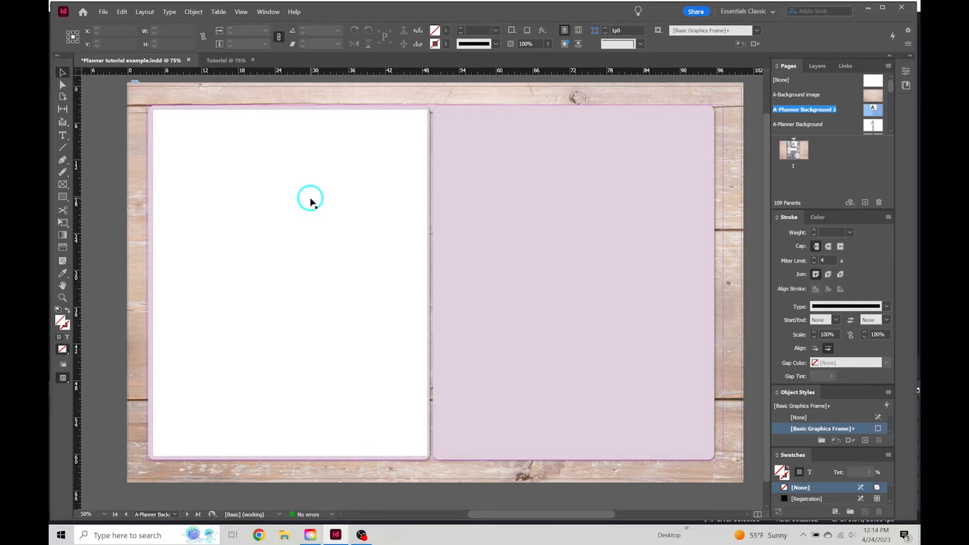
# Step: Duplicate the white rectangle horizontally onto the right pink panel, leaving an even pink border around it
pyautogui.press('alt')
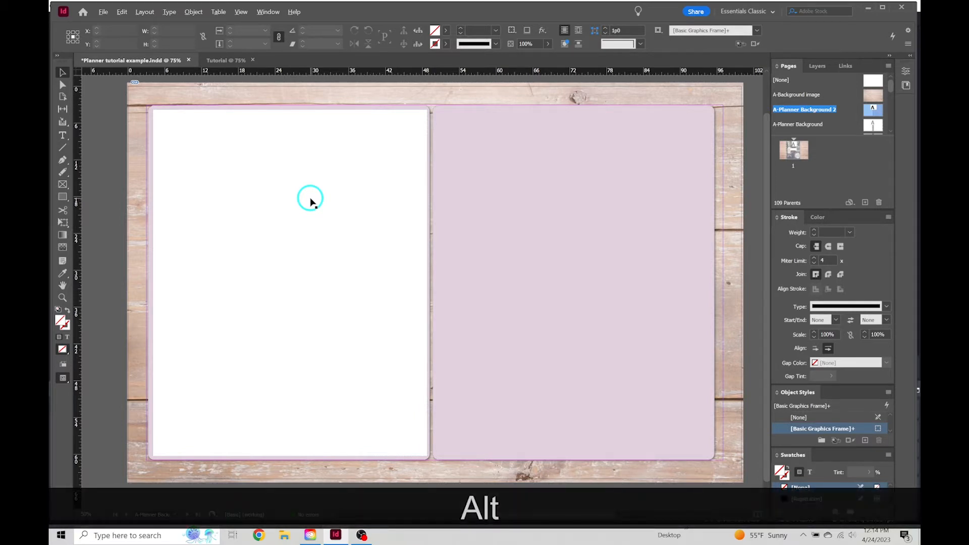
pyautogui.hotkey('alt', 'shift')
pyautogui.moveTo(310, 202); pyautogui.dragTo(591, 201)
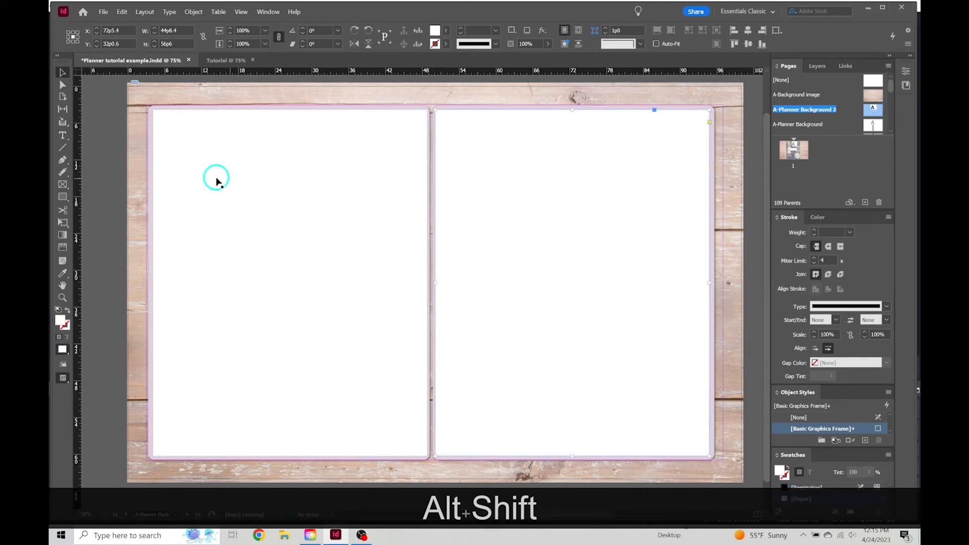
pyautogui.click(114, 155)
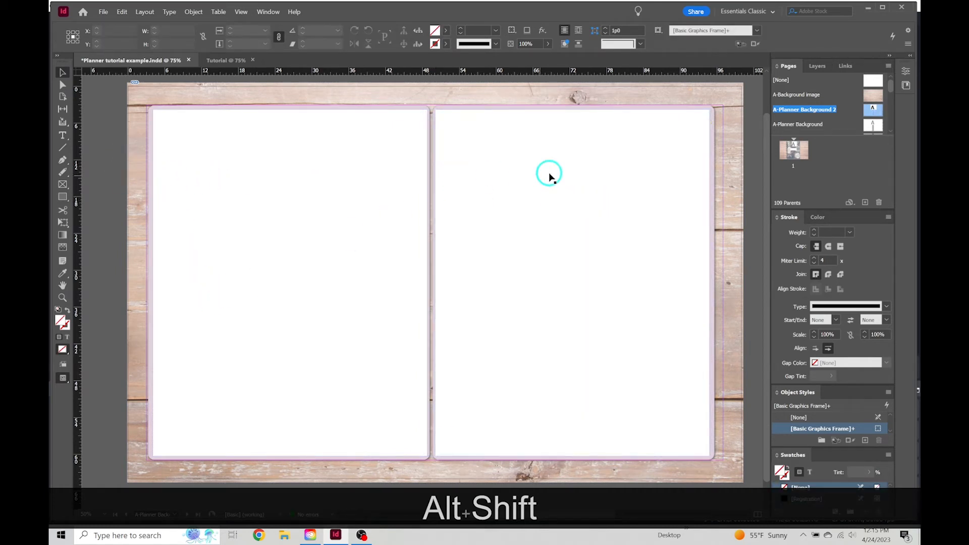
pyautogui.click(269, 167)
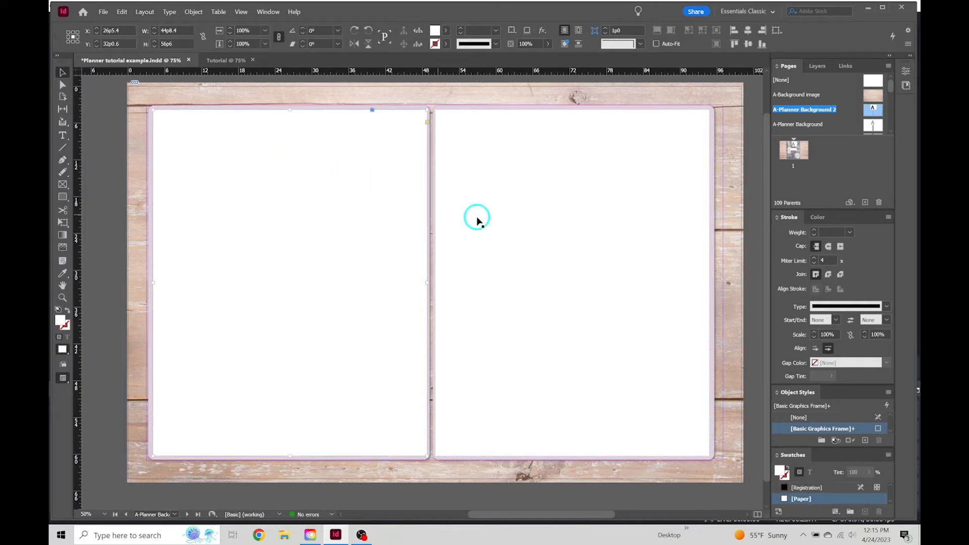
pyautogui.keyDown('shift'); pyautogui.click(572, 219); pyautogui.keyUp('shift')
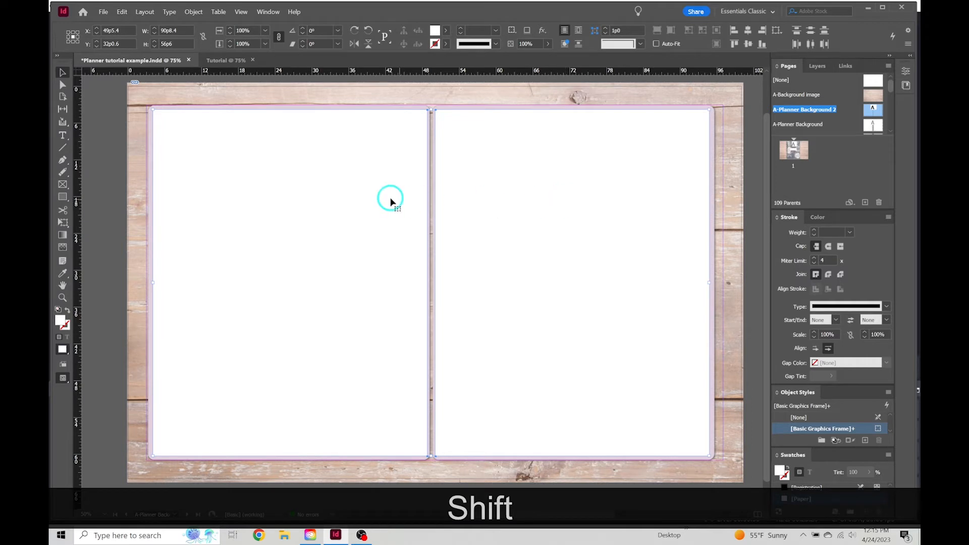
pyautogui.click(95, 141)
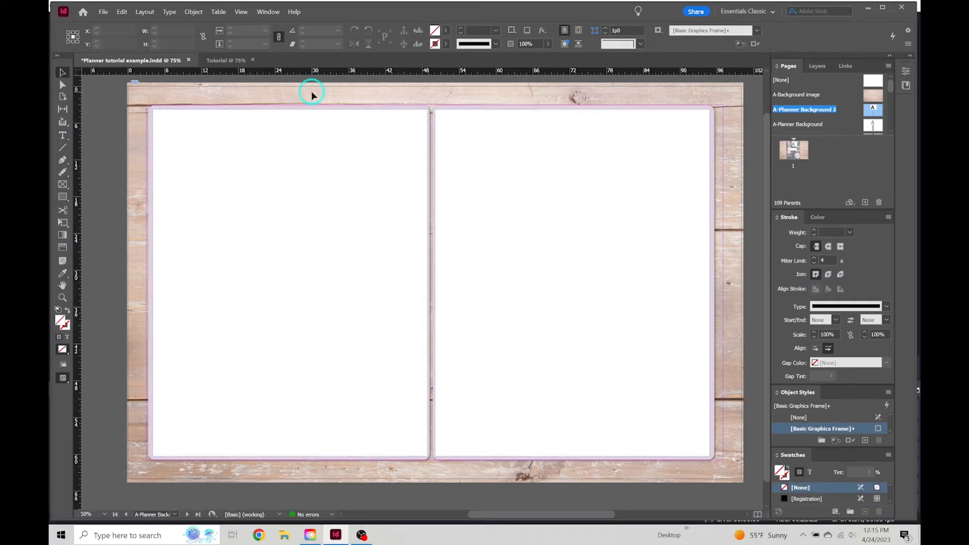
pyautogui.moveTo(312, 91); pyautogui.dragTo(480, 138)
pyautogui.click(370, 98)
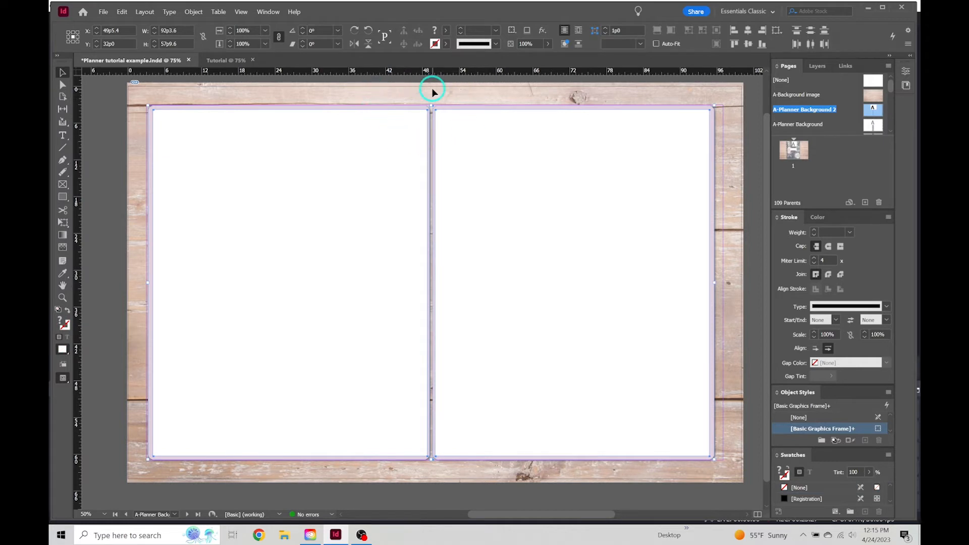
pyautogui.click(107, 130)
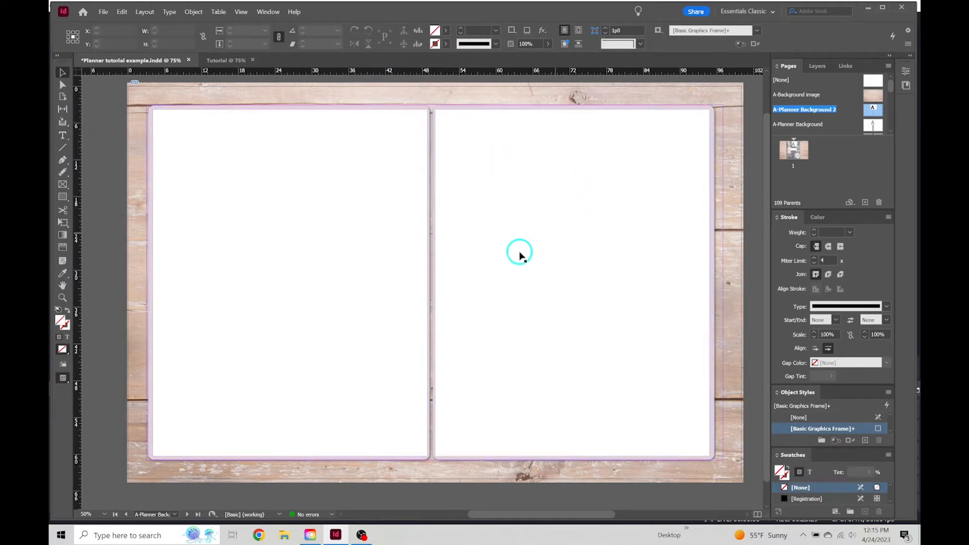
# Step: Add a drop shadow to both white page rectangles with distance 0p0 and size 0p4
pyautogui.click(332, 209)
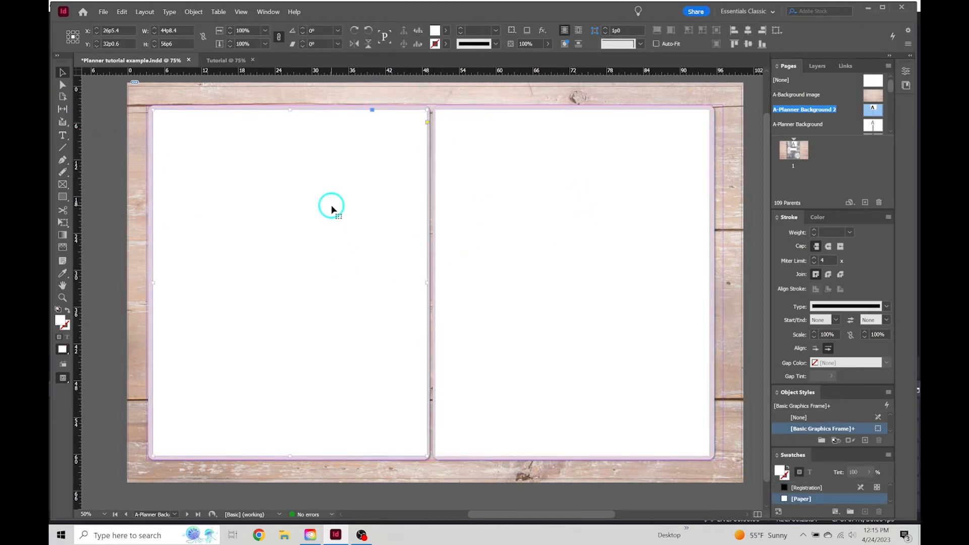
pyautogui.keyDown('shift'); pyautogui.click(531, 186); pyautogui.keyUp('shift')
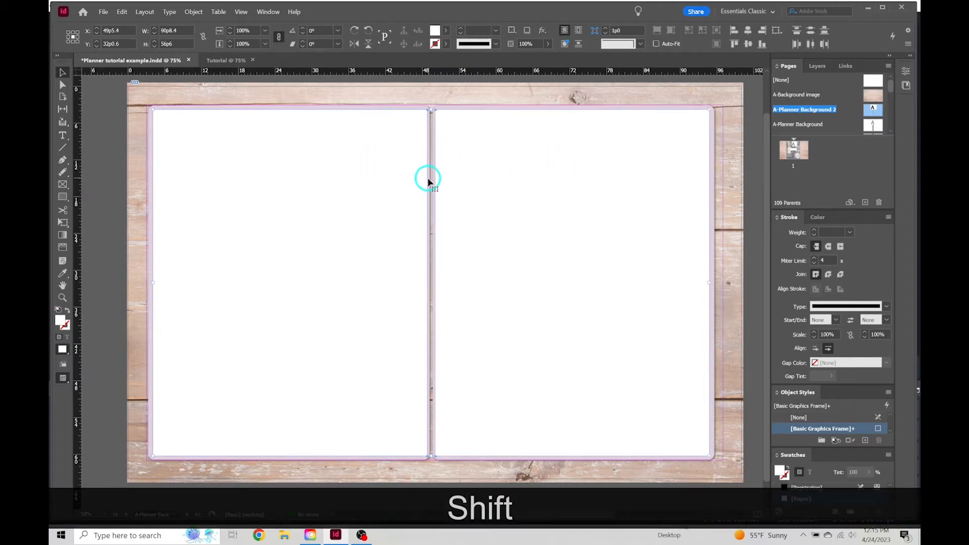
pyautogui.rightClick(481, 176)
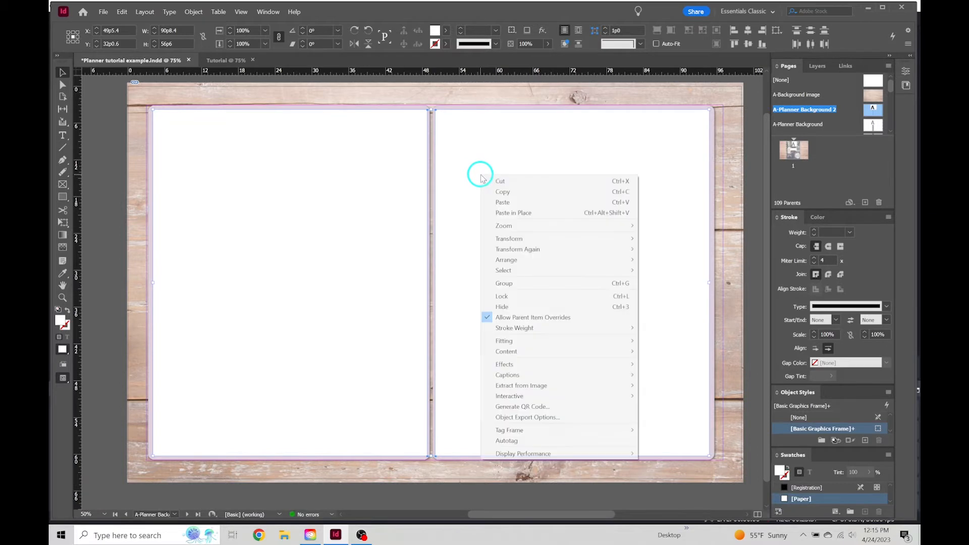
pyautogui.moveTo(592, 364)
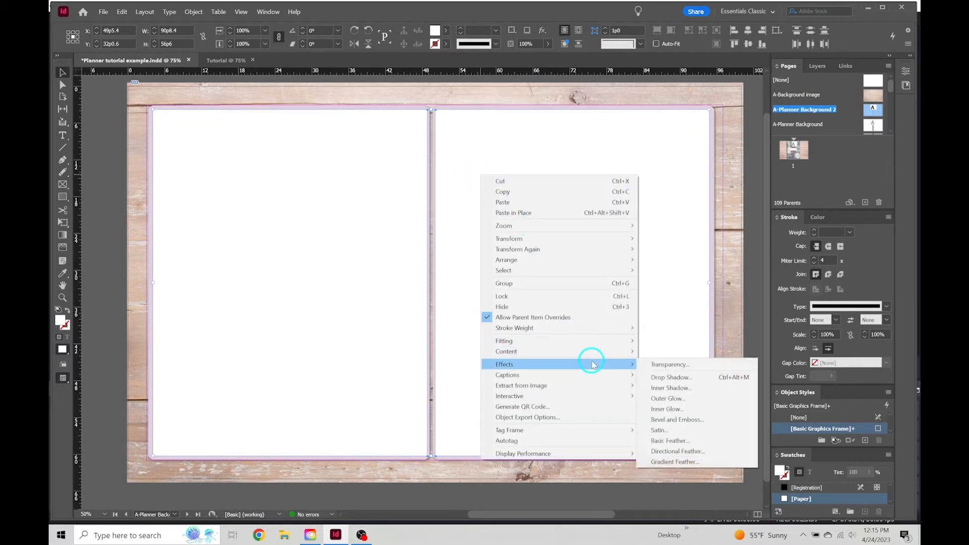
pyautogui.click(696, 379)
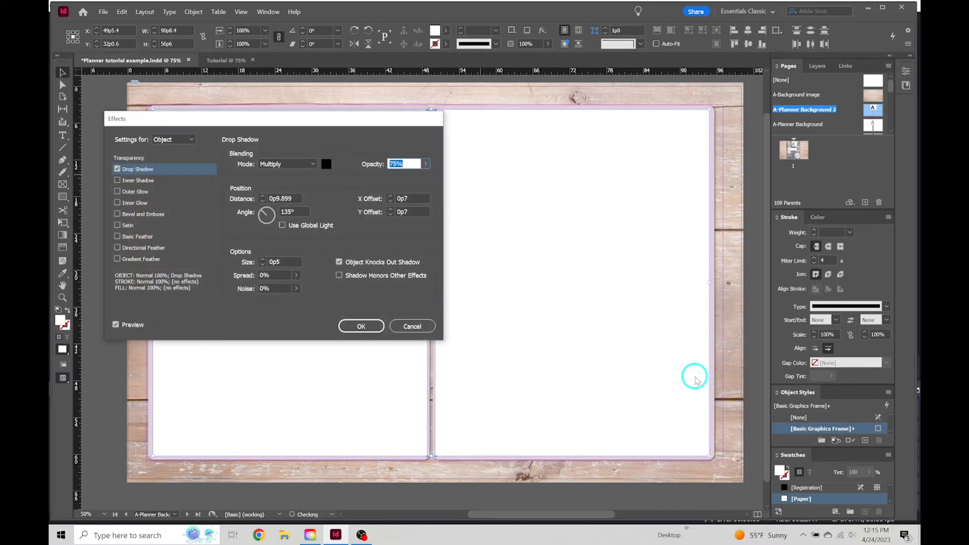
pyautogui.click(263, 202)
pyautogui.click(263, 201)
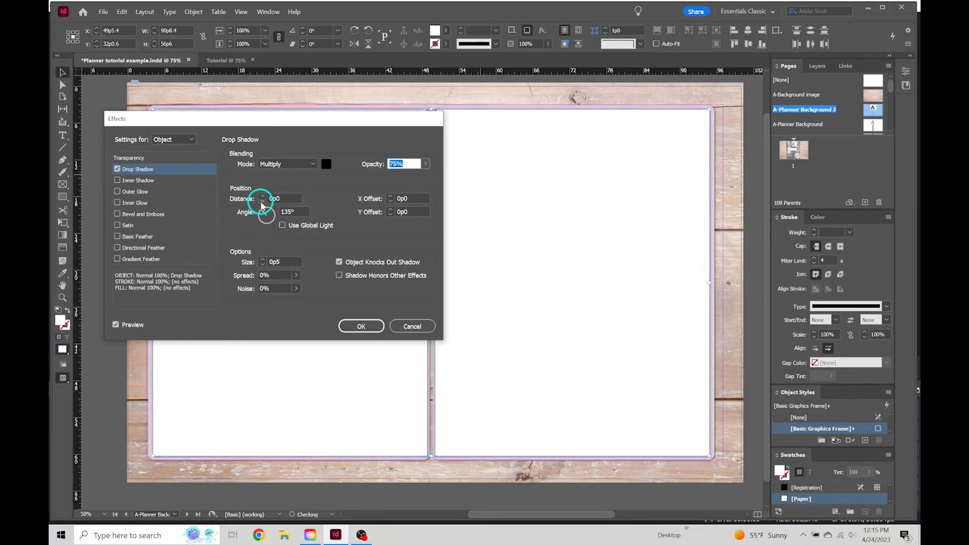
pyautogui.click(262, 265)
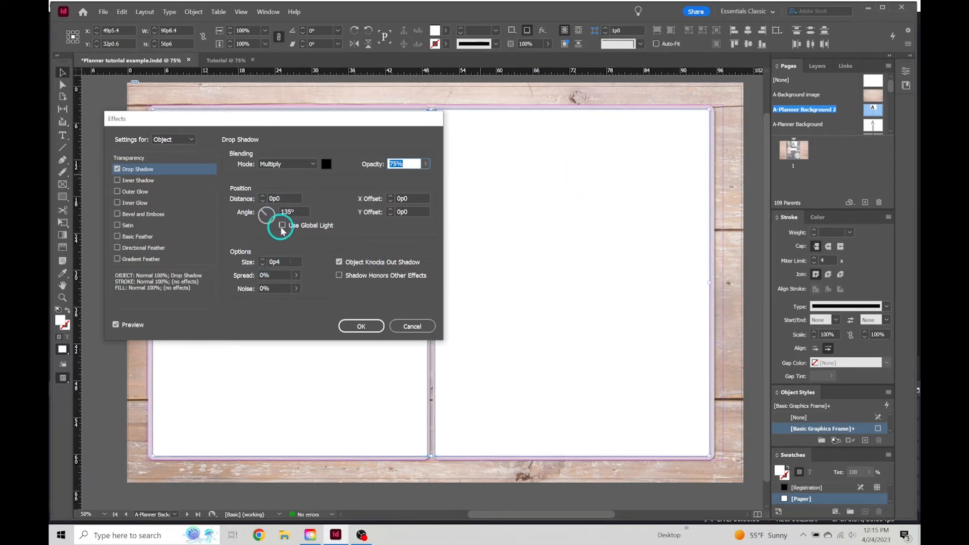
pyautogui.click(368, 329)
pyautogui.click(369, 331)
pyautogui.click(123, 244)
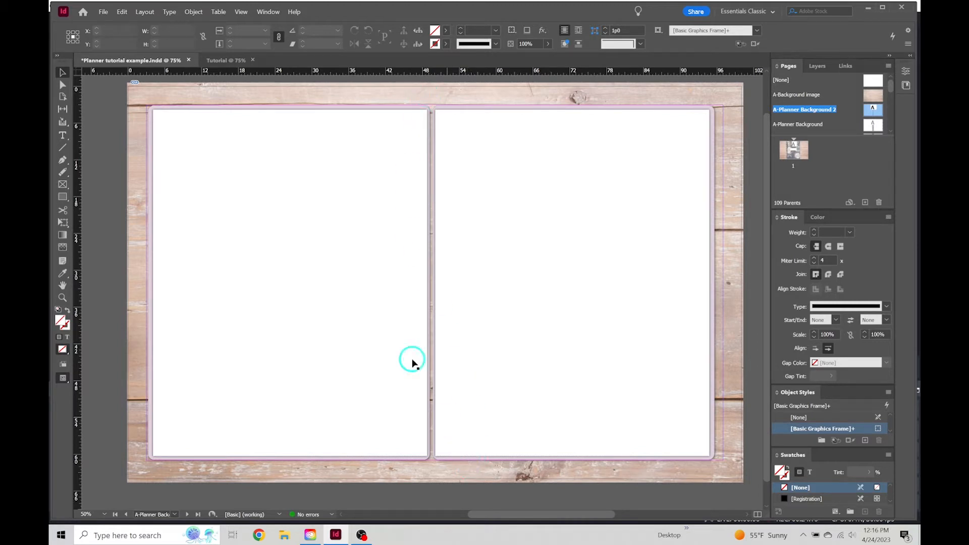
# Step: Place the Rose Gold Wire Rings@3x image about 6p2 wide by 58p5 high and center it over the gap between the pages
pyautogui.click(105, 12)
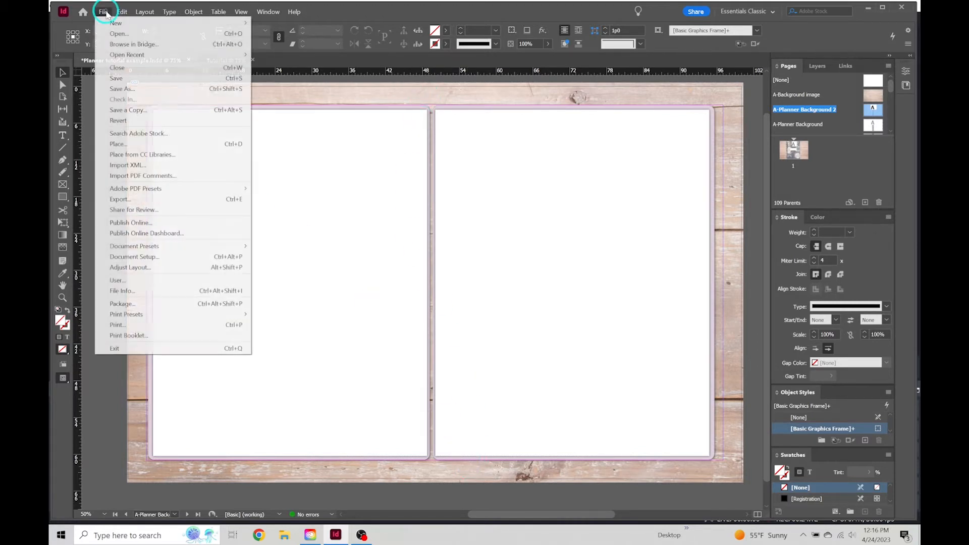
pyautogui.click(141, 144)
pyautogui.click(509, 204)
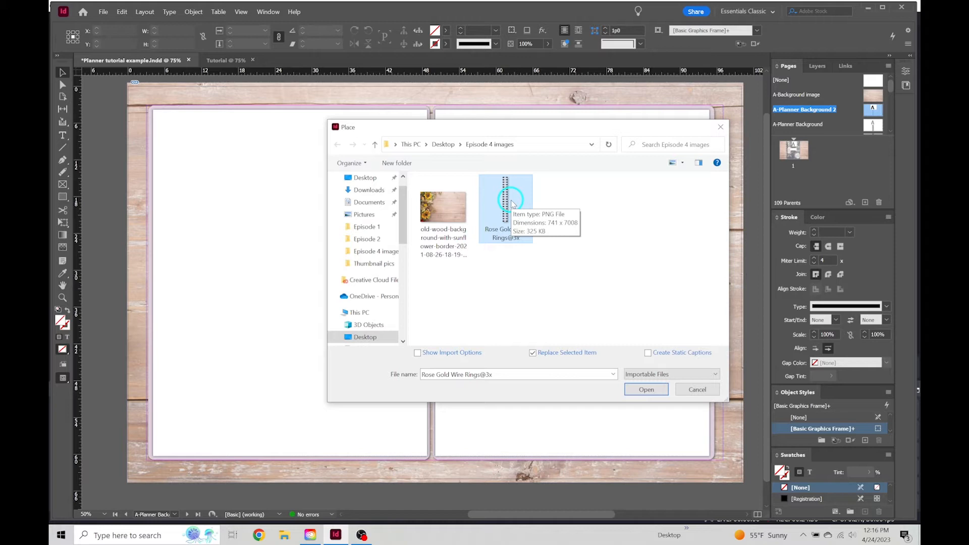
pyautogui.click(637, 389)
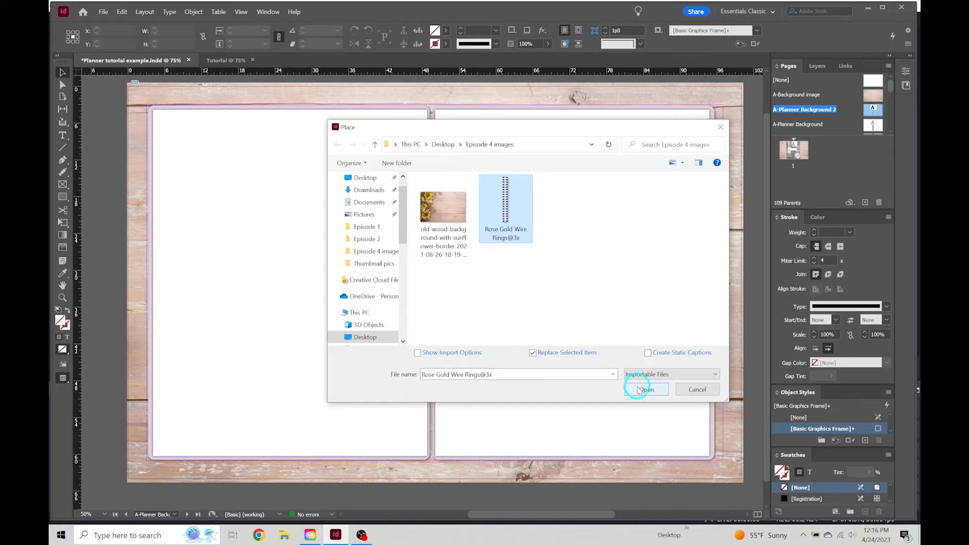
pyautogui.click(518, 180)
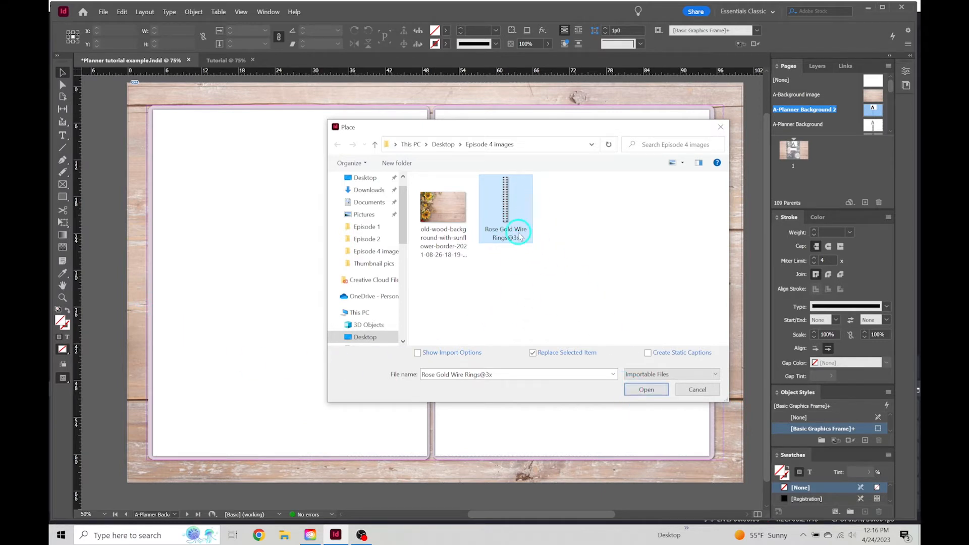
pyautogui.click(645, 390)
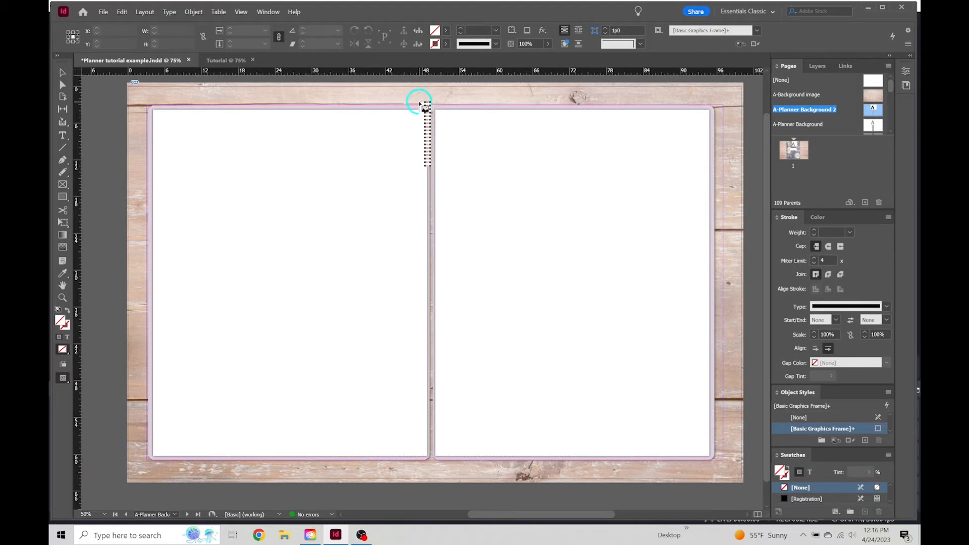
pyautogui.moveTo(422, 104); pyautogui.dragTo(467, 447)
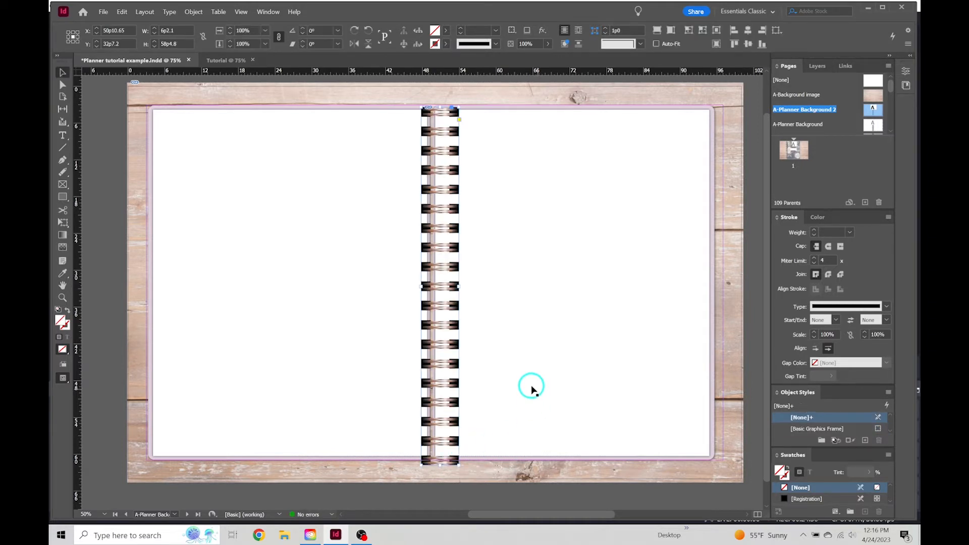
pyautogui.moveTo(442, 135); pyautogui.dragTo(432, 134)
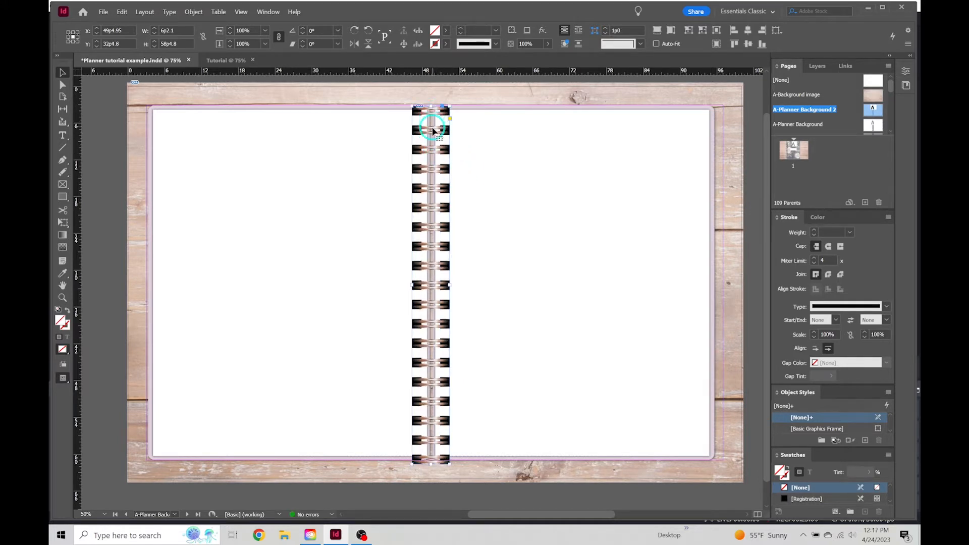
pyautogui.click(407, 119)
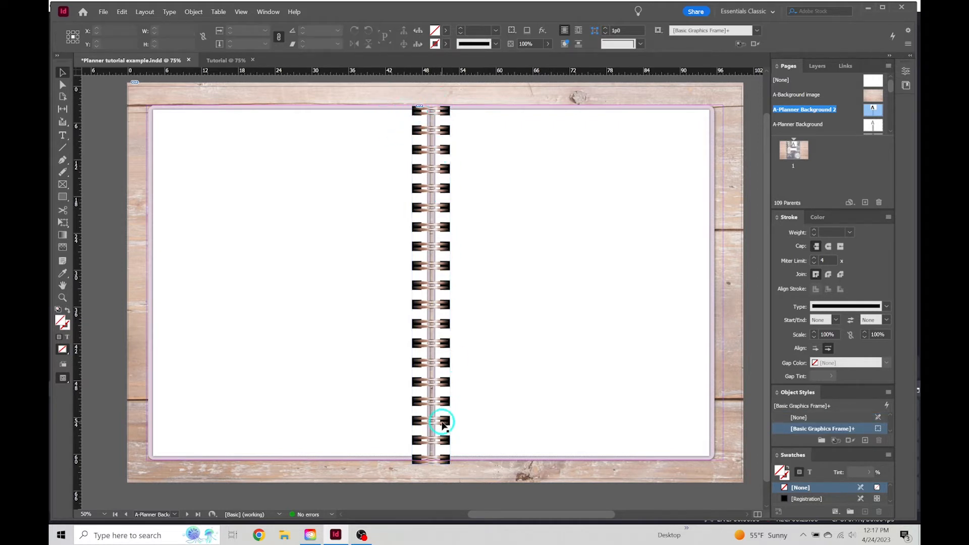
# Step: Scale the wire rings image down proportionally until it fits within the white pages' height, repositioning it over the central gap
pyautogui.click(448, 461)
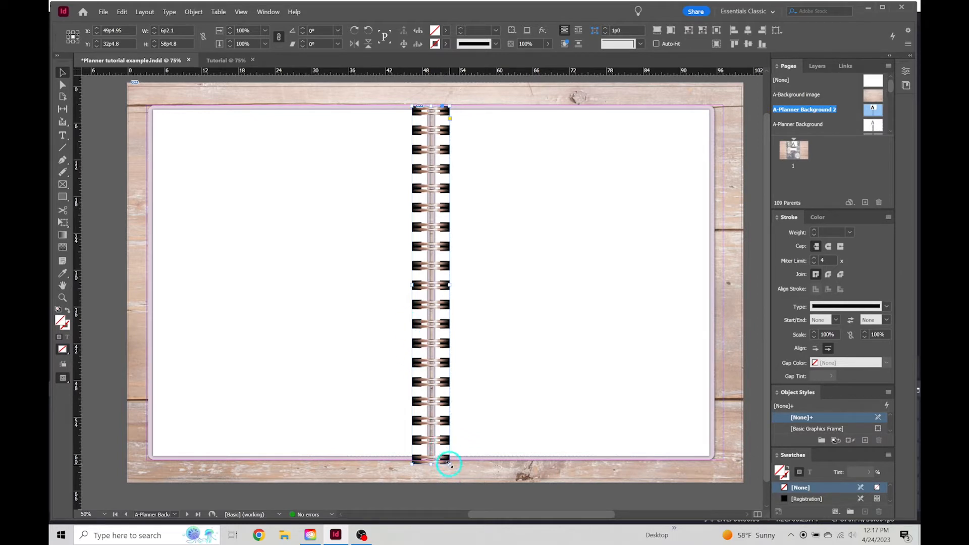
pyautogui.moveTo(449, 463); pyautogui.dragTo(446, 452)
pyautogui.moveTo(427, 130); pyautogui.dragTo(429, 135)
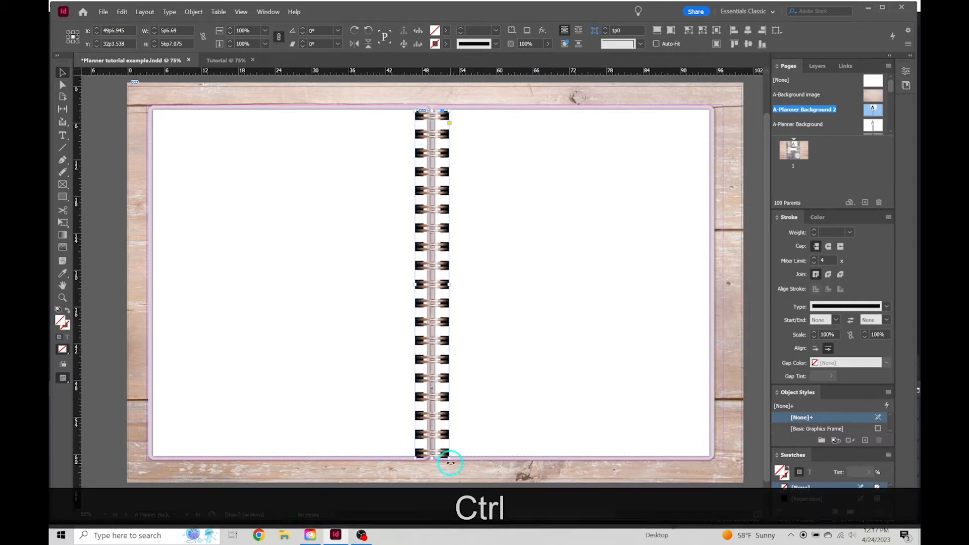
pyautogui.keyDown('ctrl'); pyautogui.moveTo(449, 458); pyautogui.dragTo(445, 448); pyautogui.keyUp('ctrl')
pyautogui.moveTo(424, 153); pyautogui.dragTo(428, 156)
pyautogui.click(448, 100)
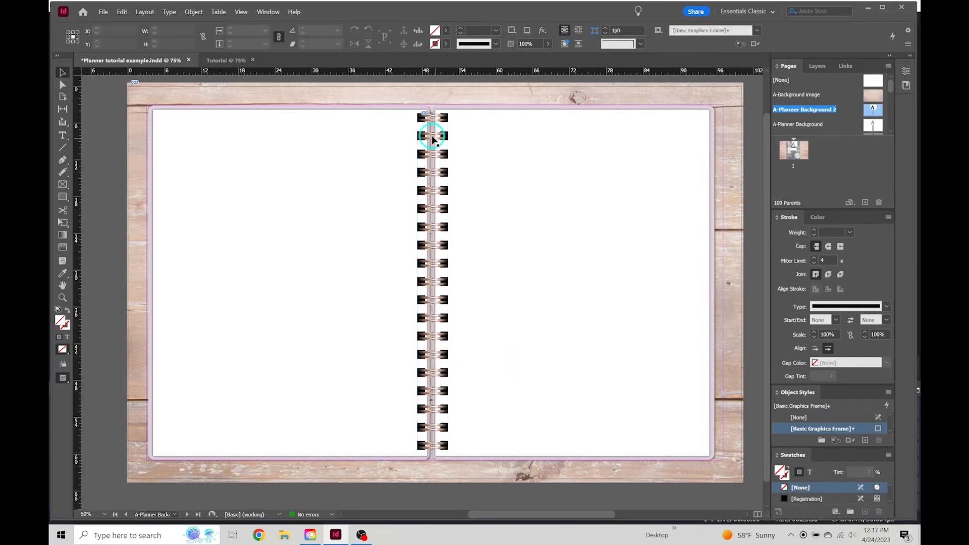
# Step: Nudge the wire rings image slightly left to center it on the gap between the pages
pyautogui.click(432, 136)
pyautogui.press('Left')
pyautogui.press('Left')
pyautogui.press('Left')
pyautogui.press('Left')
pyautogui.press('Left')
pyautogui.press('Right')
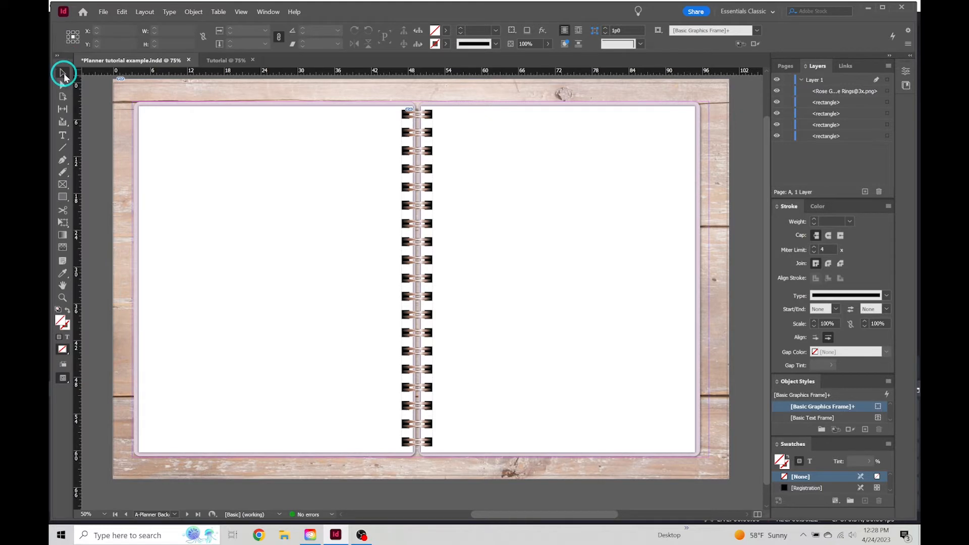
# Step: Draw a tab rectangle about 4p6 wide by 8p6 high over the right page's lower outer edge and fill it with Color 1 1
pyautogui.click(63, 200)
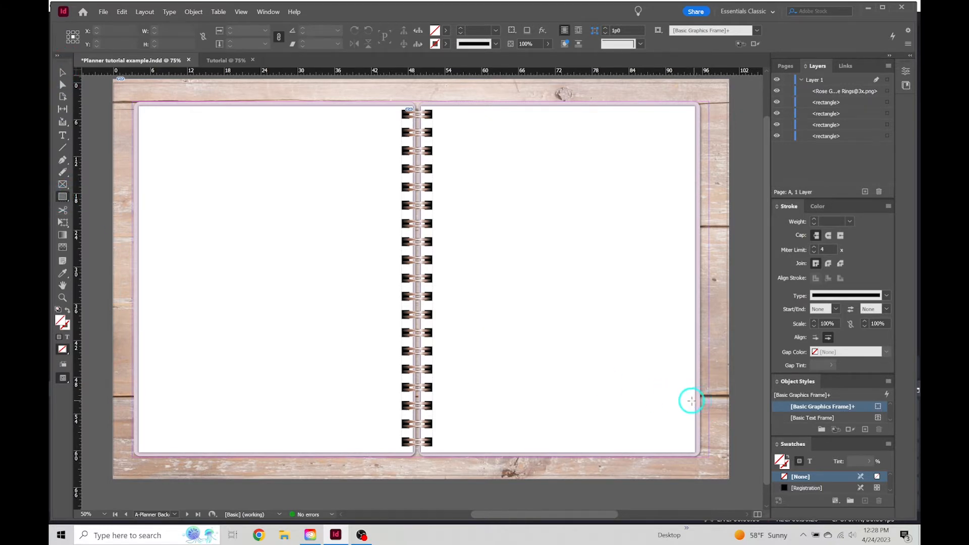
pyautogui.moveTo(690, 400); pyautogui.dragTo(718, 450)
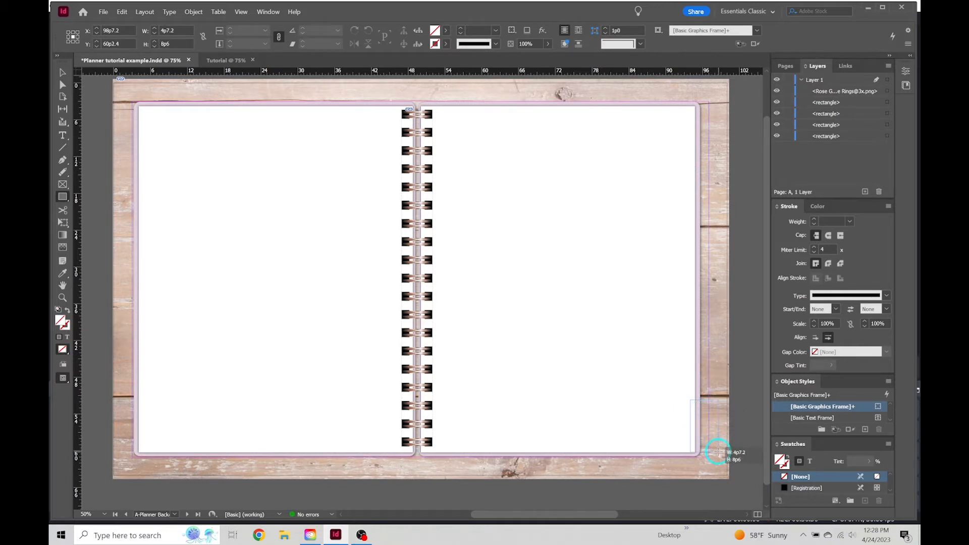
pyautogui.moveTo(718, 453); pyautogui.dragTo(718, 452)
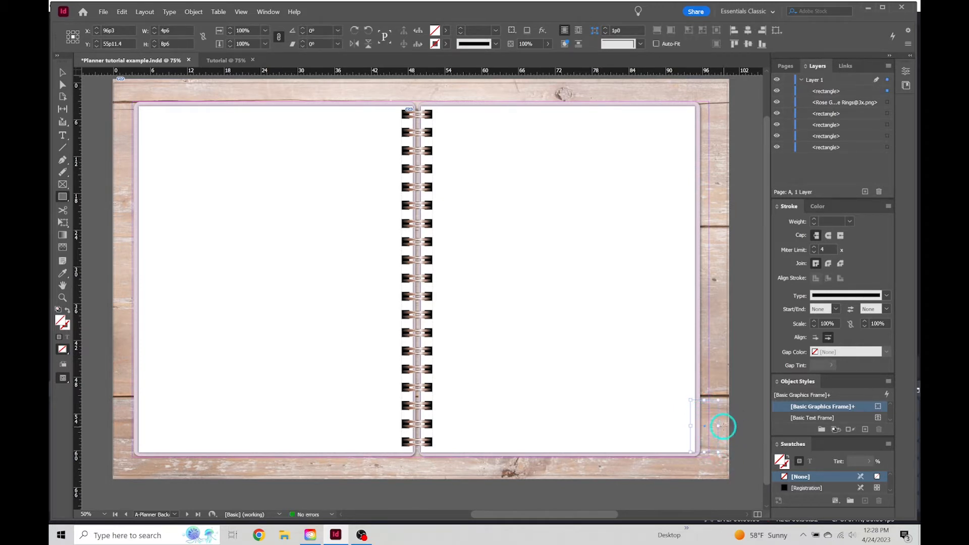
pyautogui.click(447, 30)
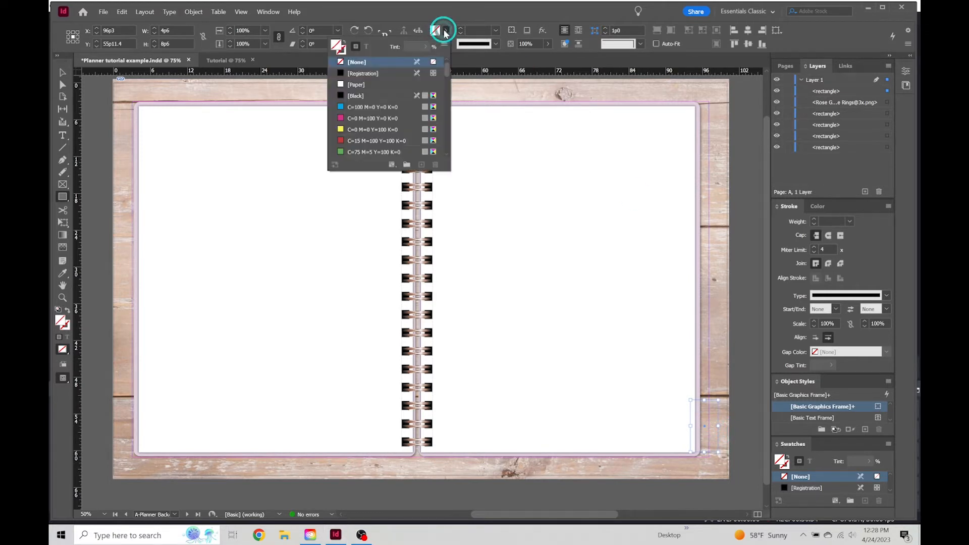
pyautogui.scroll(-5, 382, 136)
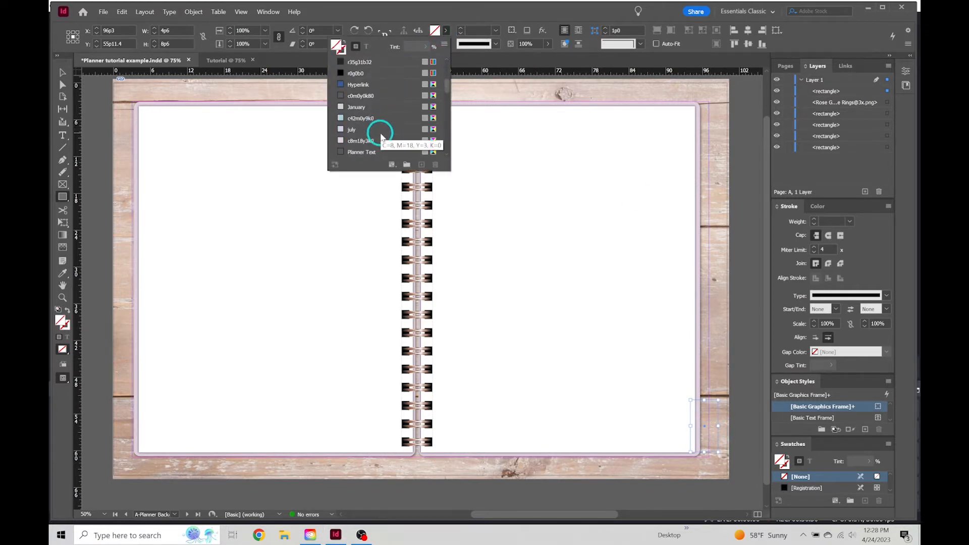
pyautogui.click(358, 119)
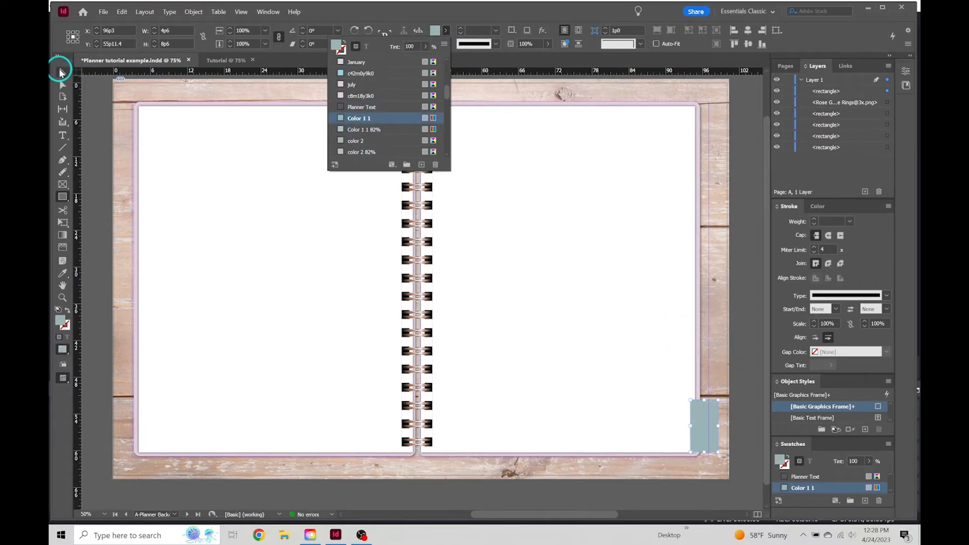
pyautogui.click(60, 72)
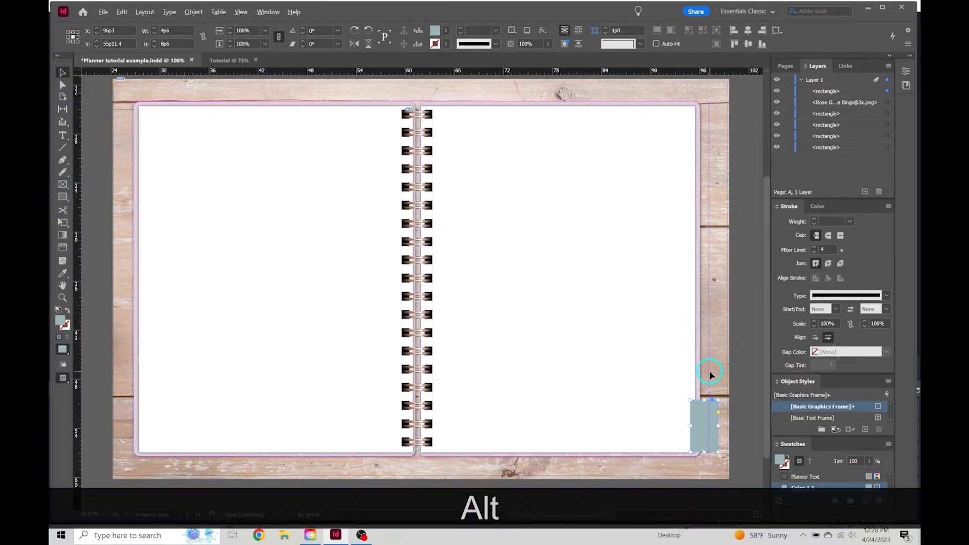
# Step: Round all four corners of the blue-green tab rectangle slightly
pyautogui.scroll(1, 710, 372)
pyautogui.scroll(3, 699, 330)
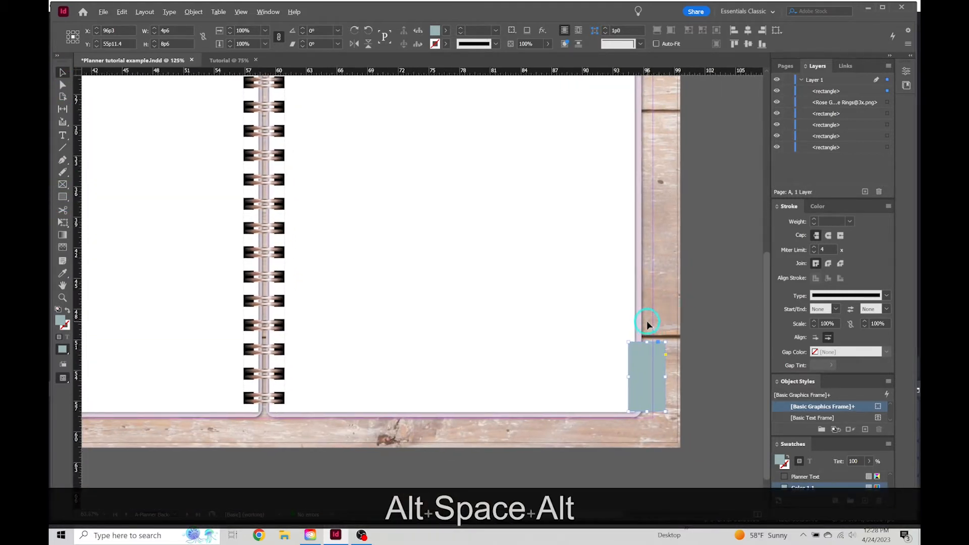
pyautogui.moveTo(686, 331); pyautogui.dragTo(681, 277)
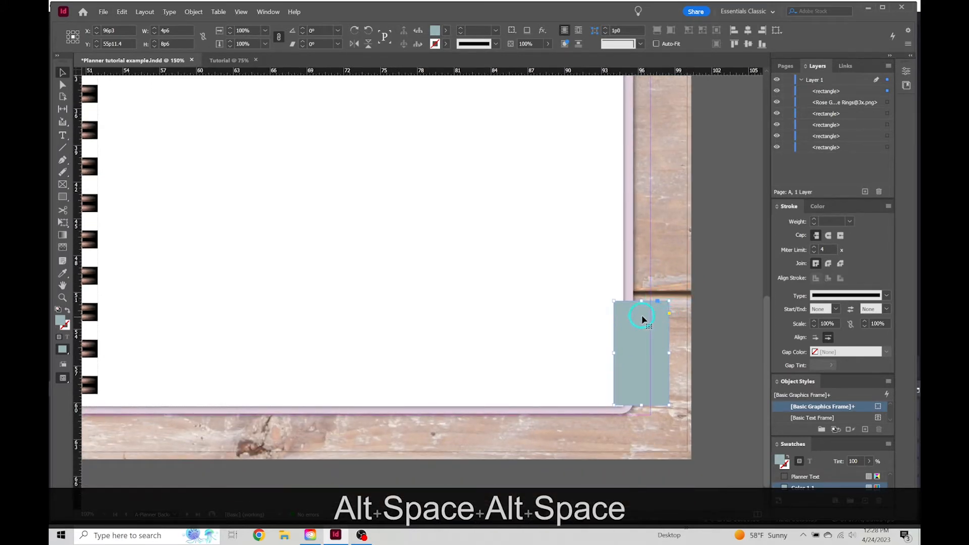
pyautogui.click(669, 314)
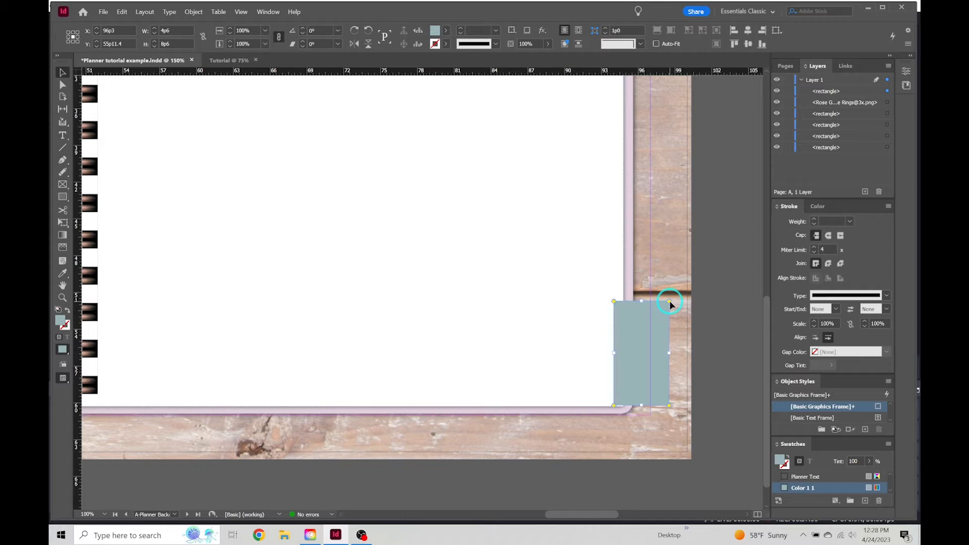
pyautogui.moveTo(670, 301); pyautogui.dragTo(660, 303)
pyautogui.moveTo(662, 303); pyautogui.dragTo(714, 342)
pyautogui.click(731, 368)
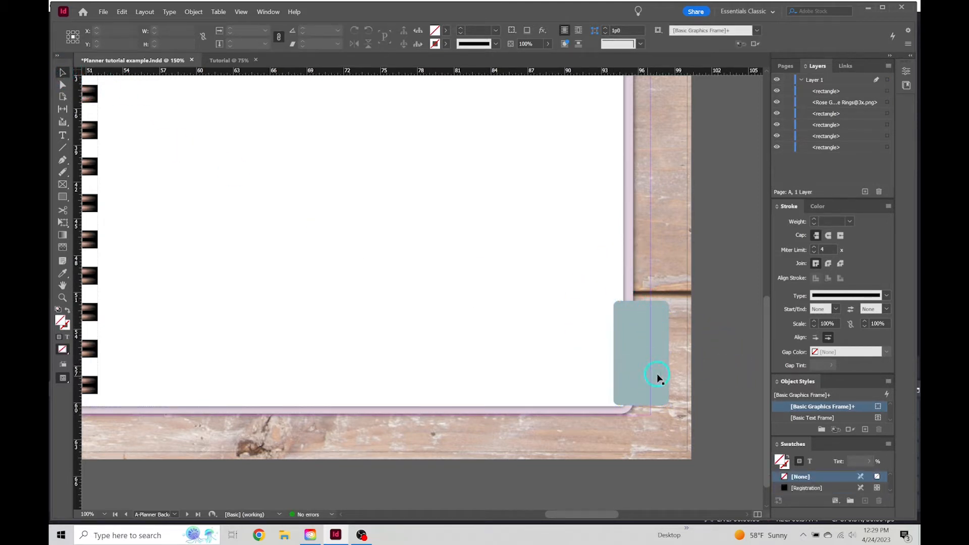
# Step: Shrink the tab to about 3p10 wide by 4p7 high and shift it slightly downward at the page's lower corner
pyautogui.click(633, 321)
pyautogui.moveTo(640, 301); pyautogui.dragTo(641, 349)
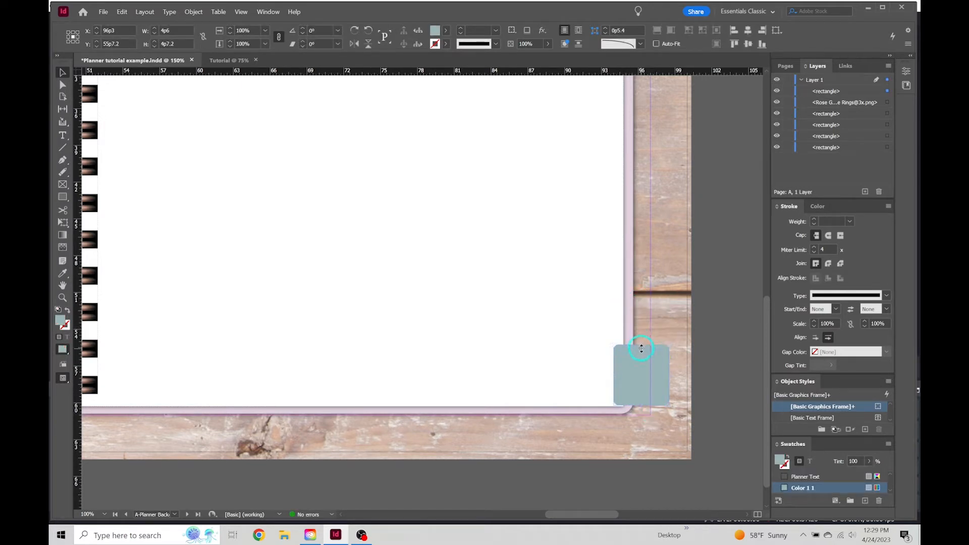
pyautogui.moveTo(670, 377); pyautogui.dragTo(660, 378)
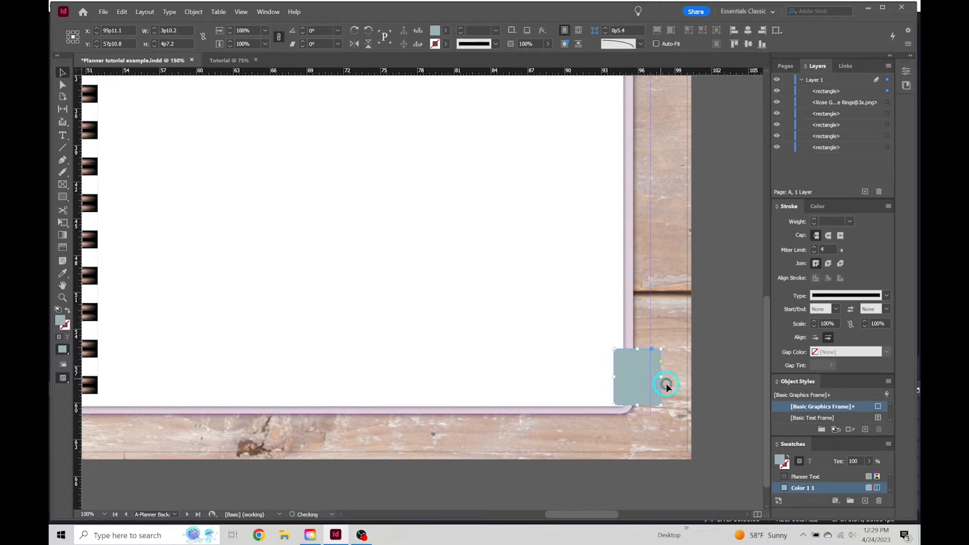
pyautogui.click(721, 404)
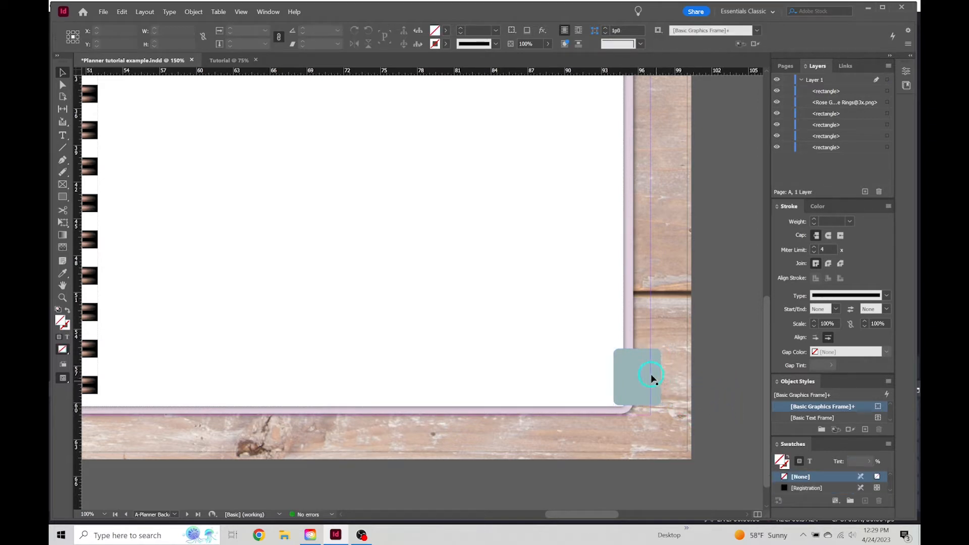
pyautogui.click(640, 369)
pyautogui.moveTo(638, 368); pyautogui.dragTo(638, 371)
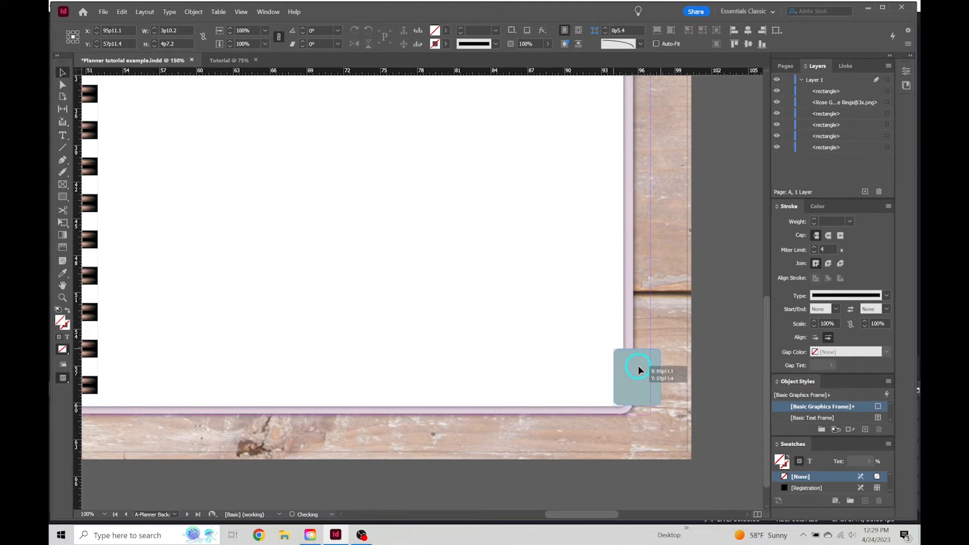
# Step: Move the blue-green tab rectangle beneath the right white page rectangle in Layer 1's stacking order
pyautogui.click(703, 363)
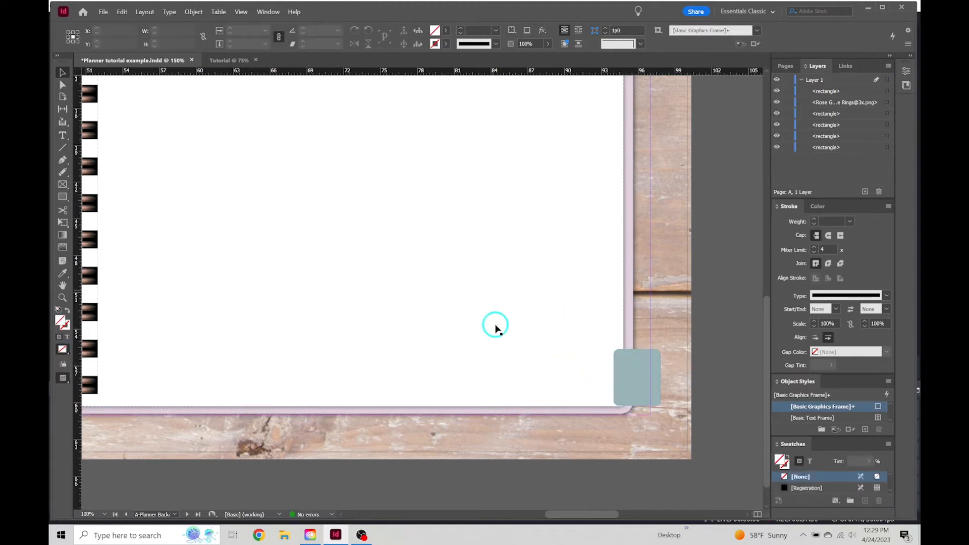
pyautogui.click(642, 374)
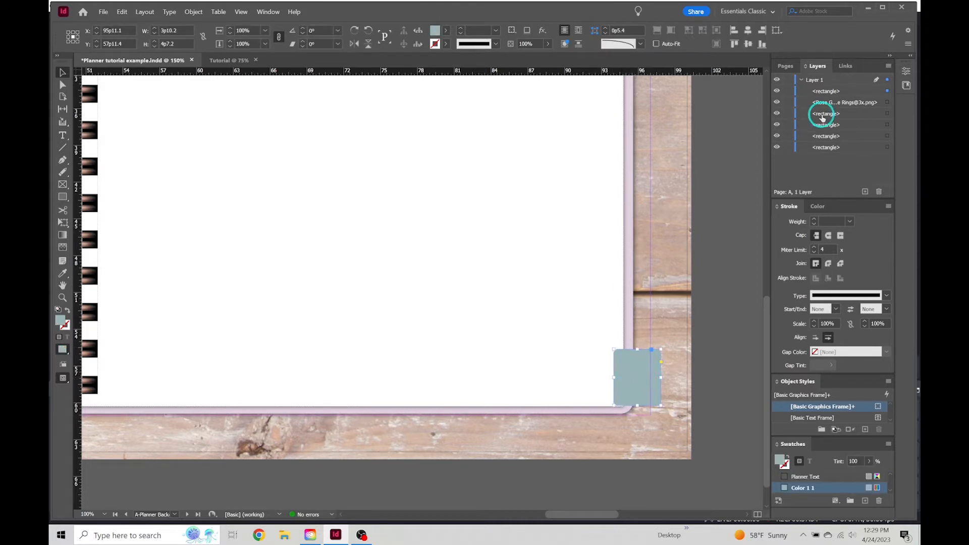
pyautogui.click(785, 66)
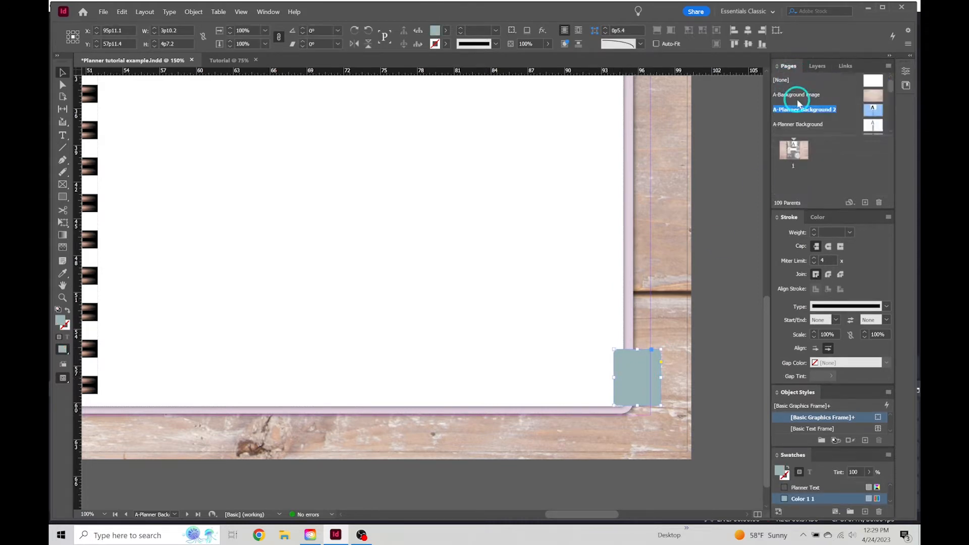
pyautogui.click(818, 66)
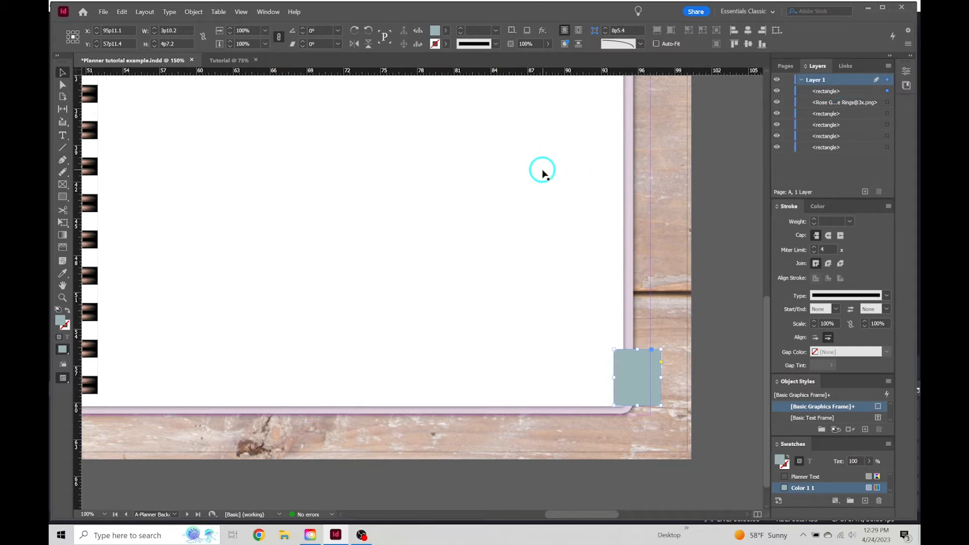
pyautogui.click(522, 202)
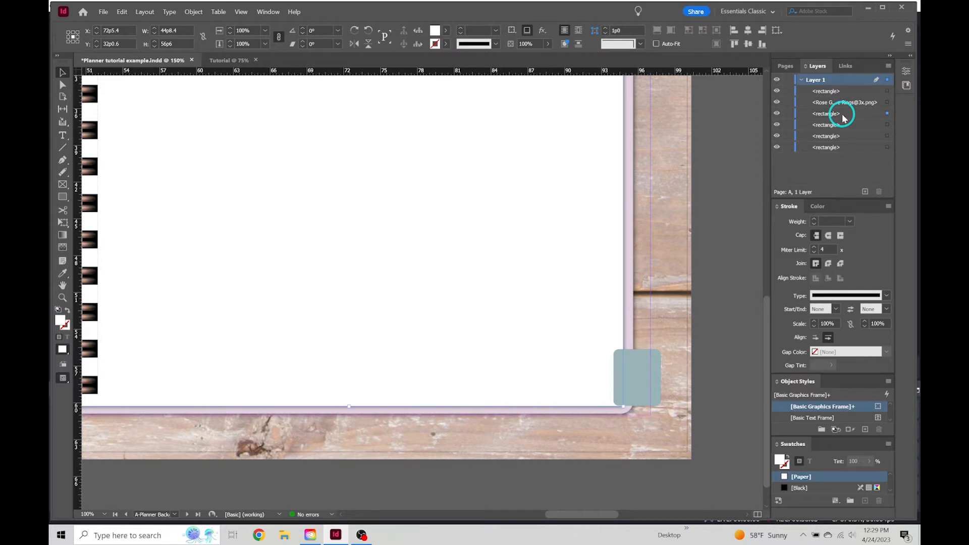
pyautogui.click(853, 92)
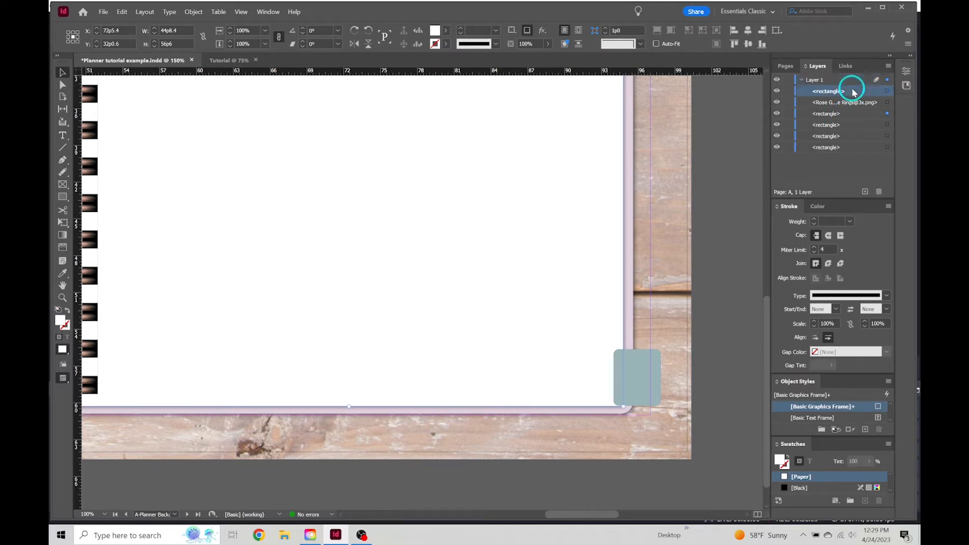
pyautogui.moveTo(852, 89); pyautogui.dragTo(858, 119)
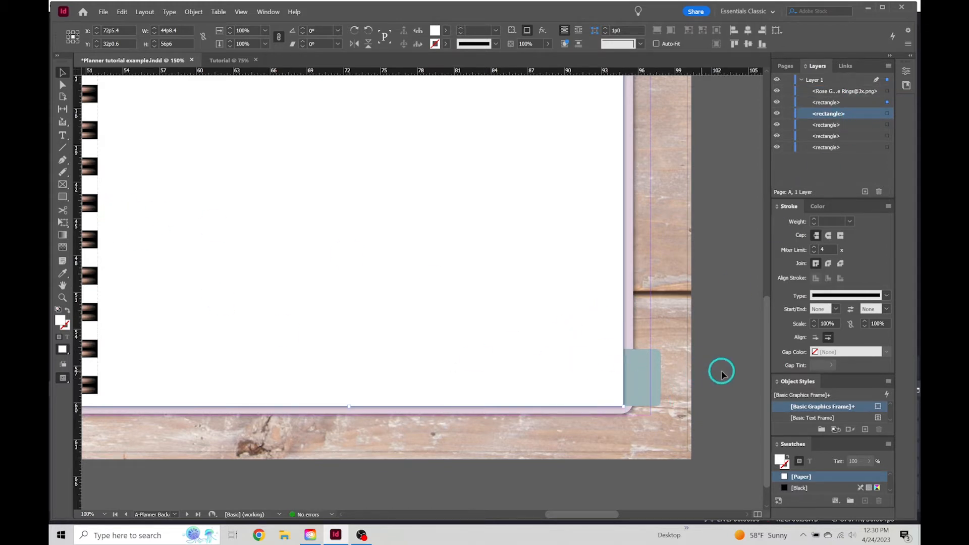
# Step: Shrink the tab slightly in height and to about 3p4 wide so it sticks out less past the page edge
pyautogui.click(658, 379)
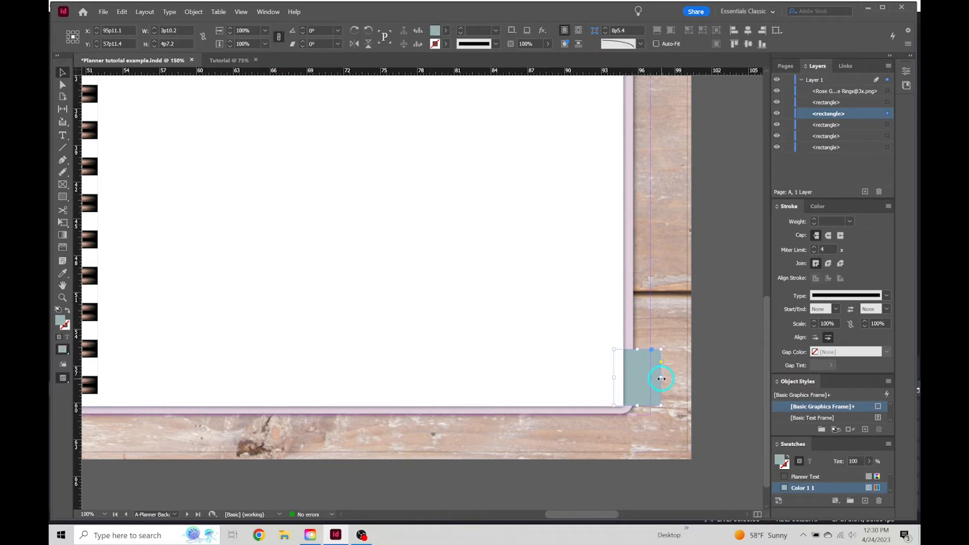
pyautogui.moveTo(661, 378); pyautogui.dragTo(657, 379)
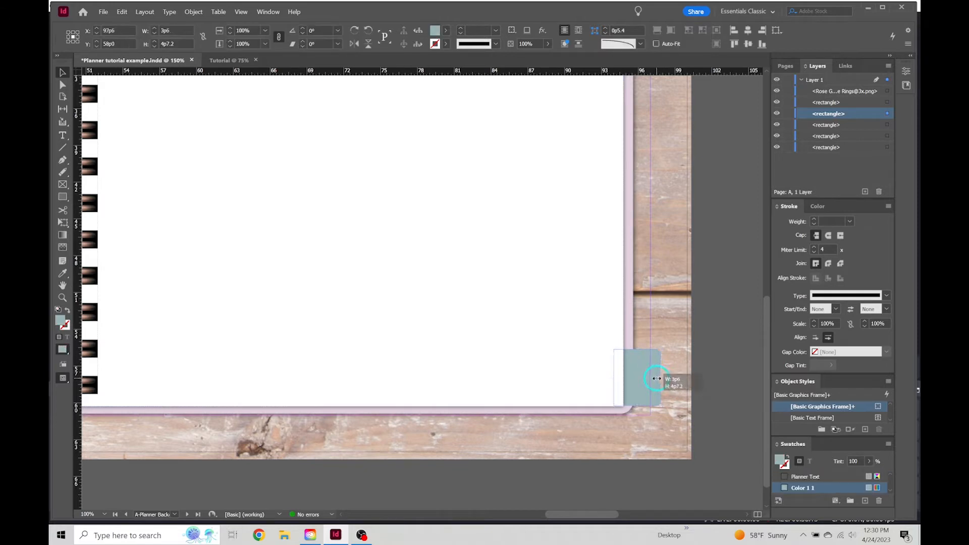
pyautogui.click(744, 377)
pyautogui.click(726, 368)
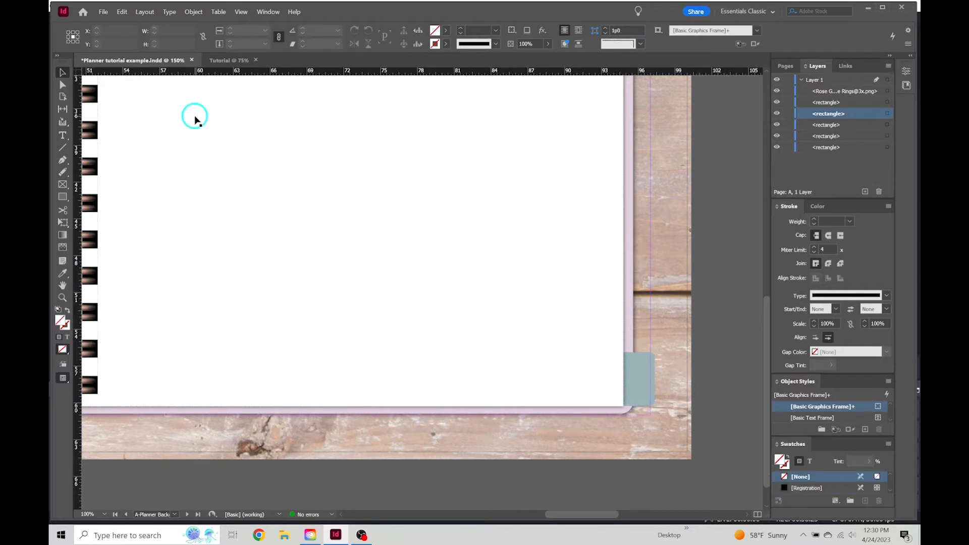
# Step: Add a small text frame on the right page near the tab with the text "Dec"
pyautogui.click(63, 135)
pyautogui.moveTo(482, 320); pyautogui.dragTo(546, 352)
pyautogui.press('BackSpace')
pyautogui.press('BackSpace')
pyautogui.press('BackSpace')
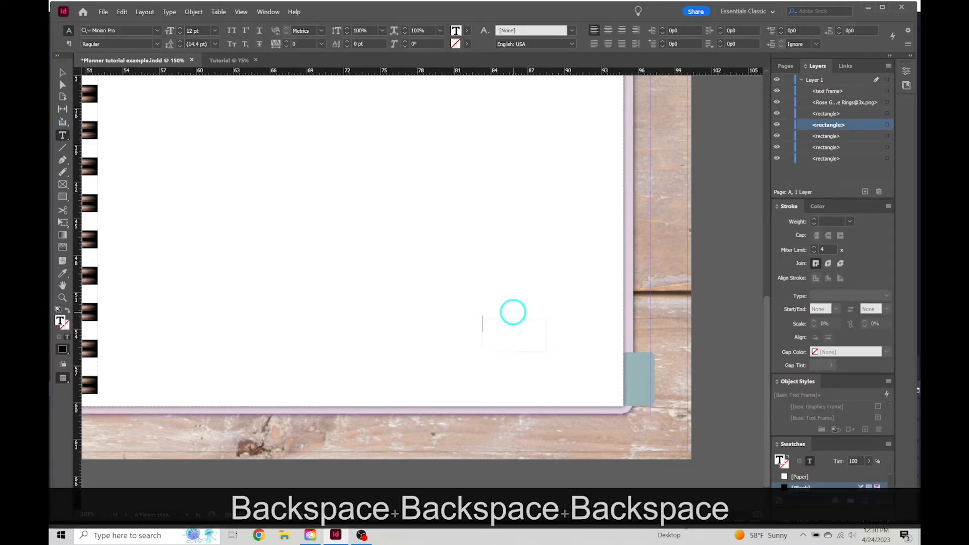
pyautogui.write('Dec')
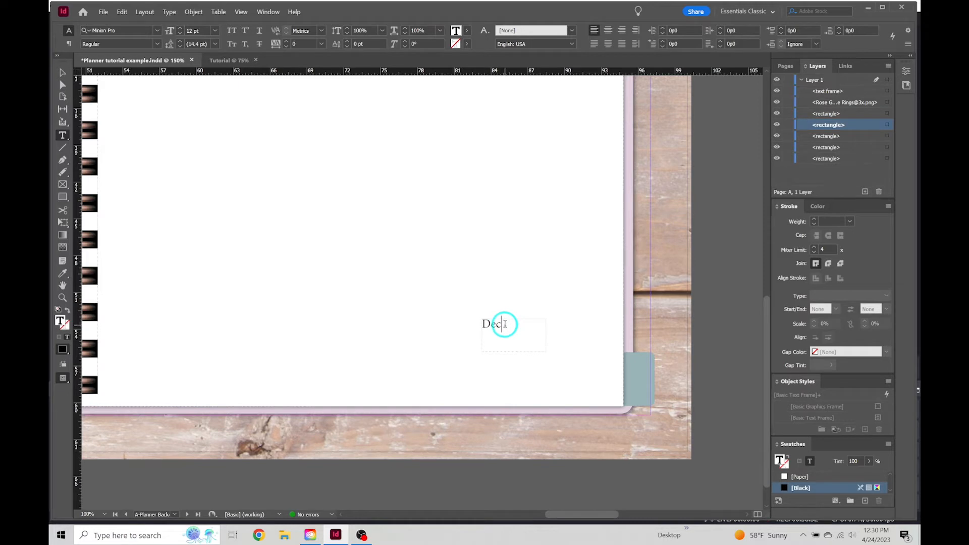
# Step: Set the "Dec" text to 18 pt in the Bree font
pyautogui.moveTo(503, 324); pyautogui.dragTo(482, 324)
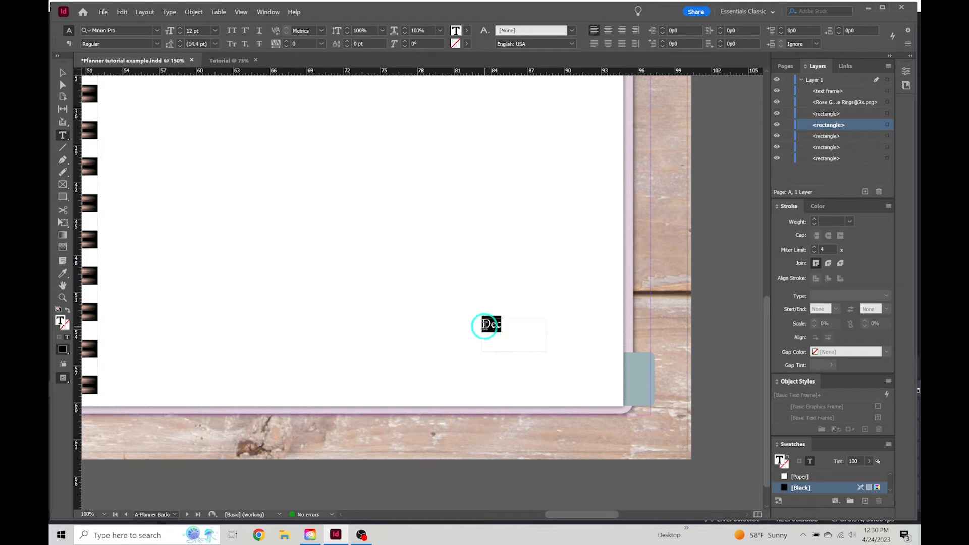
pyautogui.click(179, 28)
pyautogui.click(180, 28)
pyautogui.click(179, 28)
pyautogui.click(180, 28)
pyautogui.click(180, 28)
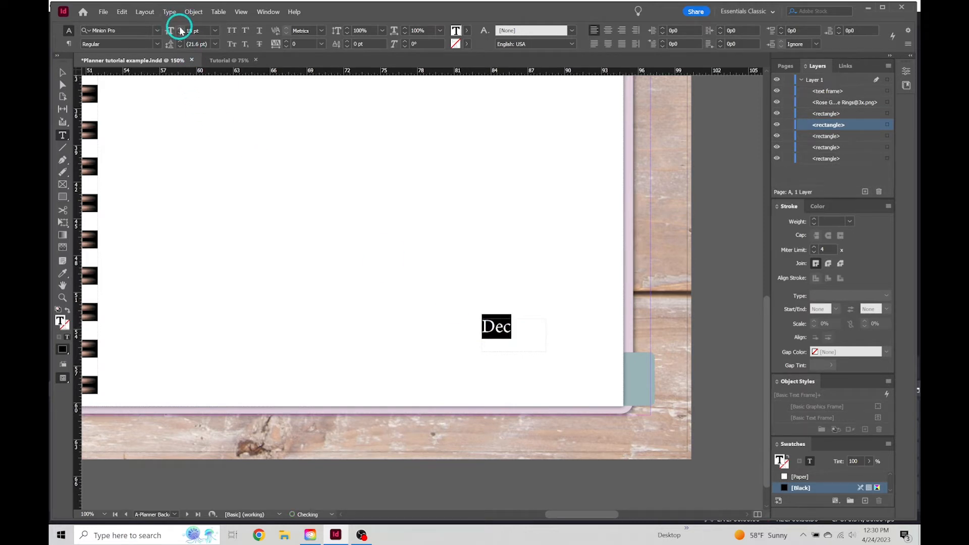
pyautogui.click(159, 30)
pyautogui.scroll(20, 134, 123)
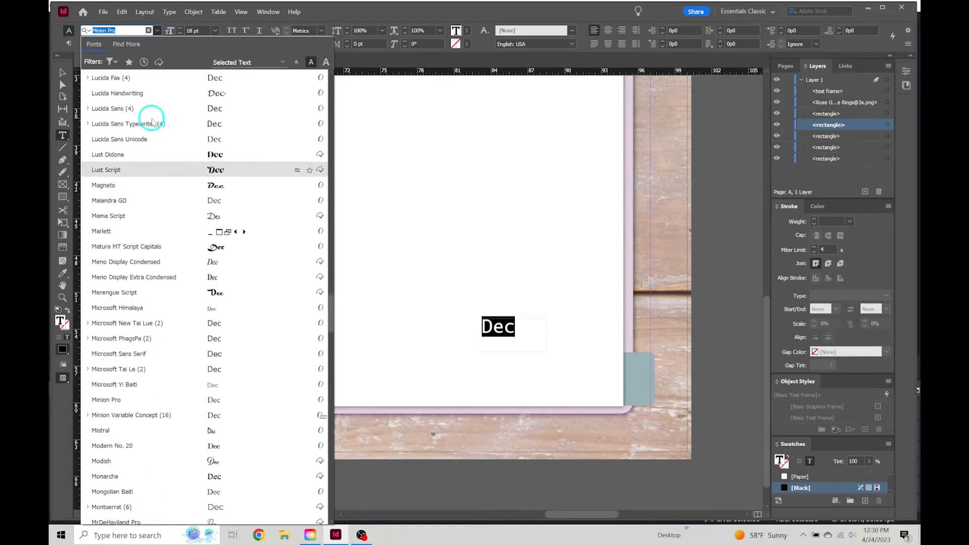
pyautogui.click(133, 124)
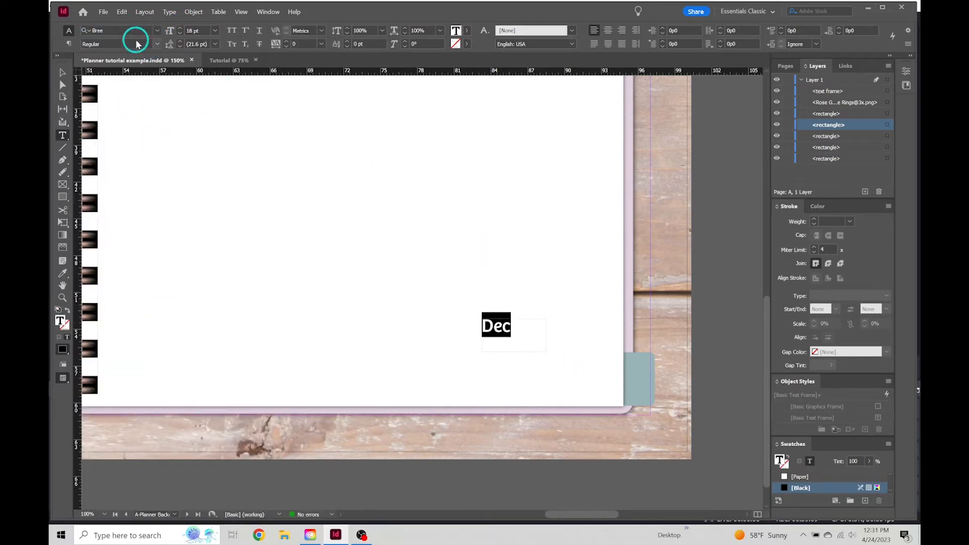
# Step: Center-align the "Dec" text within its frame
pyautogui.click(60, 72)
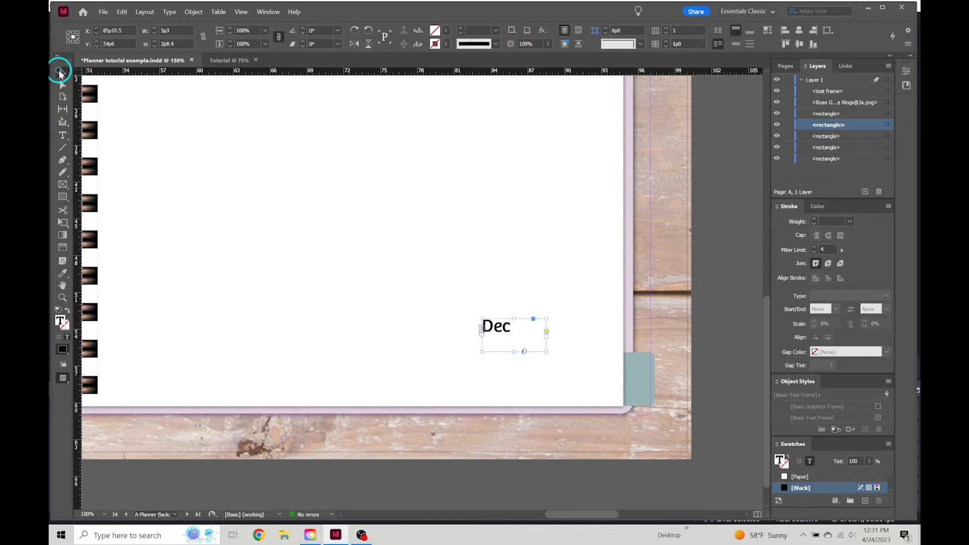
pyautogui.doubleClick(513, 328)
pyautogui.moveTo(513, 327); pyautogui.dragTo(475, 327)
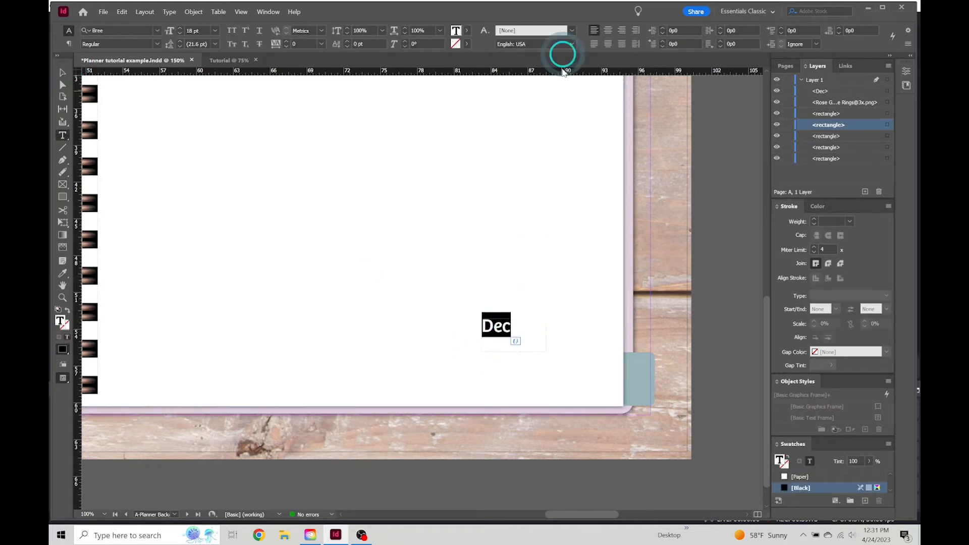
pyautogui.click(611, 32)
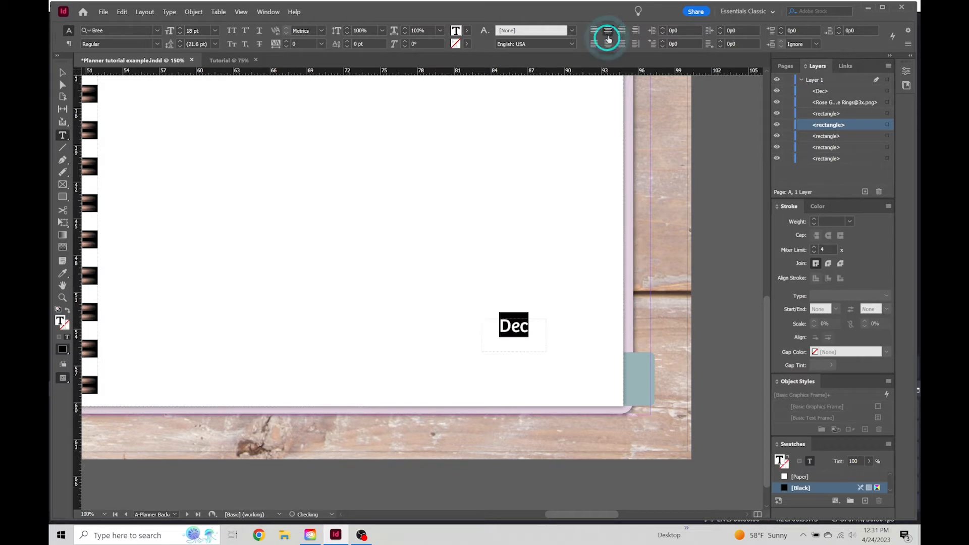
pyautogui.click(64, 73)
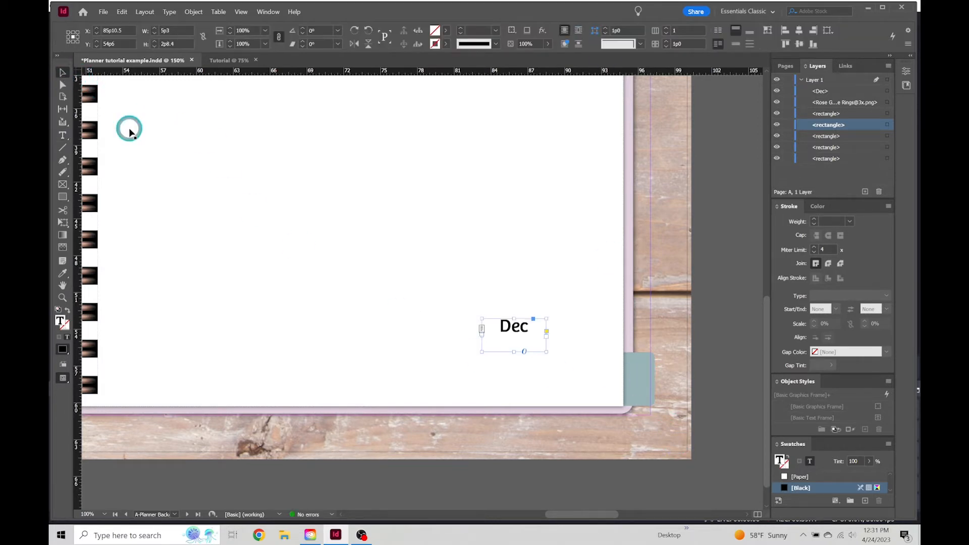
pyautogui.click(379, 281)
# Step: Move the "Dec" text frame onto the blue-green tab and rotate it to -90°
pyautogui.moveTo(525, 340); pyautogui.dragTo(641, 381)
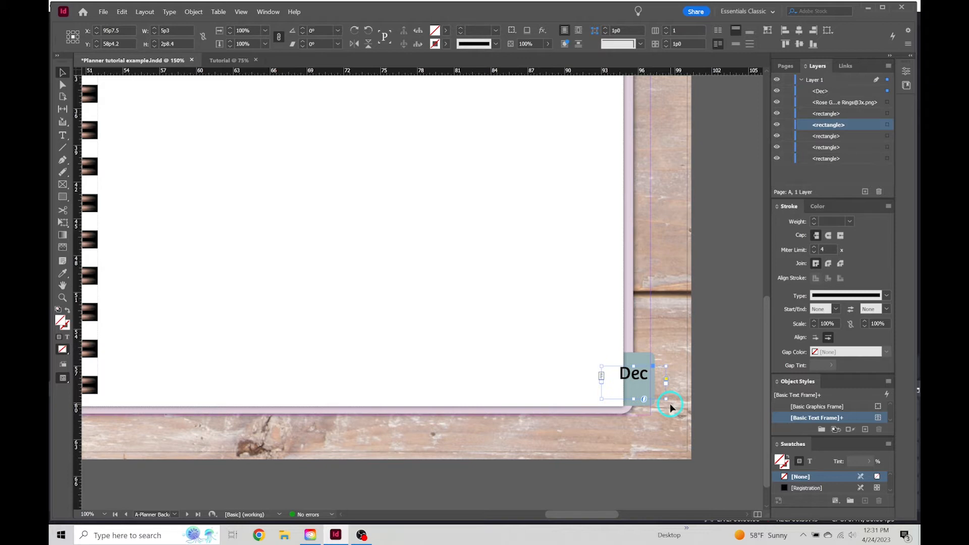
pyautogui.moveTo(671, 407); pyautogui.dragTo(616, 428)
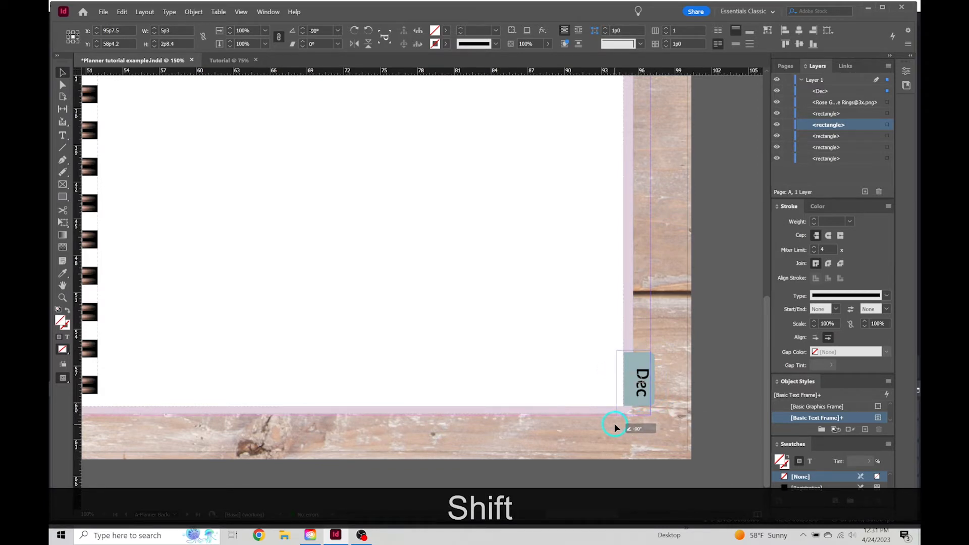
pyautogui.moveTo(615, 428); pyautogui.dragTo(614, 426)
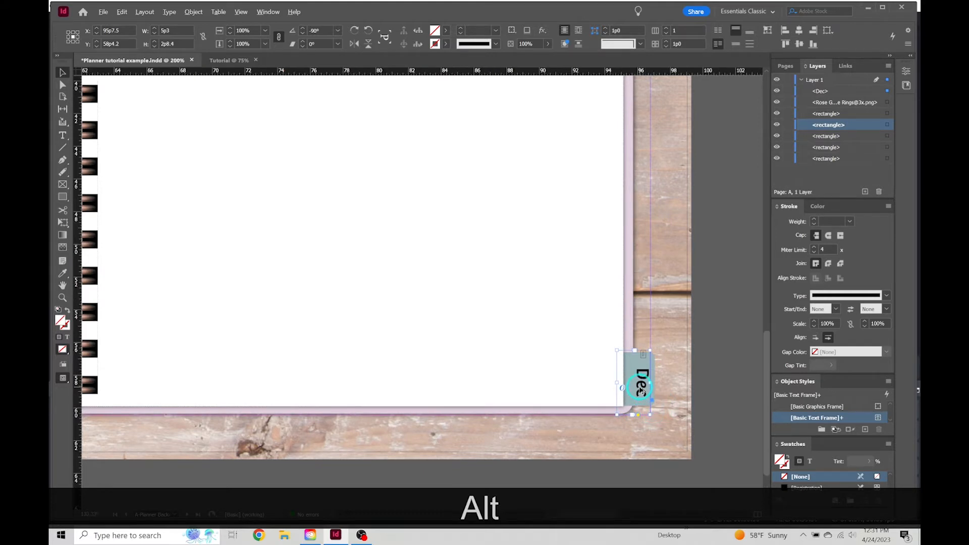
# Step: Nudge the rotated "Dec" text slightly up and left to center it on the tab
pyautogui.scroll(1, 641, 396)
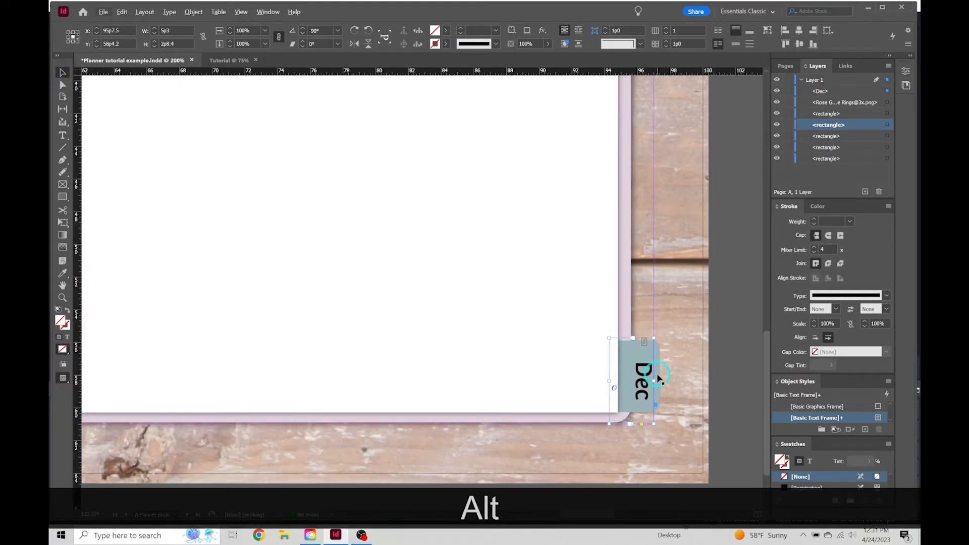
pyautogui.moveTo(644, 376); pyautogui.dragTo(639, 373)
pyautogui.moveTo(645, 371); pyautogui.dragTo(645, 369)
pyautogui.click(680, 373)
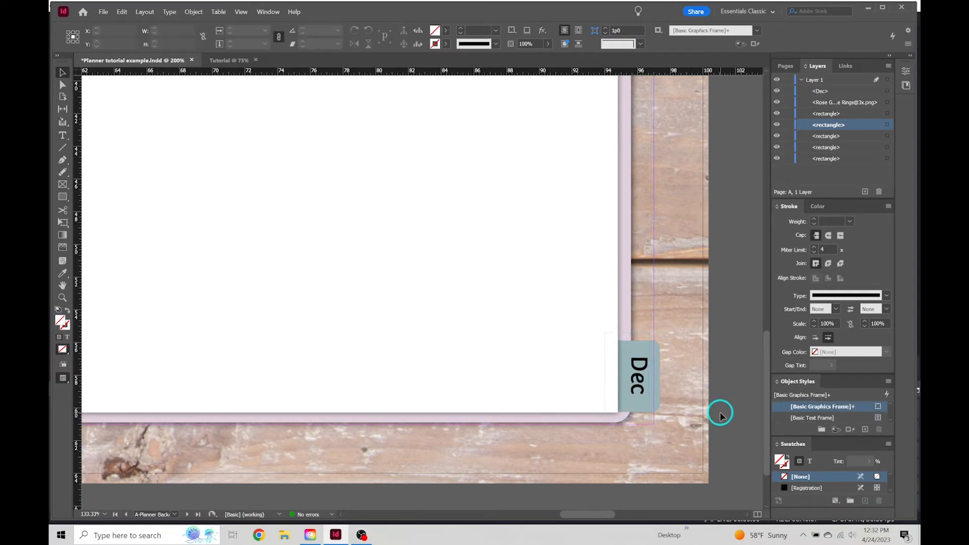
# Step: Check the Dec tab's size and placement against the right page and the wood background
pyautogui.scroll(-2, 681, 381)
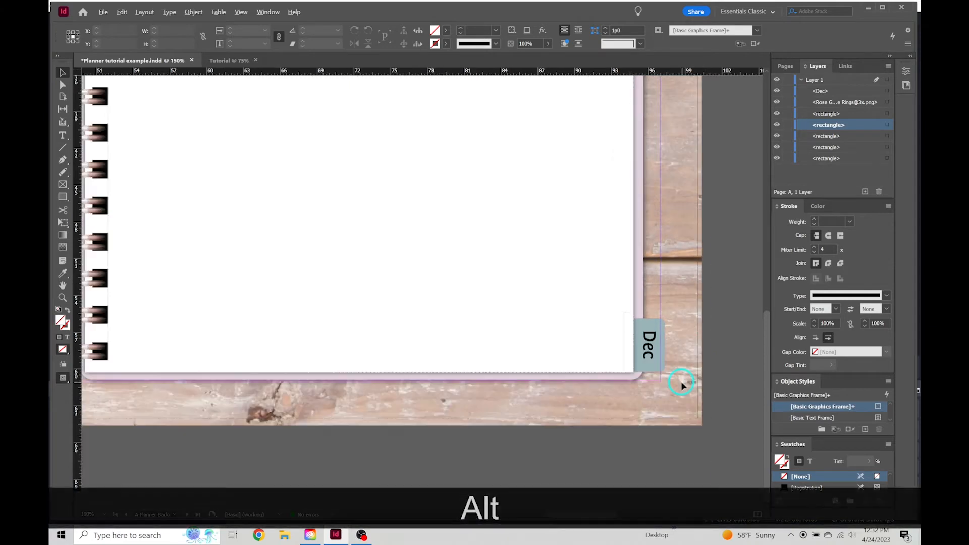
pyautogui.hotkey('alt', 'space')
pyautogui.moveTo(702, 344); pyautogui.dragTo(655, 396)
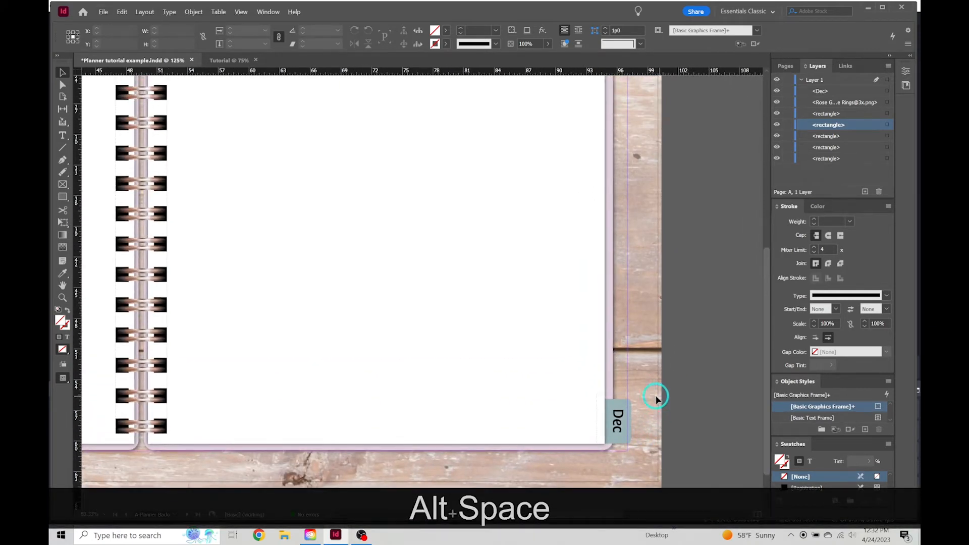
pyautogui.scroll(-1, 644, 388)
pyautogui.hotkey('alt', 'space')
pyautogui.moveTo(656, 370)
pyautogui.mouseDown()
pyautogui.moveTo(619, 433)
pyautogui.moveTo(628, 439)
pyautogui.moveTo(640, 378)
pyautogui.mouseUp()
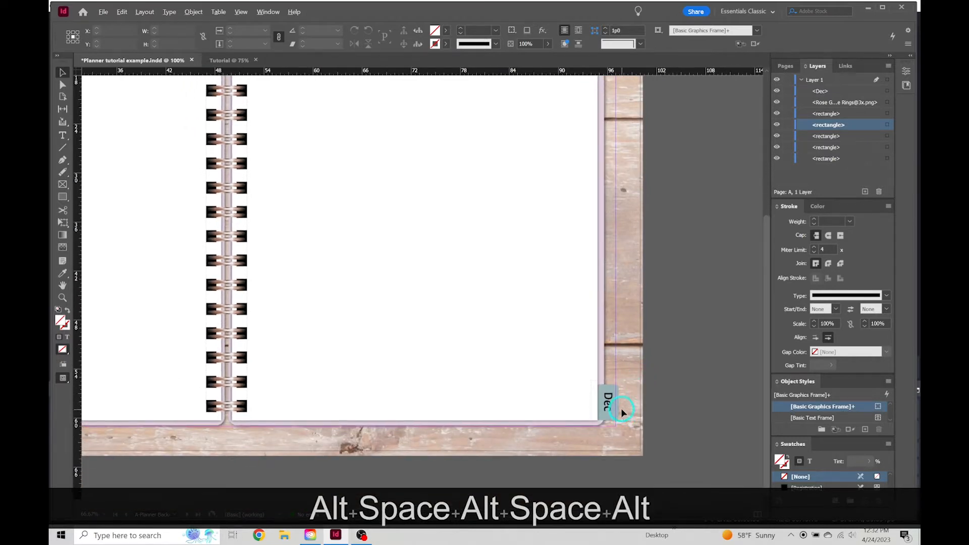
pyautogui.scroll(2, 621, 407)
pyautogui.scroll(1, 621, 408)
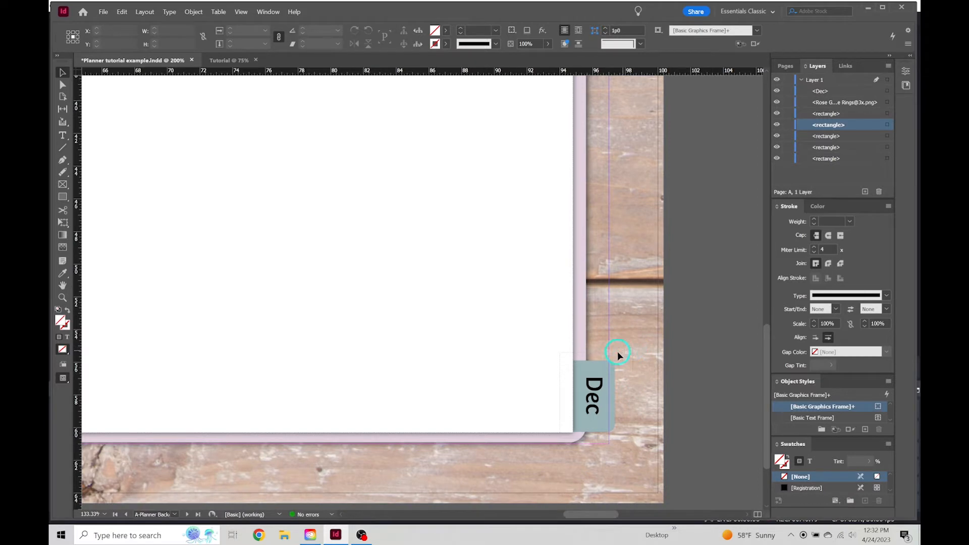
# Step: Duplicate the tab together with its "Dec" text straight upward, placing the copy about 4p1 above the original
pyautogui.moveTo(594, 456); pyautogui.dragTo(594, 456)
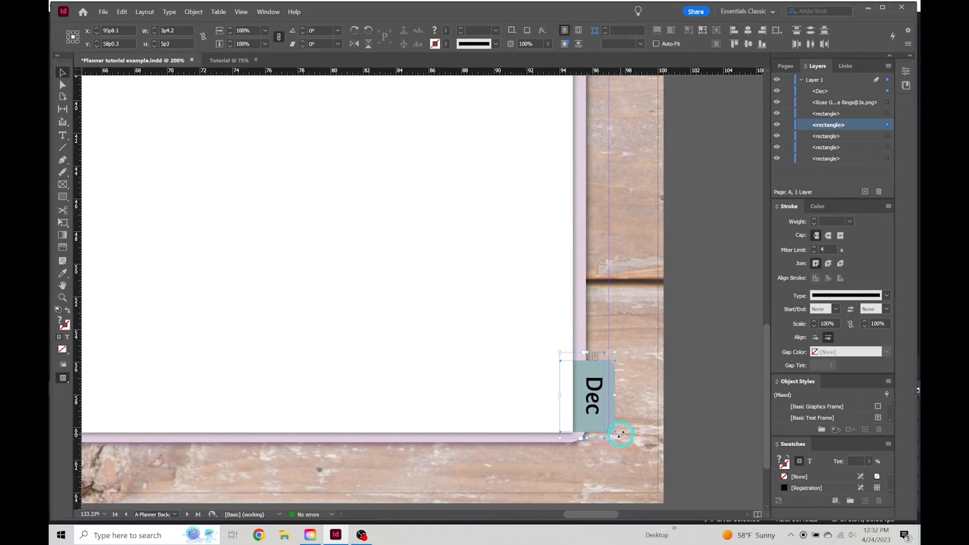
pyautogui.click(594, 389)
pyautogui.hotkey('alt', 'shift')
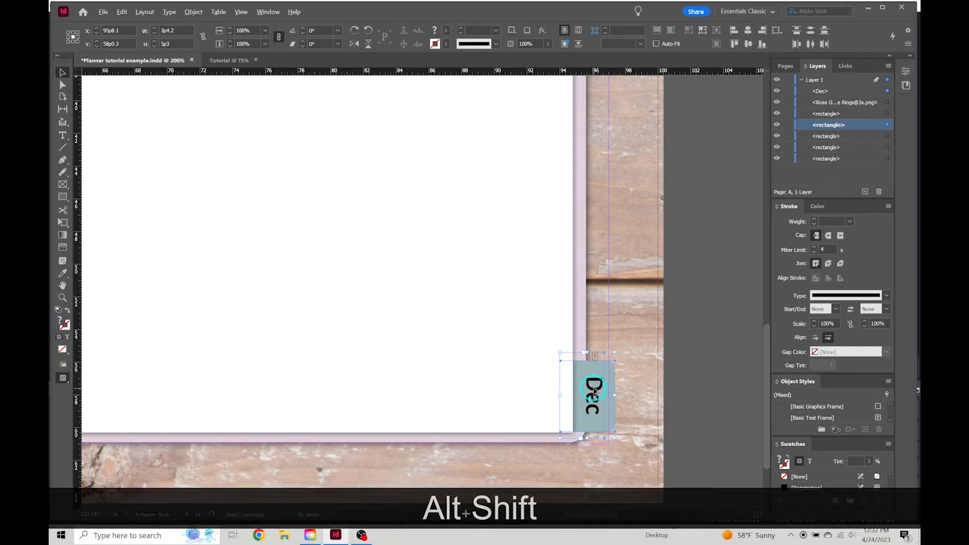
pyautogui.moveTo(594, 390); pyautogui.dragTo(595, 323)
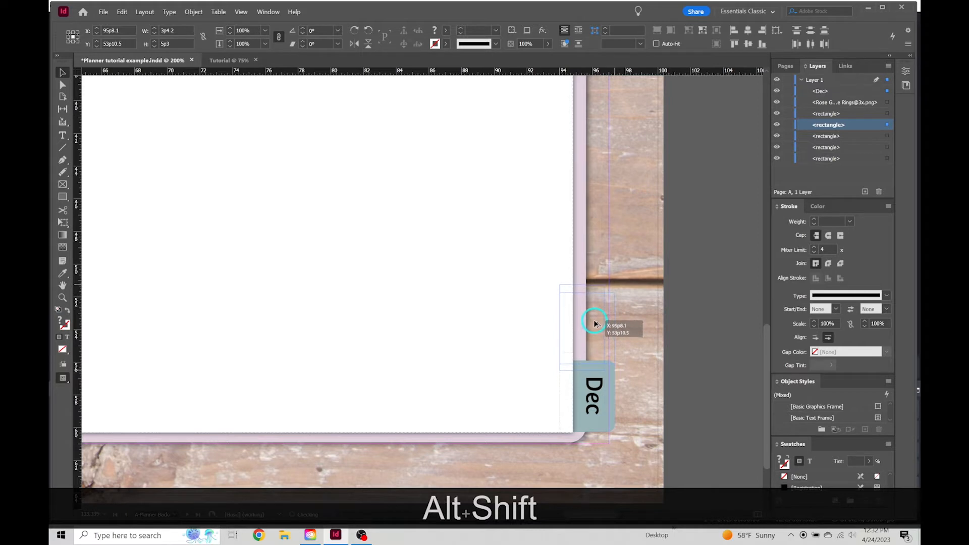
pyautogui.moveTo(594, 324); pyautogui.dragTo(594, 324)
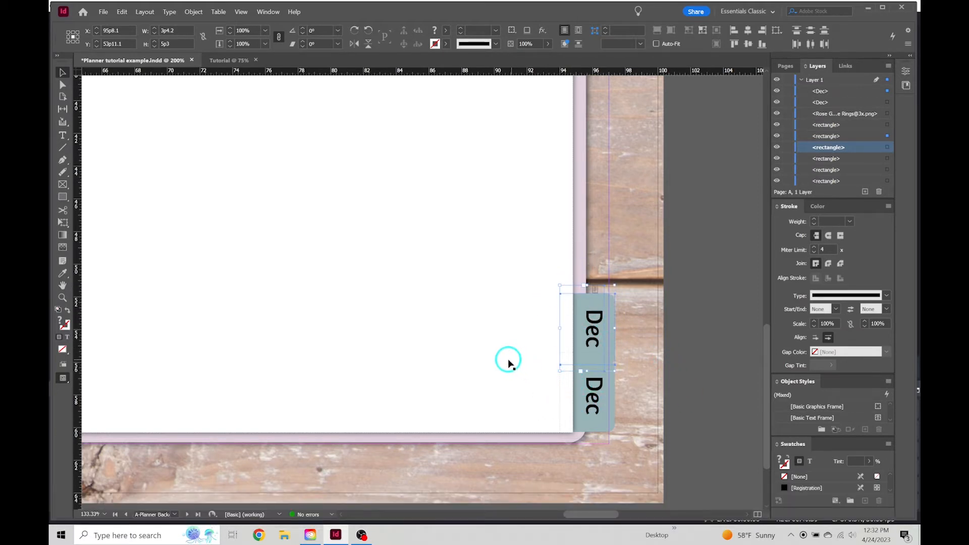
pyautogui.scroll(-2, 513, 363)
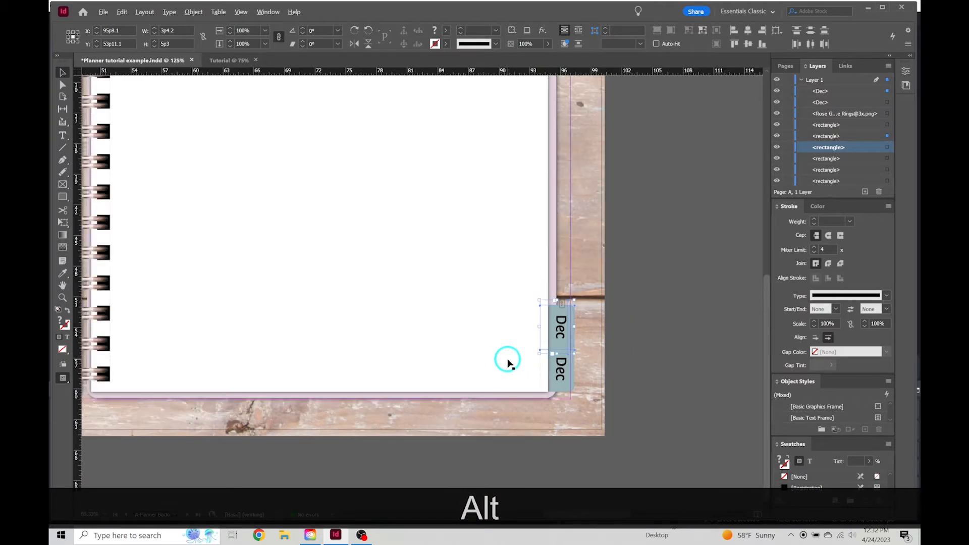
pyautogui.scroll(-1, 507, 362)
pyautogui.scroll(-1, 507, 362)
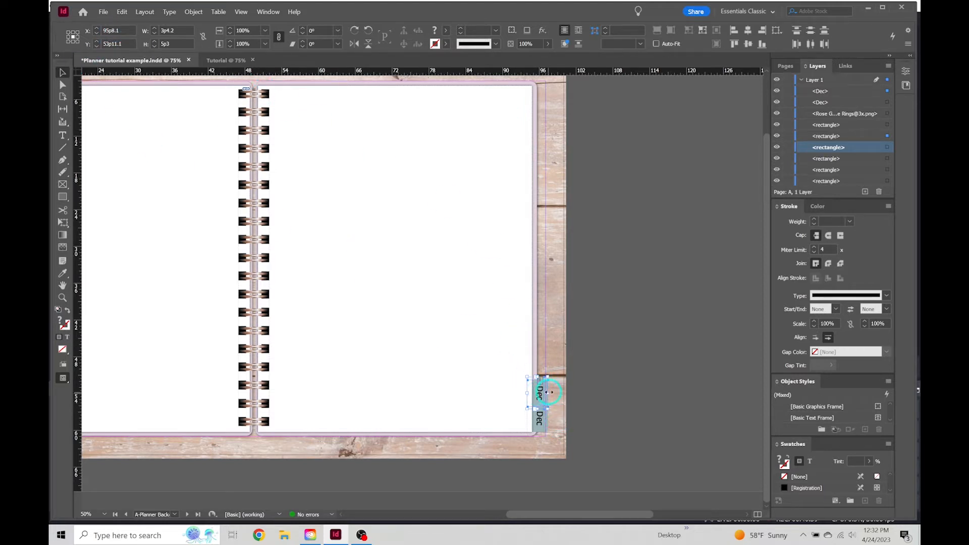
# Step: Step and repeat the upper tab with its "Dec" text using a count of 10 and a vertical offset of -4p1.2
pyautogui.click(122, 13)
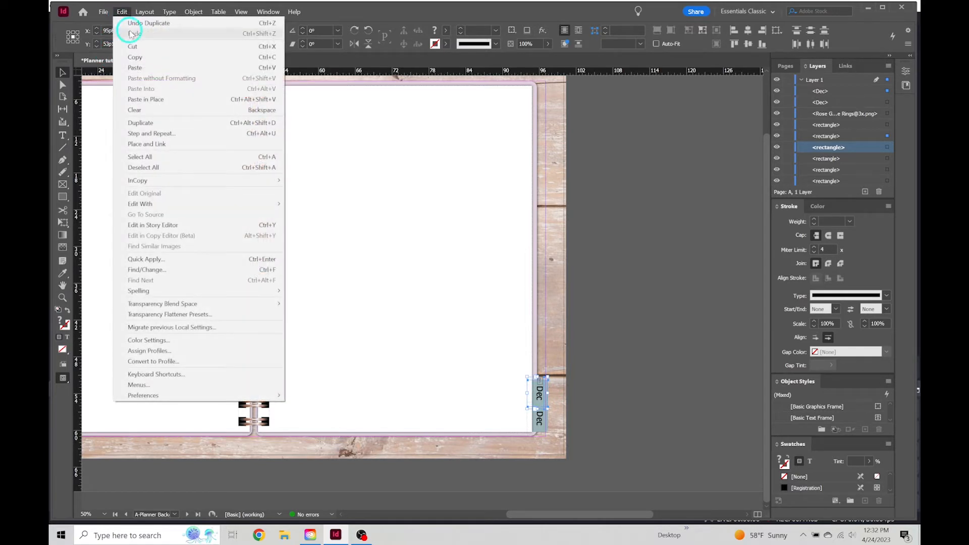
pyautogui.click(179, 135)
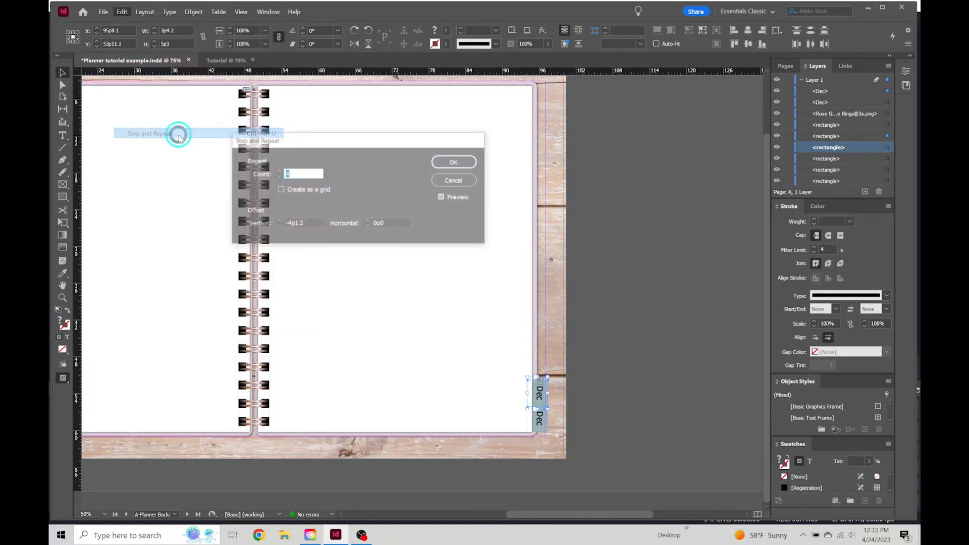
pyautogui.moveTo(361, 143); pyautogui.dragTo(329, 147)
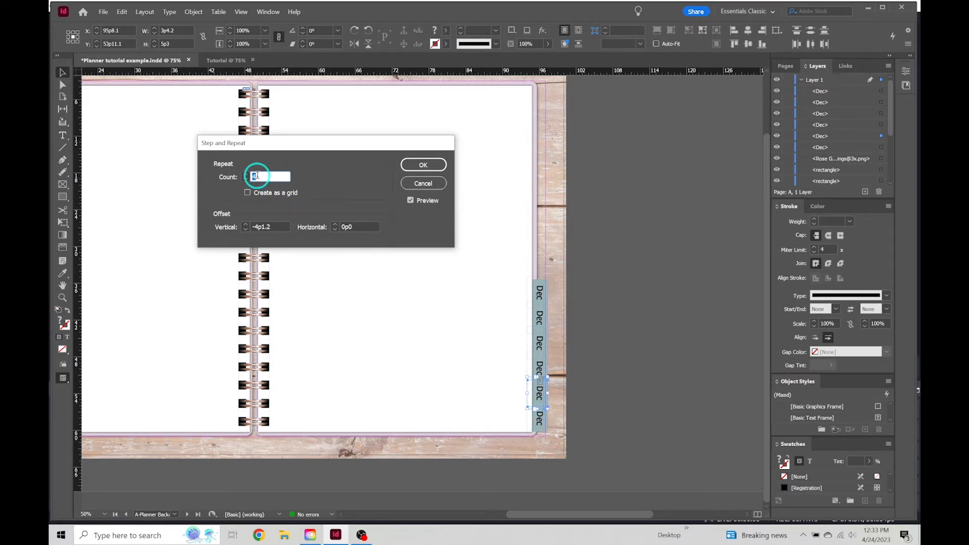
pyautogui.write('10')
pyautogui.click(331, 176)
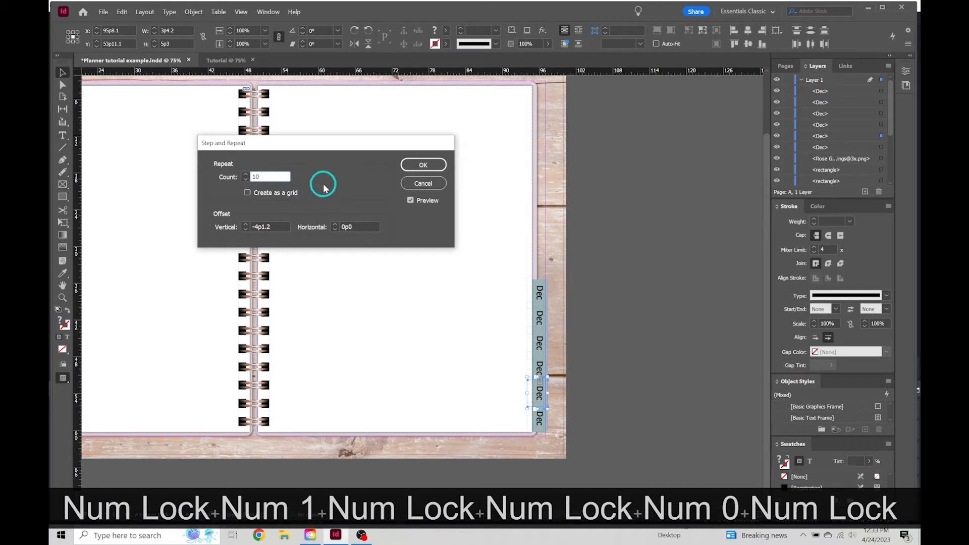
pyautogui.press('Tab')
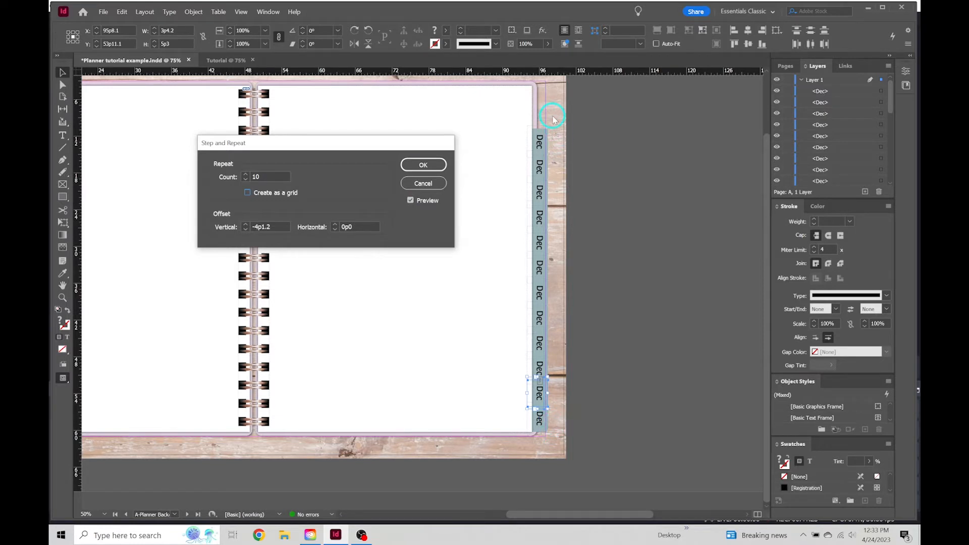
pyautogui.click(422, 167)
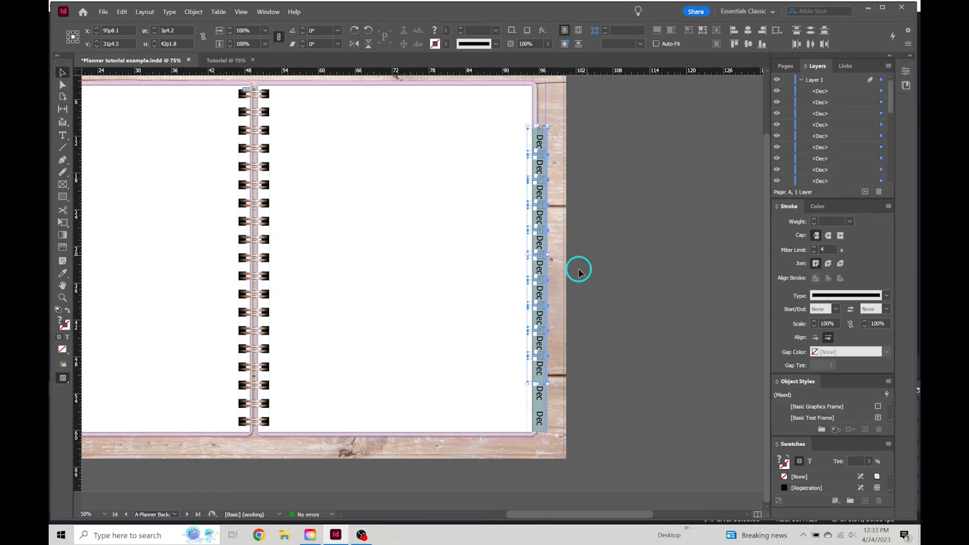
pyautogui.scroll(2, 576, 275)
pyautogui.click(580, 298)
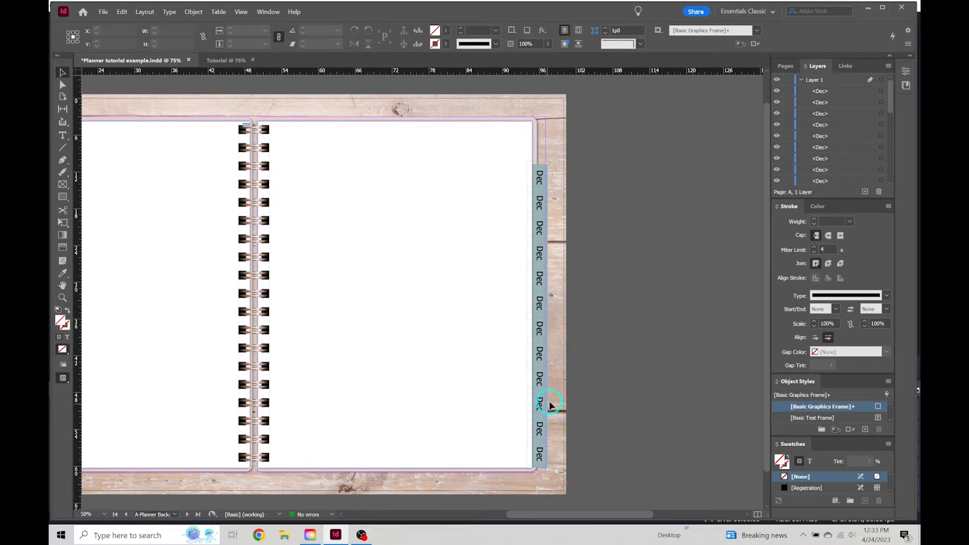
# Step: Select all the tabs with their text and stretch the stack upward to the white page's upper edge, about 56p10 tall overall
pyautogui.press('alt')
pyautogui.scroll(1, 544, 348)
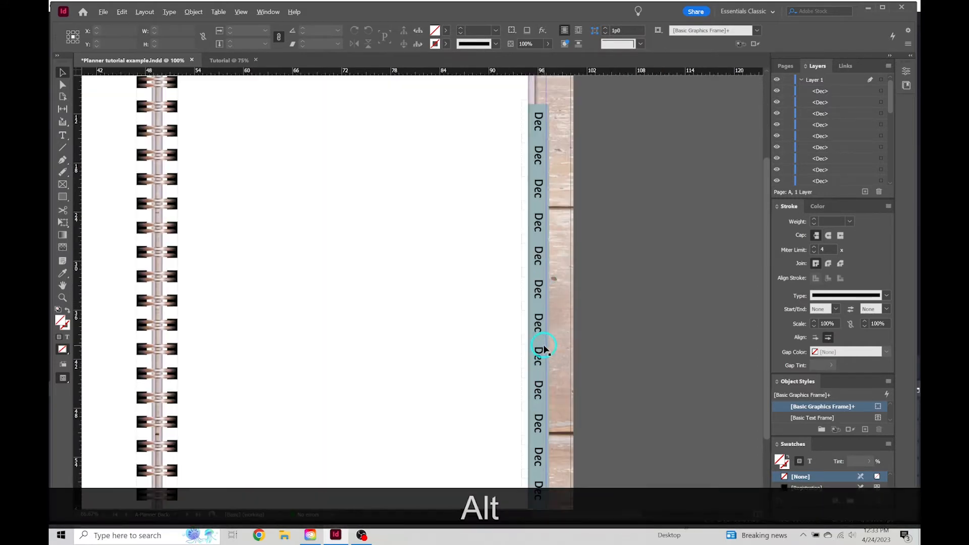
pyautogui.press('space')
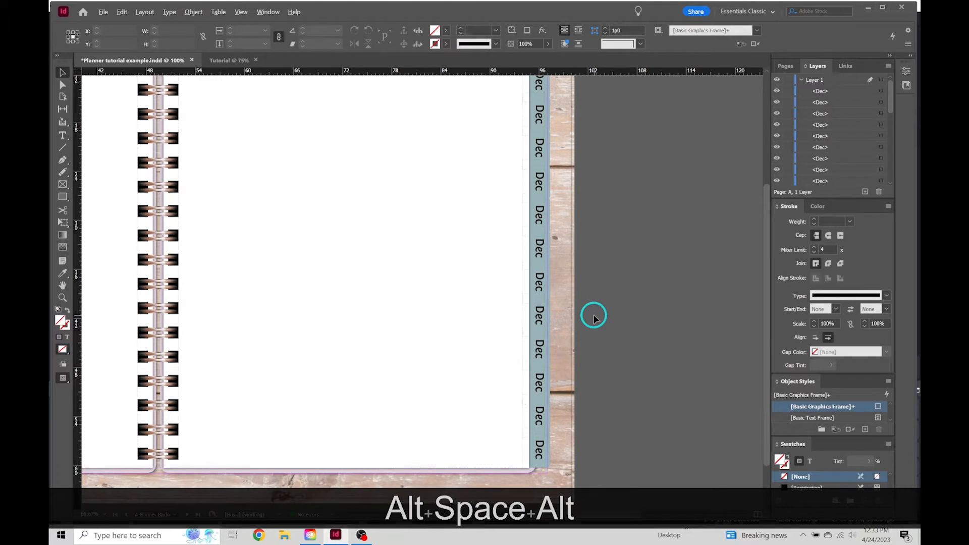
pyautogui.scroll(-1, 594, 318)
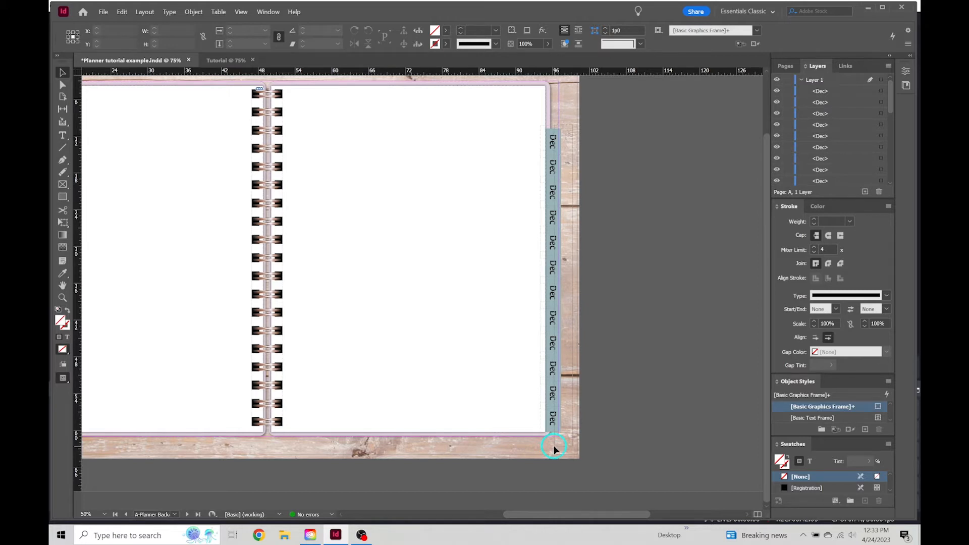
pyautogui.hotkey('ctrl', 'a')
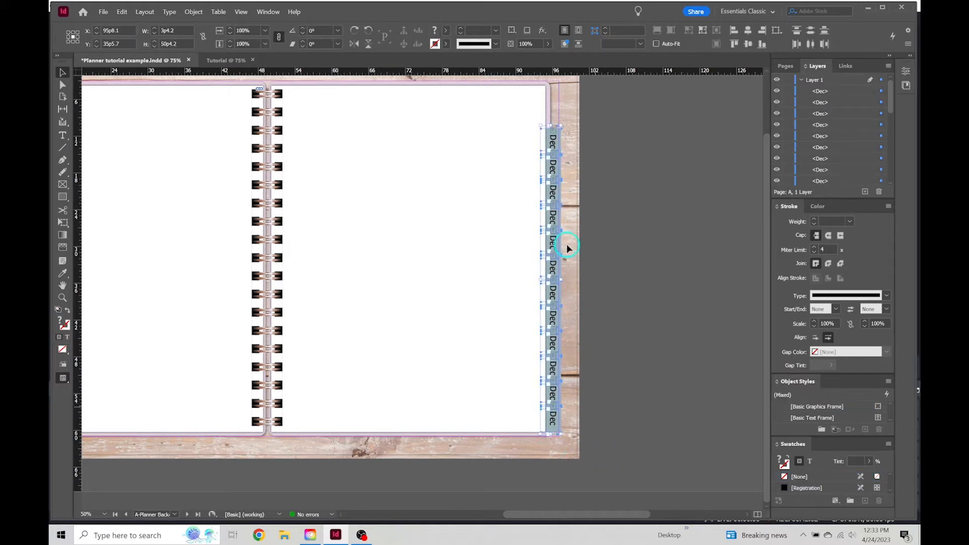
pyautogui.scroll(2, 552, 151)
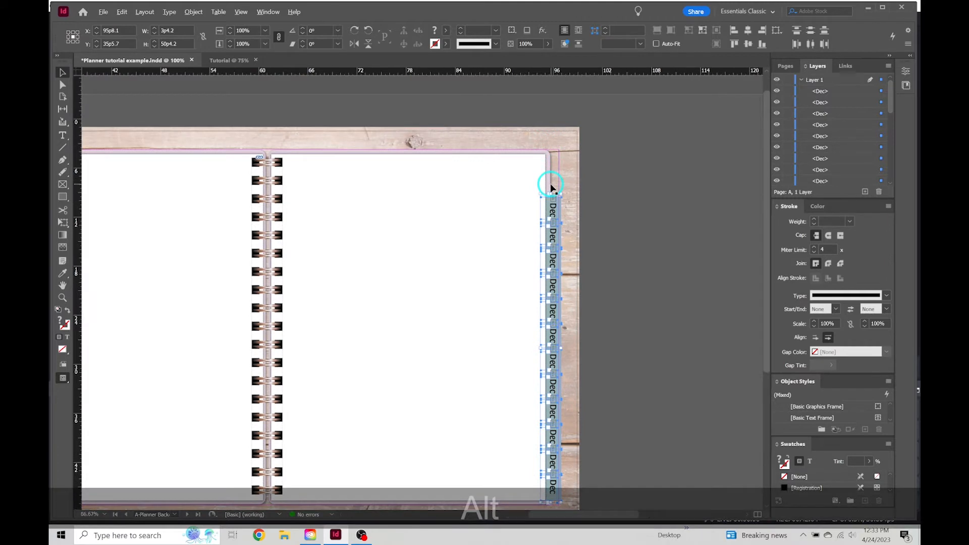
pyautogui.keyDown('alt'); pyautogui.scroll(4, 551, 185); pyautogui.keyUp('alt')
pyautogui.keyDown('alt'); pyautogui.scroll(1, 551, 186); pyautogui.keyUp('alt')
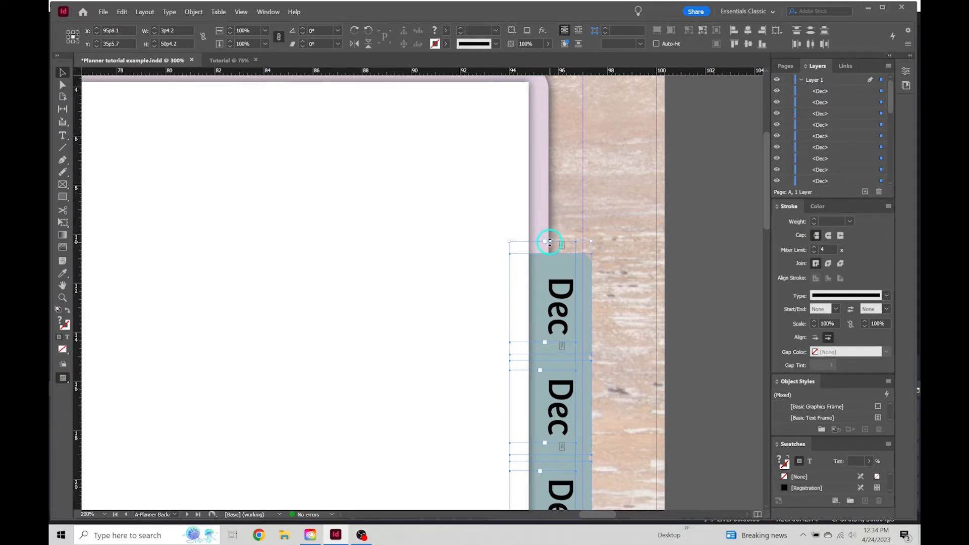
pyautogui.scroll(1, 550, 241)
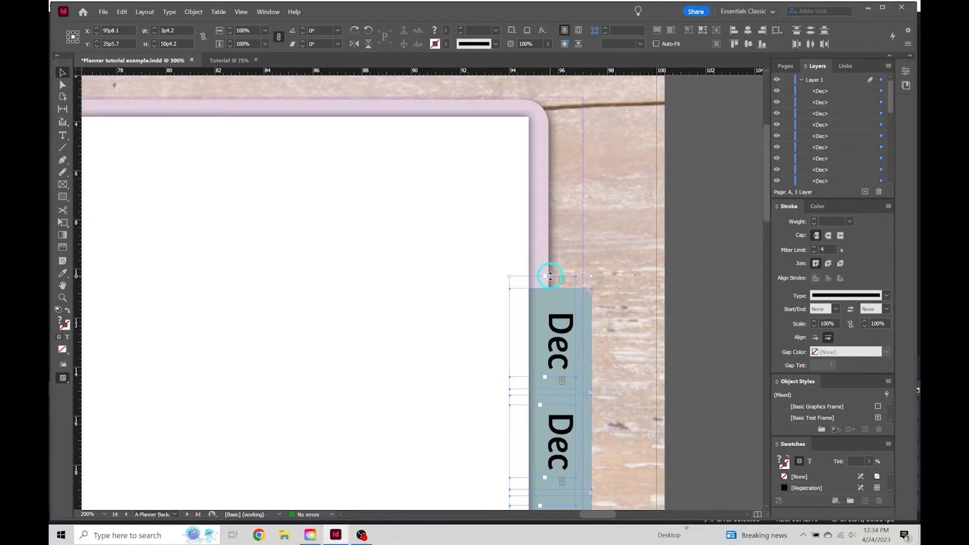
pyautogui.moveTo(551, 276); pyautogui.dragTo(559, 118)
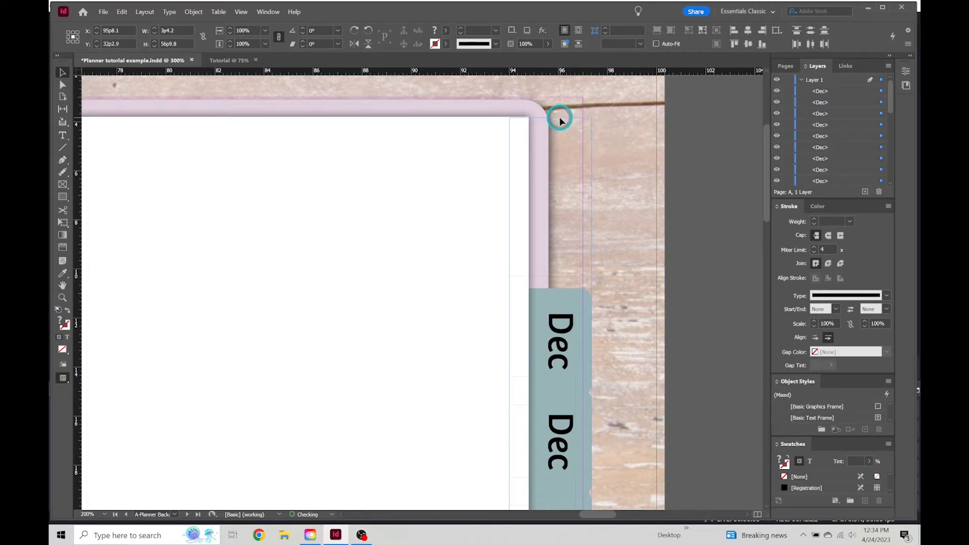
pyautogui.scroll(-3, 600, 353)
pyautogui.scroll(-1, 601, 356)
pyautogui.hotkey('alt', 'space')
pyautogui.moveTo(660, 402); pyautogui.dragTo(647, 359)
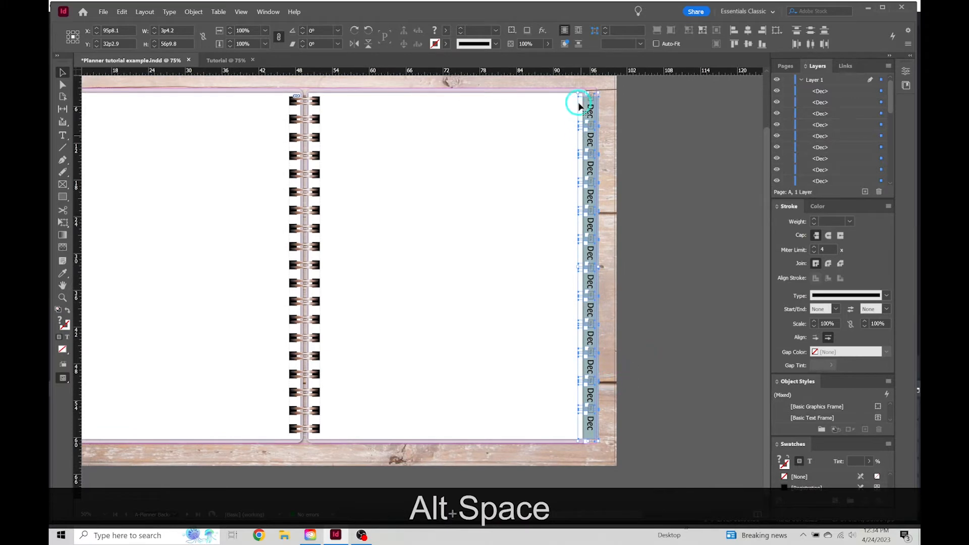
pyautogui.click(645, 337)
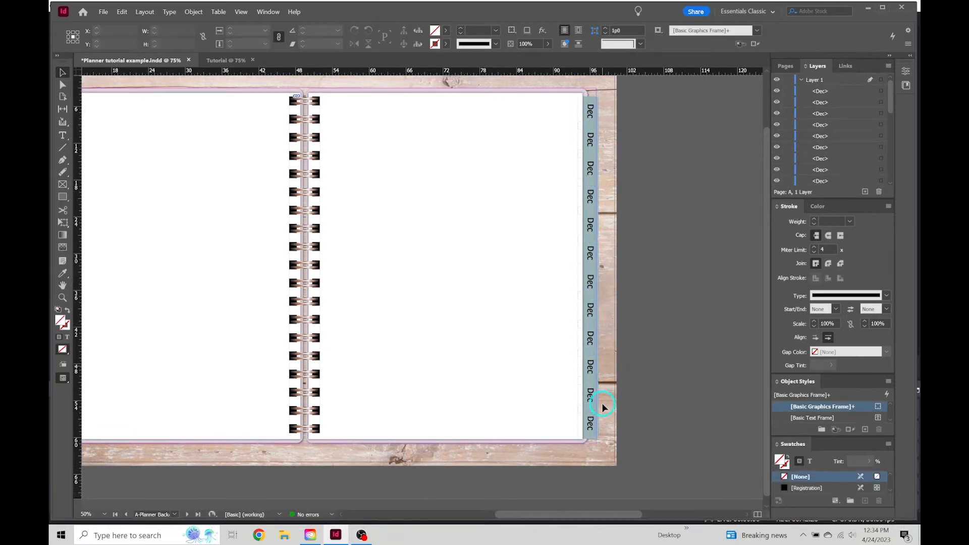
# Step: Relabel the three uppermost tabs as "Jan", "Feb" and "Mar"
pyautogui.scroll(2, 615, 303)
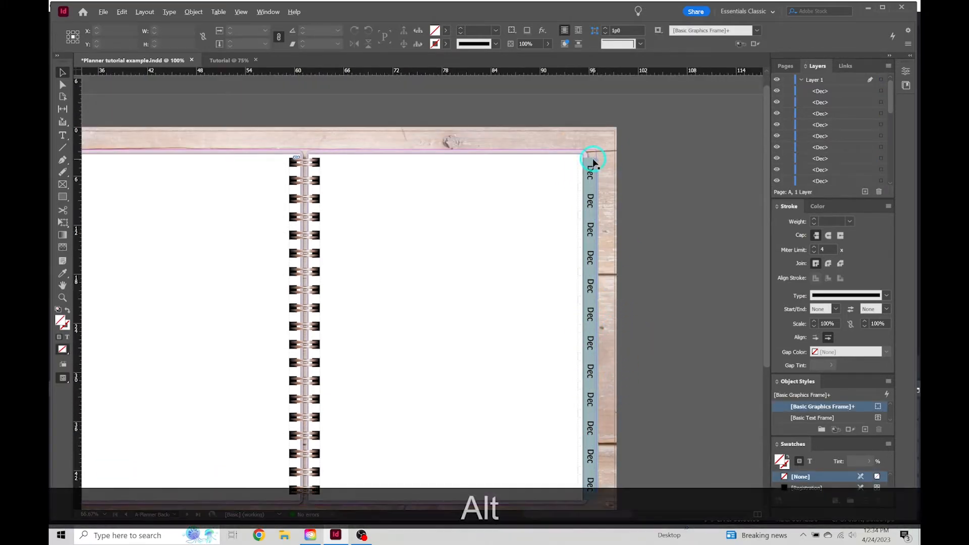
pyautogui.scroll(4, 596, 166)
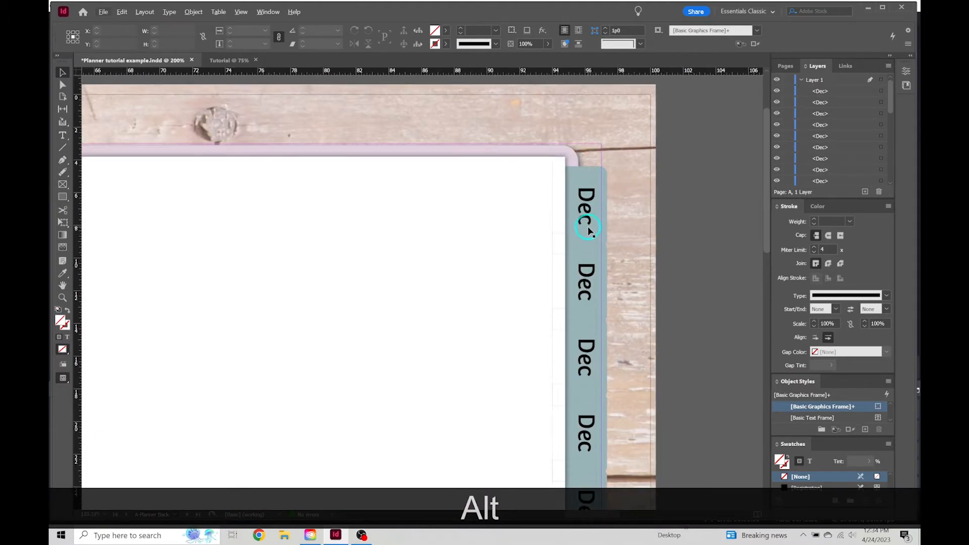
pyautogui.doubleClick(587, 224)
pyautogui.press('BackSpace')
pyautogui.press('BackSpace')
pyautogui.press('BackSpace')
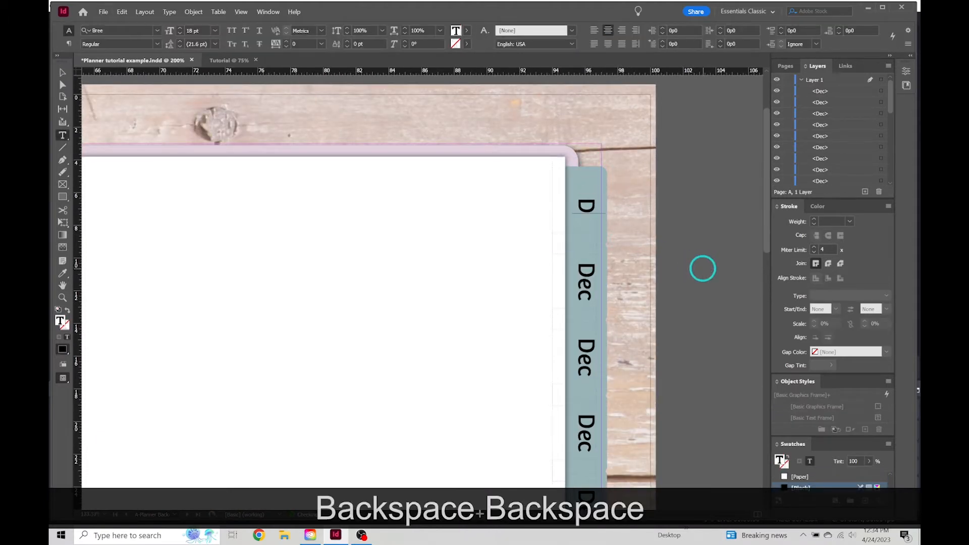
pyautogui.write('Jan')
pyautogui.click(621, 309)
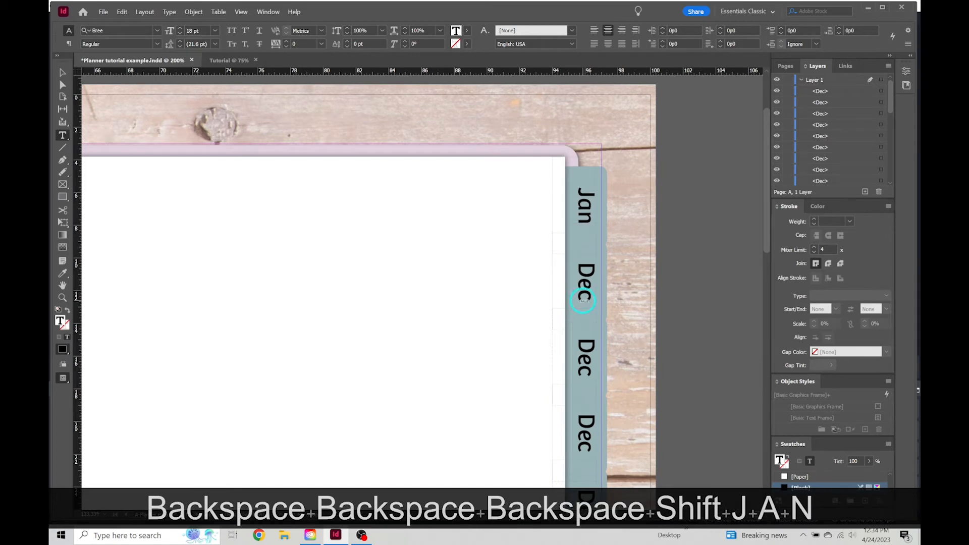
pyautogui.press('BackSpace')
pyautogui.press('BackSpace')
pyautogui.press('BackSpace')
pyautogui.write('Feb')
pyautogui.click(585, 378)
pyautogui.press('BackSpace')
pyautogui.press('BackSpace')
pyautogui.press('BackSpace')
pyautogui.write('Mar')
# Step: Relabel the three tabs below "Mar" as "Apr", "May" and "Jun"
pyautogui.scroll(-3, 585, 303)
pyautogui.click(584, 305)
pyautogui.press('BackSpace')
pyautogui.press('BackSpace')
pyautogui.press('BackSpace')
pyautogui.write('Apr')
pyautogui.scroll(-3, 584, 305)
pyautogui.click(584, 298)
pyautogui.press('BackSpace')
pyautogui.press('BackSpace')
pyautogui.press('BackSpace')
pyautogui.write('May')
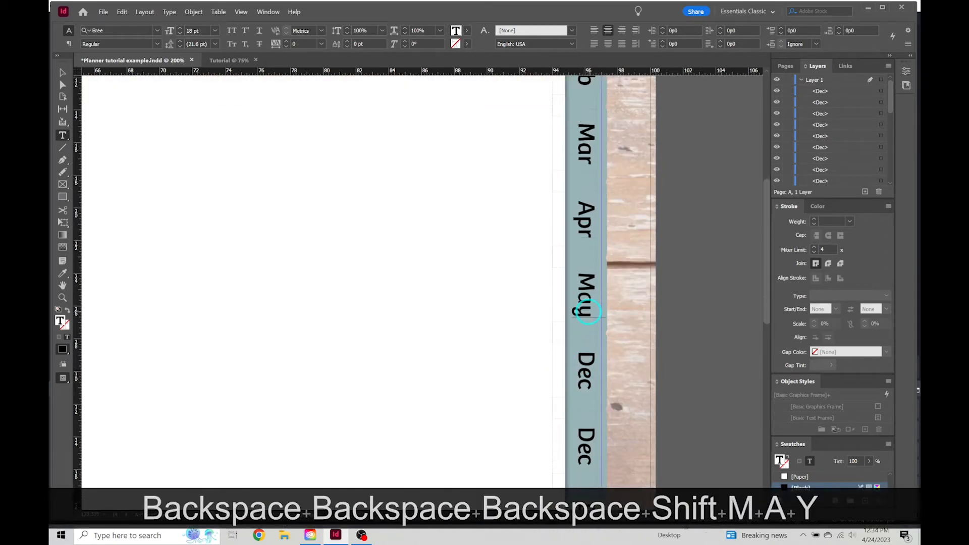
pyautogui.click(585, 281)
pyautogui.press('BackSpace')
pyautogui.press('BackSpace')
pyautogui.press('BackSpace')
pyautogui.write('June')
pyautogui.press('BackSpace')
# Step: Relabel the three tabs below "Jun" as "Jul", "Aug" and "Sep"
pyautogui.click(584, 281)
pyautogui.press('BackSpace')
pyautogui.press('BackSpace')
pyautogui.press('BackSpace')
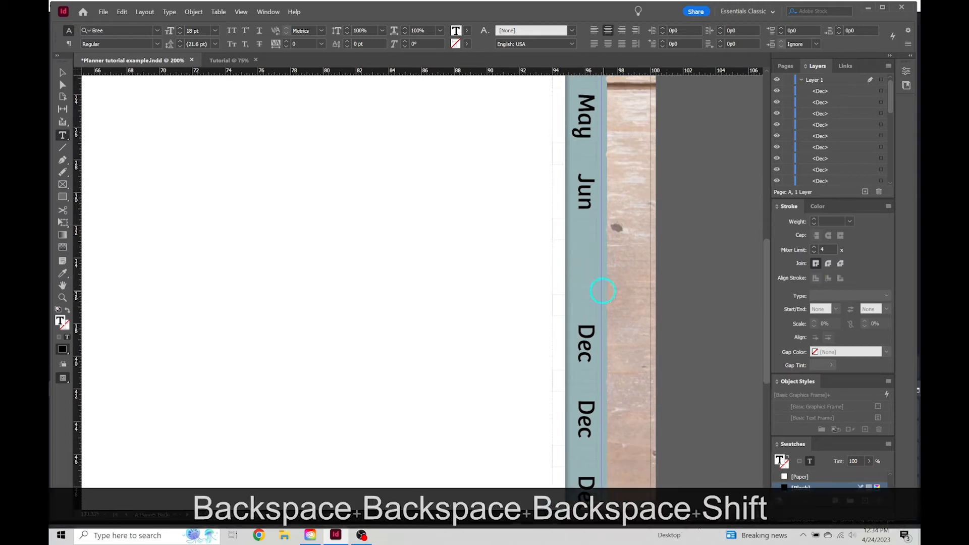
pyautogui.write('Jul')
pyautogui.scroll(-3, 584, 282)
pyautogui.click(584, 282)
pyautogui.press('BackSpace')
pyautogui.press('BackSpace')
pyautogui.press('BackSpace')
pyautogui.write('Aug')
pyautogui.scroll(-3, 585, 282)
pyautogui.click(580, 252)
pyautogui.press('BackSpace')
pyautogui.press('BackSpace')
pyautogui.press('BackSpace')
pyautogui.write('A')
pyautogui.press('BackSpace')
pyautogui.write('Sep')
# Step: Relabel the two tabs below "Sep" as "Oct" and "Nov", and leave text editing with nothing selected
pyautogui.scroll(-1, 584, 252)
pyautogui.click(584, 280)
pyautogui.write('Oct')
pyautogui.click(581, 373)
pyautogui.press('BackSpace')
pyautogui.press('BackSpace')
pyautogui.press('BackSpace')
pyautogui.write('Nov')
pyautogui.click(311, 165)
pyautogui.click(61, 74)
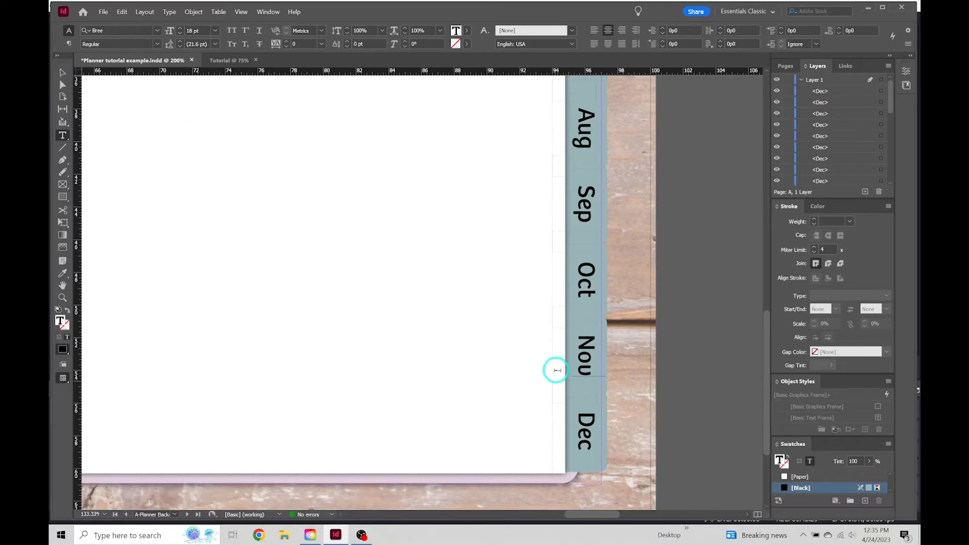
pyautogui.click(60, 73)
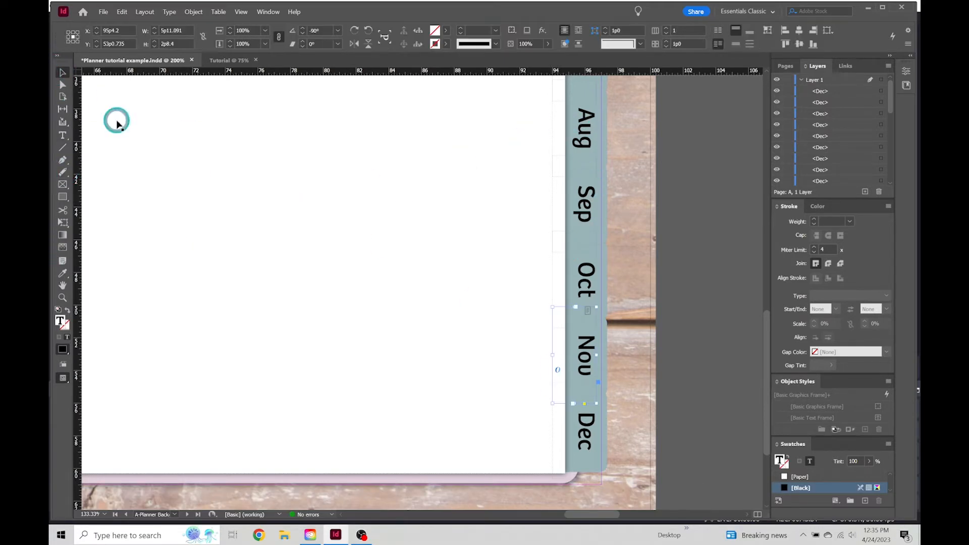
pyautogui.click(666, 263)
# Step: Check the row of month tabs against the right page and the whole planner spread
pyautogui.scroll(-1, 663, 273)
pyautogui.scroll(-3, 663, 273)
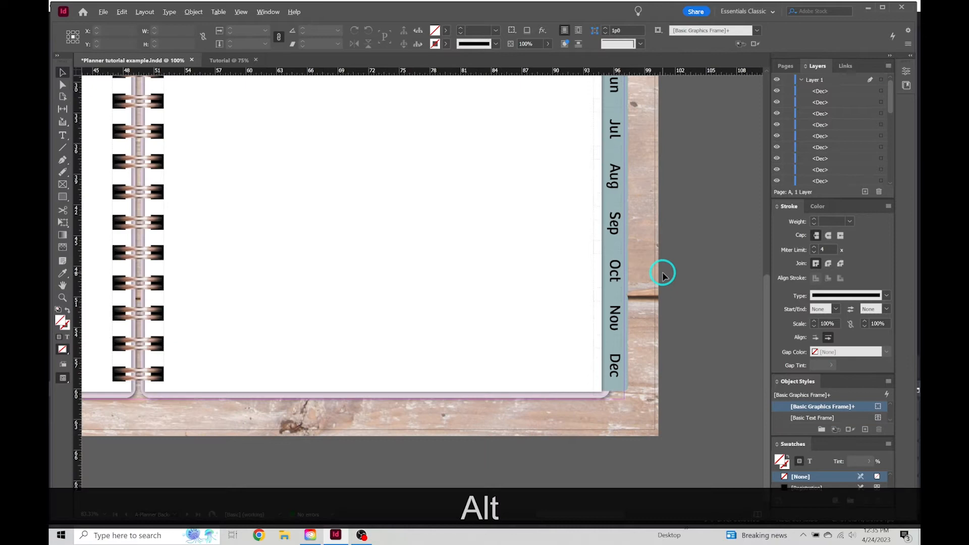
pyautogui.scroll(-1, 663, 273)
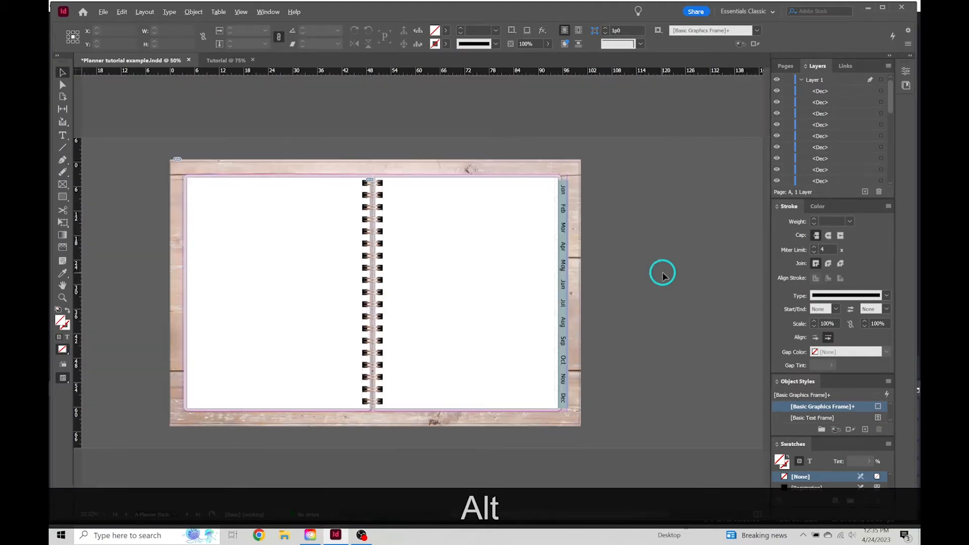
pyautogui.moveTo(602, 259); pyautogui.dragTo(664, 262)
pyautogui.scroll(1, 511, 251)
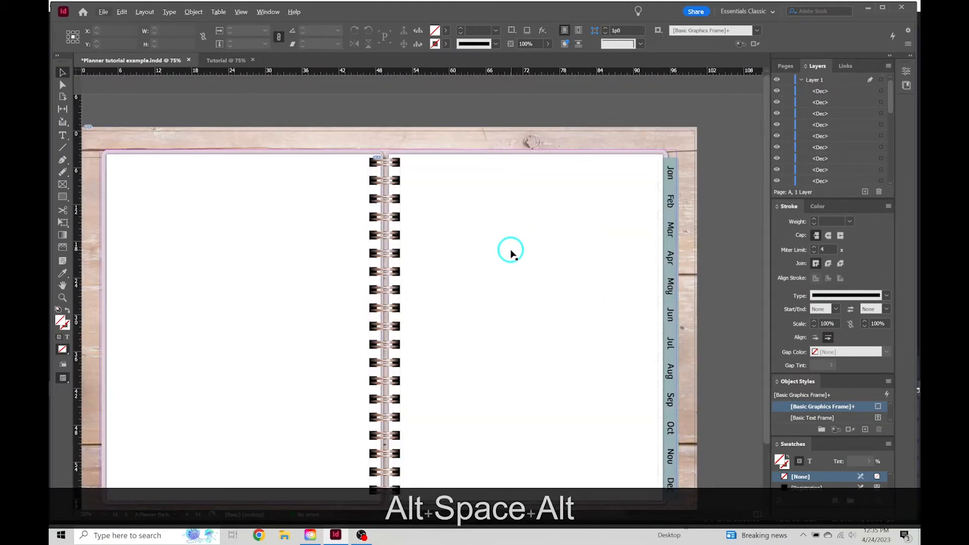
pyautogui.scroll(-1, 526, 244)
pyautogui.moveTo(707, 192); pyautogui.dragTo(611, 144)
pyautogui.scroll(1, 634, 172)
pyautogui.scroll(-1, 654, 155)
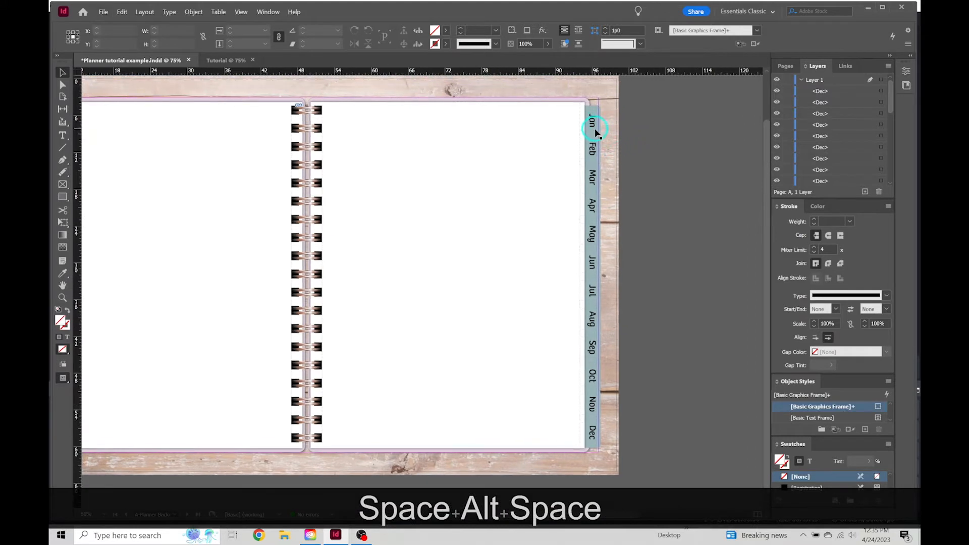
# Step: Apply a Multiply drop shadow at 75% opacity with a distance of 0p4 to all the month tab rectangles
pyautogui.click(600, 473)
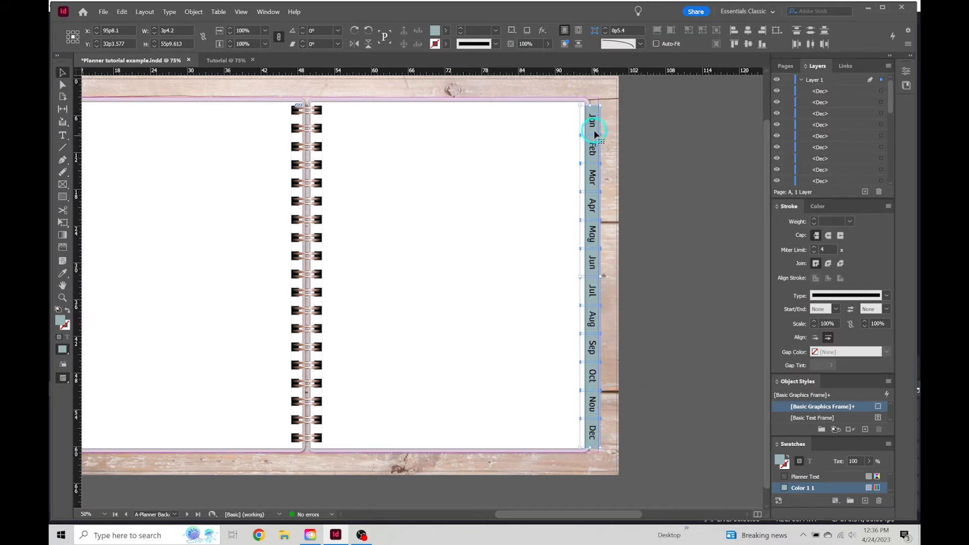
pyautogui.rightClick(599, 179)
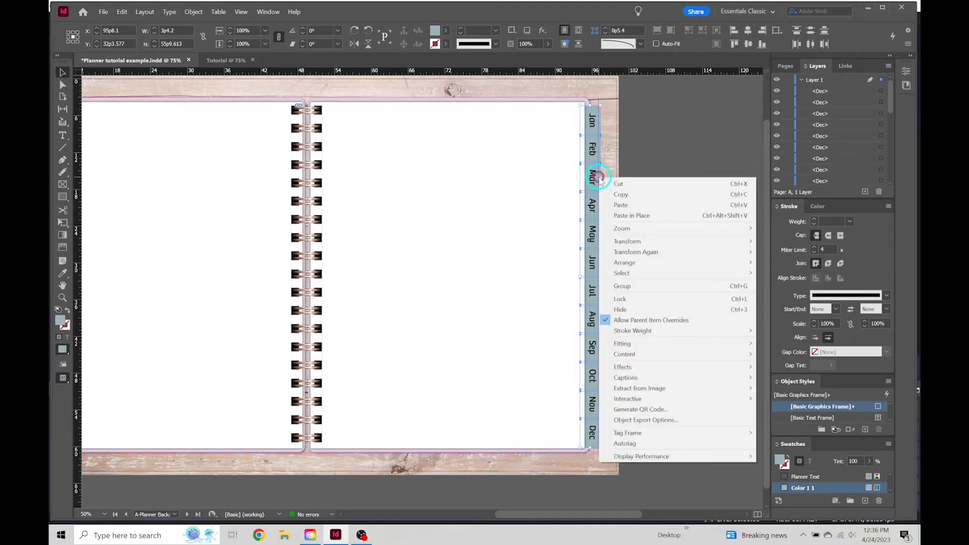
pyautogui.moveTo(676, 371)
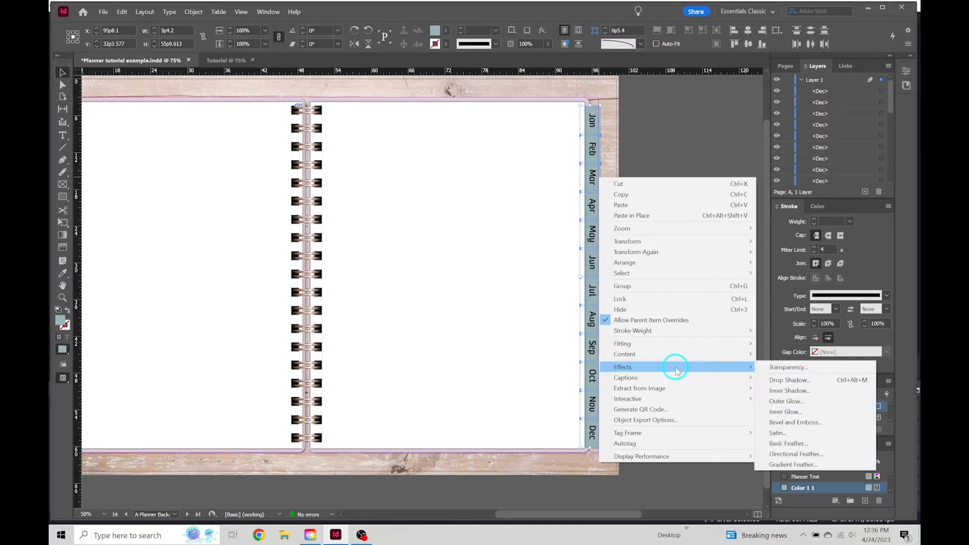
pyautogui.click(781, 380)
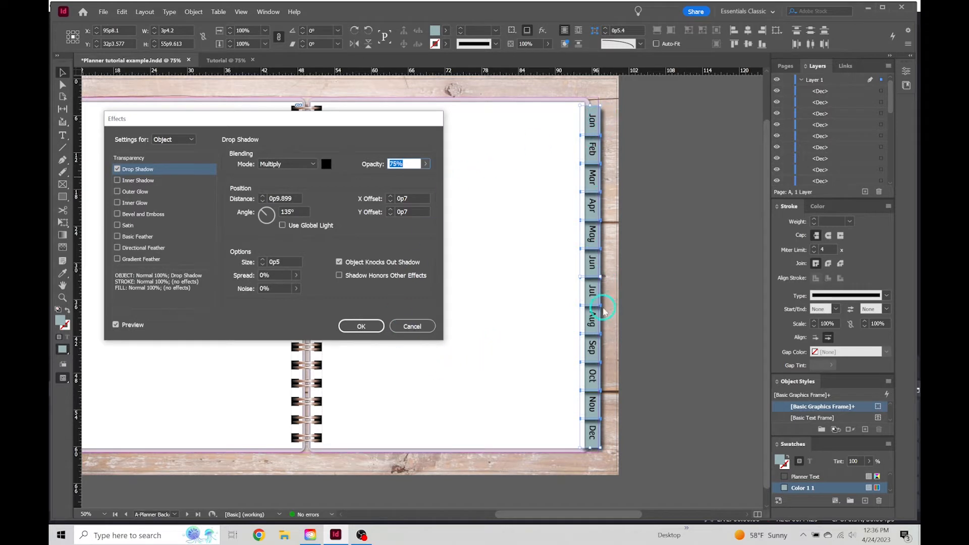
pyautogui.click(263, 201)
pyautogui.click(263, 202)
pyautogui.click(263, 201)
pyautogui.click(263, 202)
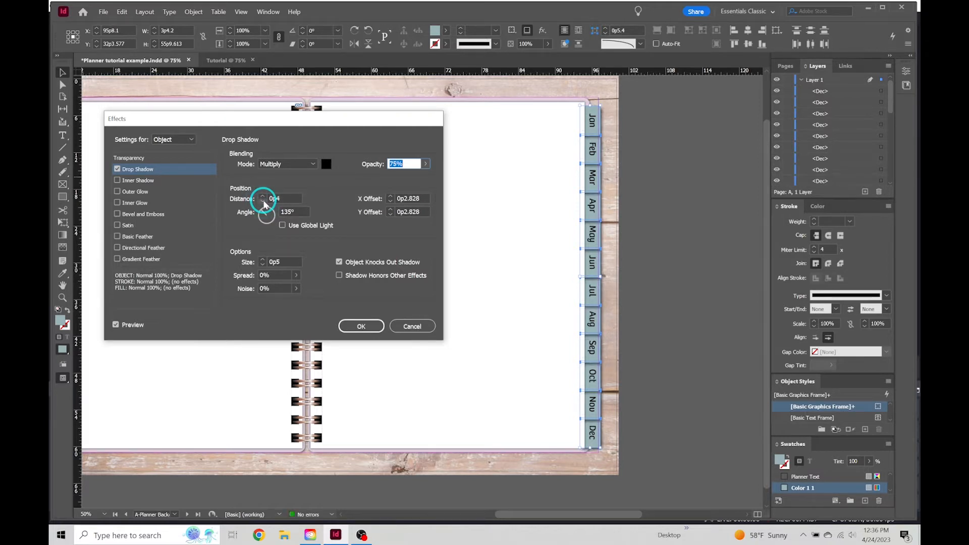
pyautogui.click(359, 326)
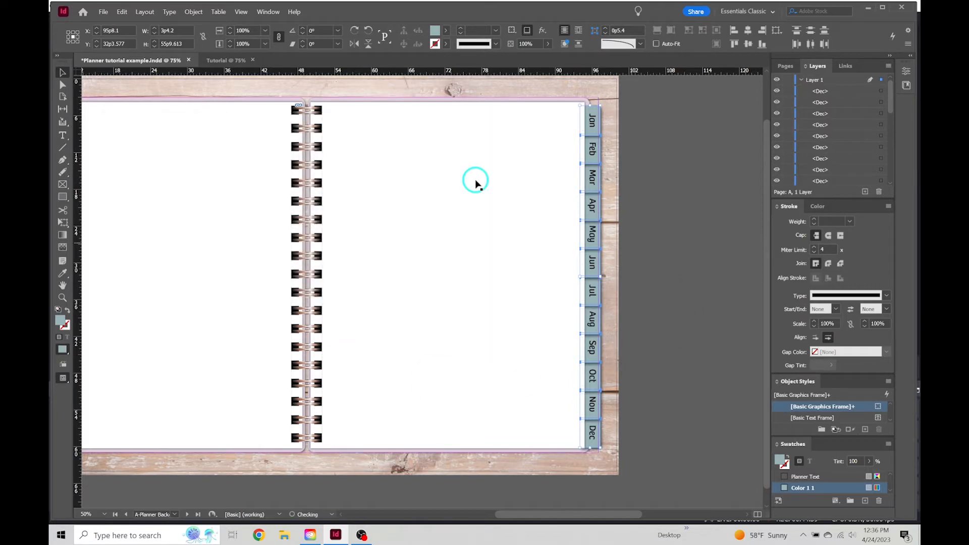
# Step: Clear the selection and inspect the shadowed month tabs across the whole two-page planner spread
pyautogui.click(646, 244)
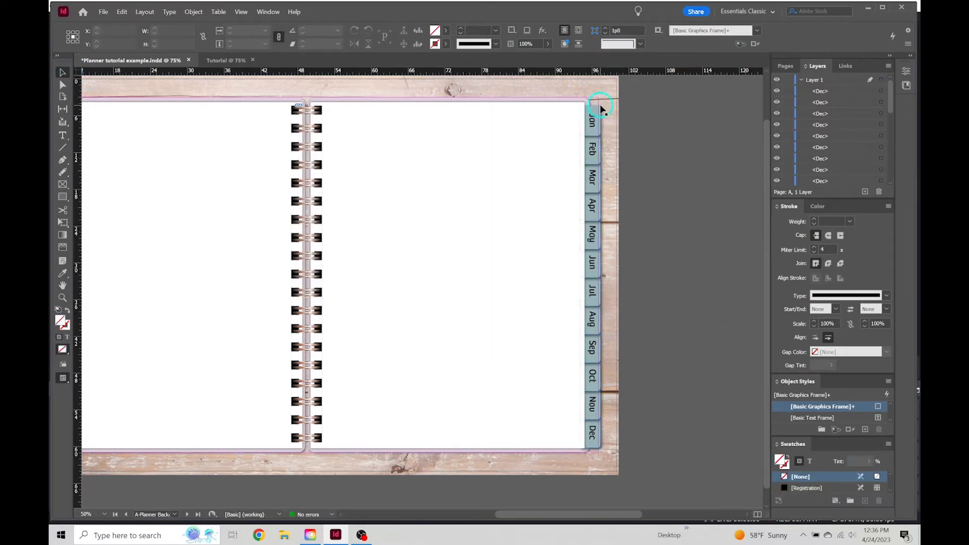
pyautogui.press('space')
pyautogui.moveTo(643, 307); pyautogui.dragTo(768, 309)
pyautogui.click(715, 175)
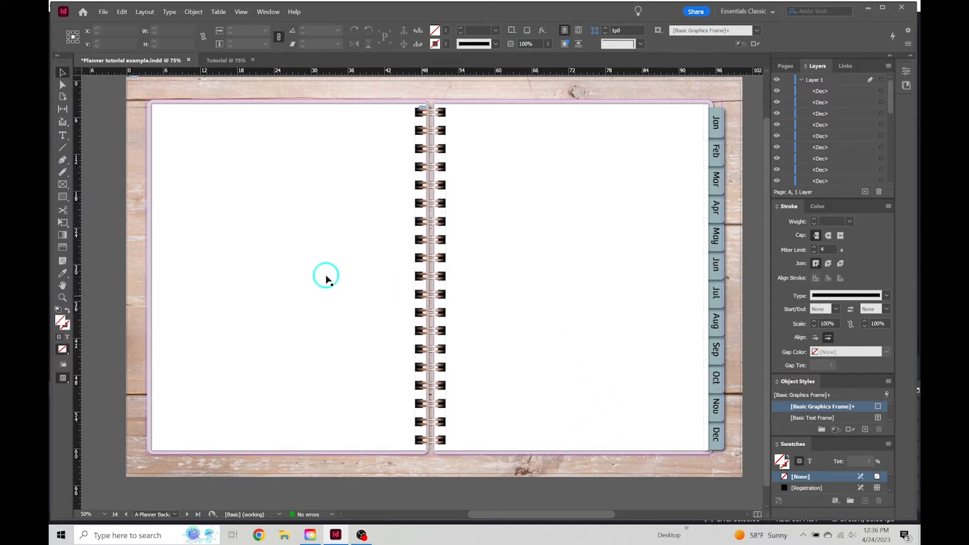
pyautogui.scroll(1, 138, 183)
pyautogui.scroll(-1, 138, 183)
pyautogui.scroll(1, 139, 183)
pyautogui.scroll(-1, 139, 183)
# Step: Open document page 1 and examine its cover artwork and wire rings over the wood background
pyautogui.click(785, 65)
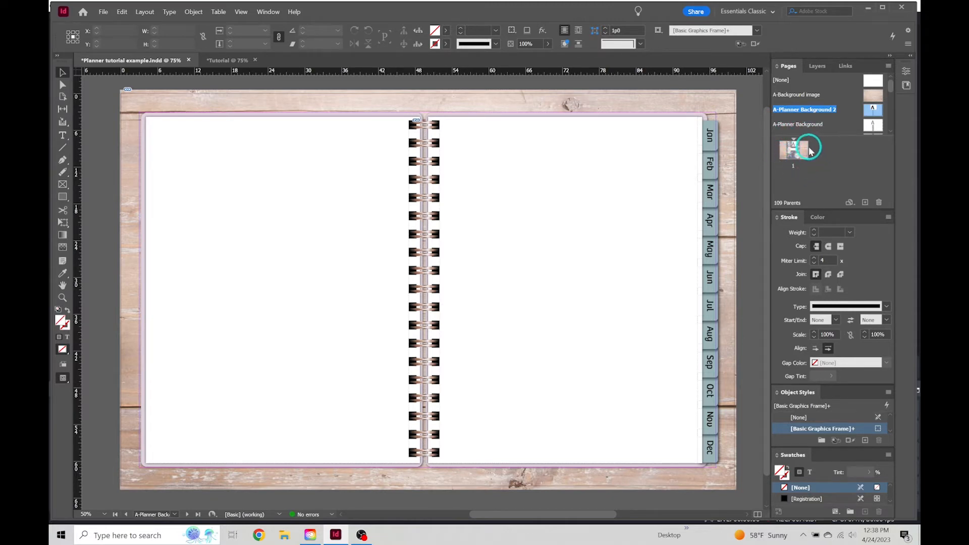
pyautogui.doubleClick(808, 150)
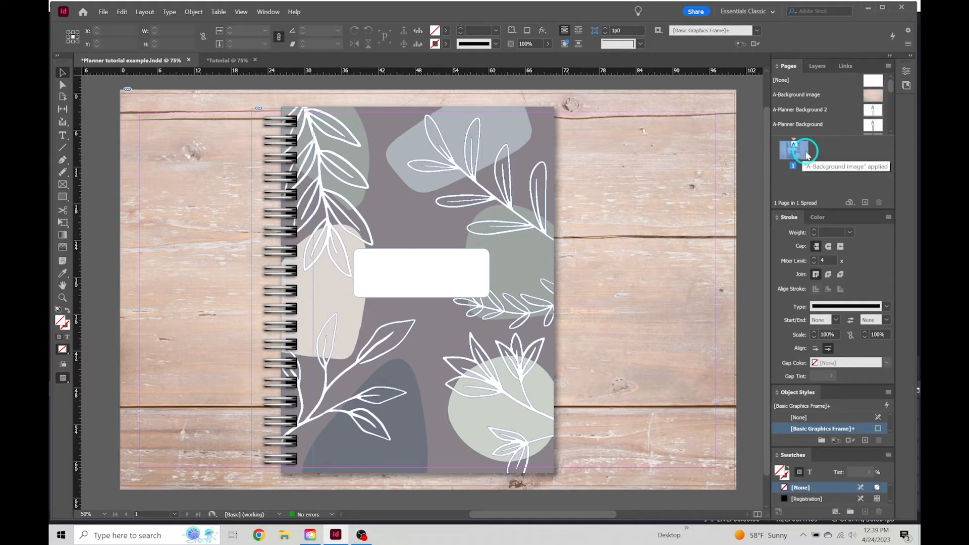
pyautogui.click(795, 159)
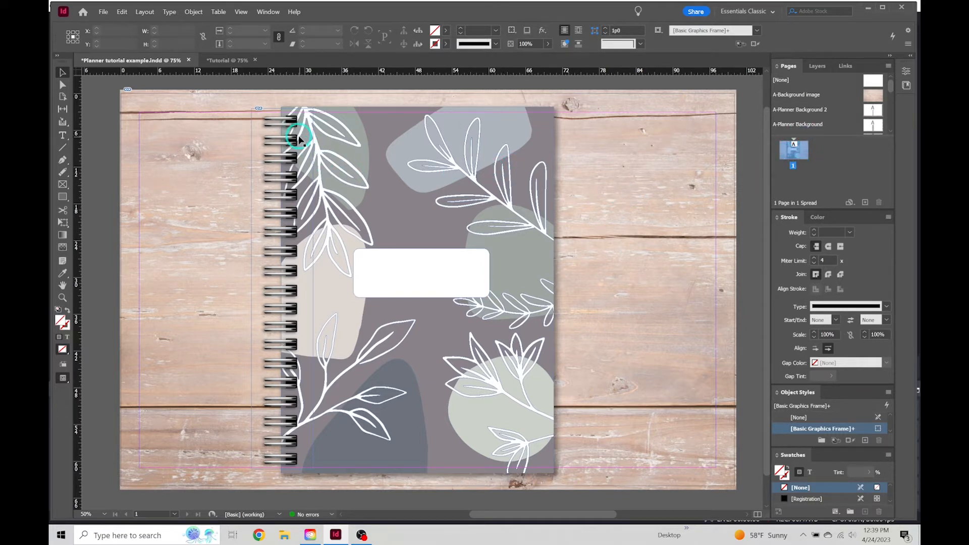
pyautogui.click(288, 123)
pyautogui.click(89, 150)
pyautogui.click(389, 141)
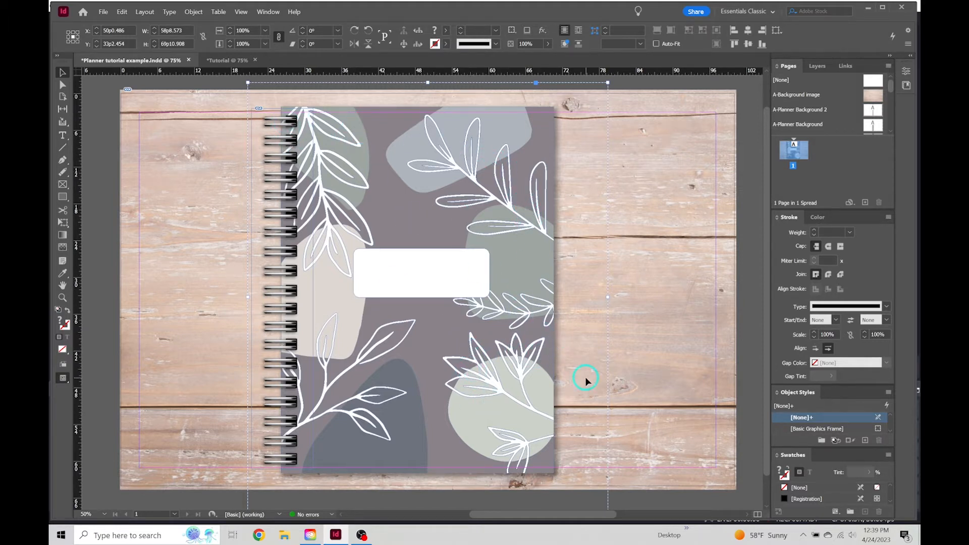
pyautogui.click(120, 125)
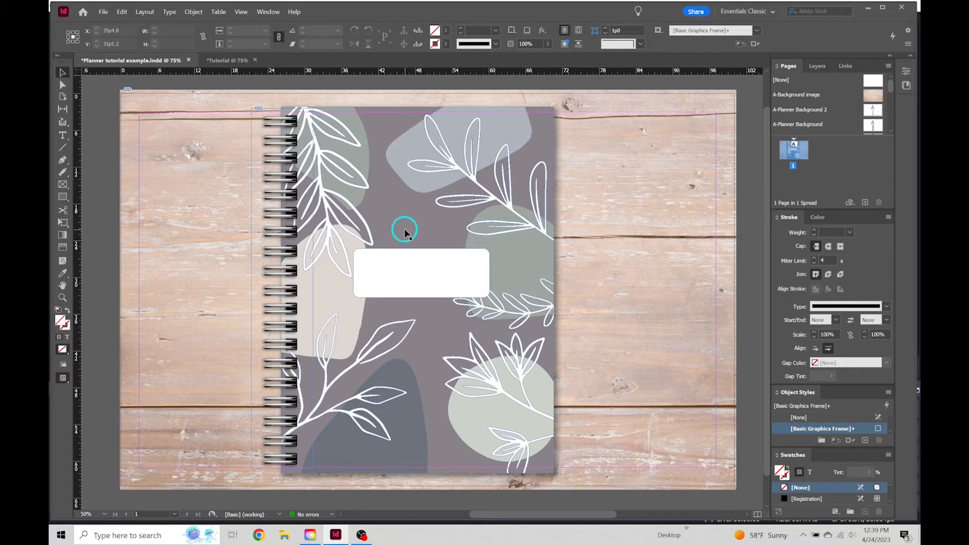
pyautogui.scroll(-1, 422, 211)
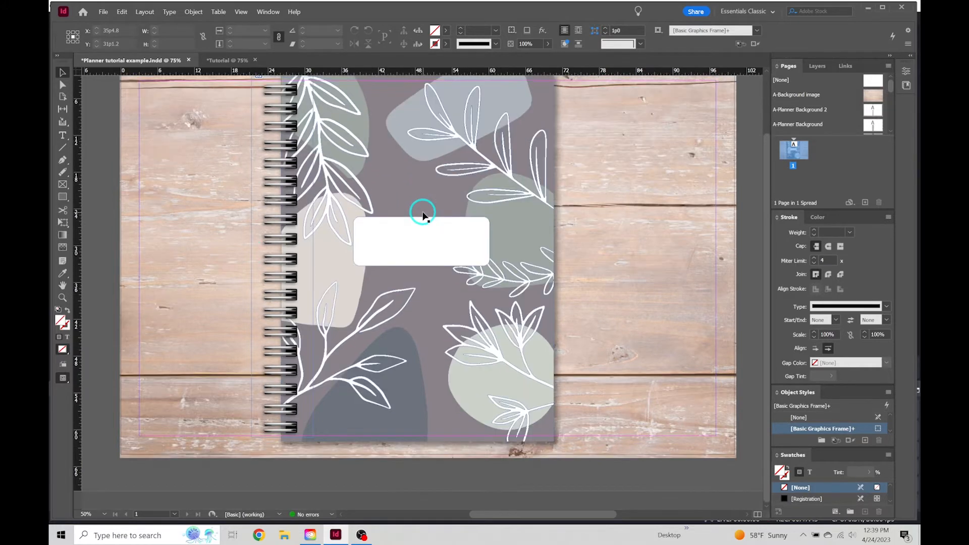
pyautogui.scroll(1, 422, 211)
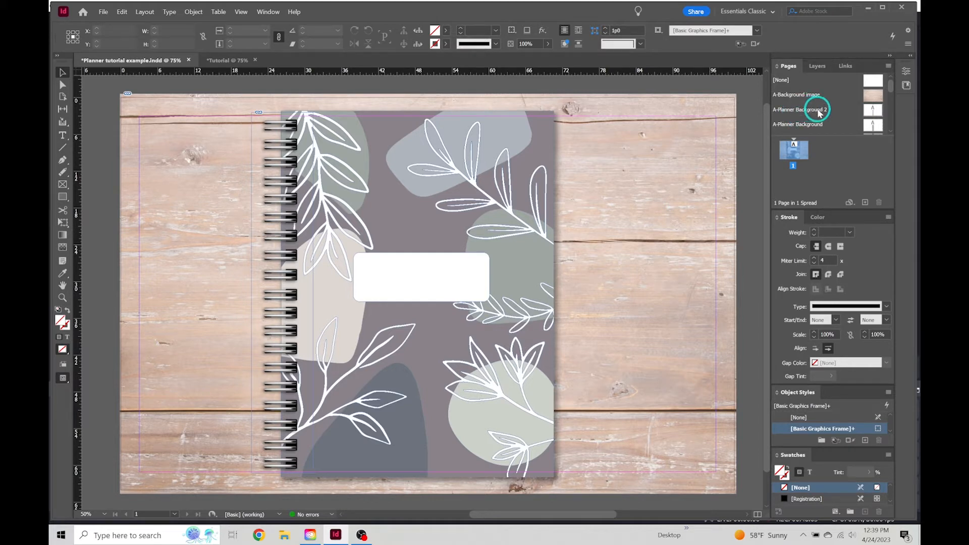
# Step: Open the A-Planner Background 2 parent and fit its spread in the view
pyautogui.doubleClick(872, 110)
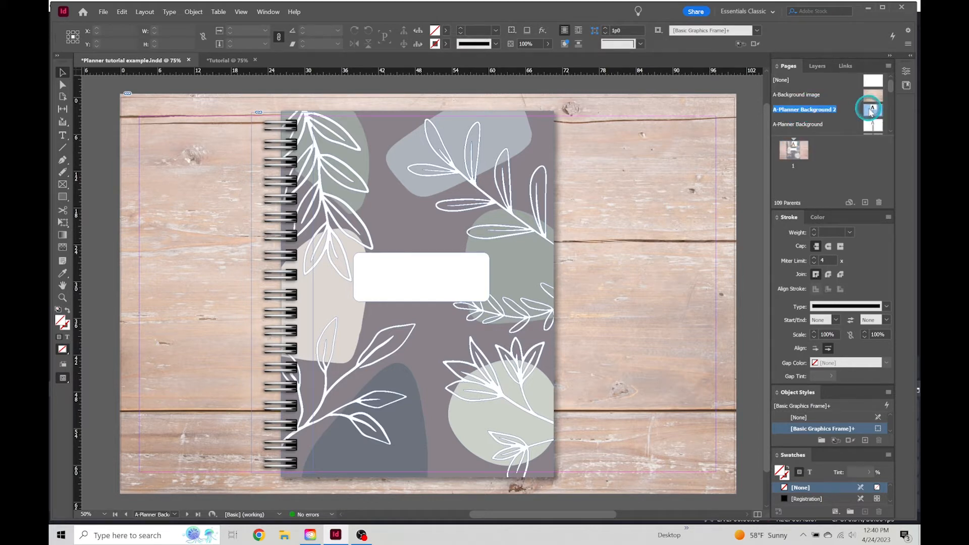
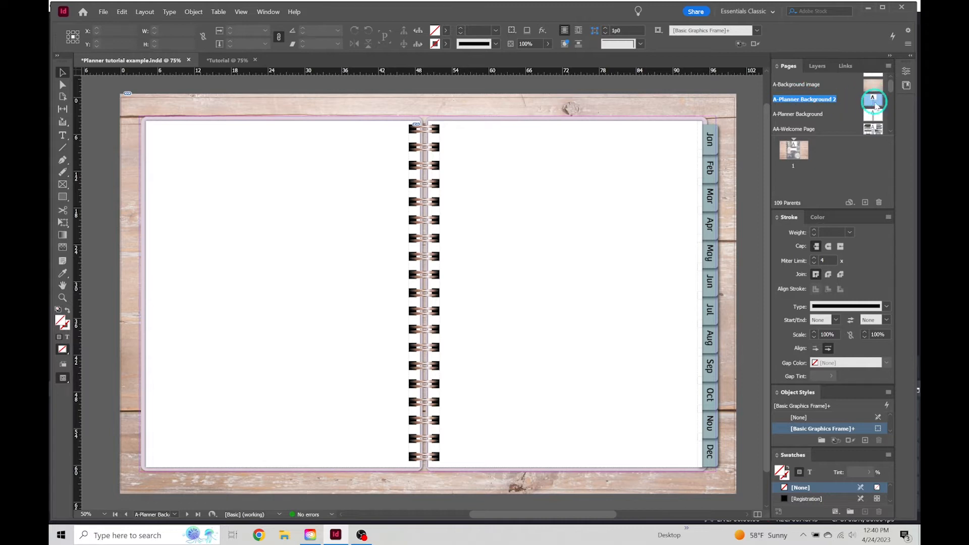
pyautogui.moveTo(871, 103); pyautogui.dragTo(875, 103)
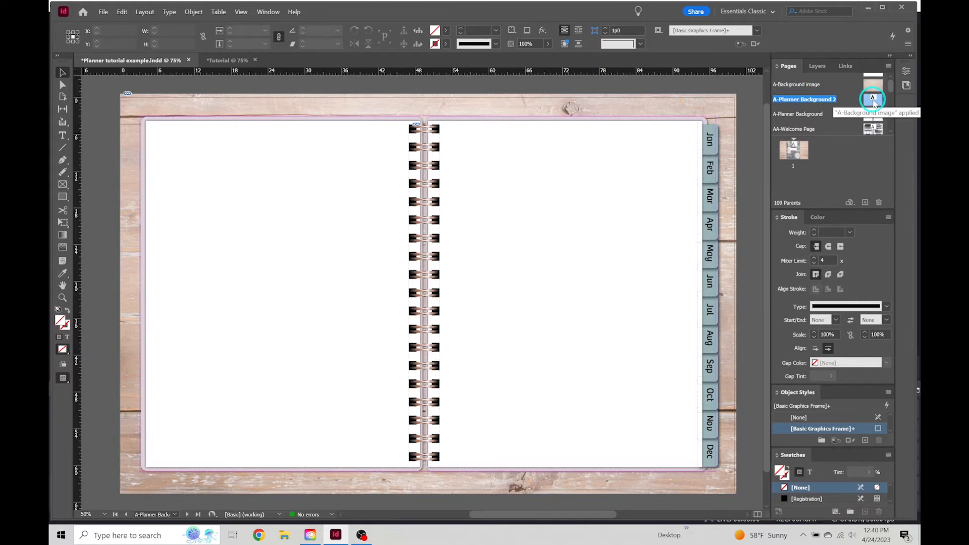
pyautogui.doubleClick(874, 104)
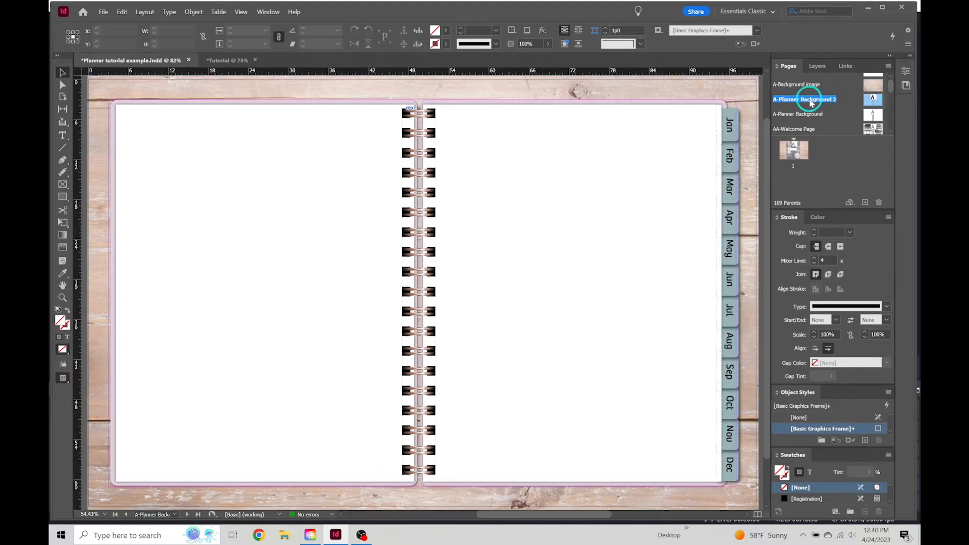
# Step: Add a new parent page and base it on A-Planner Background 2
pyautogui.click(865, 203)
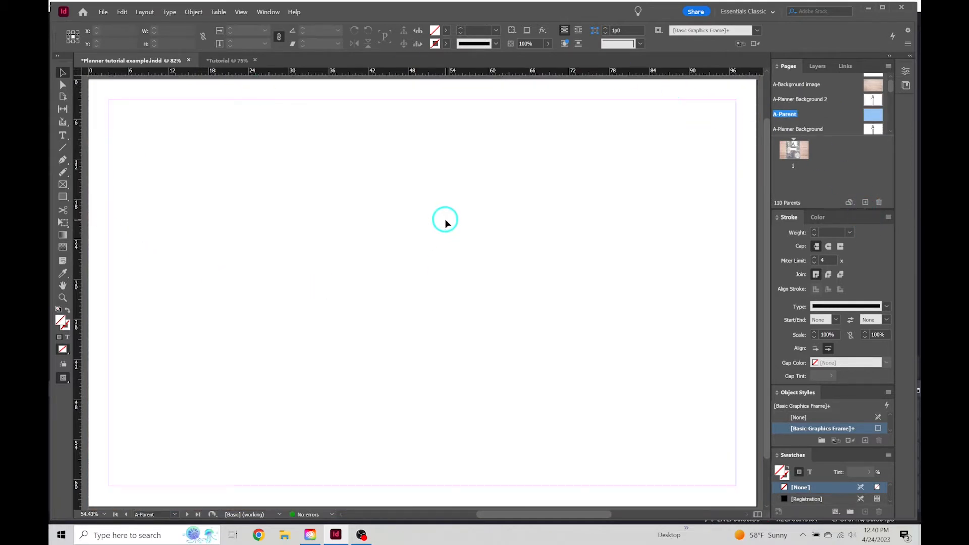
pyautogui.rightClick(871, 117)
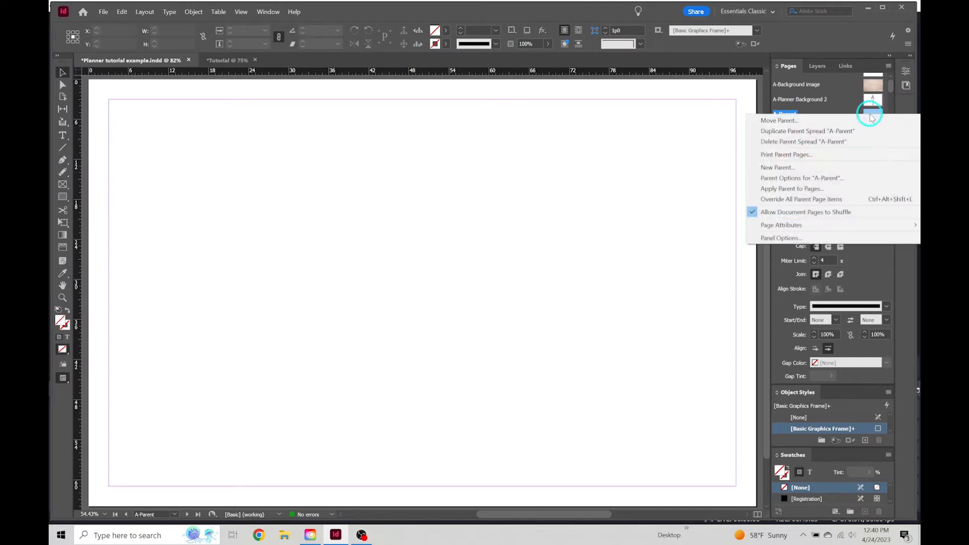
pyautogui.click(860, 178)
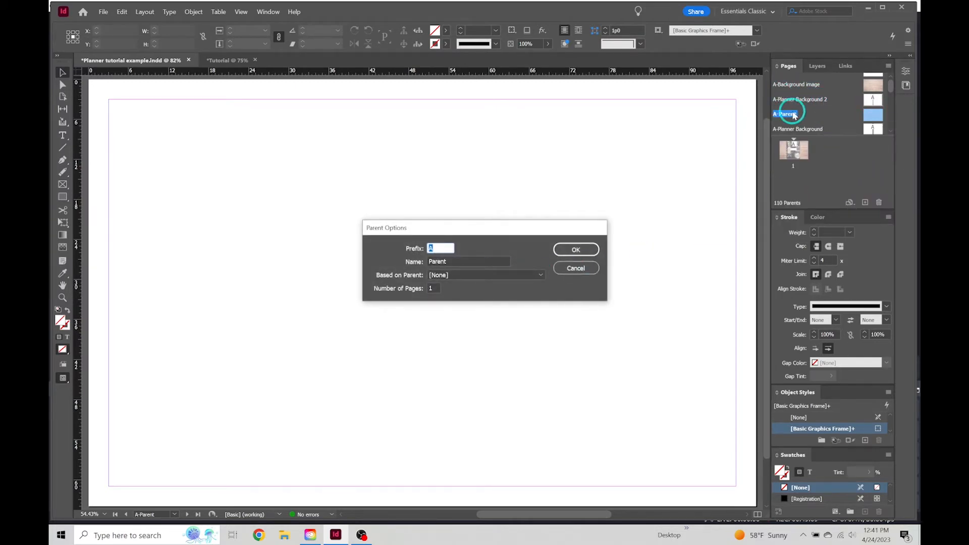
pyautogui.click(492, 276)
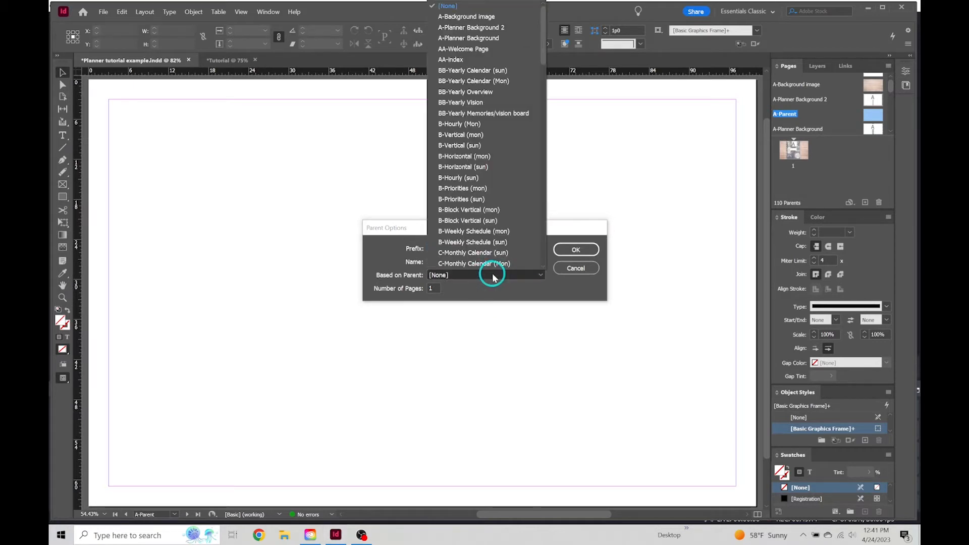
pyautogui.click(505, 29)
pyautogui.click(575, 249)
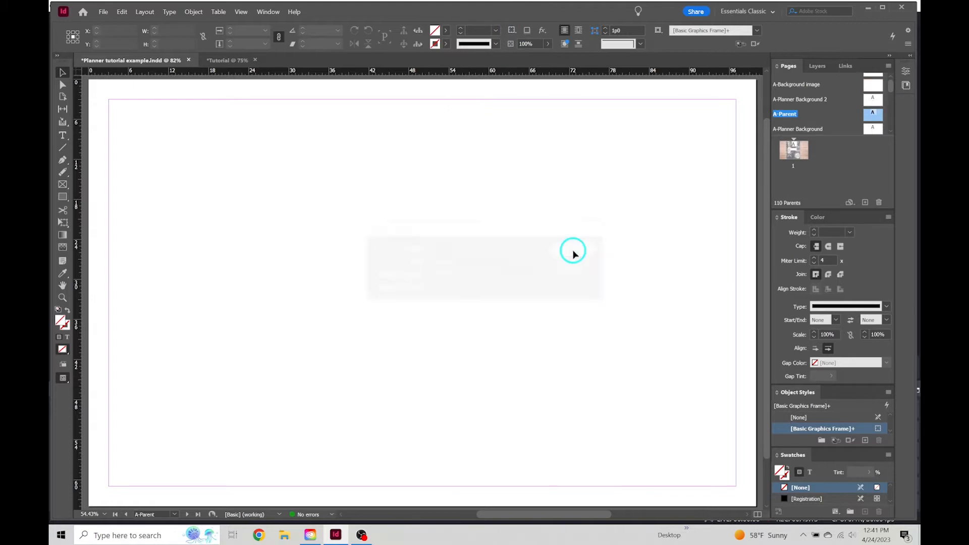
pyautogui.moveTo(562, 192); pyautogui.dragTo(688, 253)
pyautogui.moveTo(719, 171); pyautogui.dragTo(631, 196)
pyautogui.moveTo(727, 169); pyautogui.dragTo(483, 252)
pyautogui.moveTo(608, 273); pyautogui.dragTo(646, 328)
# Step: Create a table with 7 body rows and 5 columns on the left page, about 41p7 wide and 47p6 tall
pyautogui.hotkey('ctrl', '-')
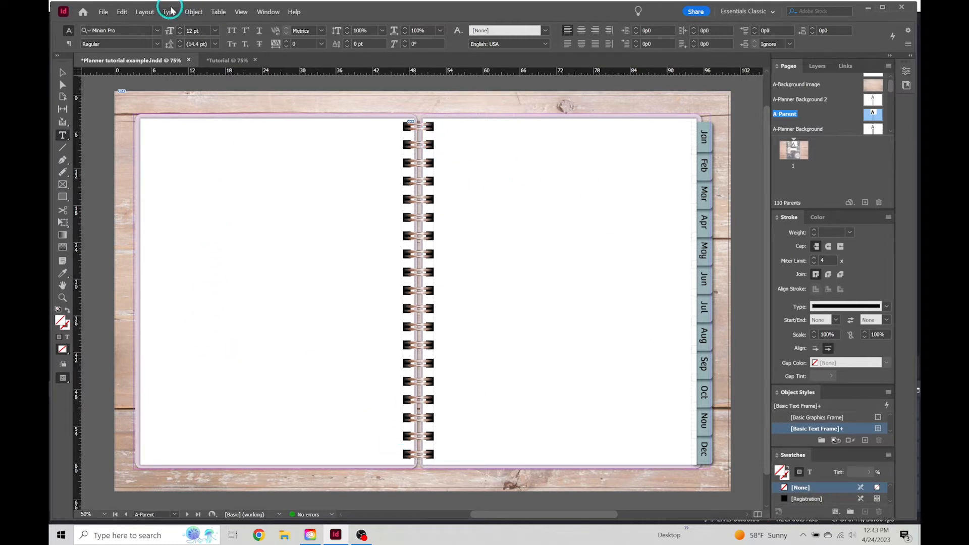
pyautogui.click(219, 12)
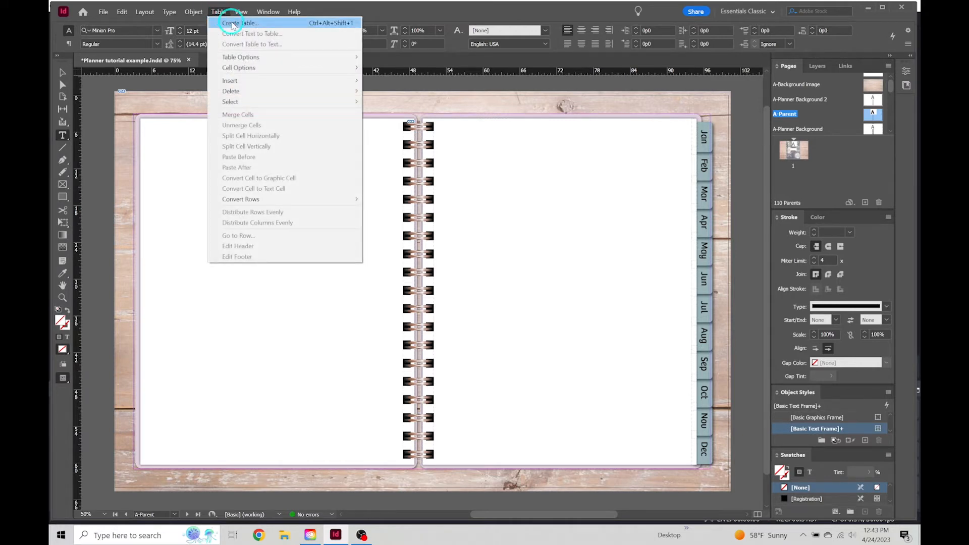
pyautogui.click(232, 25)
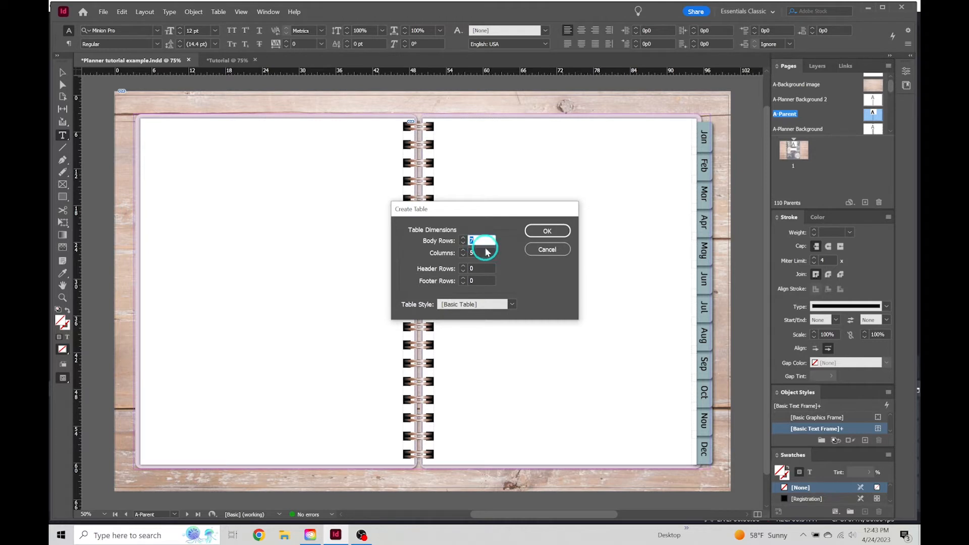
pyautogui.click(542, 232)
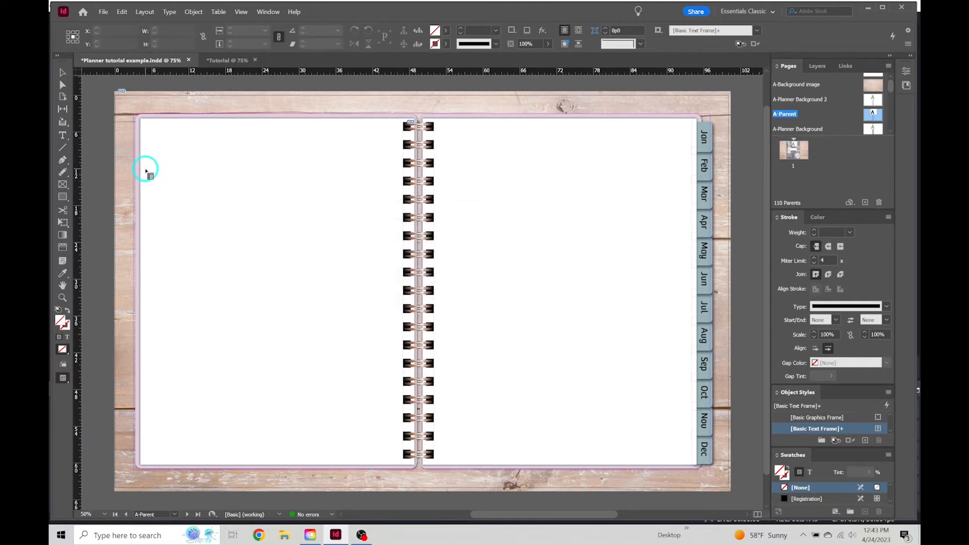
pyautogui.moveTo(145, 170); pyautogui.dragTo(400, 460)
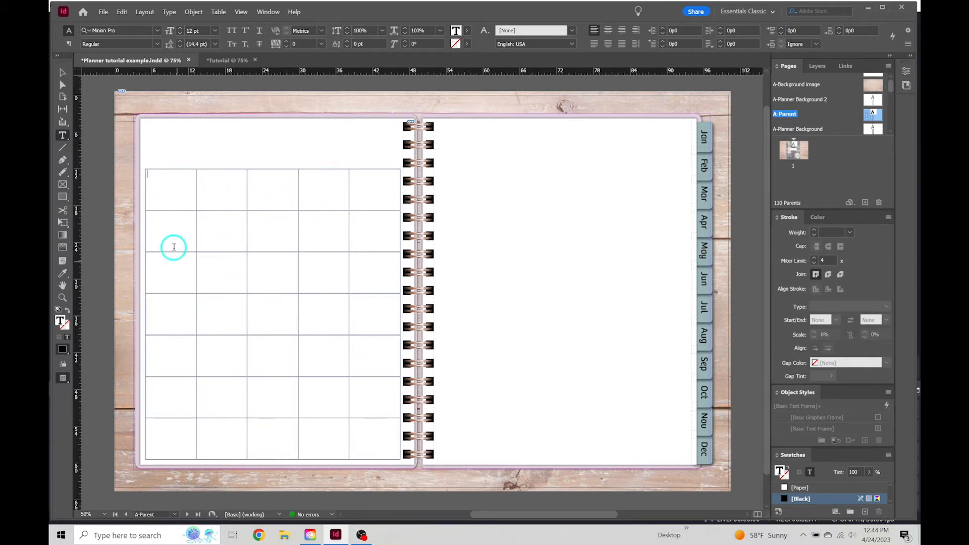
# Step: Try resizing the table's columns and rows evenly from its outer right and bottom borders
pyautogui.click(64, 74)
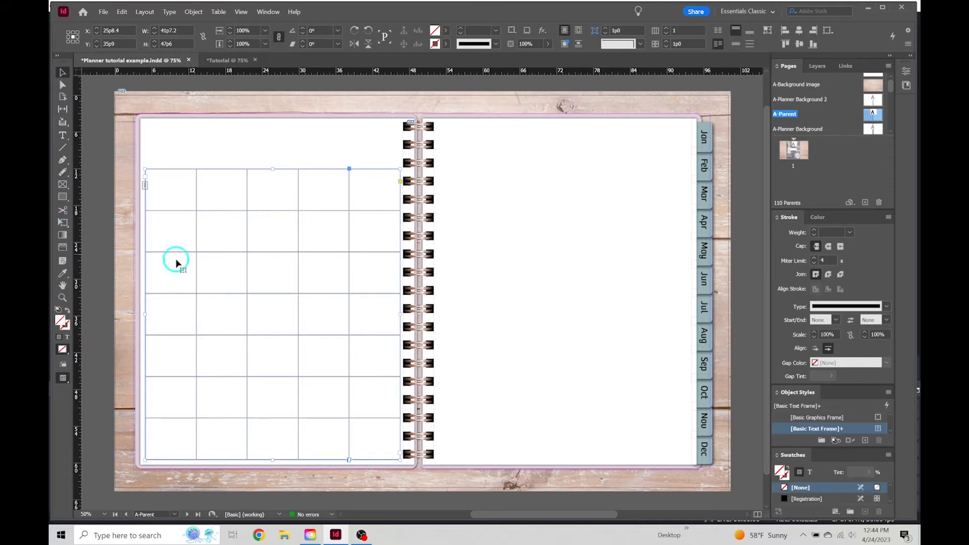
pyautogui.click(96, 130)
pyautogui.press('t')
pyautogui.click(210, 202)
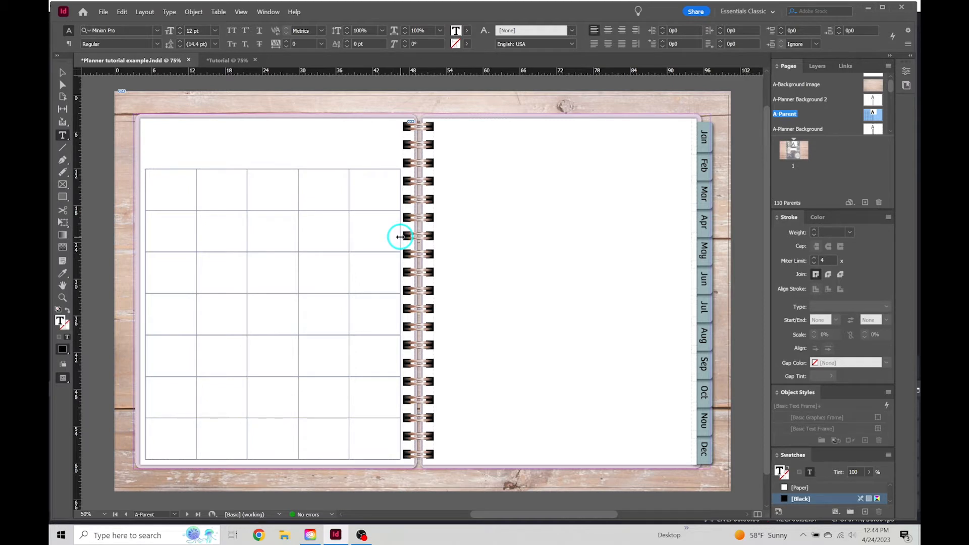
pyautogui.press('shift')
pyautogui.moveTo(400, 237)
pyautogui.mouseDown()
pyautogui.moveTo(287, 229)
pyautogui.moveTo(400, 235)
pyautogui.mouseUp()
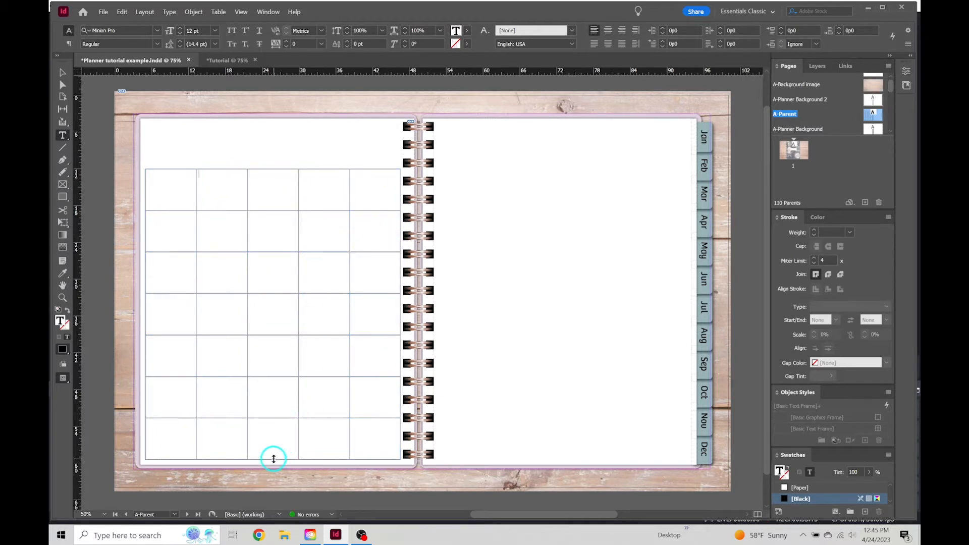
pyautogui.moveTo(274, 459)
pyautogui.mouseDown()
pyautogui.moveTo(282, 373)
pyautogui.moveTo(285, 460)
pyautogui.mouseUp()
# Step: Try raising the border below the third table row at a fixed table height, undo it, and try narrowing all columns evenly
pyautogui.moveTo(269, 293)
pyautogui.mouseDown()
pyautogui.moveTo(268, 256)
pyautogui.moveTo(273, 293)
pyautogui.mouseUp()
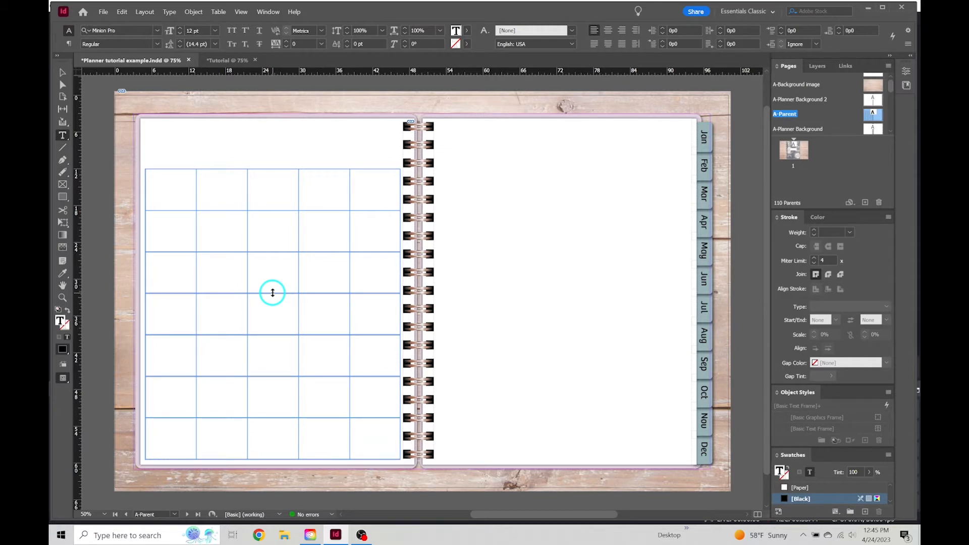
pyautogui.press('shift')
pyautogui.moveTo(273, 293)
pyautogui.mouseDown()
pyautogui.moveTo(271, 258)
pyautogui.moveTo(269, 293)
pyautogui.moveTo(269, 276)
pyautogui.mouseUp()
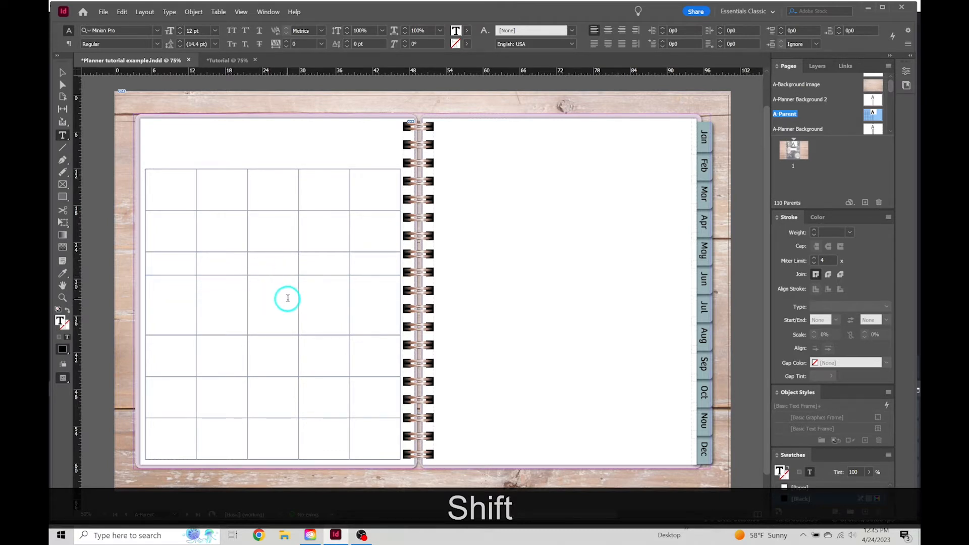
pyautogui.hotkey('ctrl', 'z')
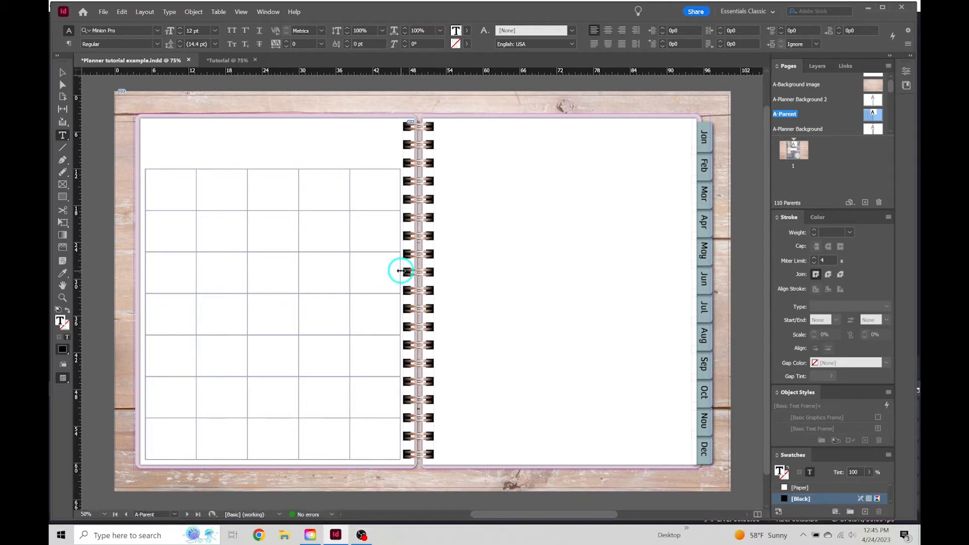
pyautogui.moveTo(400, 271)
pyautogui.mouseDown()
pyautogui.moveTo(340, 268)
pyautogui.moveTo(401, 278)
pyautogui.moveTo(335, 277)
pyautogui.moveTo(399, 286)
pyautogui.mouseUp()
pyautogui.press('shift')
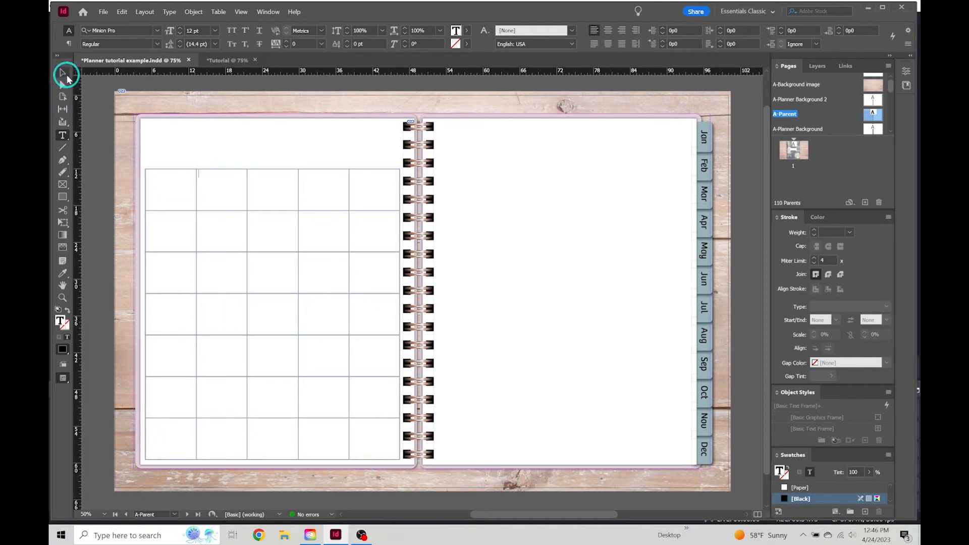
# Step: Try extending the table's text frame upward to a height of 52p6, and undo it
pyautogui.click(61, 73)
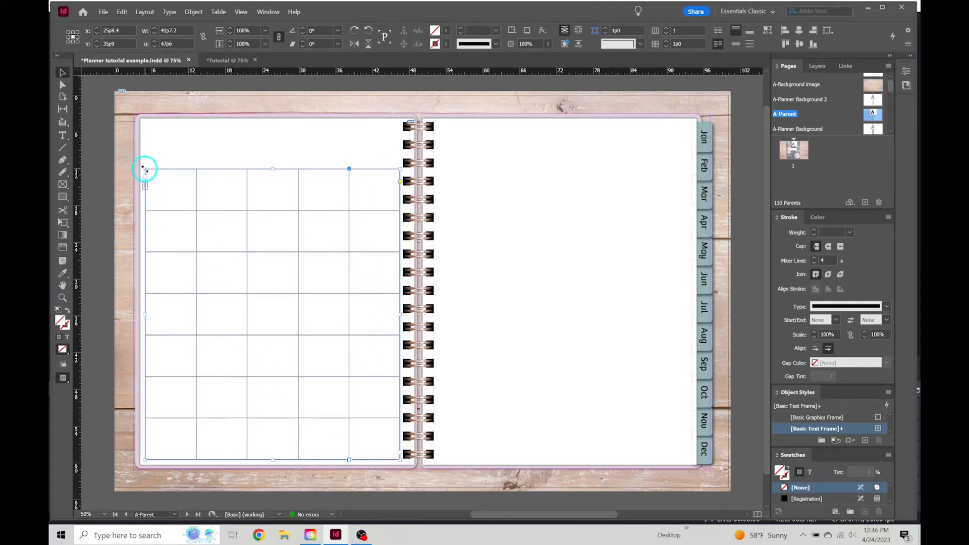
pyautogui.moveTo(272, 167); pyautogui.dragTo(274, 135)
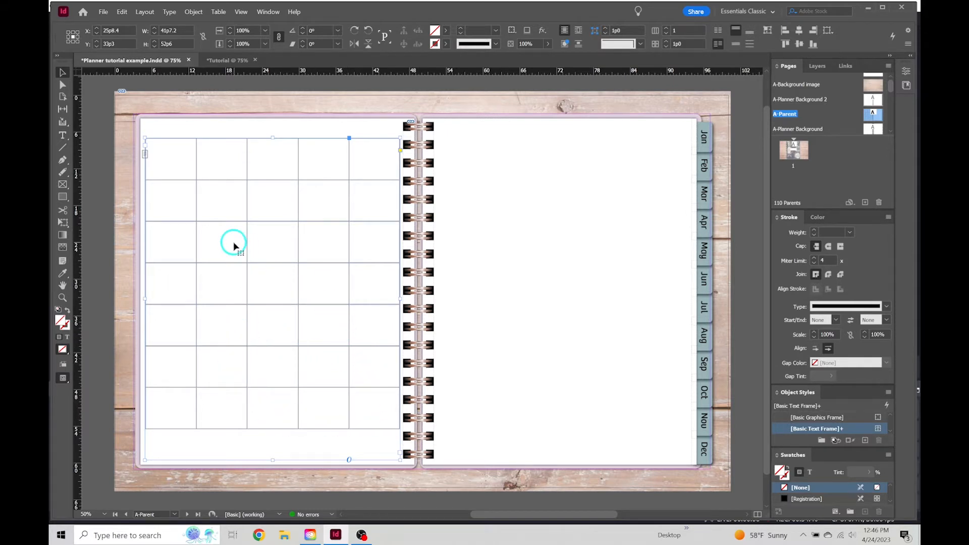
pyautogui.press('ctrl')
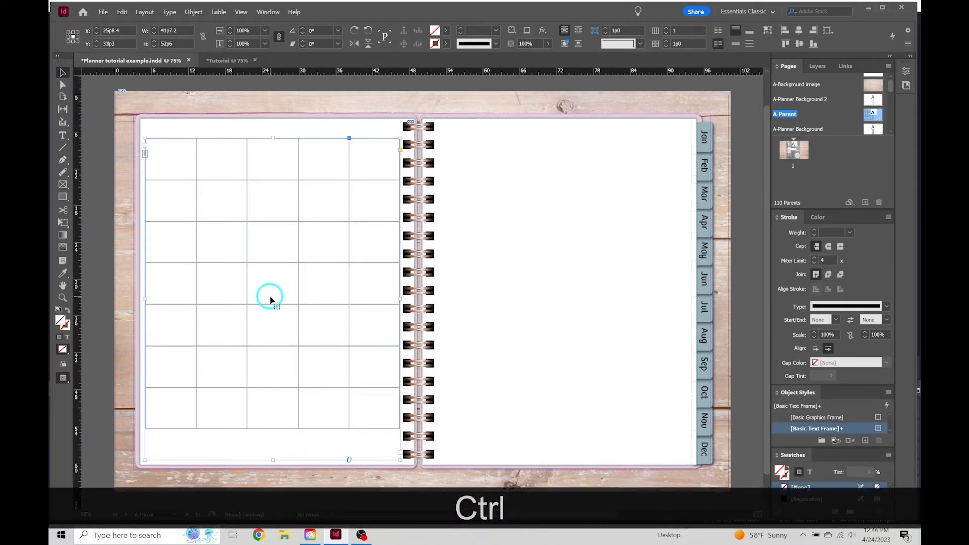
pyautogui.hotkey('ctrl', 'z')
pyautogui.hotkey('ctrl', 'z')
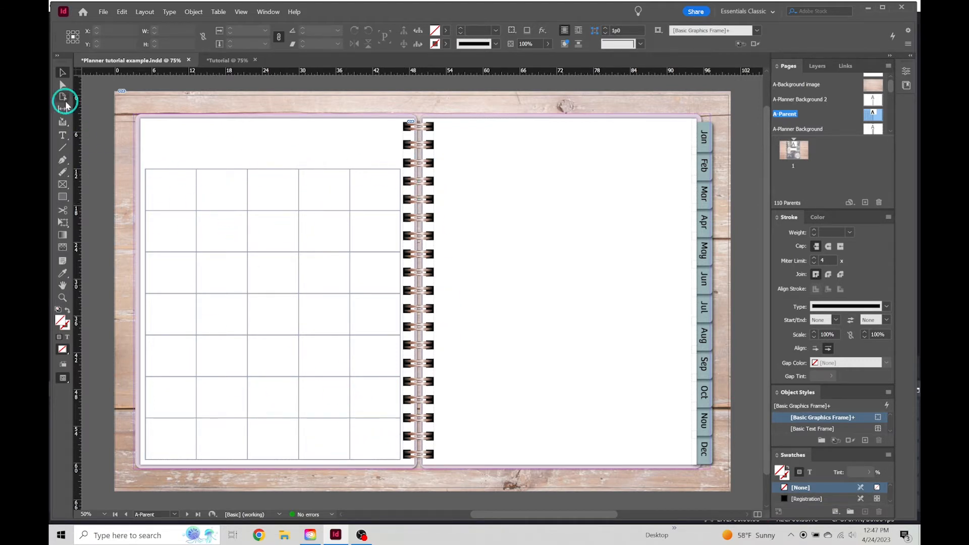
# Step: Try stretching the table's text frame upward to 52p2.4 tall, out to 51p6 wide and downward, and undo it
pyautogui.click(192, 192)
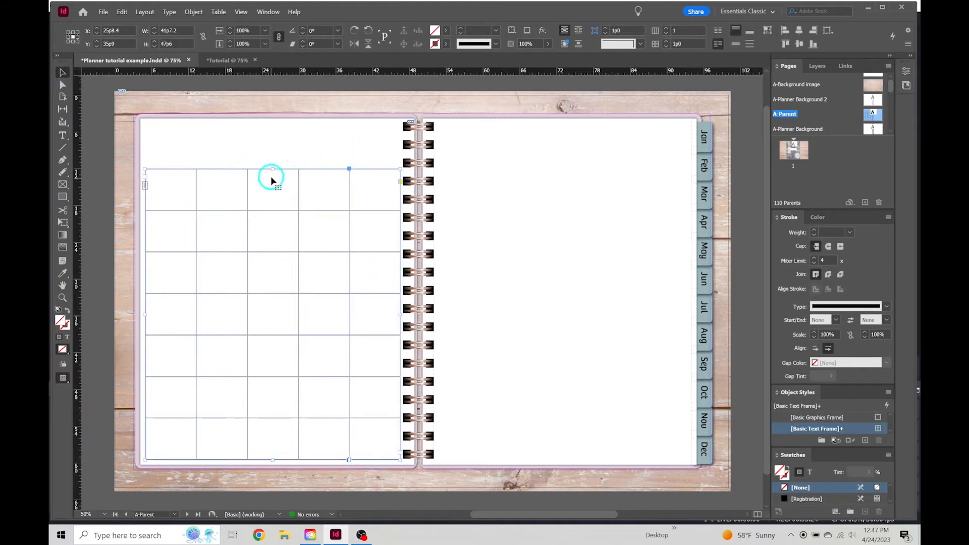
pyautogui.moveTo(273, 168); pyautogui.dragTo(275, 140)
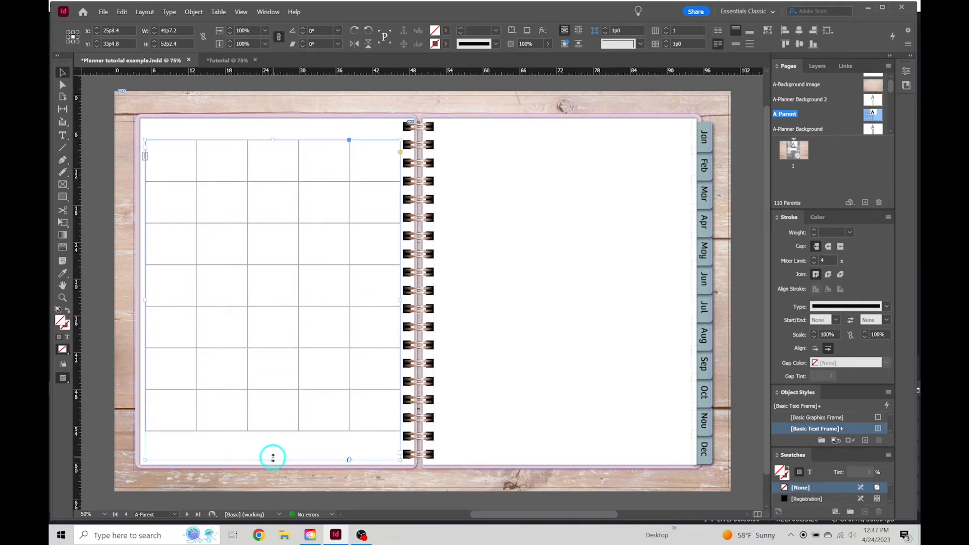
pyautogui.moveTo(400, 299); pyautogui.dragTo(461, 301)
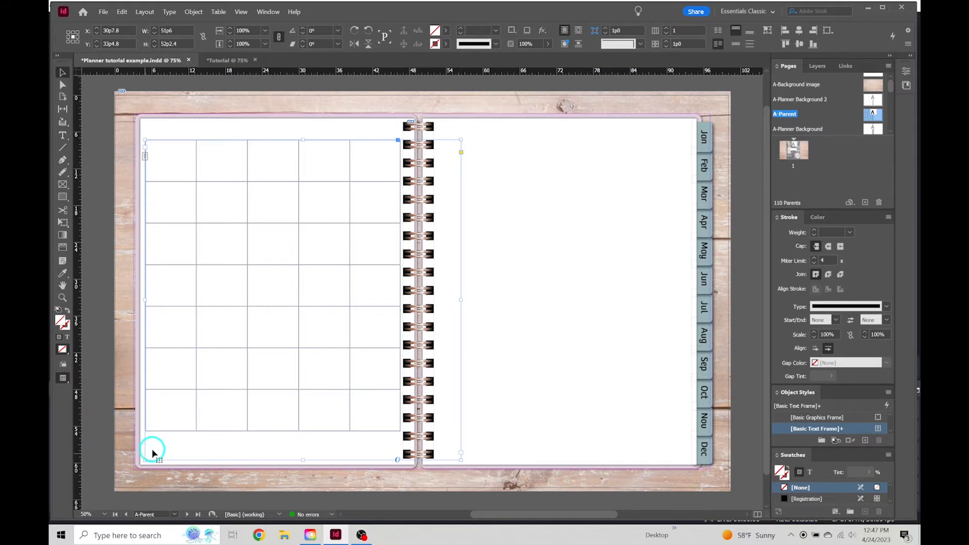
pyautogui.moveTo(303, 460); pyautogui.dragTo(307, 479)
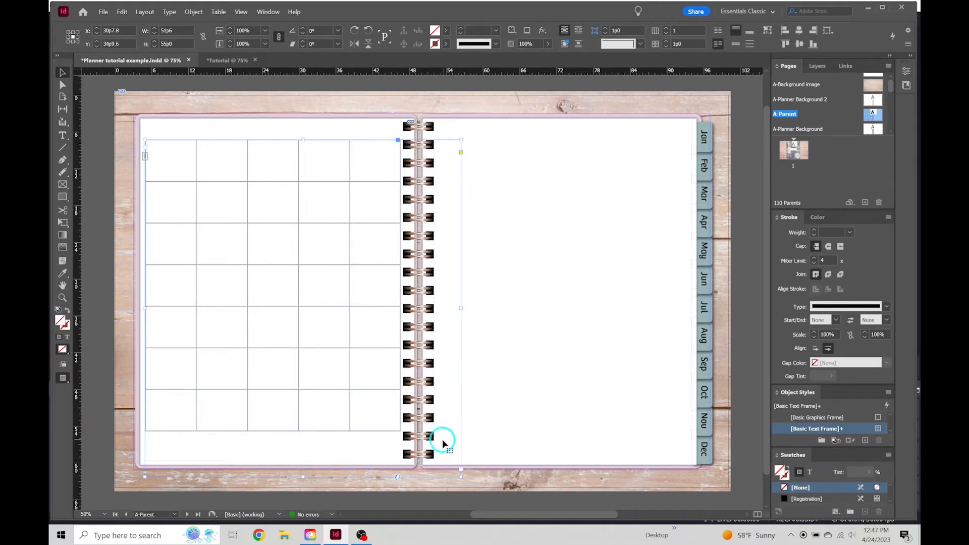
pyautogui.hotkey('ctrl', 'z')
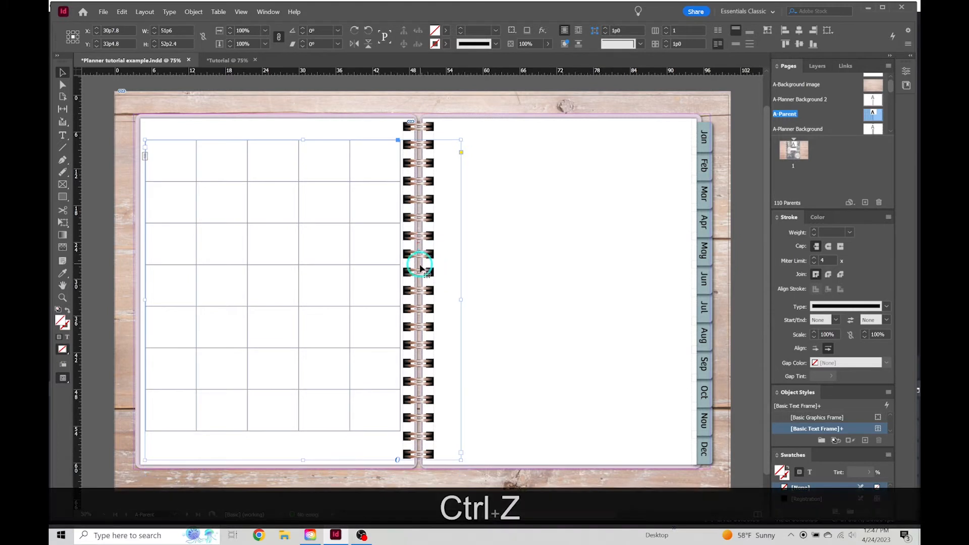
pyautogui.hotkey('ctrl', 'z')
pyautogui.hotkey('ctrl', 'z')
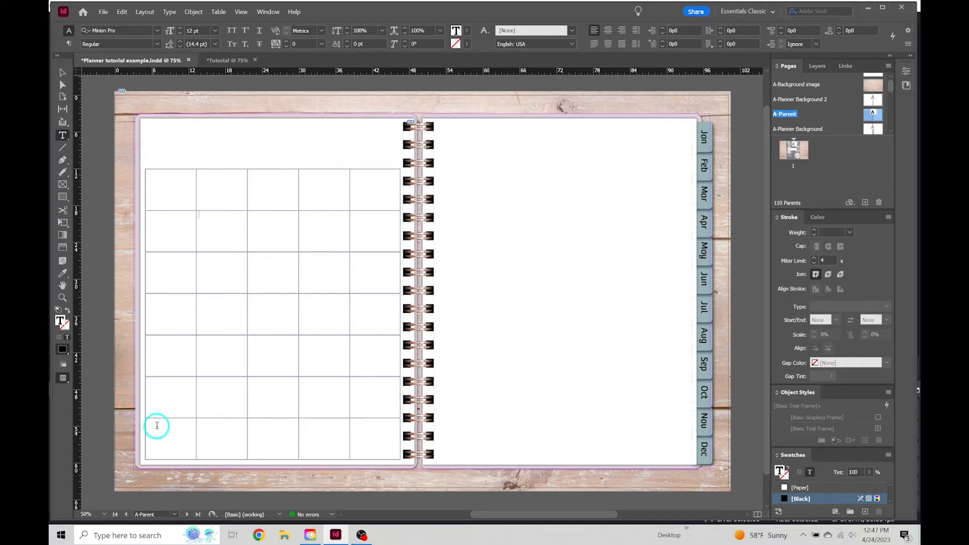
# Step: Shrink the table's first row to a thin header strip and its first column to a narrow strip, giving their space to the neighbouring row and column
pyautogui.moveTo(235, 210); pyautogui.dragTo(234, 186)
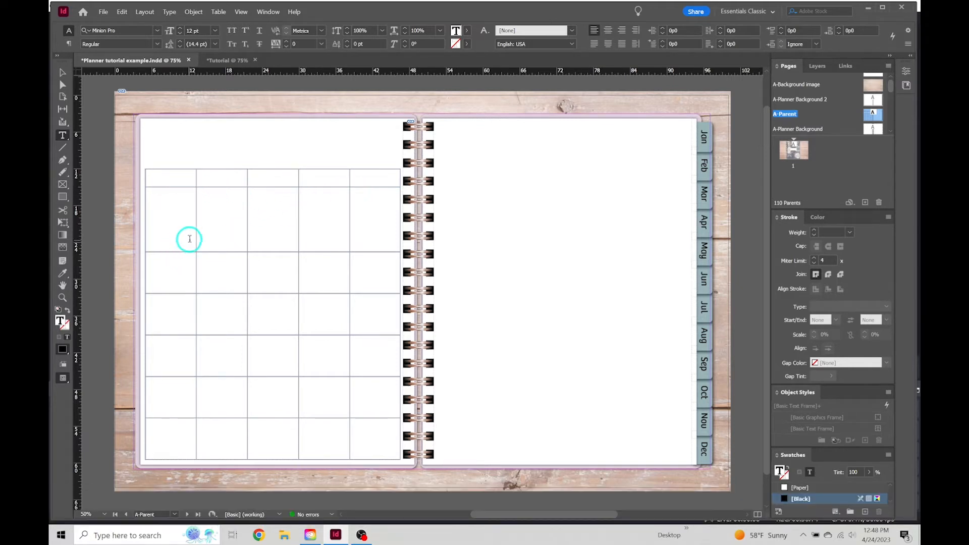
pyautogui.moveTo(196, 237); pyautogui.dragTo(164, 237)
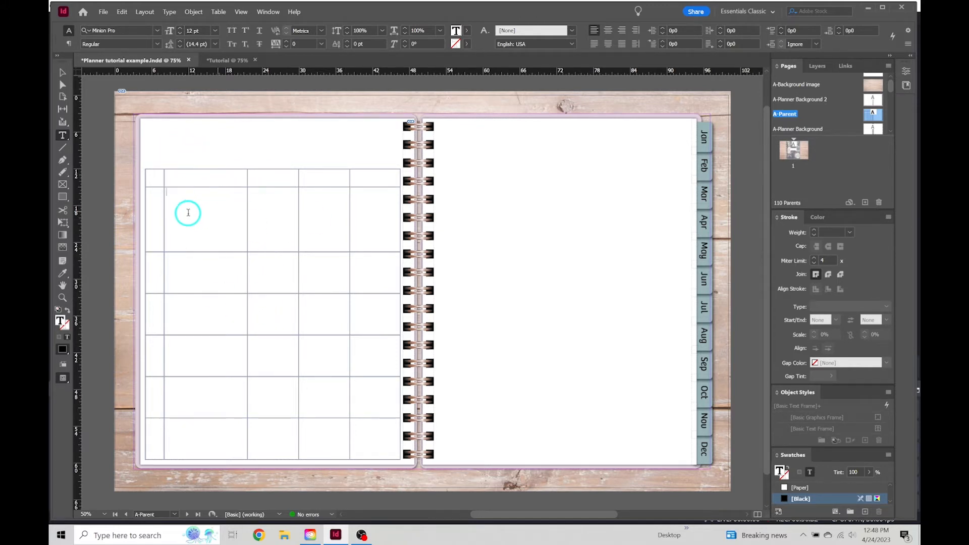
pyautogui.click(166, 212)
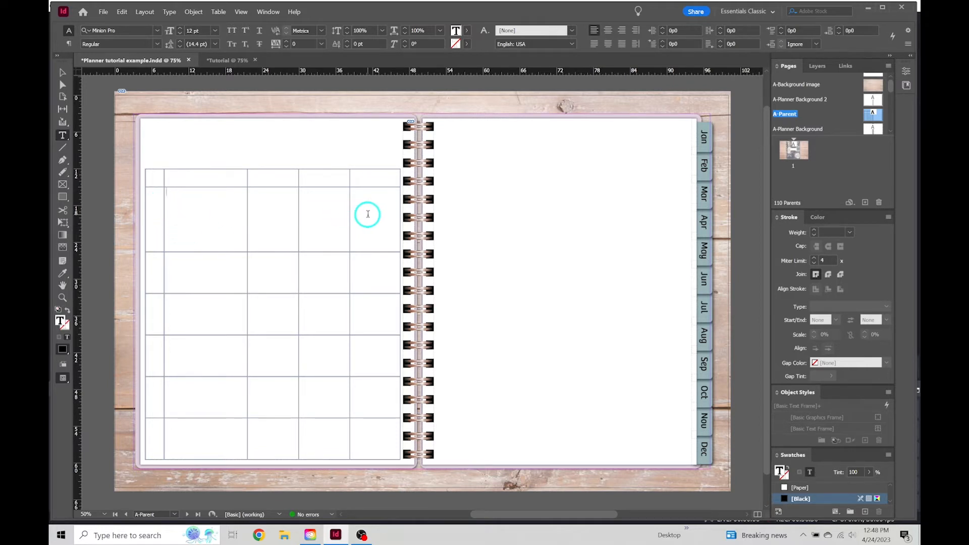
# Step: Distribute the table's four wide columns evenly, leaving out the narrow first column
pyautogui.click(199, 166)
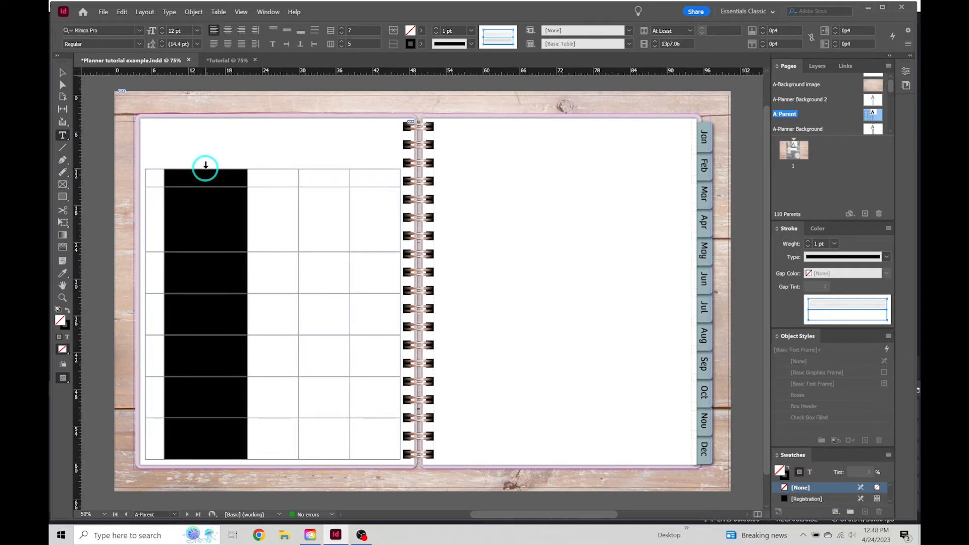
pyautogui.moveTo(206, 167); pyautogui.dragTo(367, 168)
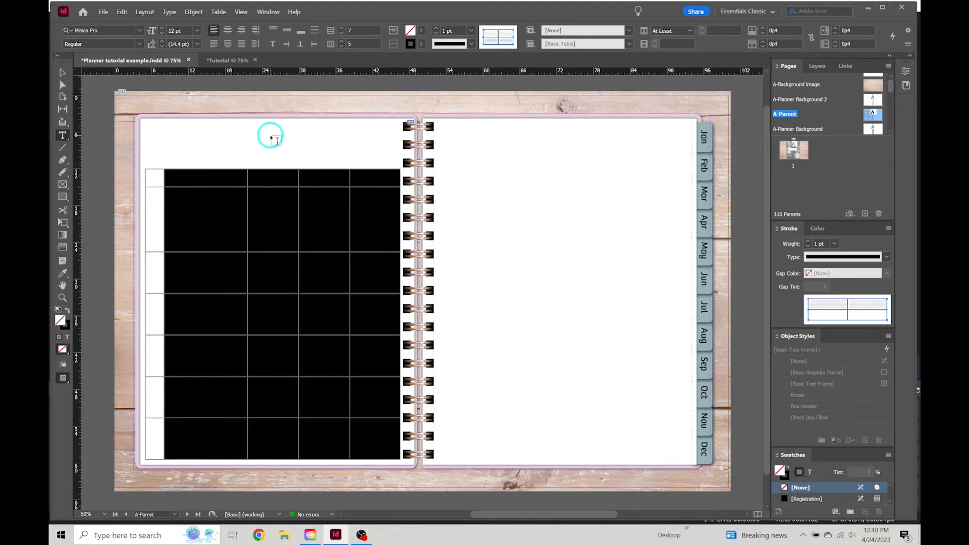
pyautogui.rightClick(277, 210)
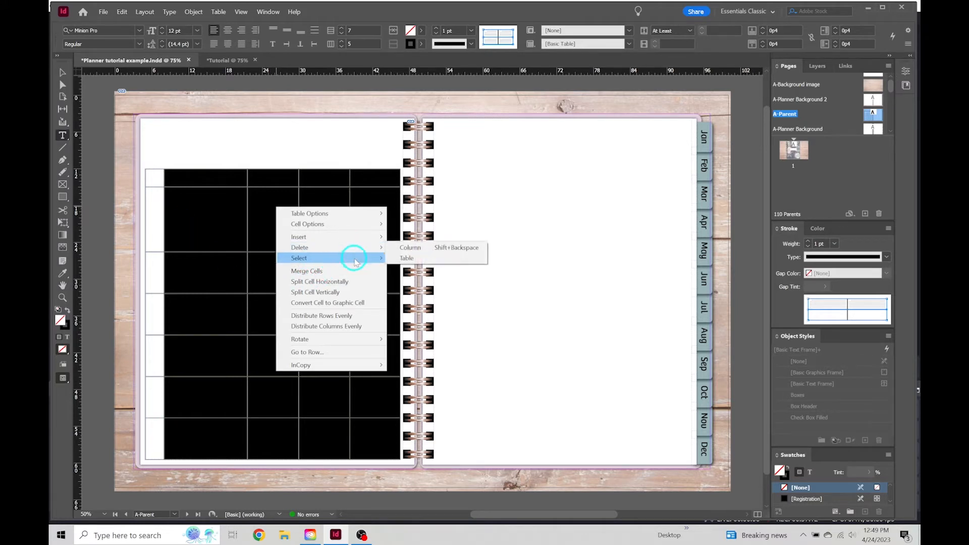
pyautogui.click(377, 332)
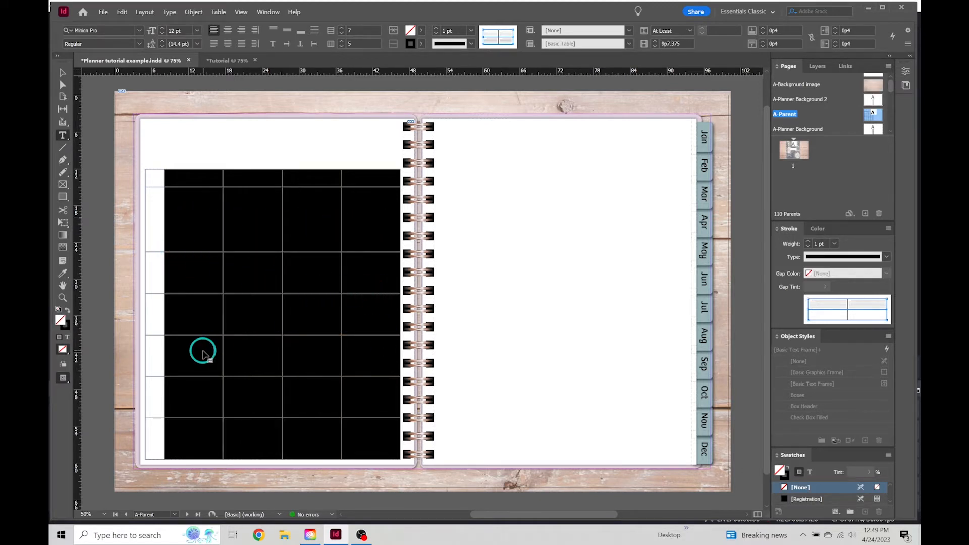
pyautogui.click(100, 164)
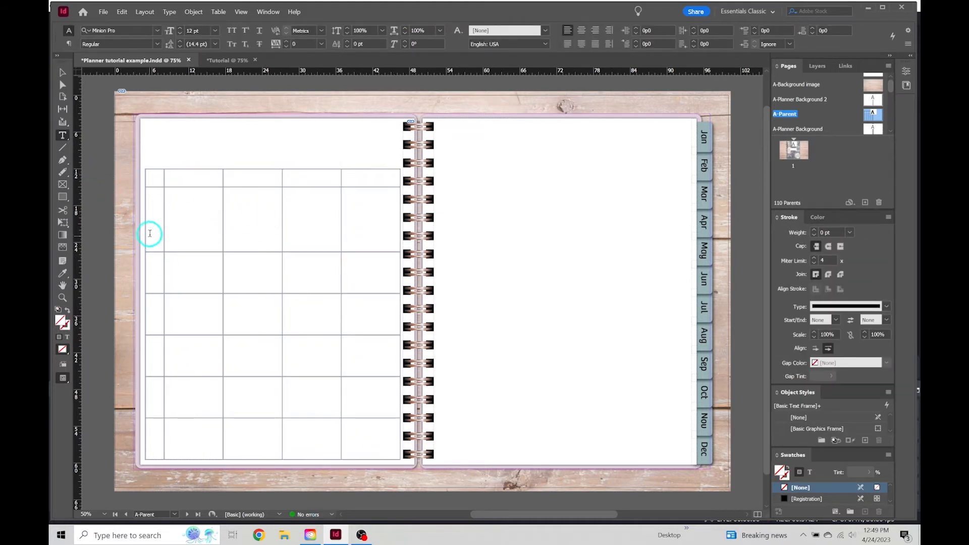
# Step: Distribute the six table rows below the thin header row evenly
pyautogui.moveTo(142, 214); pyautogui.dragTo(158, 435)
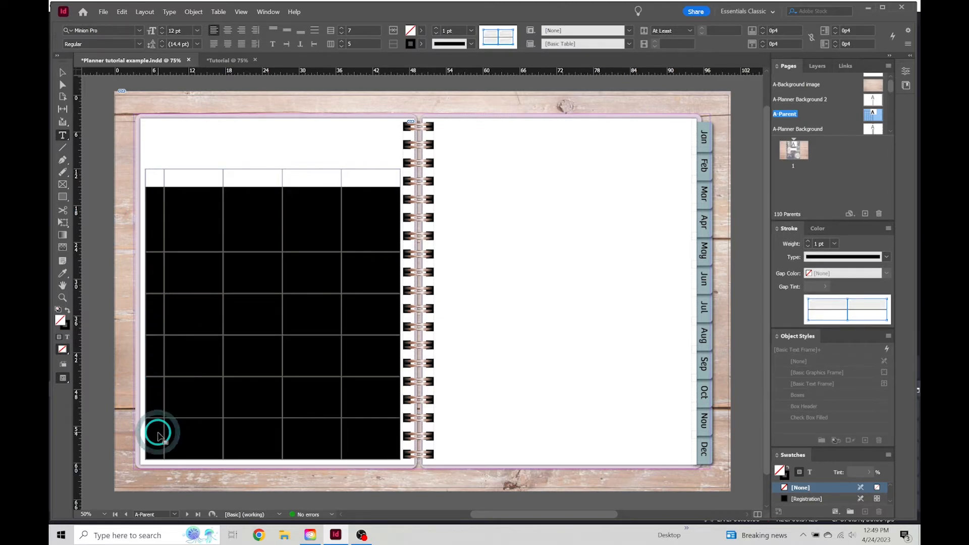
pyautogui.rightClick(271, 240)
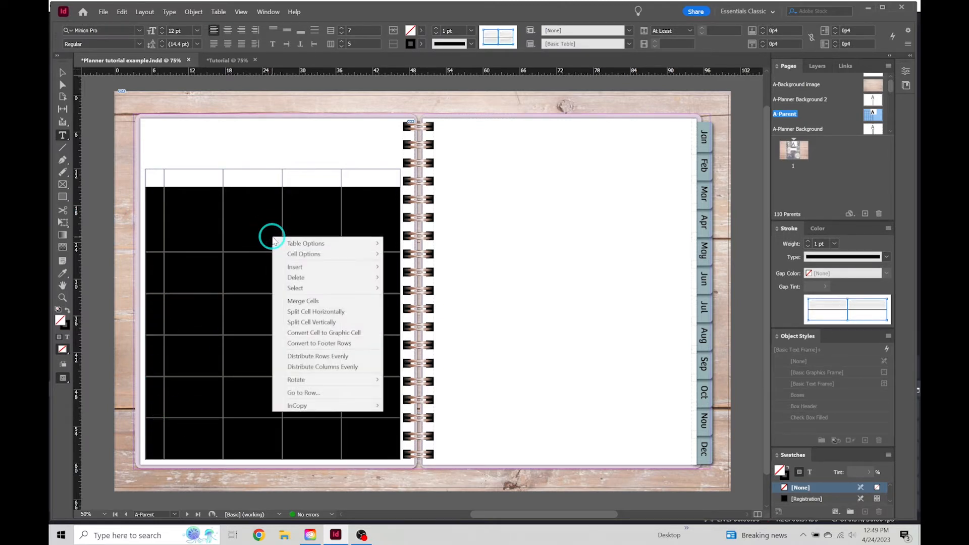
pyautogui.click(374, 359)
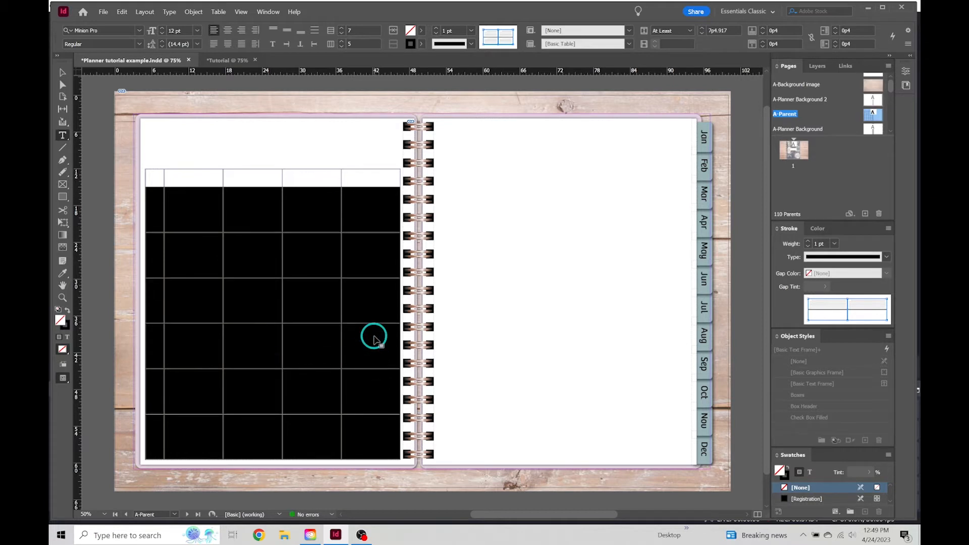
# Step: Enter "Sunday" in the header row above the first wide column
pyautogui.click(62, 72)
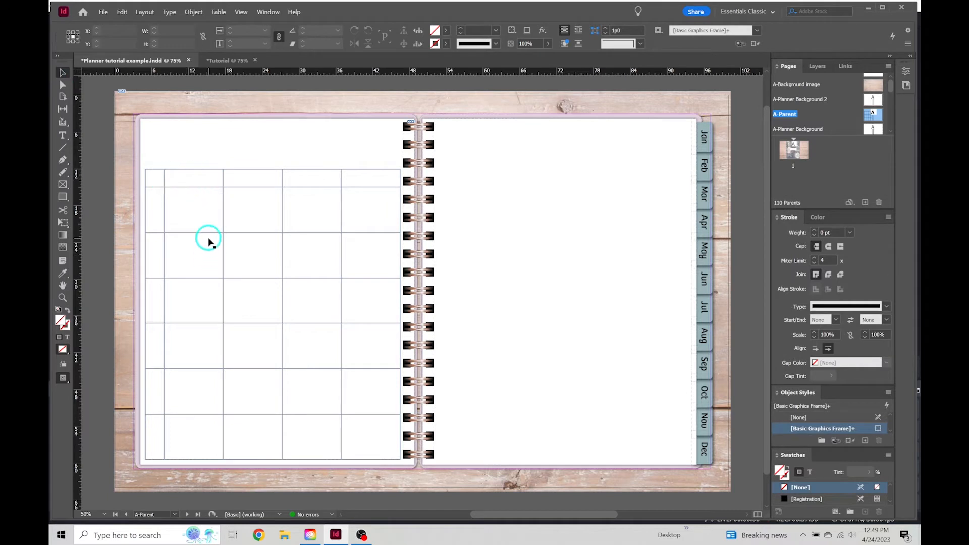
pyautogui.doubleClick(198, 180)
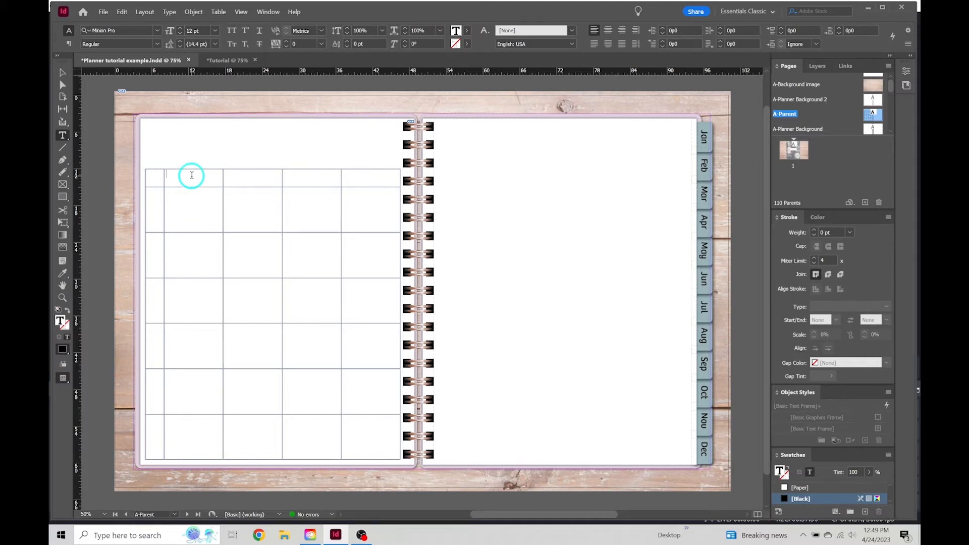
pyautogui.write('Suday')
pyautogui.press('BackSpace')
pyautogui.press('BackSpace')
pyautogui.press('BackSpace')
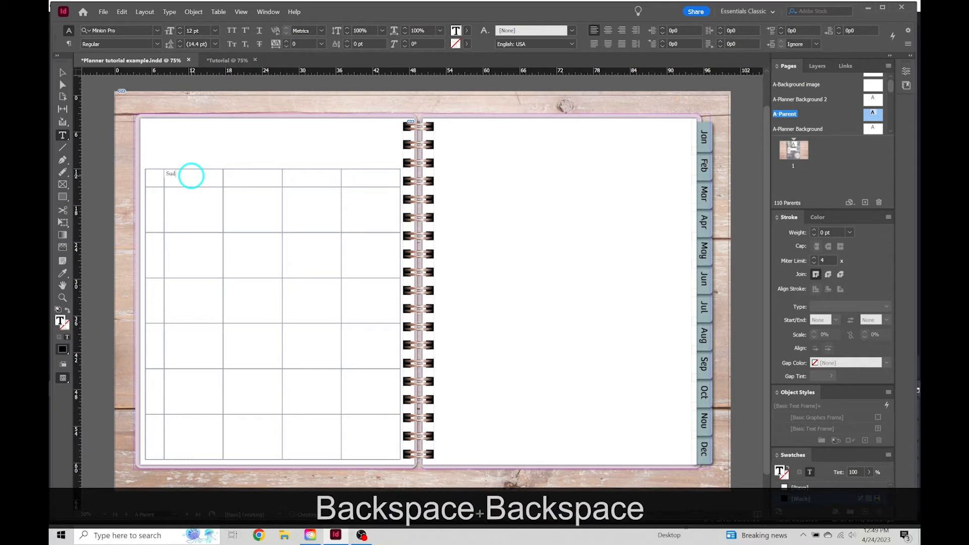
pyautogui.write('nday')
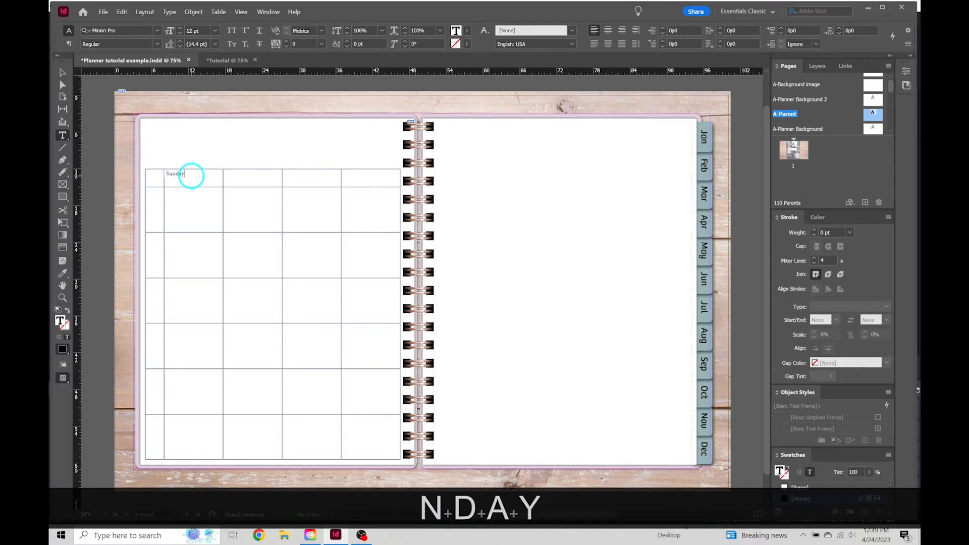
pyautogui.press('Tab')
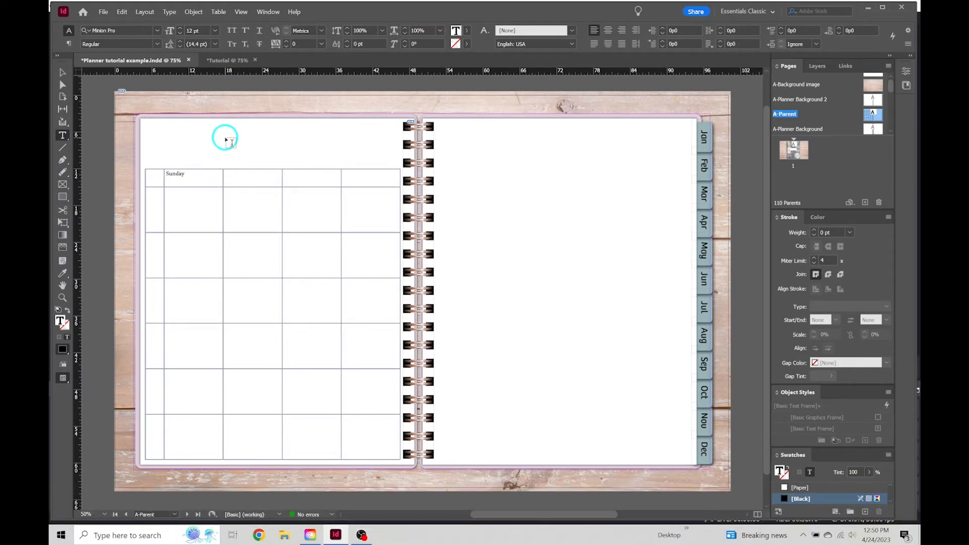
# Step: Enter "Monday", "Tuesday" and "Wednesday" in the remaining header cells of the table
pyautogui.write('Monday')
pyautogui.press('Tab')
pyautogui.write('Tuesda')
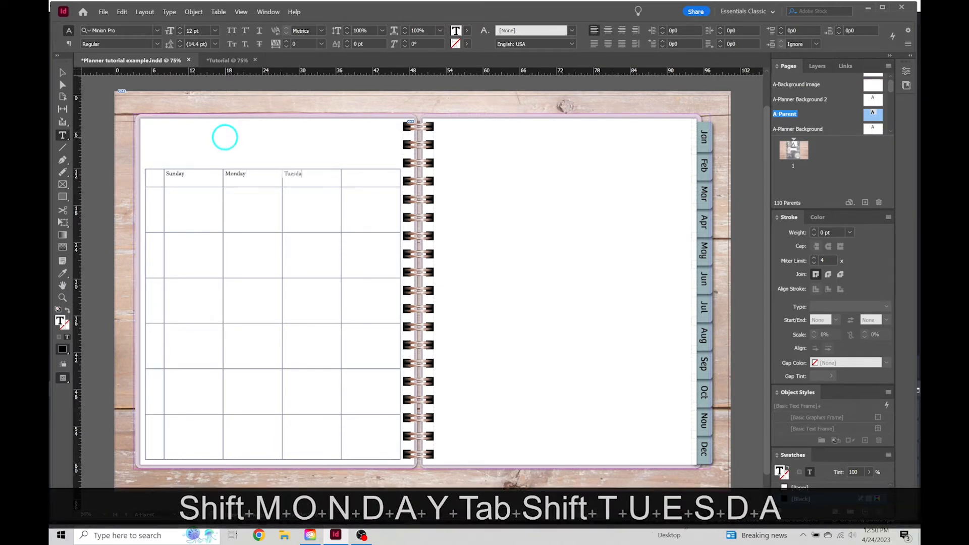
pyautogui.write('y')
pyautogui.press('Tab')
pyautogui.write('Wed')
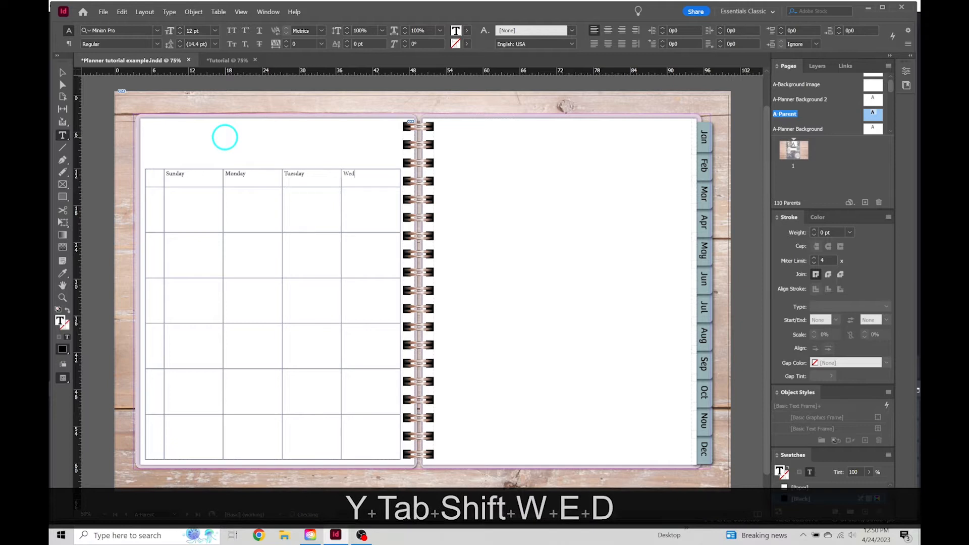
pyautogui.write('neda')
pyautogui.press('BackSpace')
pyautogui.press('BackSpace')
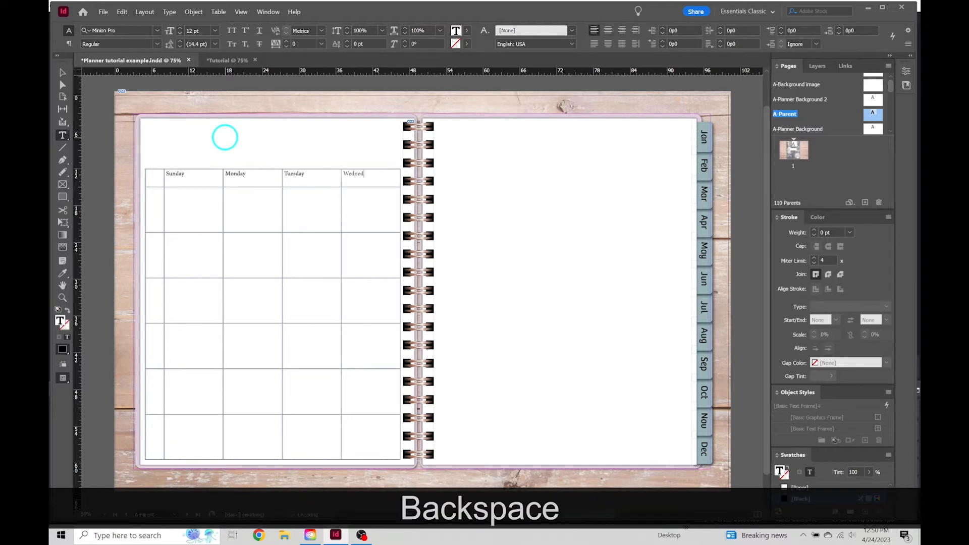
pyautogui.write('sday')
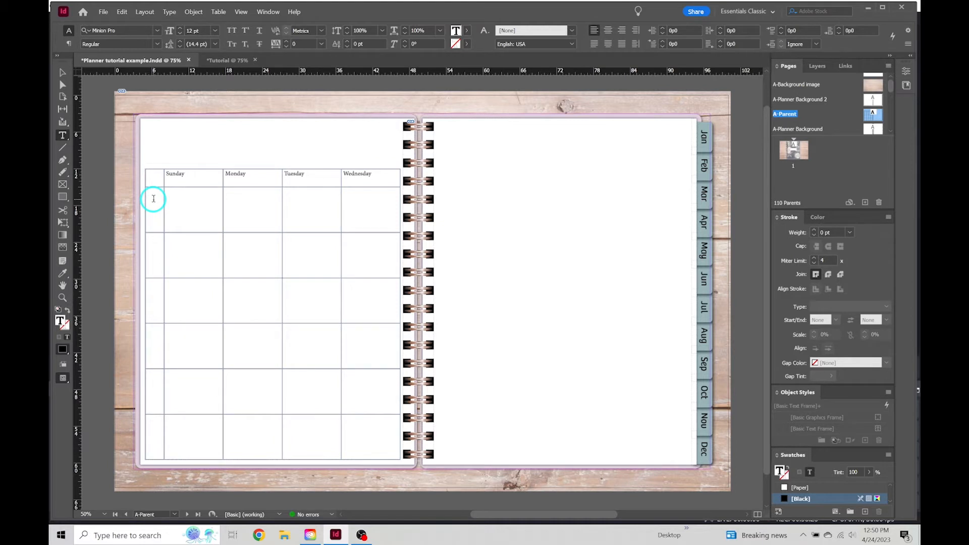
# Step: Number the six body rows 1 to 6 in the table's narrow first column
pyautogui.write('1')
pyautogui.press('Tab')
pyautogui.press('Tab')
pyautogui.press('Tab')
pyautogui.press('Tab')
pyautogui.press('Tab')
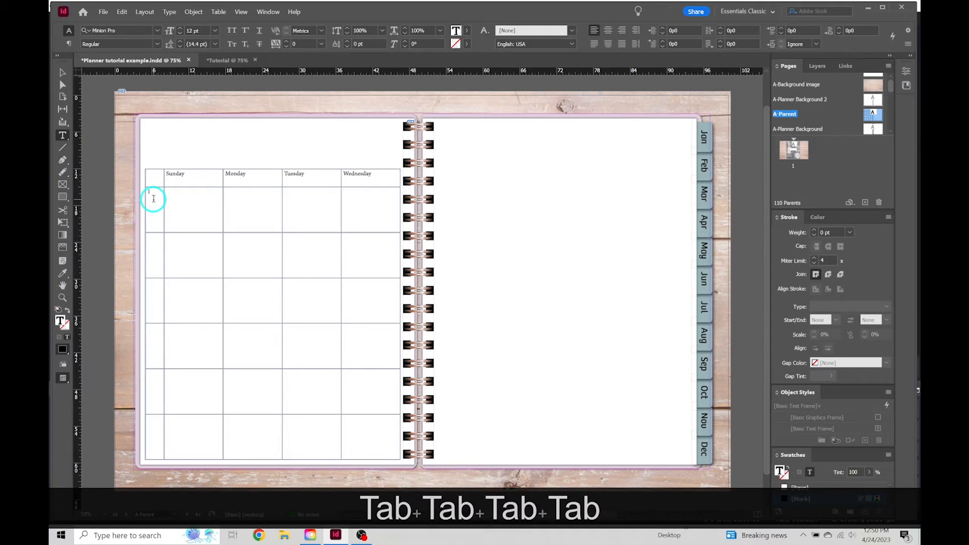
pyautogui.write('2')
pyautogui.press('Tab')
pyautogui.press('Tab')
pyautogui.press('Tab')
pyautogui.press('Tab')
pyautogui.press('Tab')
pyautogui.write('3')
pyautogui.press('Tab')
pyautogui.press('Tab')
pyautogui.press('Tab')
pyautogui.press('Tab')
pyautogui.press('Tab')
pyautogui.write('4')
pyautogui.press('Tab')
pyautogui.press('Tab')
pyautogui.press('Tab')
pyautogui.press('Tab')
pyautogui.press('Tab')
pyautogui.write('5')
pyautogui.press('Tab')
pyautogui.press('Tab')
pyautogui.press('Tab')
pyautogui.press('Tab')
pyautogui.press('Tab')
pyautogui.write('6')
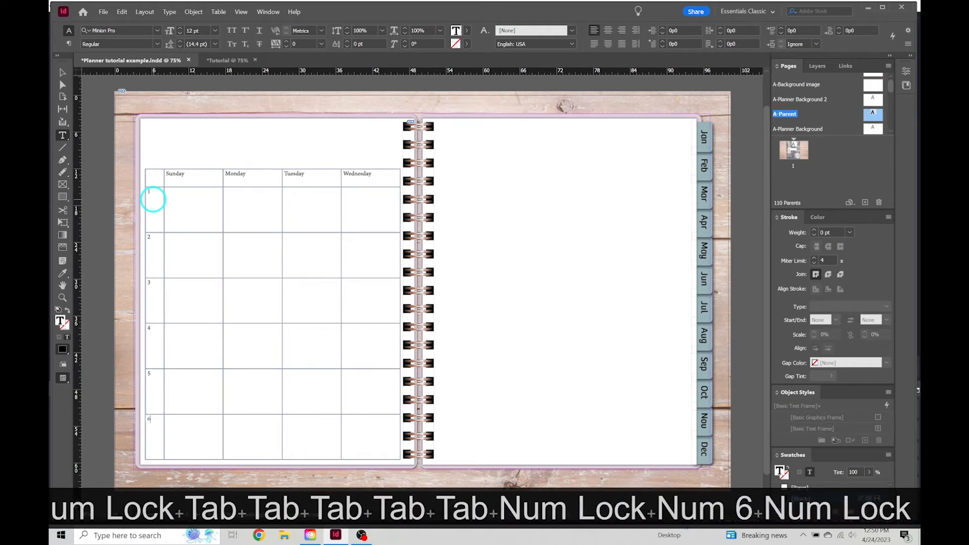
# Step: Select the entire calendar table and open its table setup options
pyautogui.click(63, 72)
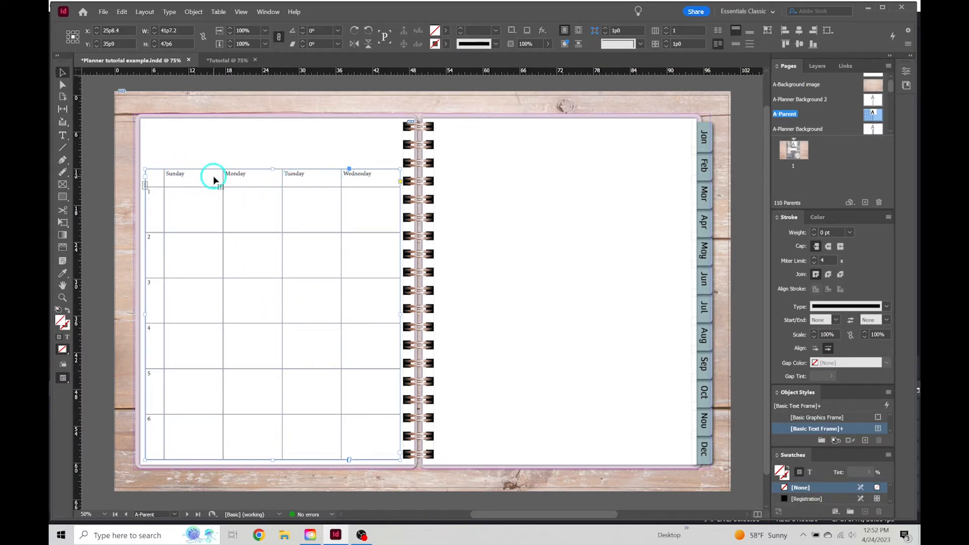
pyautogui.doubleClick(197, 191)
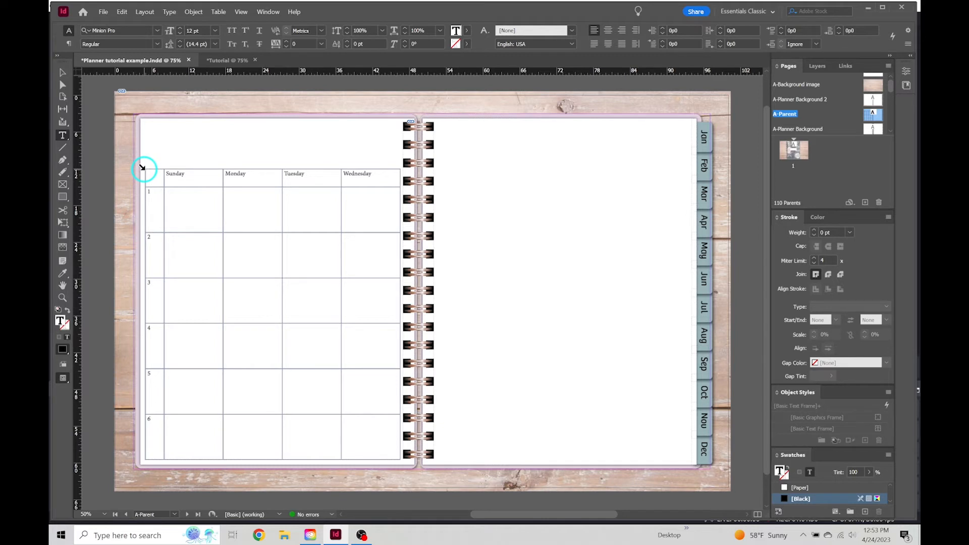
pyautogui.click(143, 167)
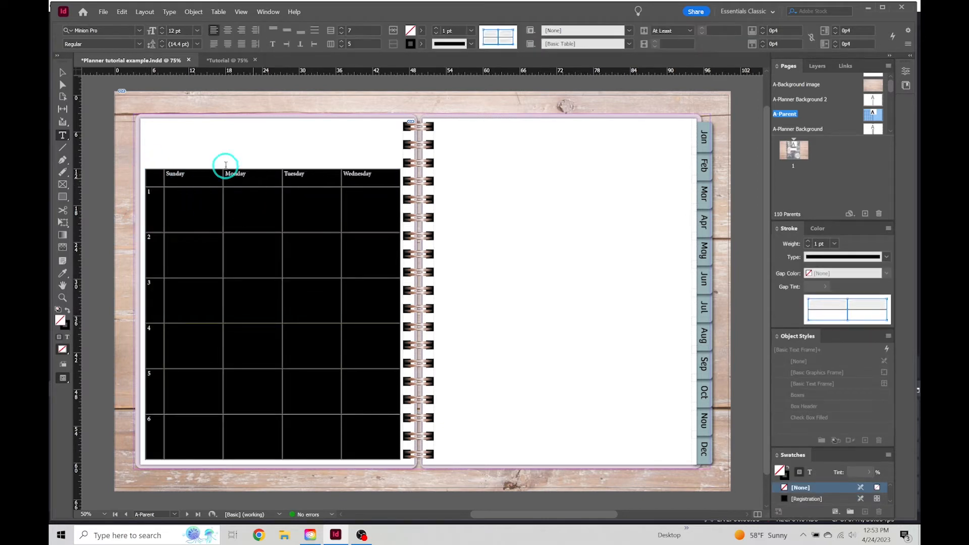
pyautogui.rightClick(293, 224)
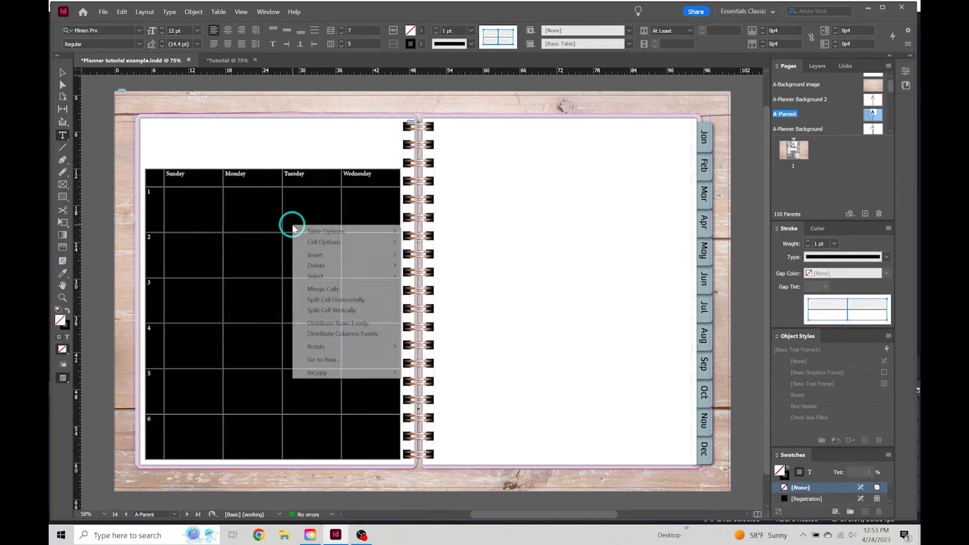
pyautogui.moveTo(315, 233)
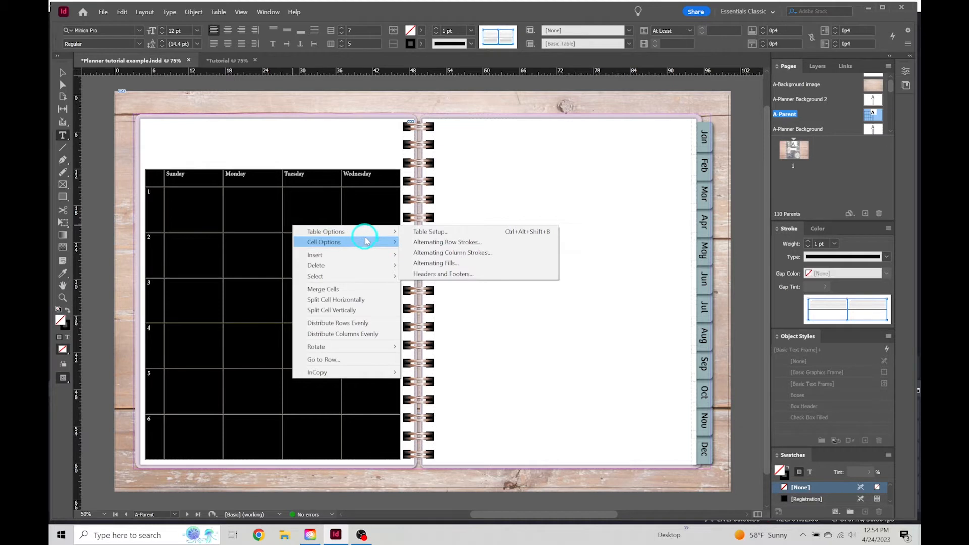
pyautogui.moveTo(368, 237)
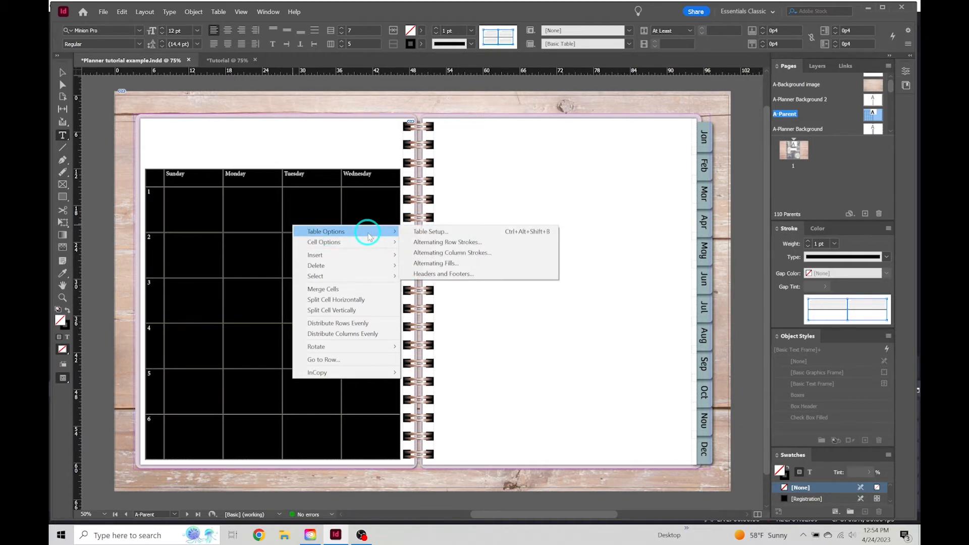
pyautogui.click(443, 235)
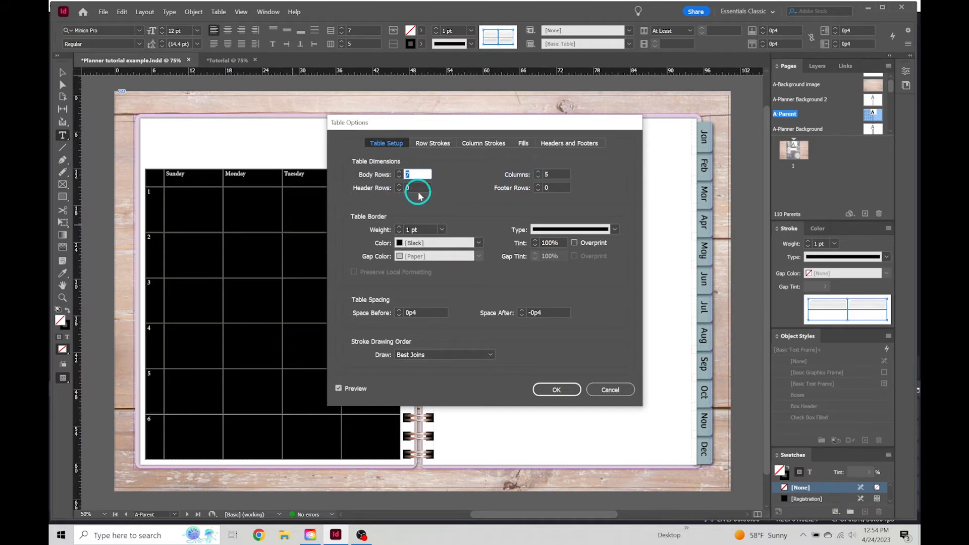
# Step: Examine the table's alternating row stroke patterns and its column stroke options
pyautogui.click(441, 145)
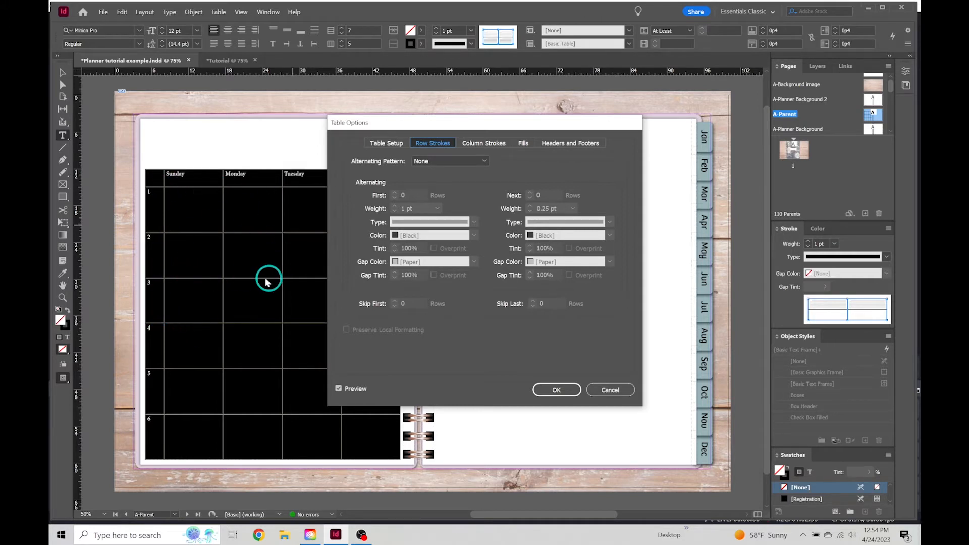
pyautogui.click(457, 161)
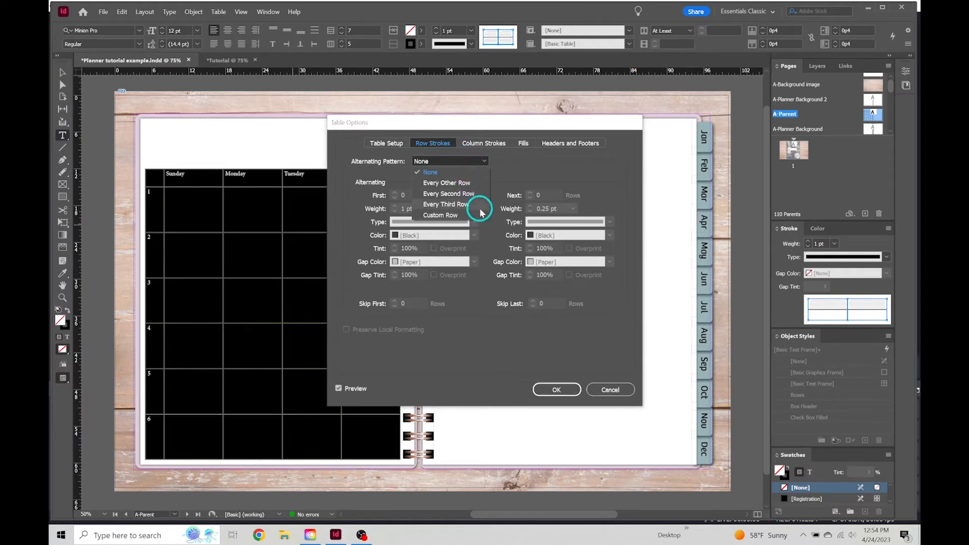
pyautogui.click(511, 166)
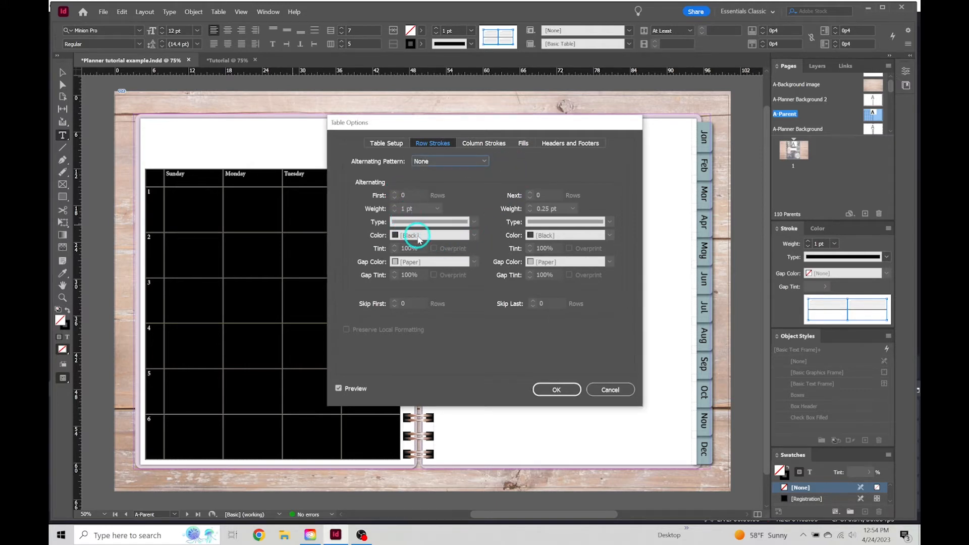
pyautogui.click(487, 145)
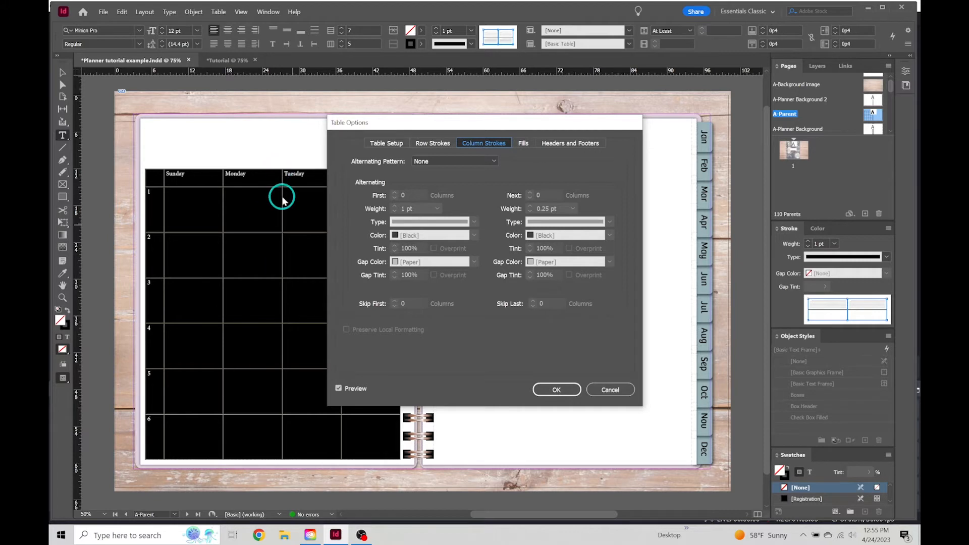
# Step: Try filling every other table row with the C=0 M=100 Y=0 K=0 swatch, and undo the alternating fill
pyautogui.click(523, 145)
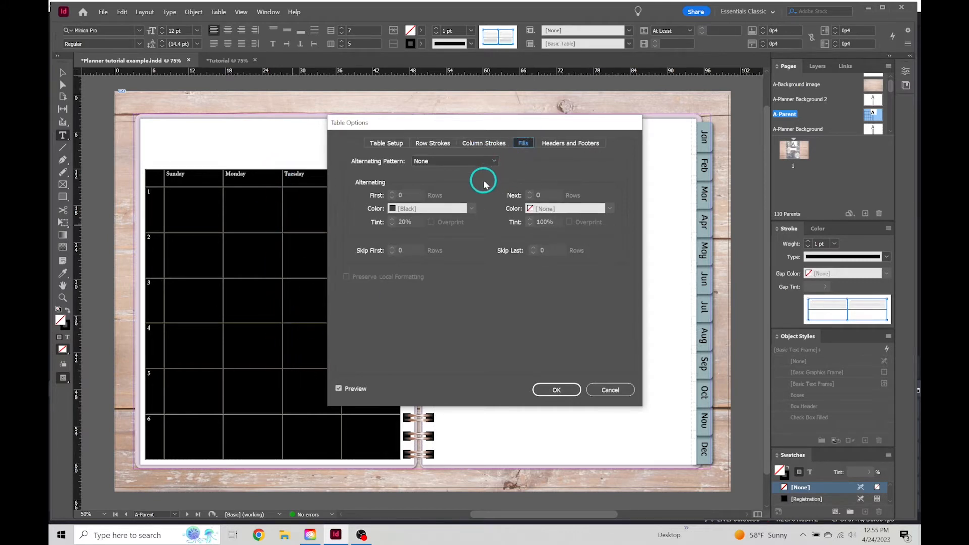
pyautogui.click(476, 161)
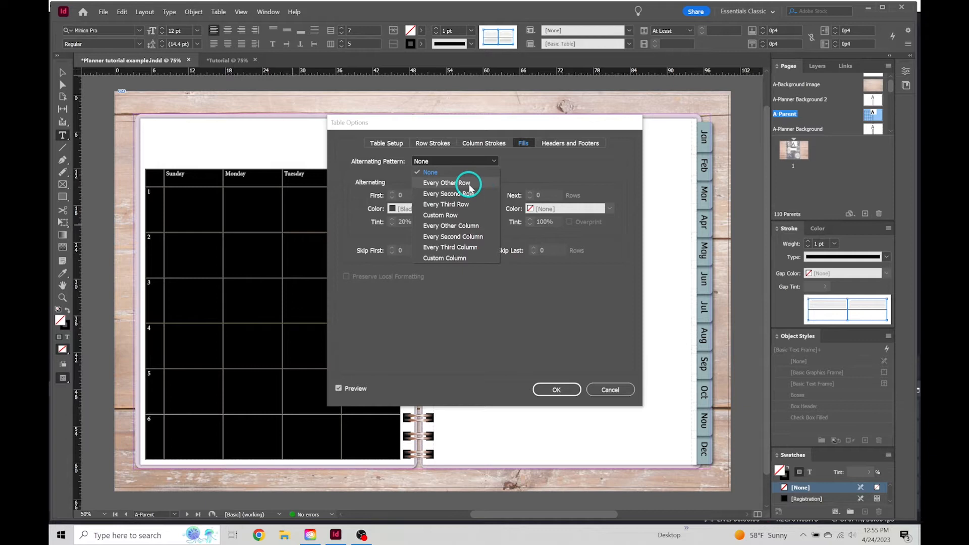
pyautogui.click(453, 185)
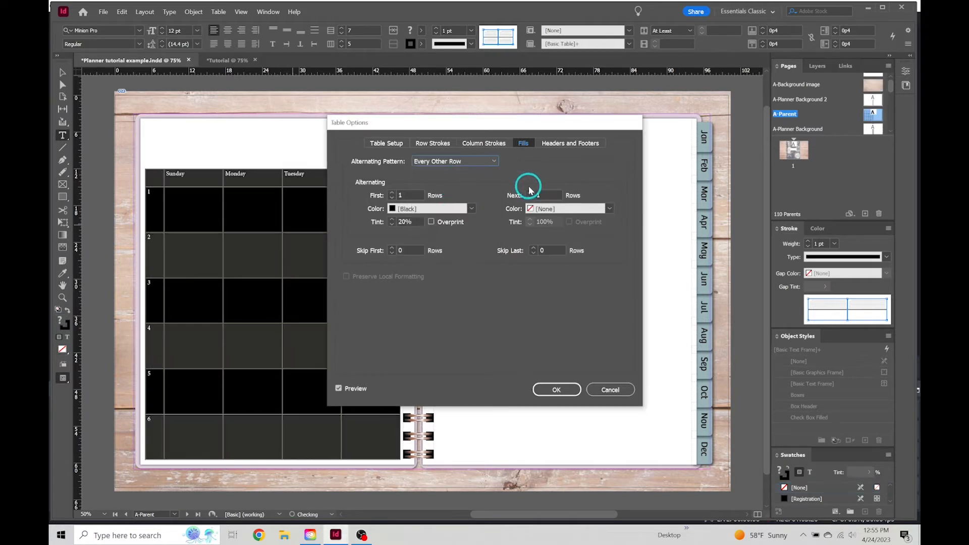
pyautogui.click(471, 209)
pyautogui.click(434, 271)
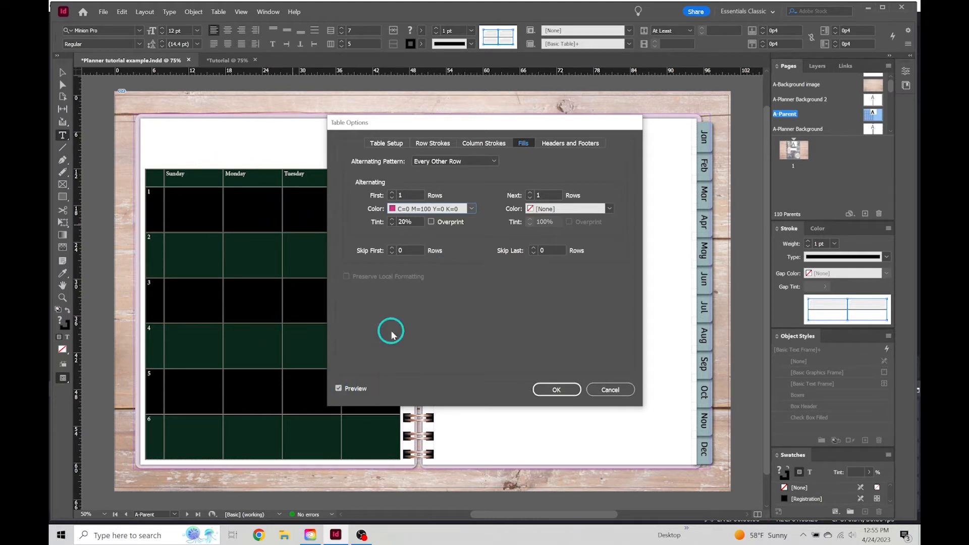
pyautogui.click(557, 390)
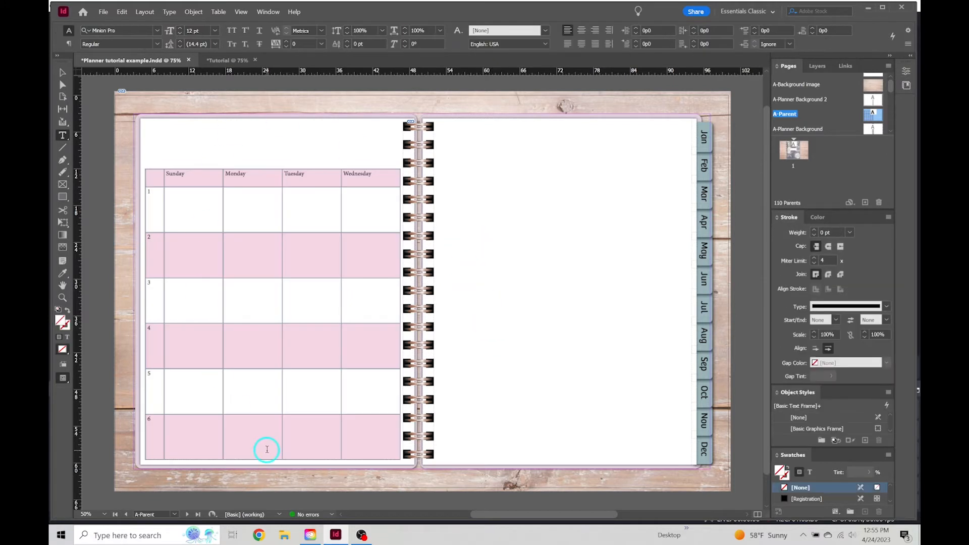
pyautogui.hotkey('ctrl', 'z')
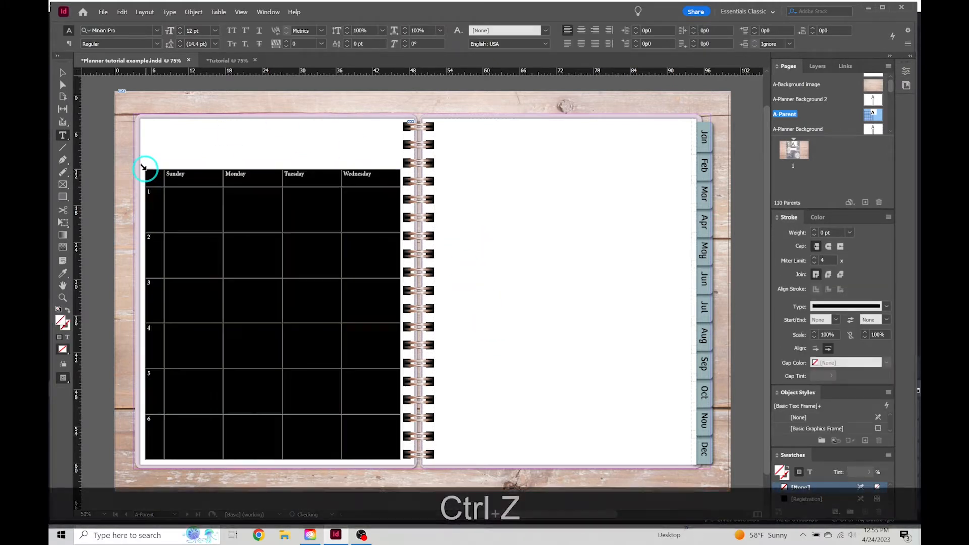
# Step: Review the selected table's setup, row stroke, column stroke, fill, and header and footer options
pyautogui.rightClick(232, 216)
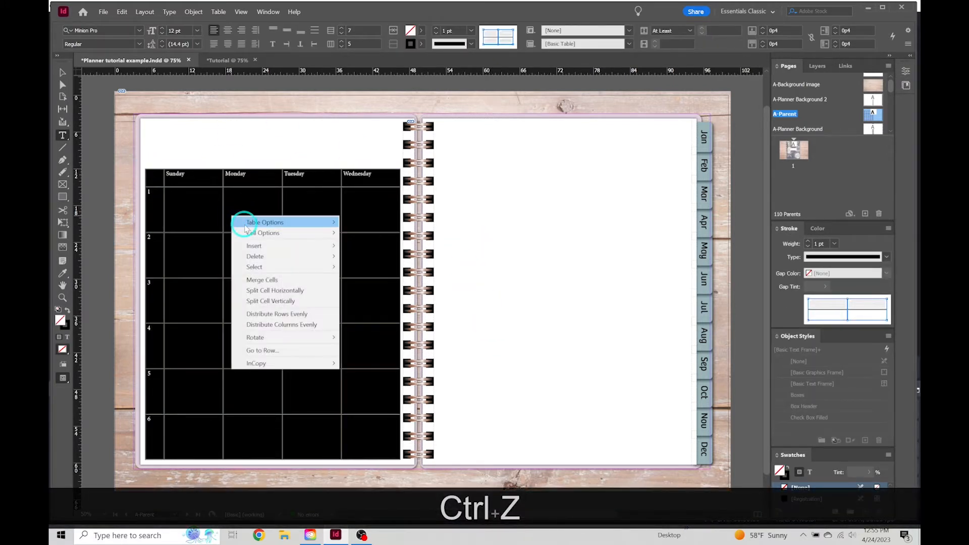
pyautogui.moveTo(255, 222)
pyautogui.click(370, 223)
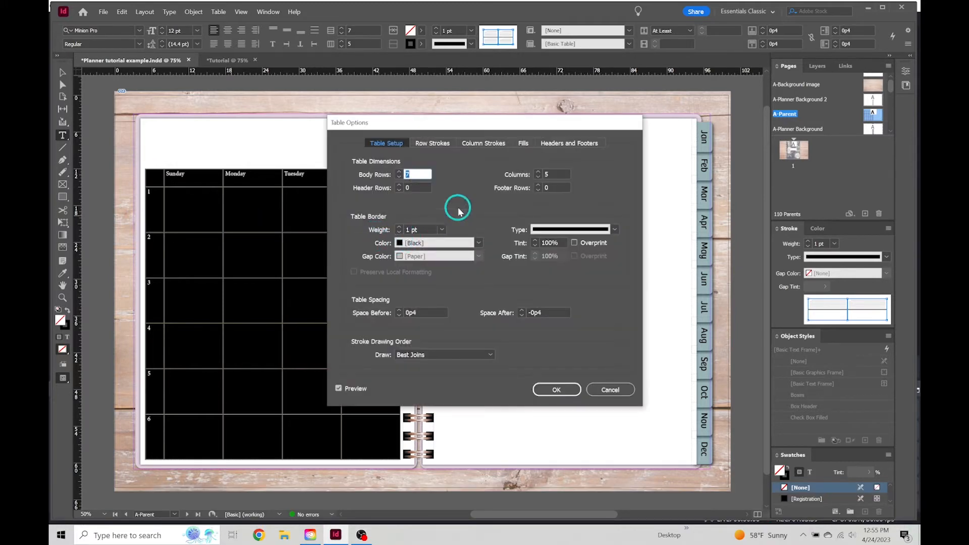
pyautogui.click(569, 144)
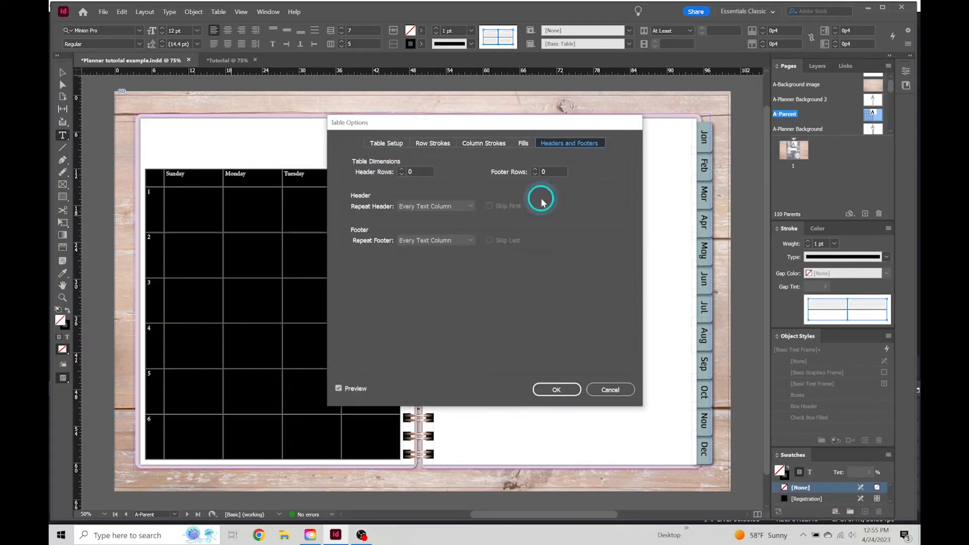
pyautogui.click(387, 146)
pyautogui.click(432, 143)
pyautogui.click(484, 142)
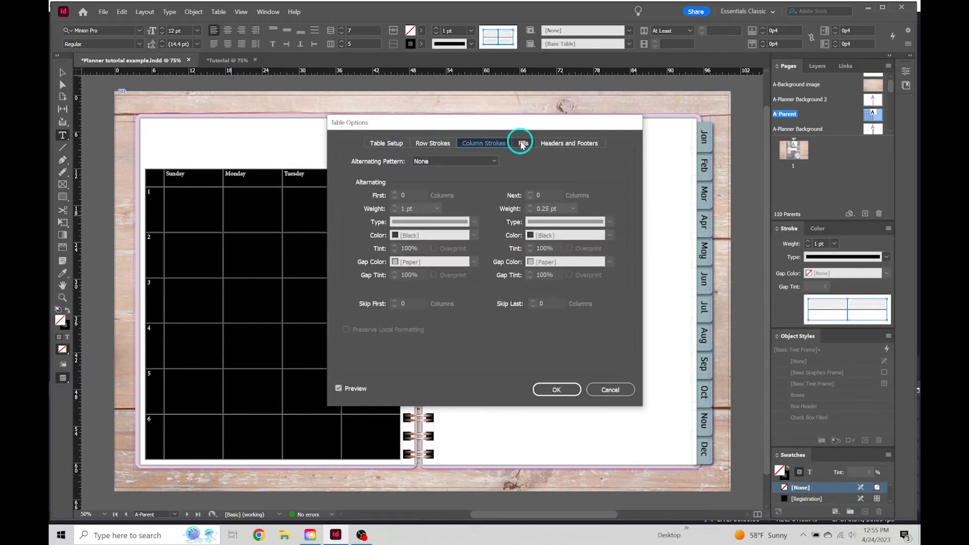
pyautogui.click(522, 144)
pyautogui.click(568, 144)
pyautogui.click(386, 145)
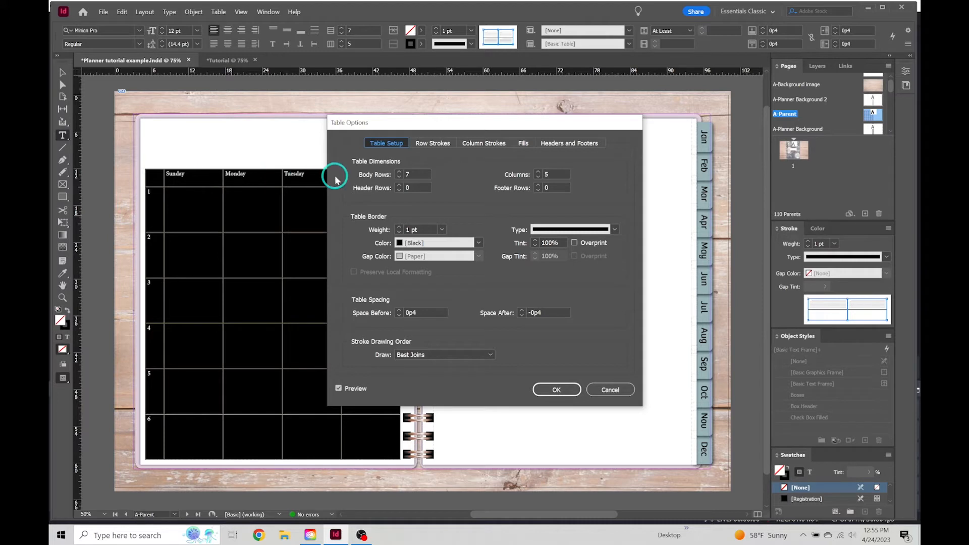
pyautogui.click(608, 391)
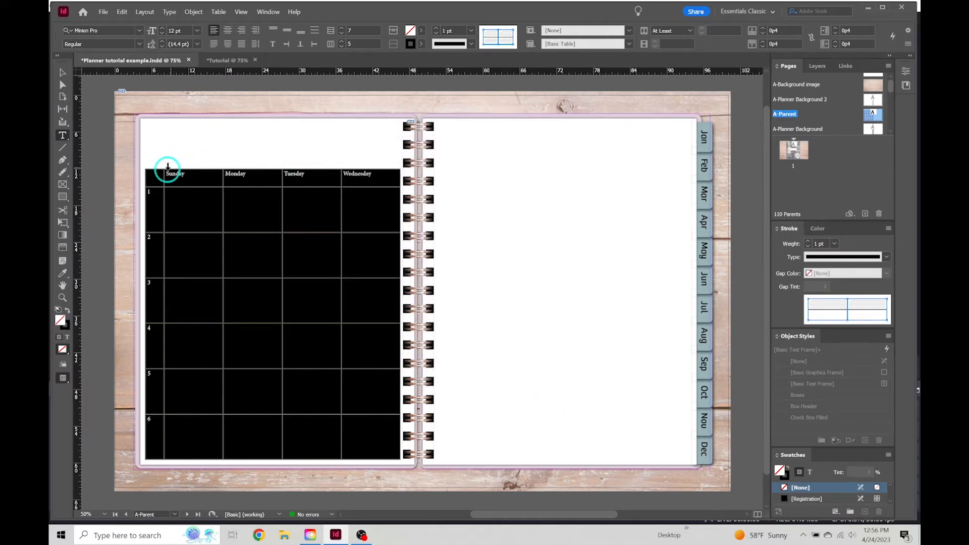
# Step: Set the vertical justification of the text in all table cells to Align Center in the cell options
pyautogui.rightClick(265, 207)
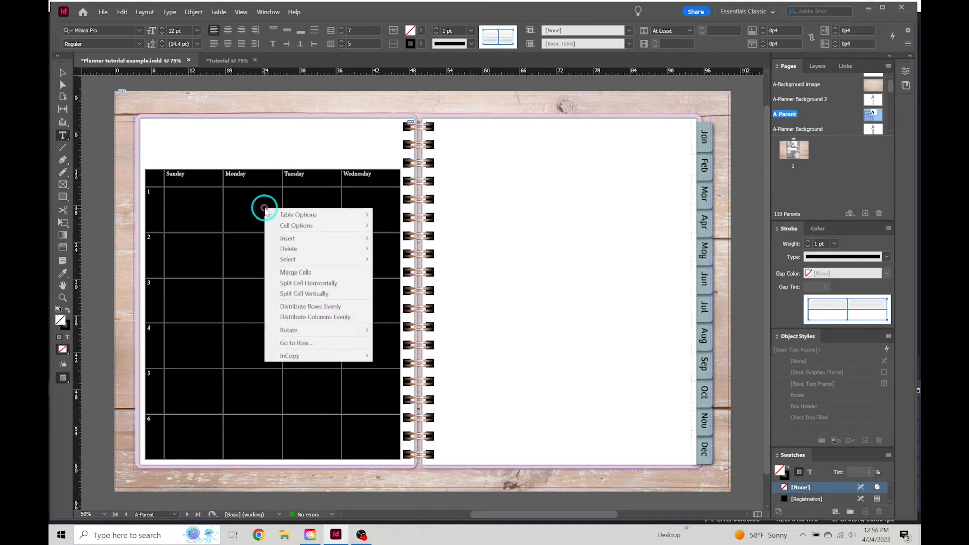
pyautogui.moveTo(305, 227)
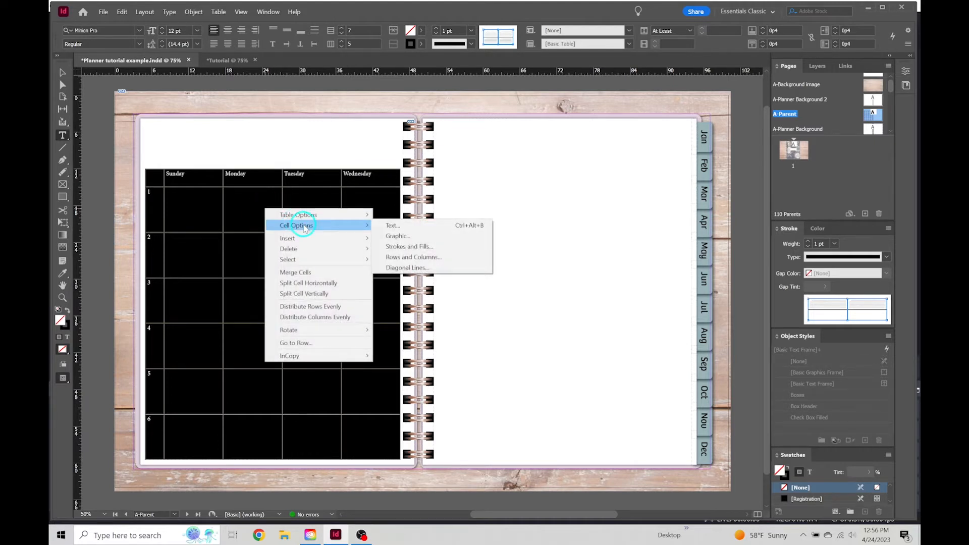
pyautogui.click(392, 225)
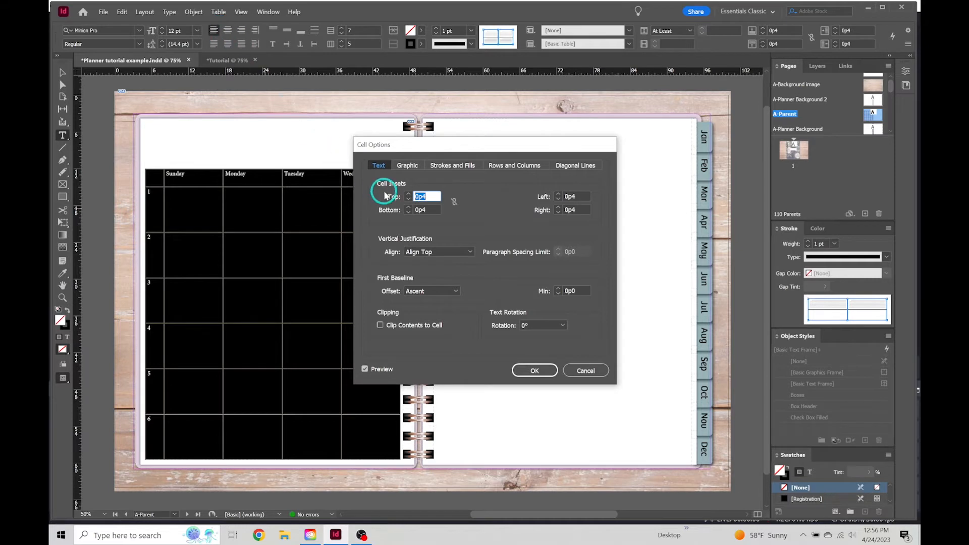
pyautogui.click(436, 253)
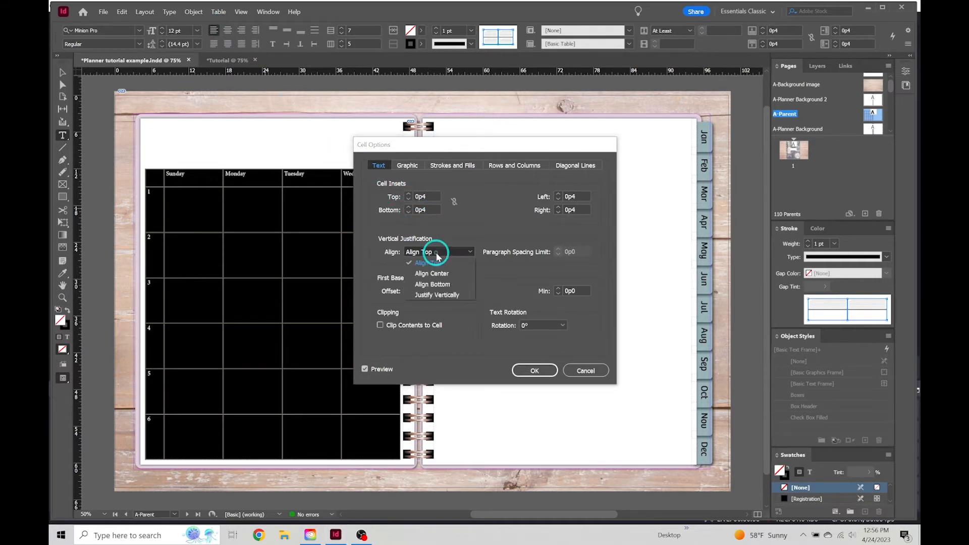
pyautogui.click(453, 297)
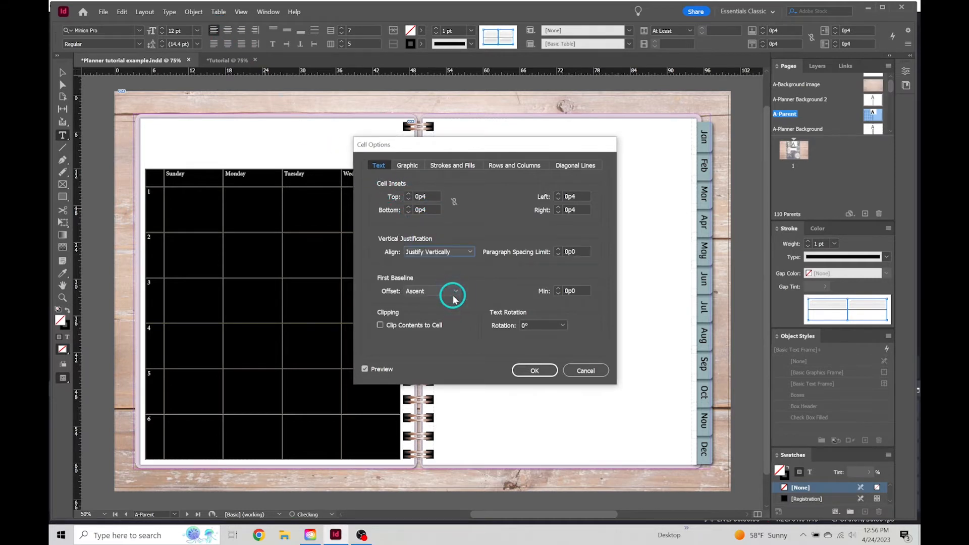
pyautogui.click(453, 252)
pyautogui.click(444, 275)
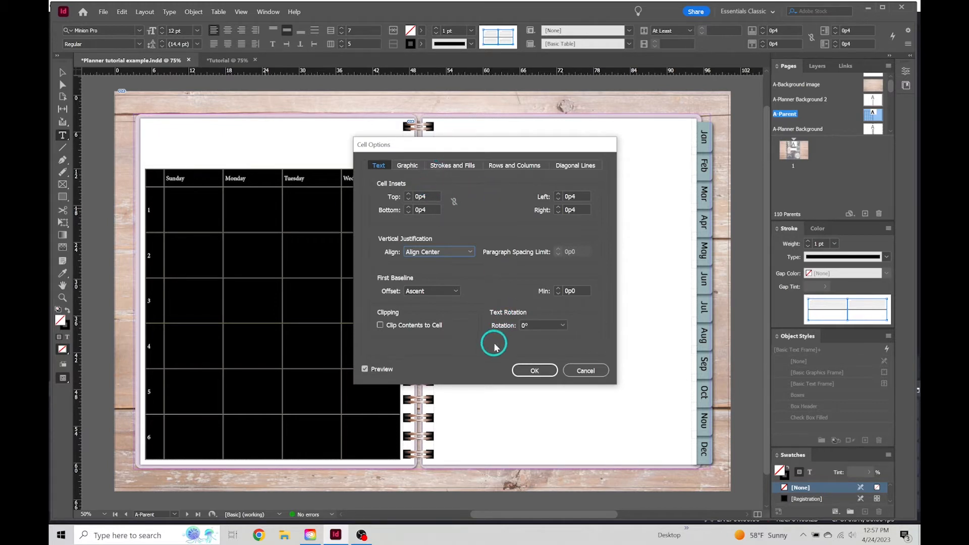
# Step: Review the graphic, stroke and fill, and row and column settings in the cell options
pyautogui.click(405, 164)
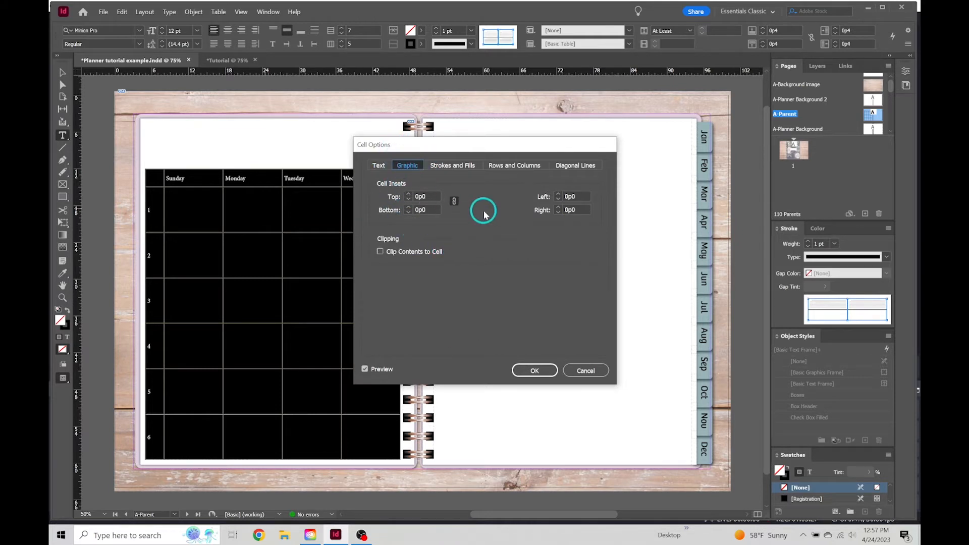
pyautogui.click(452, 166)
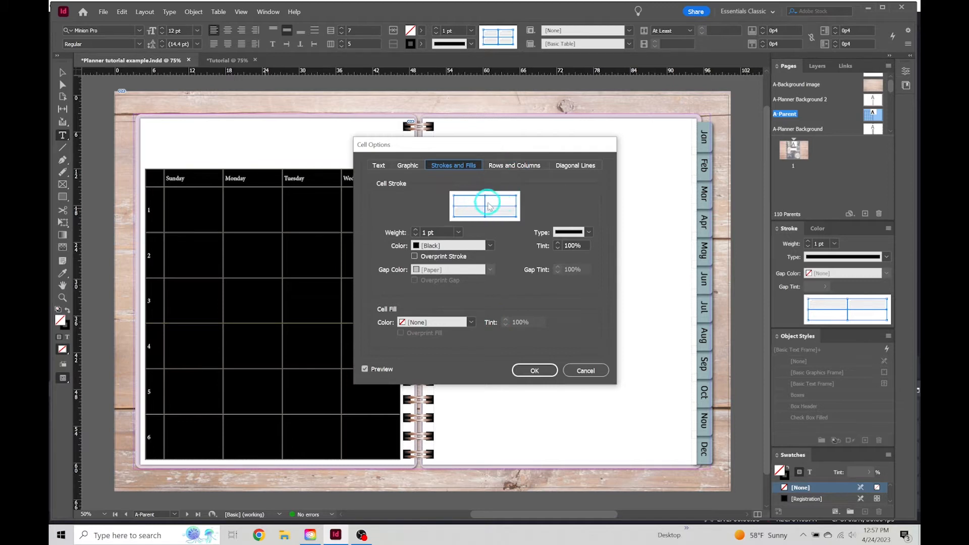
pyautogui.click(527, 167)
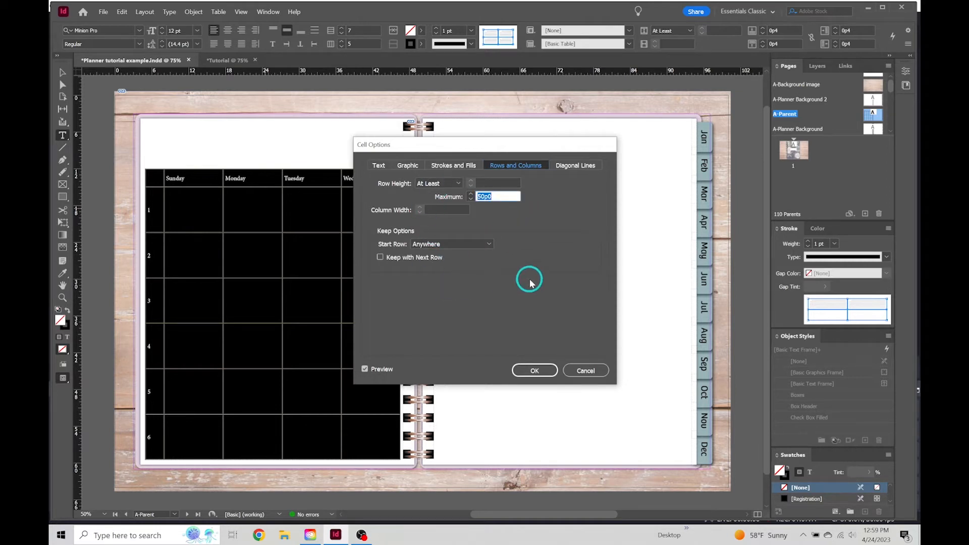
pyautogui.click(505, 164)
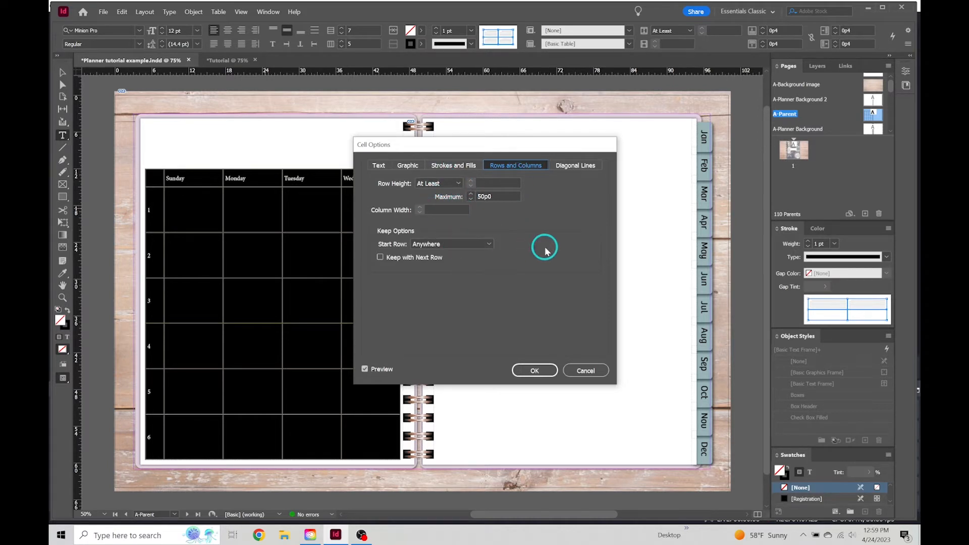
# Step: Try setting the height of all table rows to exactly 7 mm
pyautogui.click(458, 184)
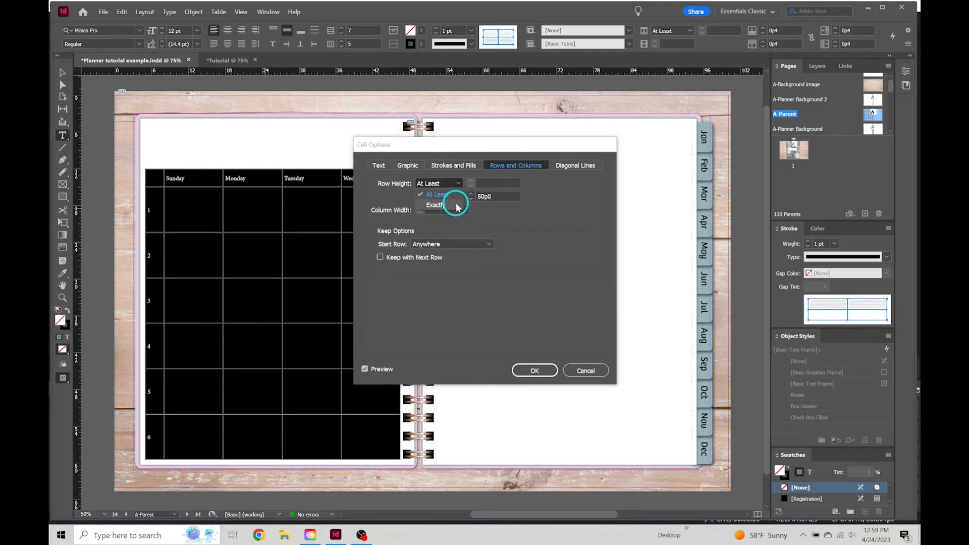
pyautogui.click(458, 205)
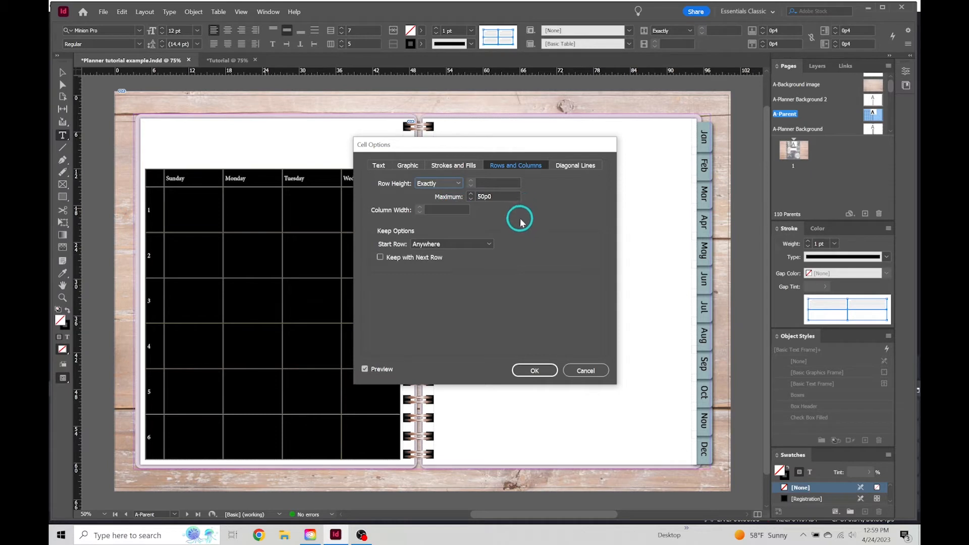
pyautogui.click(487, 183)
pyautogui.write('7mm')
pyautogui.press('Tab')
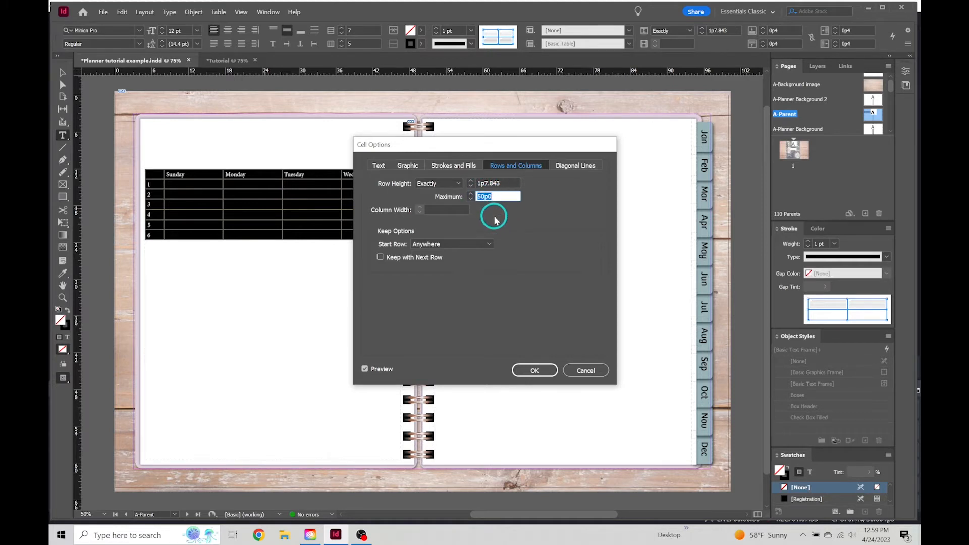
# Step: Try exact row heights of 1 in and 8 mm for the whole table, and discard the cell option changes
pyautogui.click(497, 183)
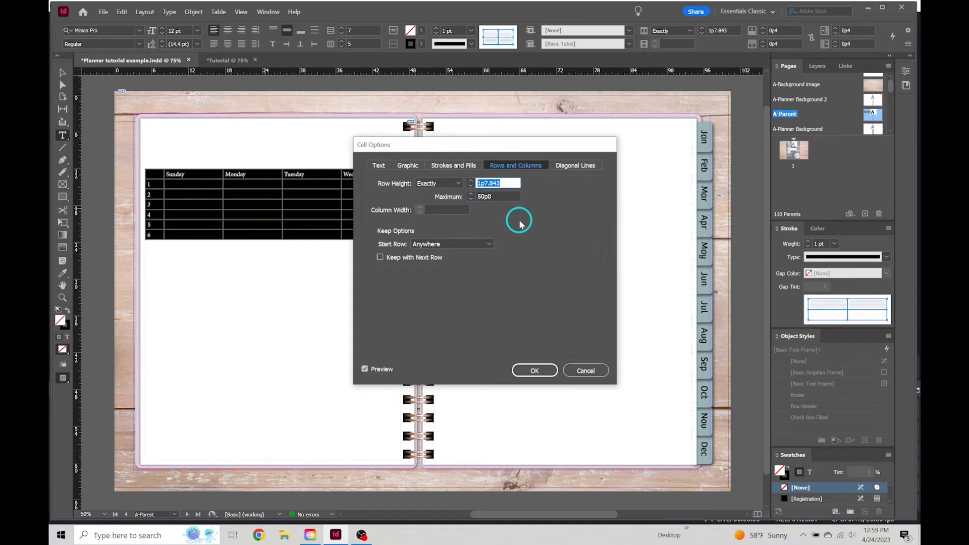
pyautogui.write('1in')
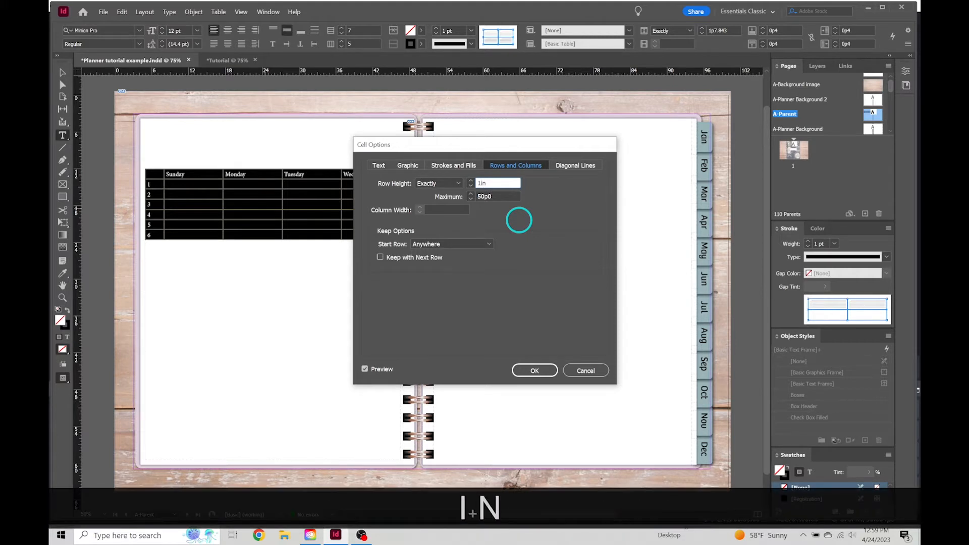
pyautogui.press('Tab')
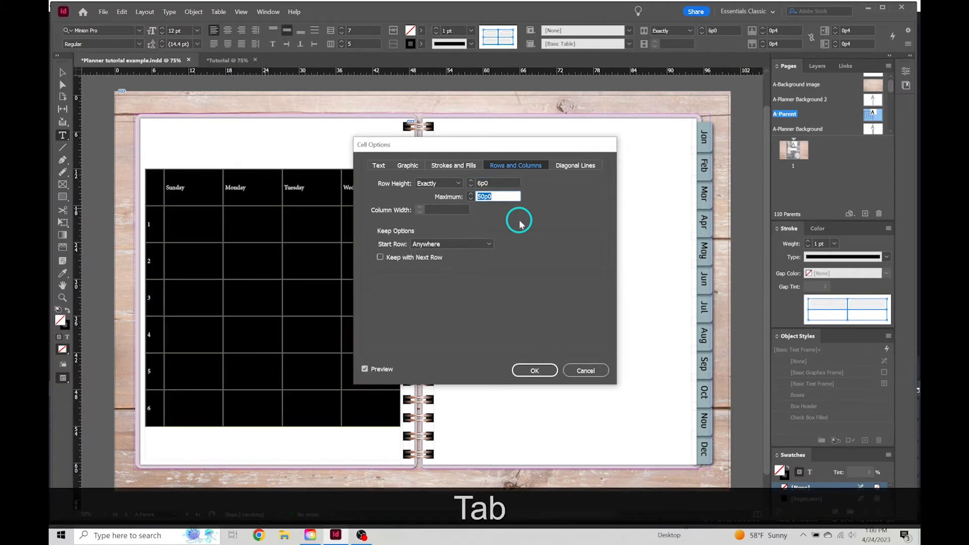
pyautogui.doubleClick(482, 183)
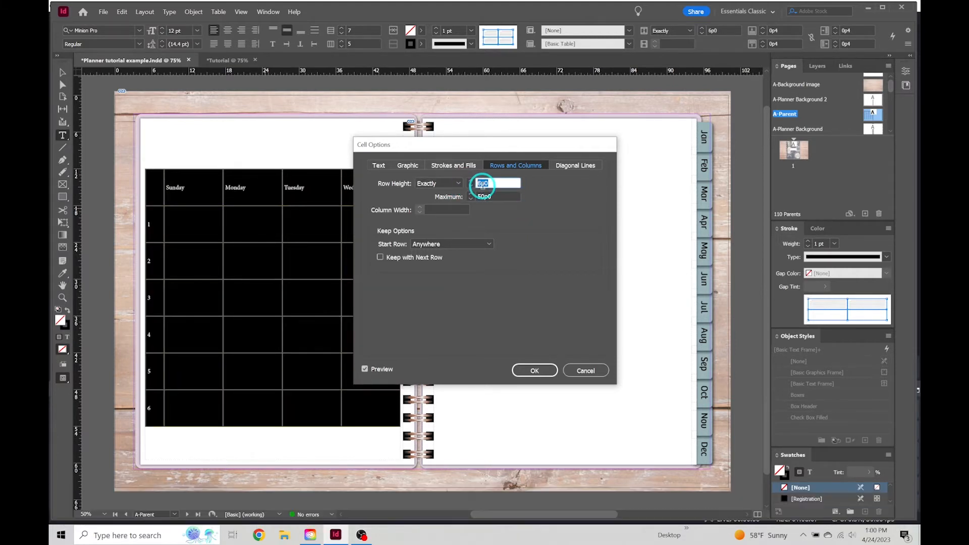
pyautogui.write('8mm')
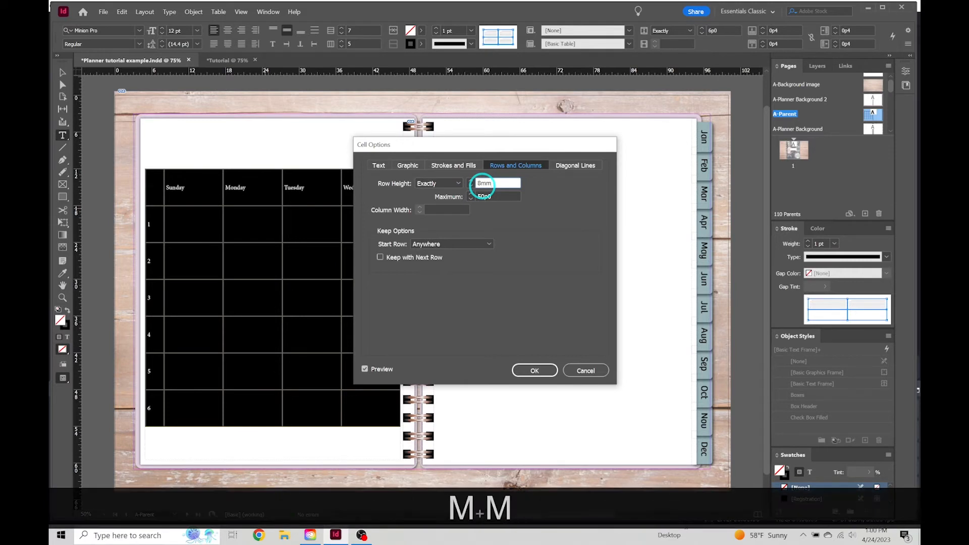
pyautogui.press('Tab')
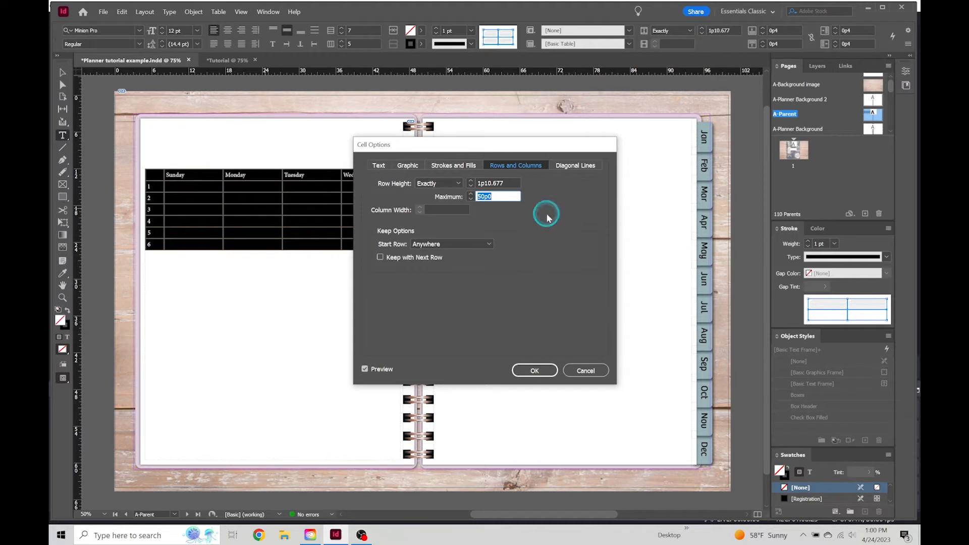
pyautogui.click(574, 165)
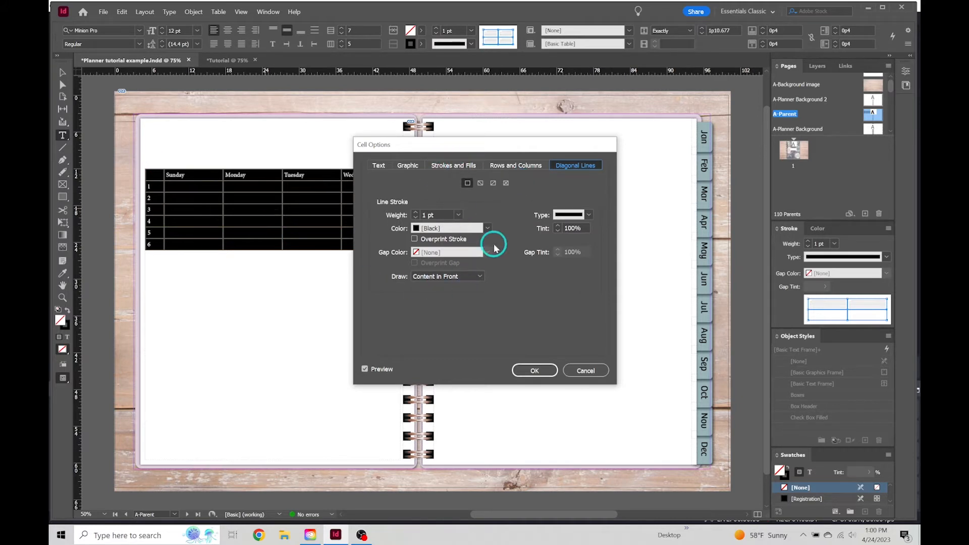
pyautogui.click(585, 370)
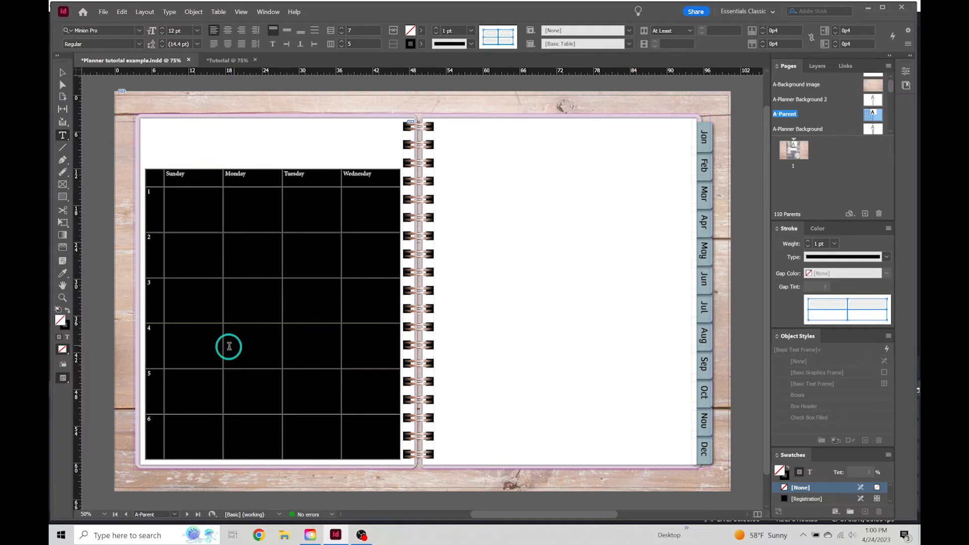
# Step: Set the Sunday to Wednesday header cells to Align Center vertically and centre their text horizontally
pyautogui.click(119, 179)
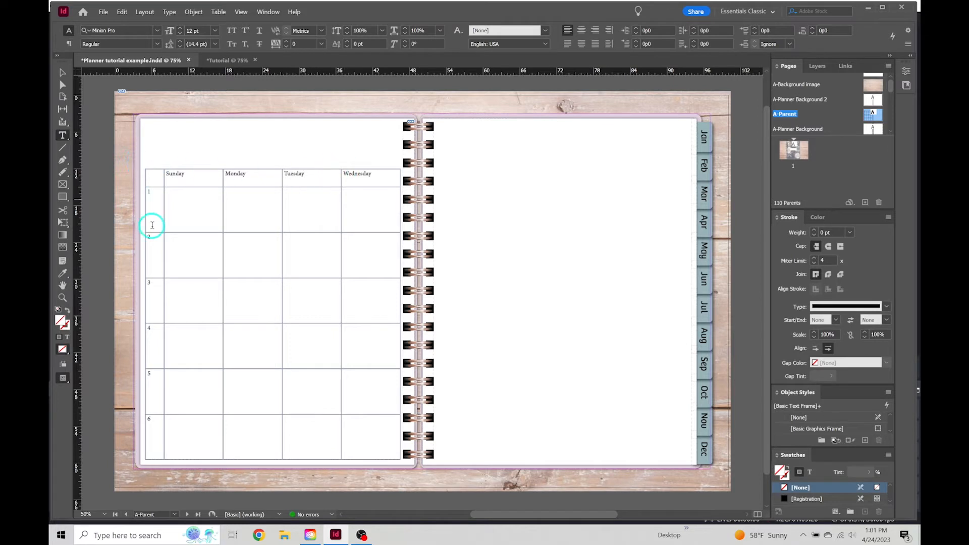
pyautogui.moveTo(168, 177); pyautogui.dragTo(374, 172)
pyautogui.rightClick(326, 176)
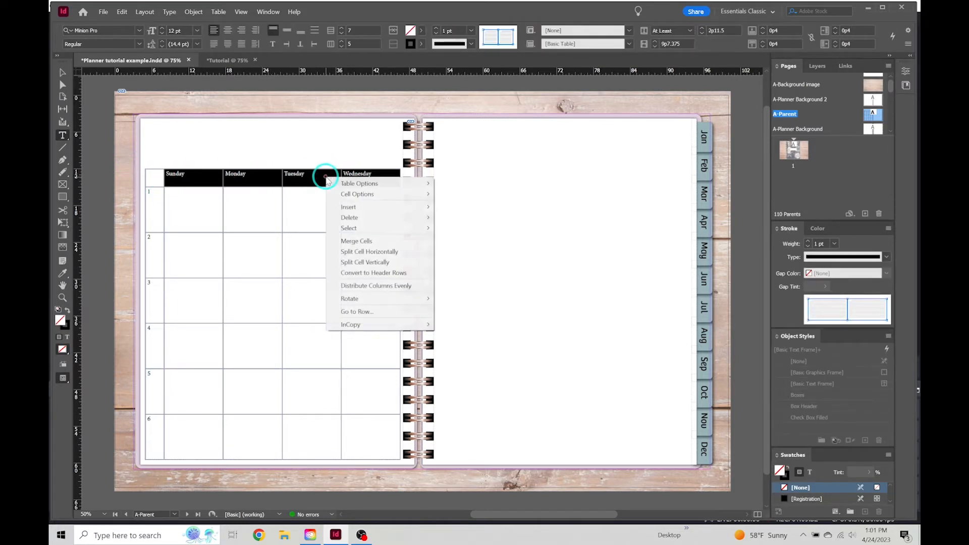
pyautogui.moveTo(420, 196)
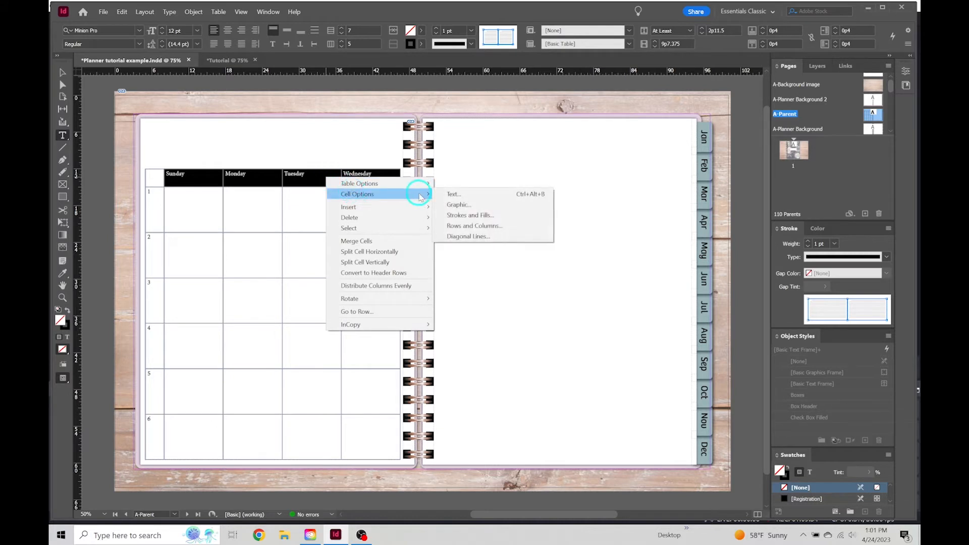
pyautogui.click(450, 194)
pyautogui.moveTo(453, 149); pyautogui.dragTo(517, 133)
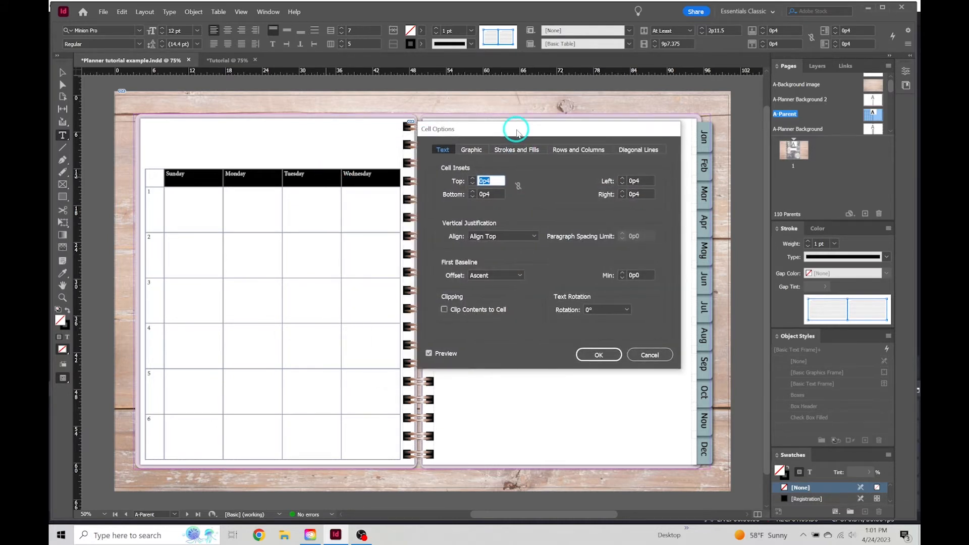
pyautogui.click(497, 236)
pyautogui.click(505, 258)
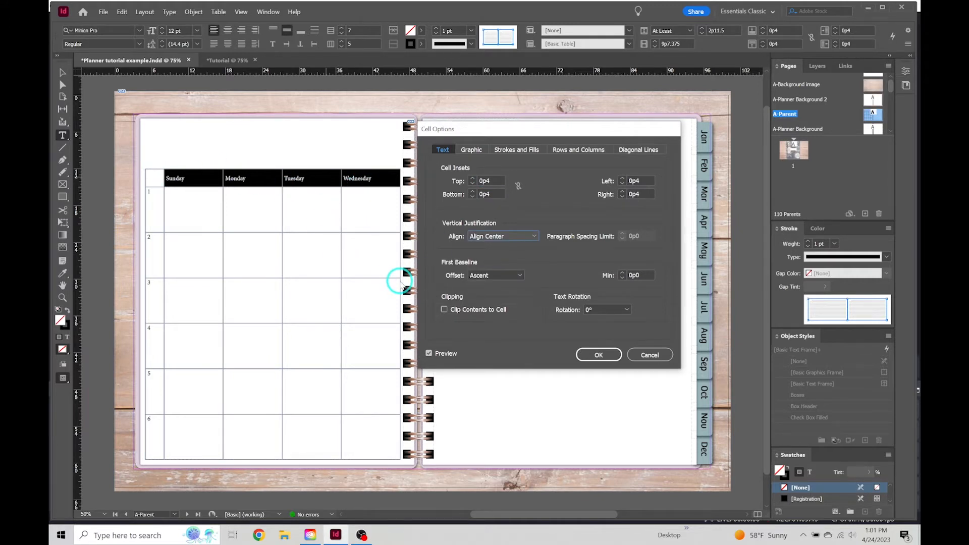
pyautogui.click(606, 353)
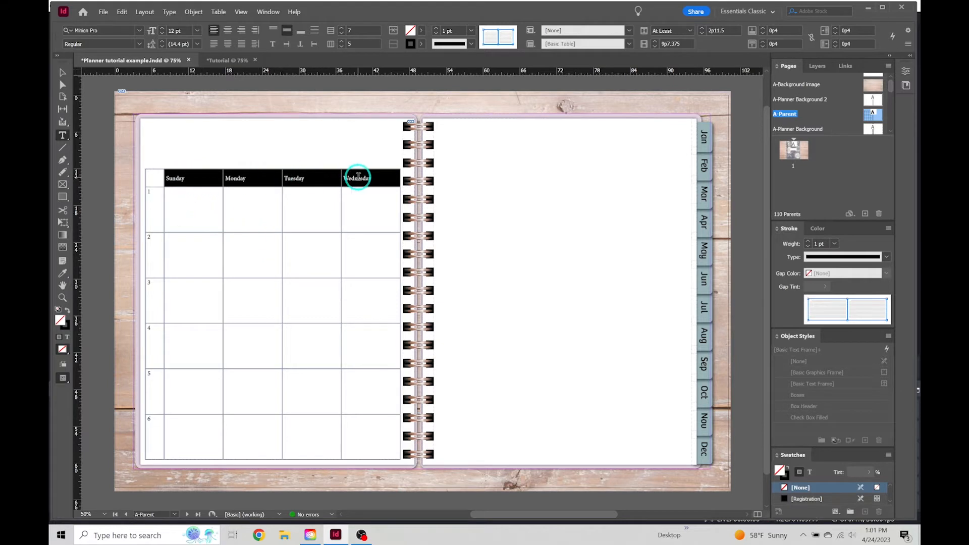
pyautogui.click(228, 30)
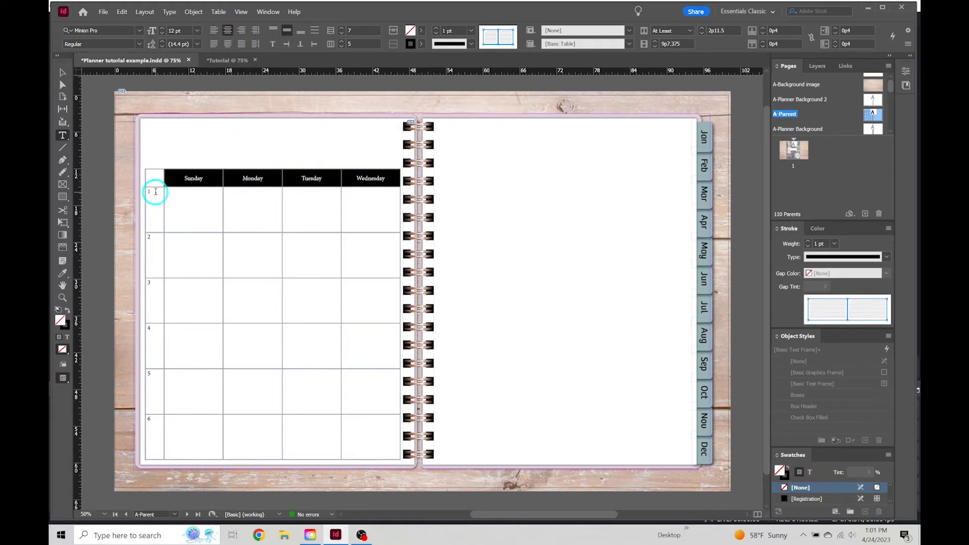
# Step: Open the vertical justification choices for the text in the first-column number cells 1 to 6
pyautogui.moveTo(215, 232)
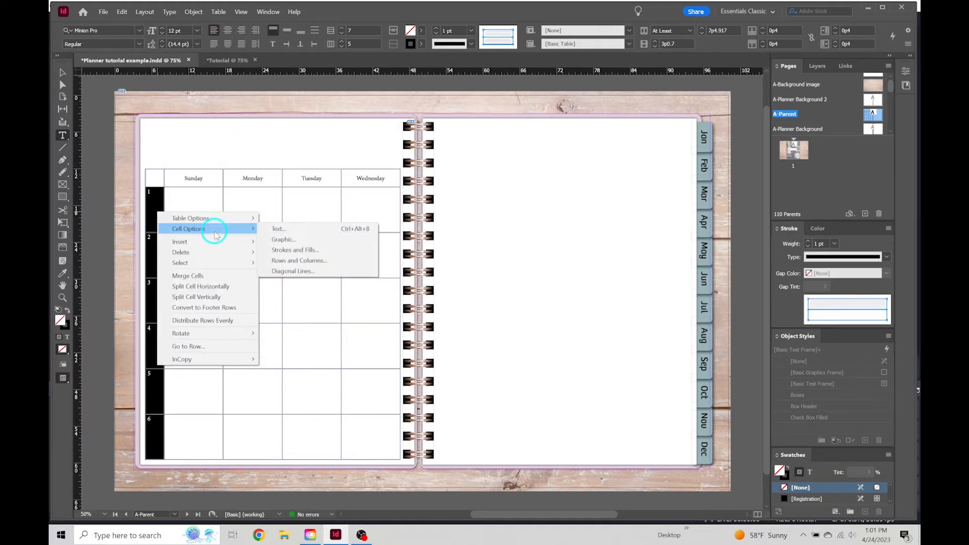
pyautogui.click(296, 230)
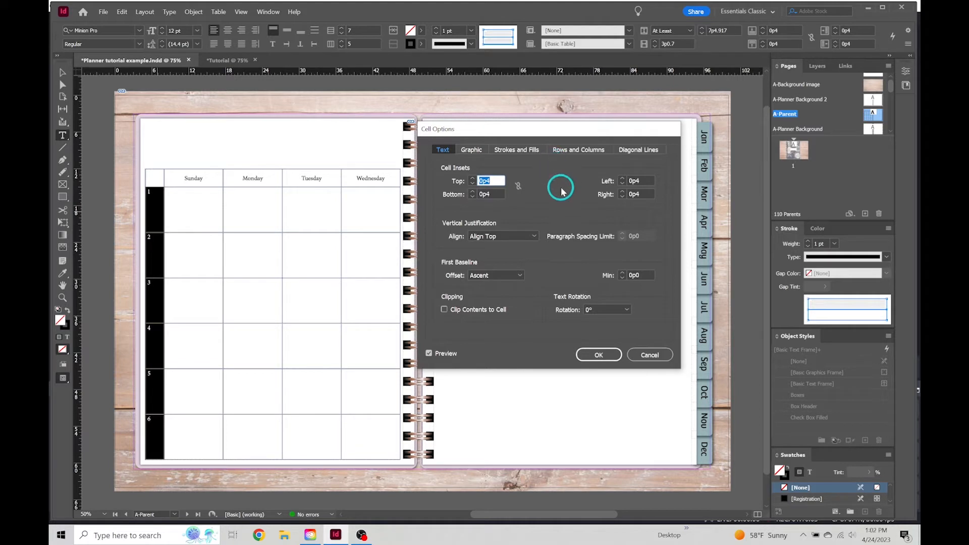
pyautogui.click(510, 236)
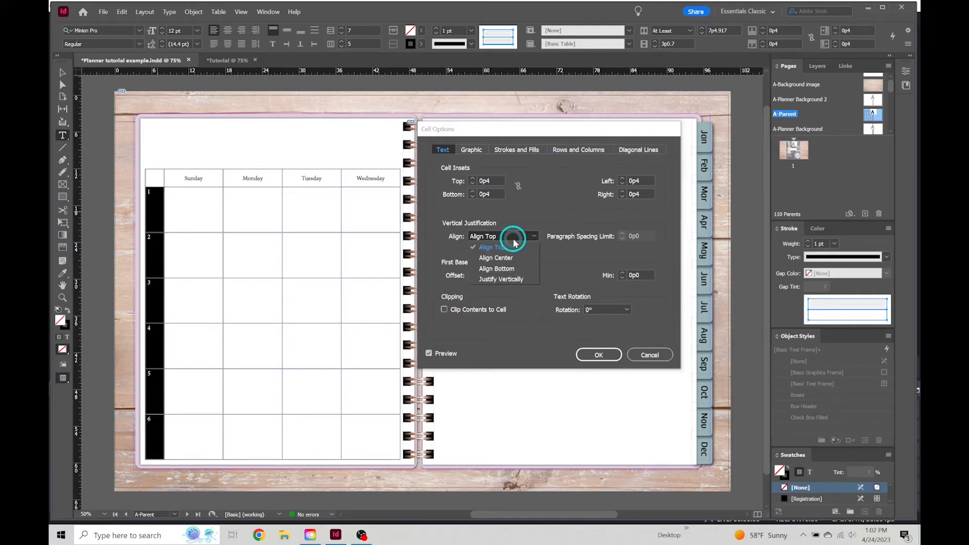
# Step: Align the row number cells 1 to 6 to the centre vertically and centre their text horizontally
pyautogui.click(521, 263)
pyautogui.click(600, 356)
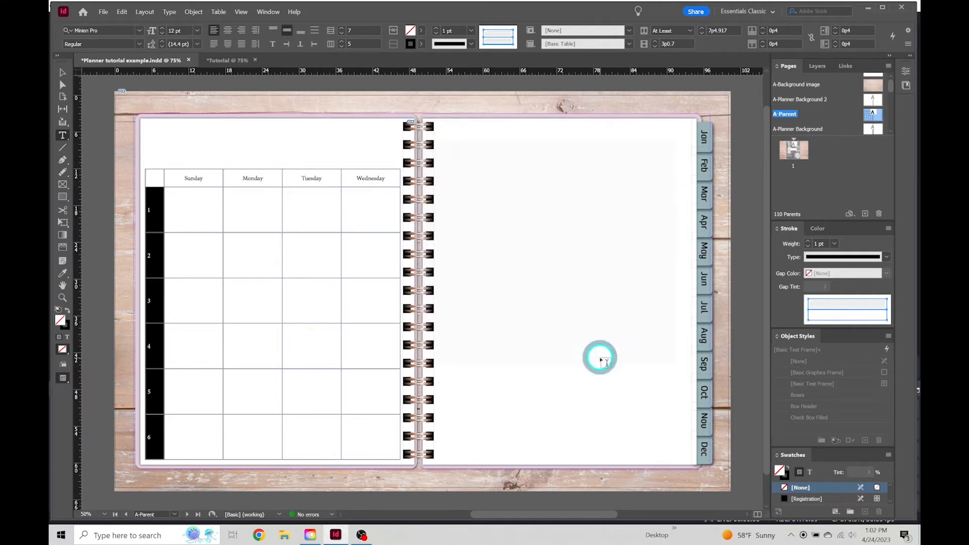
pyautogui.click(228, 31)
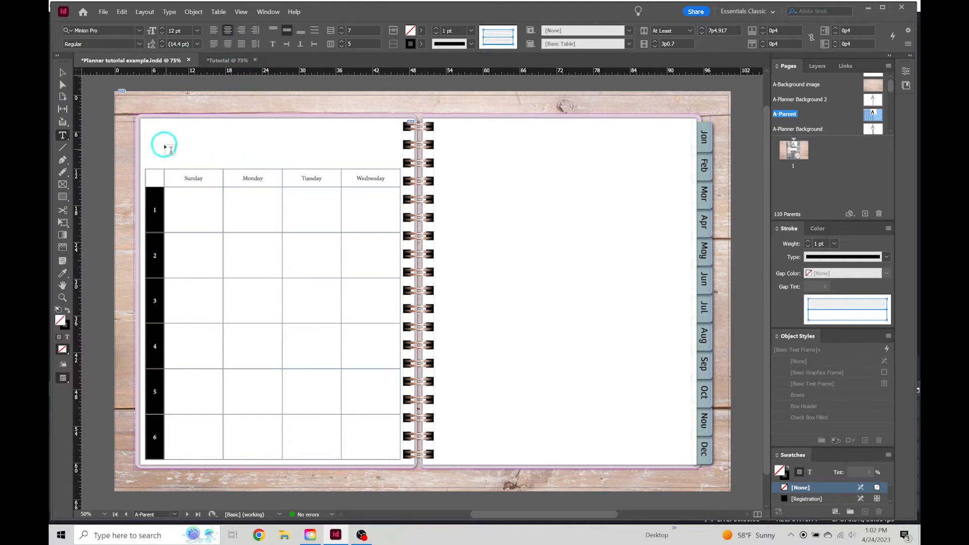
pyautogui.click(129, 124)
# Step: Set the weekday header cells from Sunday to Wednesday in Lucida Sans Typewriter at 15 pt
pyautogui.click(187, 173)
pyautogui.moveTo(182, 179); pyautogui.dragTo(356, 177)
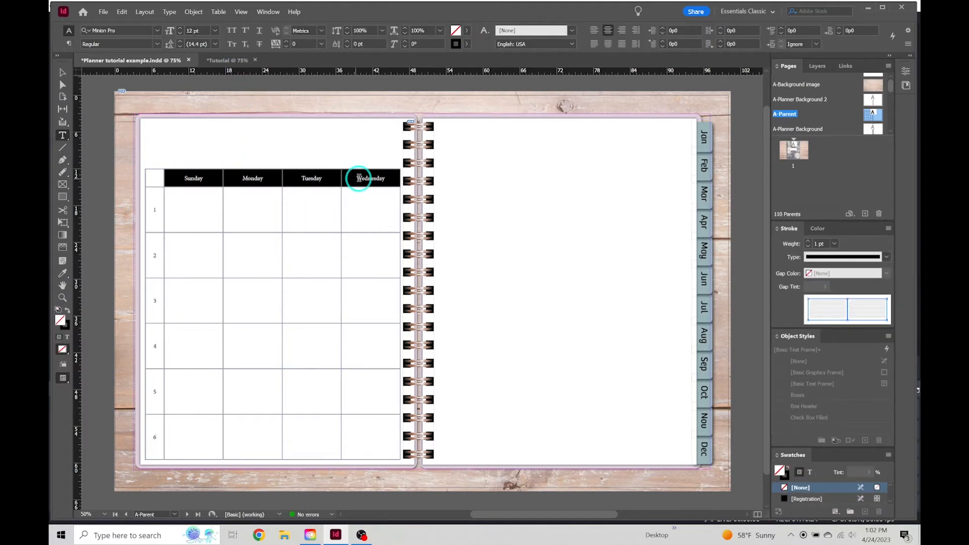
pyautogui.click(137, 31)
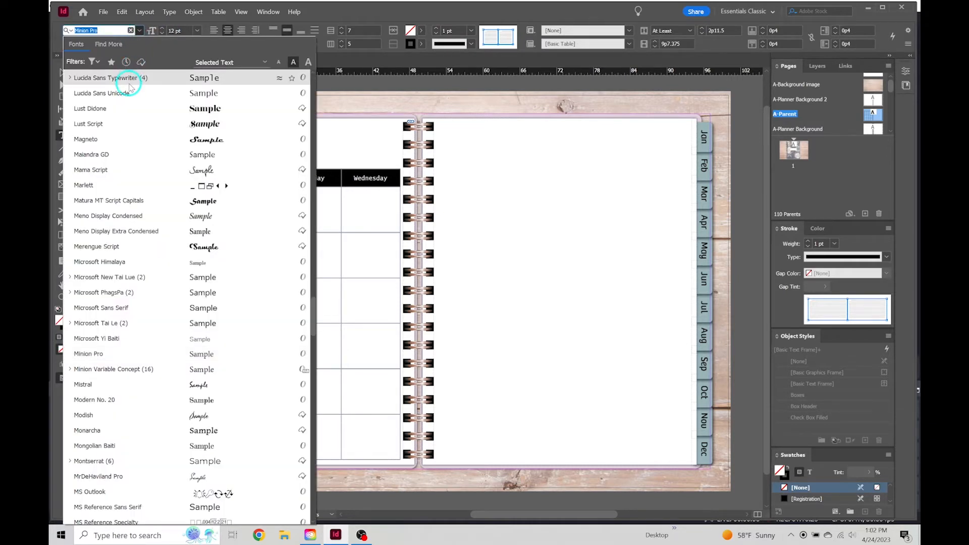
pyautogui.click(128, 82)
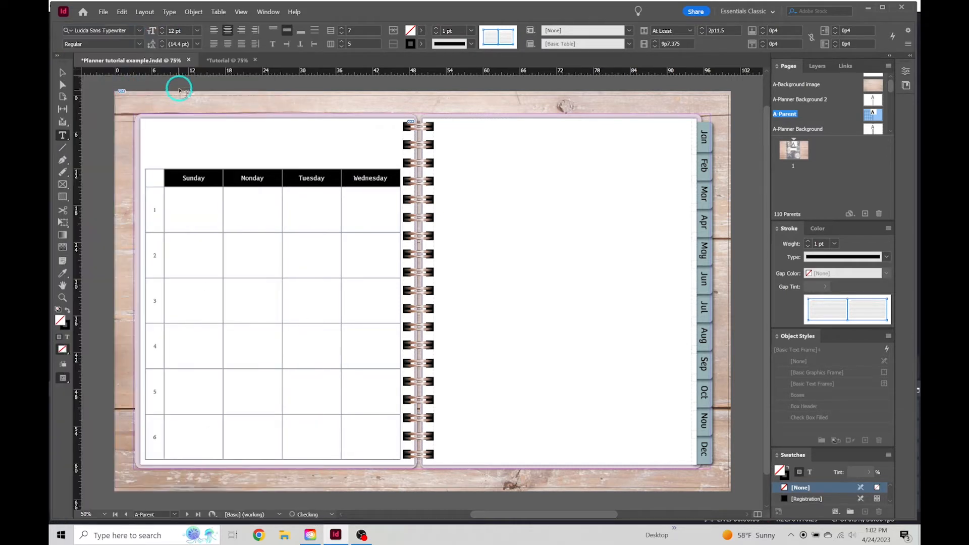
pyautogui.click(162, 29)
pyautogui.click(162, 28)
pyautogui.click(162, 28)
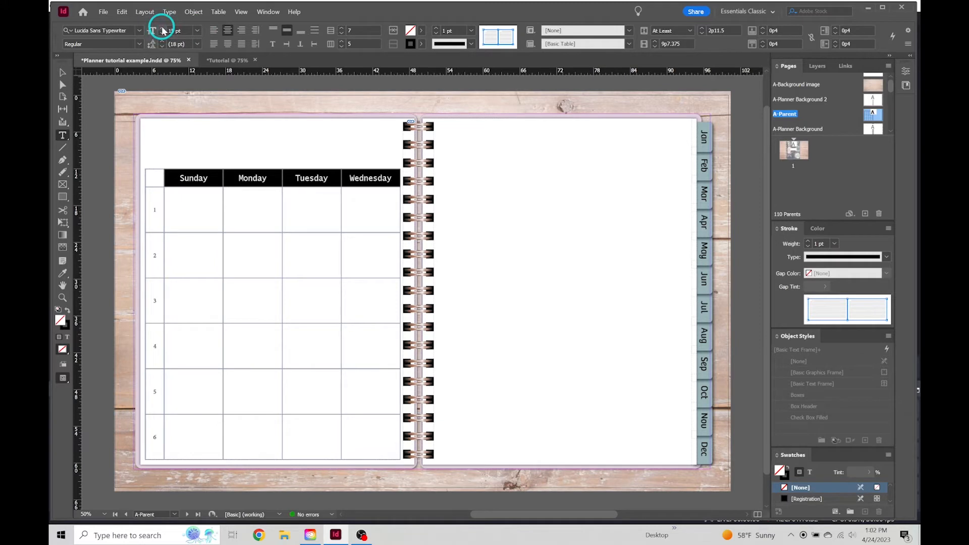
# Step: Set the row numbers 1 to 6 in Lucida Sans Typewriter at 20 pt
pyautogui.click(152, 211)
pyautogui.moveTo(152, 209); pyautogui.dragTo(147, 426)
pyautogui.click(139, 30)
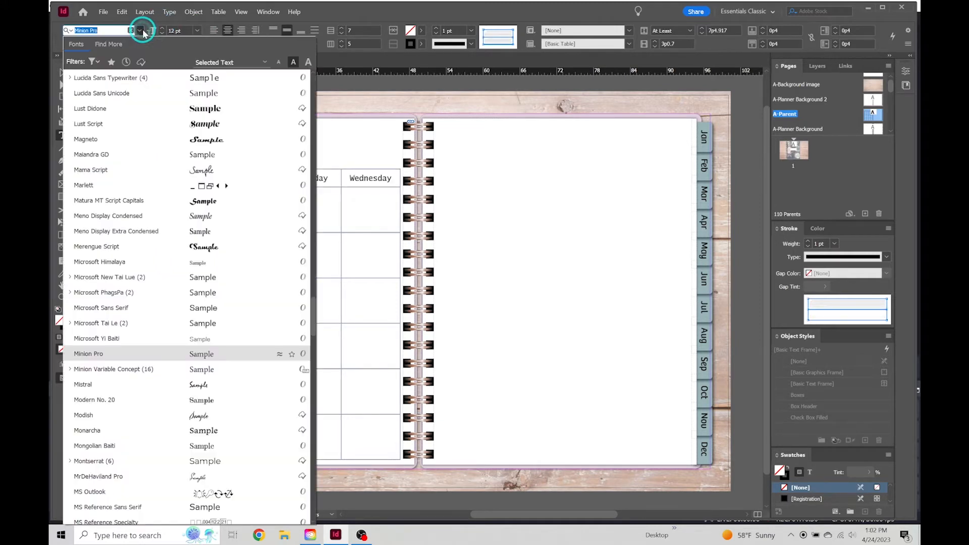
pyautogui.click(133, 80)
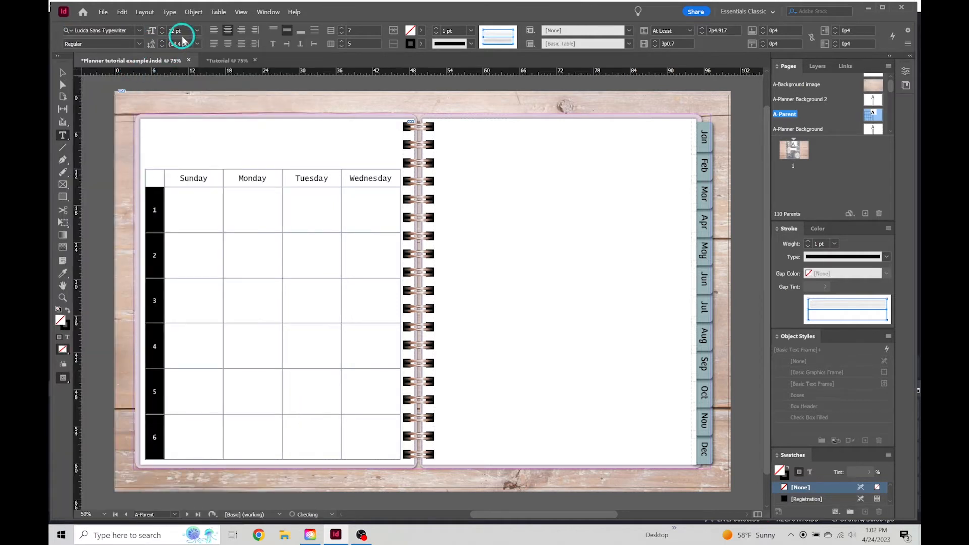
pyautogui.click(161, 29)
pyautogui.click(162, 28)
pyautogui.click(63, 72)
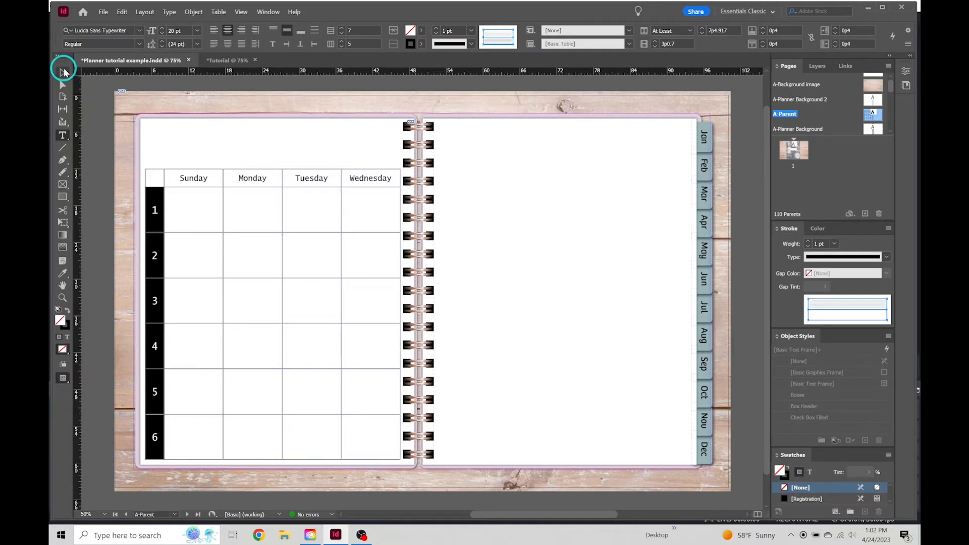
pyautogui.click(134, 222)
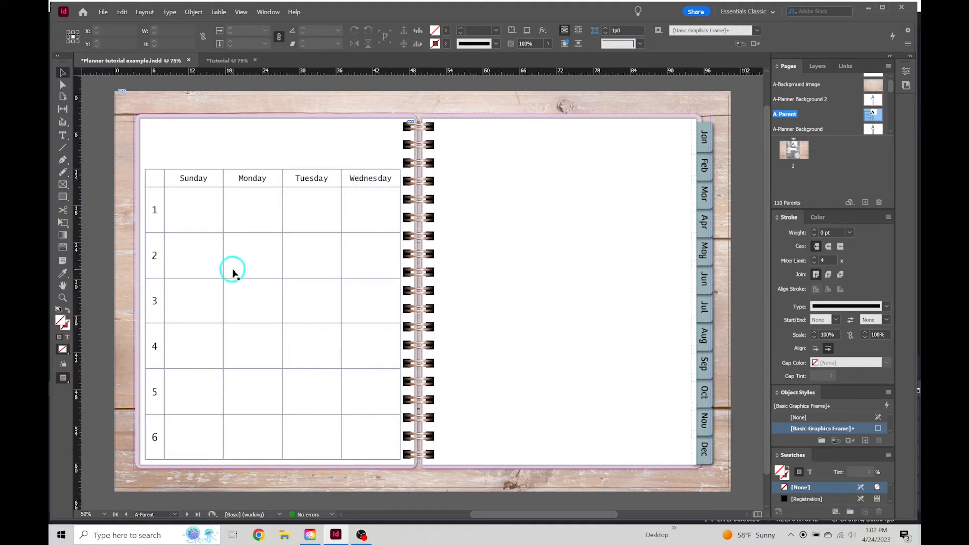
# Step: Set only the top and left borders of the table's empty corner cell to 0 pt and check the result in Preview mode
pyautogui.doubleClick(157, 179)
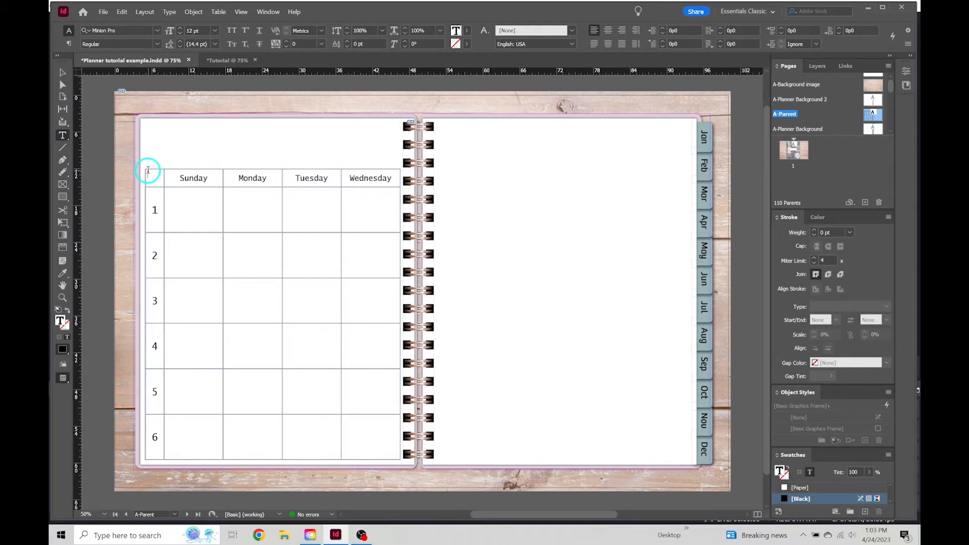
pyautogui.press('Escape')
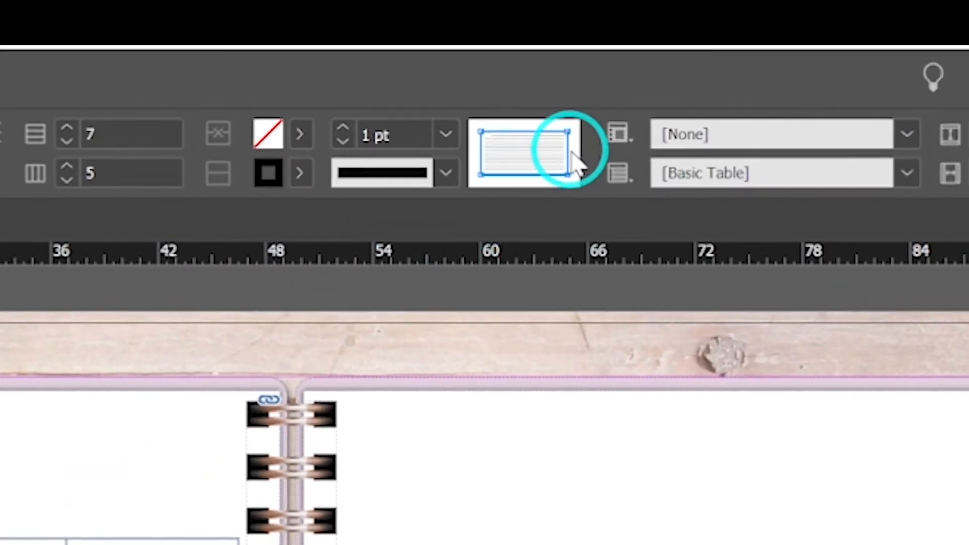
pyautogui.click(557, 176)
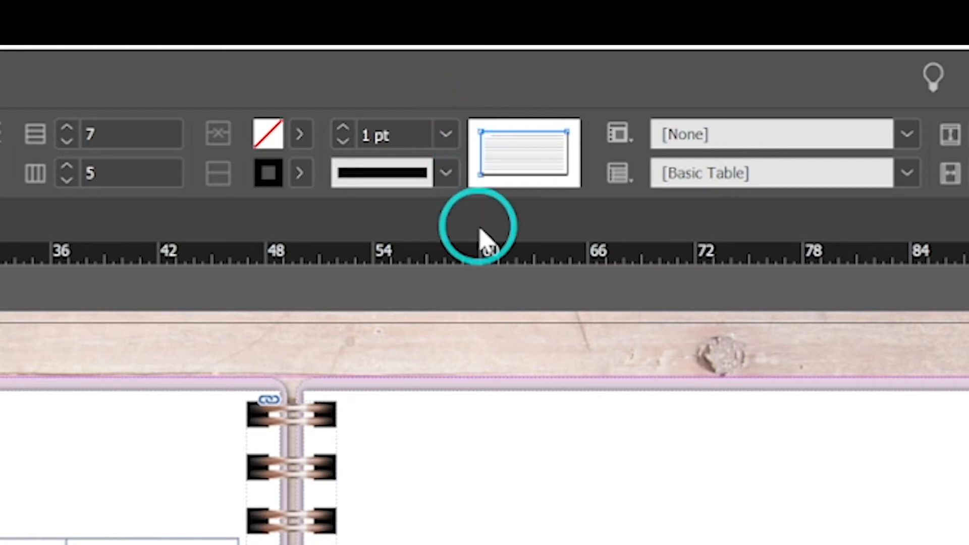
pyautogui.click(451, 135)
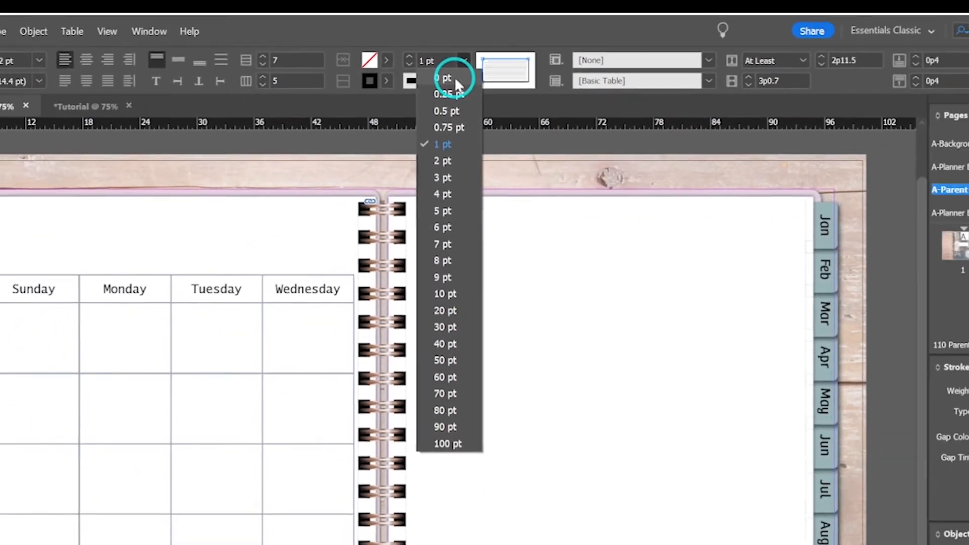
pyautogui.click(439, 133)
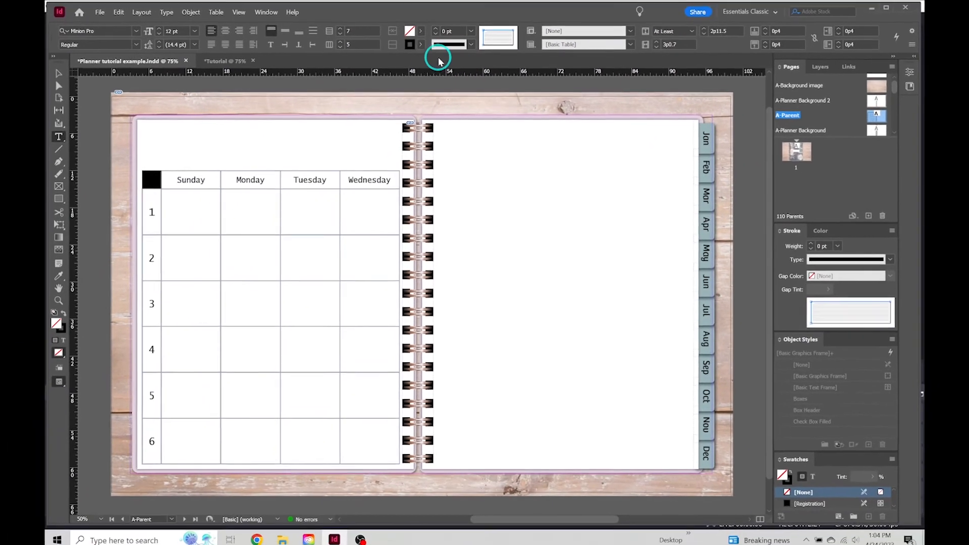
pyautogui.click(421, 45)
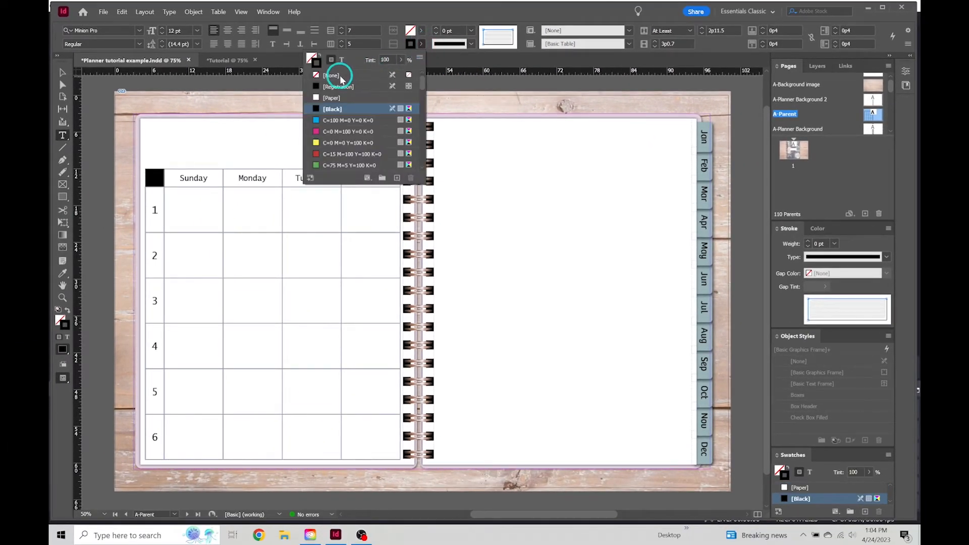
pyautogui.click(473, 62)
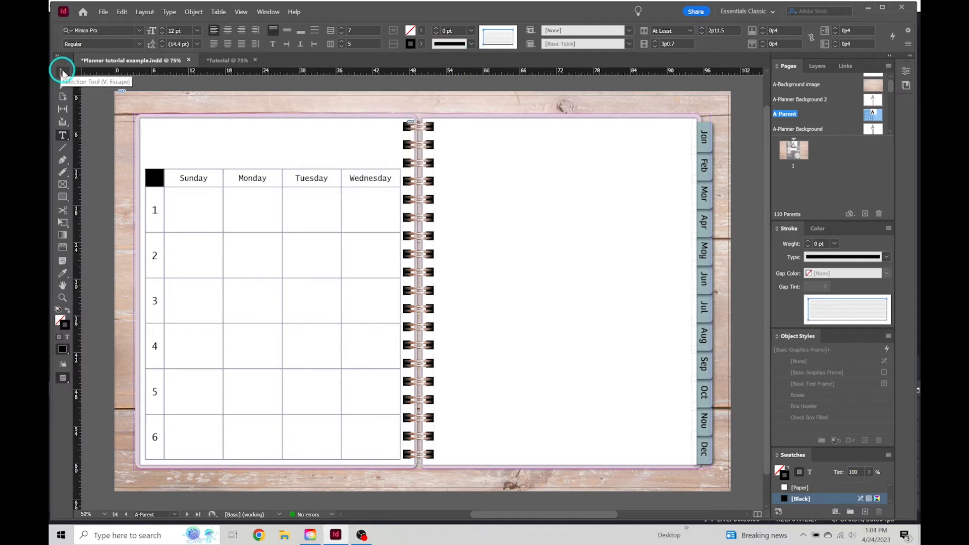
pyautogui.click(62, 73)
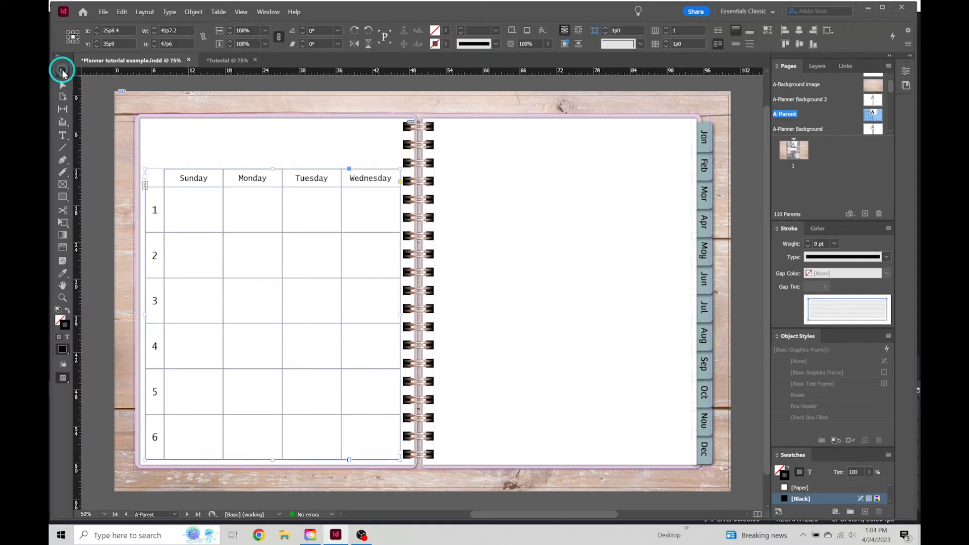
pyautogui.click(109, 151)
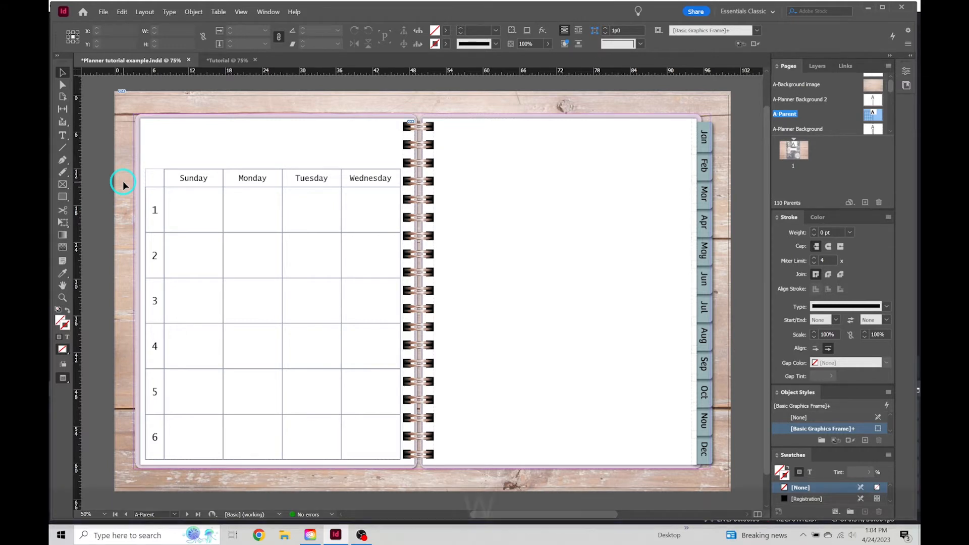
pyautogui.press('w')
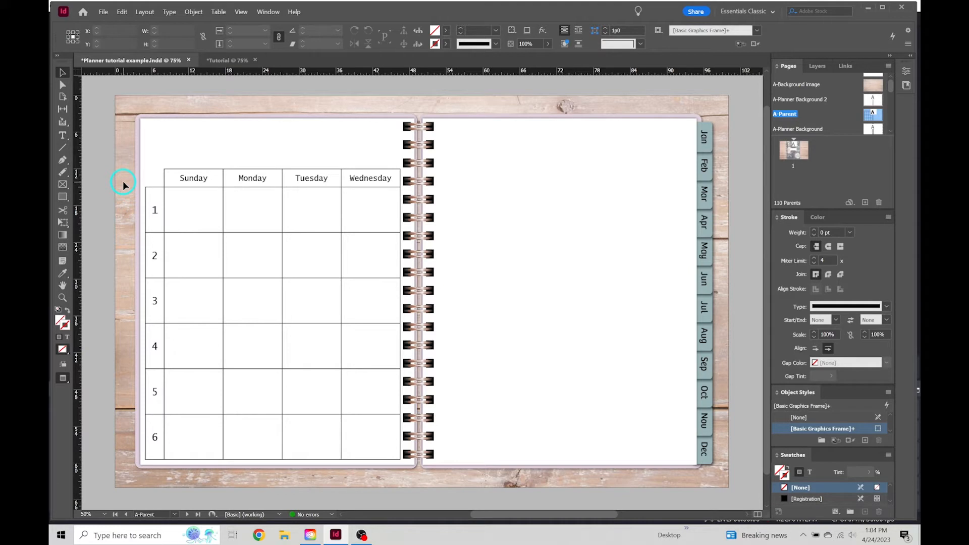
pyautogui.press('w')
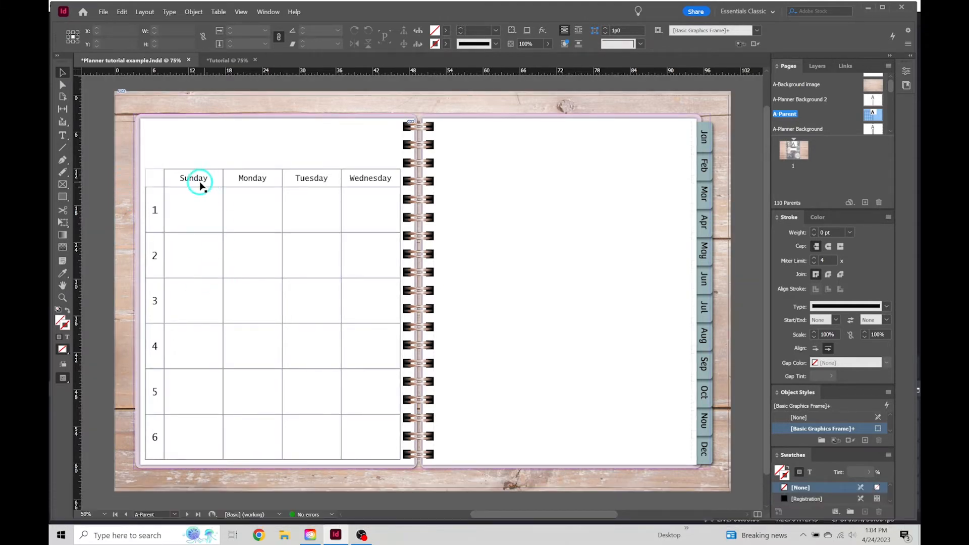
# Step: Set only the inner vertical borders between the Sunday to Wednesday header cells to 0 pt
pyautogui.doubleClick(177, 178)
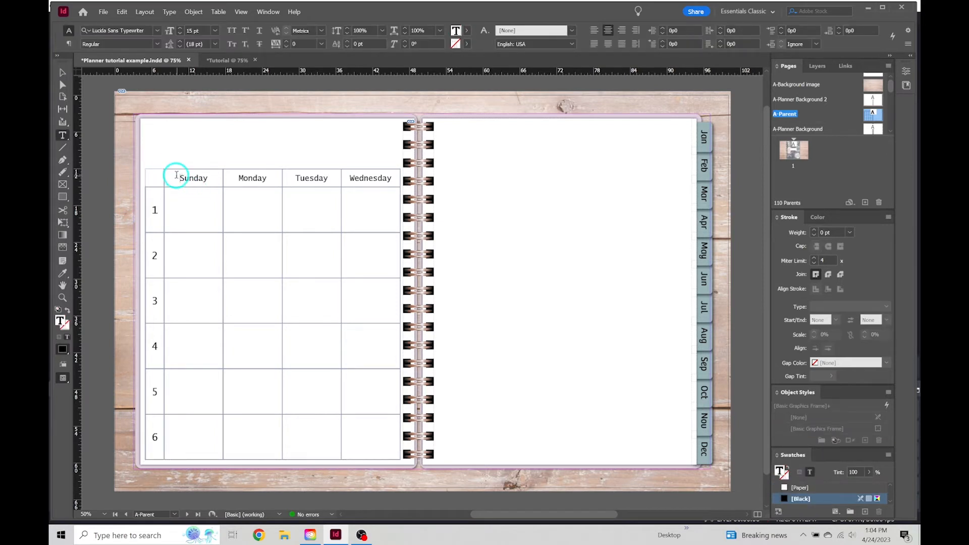
pyautogui.moveTo(175, 172); pyautogui.dragTo(541, 94)
pyautogui.click(502, 34)
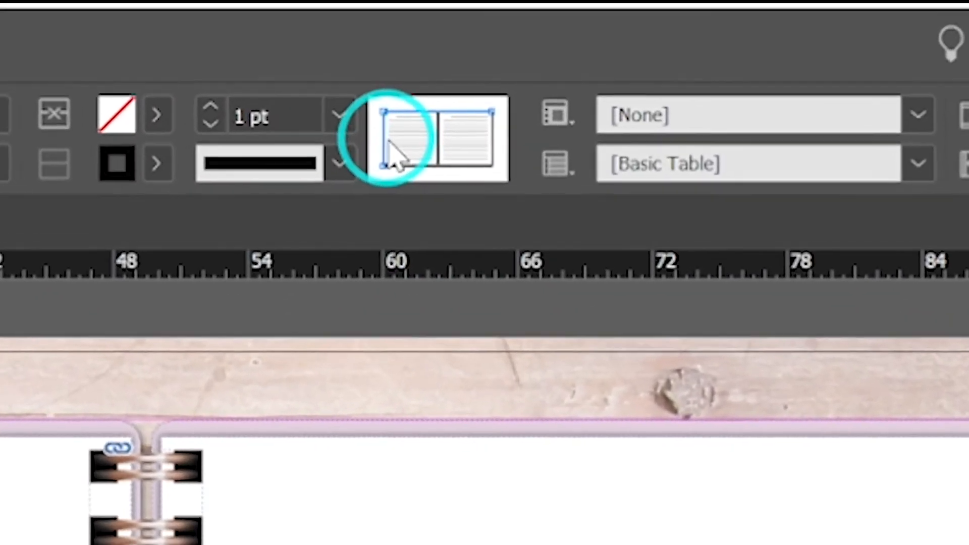
pyautogui.click(407, 120)
pyautogui.click(431, 93)
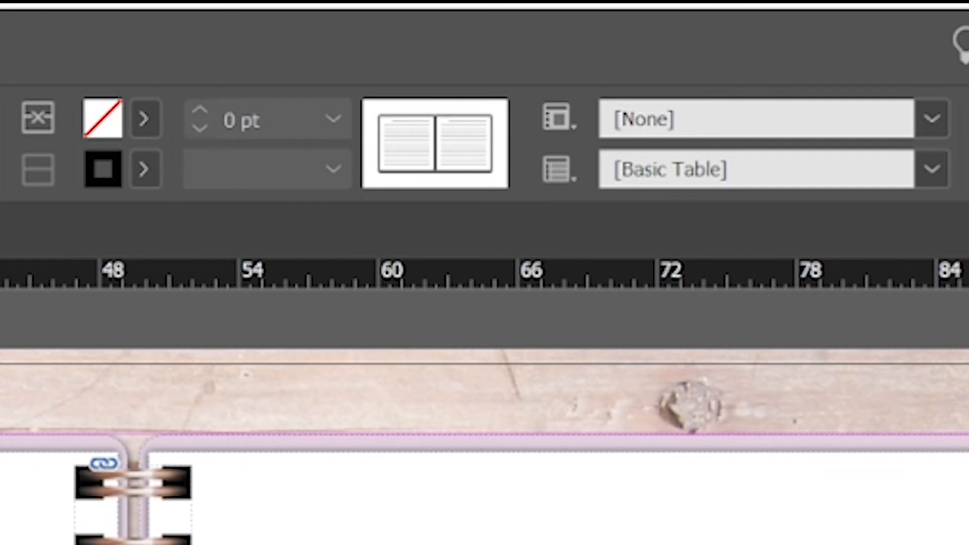
pyautogui.click(436, 146)
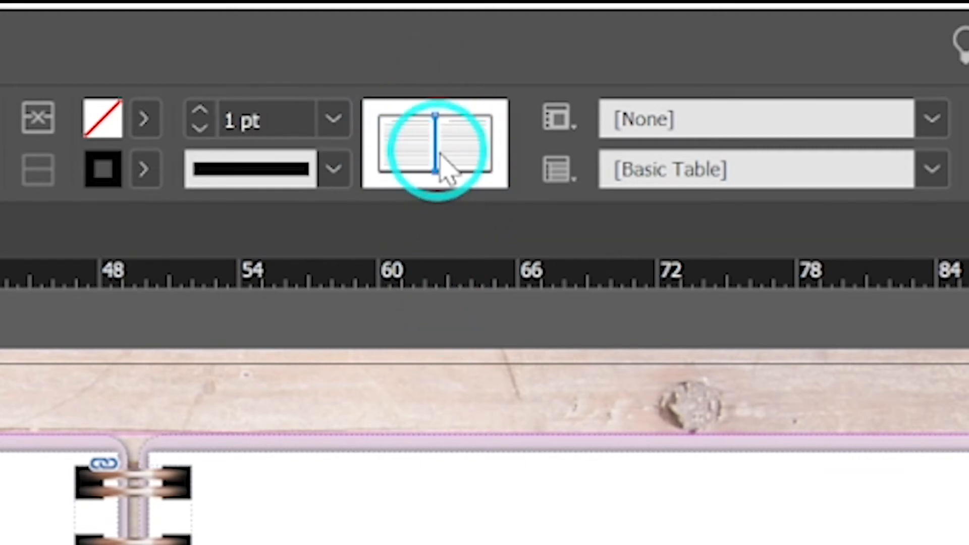
pyautogui.click(334, 120)
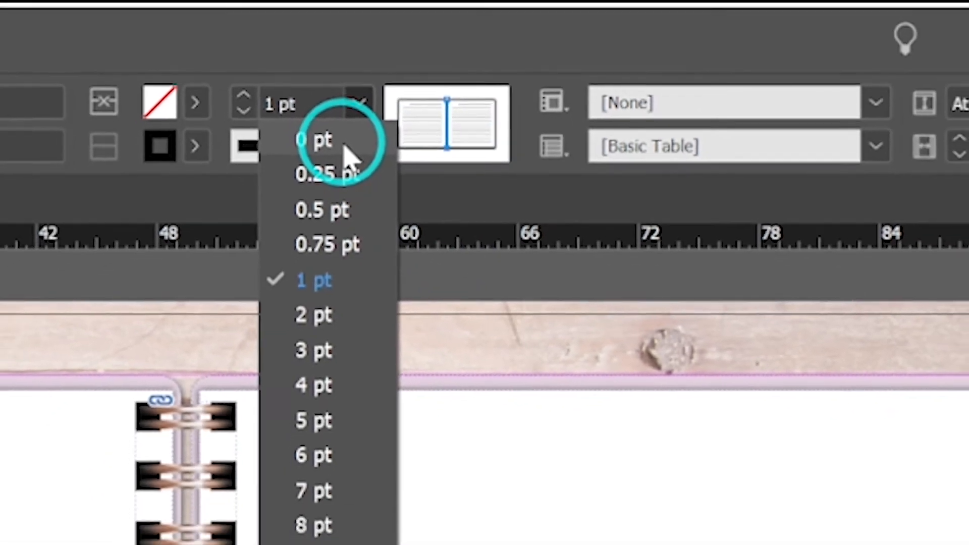
pyautogui.click(342, 142)
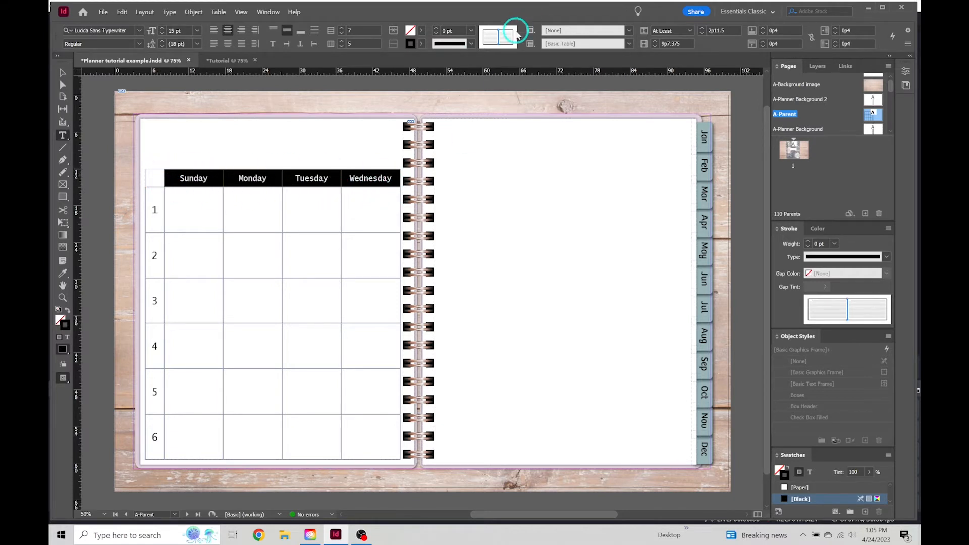
# Step: Limit the stroke settings to the outer borders of the weekday header cells and colour them magenta C=0 M=100 Y=0 K=0
pyautogui.click(499, 36)
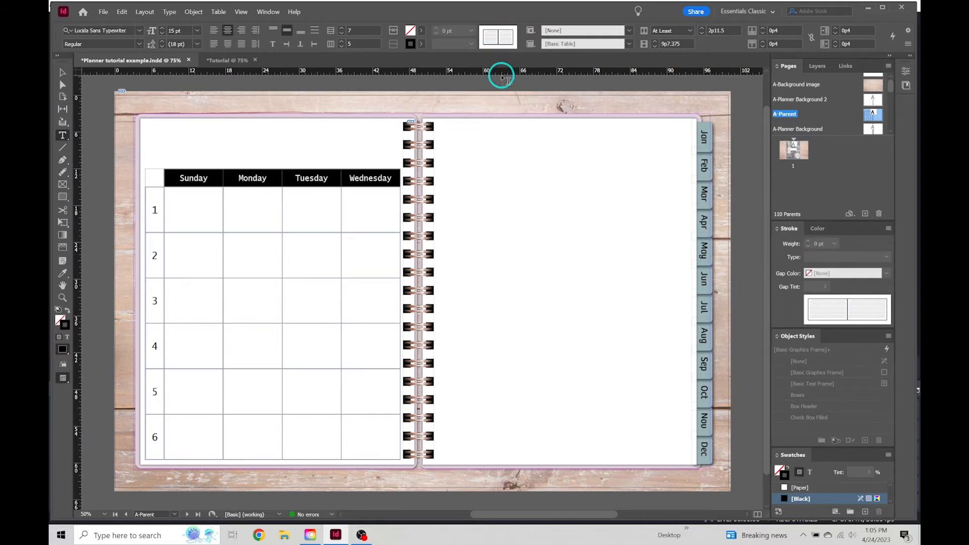
pyautogui.click(490, 35)
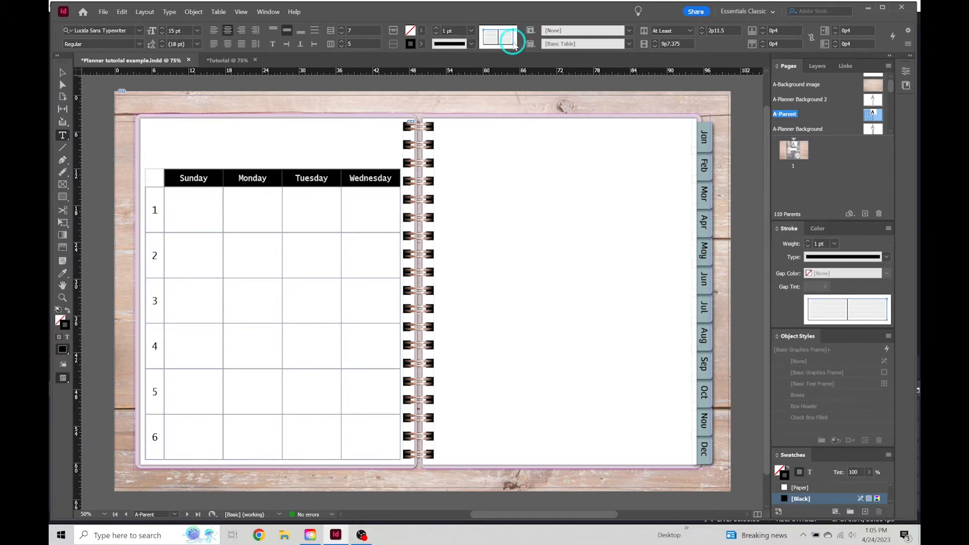
pyautogui.click(513, 41)
pyautogui.click(483, 41)
pyautogui.click(471, 44)
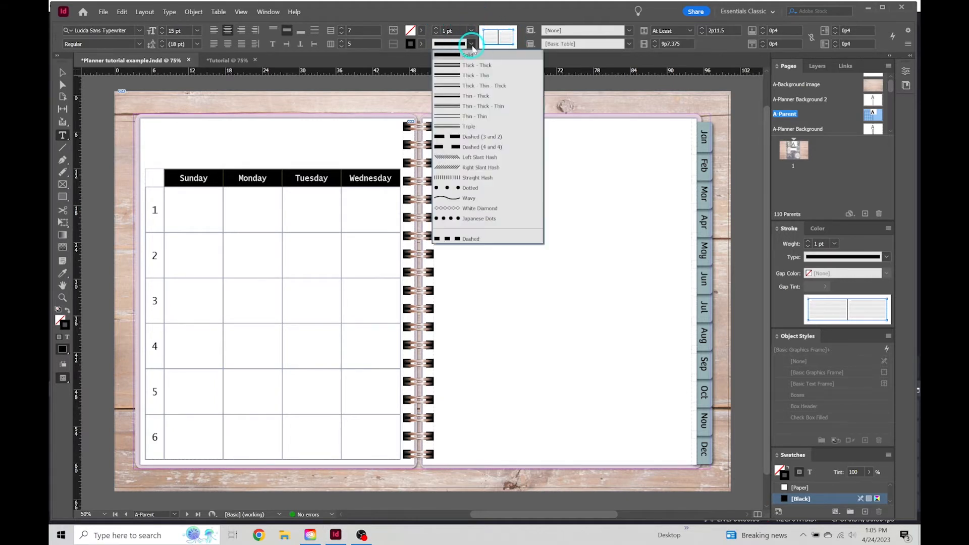
pyautogui.click(472, 44)
pyautogui.click(422, 44)
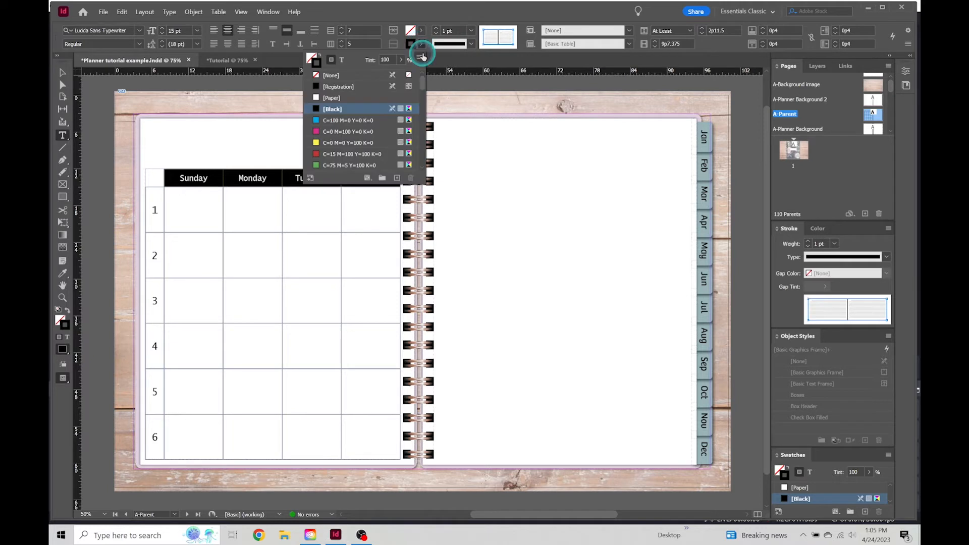
pyautogui.click(321, 131)
# Step: Apply the Right Slant Hash stroke type to the weekday header's outer borders and inspect them up close in Preview mode
pyautogui.click(471, 44)
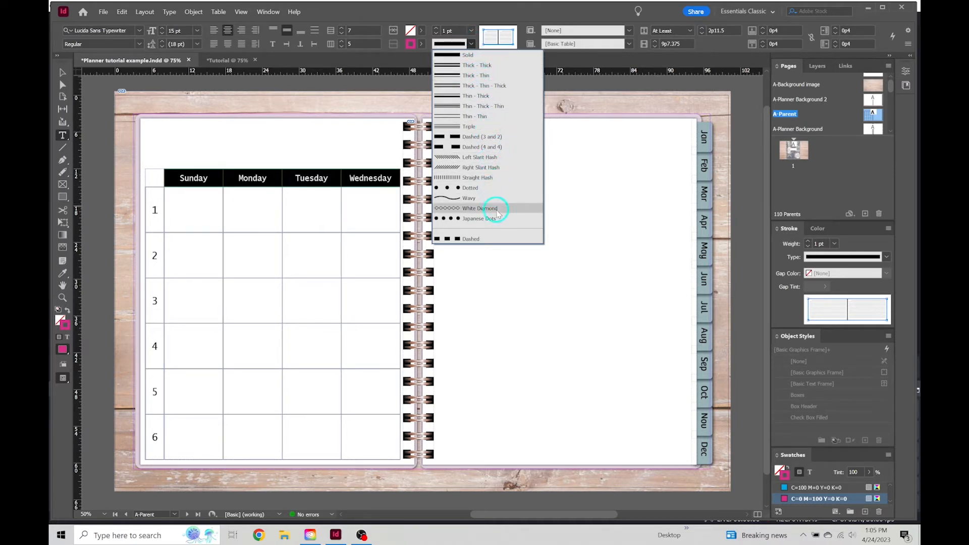
pyautogui.click(493, 167)
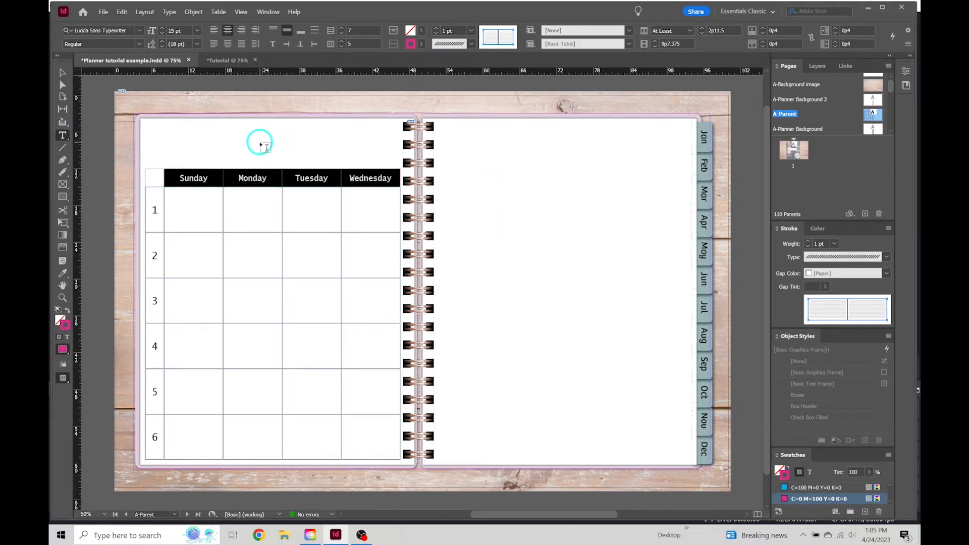
pyautogui.click(60, 73)
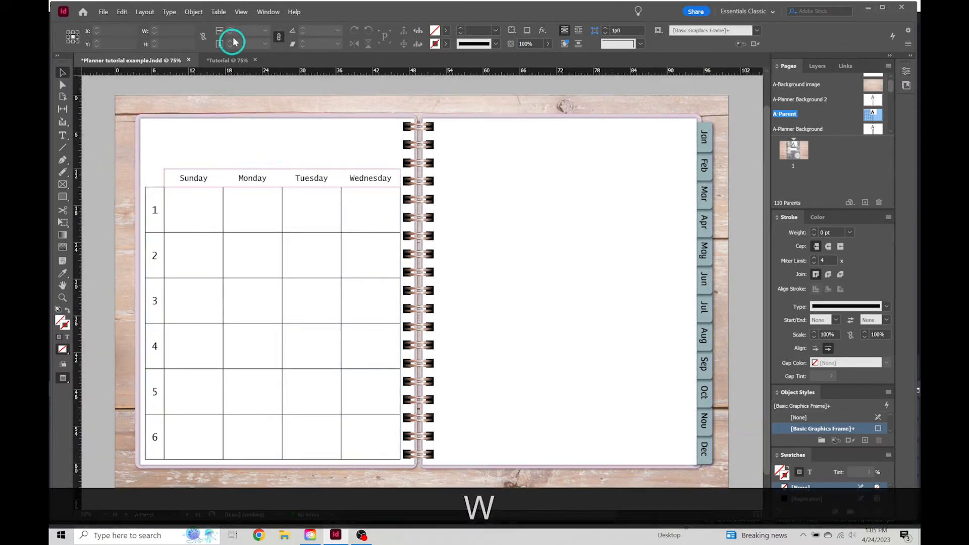
pyautogui.keyDown('alt'); pyautogui.scroll(2, 249, 164); pyautogui.keyUp('alt')
pyautogui.keyDown('alt'); pyautogui.scroll(6, 249, 164); pyautogui.keyUp('alt')
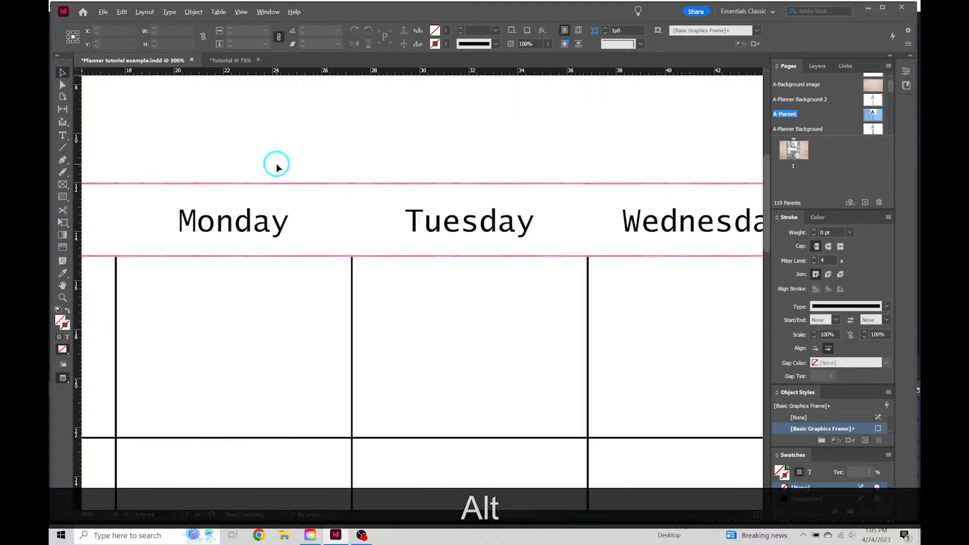
pyautogui.keyDown('alt'); pyautogui.scroll(-7, 278, 166); pyautogui.keyUp('alt')
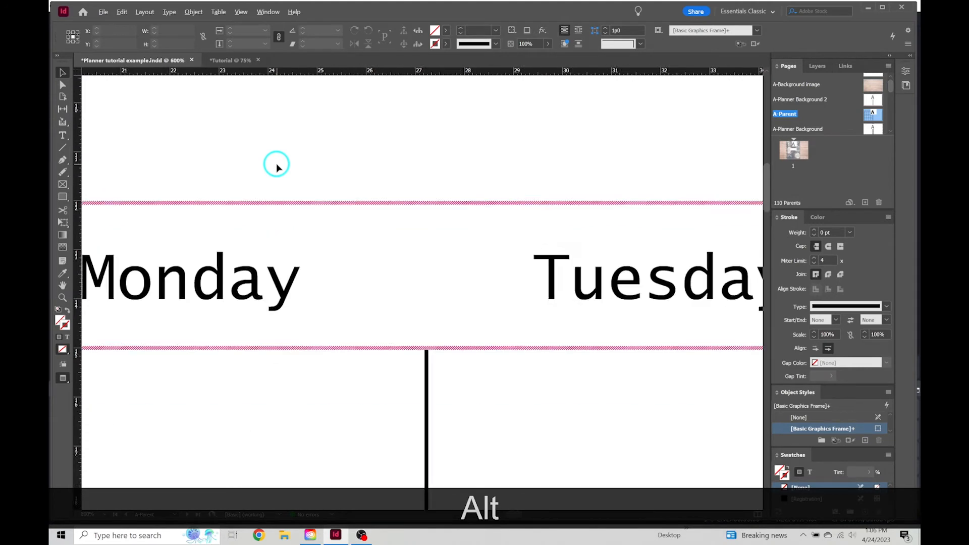
pyautogui.keyDown('alt'); pyautogui.scroll(-1, 277, 167); pyautogui.keyUp('alt')
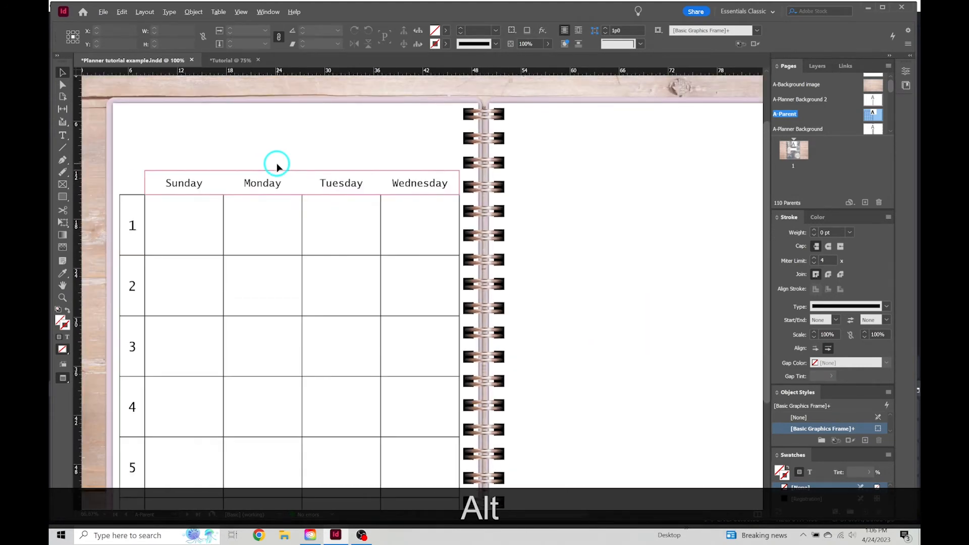
pyautogui.click(308, 175)
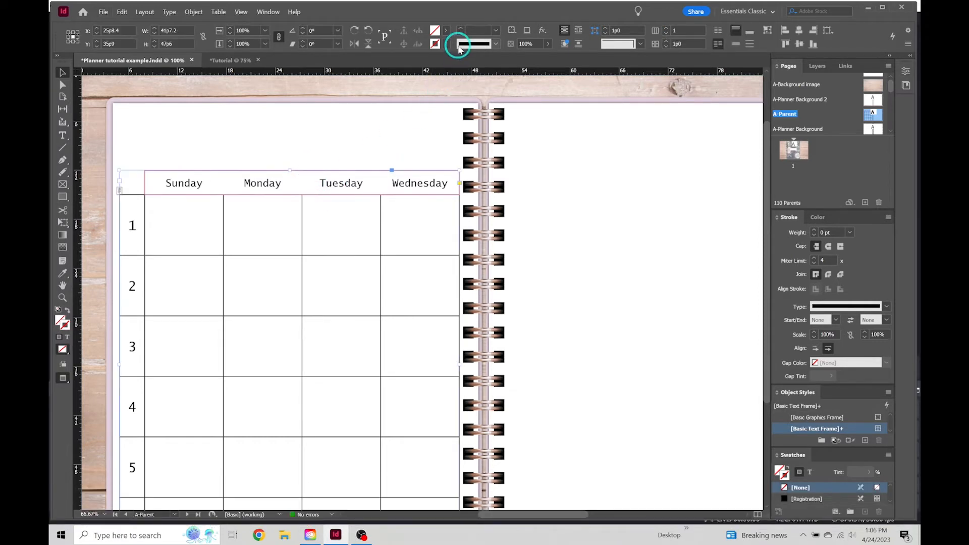
pyautogui.click(101, 159)
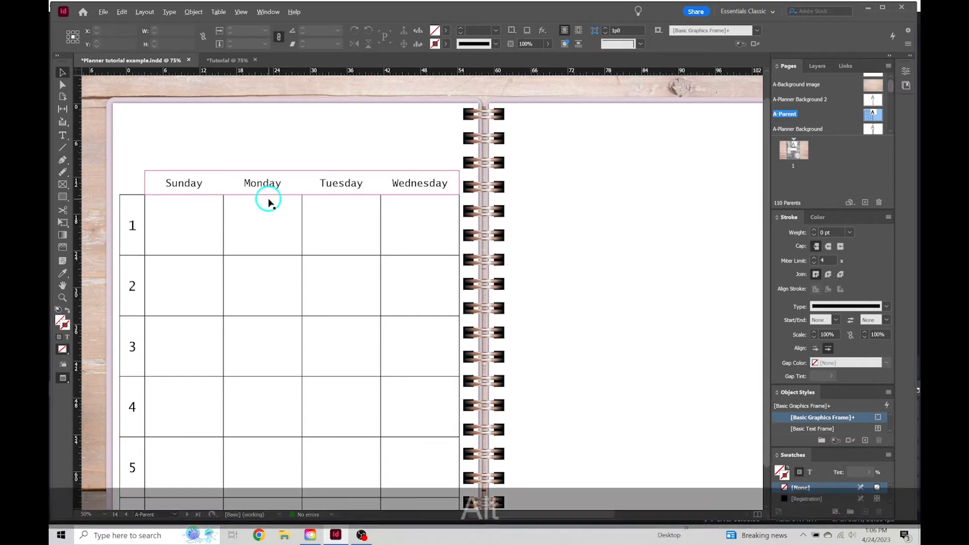
pyautogui.keyDown('alt'); pyautogui.scroll(-1, 266, 200); pyautogui.keyUp('alt')
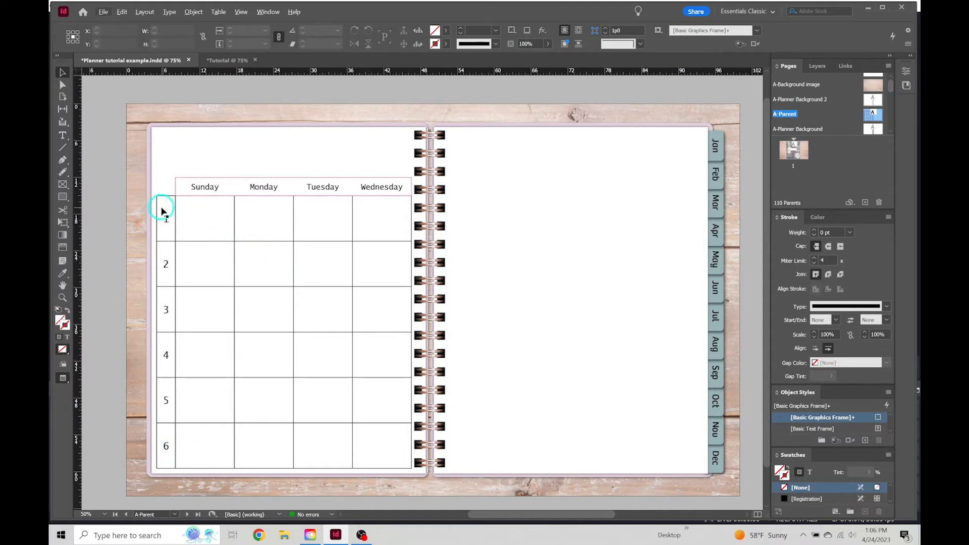
pyautogui.moveTo(162, 212); pyautogui.dragTo(166, 283)
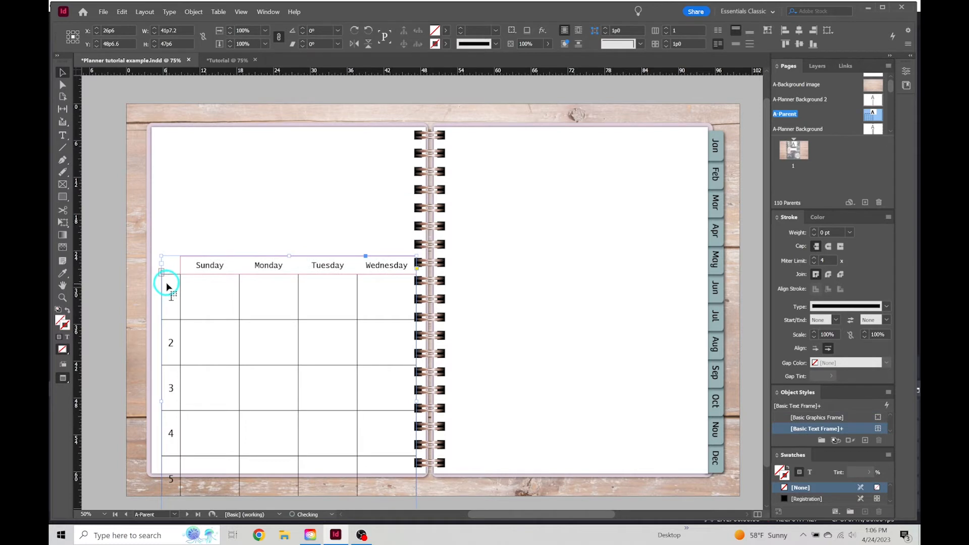
pyautogui.hotkey('ctrl', 'z')
pyautogui.doubleClick(217, 216)
pyautogui.moveTo(160, 218); pyautogui.dragTo(164, 322)
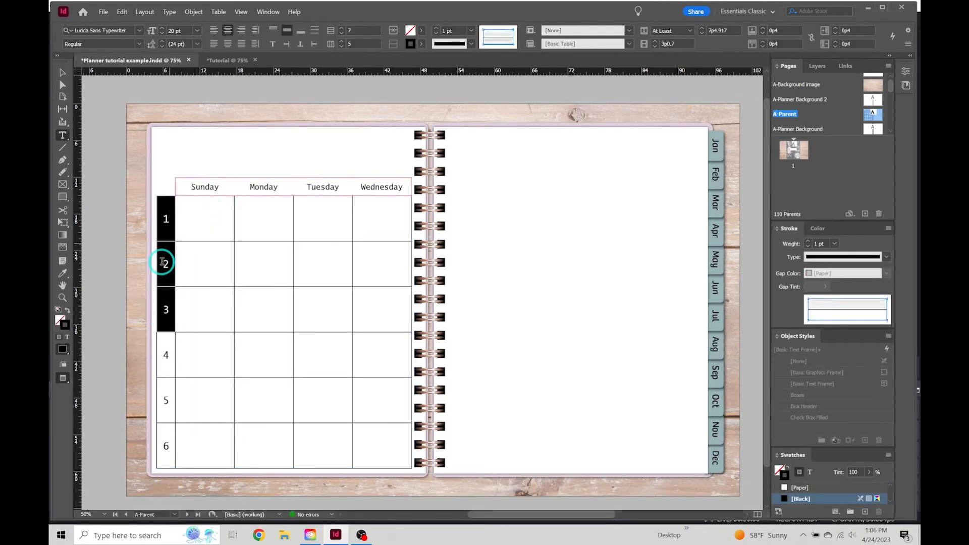
pyautogui.click(516, 40)
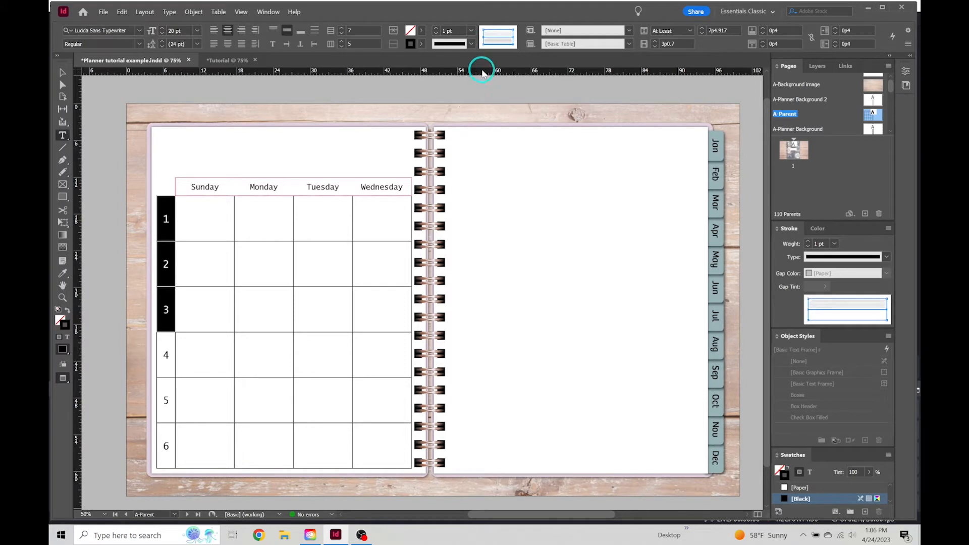
# Step: Undo the magenta hashed stroke styling on the weekday header's outer borders
pyautogui.click(63, 72)
pyautogui.click(112, 137)
pyautogui.hotkey('ctrl', 'z')
pyautogui.hotkey('ctrl', 'z')
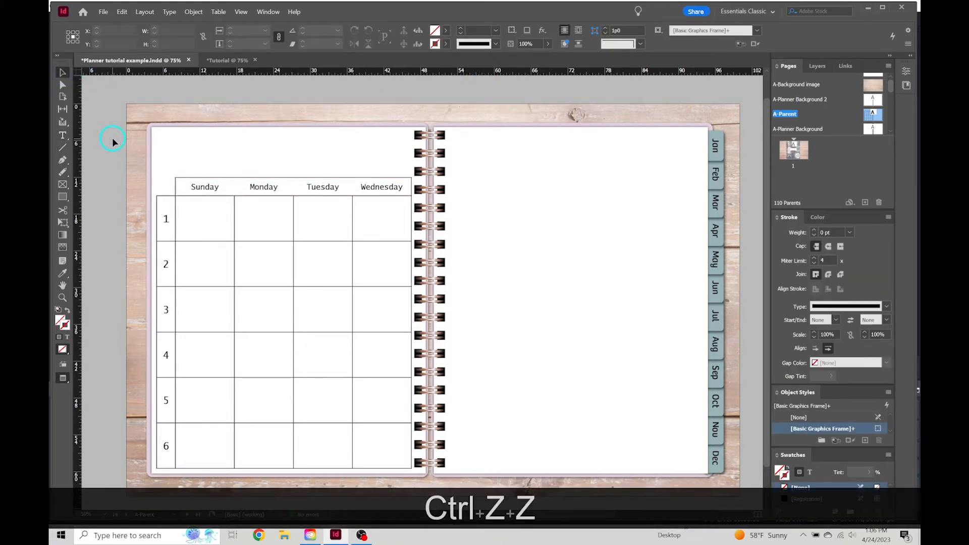
pyautogui.hotkey('ctrl', 'z')
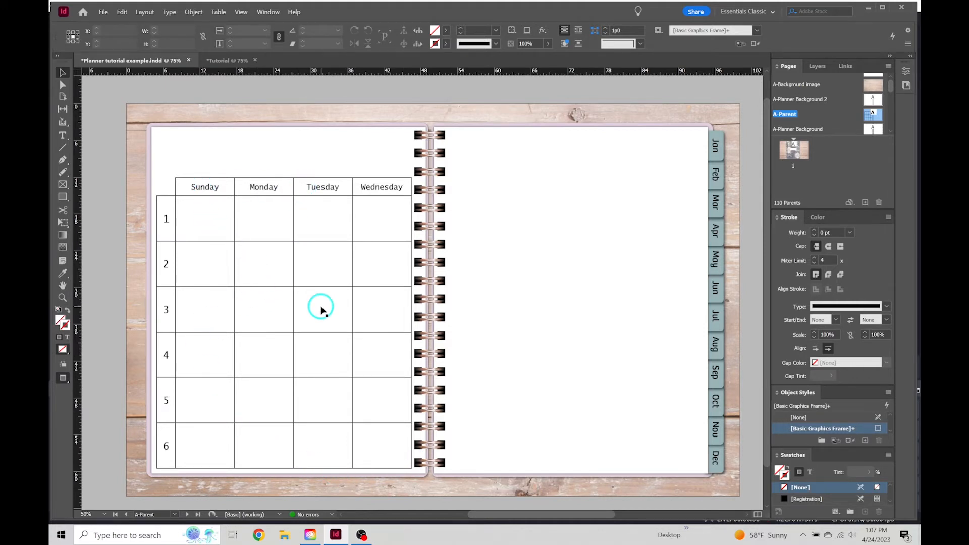
# Step: Fill the first calendar row's Sunday to Wednesday cells with the dates 1, 2, 3 and 4
pyautogui.doubleClick(216, 209)
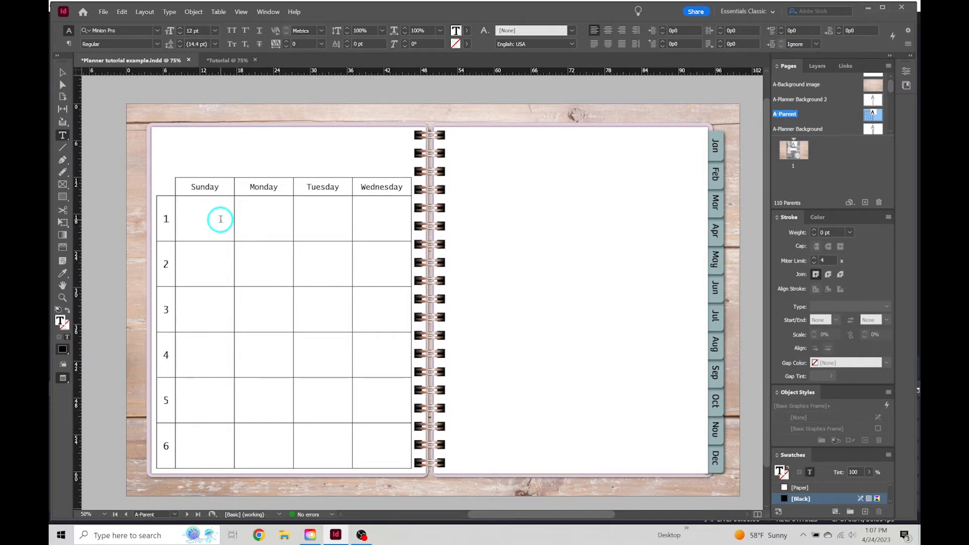
pyautogui.write('1')
pyautogui.press('Tab')
pyautogui.write('2')
pyautogui.press('Tab')
pyautogui.write('3')
pyautogui.press('Tab')
pyautogui.write('4')
# Step: Fill the second calendar row's Sunday to Wednesday cells with the dates 5, 6, 7 and 8
pyautogui.press('Tab')
pyautogui.press('Tab')
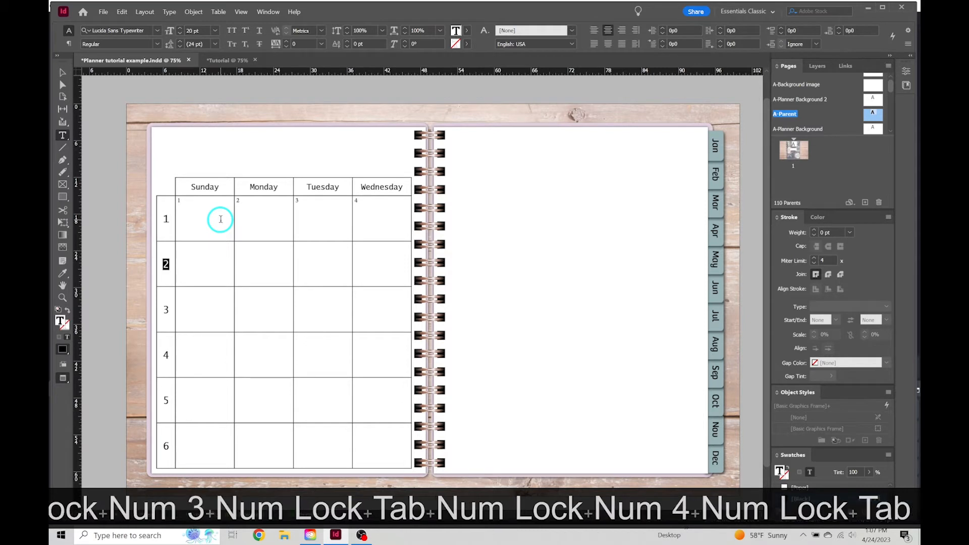
pyautogui.write('5')
pyautogui.press('Tab')
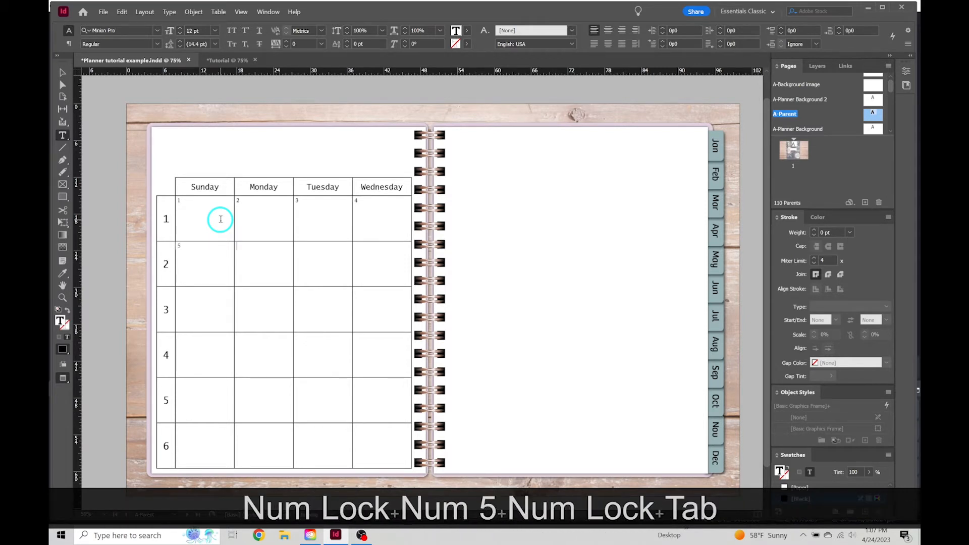
pyautogui.write('6')
pyautogui.press('Tab')
pyautogui.write('7')
pyautogui.press('Tab')
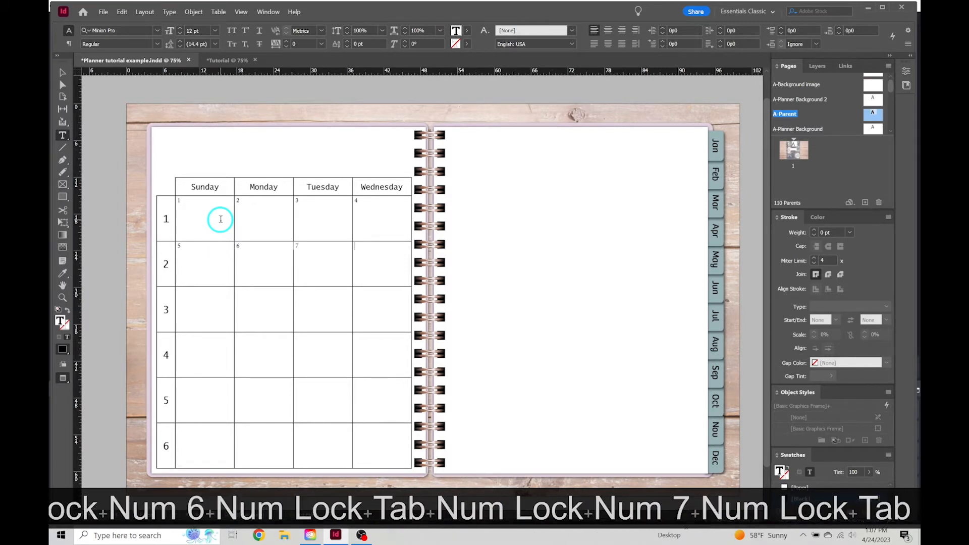
pyautogui.write('8')
# Step: Set the date numbers 1 to 8 in the first two calendar rows to 20 pt and right-align them
pyautogui.moveTo(182, 201)
pyautogui.mouseDown()
pyautogui.moveTo(307, 246)
pyautogui.moveTo(374, 256)
pyautogui.mouseUp()
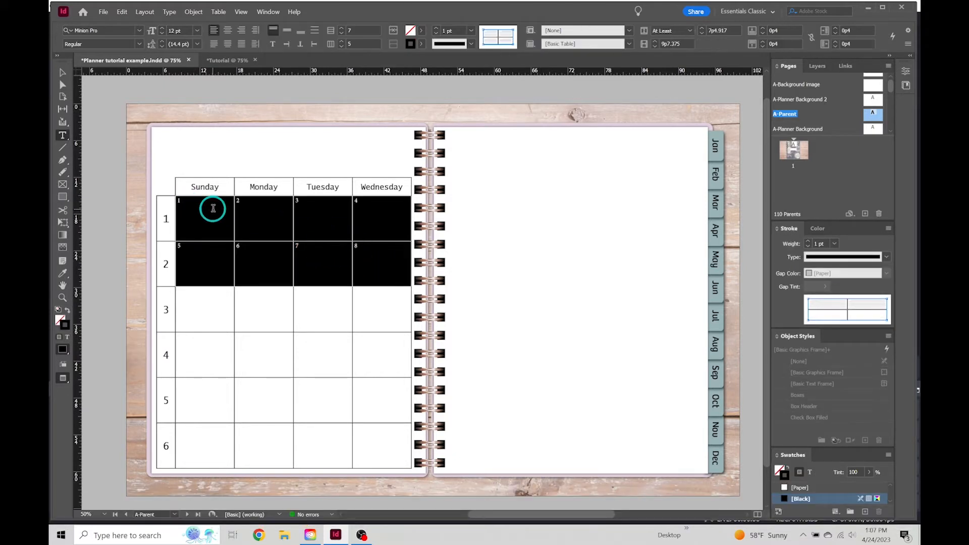
pyautogui.click(163, 29)
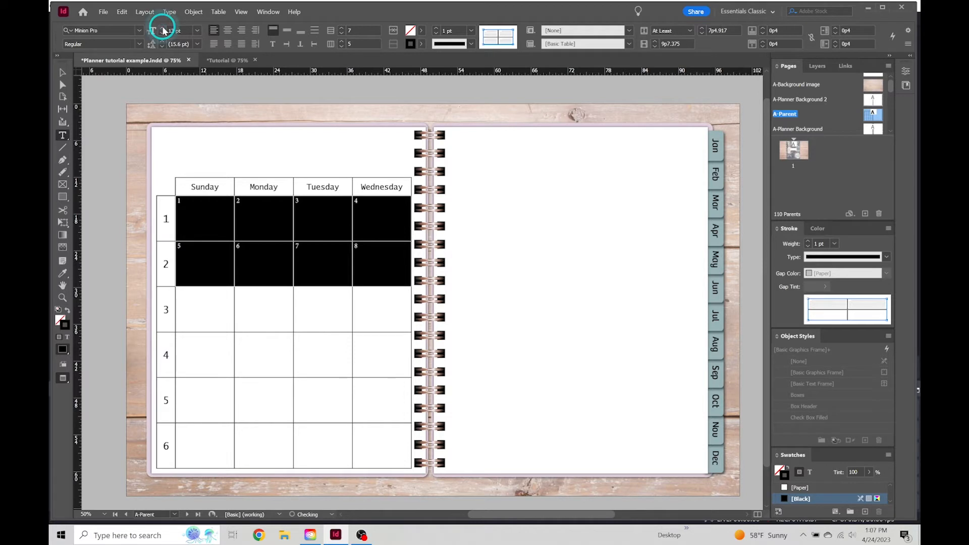
pyautogui.click(163, 29)
pyautogui.click(162, 30)
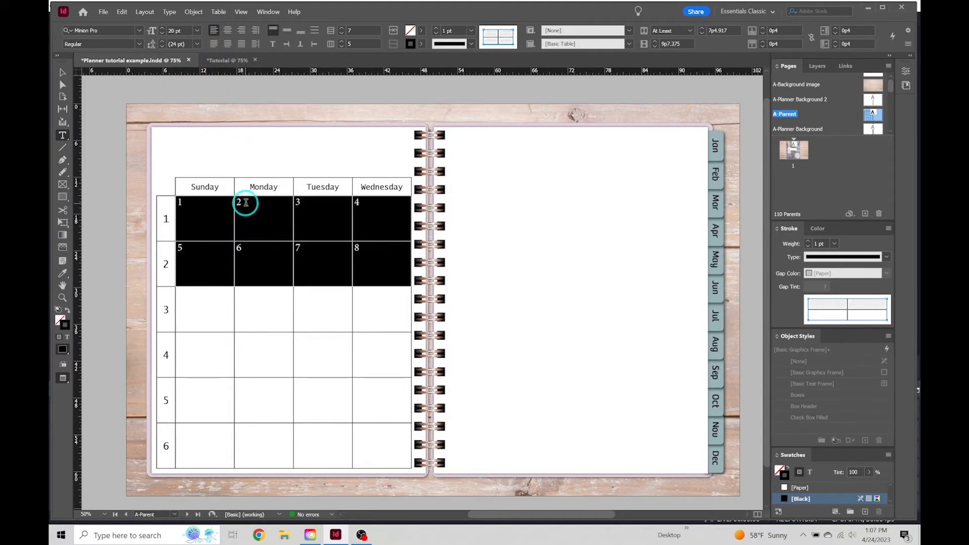
pyautogui.click(241, 31)
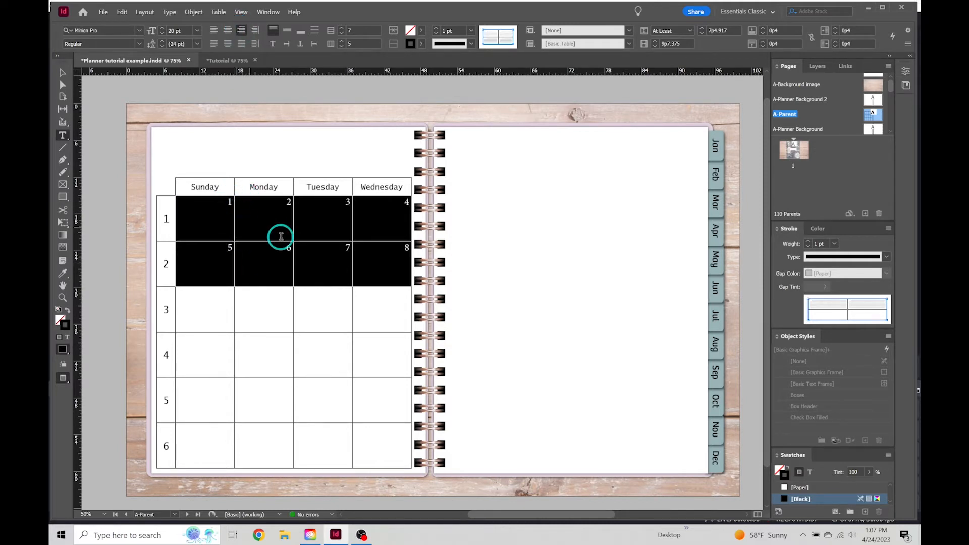
# Step: Set the top, bottom, left and right cell insets of the eight date cells to 0p7 and deselect the table
pyautogui.rightClick(317, 208)
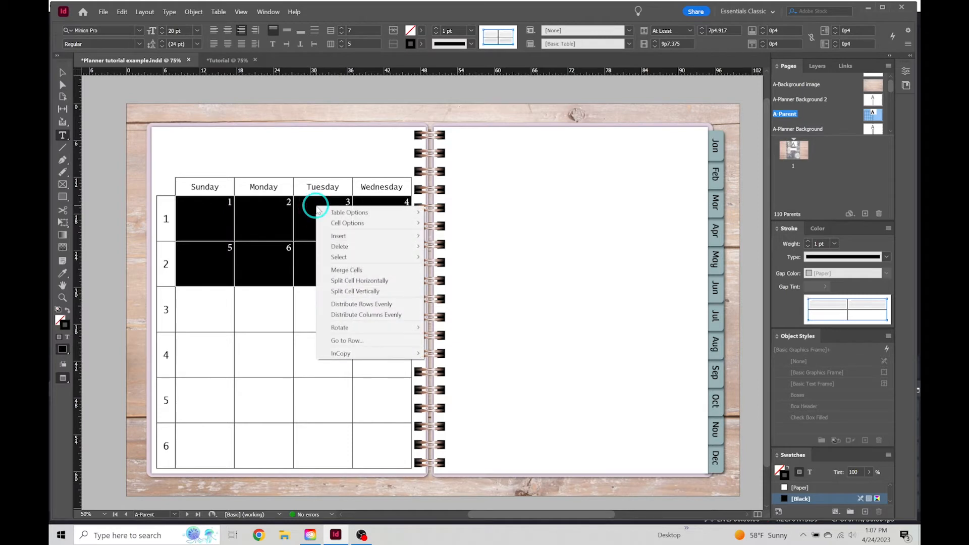
pyautogui.moveTo(339, 223)
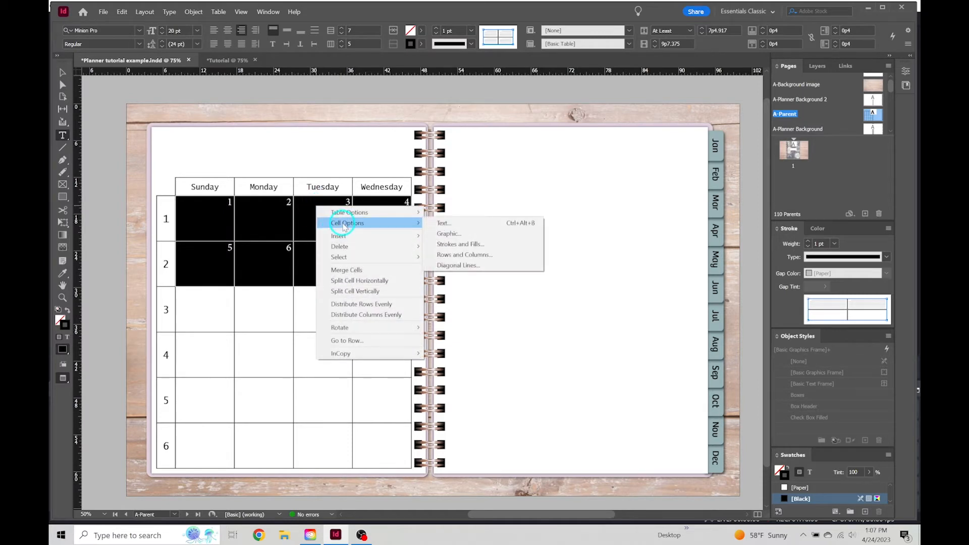
pyautogui.click(438, 226)
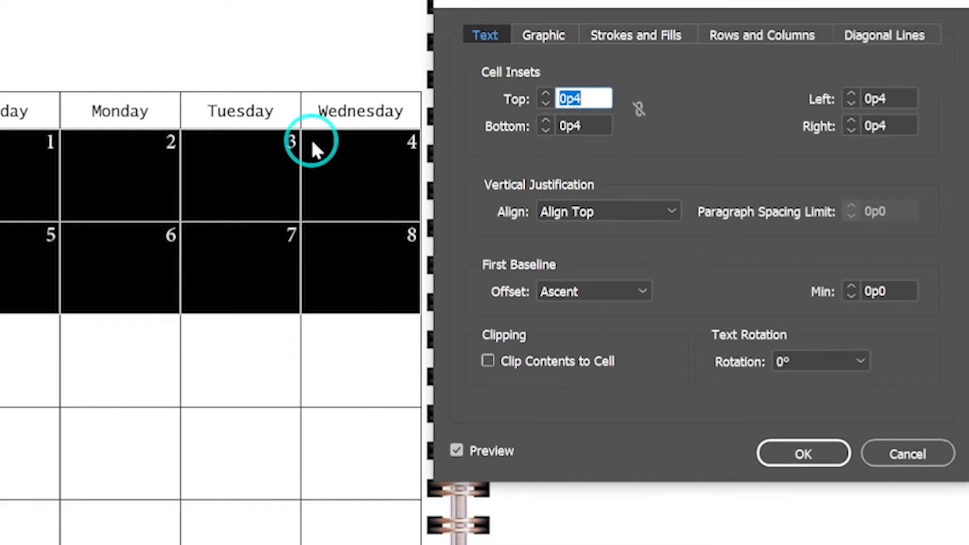
pyautogui.click(545, 95)
pyautogui.click(546, 95)
pyautogui.click(546, 94)
pyautogui.click(546, 95)
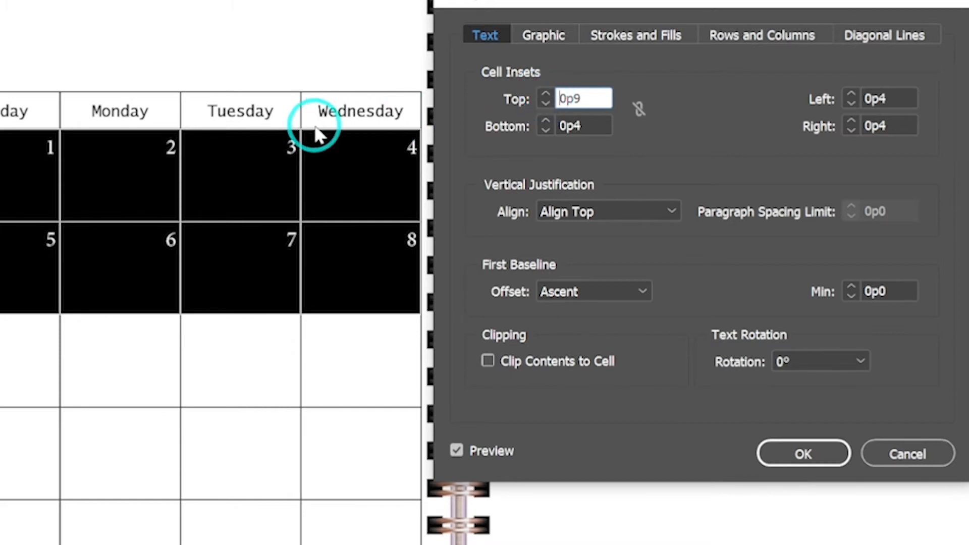
pyautogui.click(547, 103)
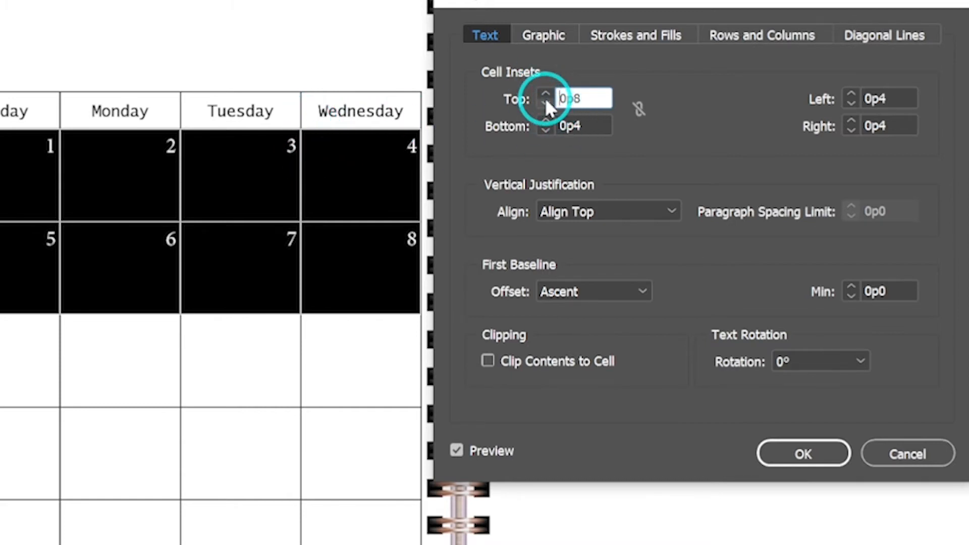
pyautogui.click(547, 103)
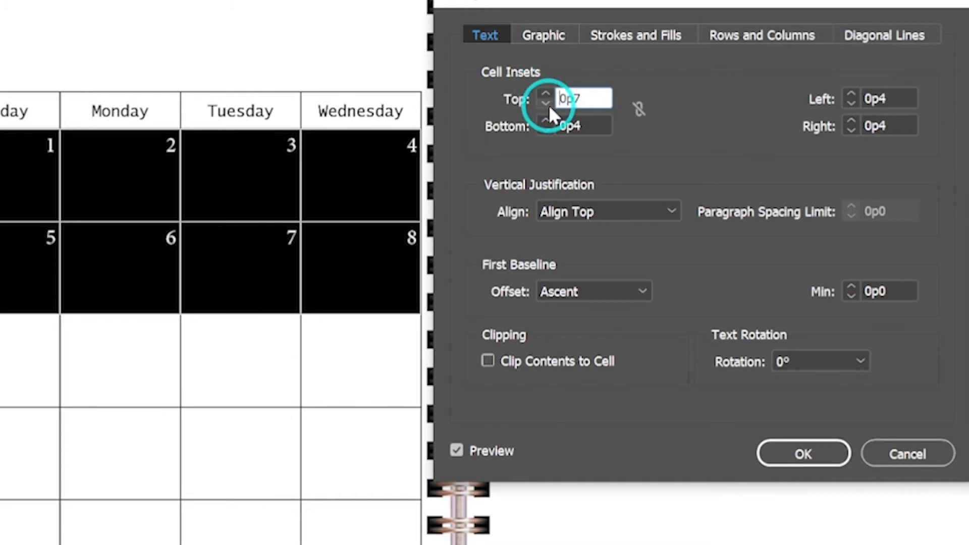
pyautogui.click(639, 108)
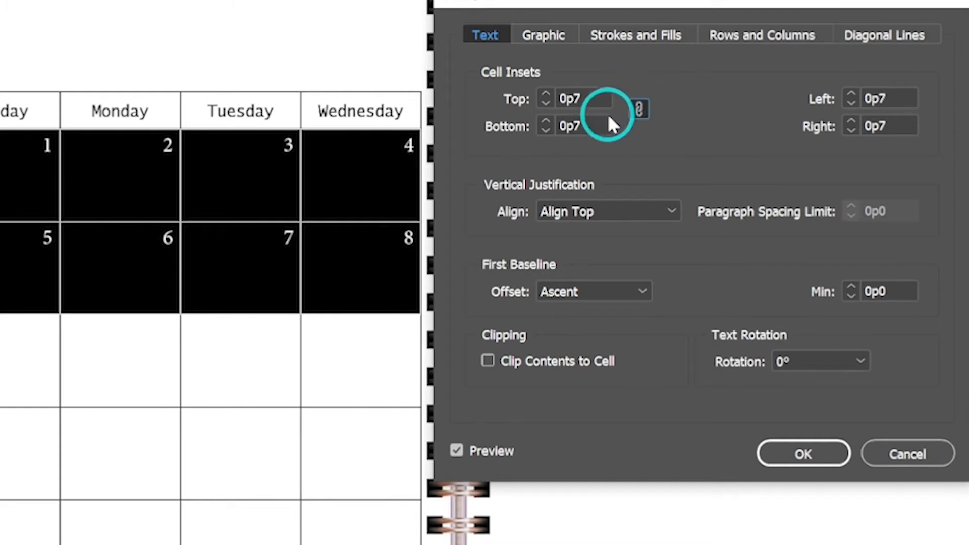
pyautogui.click(640, 110)
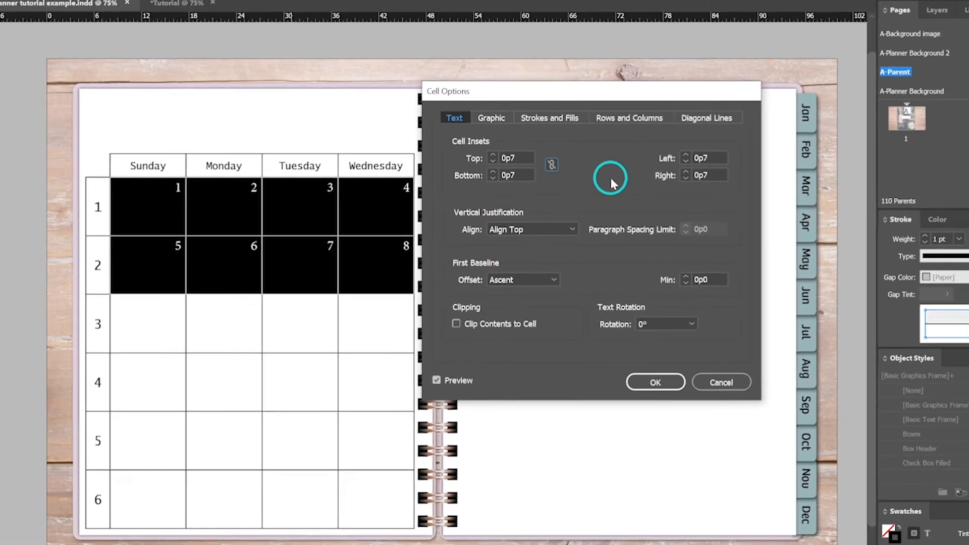
pyautogui.click(655, 383)
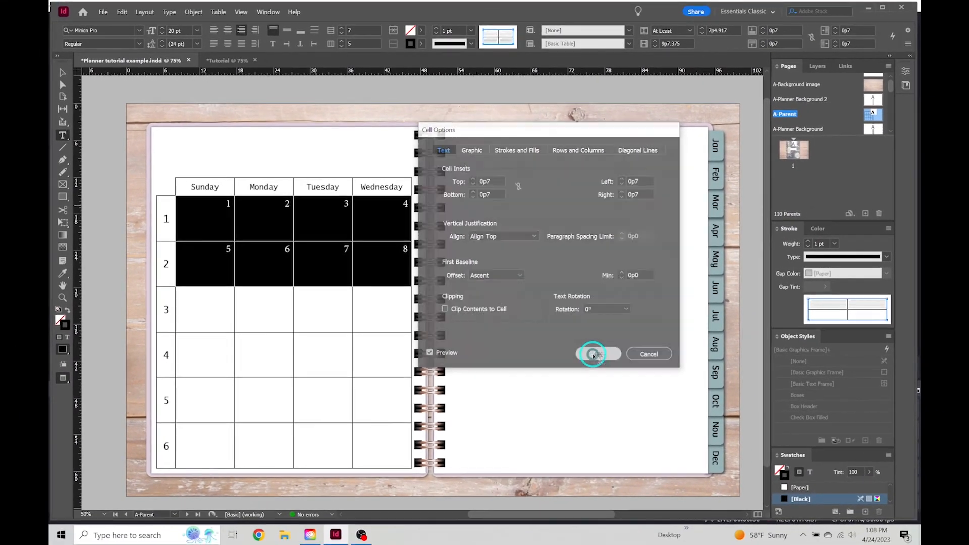
pyautogui.click(63, 73)
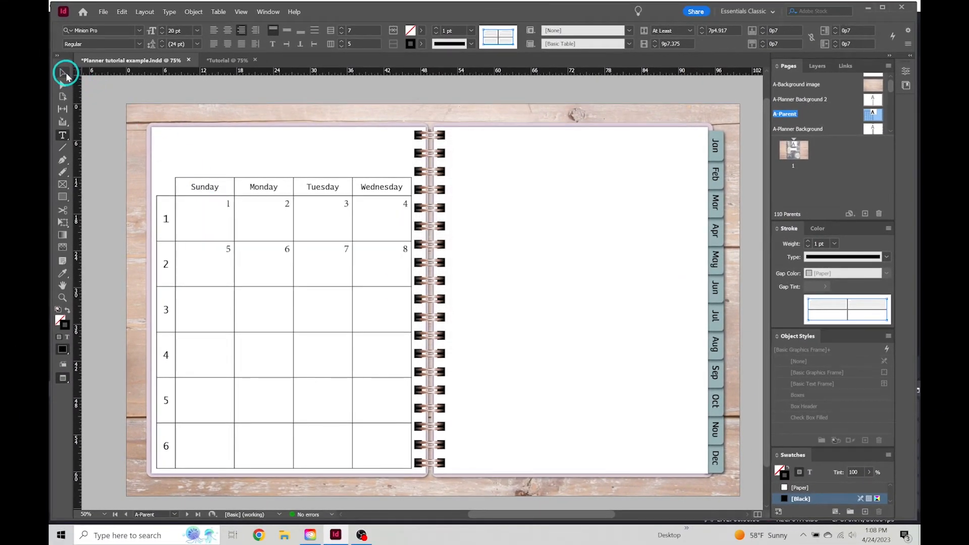
pyautogui.click(109, 153)
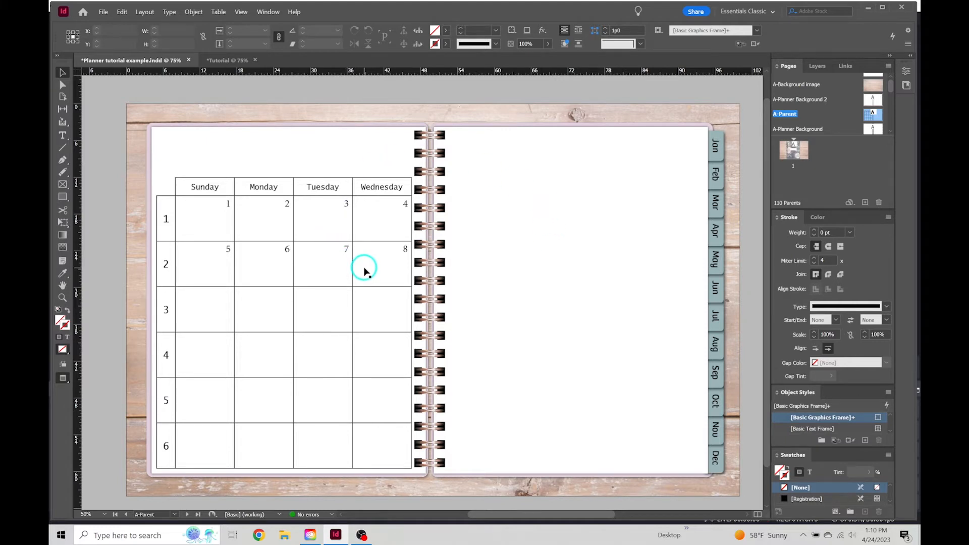
# Step: Duplicate the calendar table straight across onto the planner's right-hand page
pyautogui.click(318, 189)
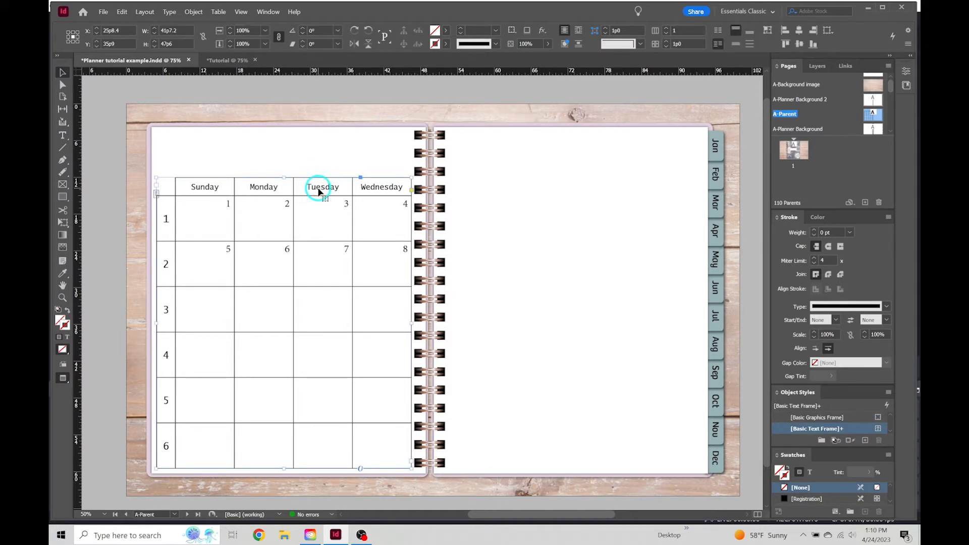
pyautogui.hotkey('alt', 'shift')
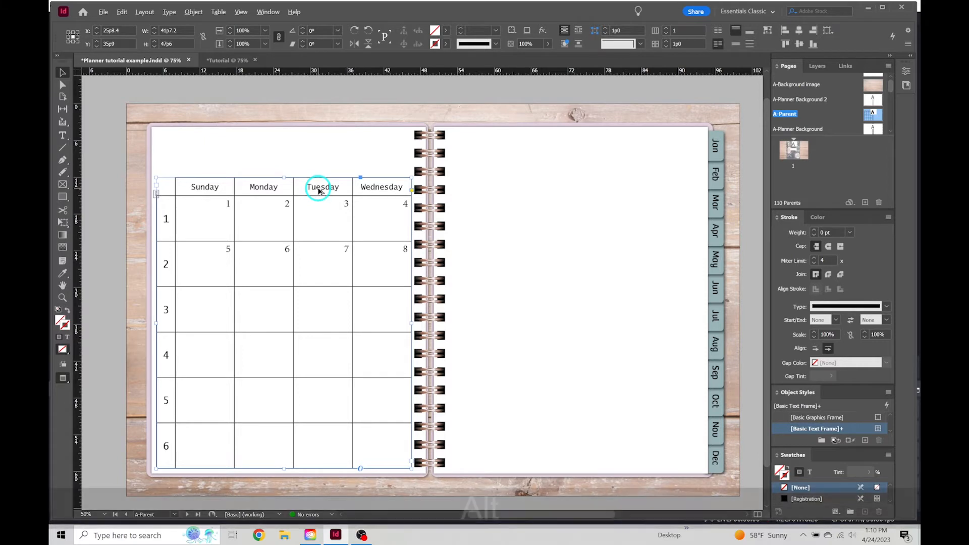
pyautogui.moveTo(319, 191); pyautogui.dragTo(610, 199)
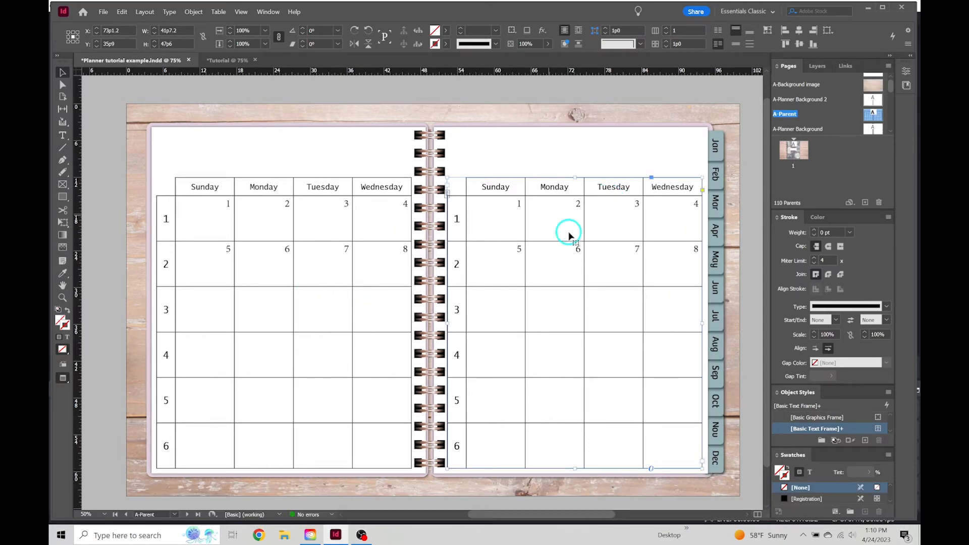
# Step: Delete the row-number column from the right-hand page's calendar table and select that table's frame
pyautogui.scroll(-1, 582, 298)
pyautogui.scroll(1, 580, 296)
pyautogui.doubleClick(462, 203)
pyautogui.moveTo(455, 185); pyautogui.dragTo(454, 443)
pyautogui.rightClick(463, 284)
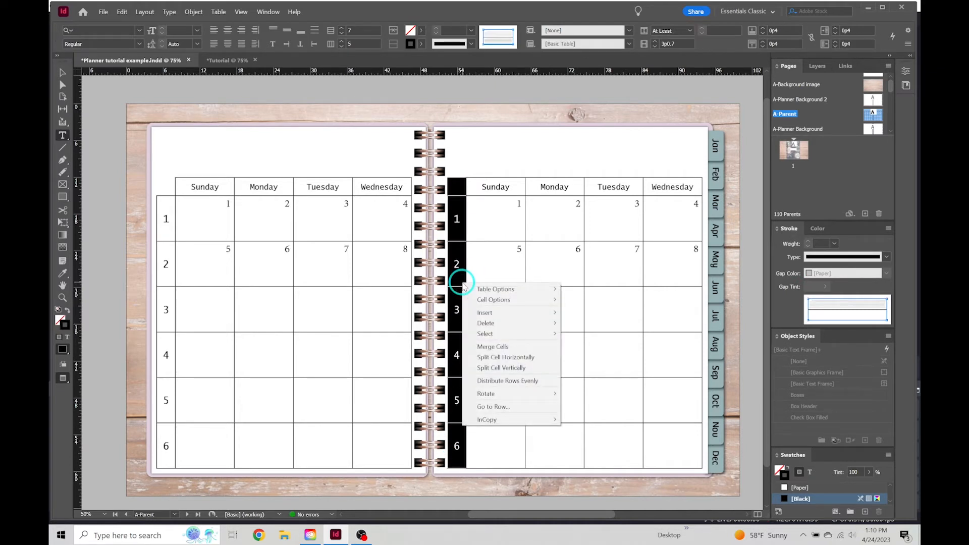
pyautogui.moveTo(520, 323)
pyautogui.click(585, 323)
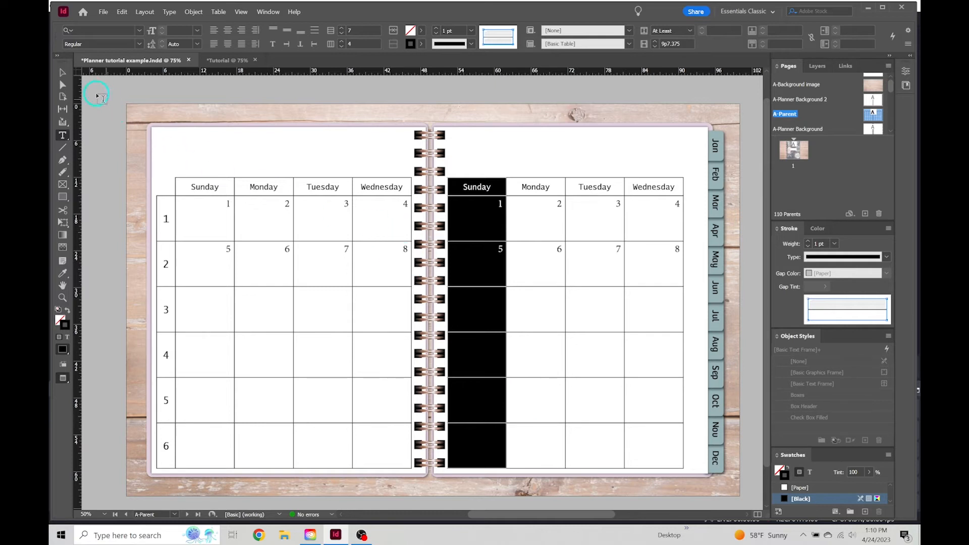
pyautogui.click(62, 72)
pyautogui.click(642, 230)
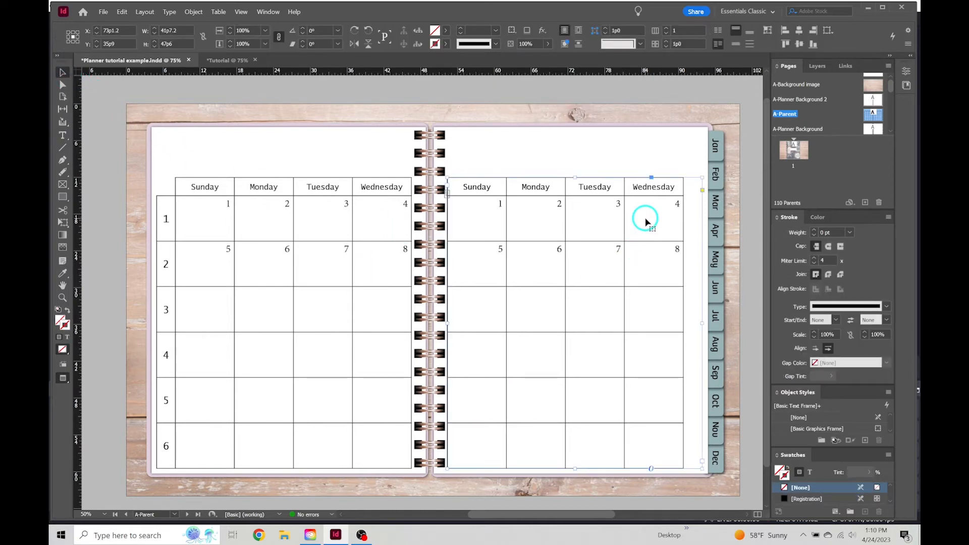
# Step: Delete the Wednesday column from the right-hand page's calendar table and deselect the table
pyautogui.doubleClick(650, 187)
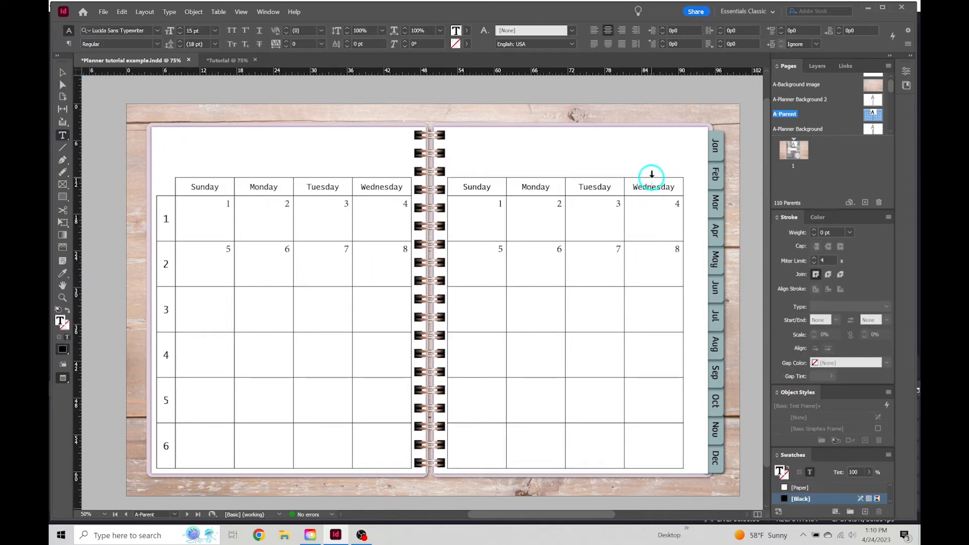
pyautogui.click(652, 174)
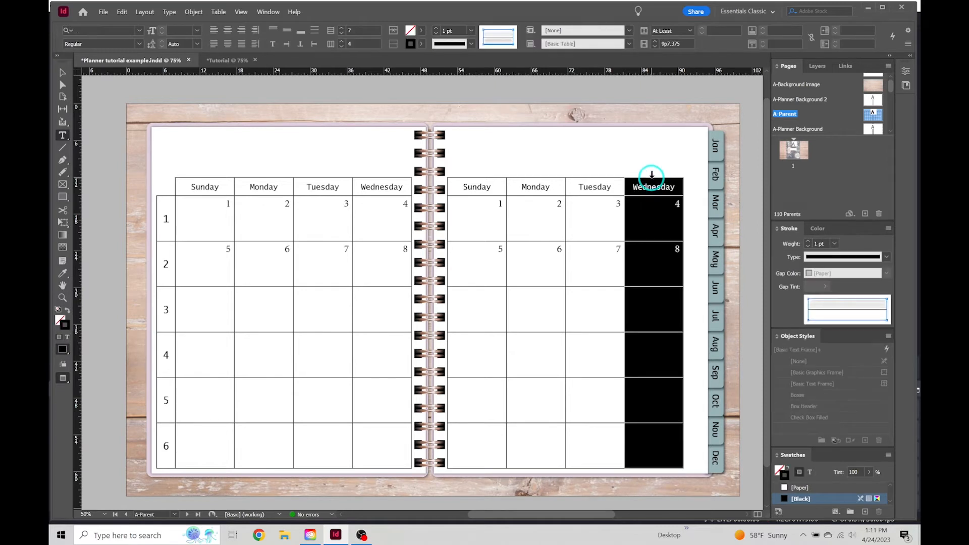
pyautogui.rightClick(651, 176)
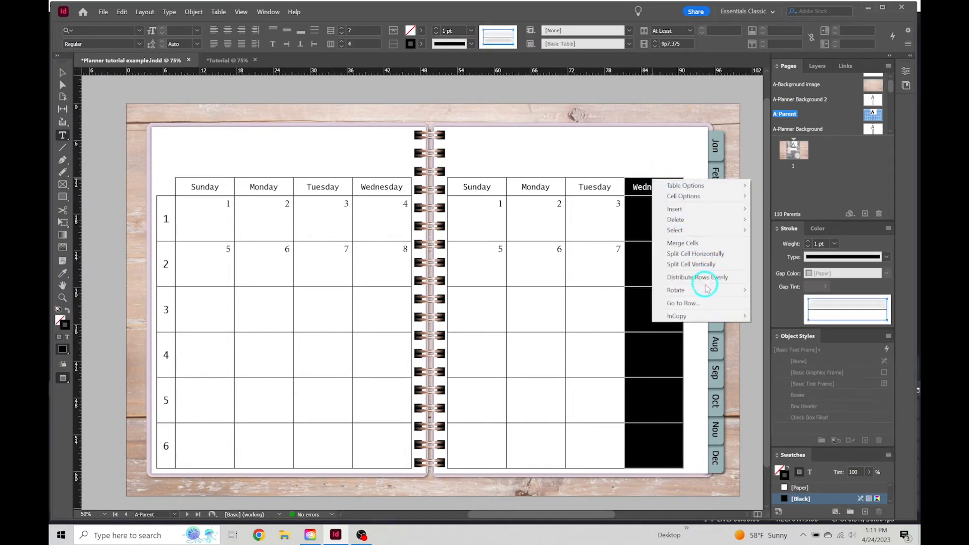
pyautogui.moveTo(722, 220)
pyautogui.click(784, 221)
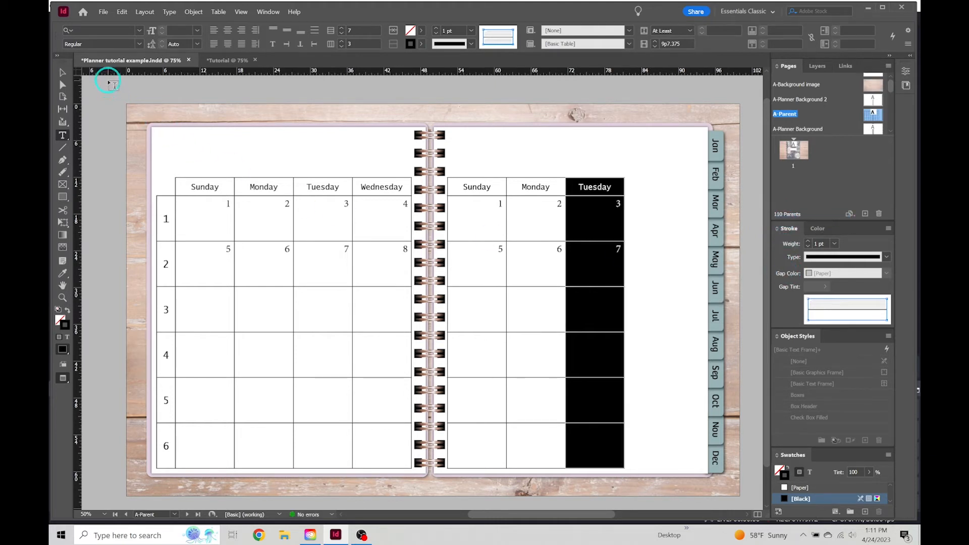
pyautogui.click(64, 72)
pyautogui.click(90, 101)
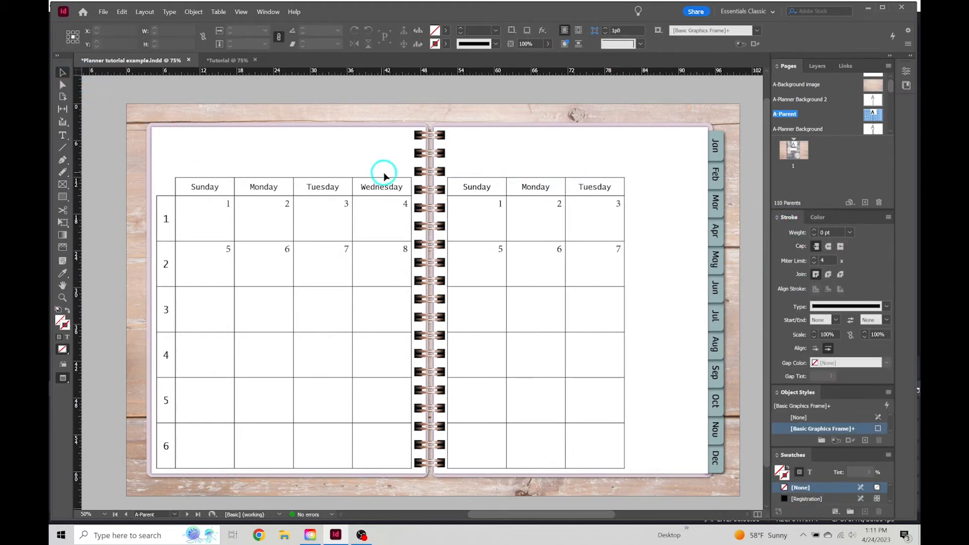
# Step: Replace the right-hand calendar's headers with Thursday, Friday and Saturday, and open its first date cell for editing
pyautogui.doubleClick(477, 186)
pyautogui.moveTo(495, 190); pyautogui.dragTo(449, 187)
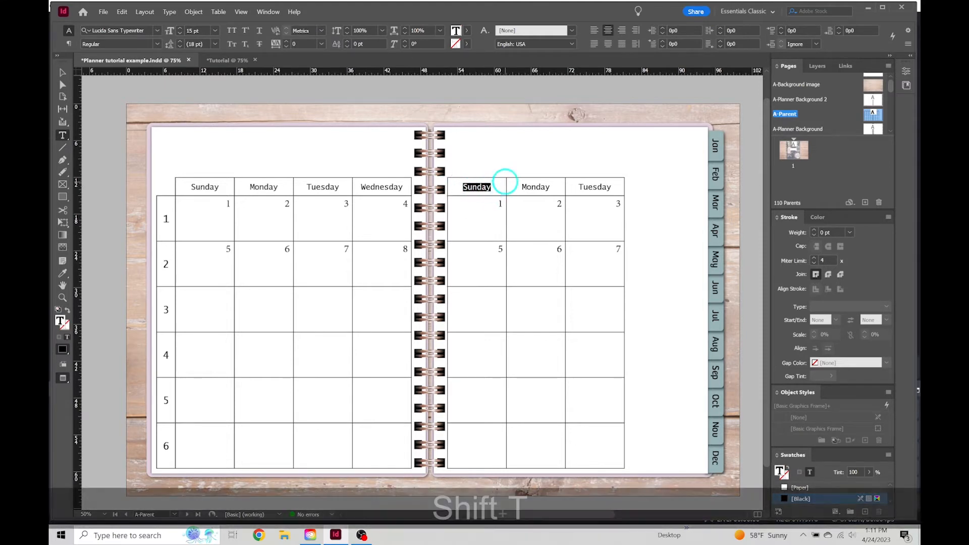
pyautogui.write('Thursday')
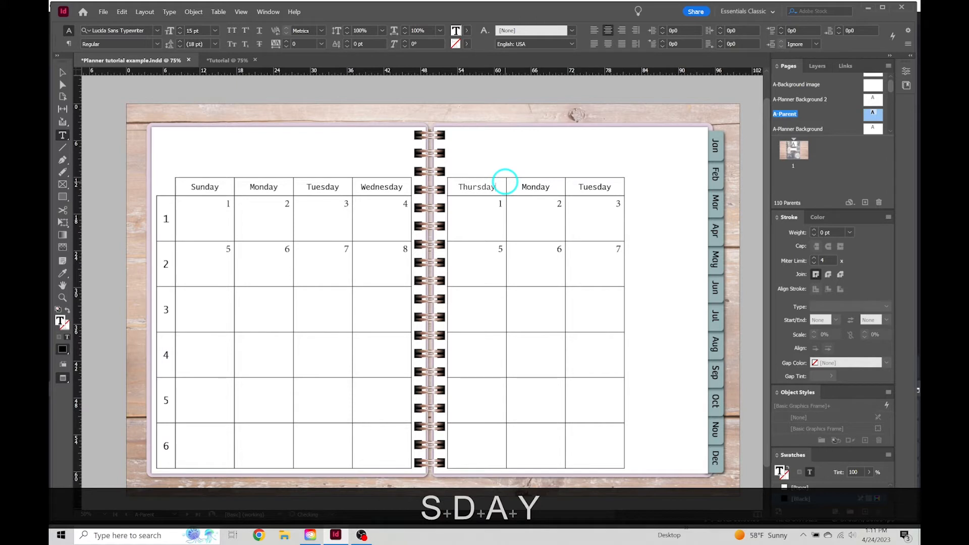
pyautogui.press('Tab')
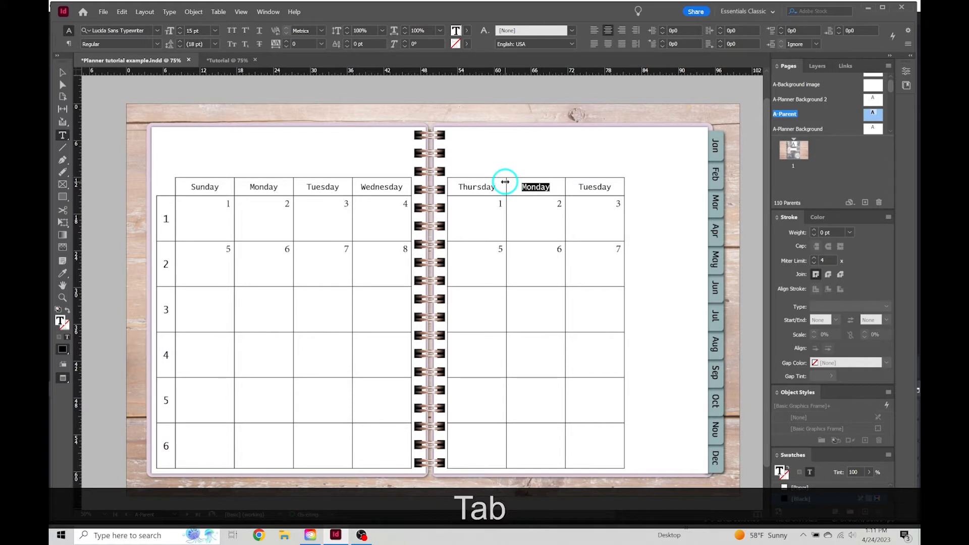
pyautogui.write('Friday')
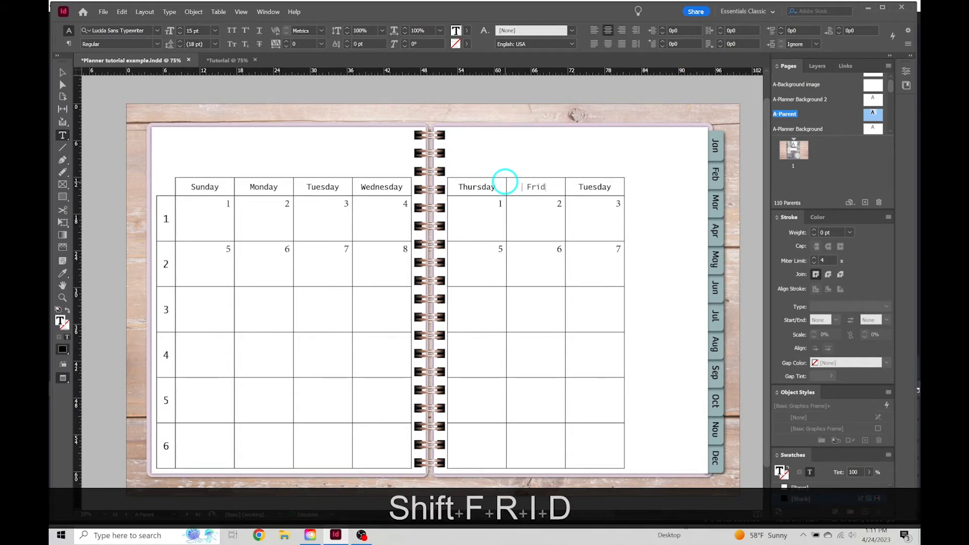
pyautogui.press('Tab')
pyautogui.write('Sat')
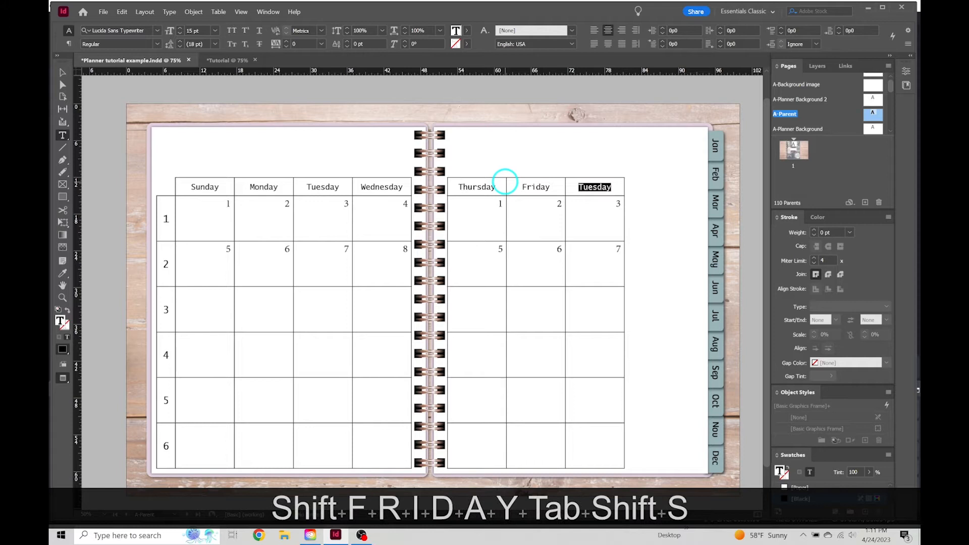
pyautogui.write('urday')
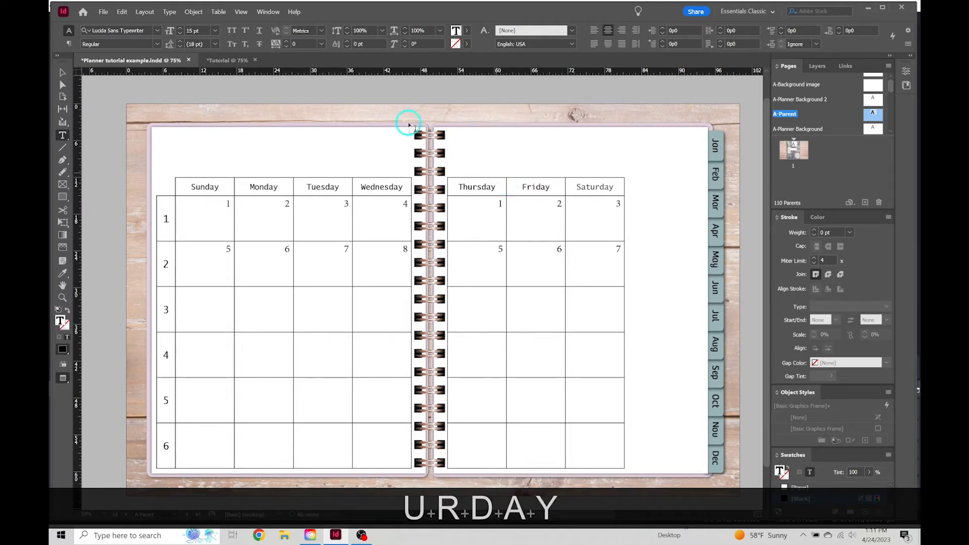
pyautogui.click(62, 72)
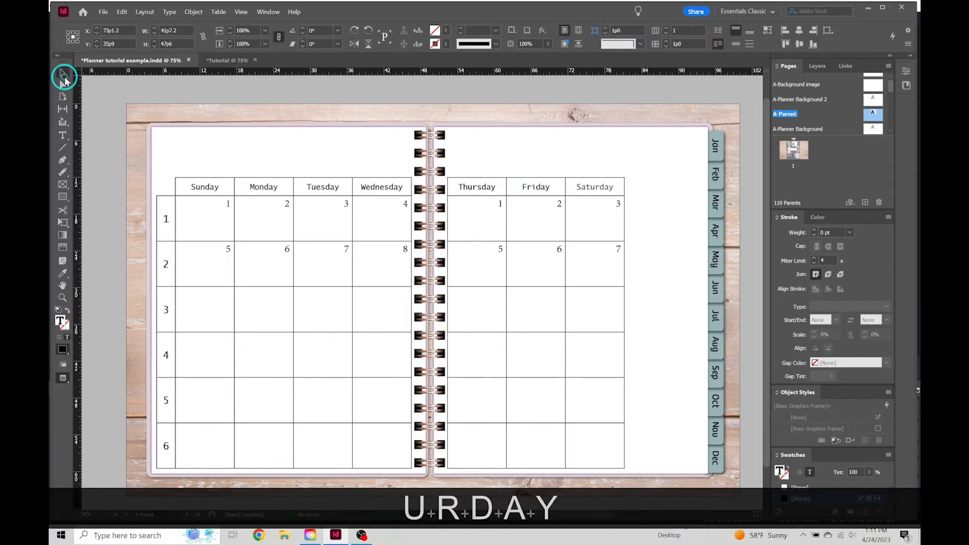
pyautogui.doubleClick(499, 205)
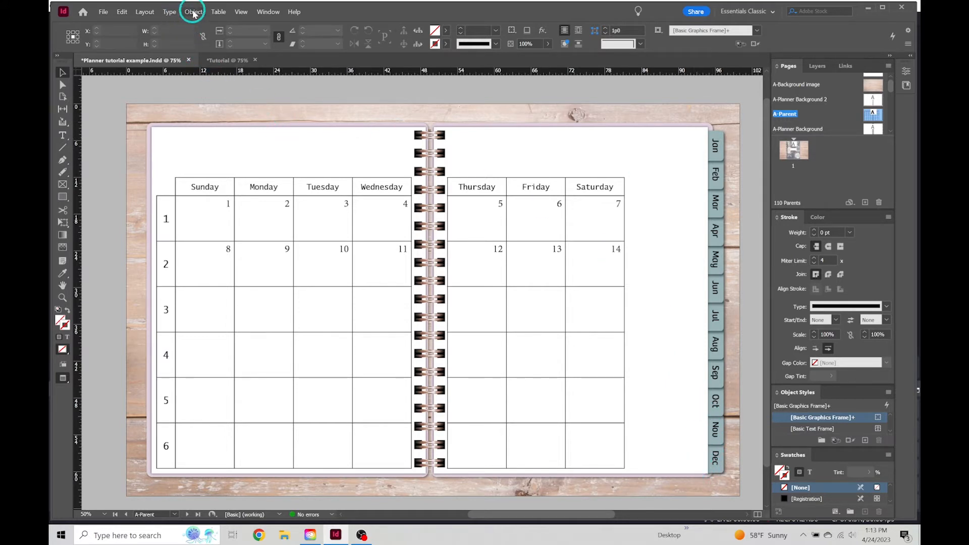
# Step: Create a table of 25 body rows and one column, about 12p6 wide, in the empty space beside the Saturday column
pyautogui.click(218, 12)
pyautogui.click(226, 23)
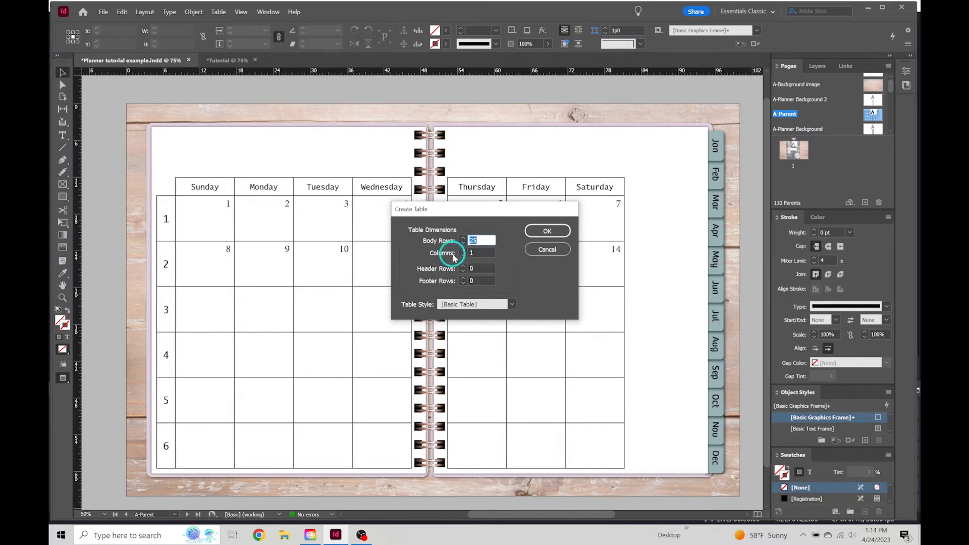
pyautogui.click(541, 233)
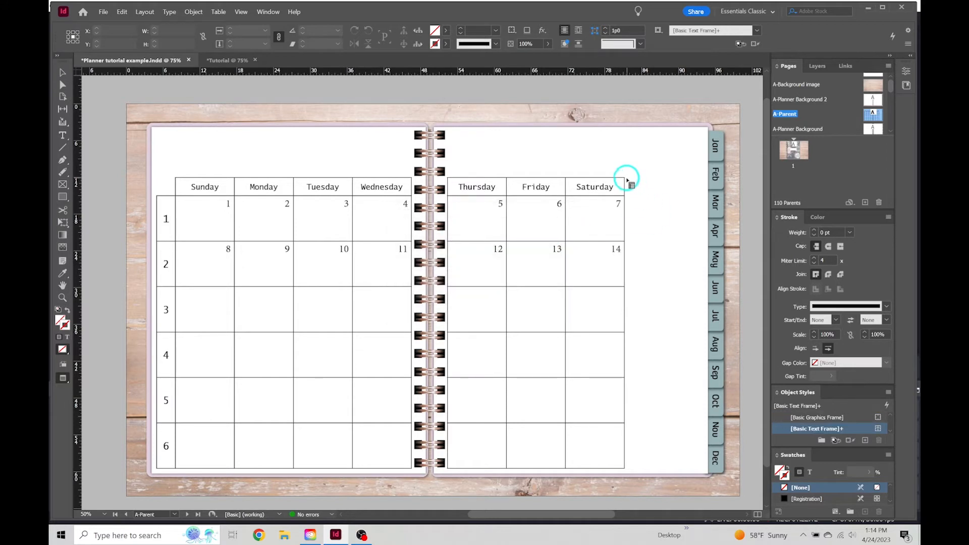
pyautogui.moveTo(627, 179); pyautogui.dragTo(704, 469)
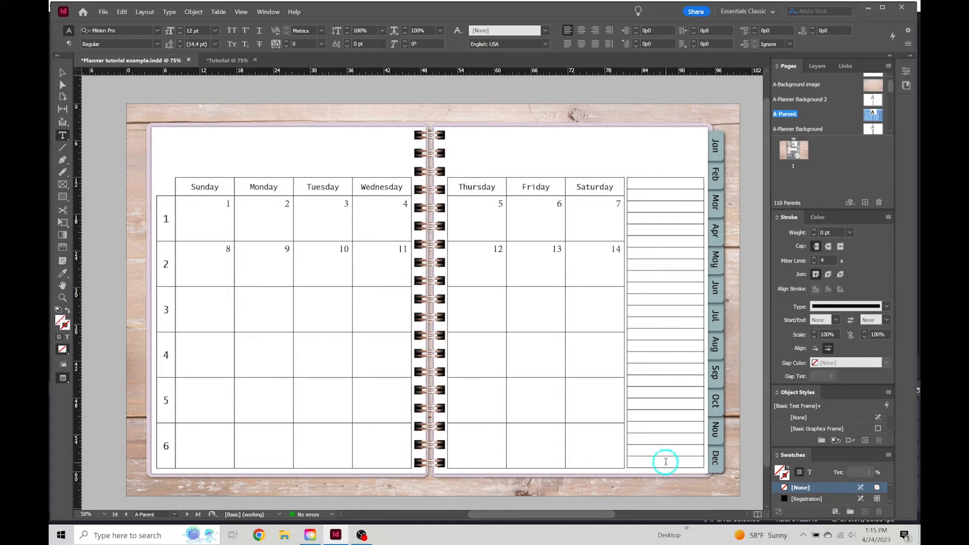
# Step: Set the row height of all cells in the new one-column table to exactly 7 mm
pyautogui.moveTo(629, 184); pyautogui.dragTo(665, 462)
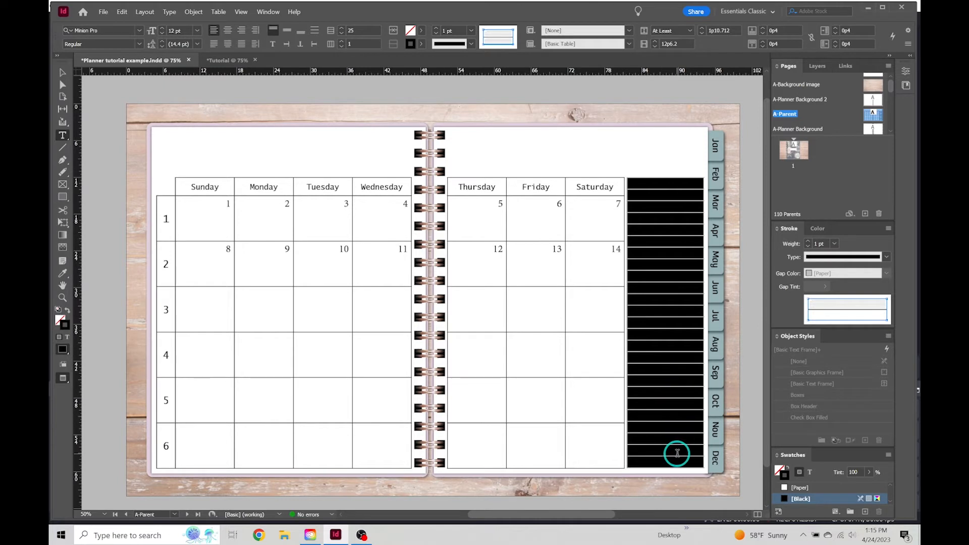
pyautogui.rightClick(663, 183)
pyautogui.moveTo(679, 205)
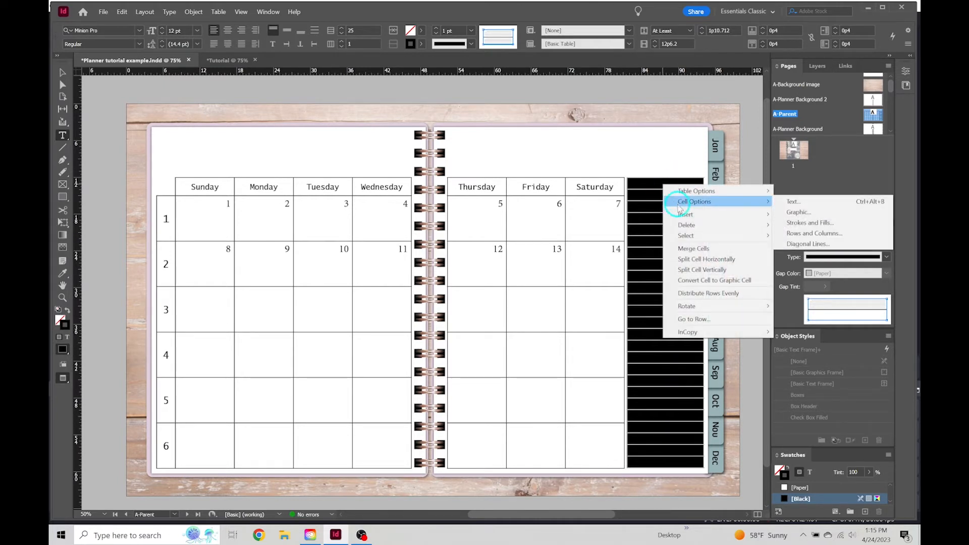
pyautogui.click(835, 233)
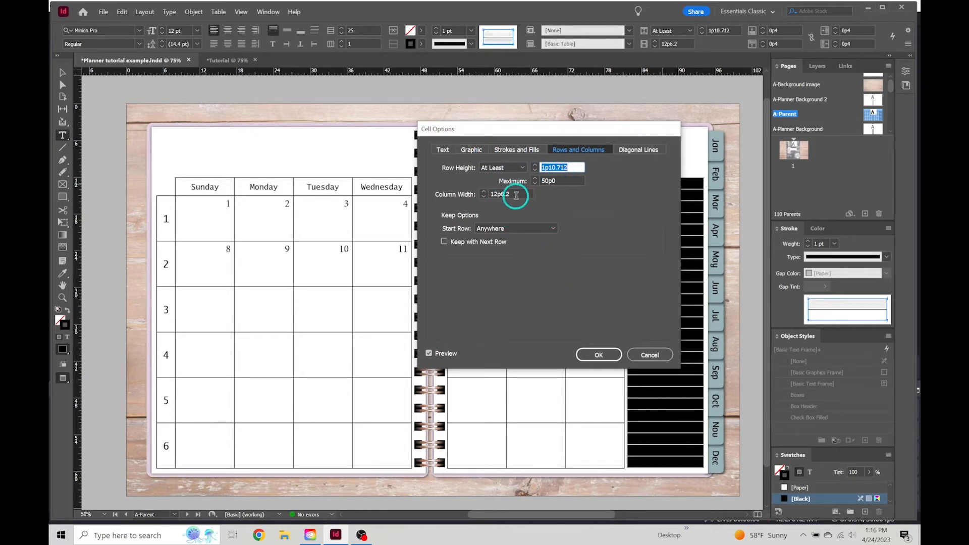
pyautogui.click(522, 169)
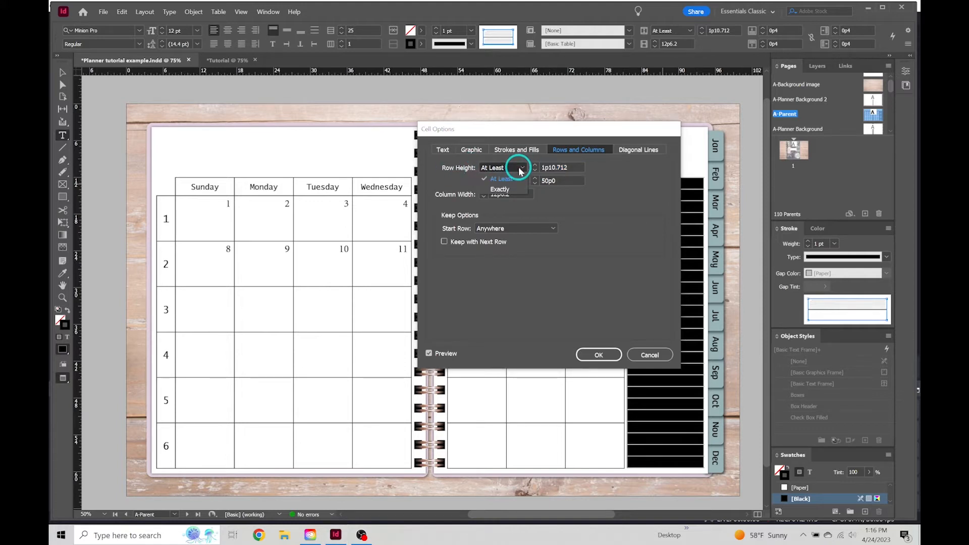
pyautogui.click(519, 190)
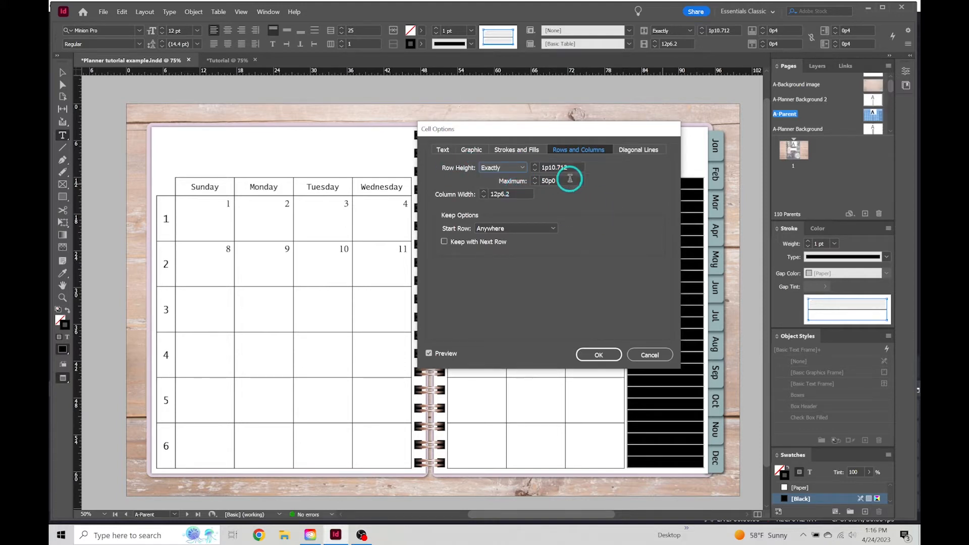
pyautogui.moveTo(573, 167); pyautogui.dragTo(536, 168)
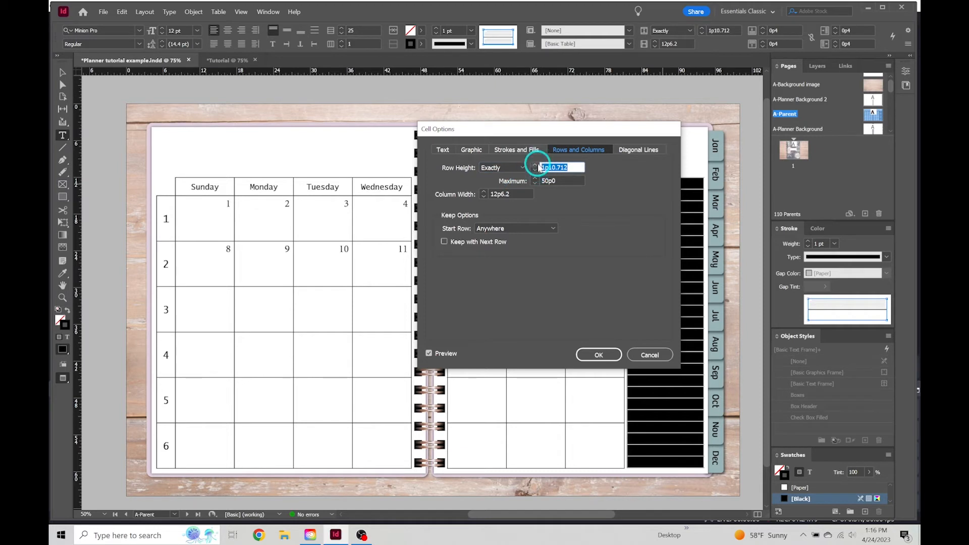
pyautogui.write('7mm')
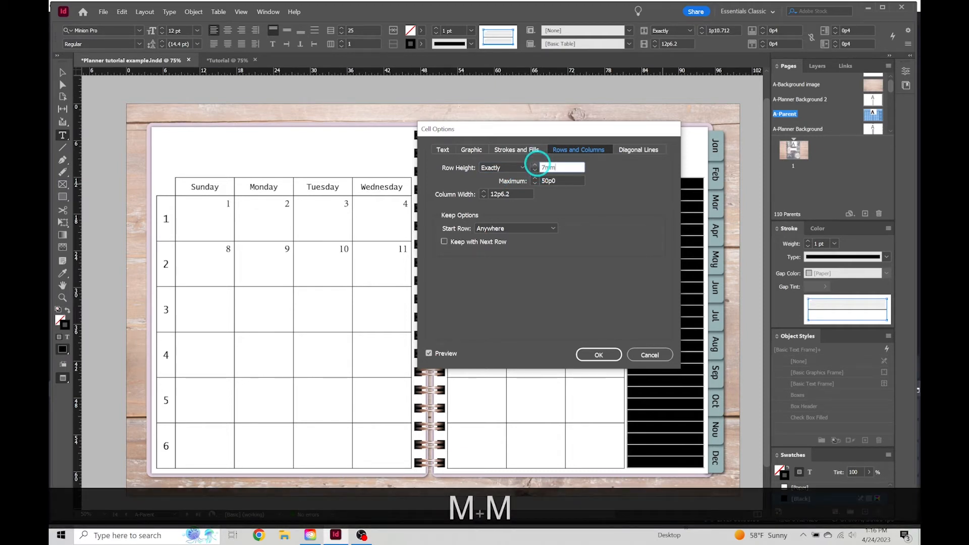
pyautogui.press('Tab')
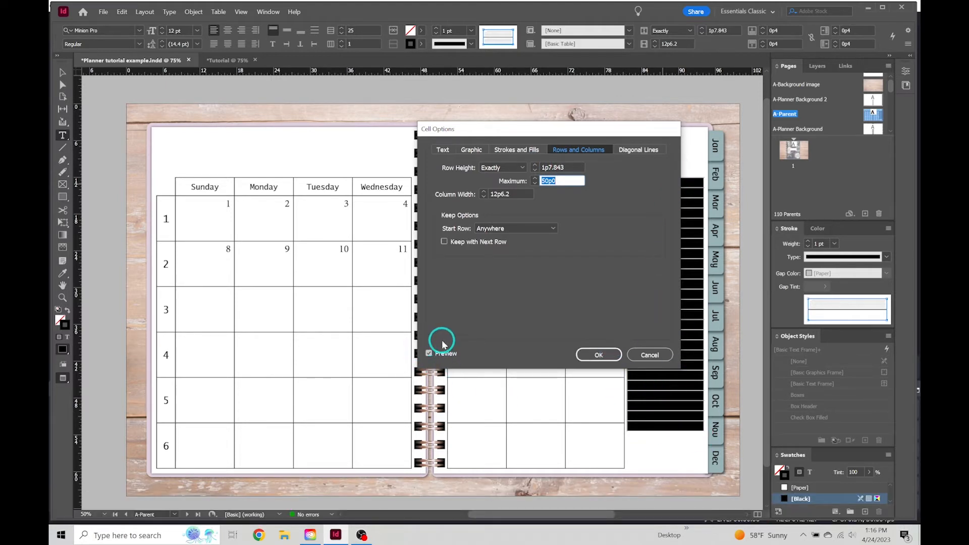
pyautogui.click(608, 361)
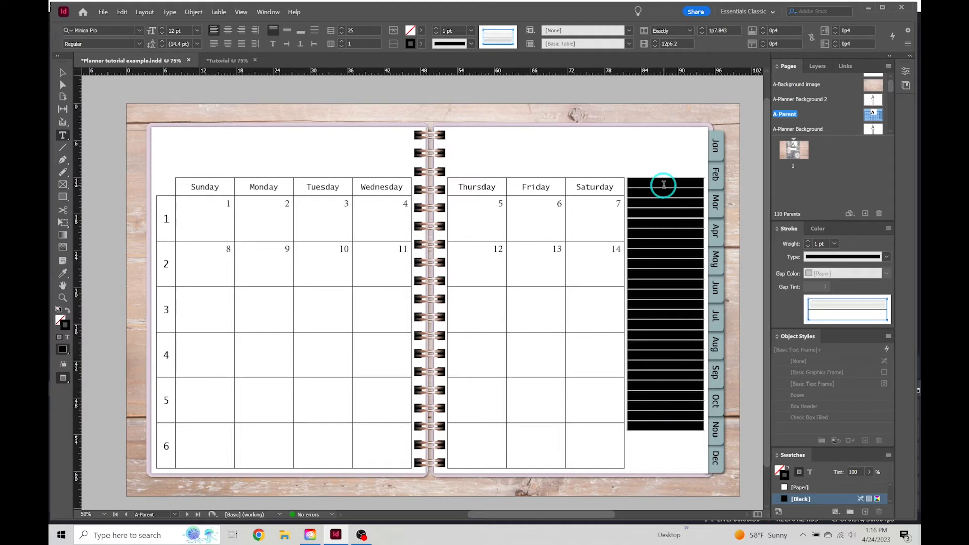
# Step: Extend the one-column table downward by adding to it after its last row
pyautogui.click(631, 164)
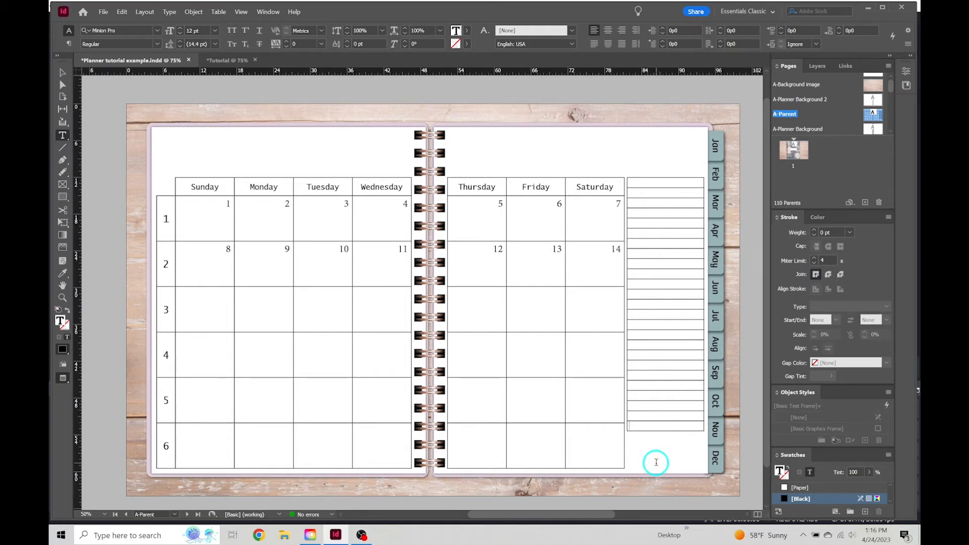
pyautogui.click(642, 426)
pyautogui.press('Tab')
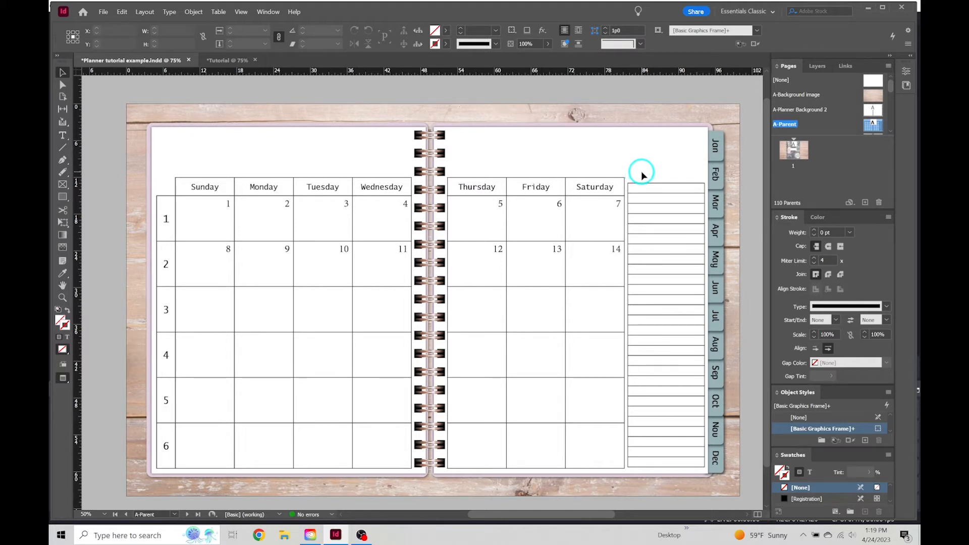
# Step: Turn on underlining in the first cell of the notes column, with a weight of 0.5 pt and an offset of 0 pt
pyautogui.doubleClick(645, 189)
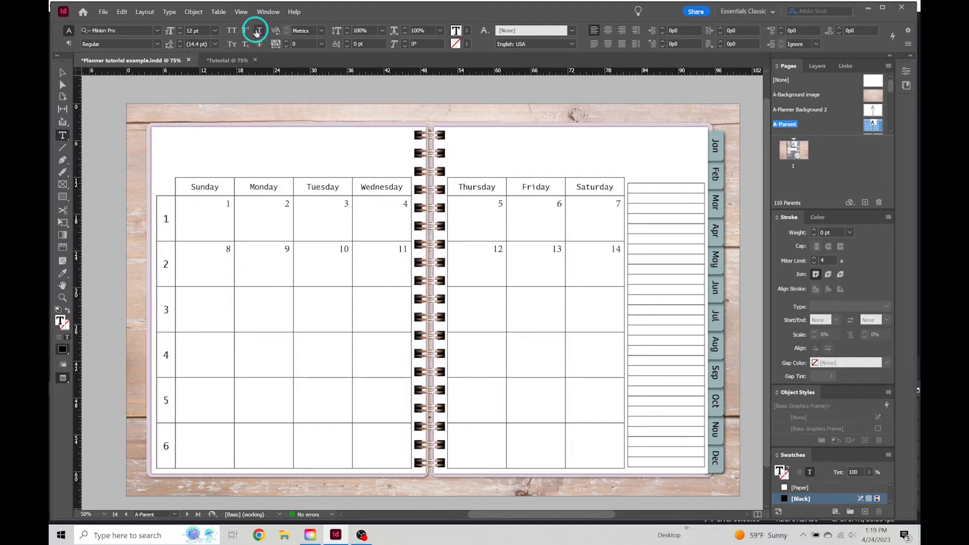
pyautogui.press('alt')
pyautogui.keyDown('alt'); pyautogui.click(260, 31); pyautogui.keyUp('alt')
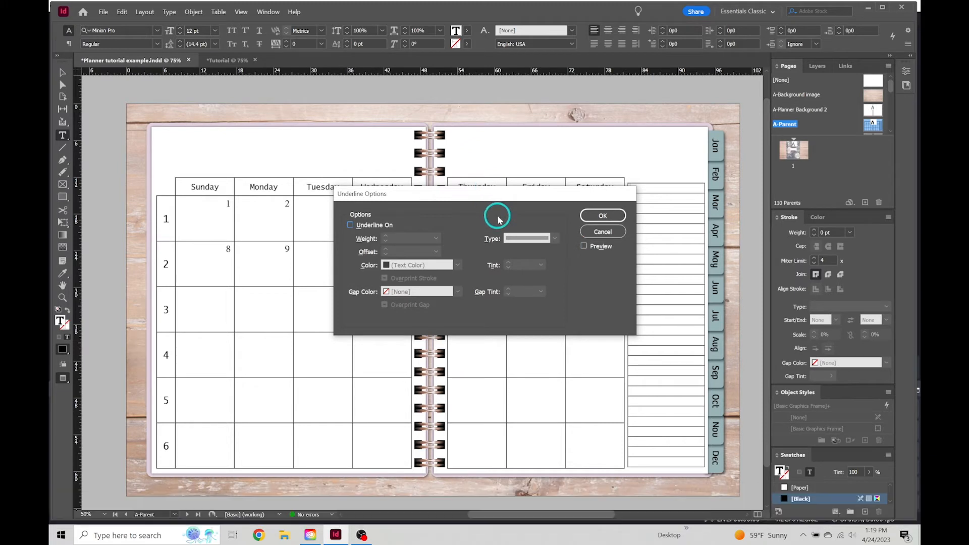
pyautogui.click(350, 226)
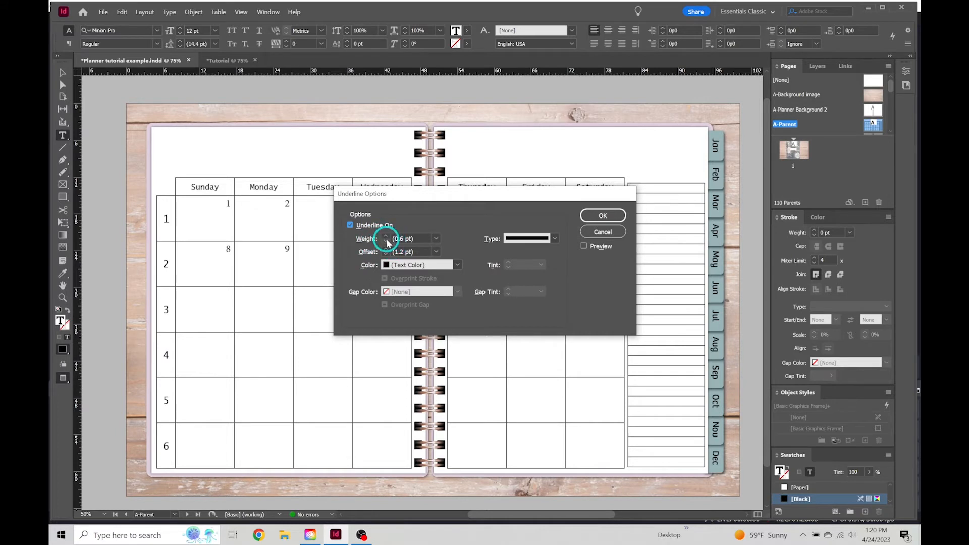
pyautogui.click(437, 238)
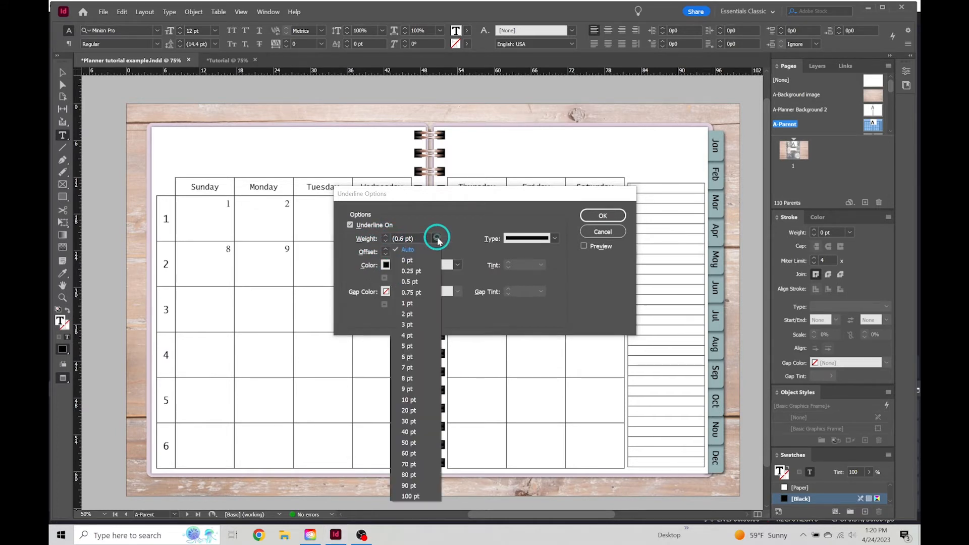
pyautogui.click(410, 282)
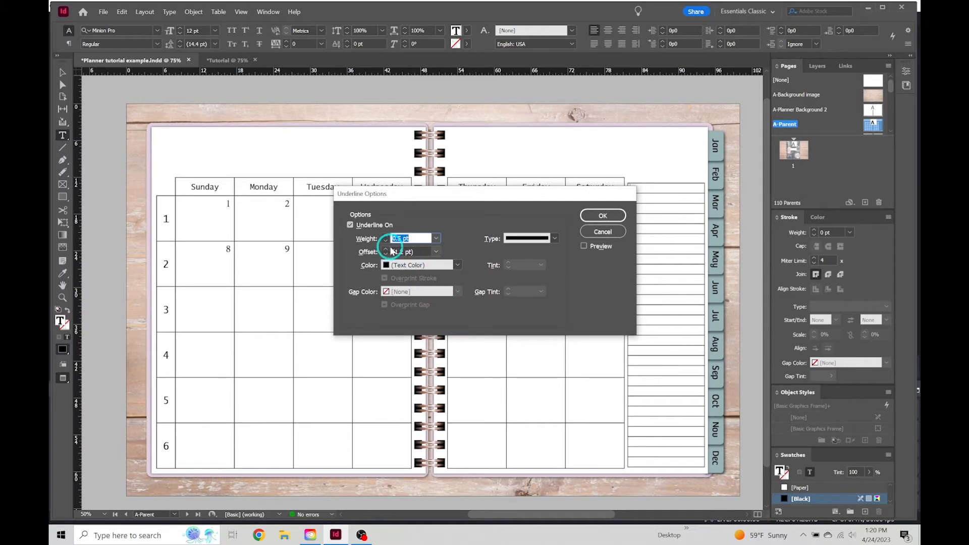
pyautogui.click(436, 252)
pyautogui.click(428, 277)
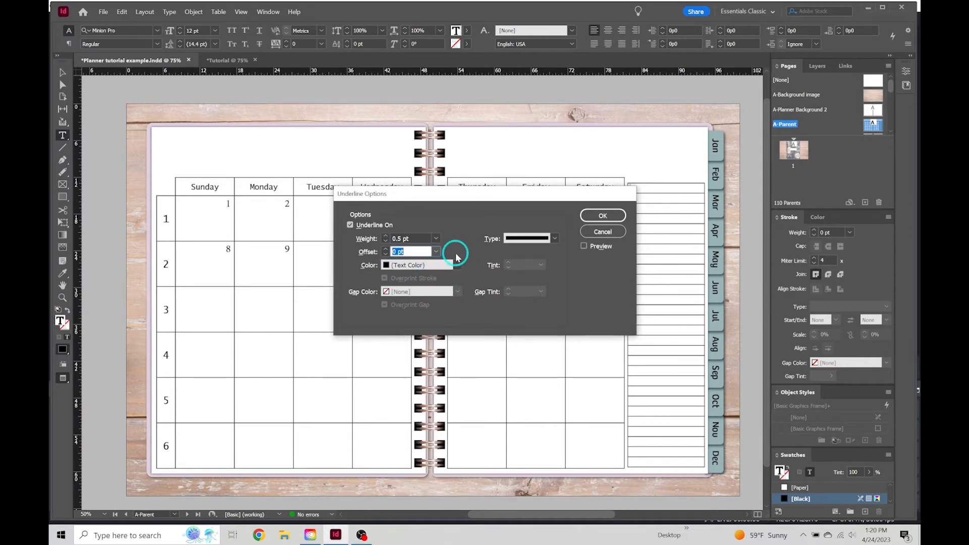
# Step: Colour the underline with the Planner Text swatch, keep the solid line type, and apply the underline options
pyautogui.click(457, 265)
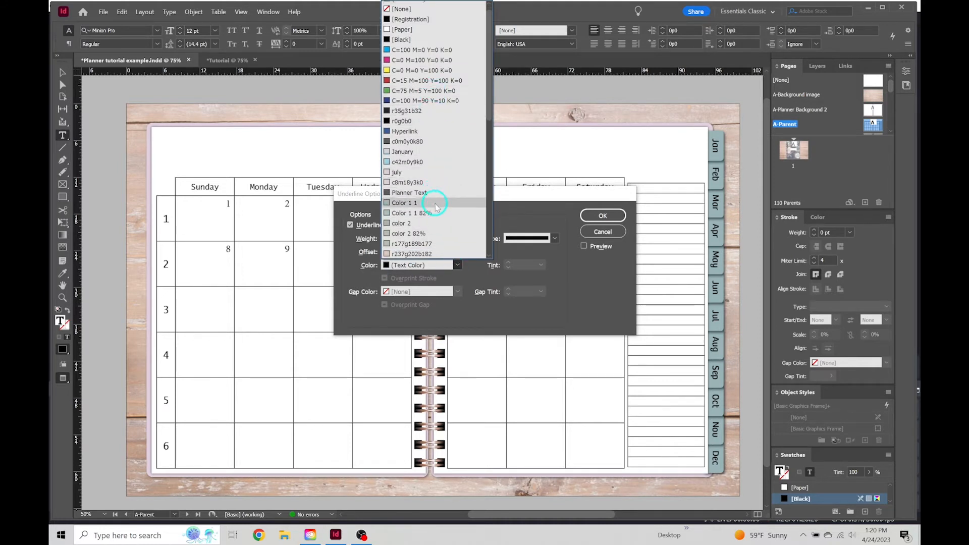
pyautogui.click(433, 193)
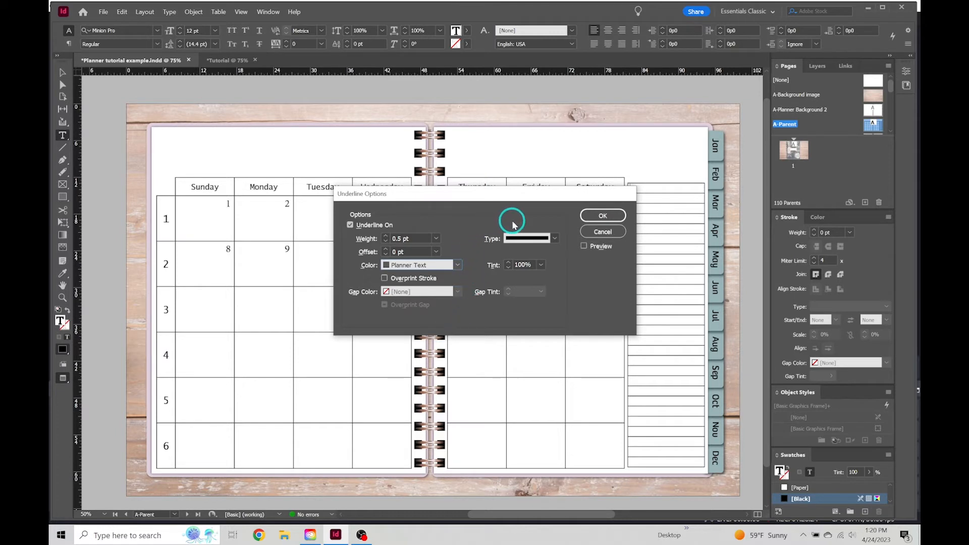
pyautogui.click(556, 239)
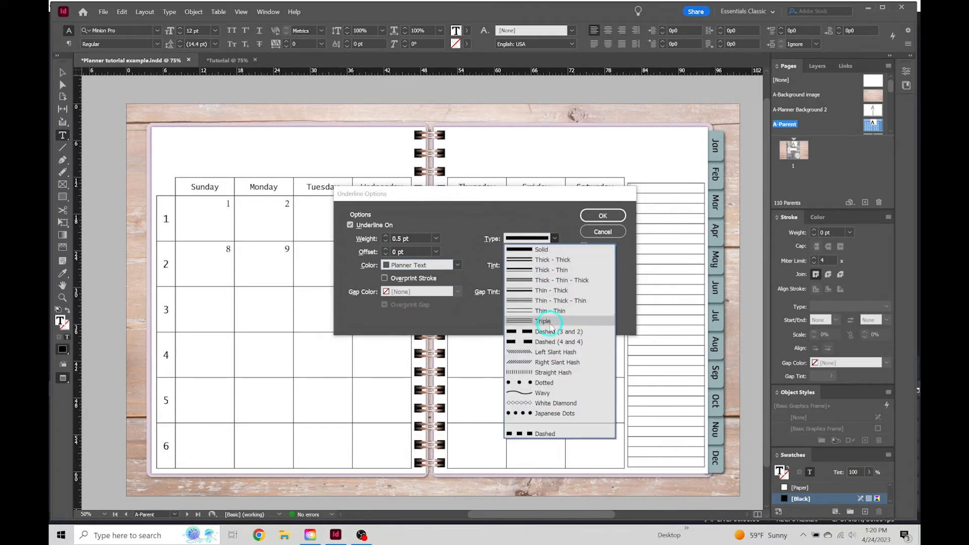
pyautogui.click(534, 218)
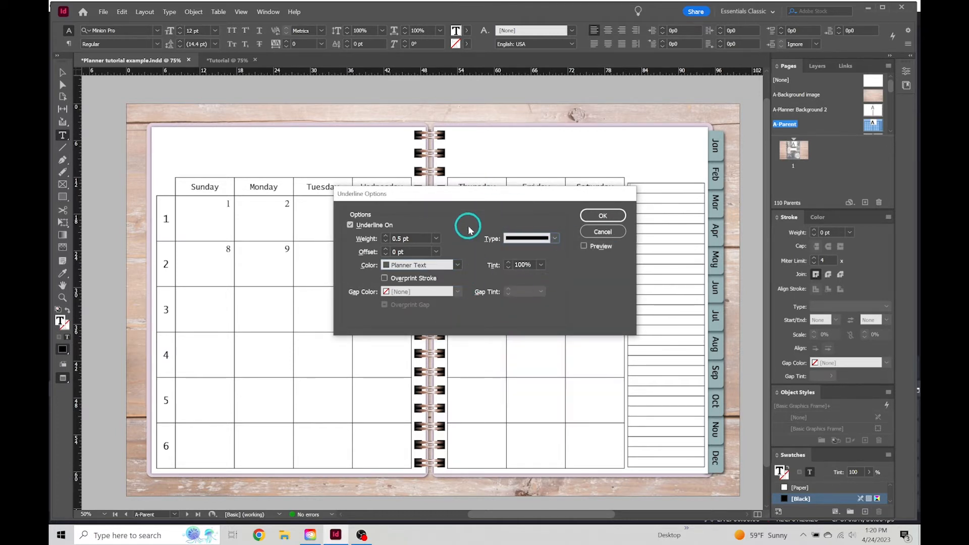
pyautogui.click(603, 216)
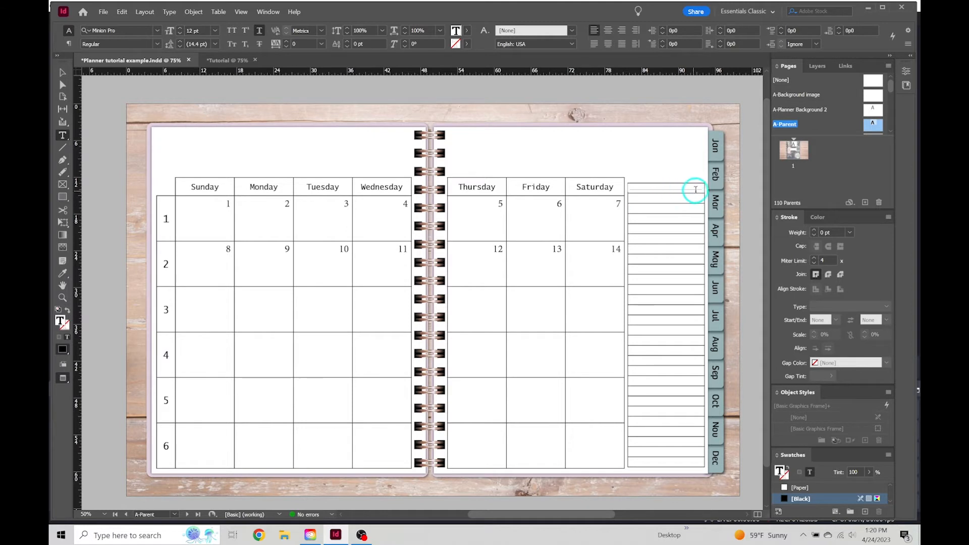
# Step: Copy the underlined first cell of the notes column into all the rows below it
pyautogui.moveTo(701, 188); pyautogui.dragTo(634, 190)
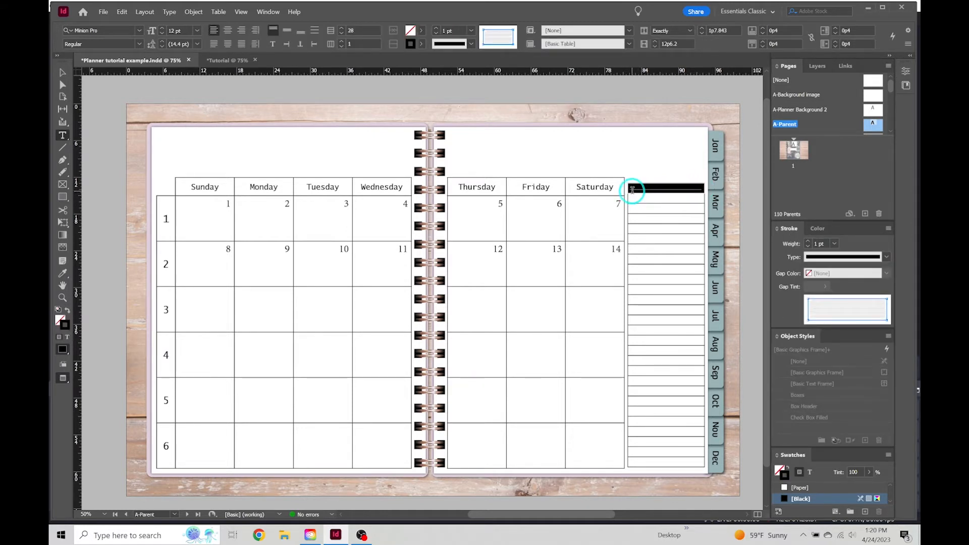
pyautogui.hotkey('ctrl', 'c')
pyautogui.moveTo(639, 202); pyautogui.dragTo(692, 456)
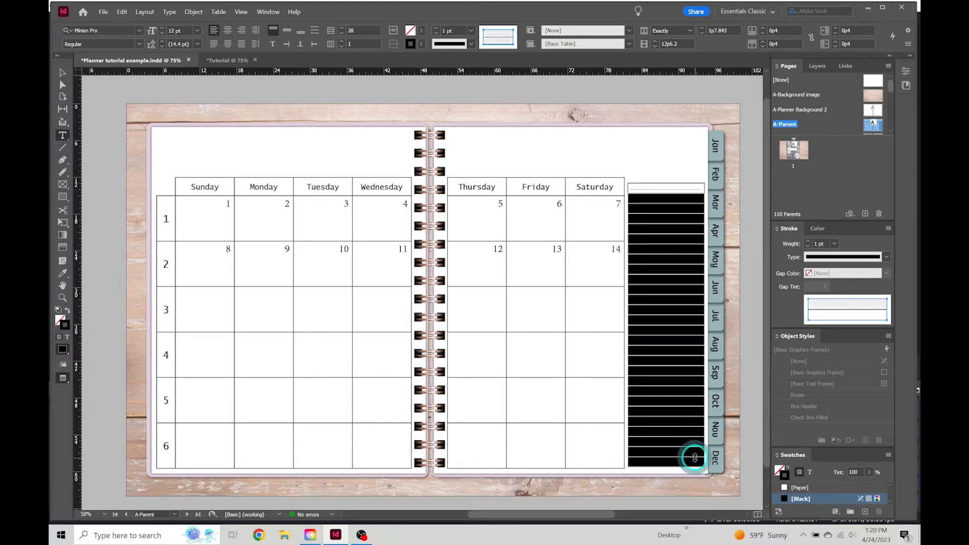
pyautogui.hotkey('ctrl', 'v')
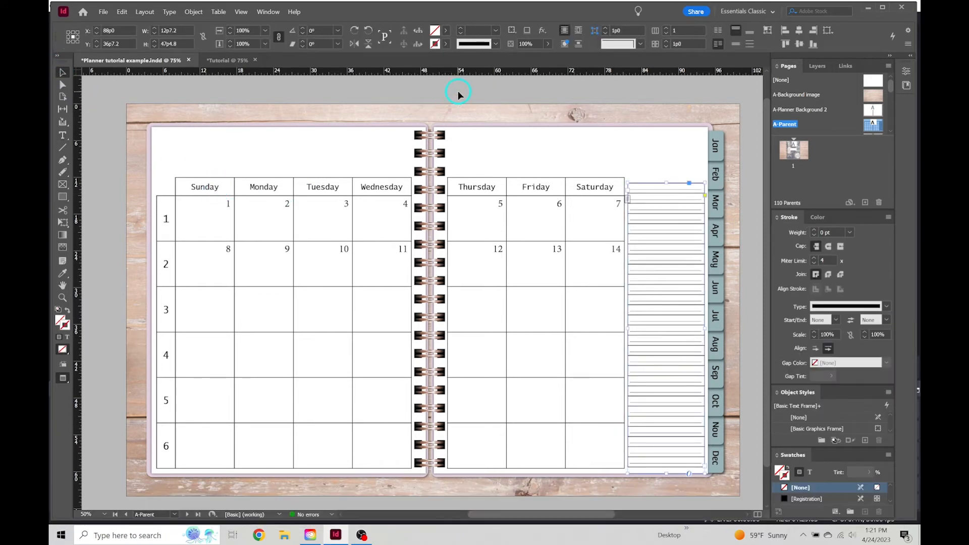
pyautogui.click(556, 174)
pyautogui.click(683, 444)
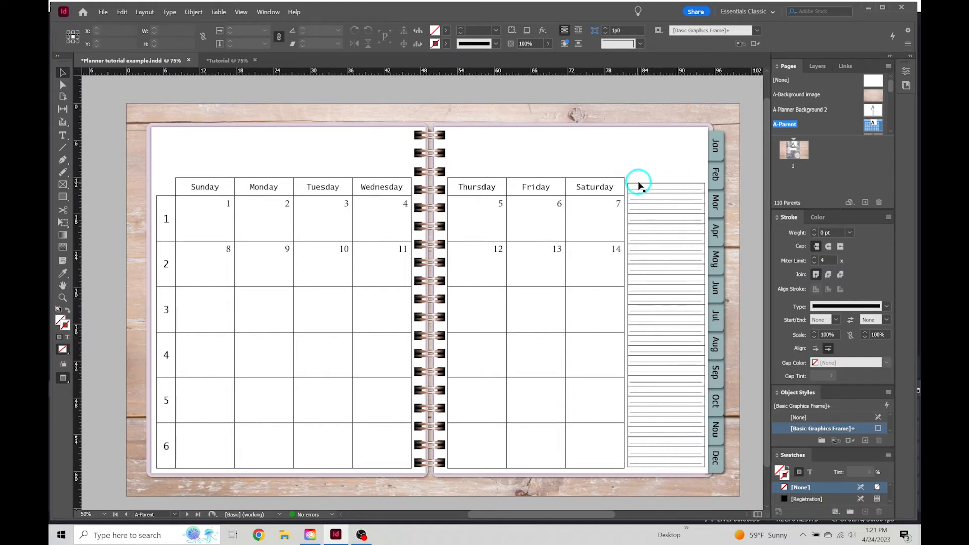
# Step: Remove all cell borders from the notes column by setting their stroke weight to 0 pt
pyautogui.press('t')
pyautogui.click(654, 205)
pyautogui.click(654, 180)
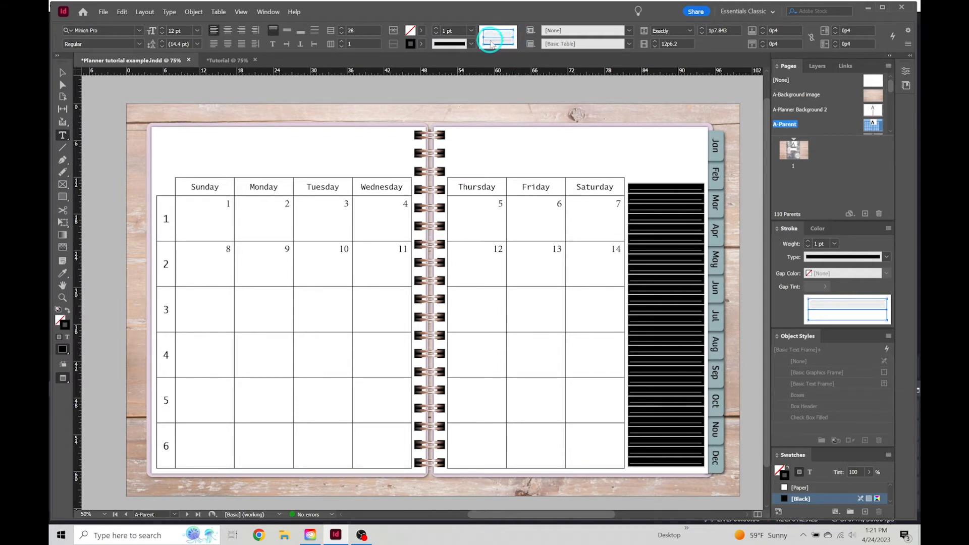
pyautogui.click(470, 31)
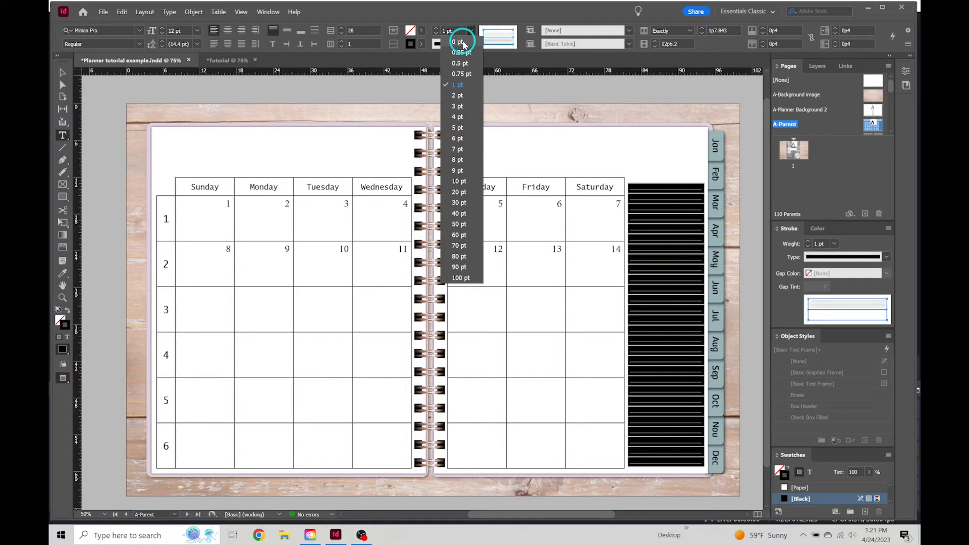
pyautogui.click(458, 42)
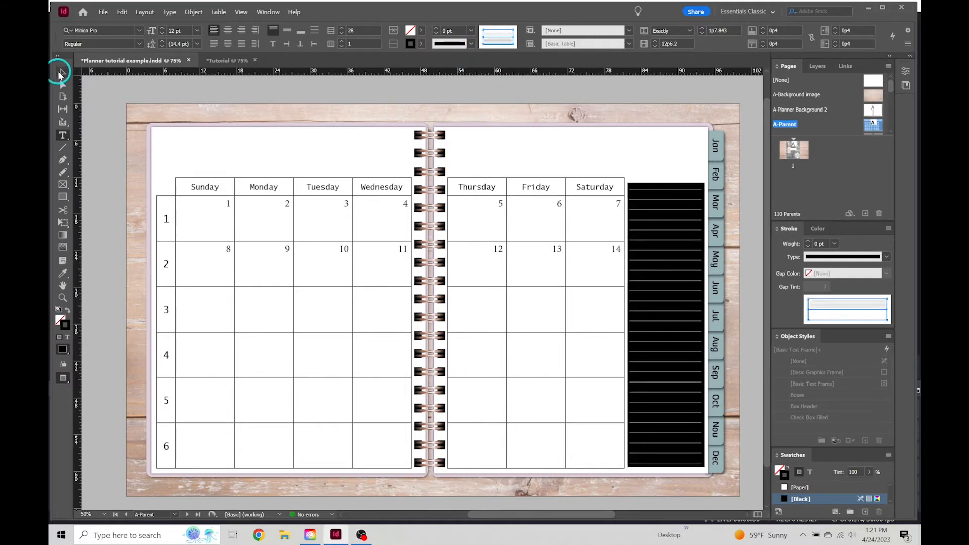
pyautogui.click(60, 72)
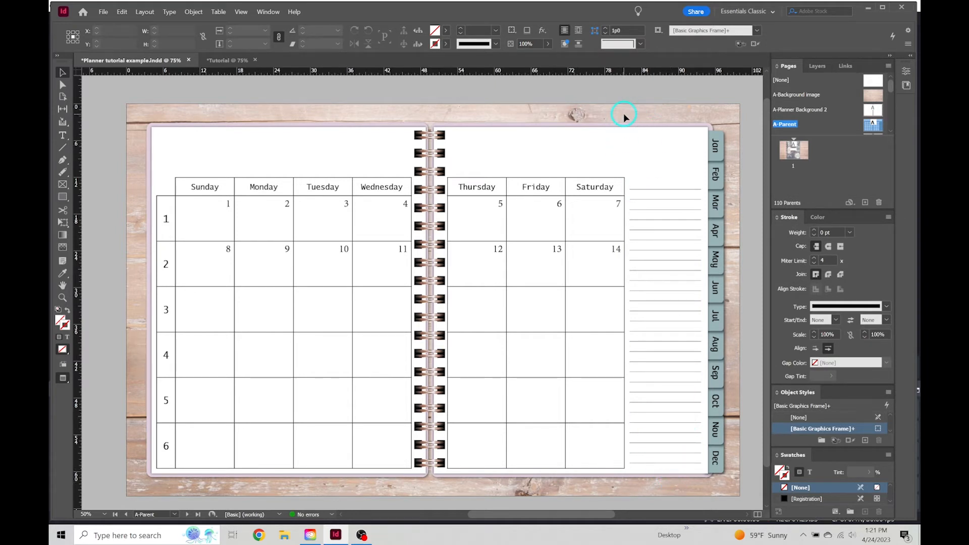
# Step: Undo the border removal and the underlines in the notes column, restoring its plain ruled rows
pyautogui.hotkey('ctrl', 'z')
pyautogui.hotkey('ctrl', 'z')
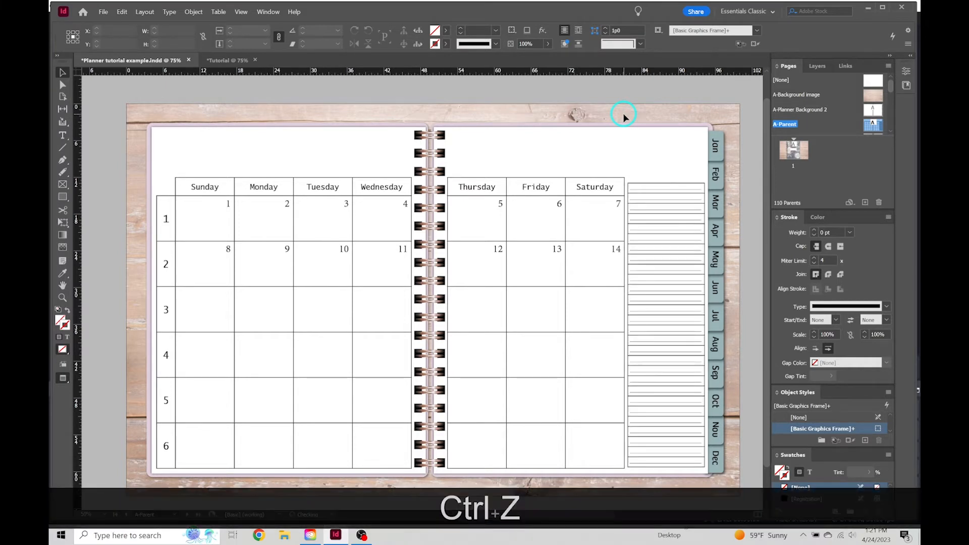
pyautogui.hotkey('ctrl', 'z')
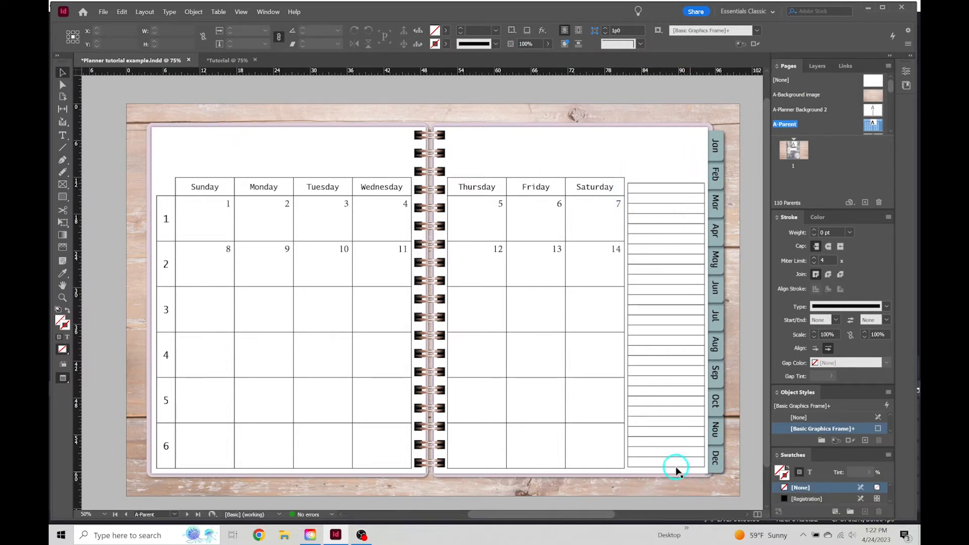
# Step: Set only the left and right borders of all notes column cells to 0 pt, keeping the horizontal lines
pyautogui.doubleClick(634, 187)
pyautogui.moveTo(635, 188); pyautogui.dragTo(686, 460)
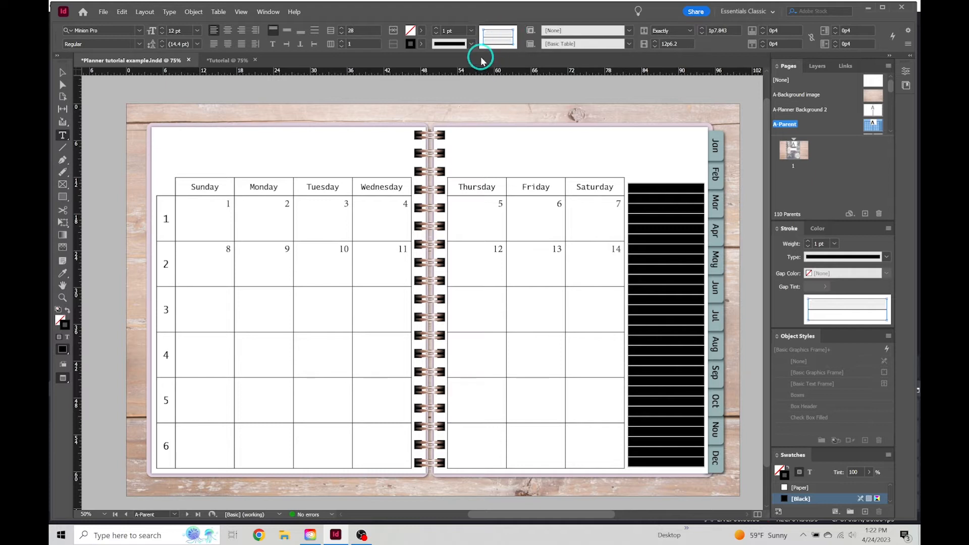
pyautogui.click(472, 31)
pyautogui.click(459, 42)
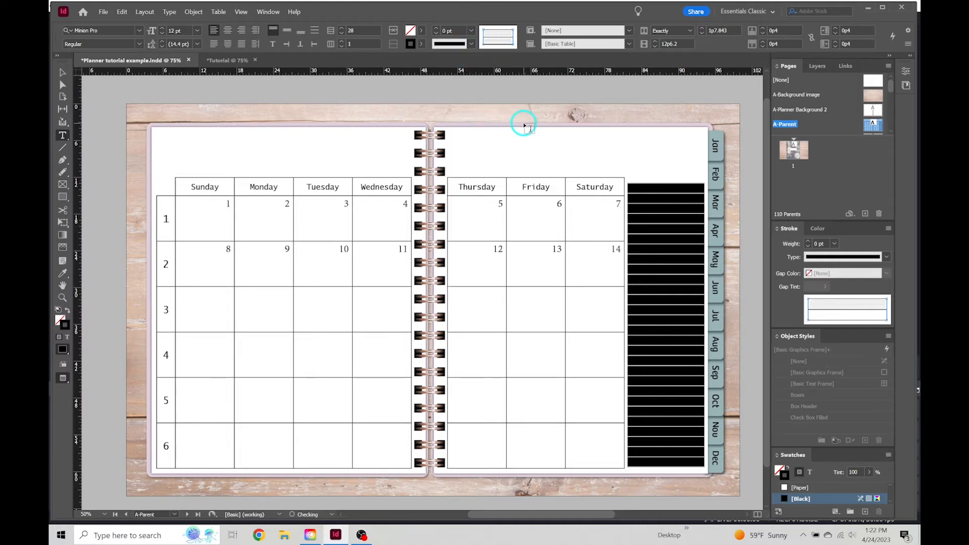
pyautogui.click(62, 72)
pyautogui.click(407, 98)
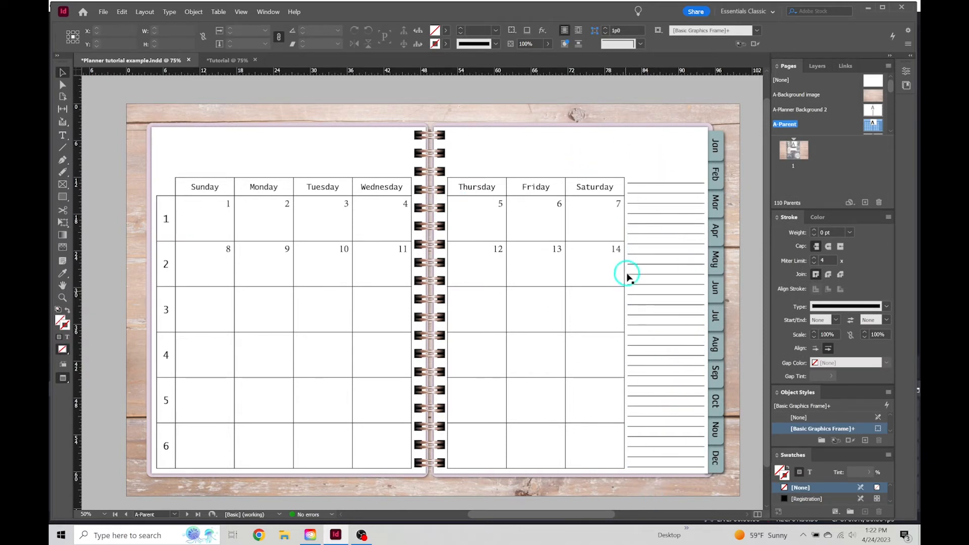
# Step: Set the horizontal lines of the whole notes column to 0.5 pt in the c0m0y0k80 swatch
pyautogui.doubleClick(651, 181)
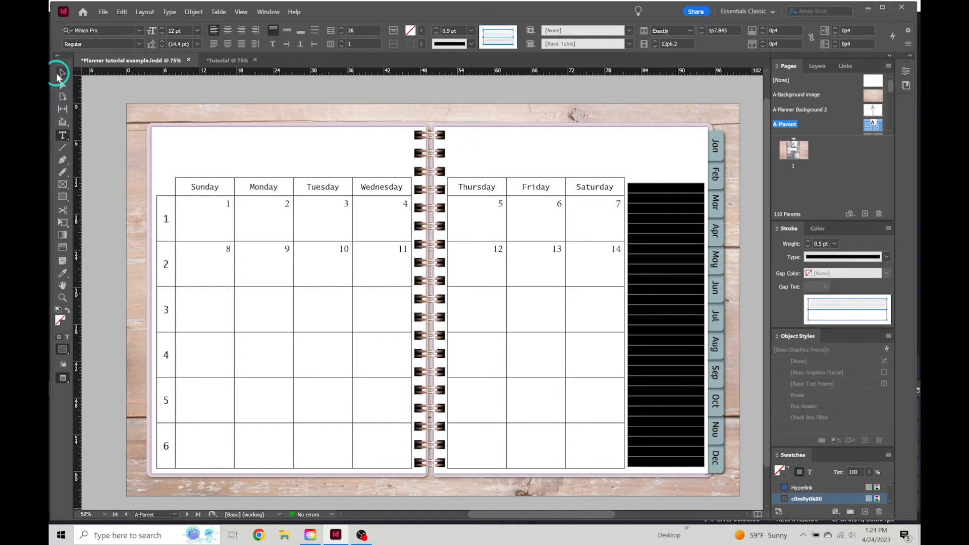
pyautogui.click(61, 73)
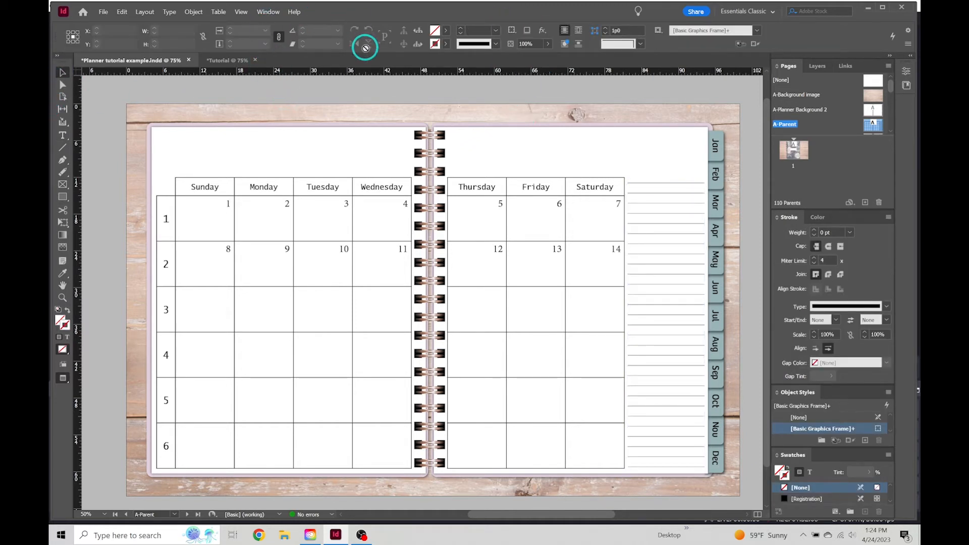
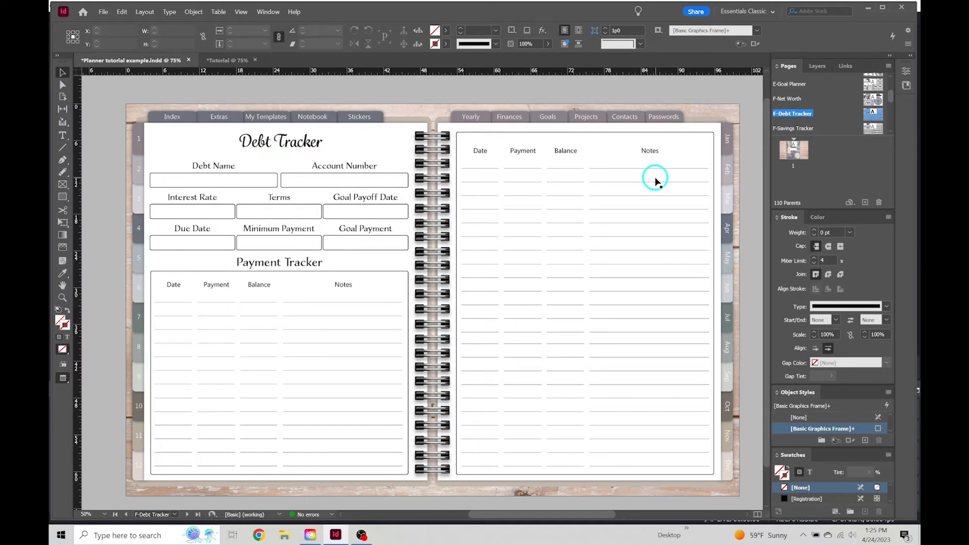
# Step: Open the C-Monthly Calendar (Mon) parent page from the list of parents
pyautogui.scroll(5, 866, 92)
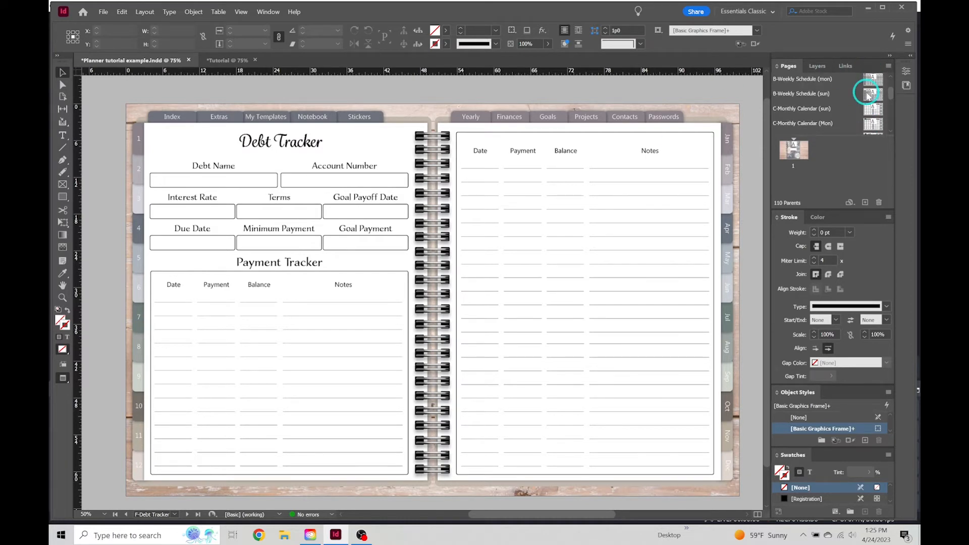
pyautogui.scroll(-1, 867, 103)
pyautogui.doubleClick(870, 102)
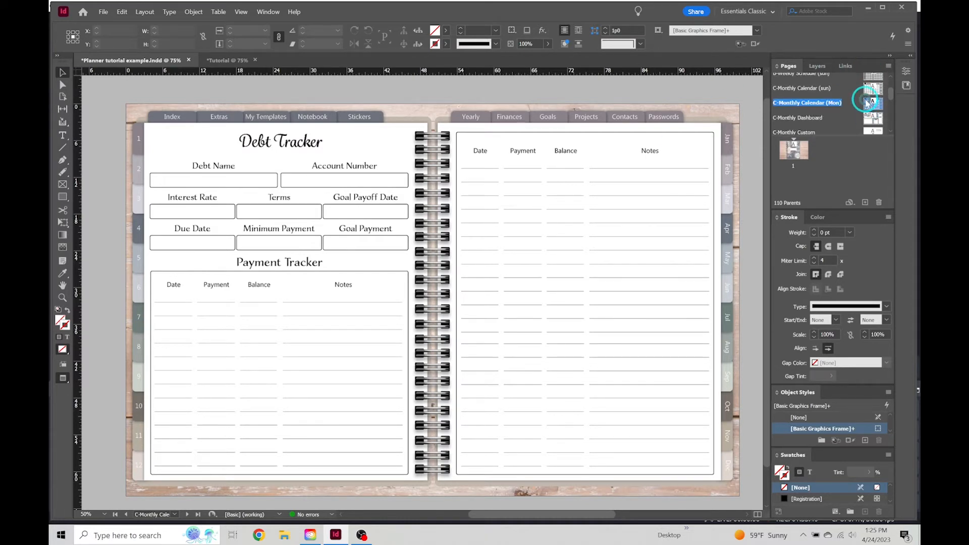
# Step: Set the vertical borders between the Thursday to Saturday cells in weeks 3 and 4 to 0 pt on A-Parent
pyautogui.doubleClick(487, 305)
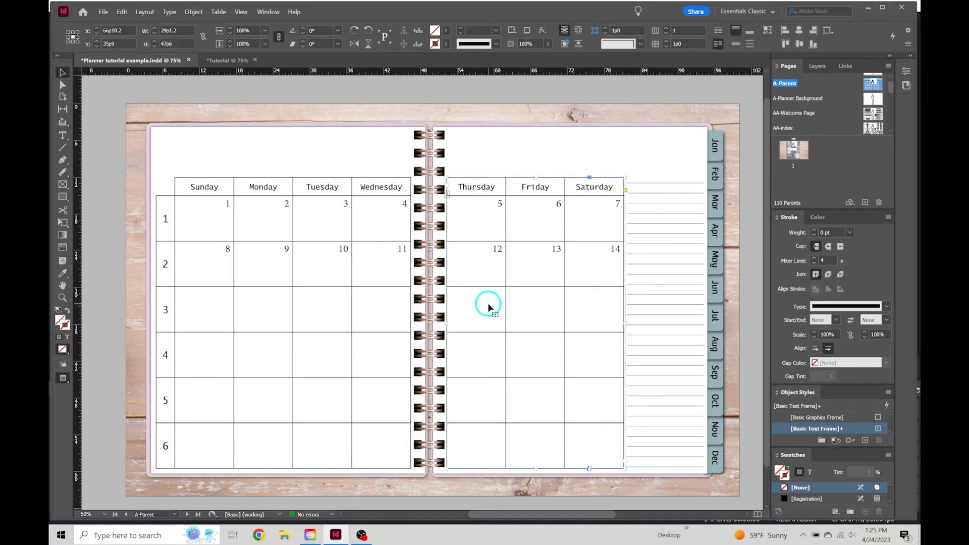
pyautogui.moveTo(487, 304); pyautogui.dragTo(580, 351)
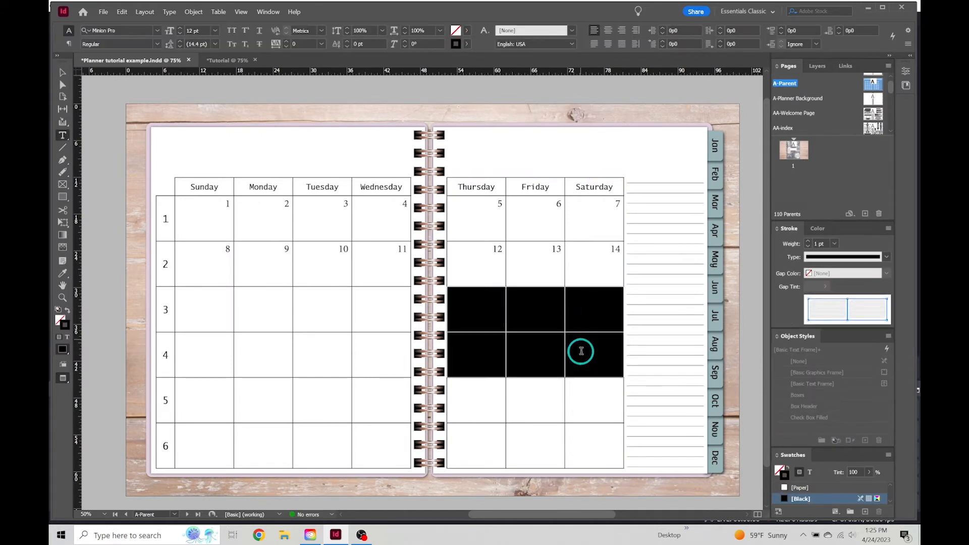
pyautogui.click(506, 45)
pyautogui.click(508, 32)
pyautogui.click(513, 34)
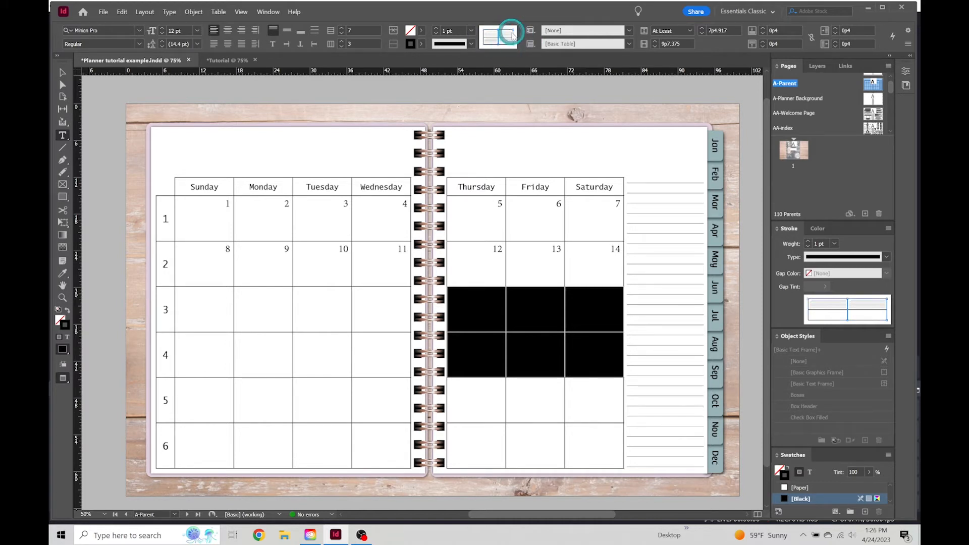
pyautogui.click(517, 42)
pyautogui.click(471, 31)
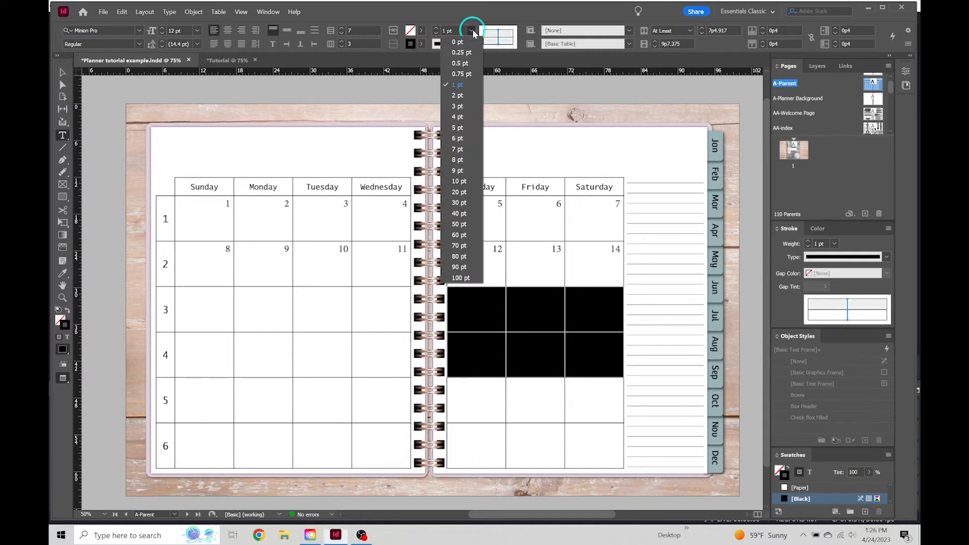
pyautogui.click(468, 44)
pyautogui.click(63, 72)
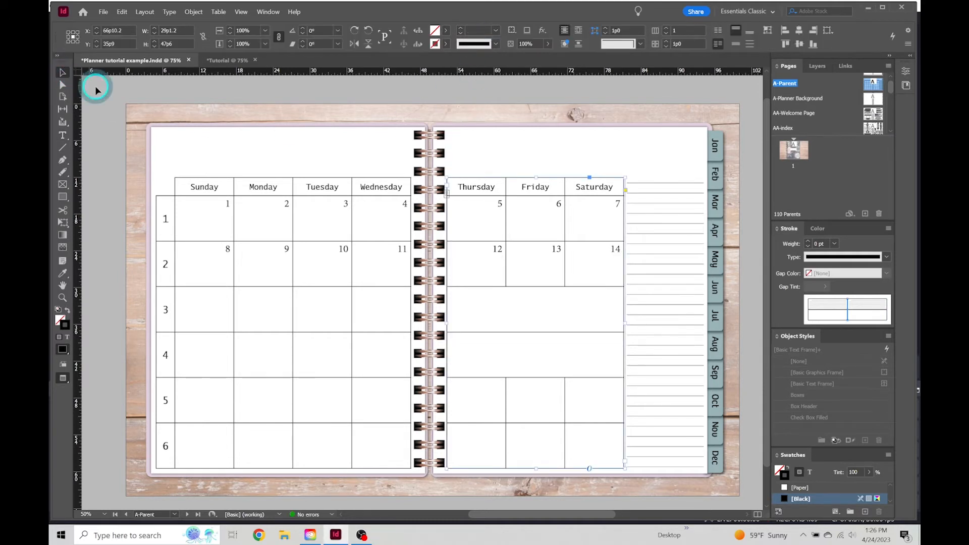
pyautogui.click(420, 98)
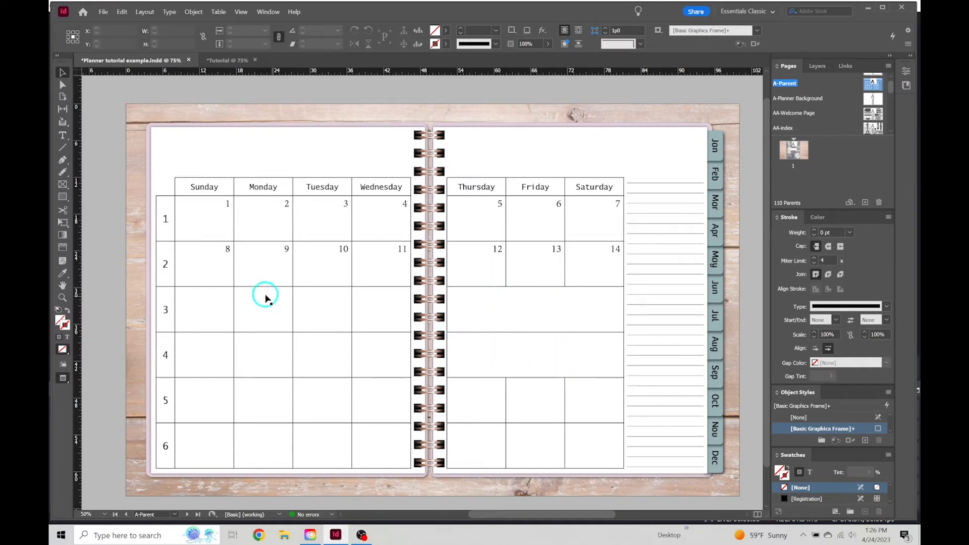
# Step: Undo the vertical border removal between the Thursday to Saturday cells in weeks 3 and 4
pyautogui.hotkey('ctrl', 'z')
pyautogui.hotkey('ctrl', 'z')
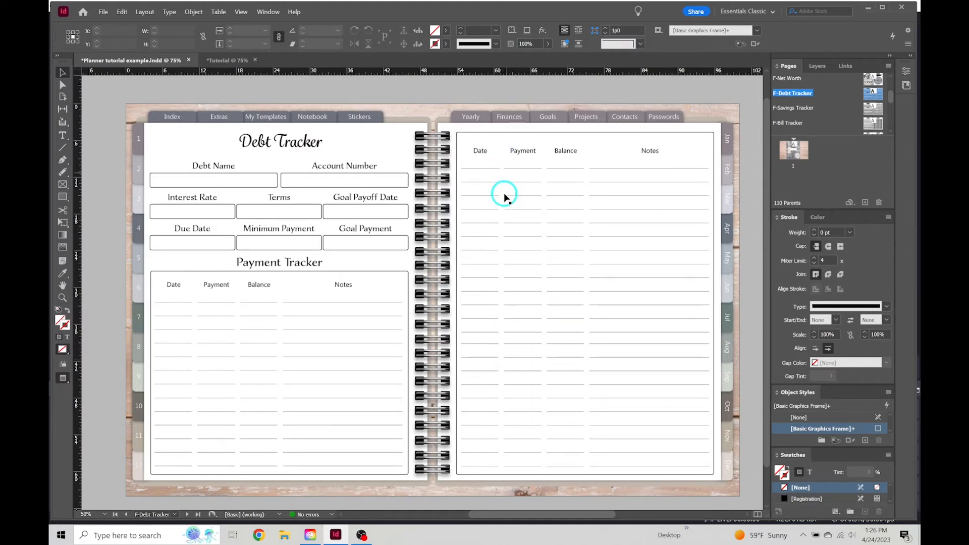
# Step: Go back to the A-Parent spread in the list of parents and turn off its preview mode to show the frame edges
pyautogui.scroll(1, 818, 117)
pyautogui.scroll(8, 818, 118)
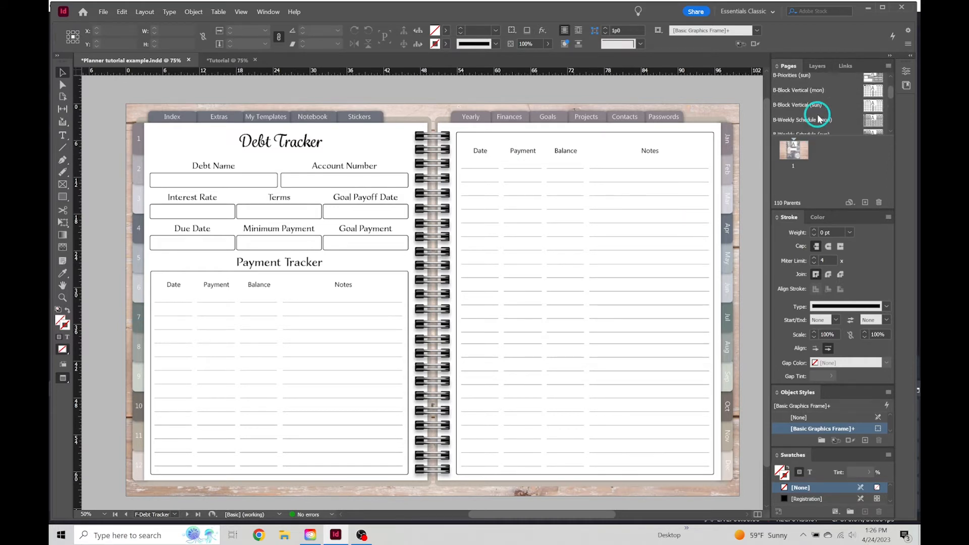
pyautogui.scroll(5, 819, 118)
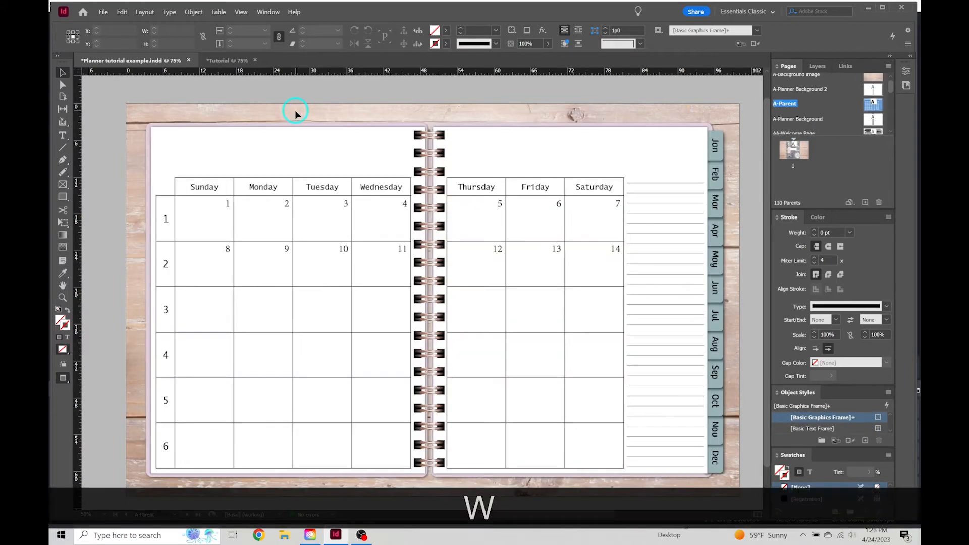
pyautogui.press('w')
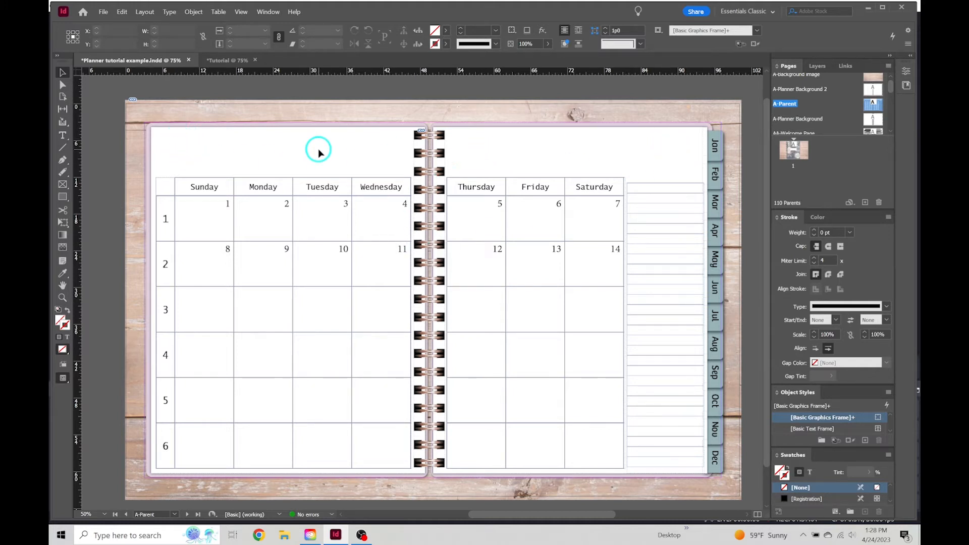
pyautogui.click(63, 136)
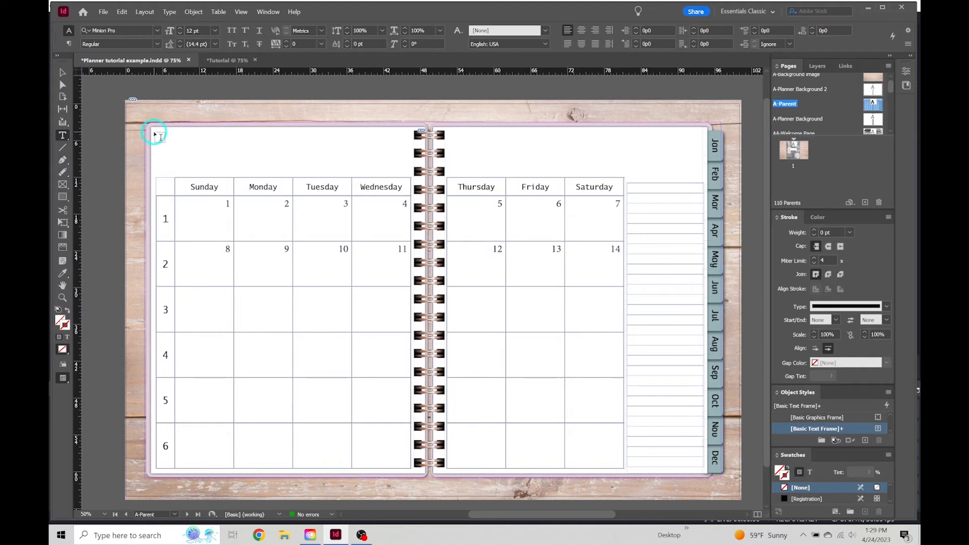
pyautogui.moveTo(156, 133); pyautogui.dragTo(409, 174)
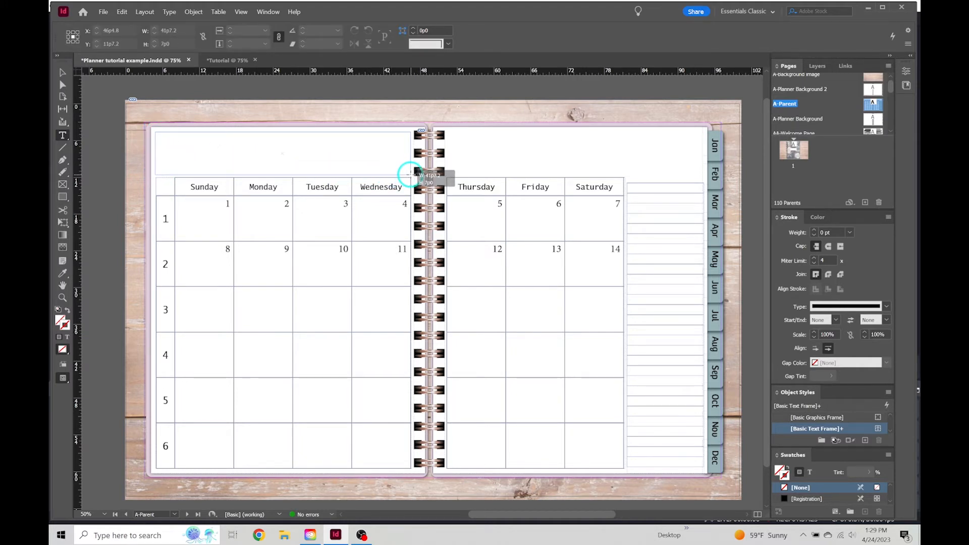
pyautogui.moveTo(410, 174); pyautogui.dragTo(410, 175)
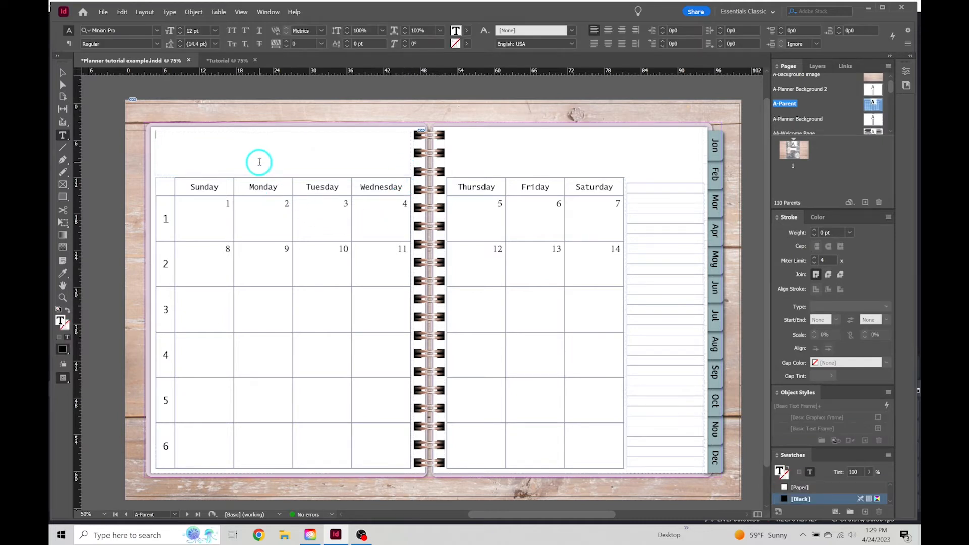
pyautogui.click(609, 32)
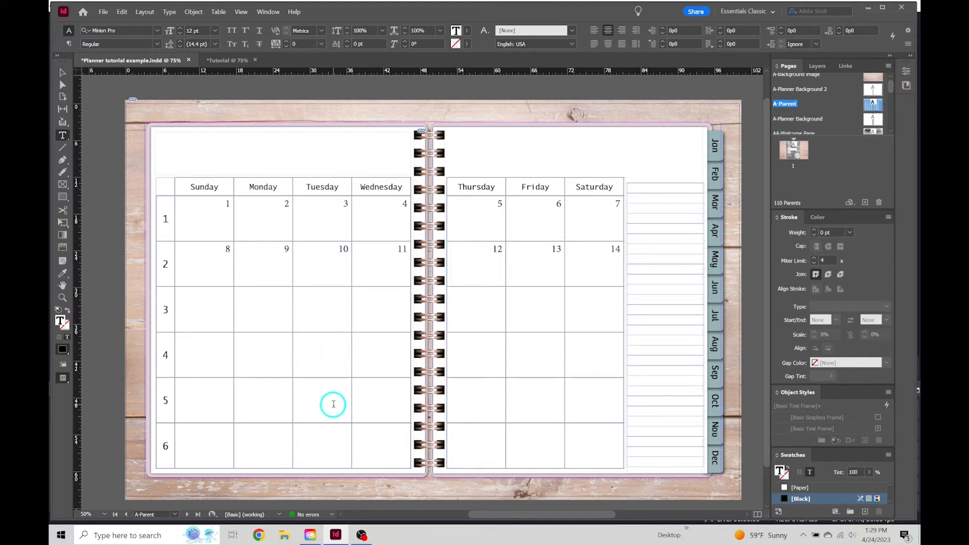
pyautogui.click(193, 151)
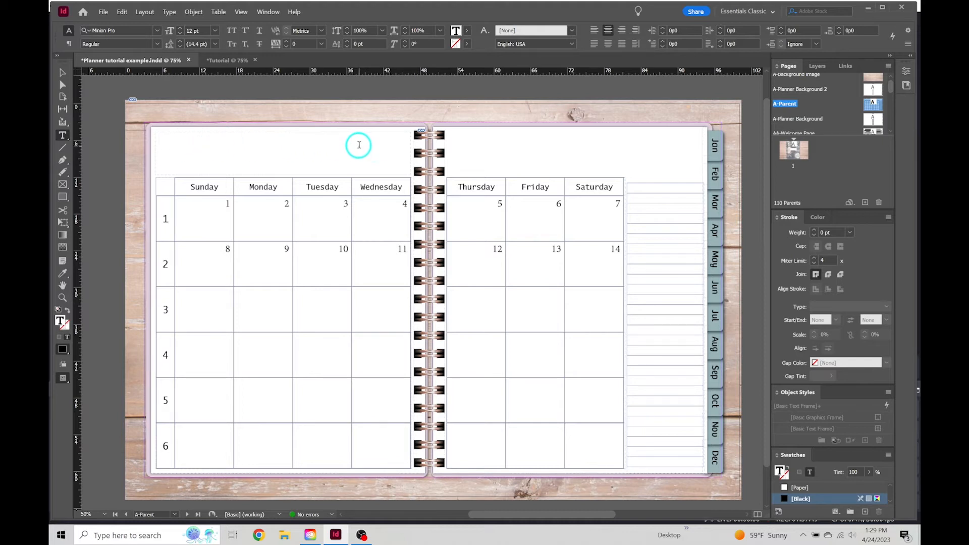
pyautogui.hotkey('ctrl', 'z')
pyautogui.hotkey('ctrl', 'z')
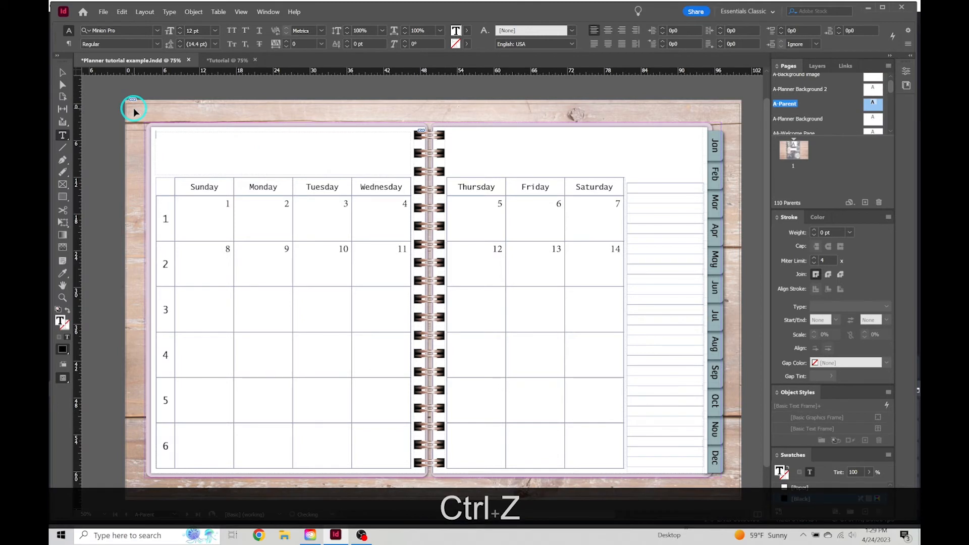
pyautogui.hotkey('ctrl', 'z')
# Step: Draw a text frame about 14p10.8 by 6p2.4 above the Sunday column and enter "January" with "2023" on a second line
pyautogui.click(63, 135)
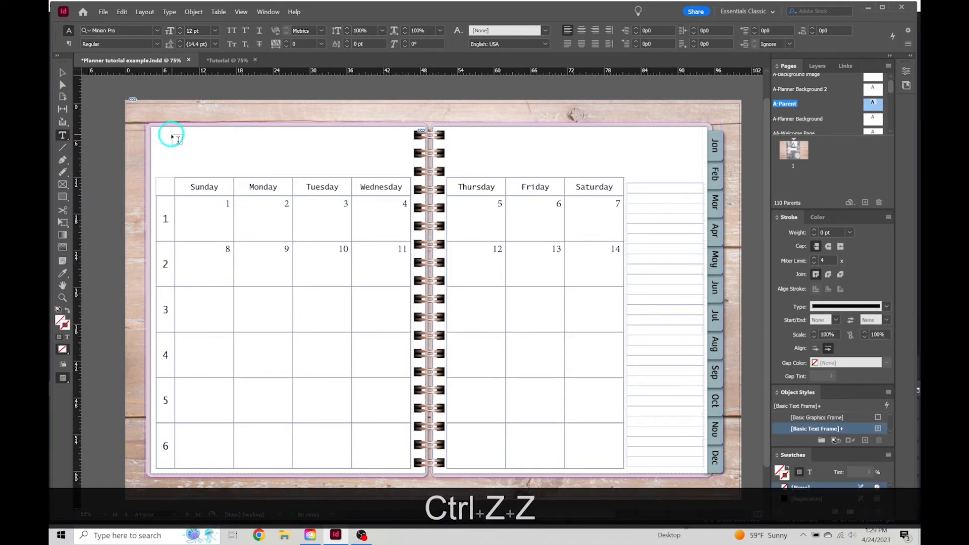
pyautogui.moveTo(155, 133); pyautogui.dragTo(246, 170)
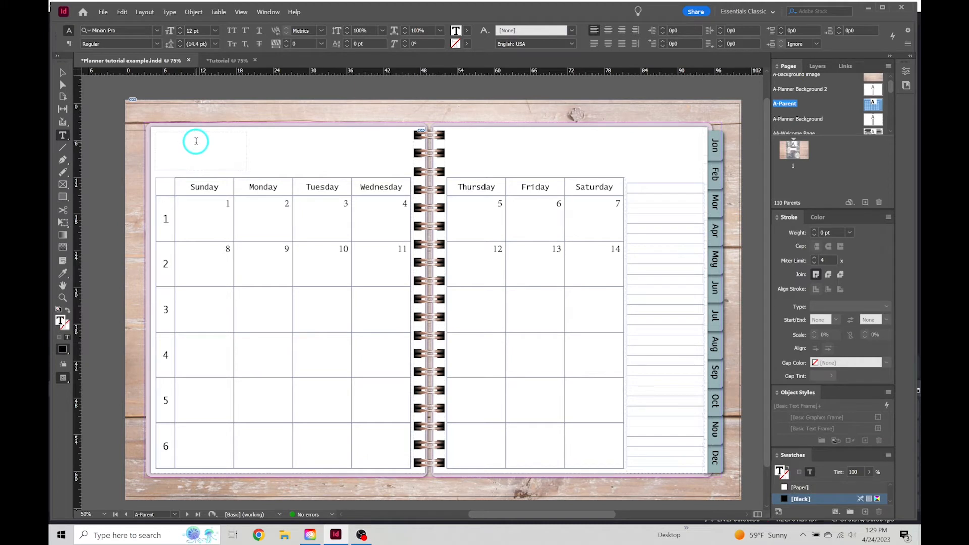
pyautogui.write('Jani')
pyautogui.press('BackSpace')
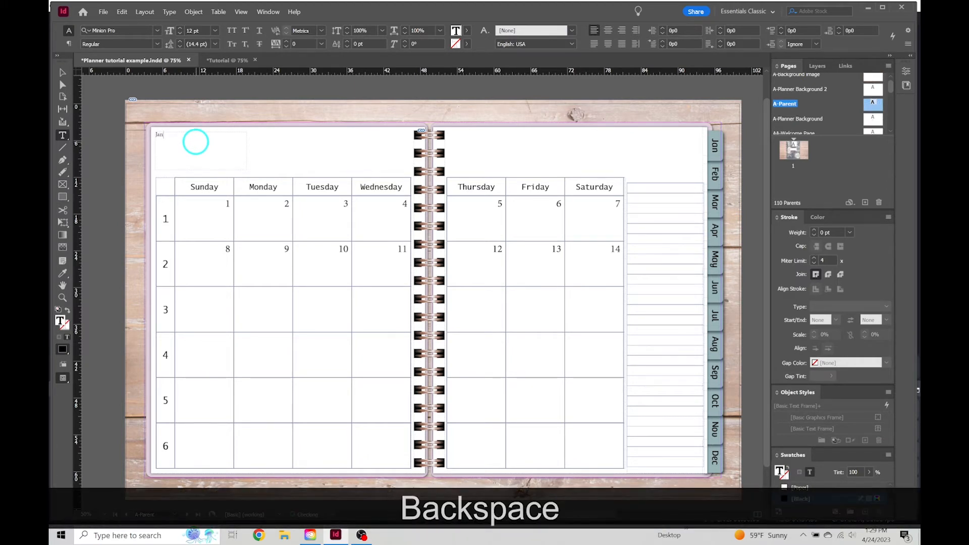
pyautogui.write('uary')
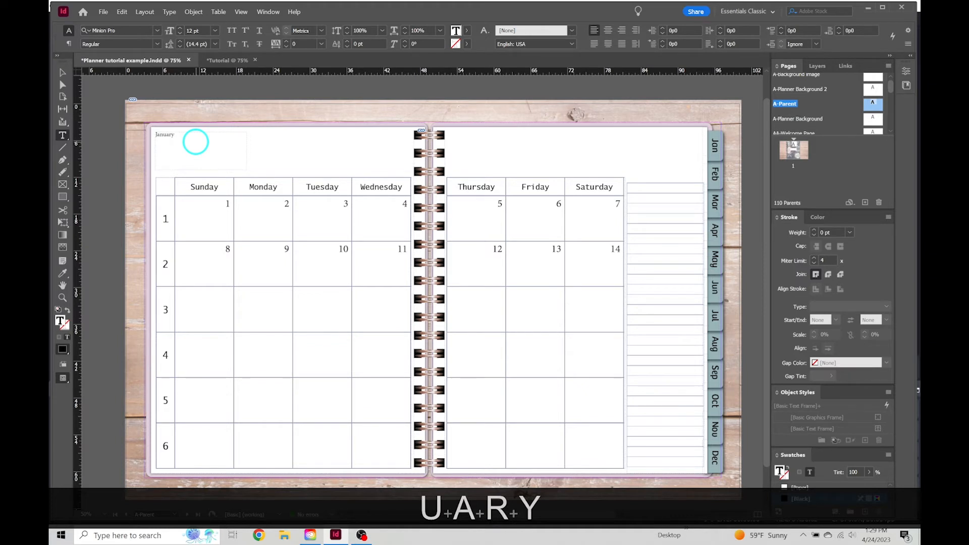
pyautogui.press('Return')
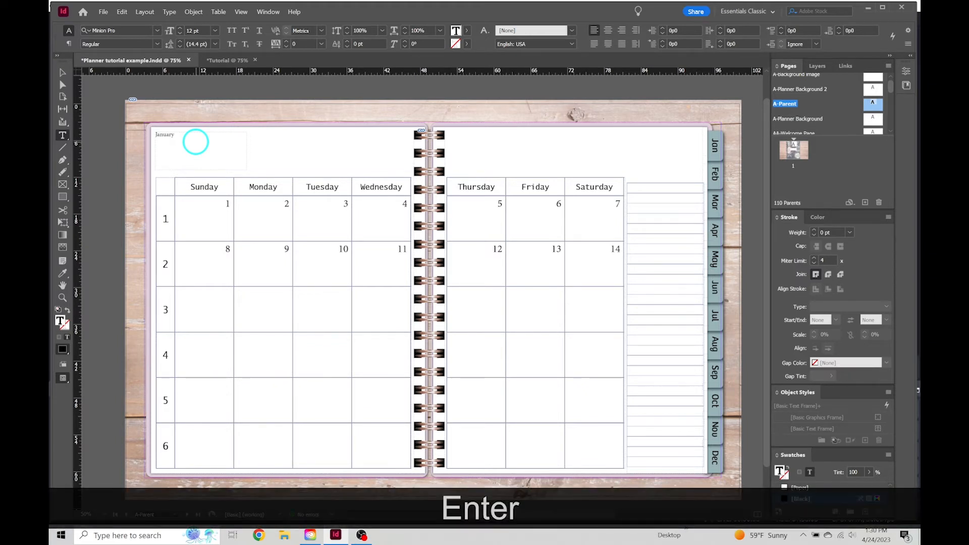
pyautogui.write('2023')
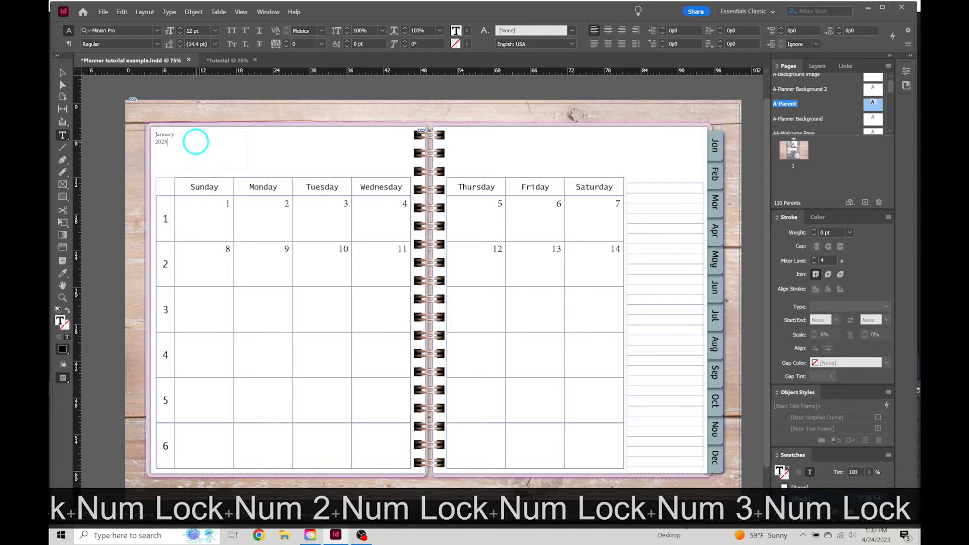
# Step: Centre both lines of the January 2023 heading and set their font size to 32 pt
pyautogui.click(62, 72)
pyautogui.click(177, 143)
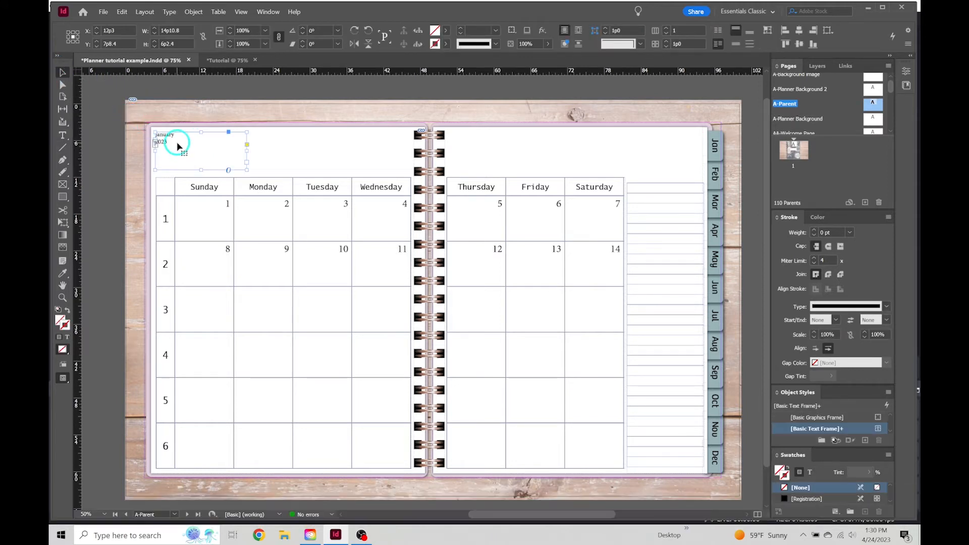
pyautogui.click(160, 142)
pyautogui.hotkey('ctrl', 'a')
pyautogui.click(609, 30)
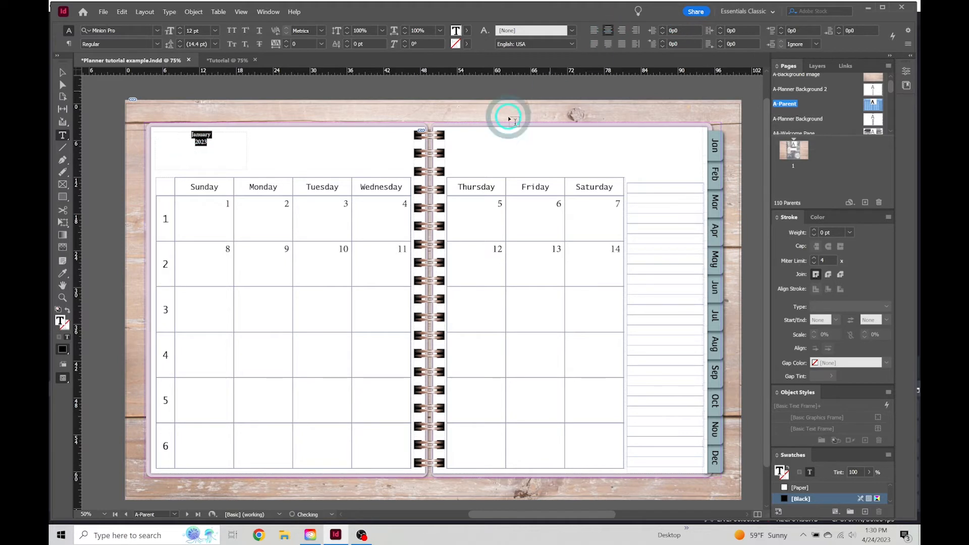
pyautogui.click(181, 28)
pyautogui.click(180, 28)
pyautogui.click(180, 28)
pyautogui.click(180, 28)
pyautogui.click(180, 29)
pyautogui.click(180, 29)
pyautogui.click(180, 29)
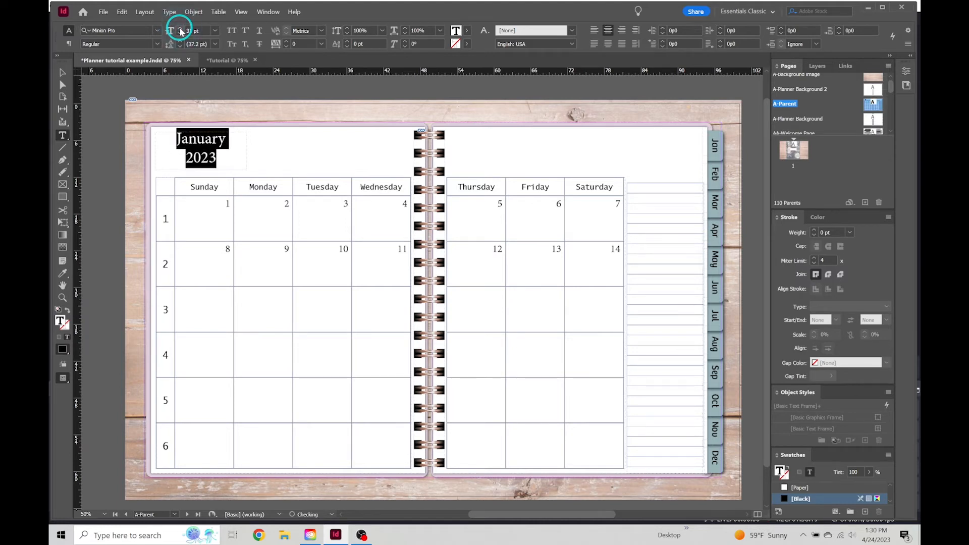
pyautogui.click(180, 29)
# Step: Set the font of the January 2023 heading to Kanit Medium Italic
pyautogui.click(157, 30)
pyautogui.scroll(2, 137, 100)
pyautogui.scroll(5, 136, 99)
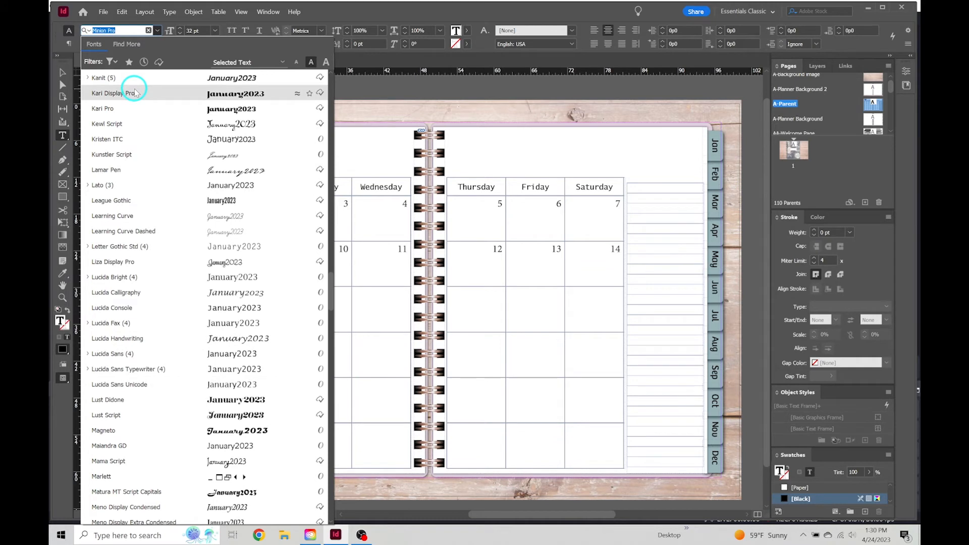
pyautogui.click(135, 80)
# Step: Move the January 2023 heading frame slightly down toward the table, to about X 12p1.8 and Y 8p1.2
pyautogui.click(63, 72)
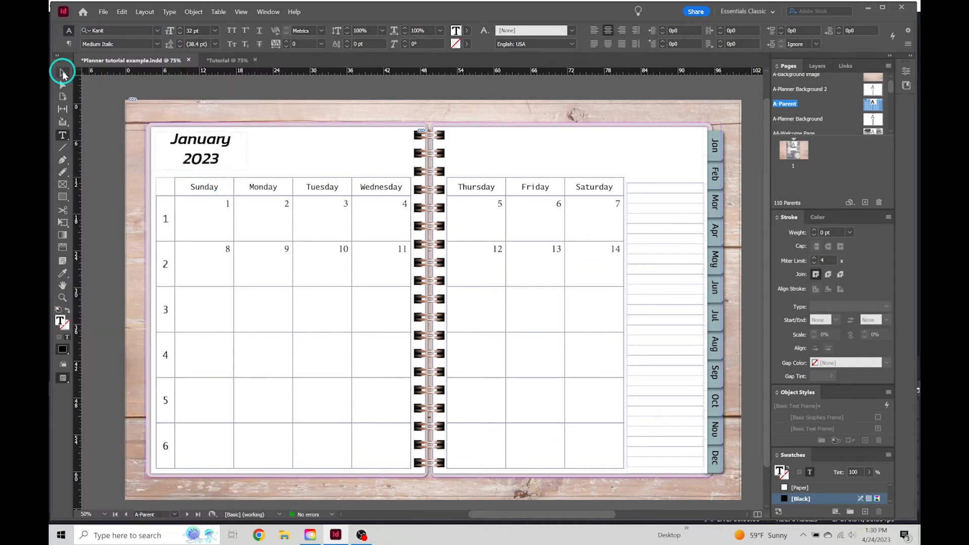
pyautogui.click(113, 208)
pyautogui.moveTo(205, 142); pyautogui.dragTo(205, 146)
pyautogui.click(114, 158)
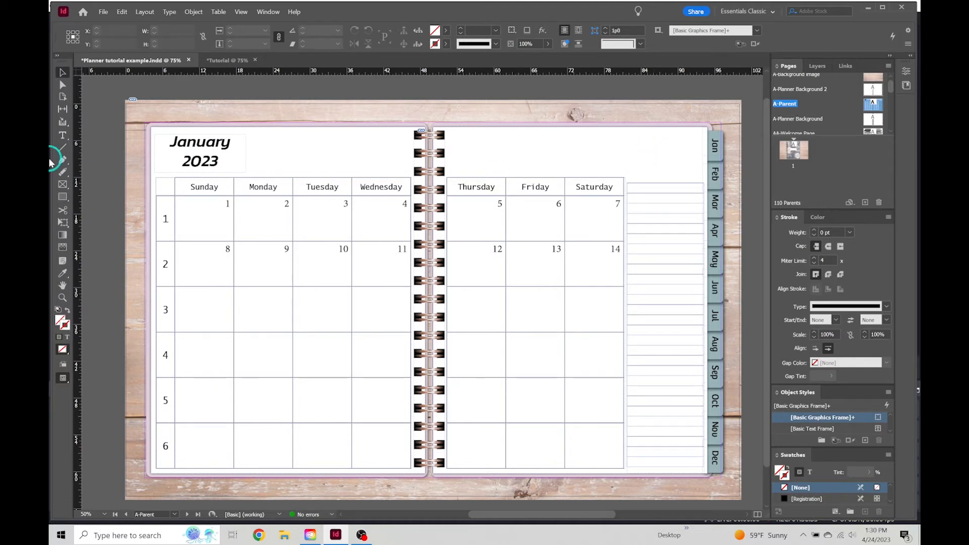
# Step: Draw a text frame about 12p8.4 by 5p2.4 above the lined notes column and enter the centred heading "Notes"
pyautogui.click(62, 135)
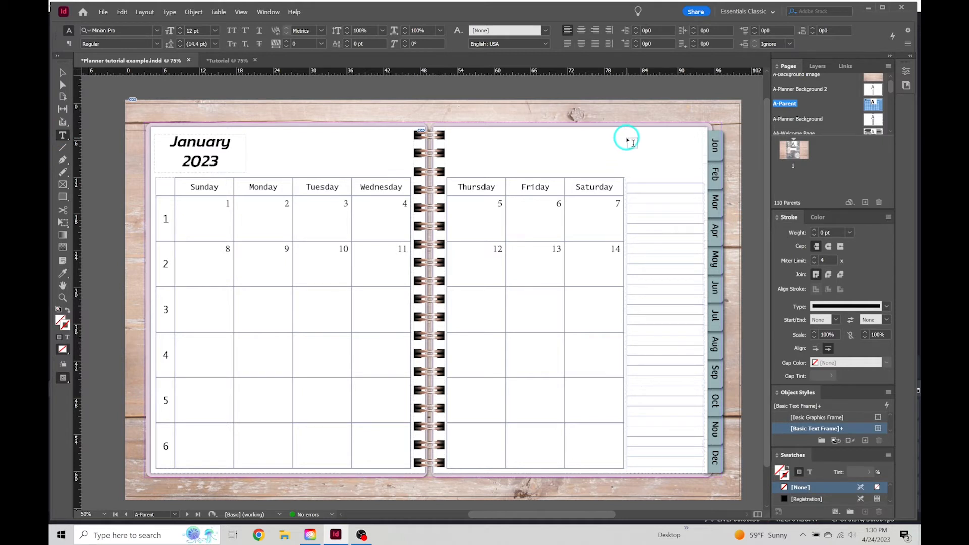
pyautogui.moveTo(626, 137); pyautogui.dragTo(703, 168)
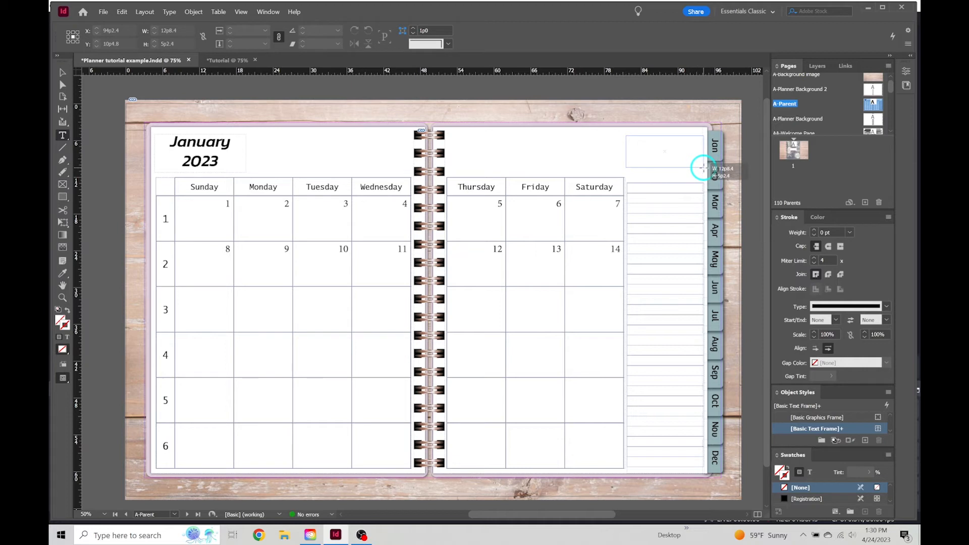
pyautogui.moveTo(703, 169); pyautogui.dragTo(703, 168)
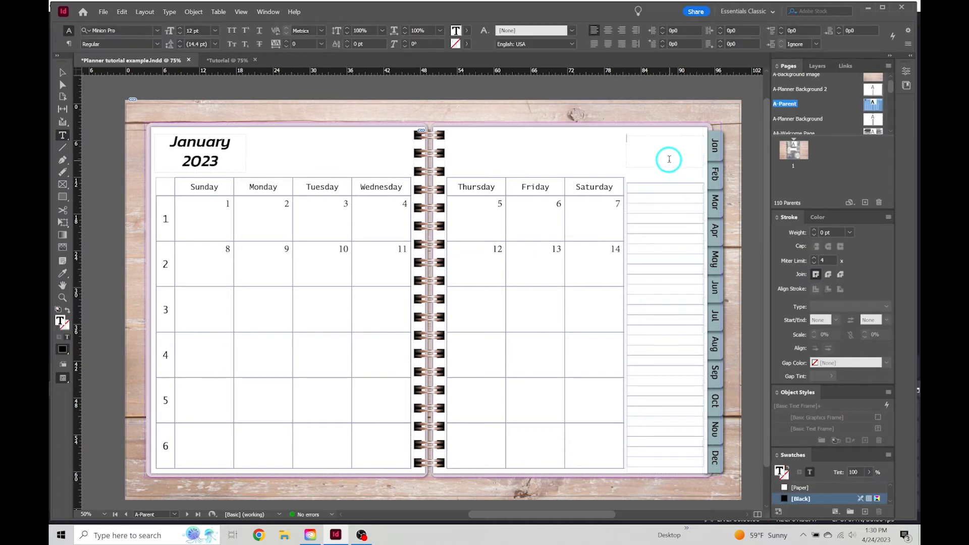
pyautogui.click(609, 30)
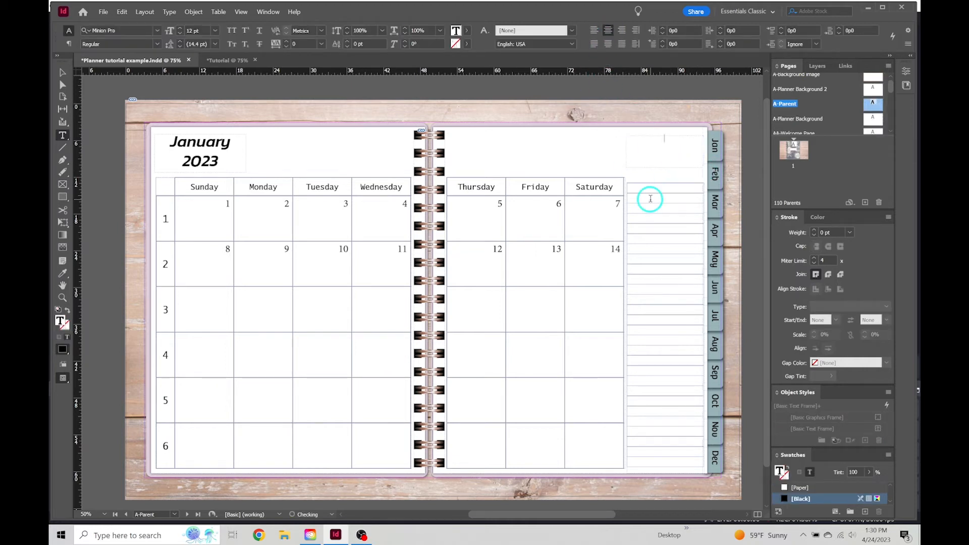
pyautogui.write('Notes')
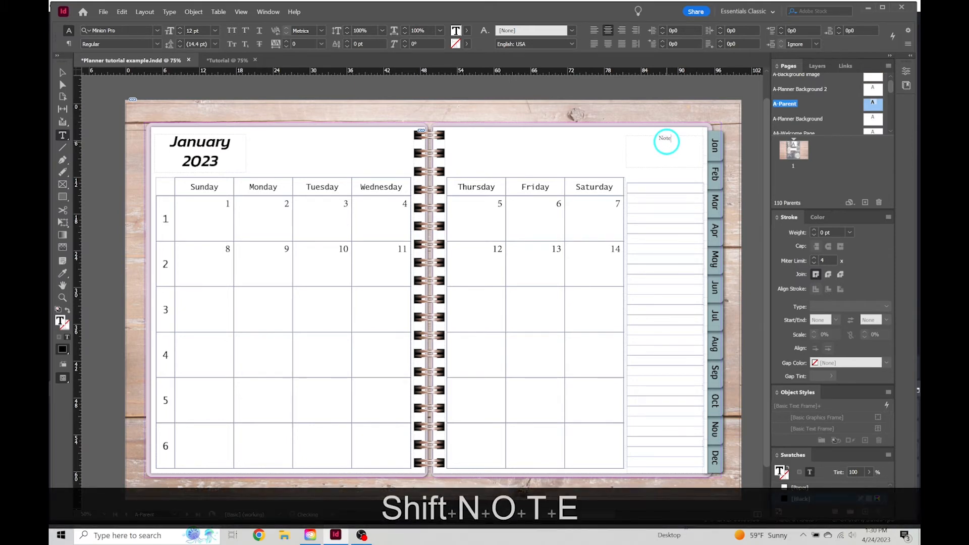
# Step: Set the Notes heading to Lucida Calligraphy Italic at 41 pt
pyautogui.doubleClick(665, 137)
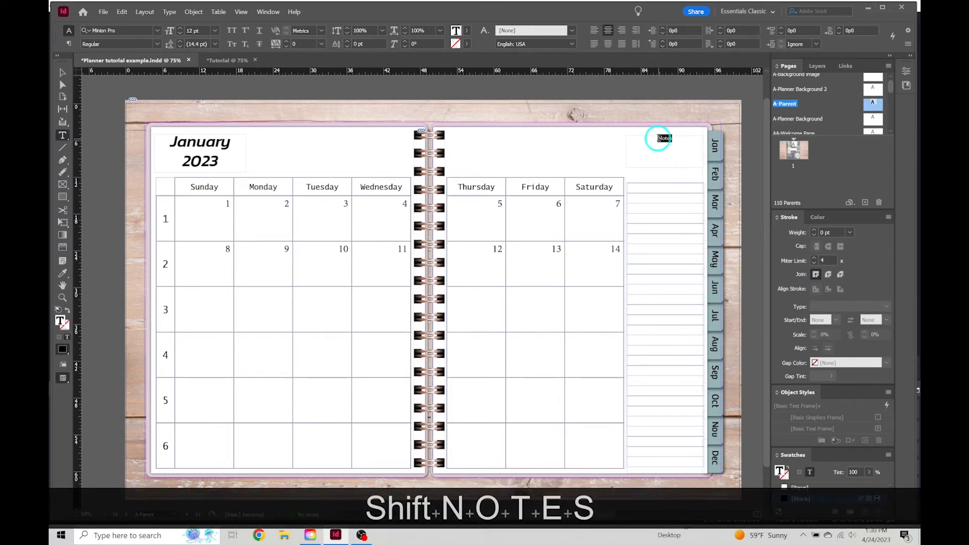
pyautogui.click(157, 29)
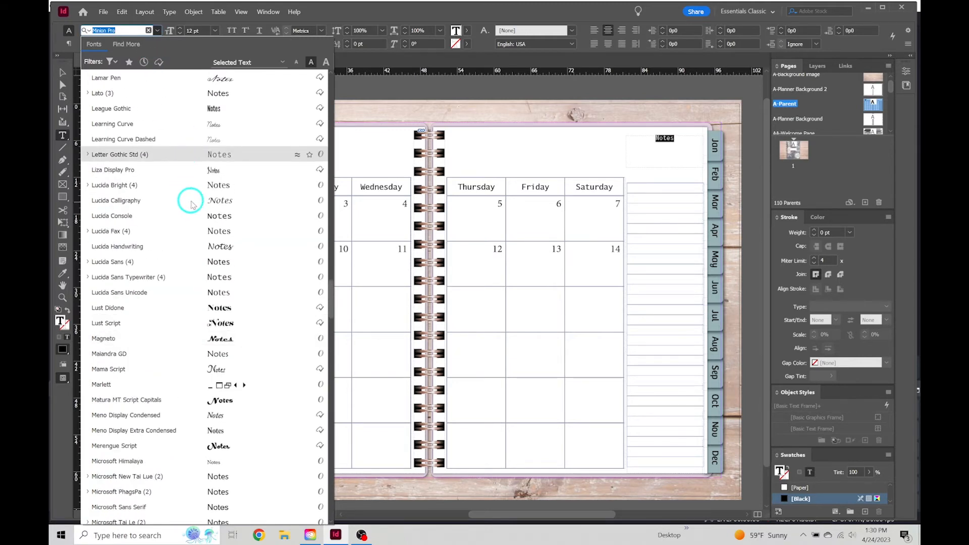
pyautogui.click(231, 204)
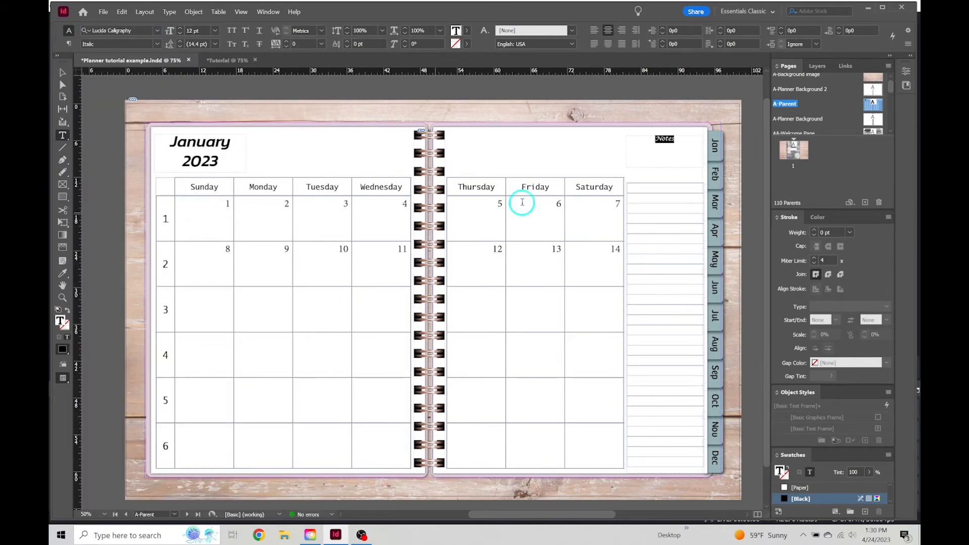
pyautogui.click(179, 28)
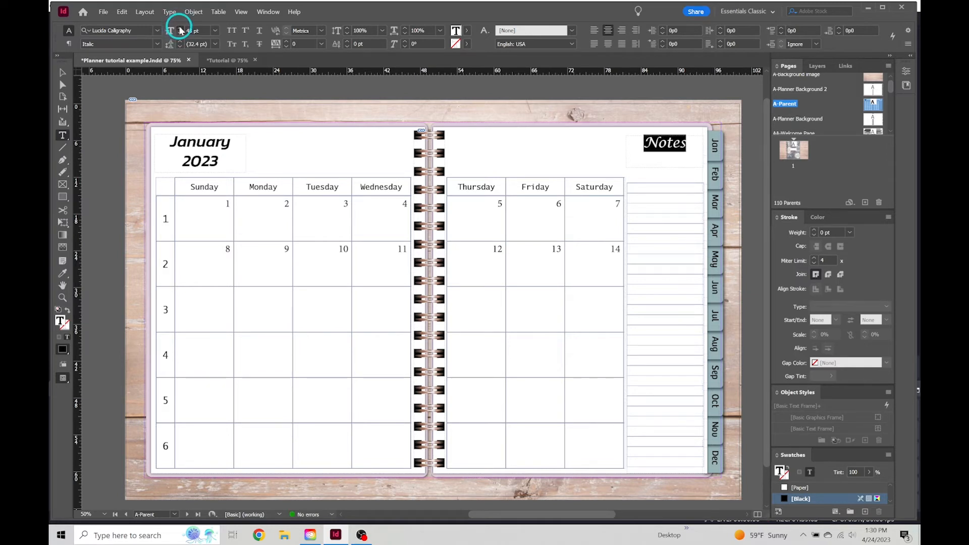
pyautogui.click(179, 30)
pyautogui.click(180, 33)
# Step: Move the Notes heading frame slightly down toward the lined notes column
pyautogui.click(63, 72)
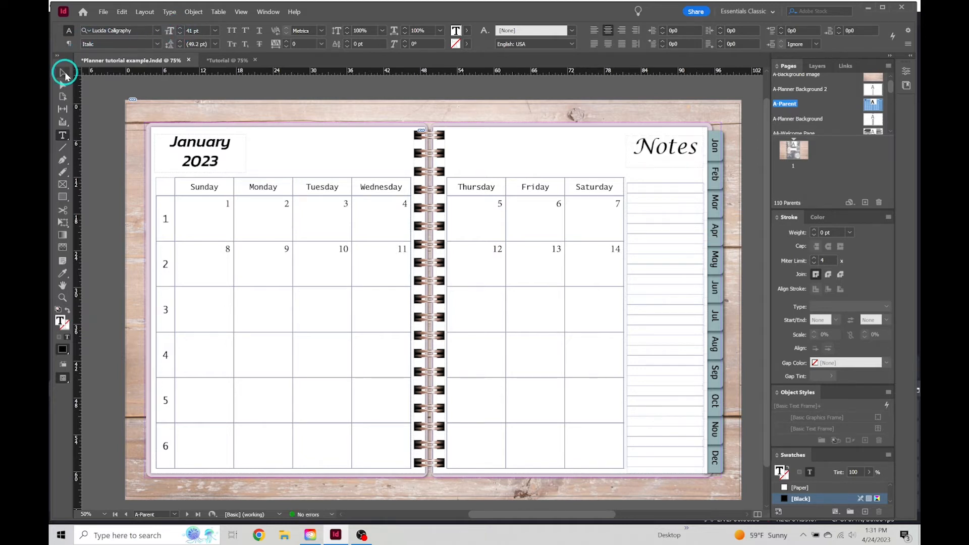
pyautogui.moveTo(660, 148); pyautogui.dragTo(659, 149)
pyautogui.click(454, 91)
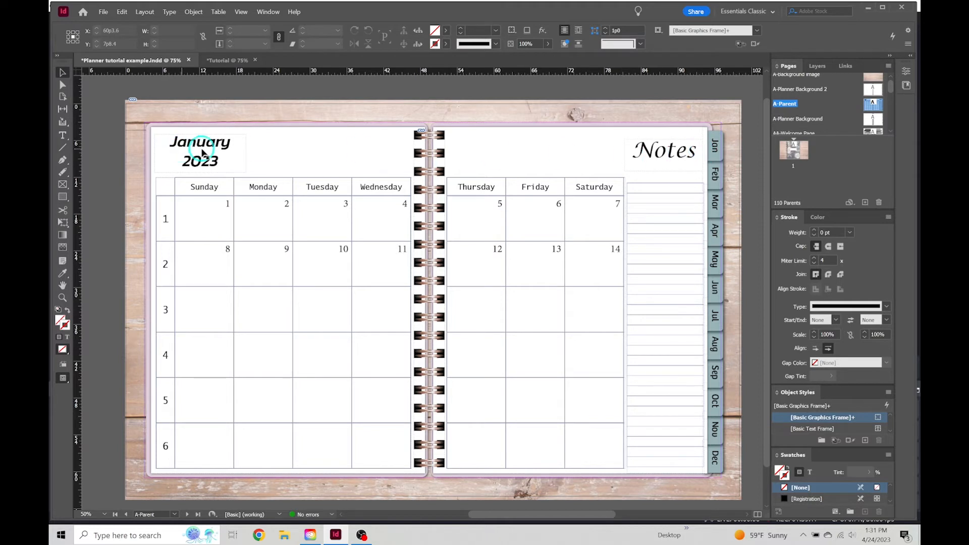
# Step: Align the vertical centres of the January 2023 and Notes heading frames, using the January 2023 frame as the key object
pyautogui.click(203, 147)
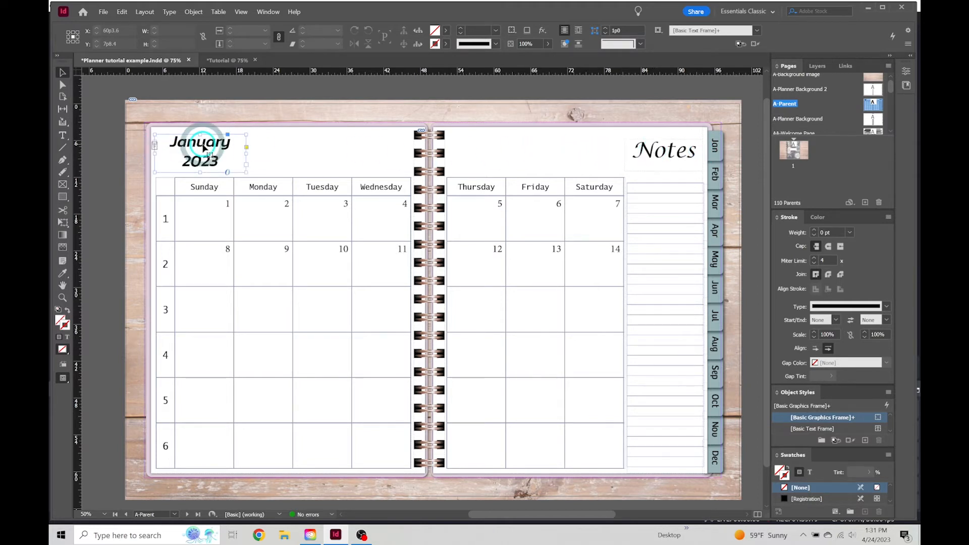
pyautogui.keyDown('shift'); pyautogui.click(651, 151); pyautogui.keyUp('shift')
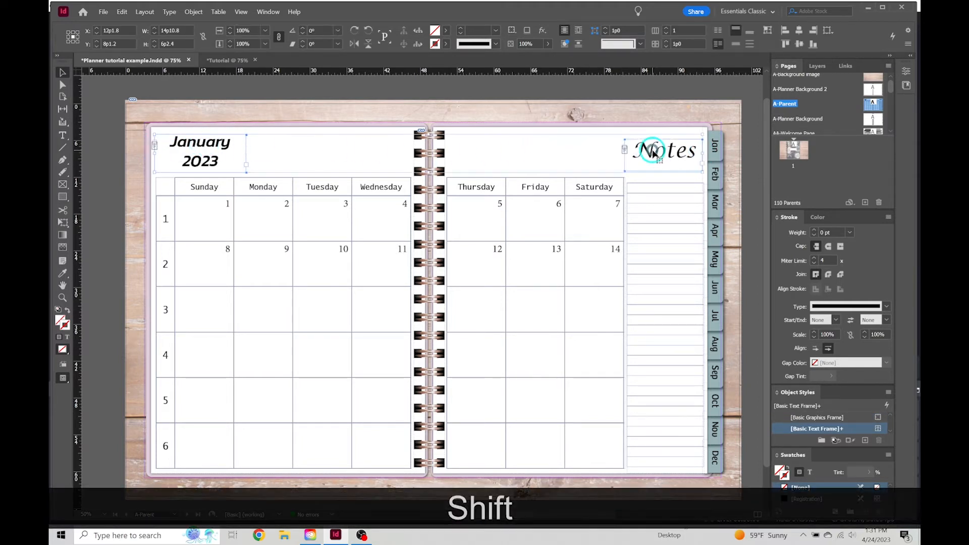
pyautogui.click(216, 146)
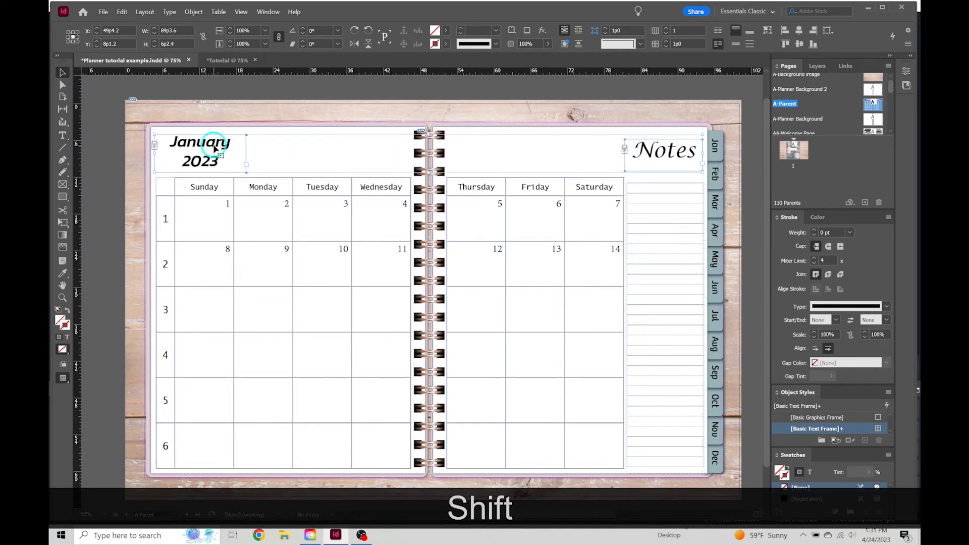
pyautogui.click(216, 149)
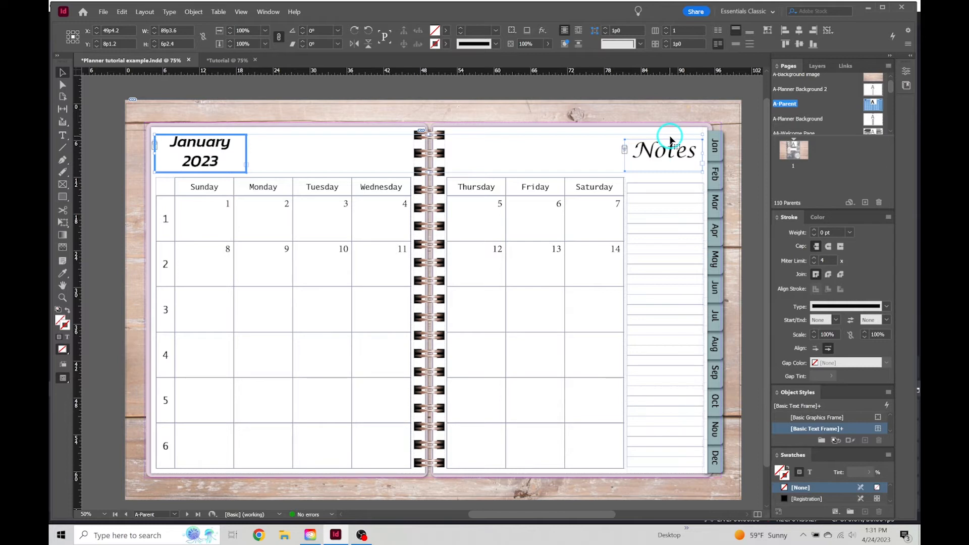
pyautogui.click(827, 31)
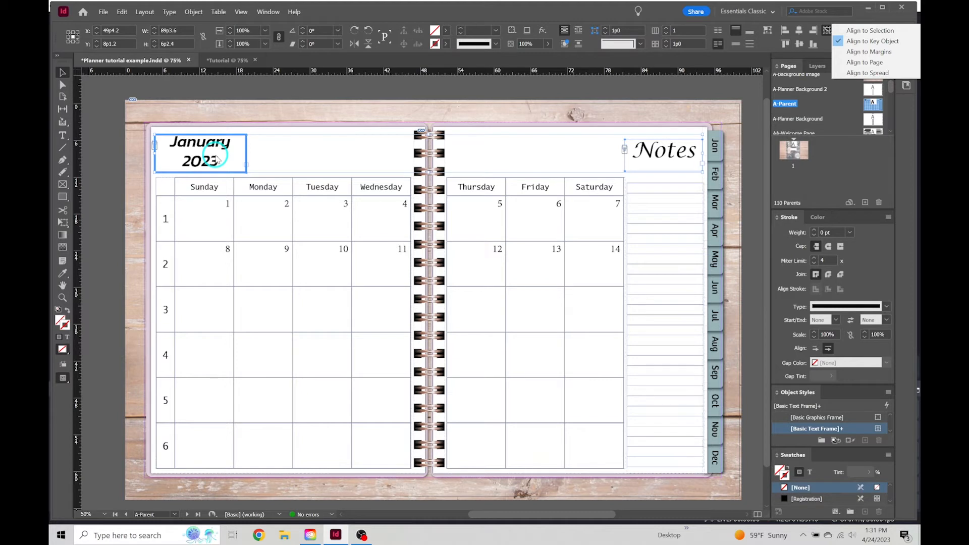
pyautogui.click(827, 31)
pyautogui.click(826, 31)
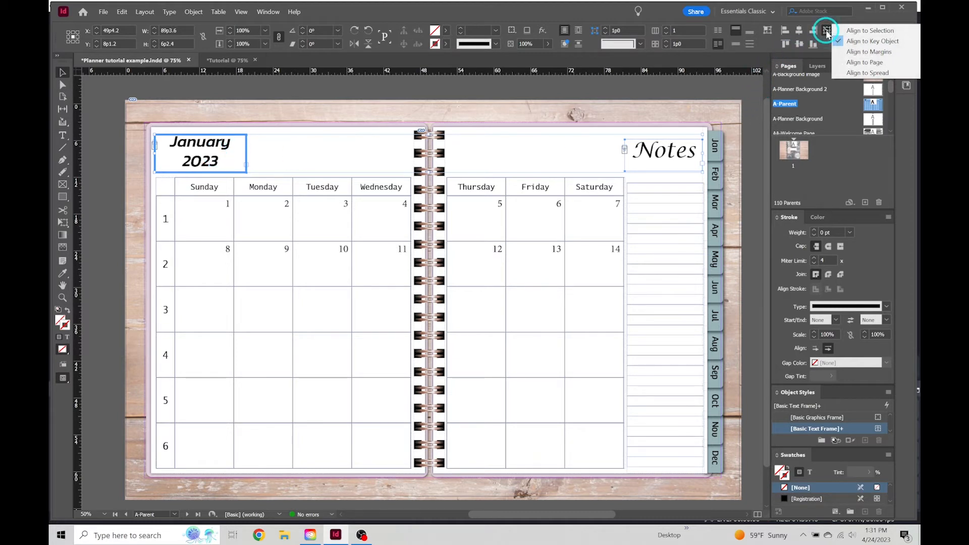
pyautogui.click(827, 33)
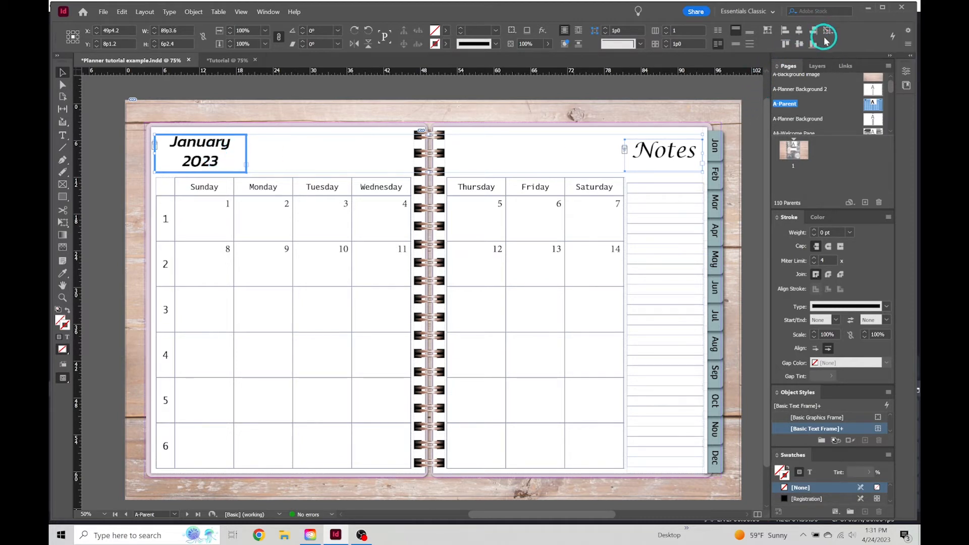
pyautogui.click(828, 32)
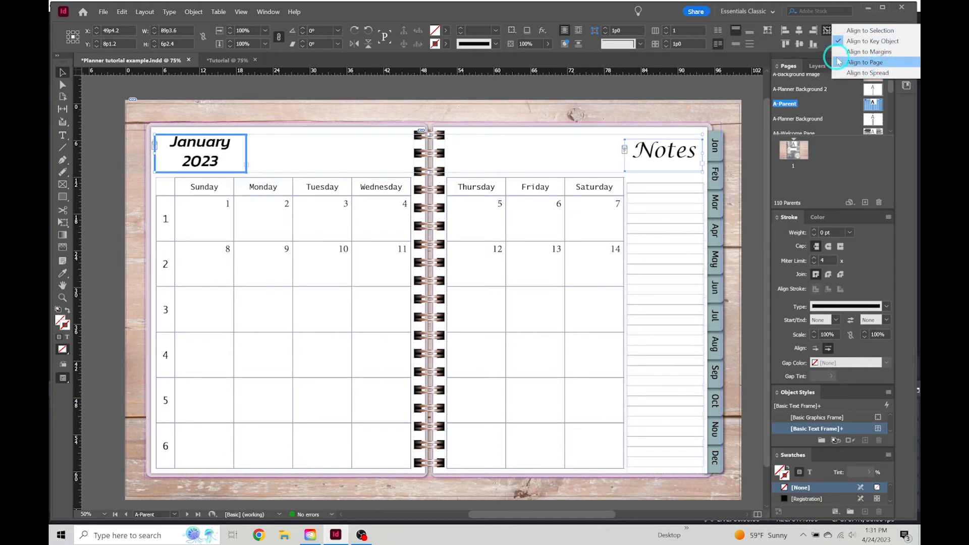
pyautogui.click(800, 45)
pyautogui.click(799, 45)
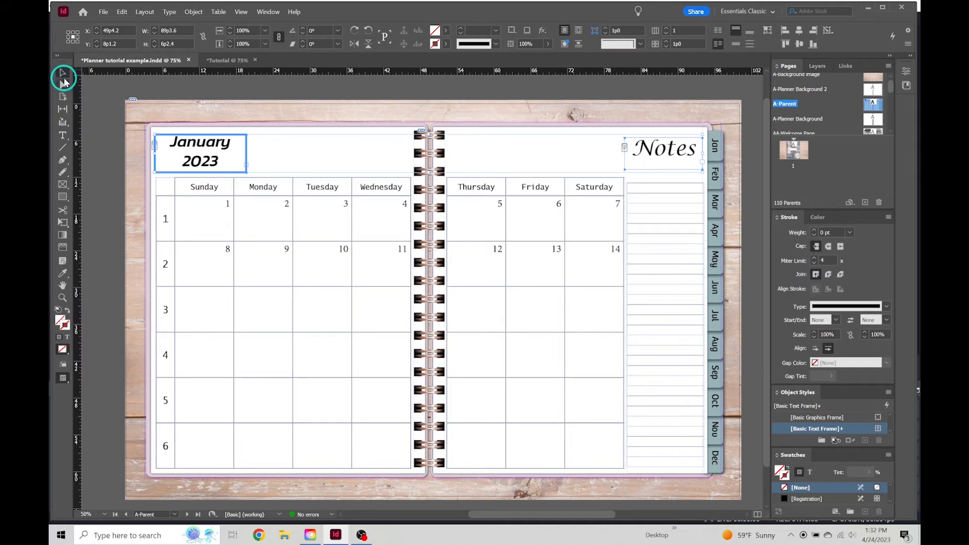
# Step: Deselect the heading frames and check both headings with the frame edges hidden in Preview mode
pyautogui.click(121, 123)
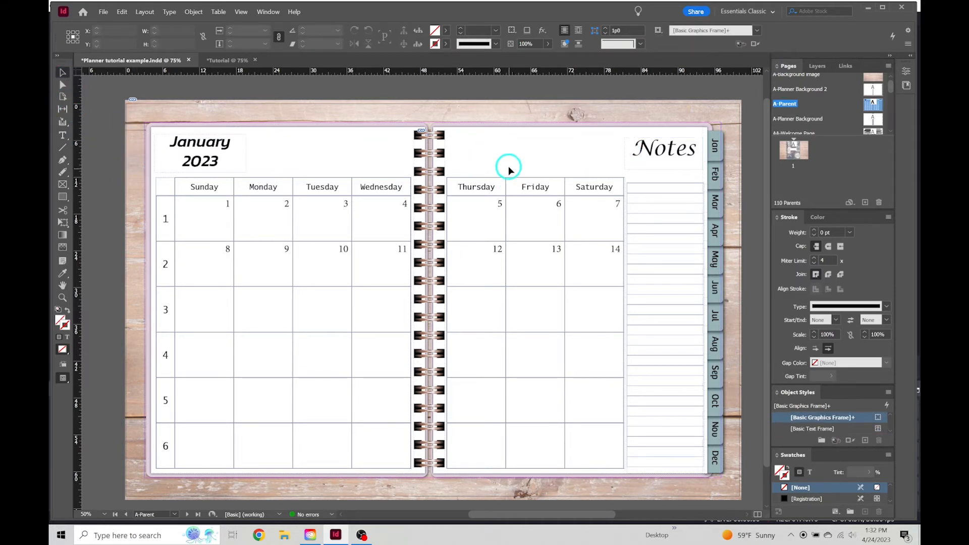
pyautogui.press('w')
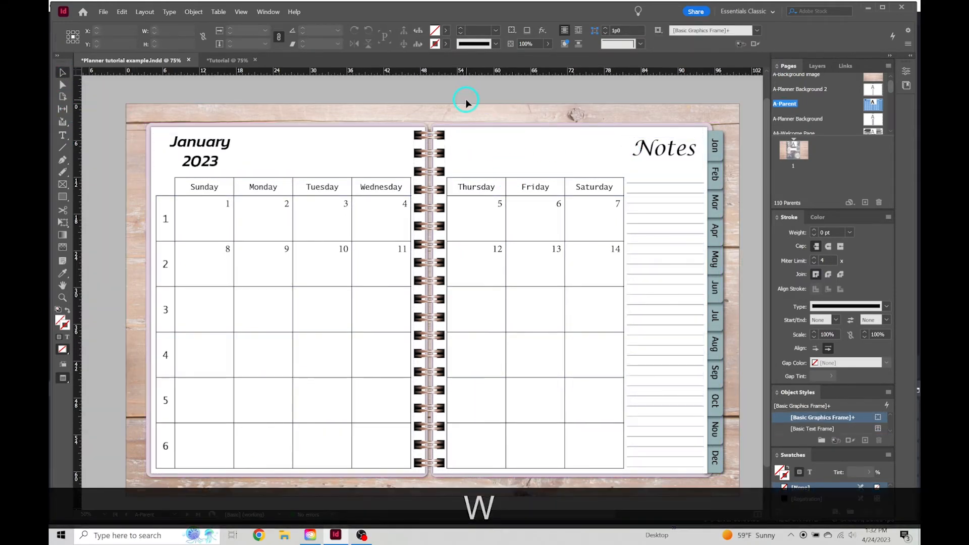
pyautogui.press('w')
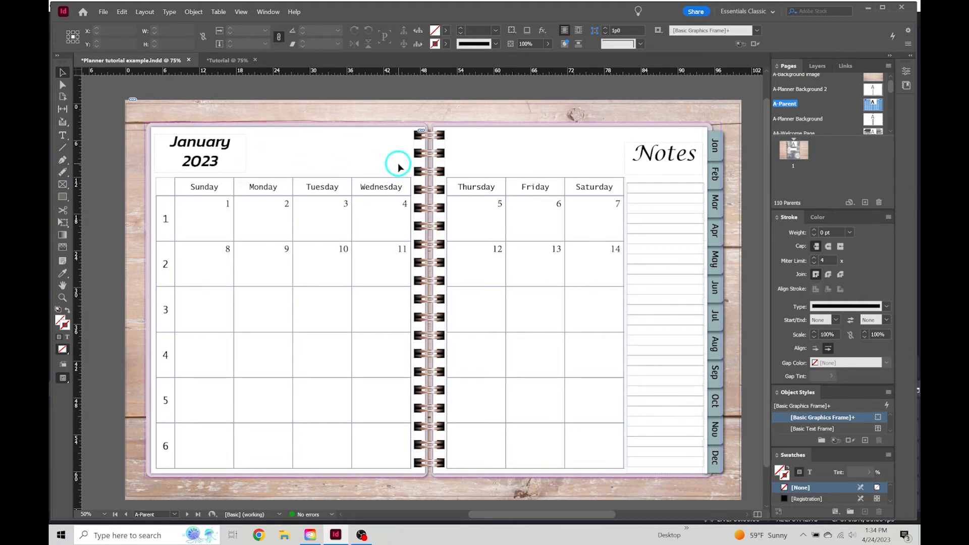
# Step: Draw an empty rectangular frame about 12p10.8 by 5p10.8 above the Wednesday column
pyautogui.click(62, 186)
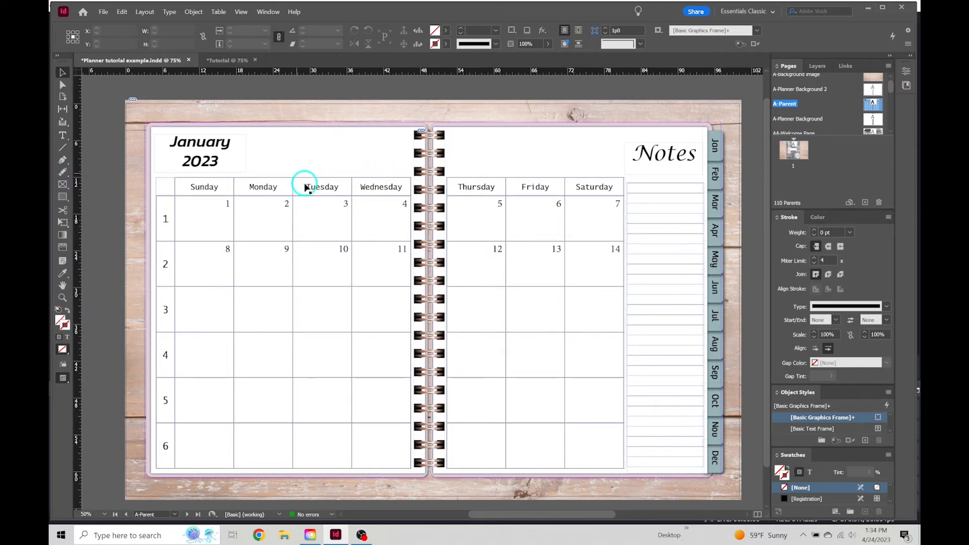
pyautogui.click(63, 185)
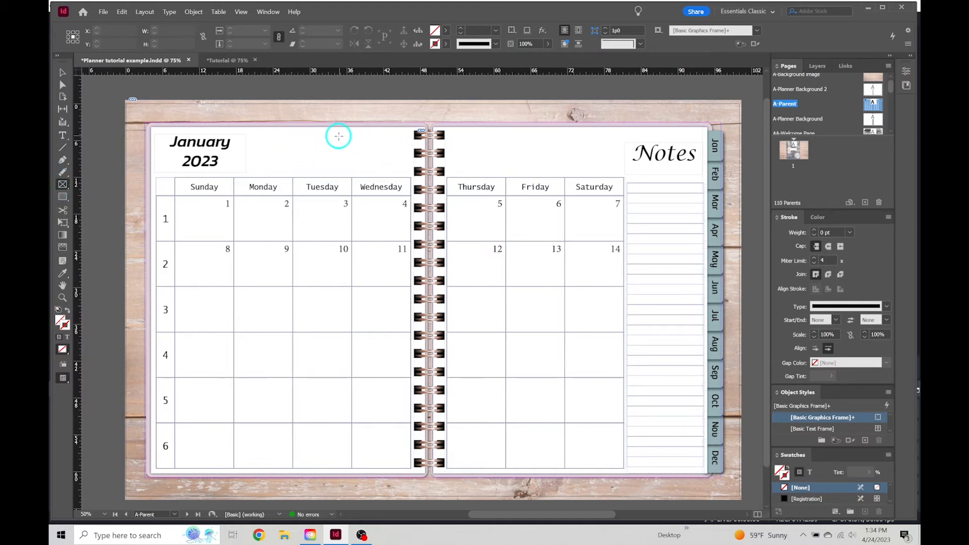
pyautogui.moveTo(331, 133); pyautogui.dragTo(411, 170)
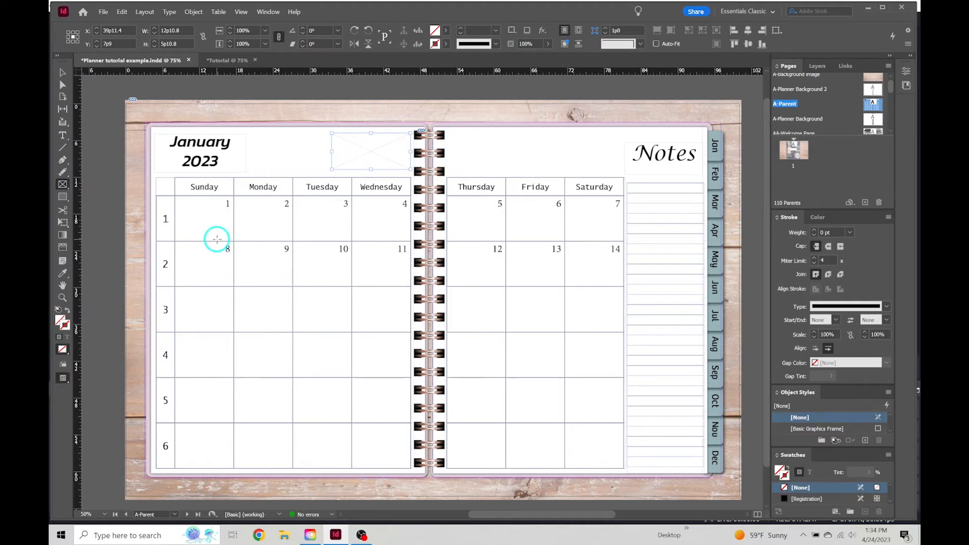
# Step: Draw empty rectangular frames over the heading text, about 12p3.6 by 3p1.2 on January and about 9p8.4 by 1p9.6 on 2023
pyautogui.click(62, 72)
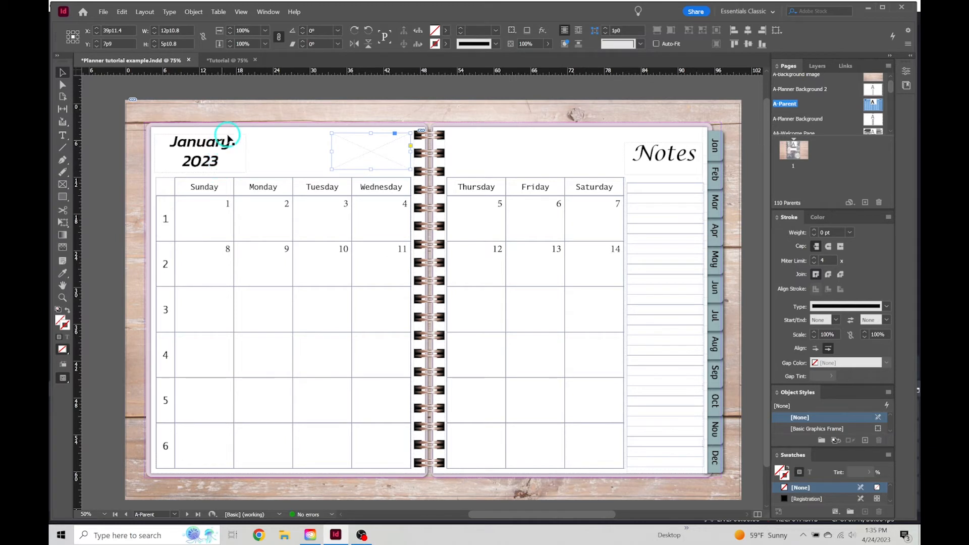
pyautogui.click(63, 184)
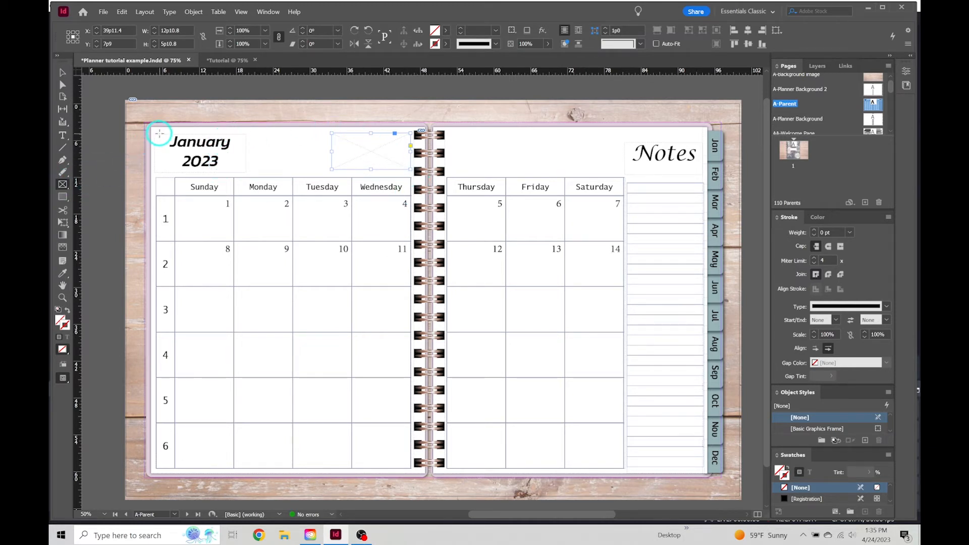
pyautogui.moveTo(163, 132); pyautogui.dragTo(238, 151)
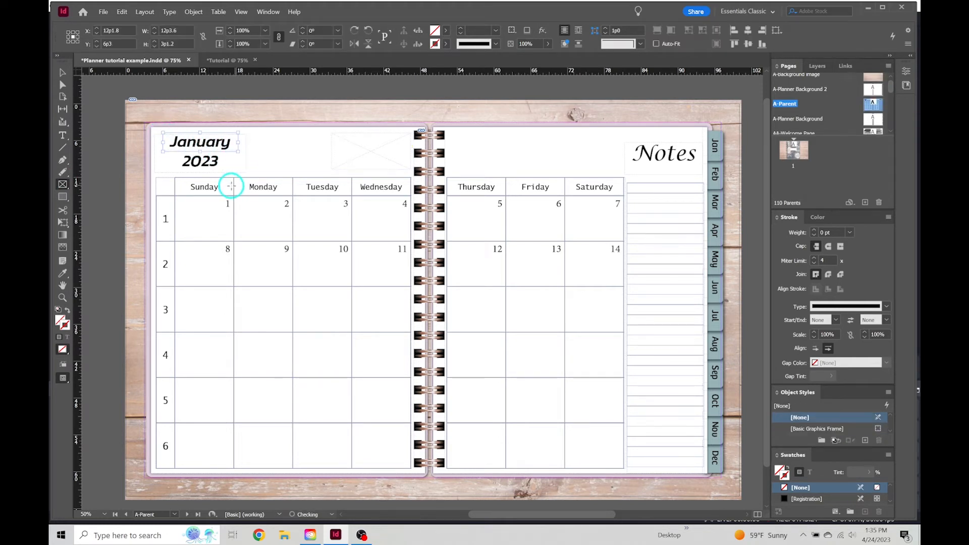
pyautogui.moveTo(168, 158); pyautogui.dragTo(228, 169)
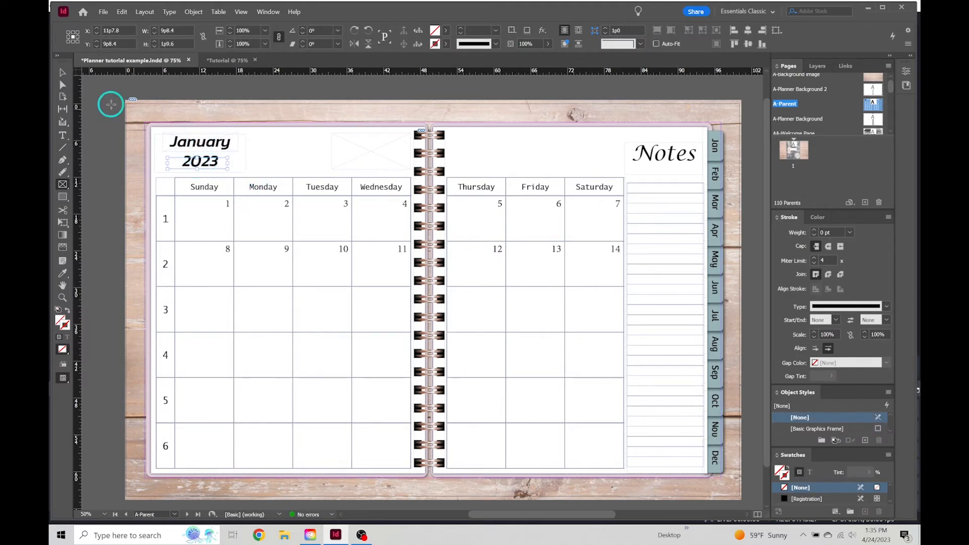
# Step: Preview the spread with nothing selected to examine how the empty frames appear, and return to the normal view
pyautogui.click(62, 75)
pyautogui.click(184, 91)
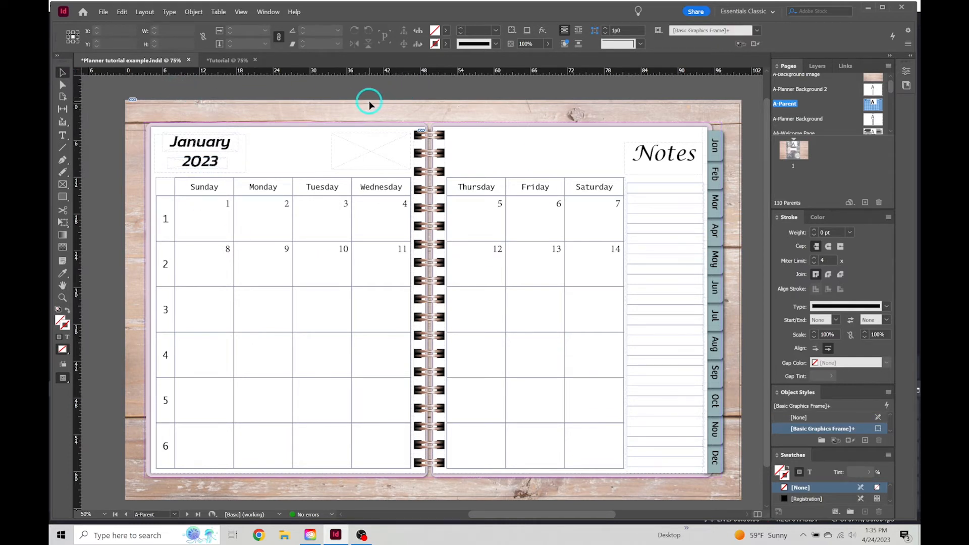
pyautogui.press('w')
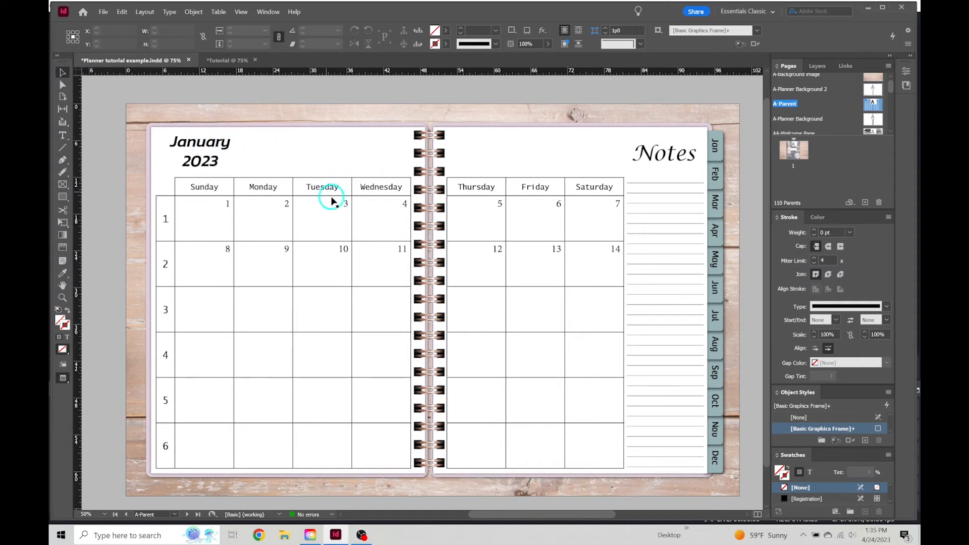
pyautogui.press('w')
# Step: Draw a rectangle about 11p4.8 by 3p1.2 in the blank header area beside the January 2023 heading and fill it with the January swatch
pyautogui.click(62, 197)
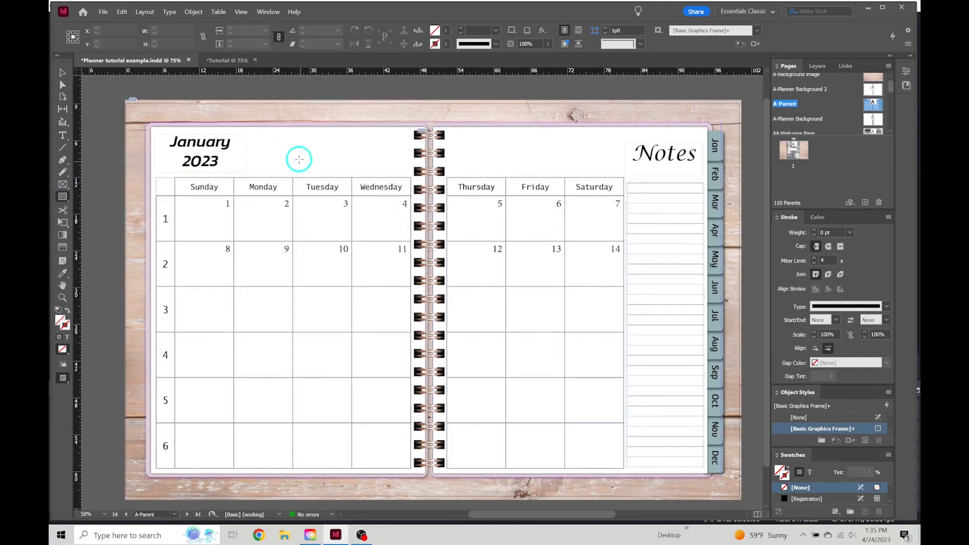
pyautogui.moveTo(271, 145); pyautogui.dragTo(341, 164)
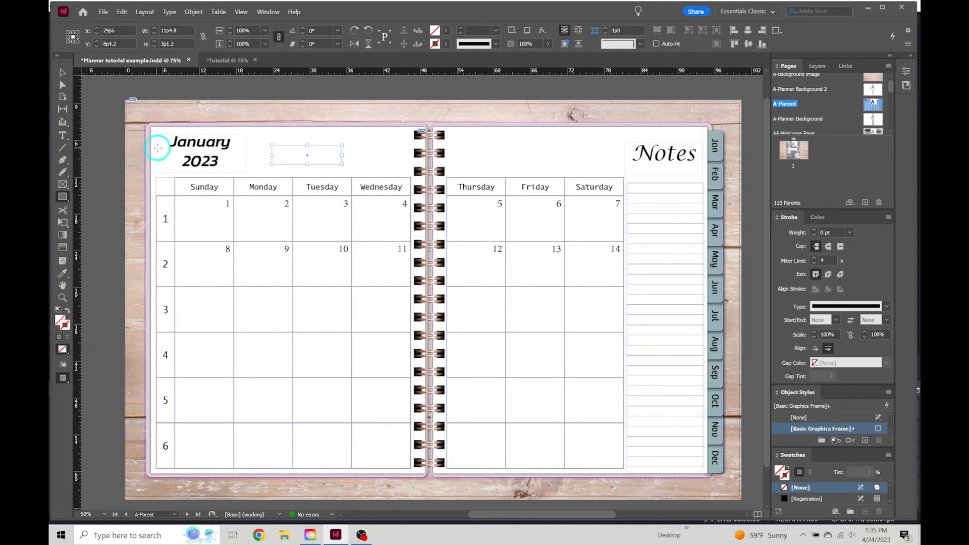
pyautogui.click(436, 44)
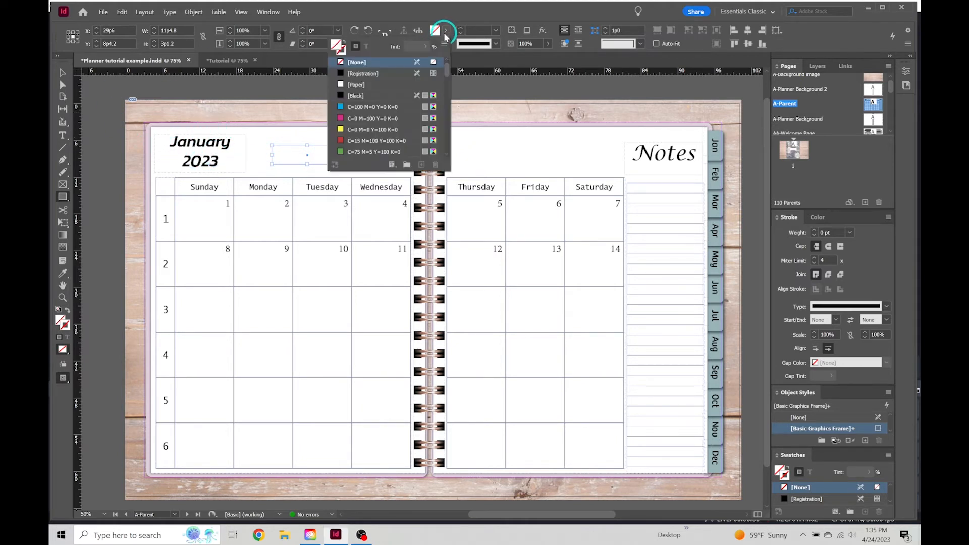
pyautogui.scroll(-1, 351, 141)
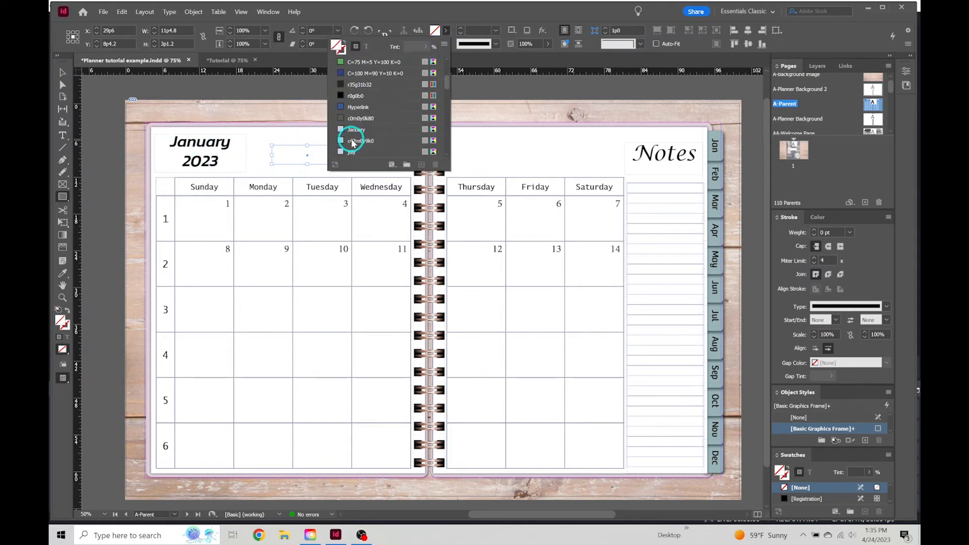
pyautogui.click(356, 108)
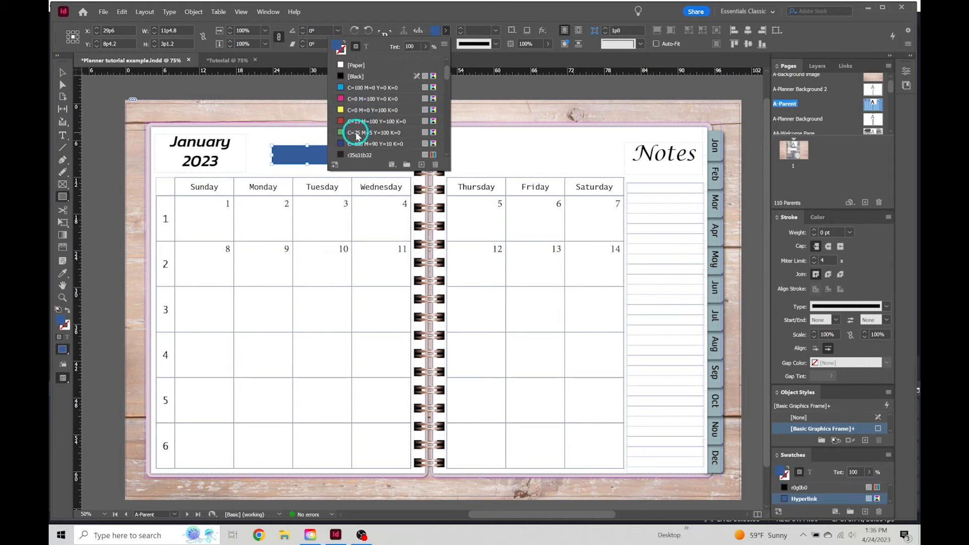
pyautogui.scroll(-2, 353, 136)
pyautogui.click(356, 155)
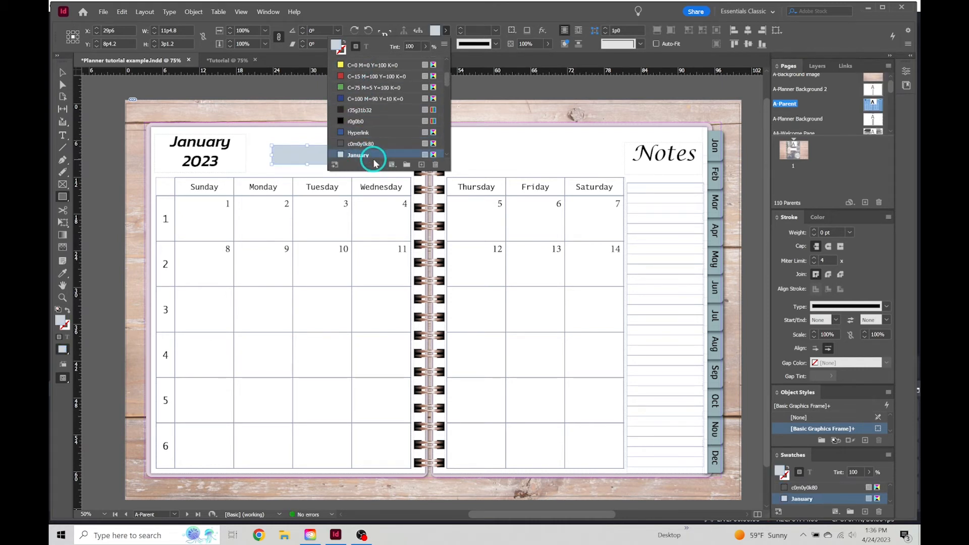
# Step: Round all four corners of the filled rectangle slightly, to a radius of about 0p6
pyautogui.click(61, 77)
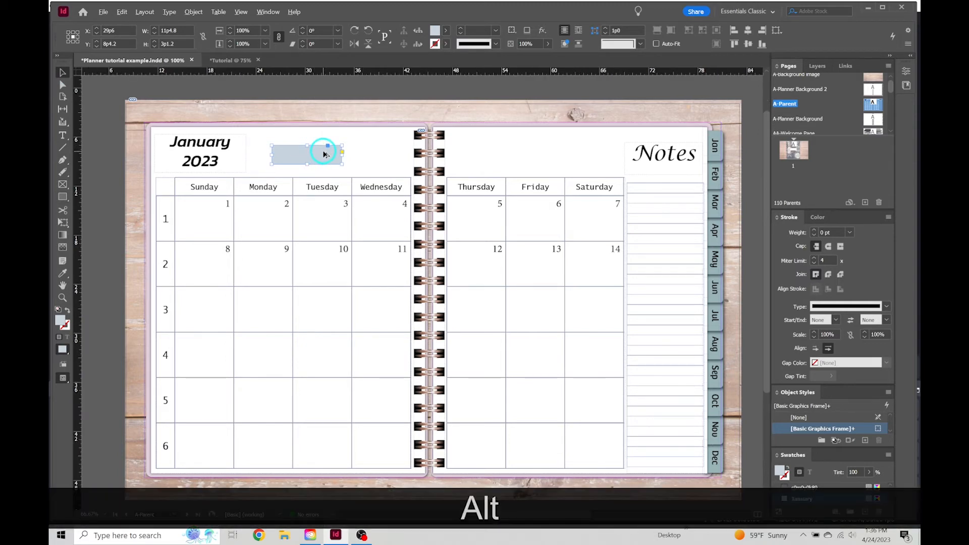
pyautogui.scroll(2, 319, 159)
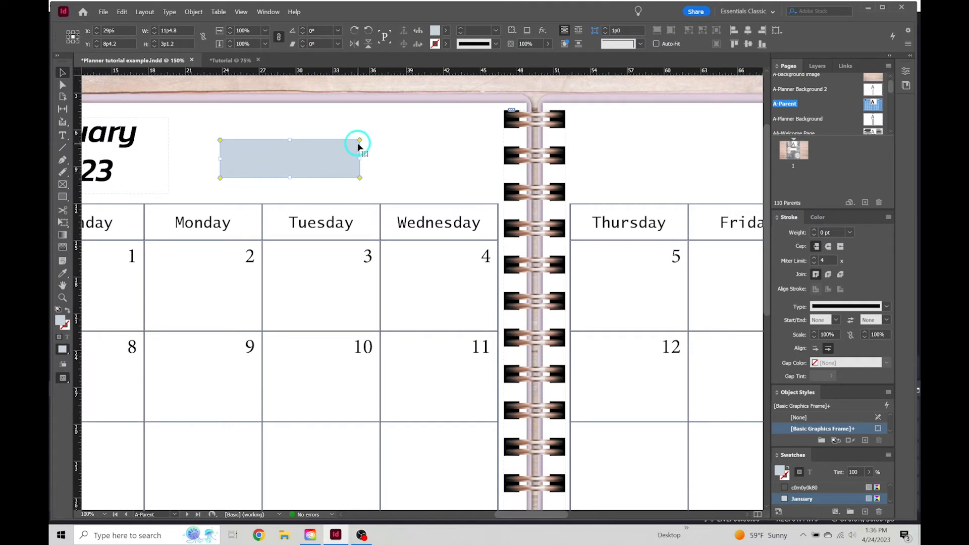
pyautogui.moveTo(360, 141)
pyautogui.mouseDown()
pyautogui.moveTo(361, 152)
pyautogui.moveTo(353, 140)
pyautogui.mouseUp()
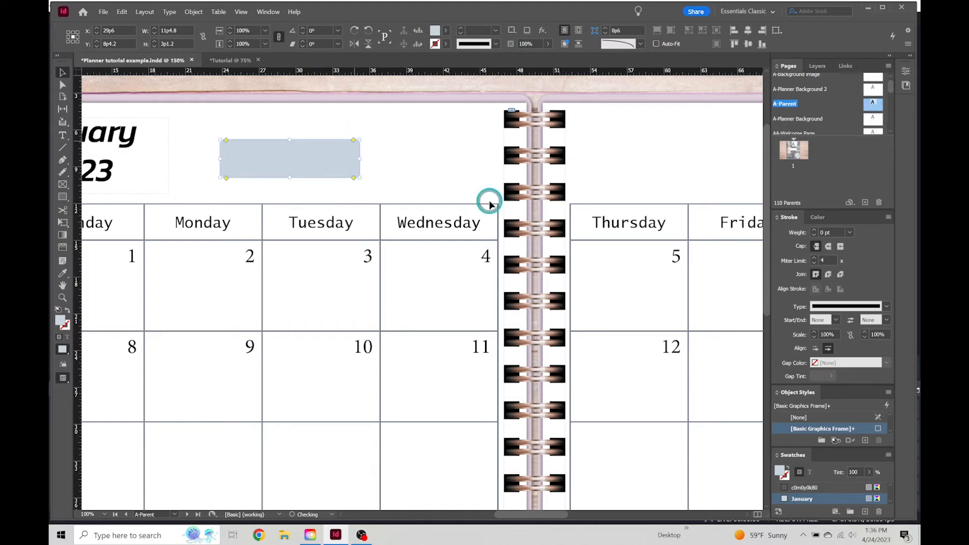
pyautogui.click(226, 132)
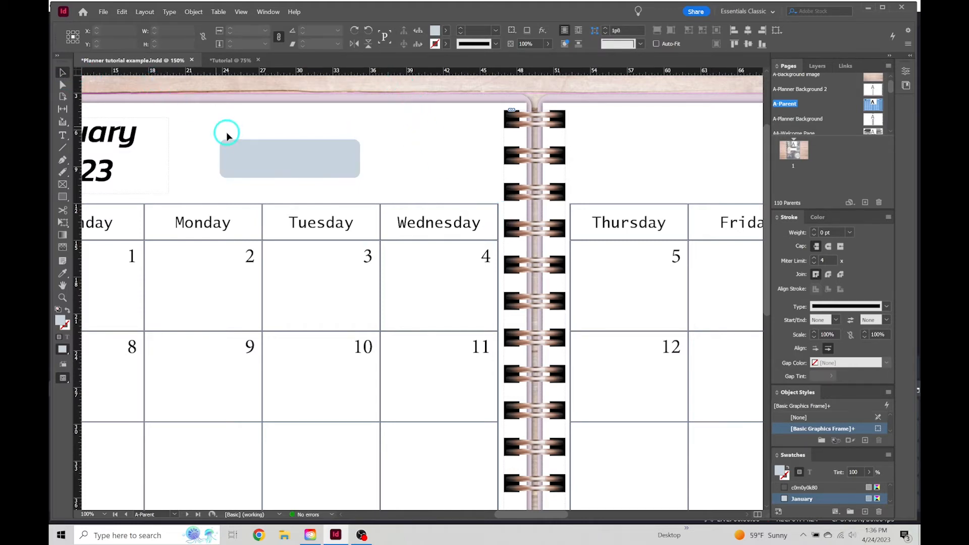
# Step: Move the rounded rectangle above the Wednesday column near the spiral binding, to about X 40p3.6 and Y 8p0.6
pyautogui.scroll(-2, 256, 170)
pyautogui.click(264, 164)
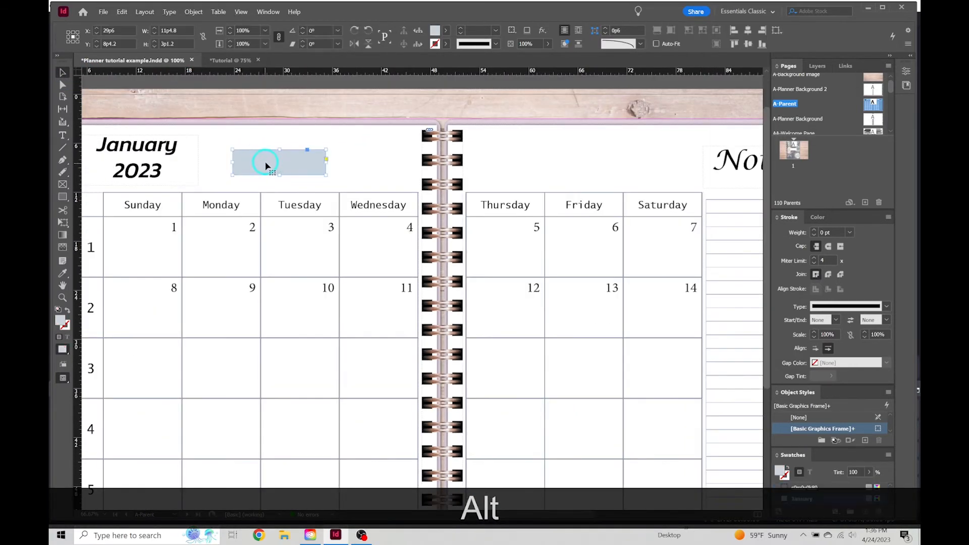
pyautogui.moveTo(266, 162); pyautogui.dragTo(356, 160)
# Step: Create a text frame over the rounded rectangle above the Wednesday column and enter "Dashboard" in it
pyautogui.click(62, 135)
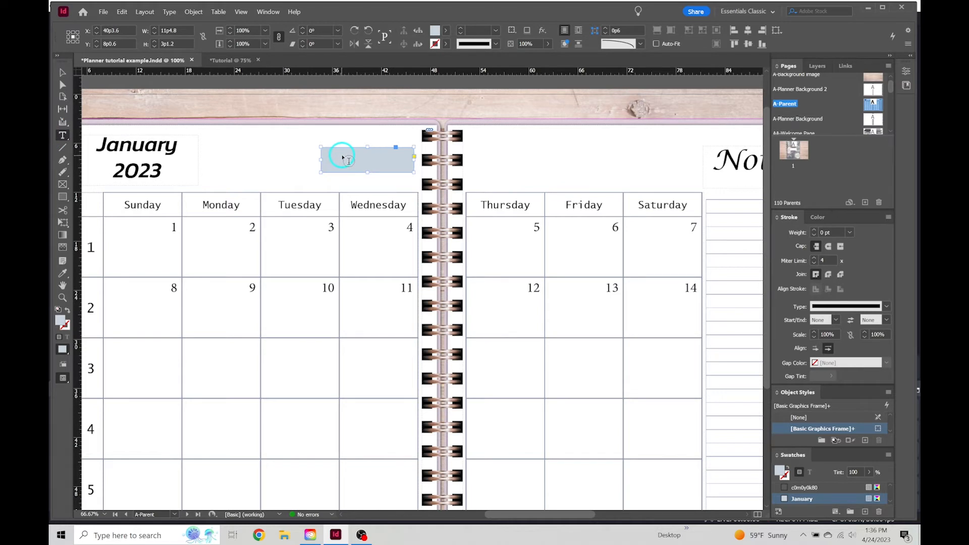
pyautogui.moveTo(342, 156); pyautogui.dragTo(400, 169)
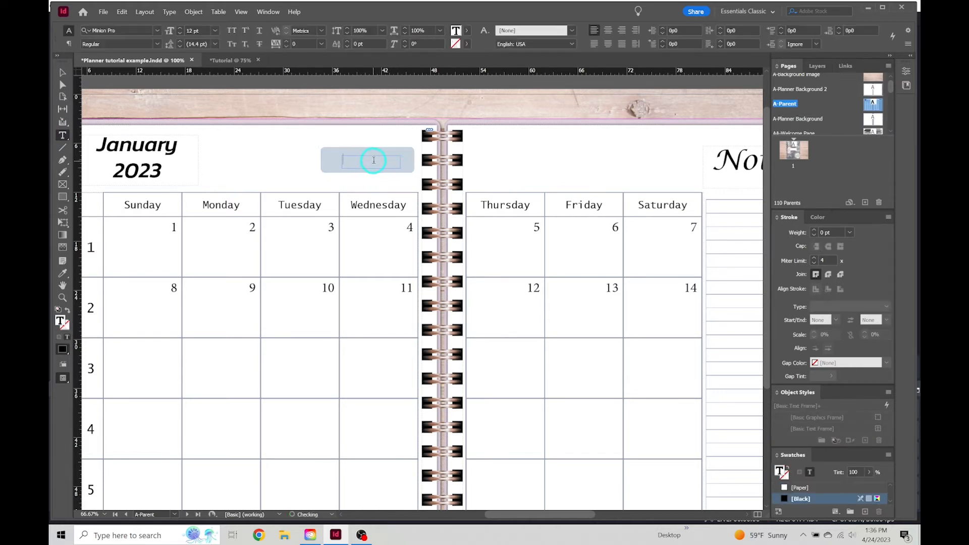
pyautogui.write('Dashboar')
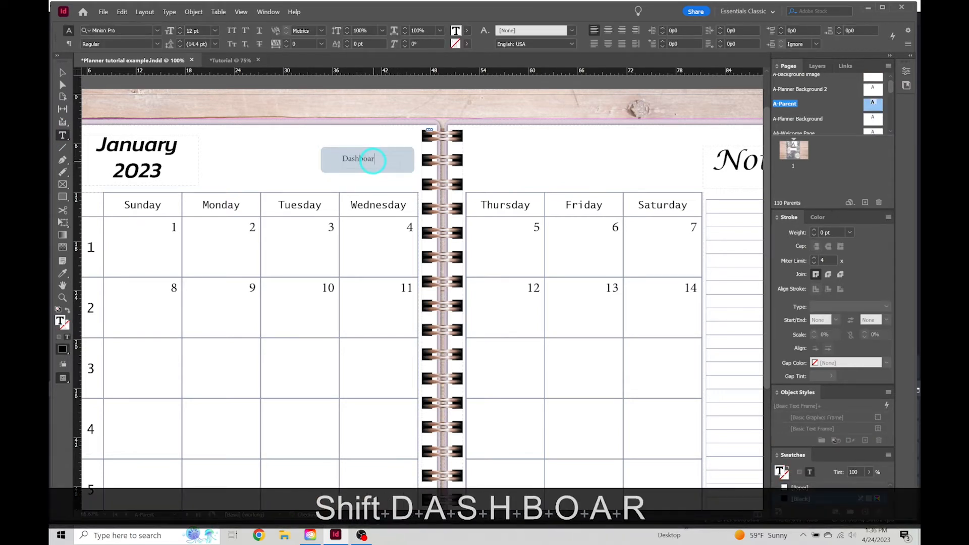
pyautogui.write('d')
pyautogui.click(63, 72)
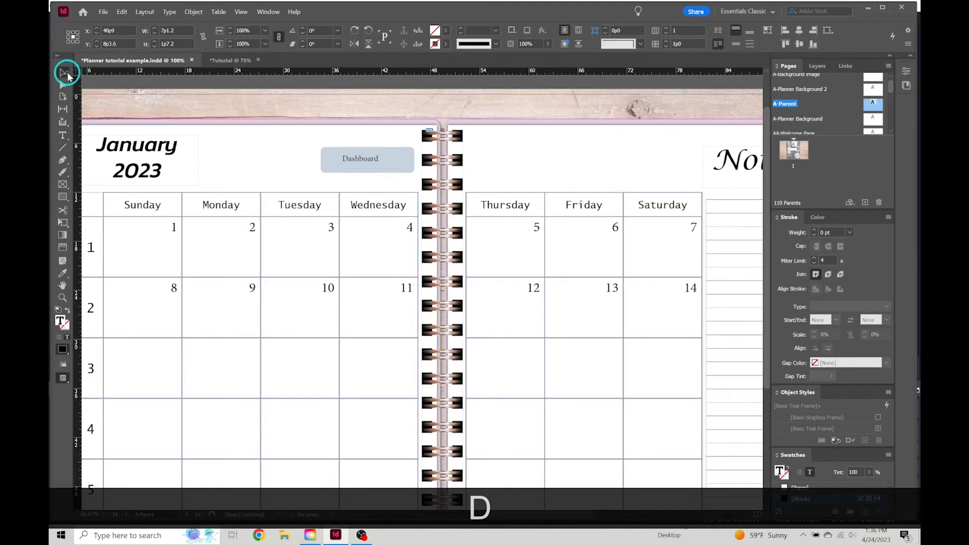
# Step: Format the Dashboard label in Lucida Sans Typewriter at 15 pt
pyautogui.doubleClick(374, 161)
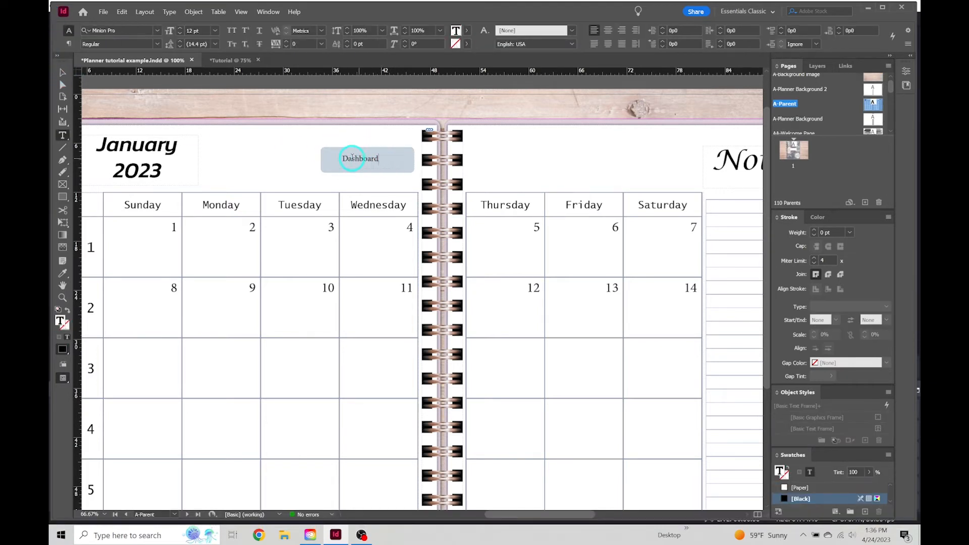
pyautogui.moveTo(380, 159); pyautogui.dragTo(341, 159)
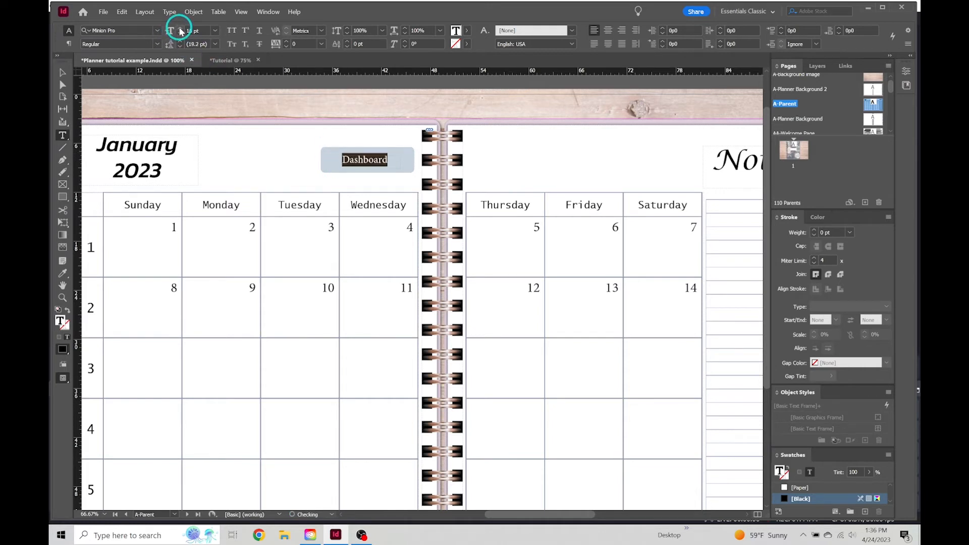
pyautogui.click(157, 30)
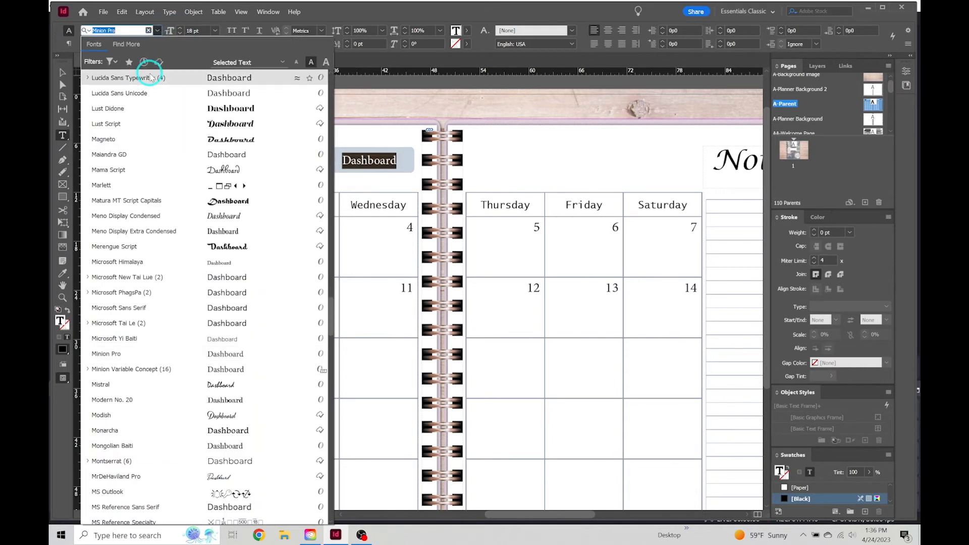
pyautogui.click(172, 95)
pyautogui.click(180, 33)
pyautogui.click(180, 34)
pyautogui.click(181, 33)
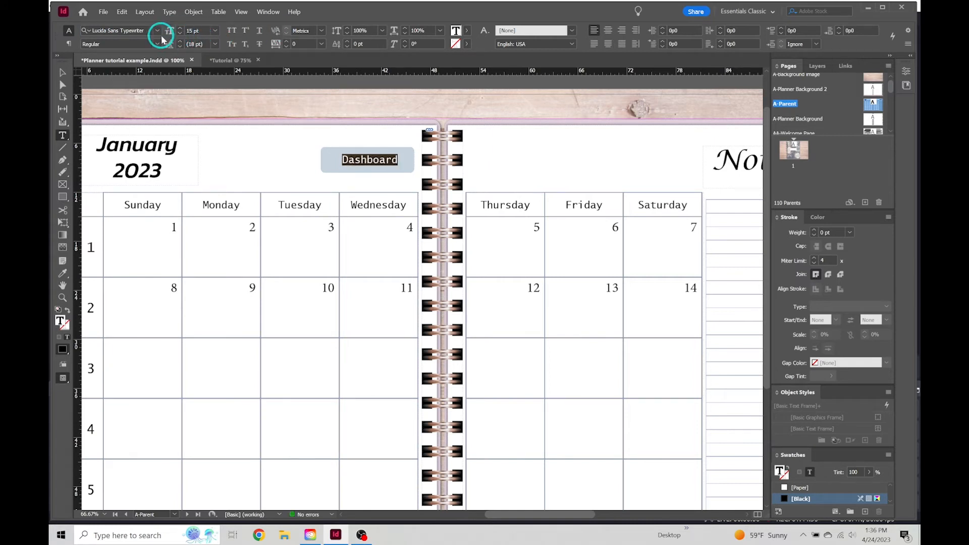
# Step: Centre the Dashboard text frame on the rounded rectangle, at about X 40p6.6 and Y 8p2.4
pyautogui.click(66, 72)
pyautogui.click(357, 158)
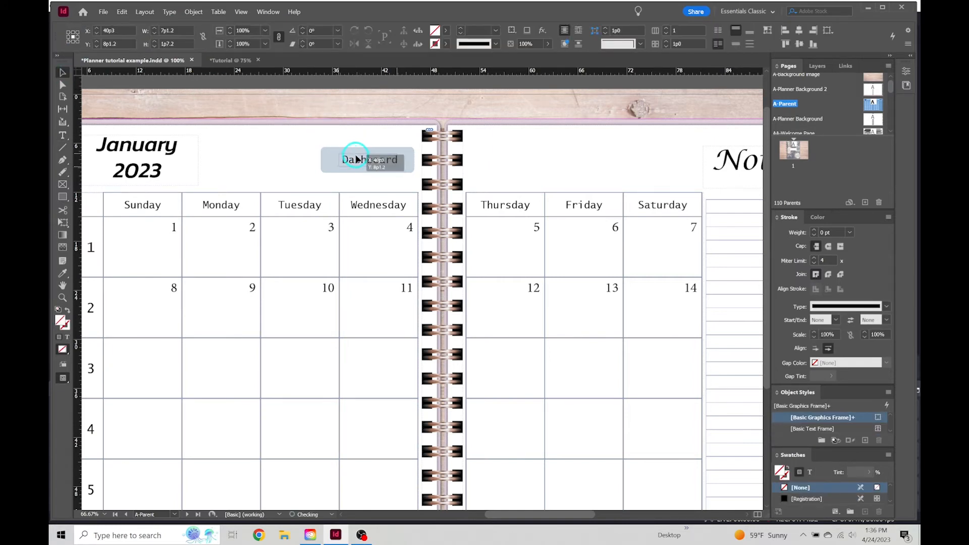
pyautogui.moveTo(356, 158); pyautogui.dragTo(379, 160)
pyautogui.click(379, 186)
pyautogui.click(380, 106)
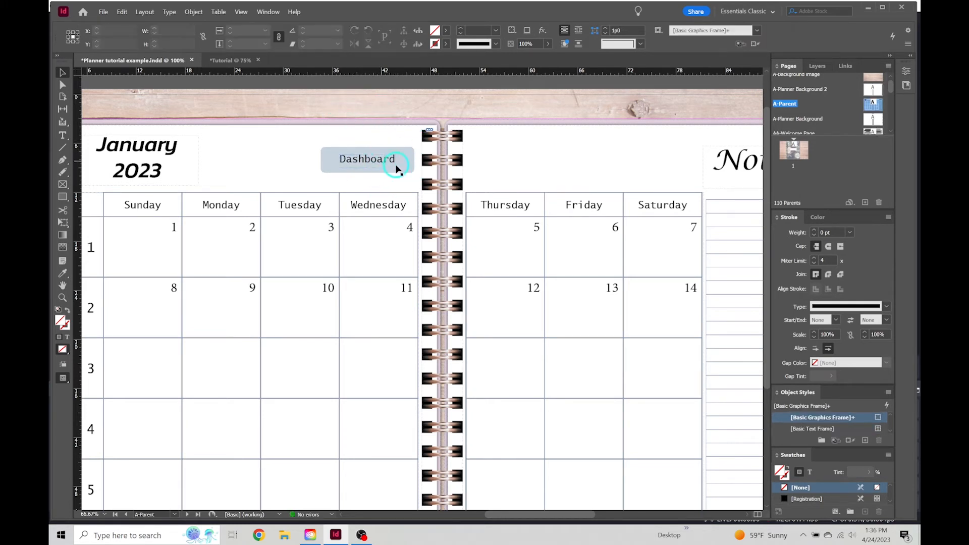
pyautogui.moveTo(375, 162); pyautogui.dragTo(377, 159)
pyautogui.click(369, 111)
# Step: Examine the Dashboard button on the whole spread, checking its text frame and its rectangle as separate objects
pyautogui.scroll(-1, 352, 176)
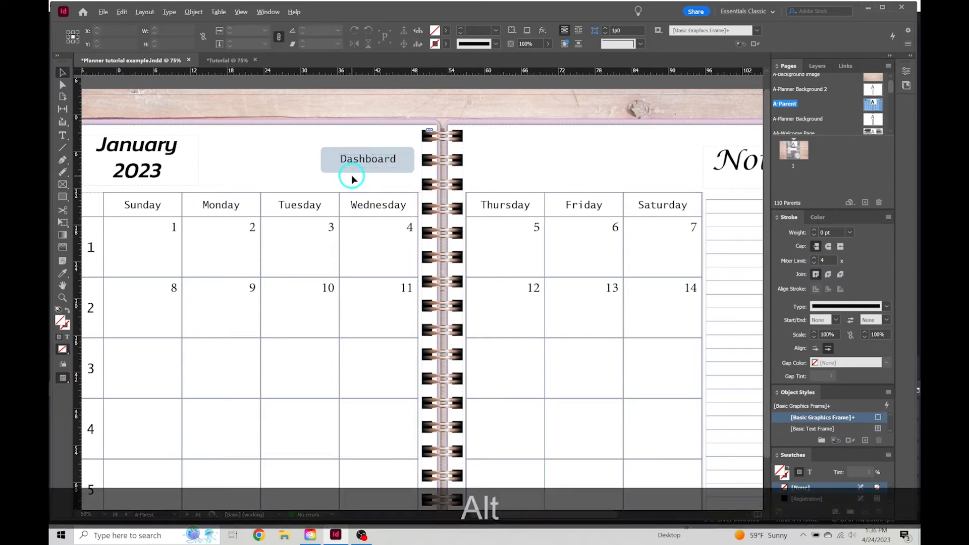
pyautogui.scroll(-1, 351, 177)
pyautogui.scroll(1, 375, 167)
pyautogui.moveTo(413, 125); pyautogui.dragTo(392, 96)
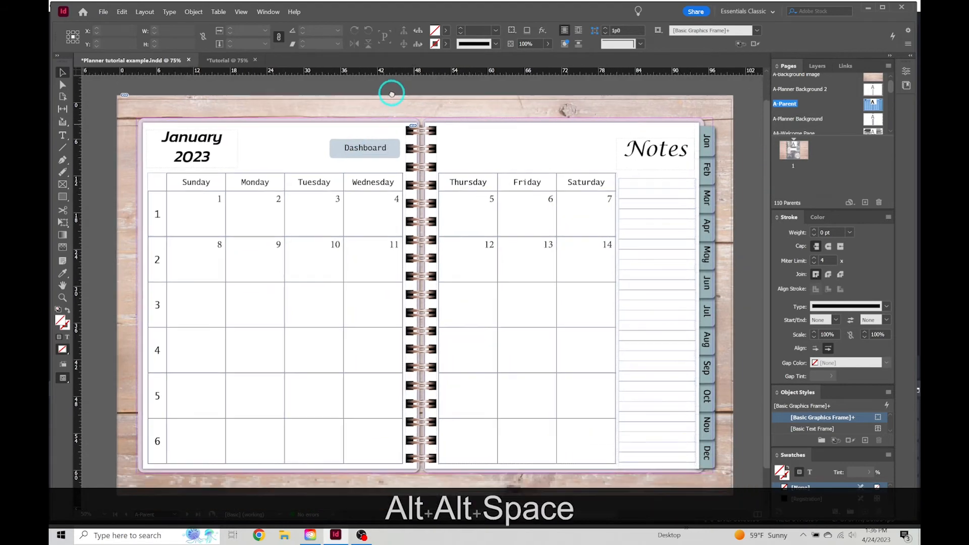
pyautogui.scroll(1, 363, 133)
pyautogui.scroll(-1, 363, 134)
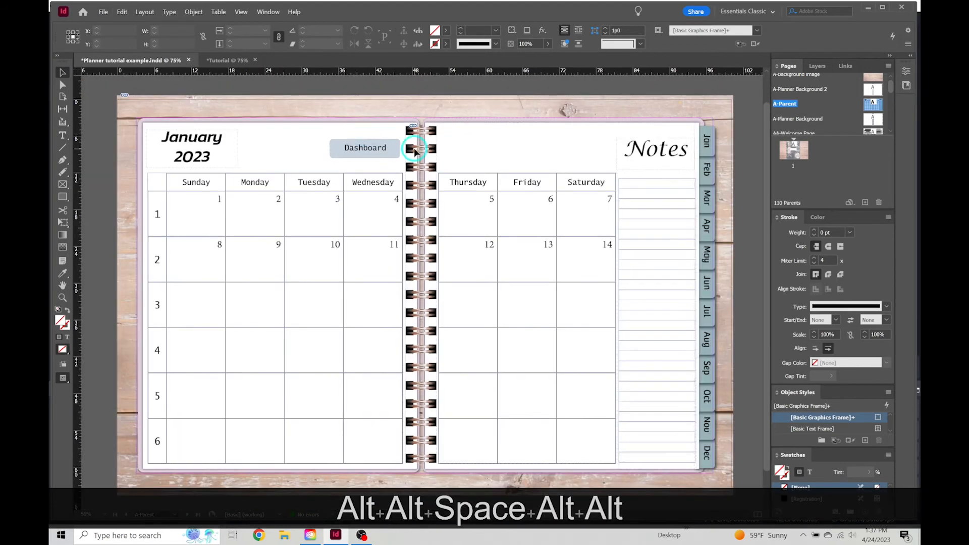
pyautogui.click(355, 149)
pyautogui.click(339, 148)
pyautogui.click(381, 147)
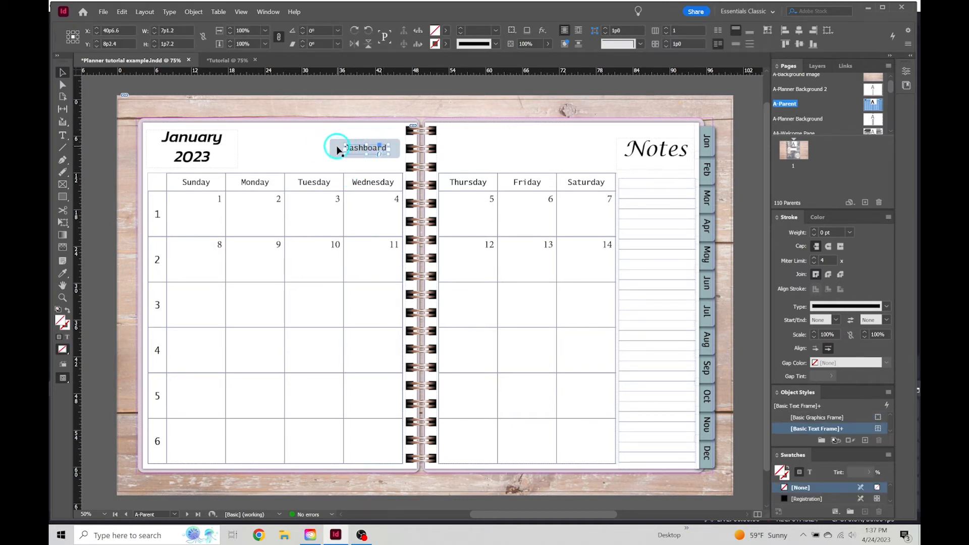
pyautogui.click(347, 130)
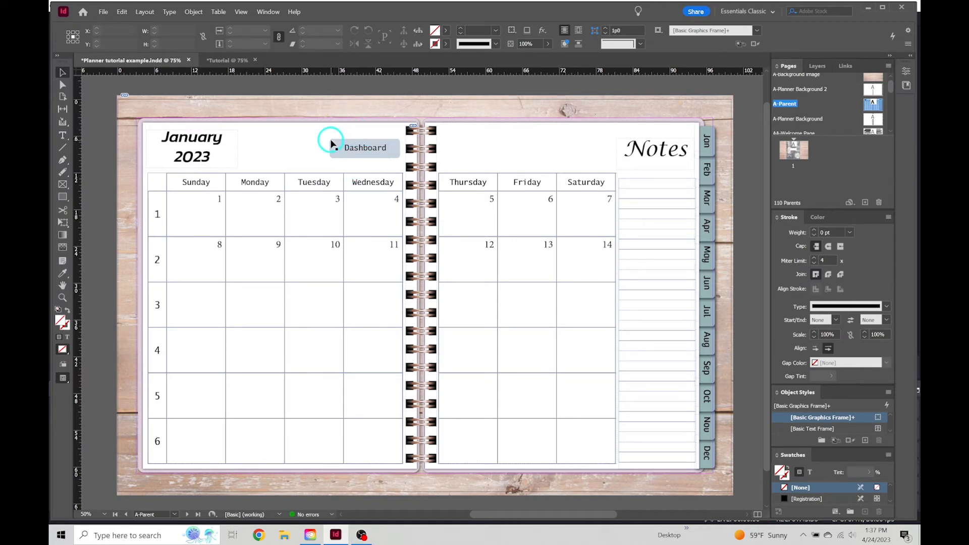
pyautogui.click(362, 150)
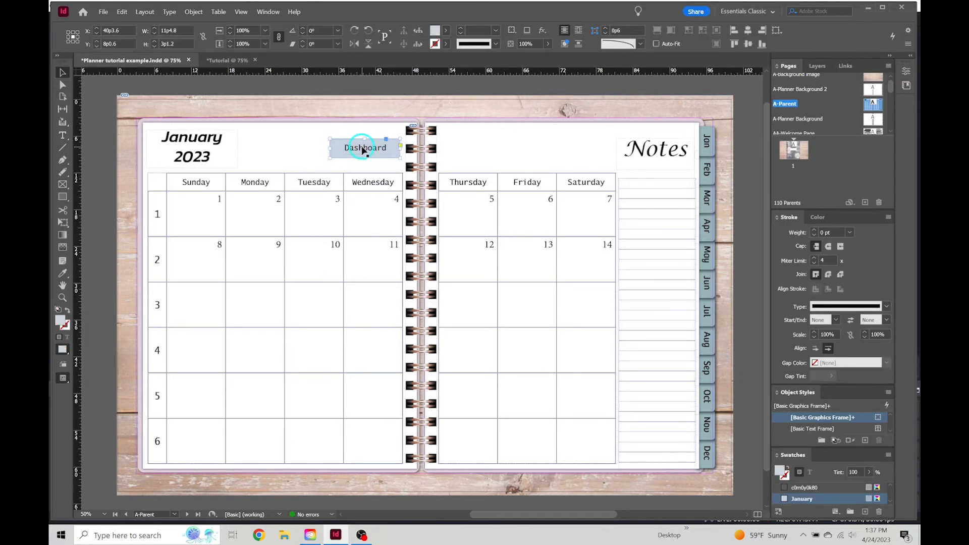
pyautogui.click(363, 114)
pyautogui.click(354, 160)
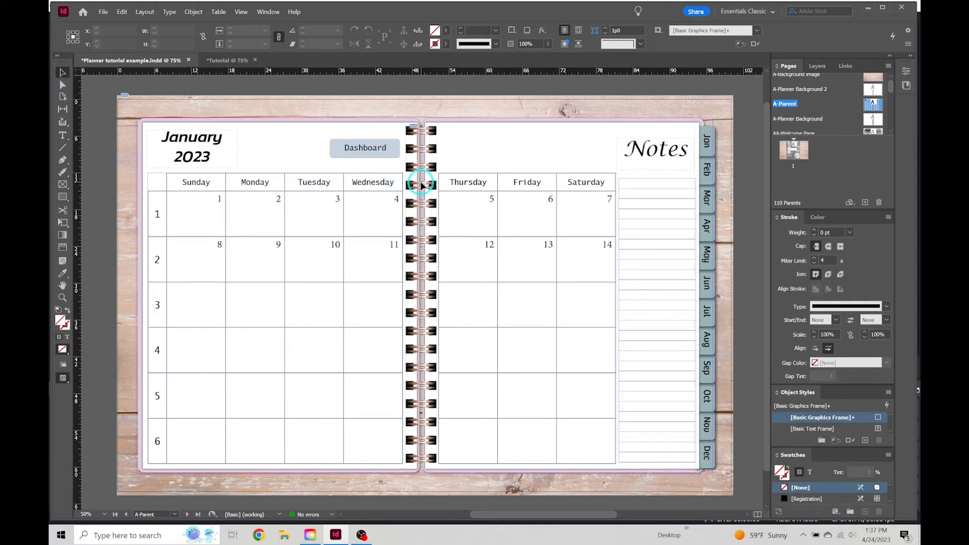
# Step: Change the fill of the Dashboard button's rectangle to the july swatch
pyautogui.click(352, 142)
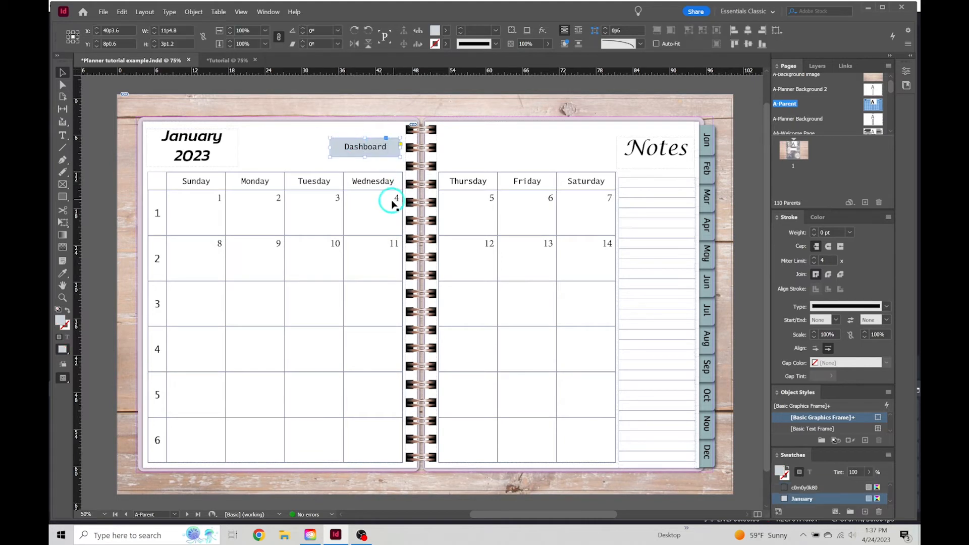
pyautogui.click(446, 30)
pyautogui.click(376, 151)
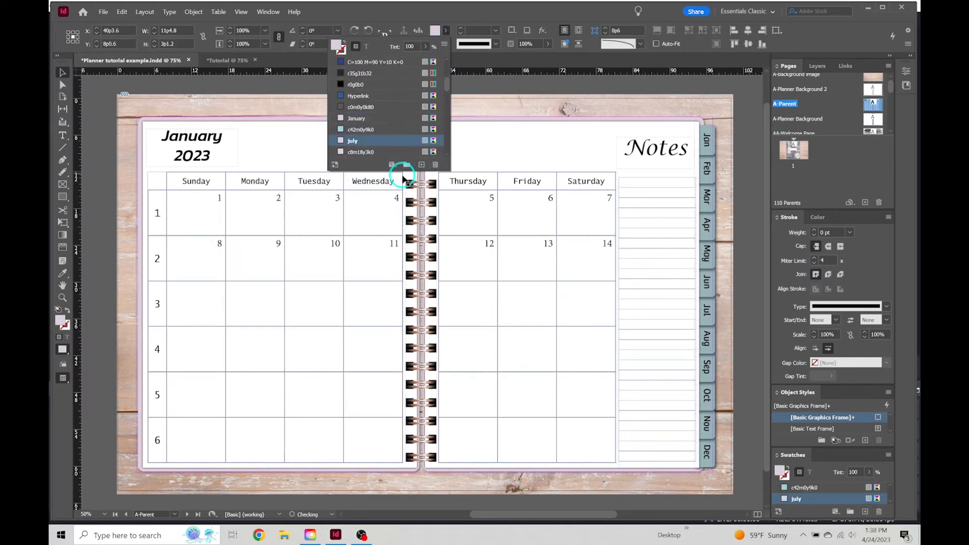
pyautogui.click(65, 75)
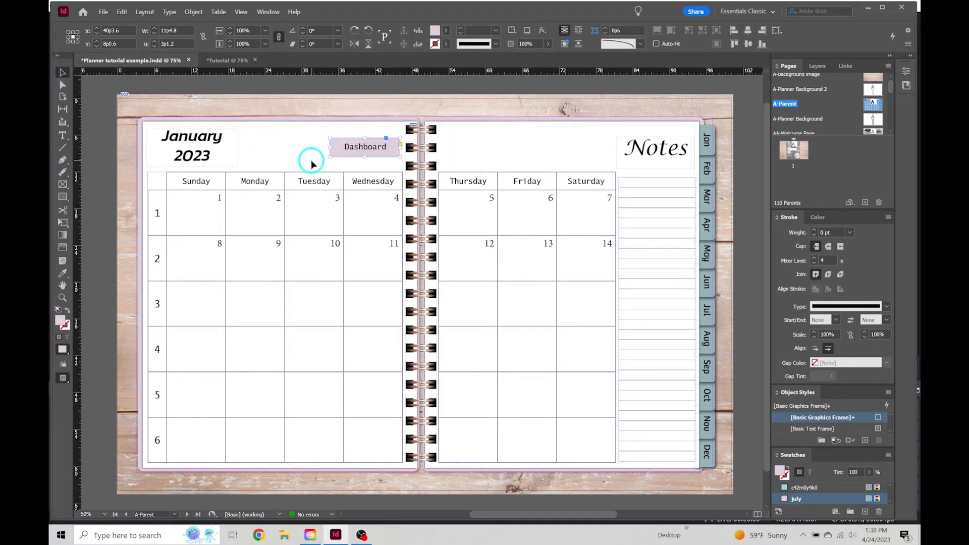
# Step: Give the Dashboard button's rectangle a 2 pt stroke in the black r0g0b0 swatch
pyautogui.click(443, 45)
pyautogui.scroll(-2, 373, 126)
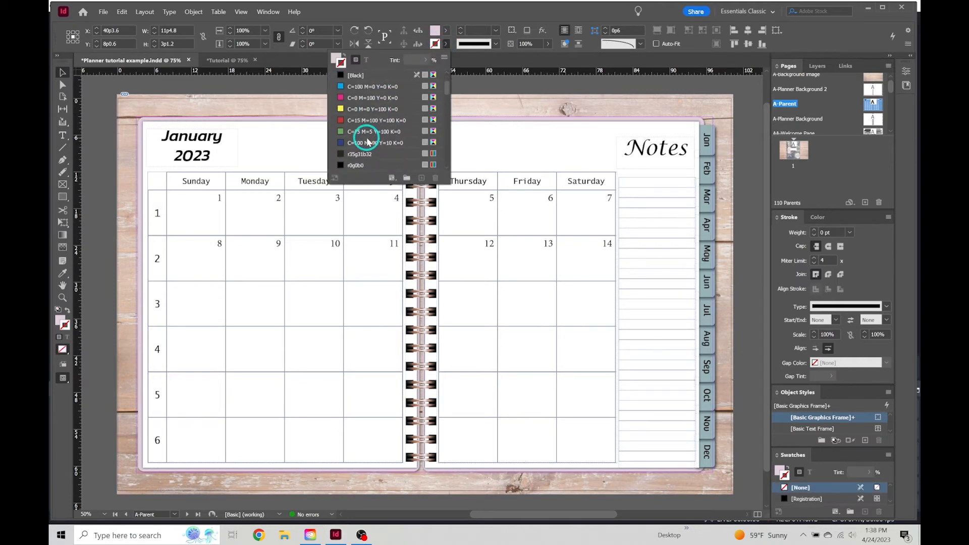
pyautogui.click(388, 179)
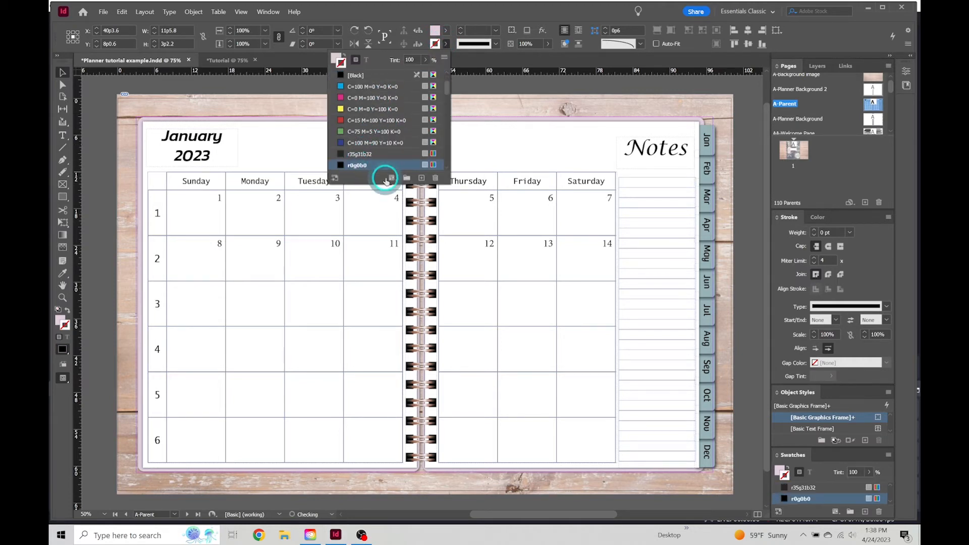
pyautogui.click(480, 11)
pyautogui.click(495, 31)
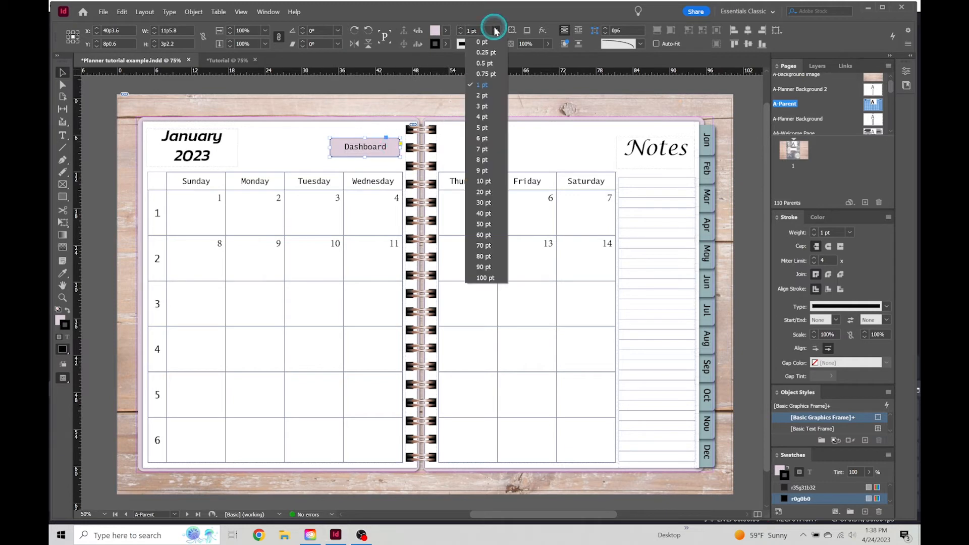
pyautogui.click(486, 100)
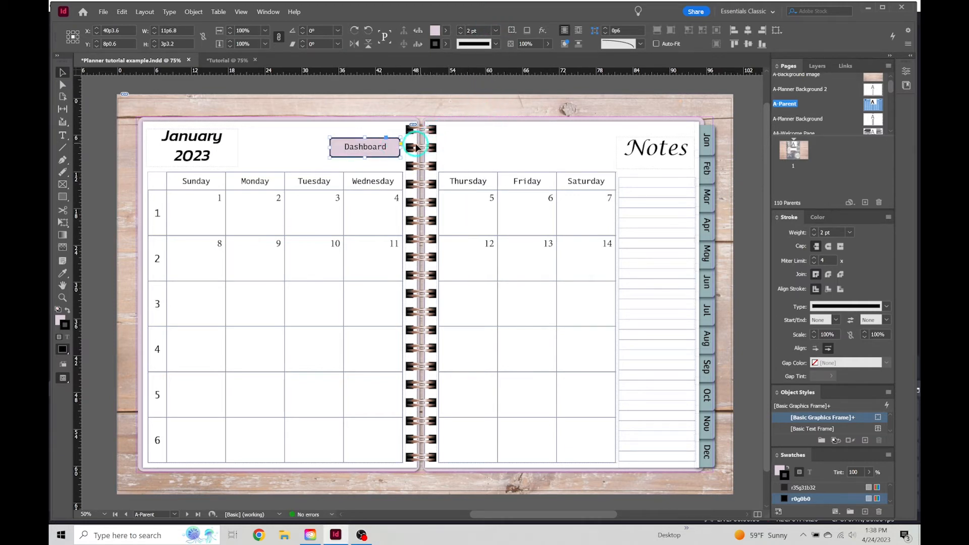
# Step: Apply a drop shadow to the Dashboard button's rectangle with the distance reduced to 0p2
pyautogui.rightClick(339, 148)
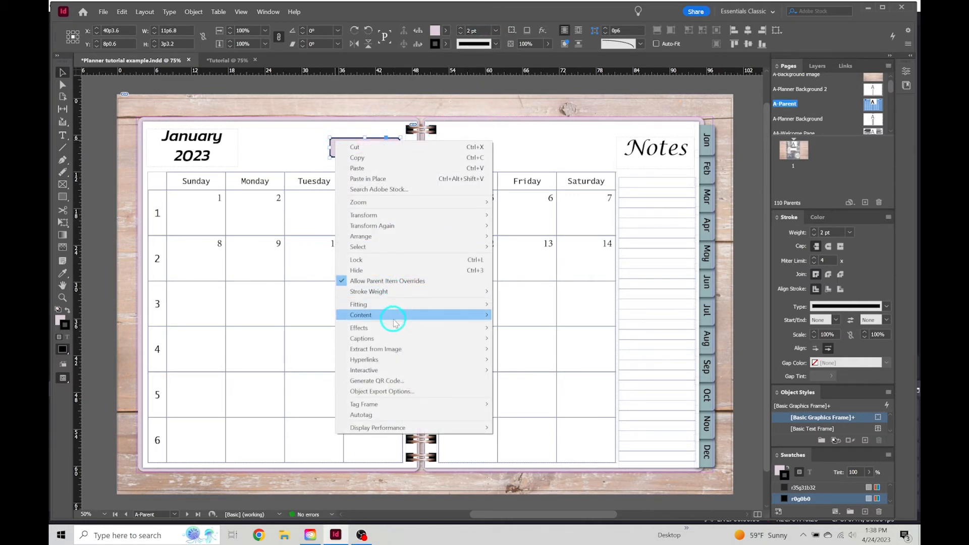
pyautogui.moveTo(395, 329)
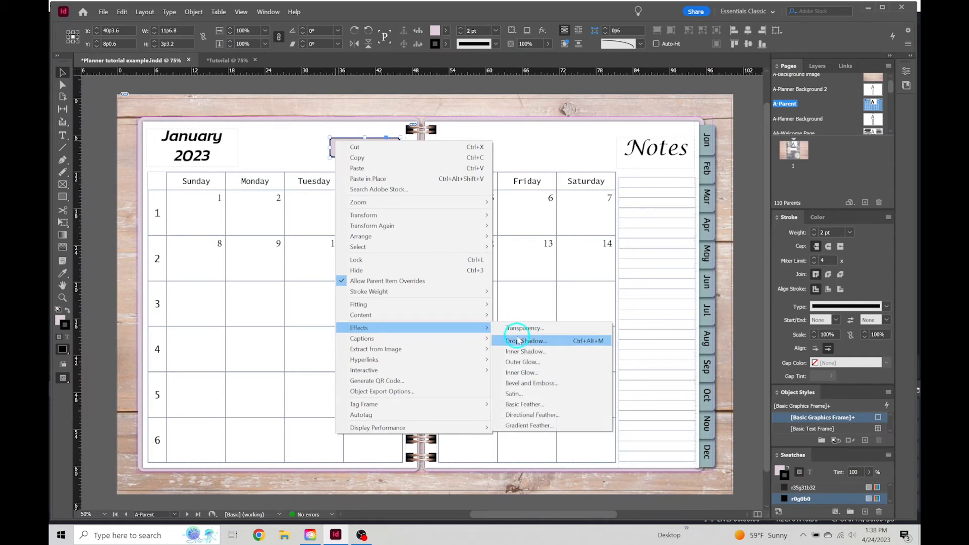
pyautogui.click(525, 340)
pyautogui.moveTo(569, 123); pyautogui.dragTo(730, 125)
pyautogui.click(631, 207)
pyautogui.click(631, 208)
pyautogui.click(632, 207)
pyautogui.click(632, 208)
pyautogui.click(632, 208)
pyautogui.click(632, 207)
pyautogui.click(726, 333)
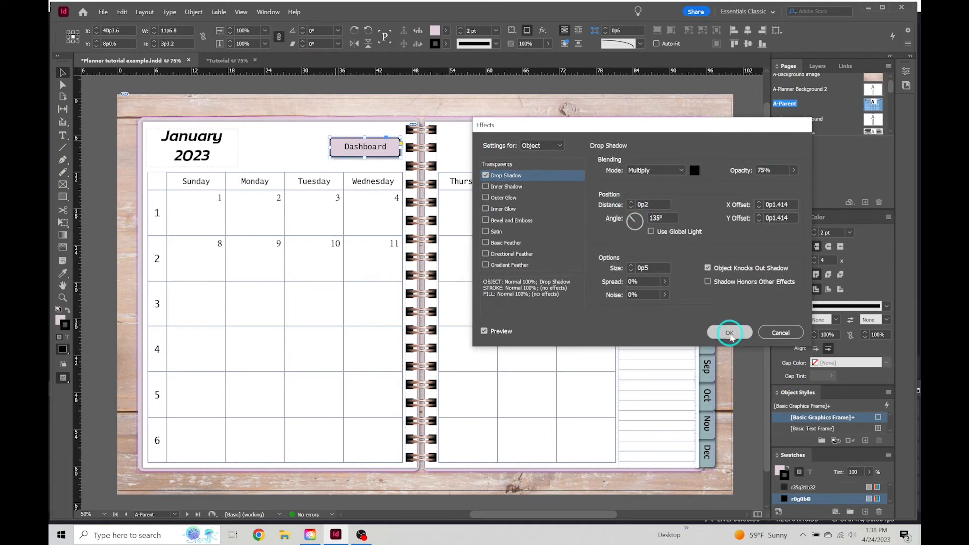
# Step: Remove the outline from the Dashboard button's rectangle by setting its stroke weight to 0 pt, and deselect it
pyautogui.click(96, 96)
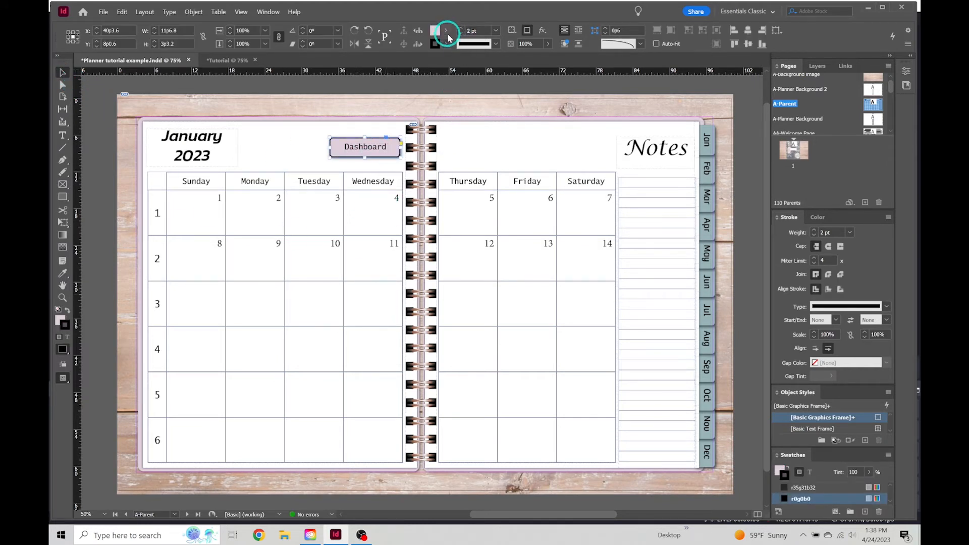
pyautogui.click(496, 30)
pyautogui.click(492, 43)
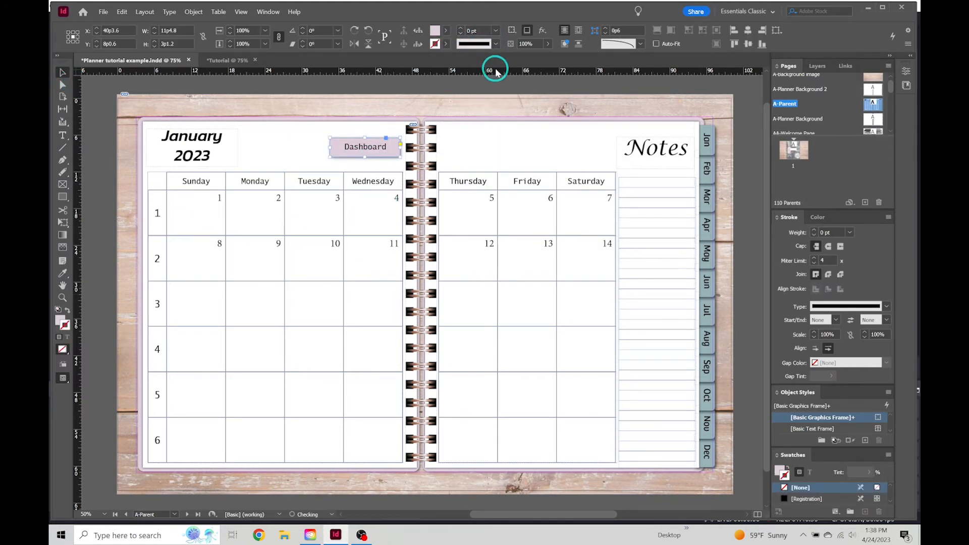
pyautogui.click(96, 96)
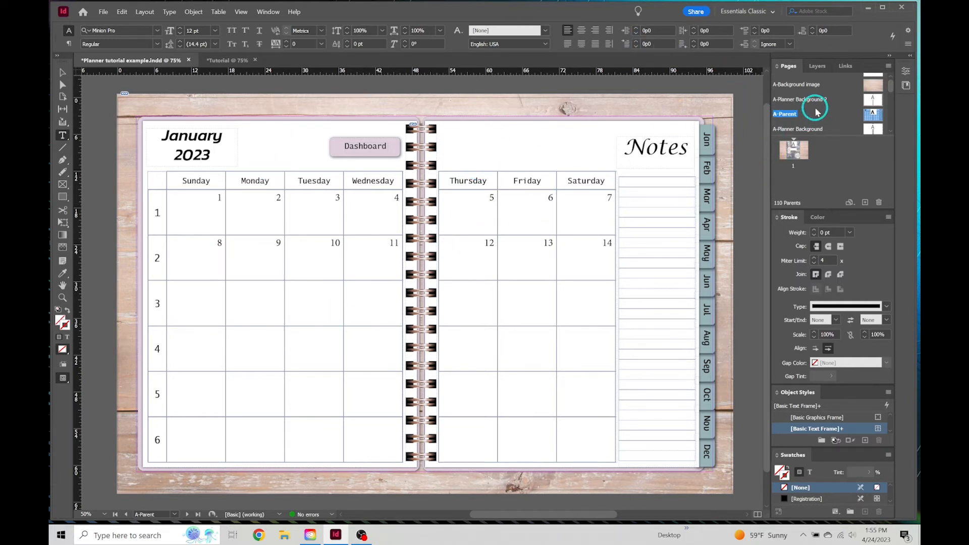
# Step: Add a new page after page 1 and create a large text frame there reading "This is the difference between character styles"
pyautogui.click(794, 151)
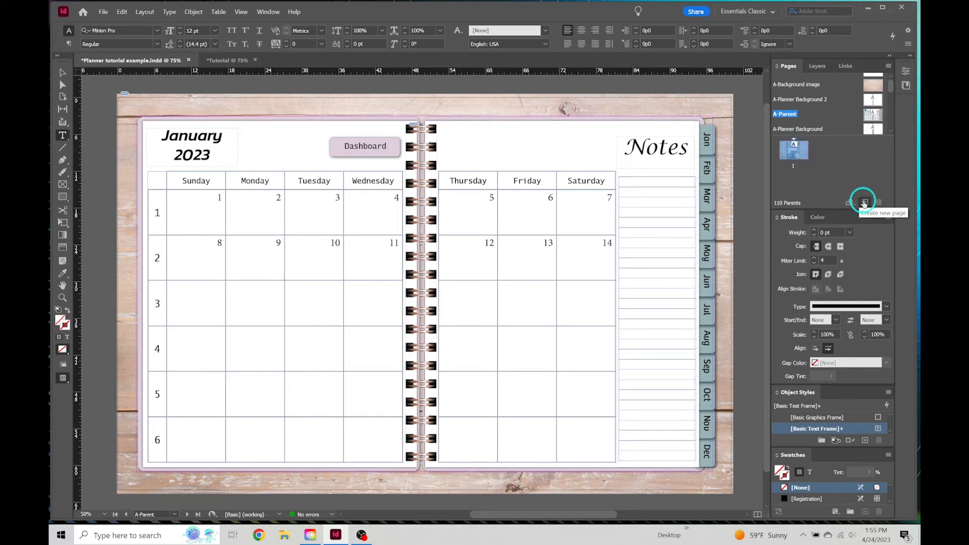
pyautogui.click(865, 202)
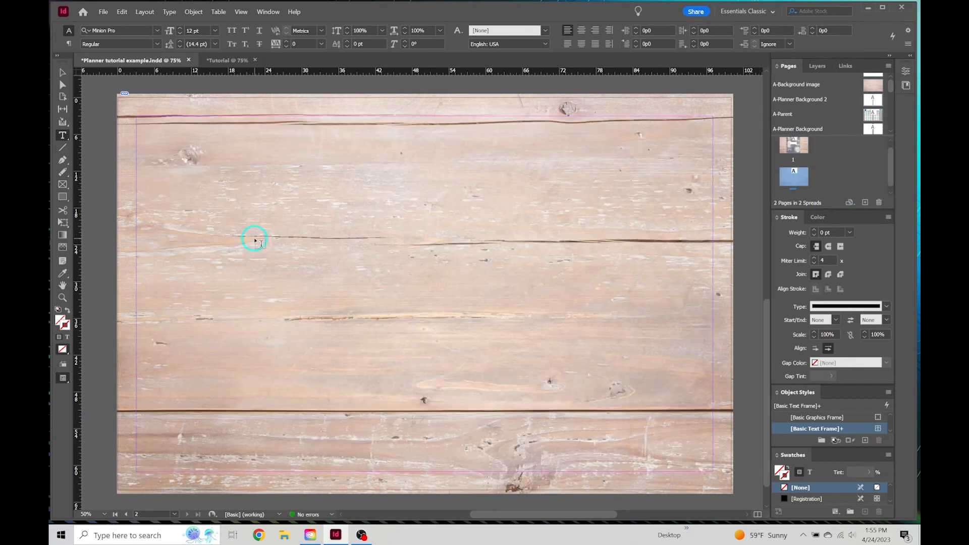
pyautogui.moveTo(234, 173); pyautogui.dragTo(613, 361)
pyautogui.write('This')
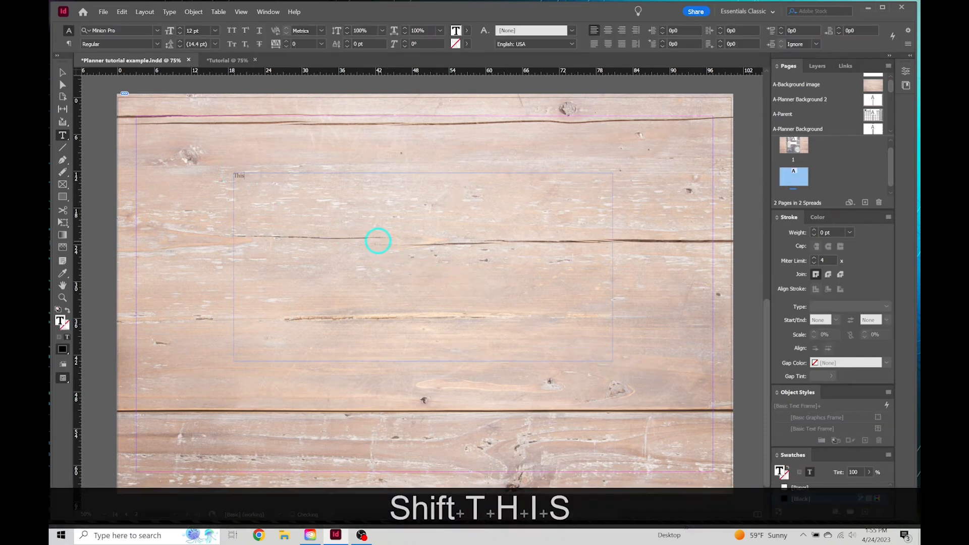
pyautogui.write(' is the difference between character styles')
# Step: Enlarge the whole sample sentence on the new page to 31 pt
pyautogui.click(182, 29)
pyautogui.click(182, 29)
pyautogui.click(181, 29)
pyautogui.click(182, 29)
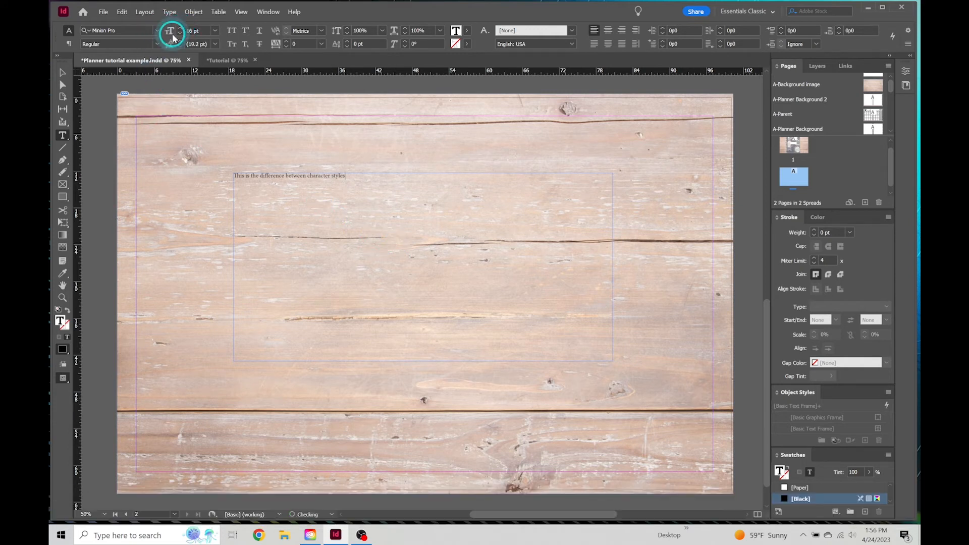
pyautogui.moveTo(348, 175); pyautogui.dragTo(232, 180)
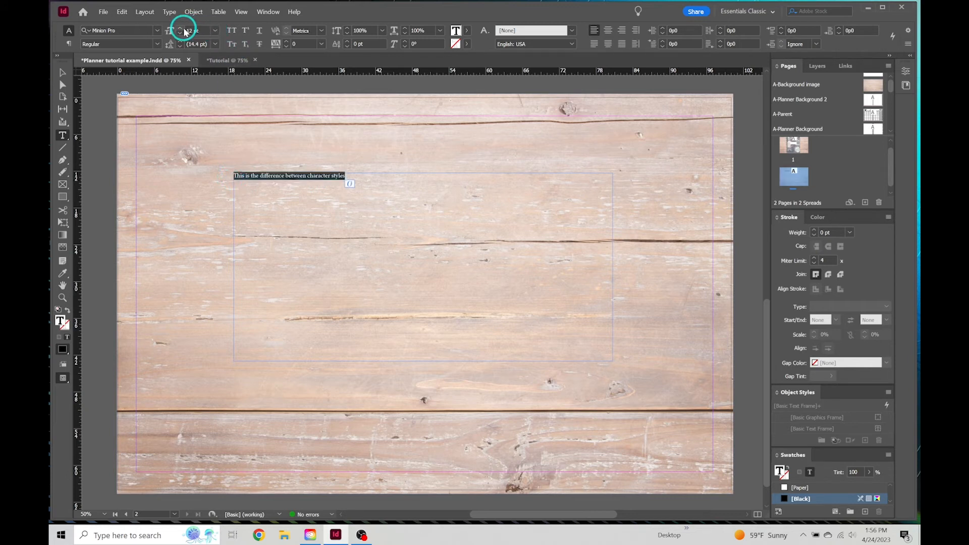
pyautogui.click(180, 28)
pyautogui.click(180, 28)
pyautogui.click(180, 28)
pyautogui.click(62, 72)
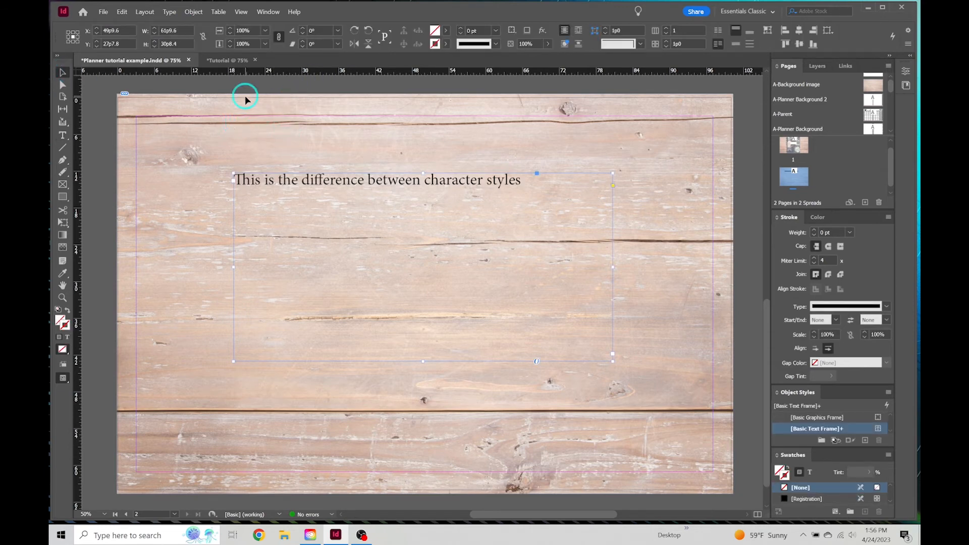
# Step: Show the Paragraph Styles and apply the Page Headers style to the sample sentence
pyautogui.click(268, 12)
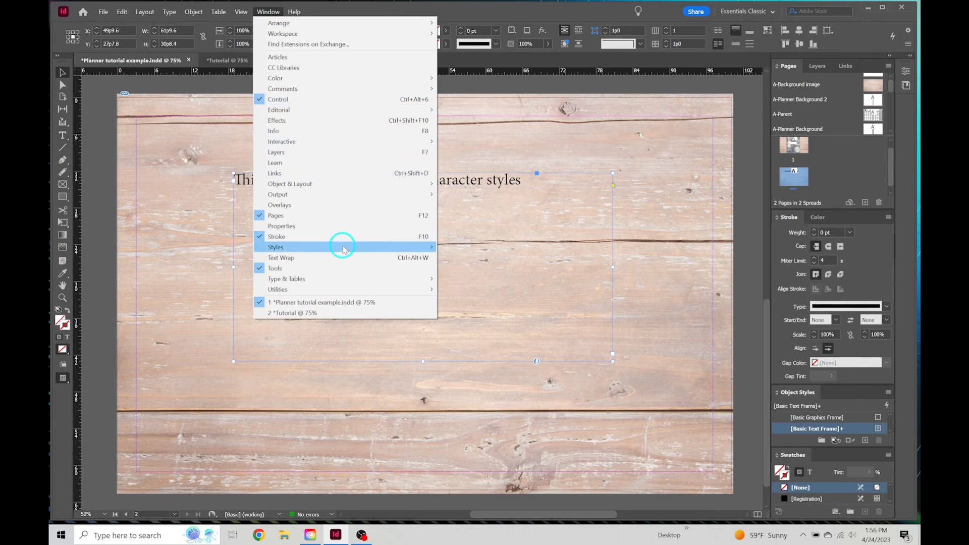
pyautogui.moveTo(344, 248)
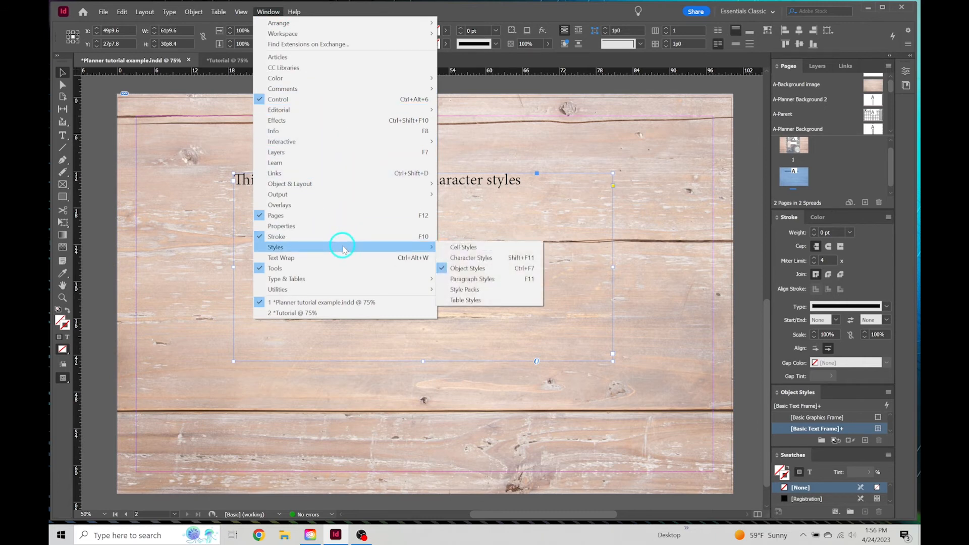
pyautogui.click(487, 279)
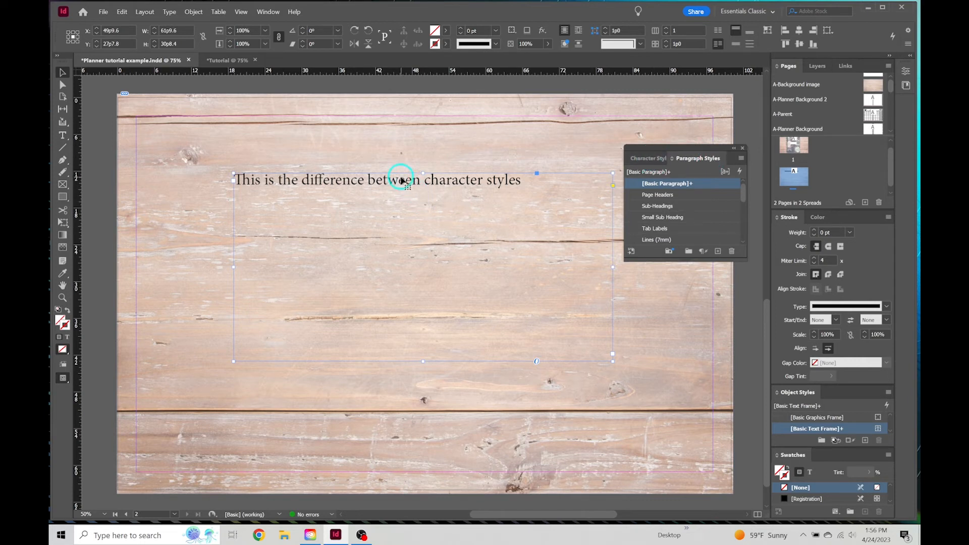
pyautogui.doubleClick(392, 181)
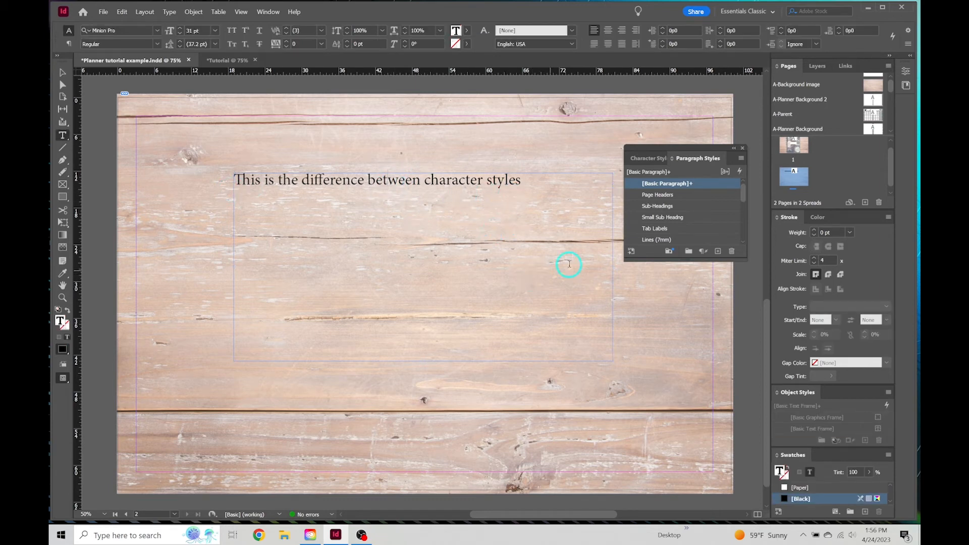
pyautogui.click(666, 199)
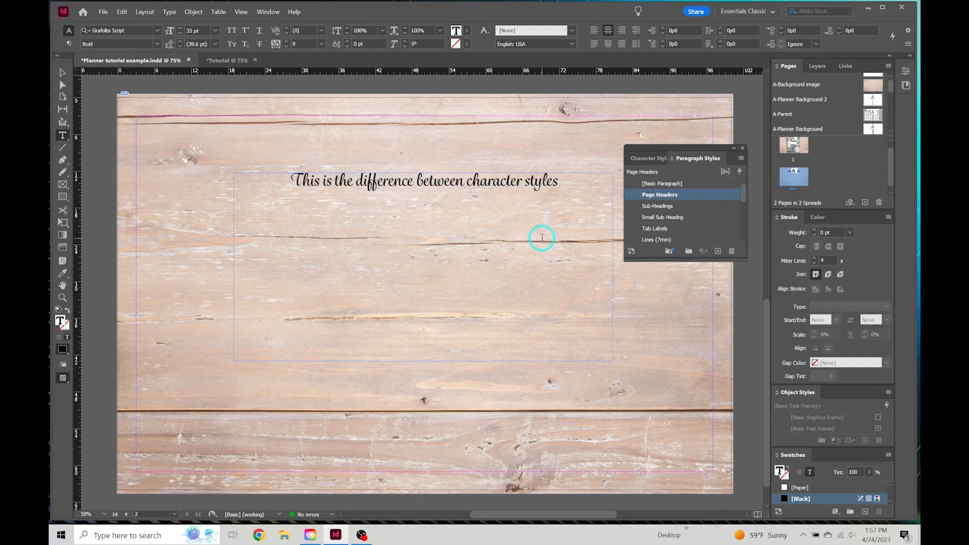
# Step: Apply the Hyperlink character style to only the word "difference" in the sample sentence
pyautogui.click(640, 158)
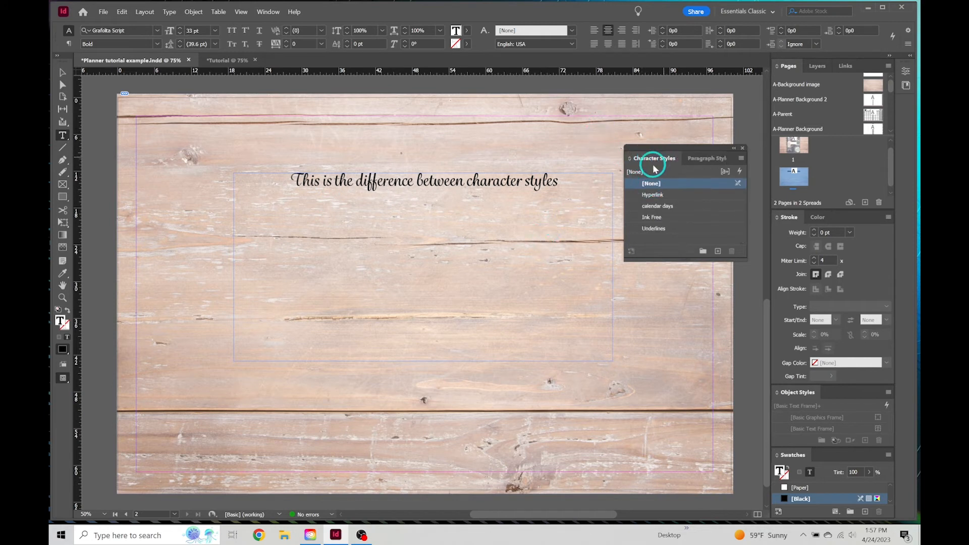
pyautogui.click(657, 195)
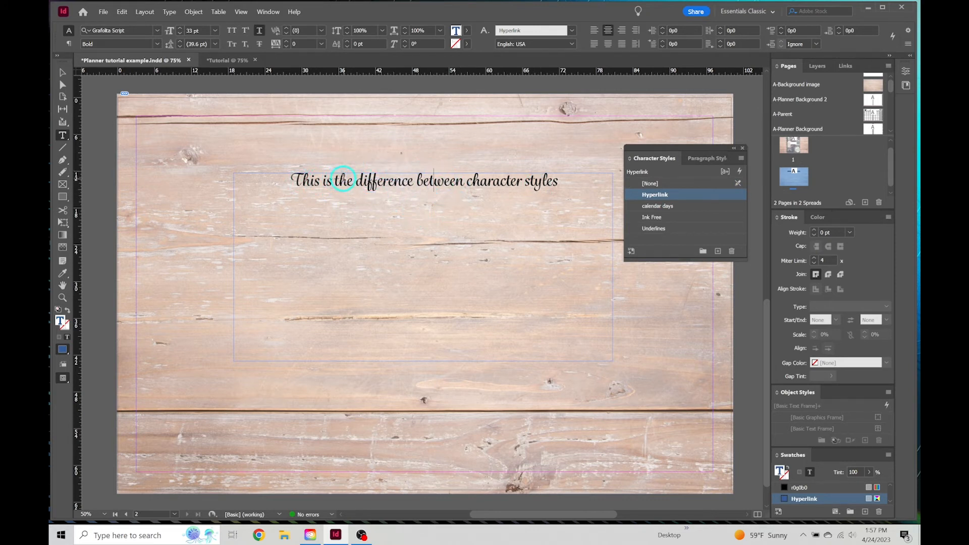
pyautogui.moveTo(413, 183); pyautogui.dragTo(355, 187)
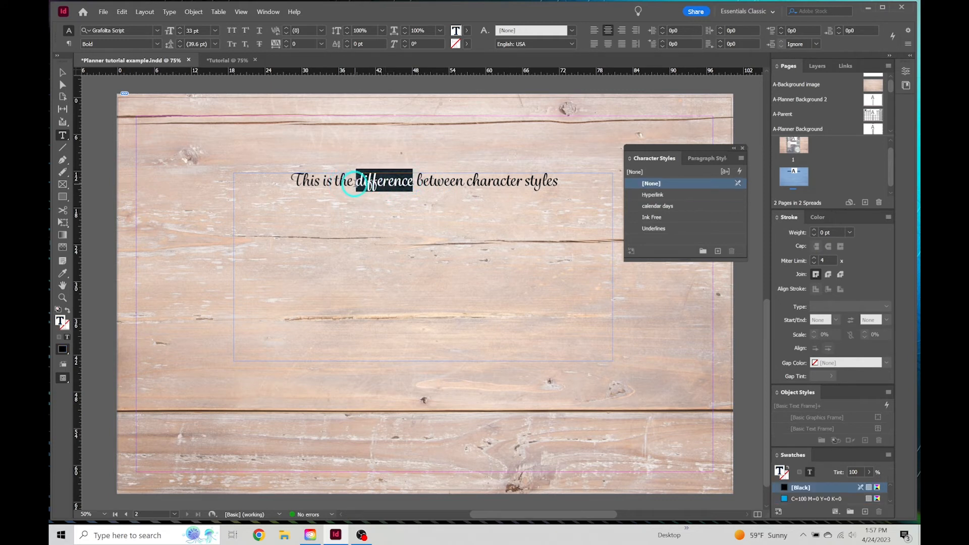
pyautogui.click(654, 195)
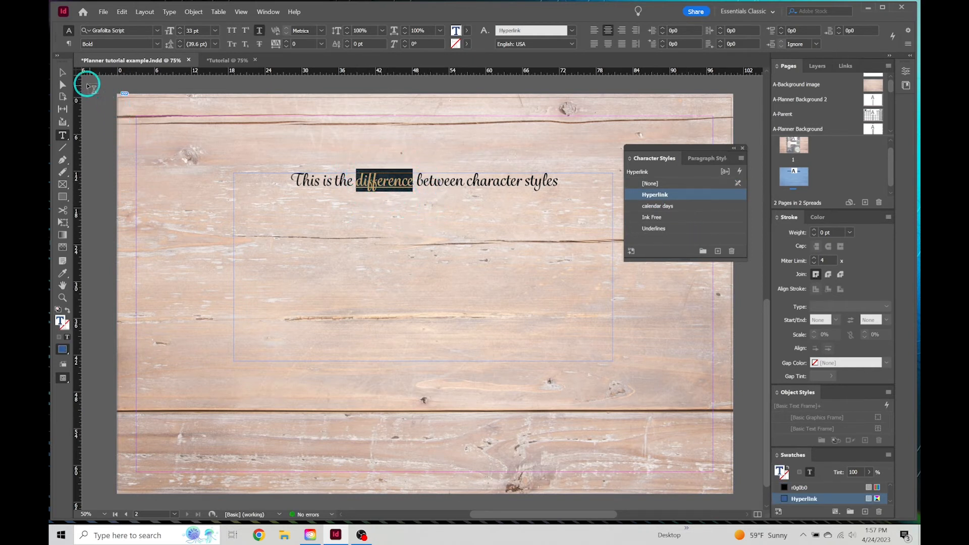
pyautogui.click(62, 72)
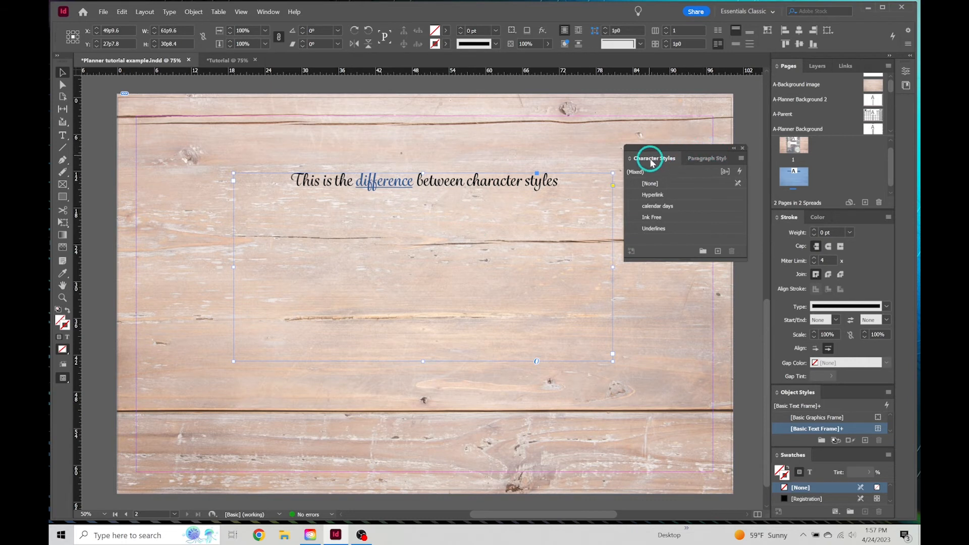
pyautogui.click(664, 183)
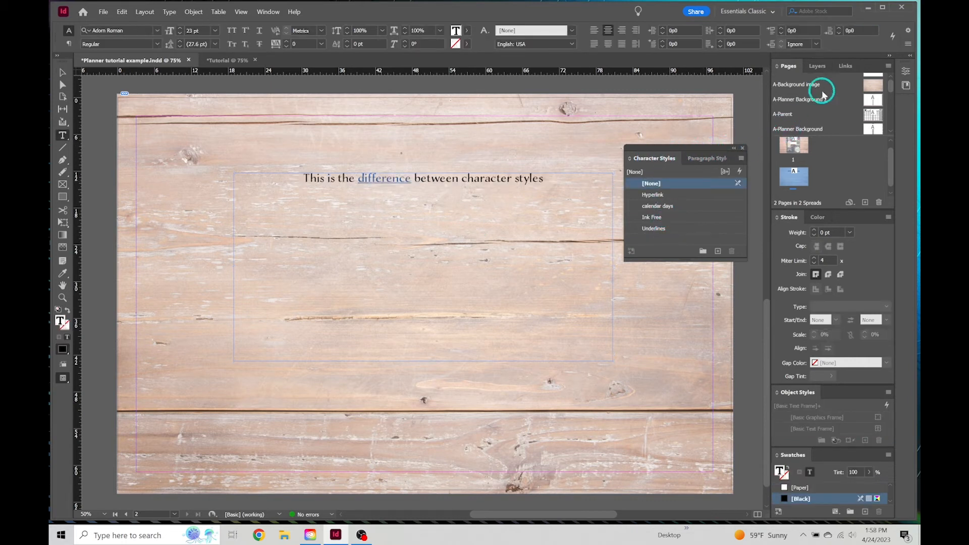
# Step: Open the A-Parent calendar page and shift the floating styles panel slightly aside, with Character Styles showing
pyautogui.scroll(1, 858, 108)
pyautogui.scroll(-2, 859, 109)
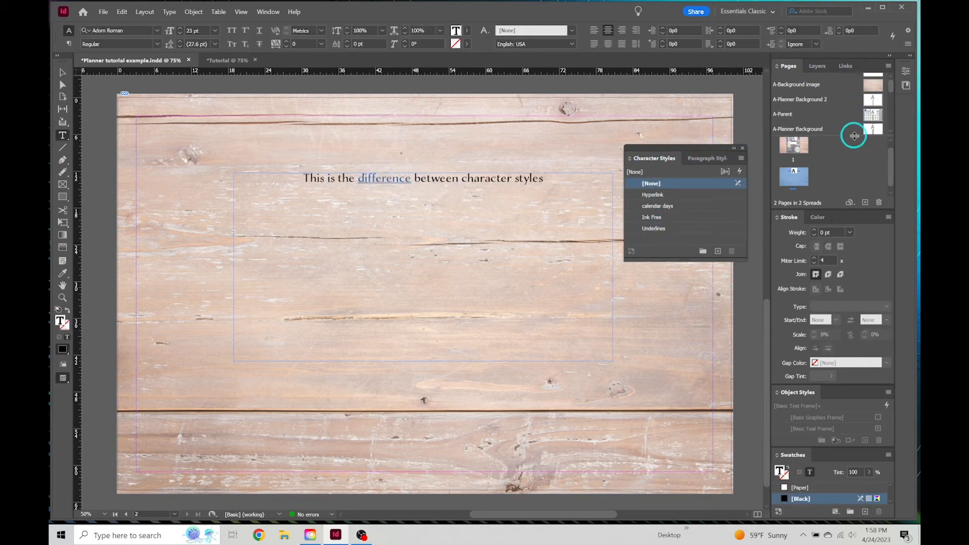
pyautogui.doubleClick(871, 105)
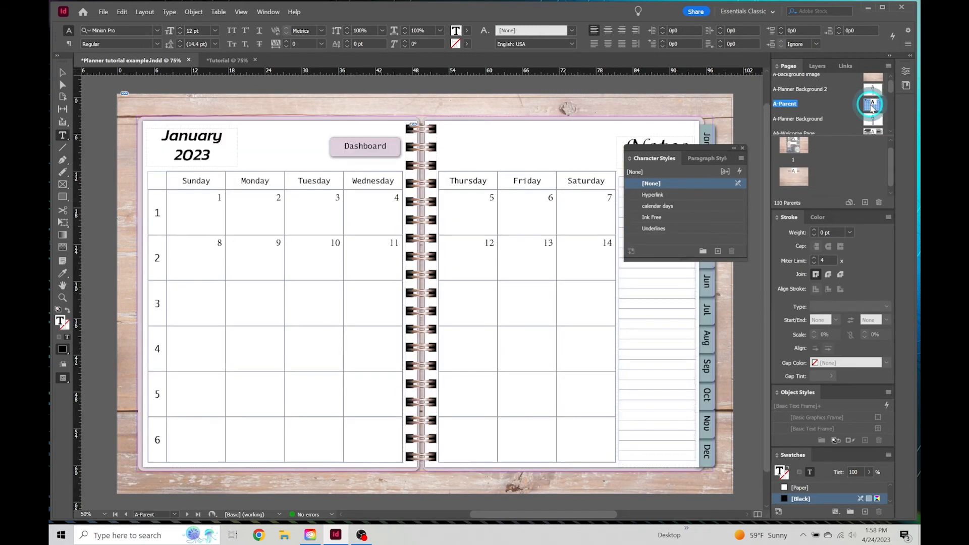
pyautogui.moveTo(670, 151); pyautogui.dragTo(688, 150)
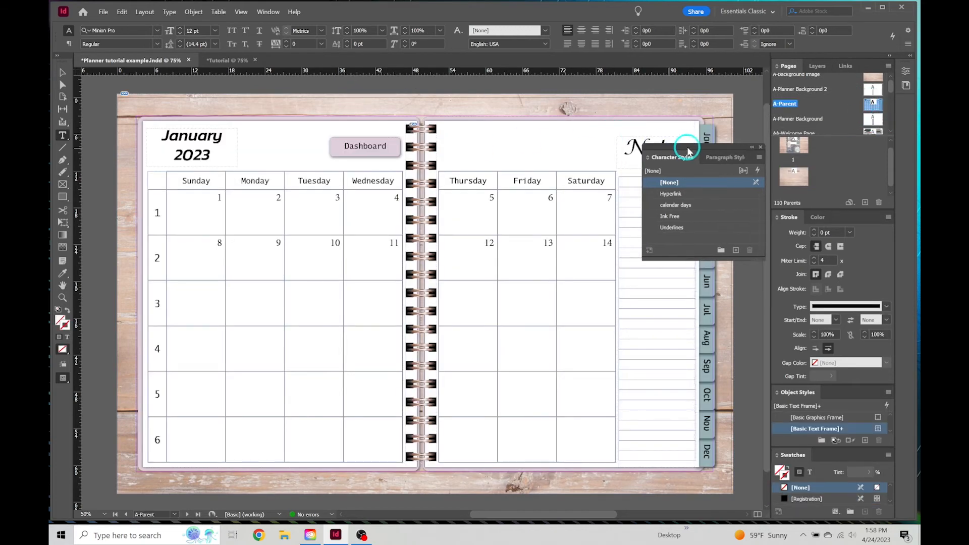
pyautogui.click(716, 157)
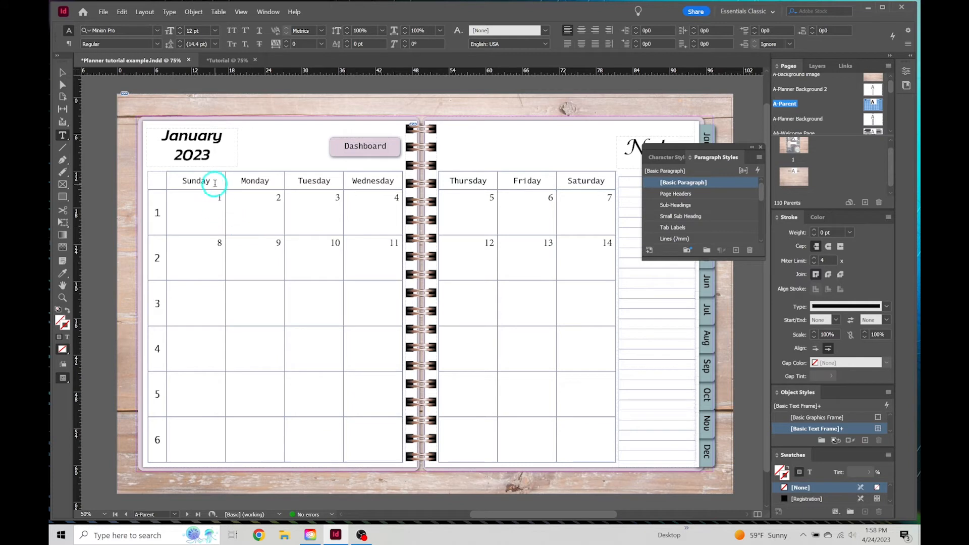
pyautogui.click(667, 157)
# Step: Change the font of the complete "January 2023" heading on the calendar parent page to Bree
pyautogui.doubleClick(194, 137)
pyautogui.click(222, 135)
pyautogui.moveTo(223, 135); pyautogui.dragTo(165, 143)
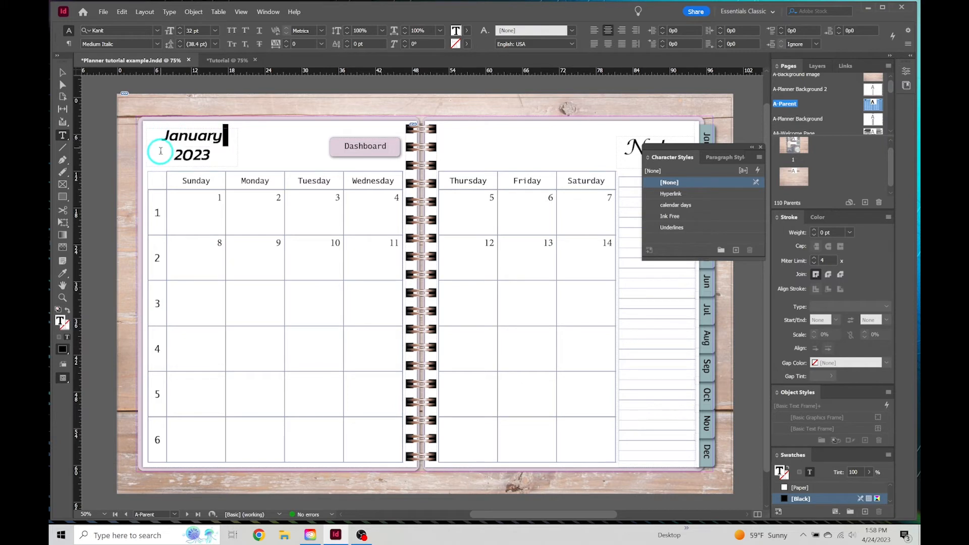
pyautogui.moveTo(159, 153); pyautogui.dragTo(158, 138)
pyautogui.click(196, 157)
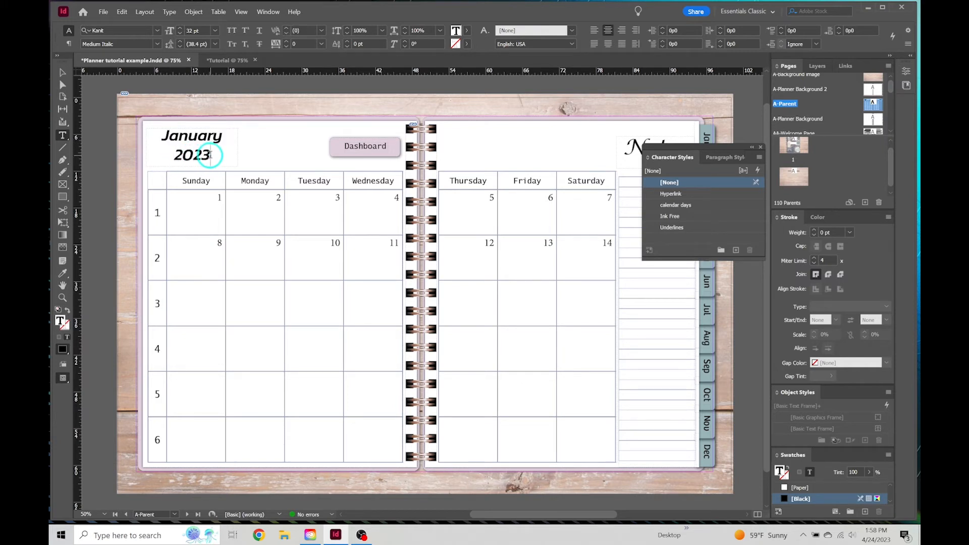
pyautogui.moveTo(211, 155); pyautogui.dragTo(153, 137)
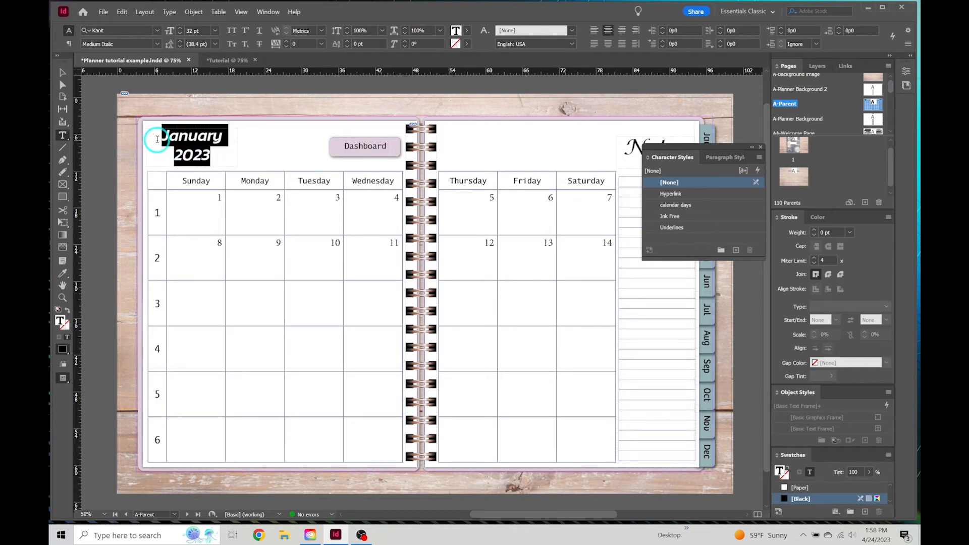
pyautogui.click(157, 30)
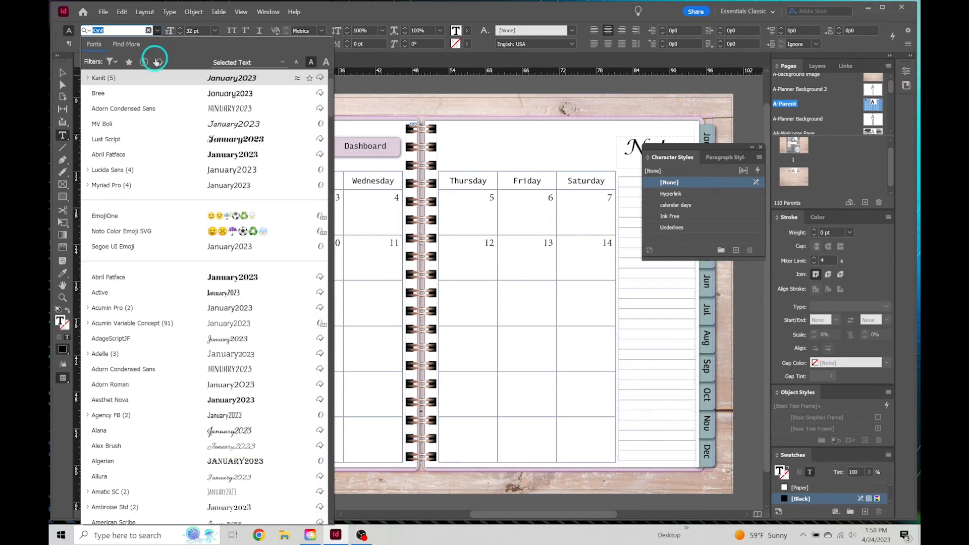
pyautogui.click(152, 95)
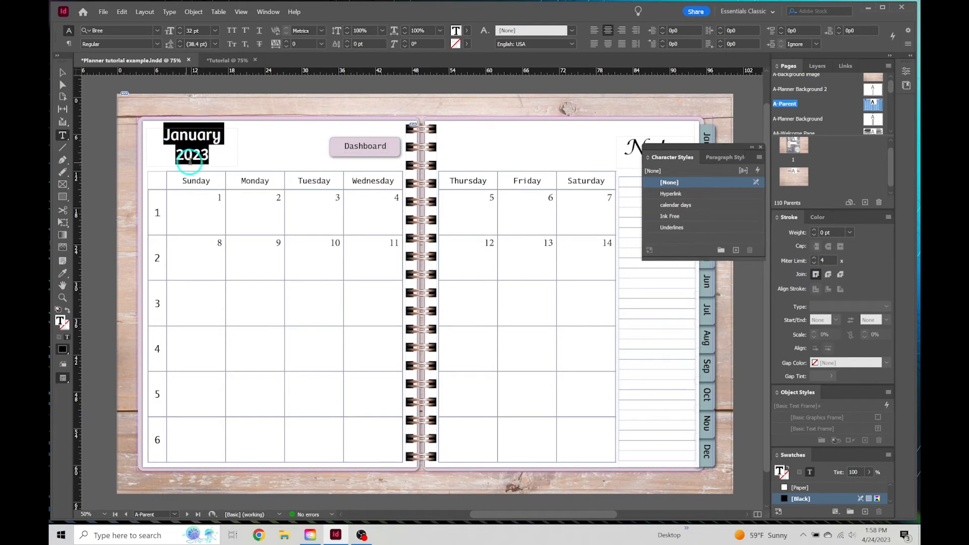
# Step: Create a character style from the "January 2023" heading, apply it to the heading and name it "Pages Headersx"
pyautogui.moveTo(215, 155); pyautogui.dragTo(158, 138)
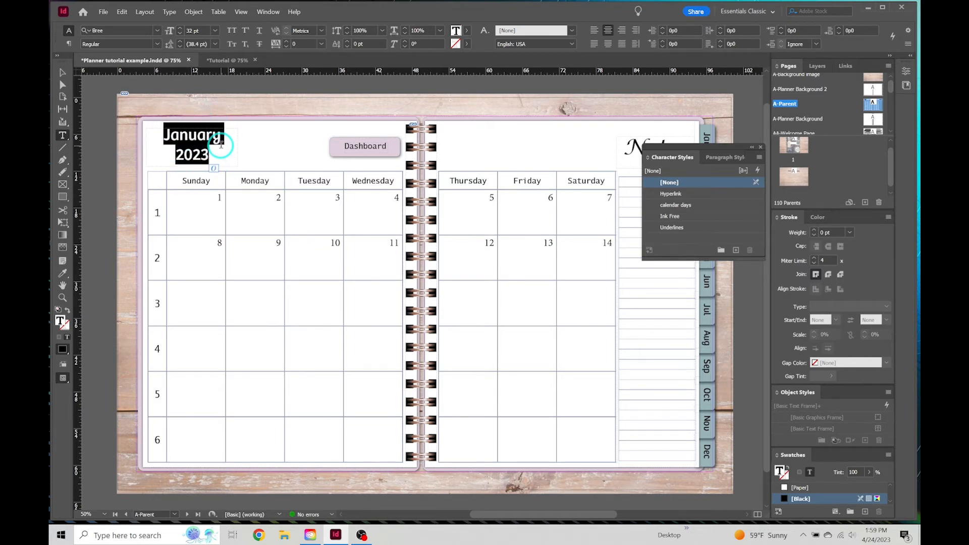
pyautogui.click(736, 251)
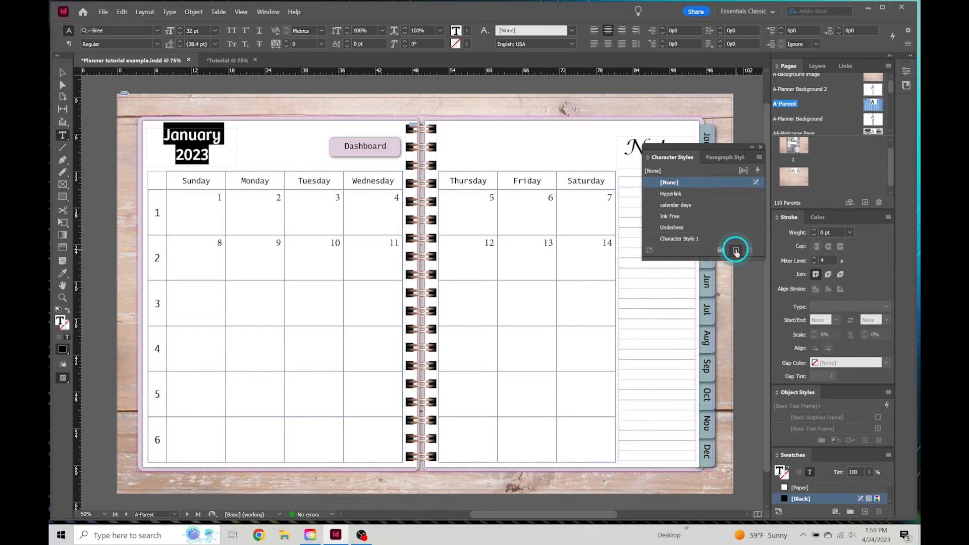
pyautogui.doubleClick(687, 244)
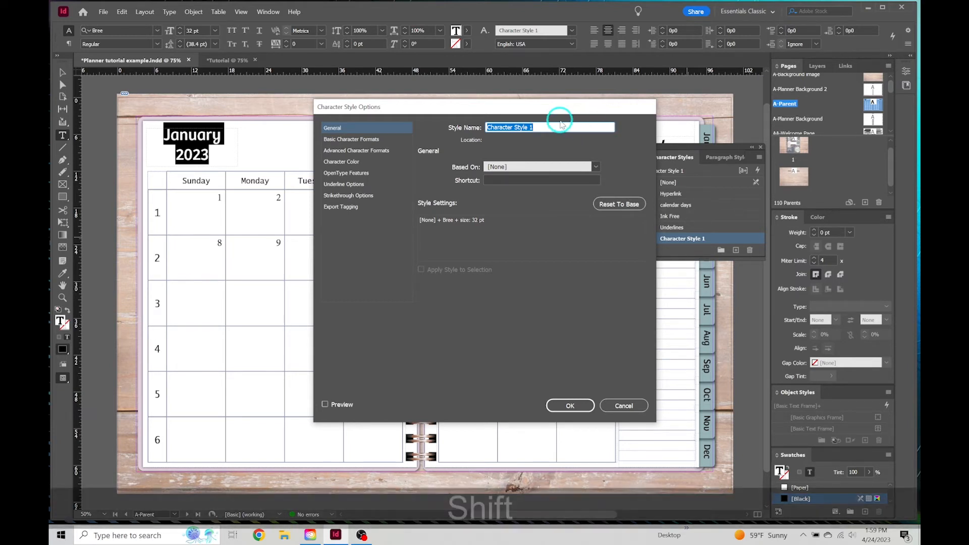
pyautogui.write('Ages')
pyautogui.press('BackSpace')
pyautogui.press('BackSpace')
pyautogui.press('BackSpace')
pyautogui.press('BackSpace')
pyautogui.press('BackSpace')
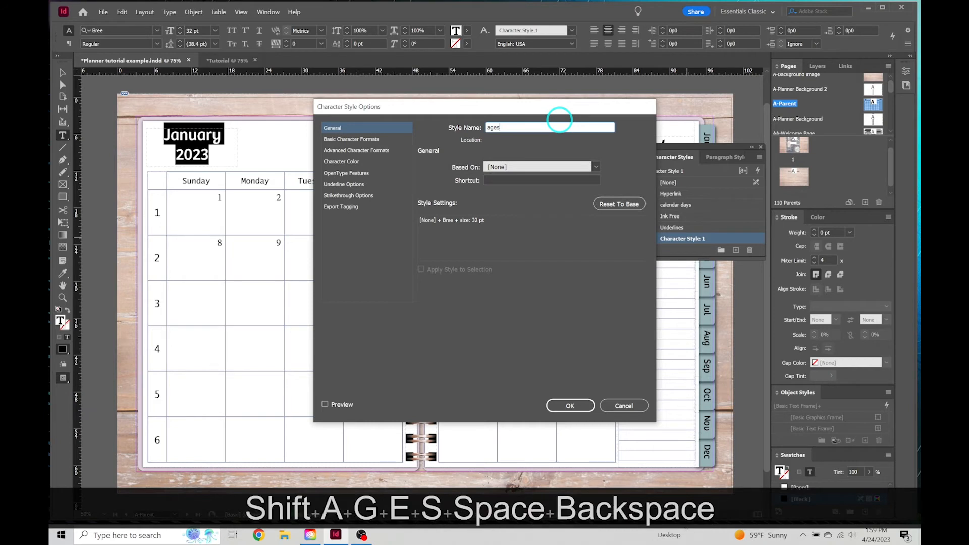
pyautogui.write('Pages Hea')
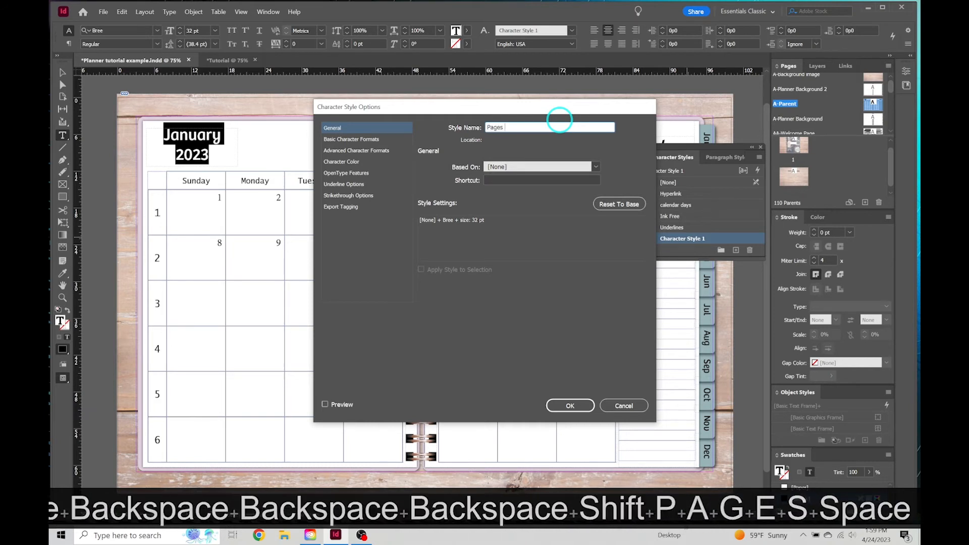
pyautogui.write('der')
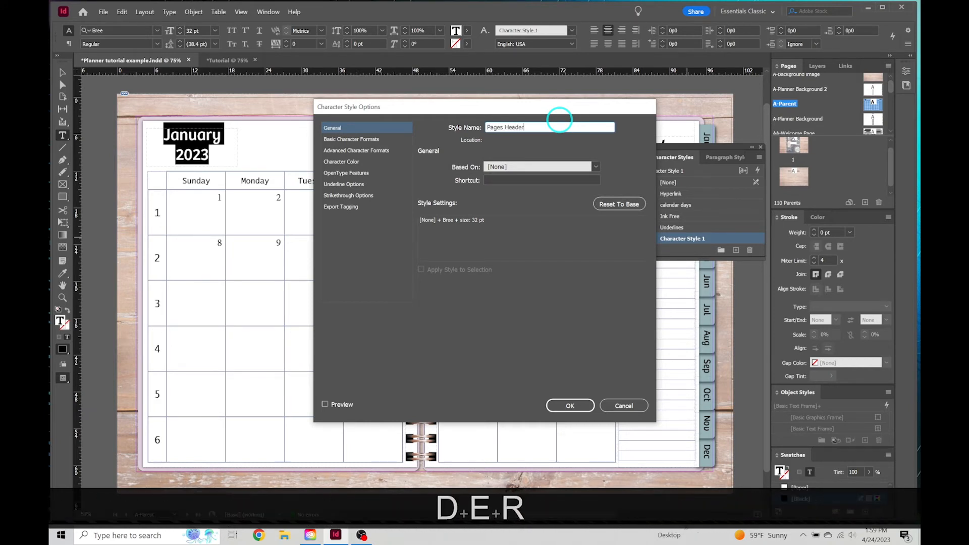
pyautogui.write('sx')
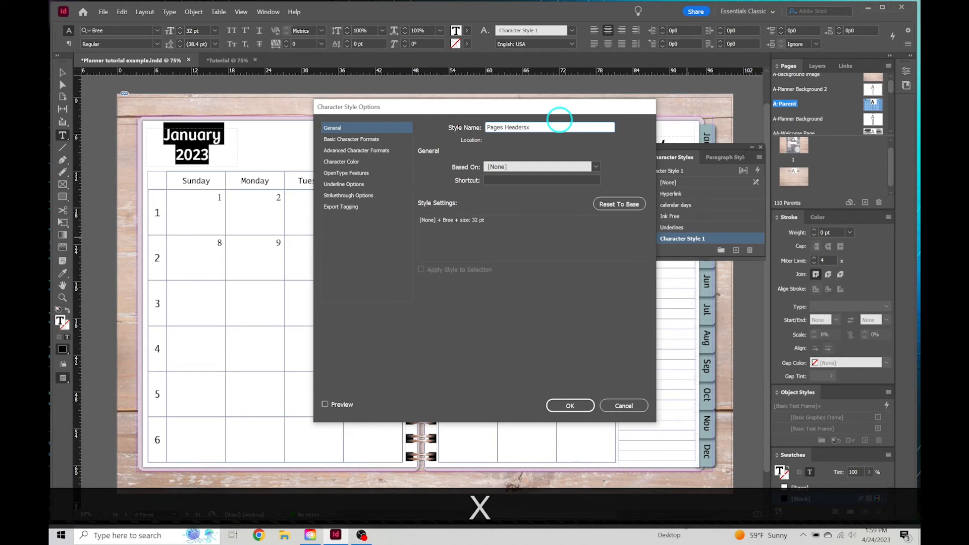
pyautogui.click(571, 407)
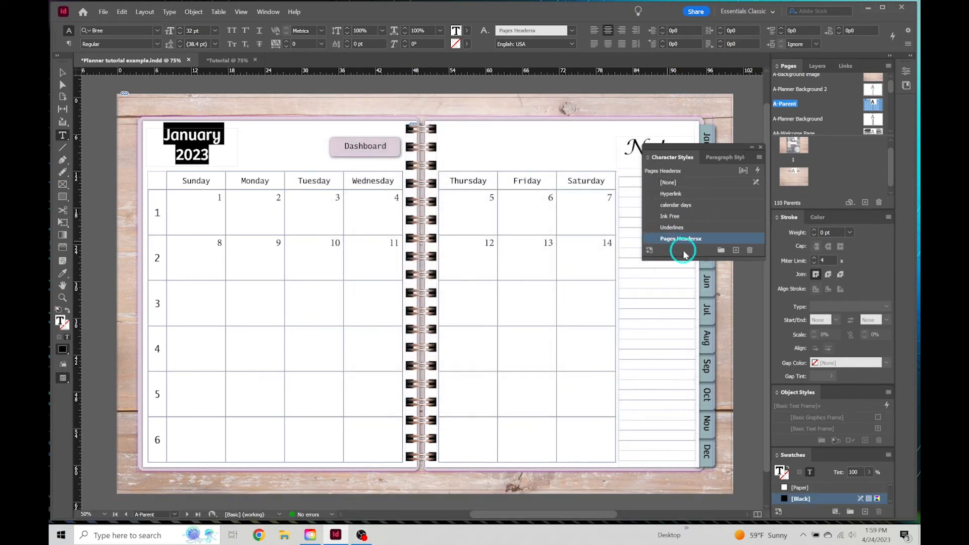
# Step: Apply the Pages Headersx character style to the "Notes" heading on the calendar parent page
pyautogui.scroll(-1, 594, 256)
pyautogui.scroll(1, 593, 256)
pyautogui.scroll(-1, 593, 255)
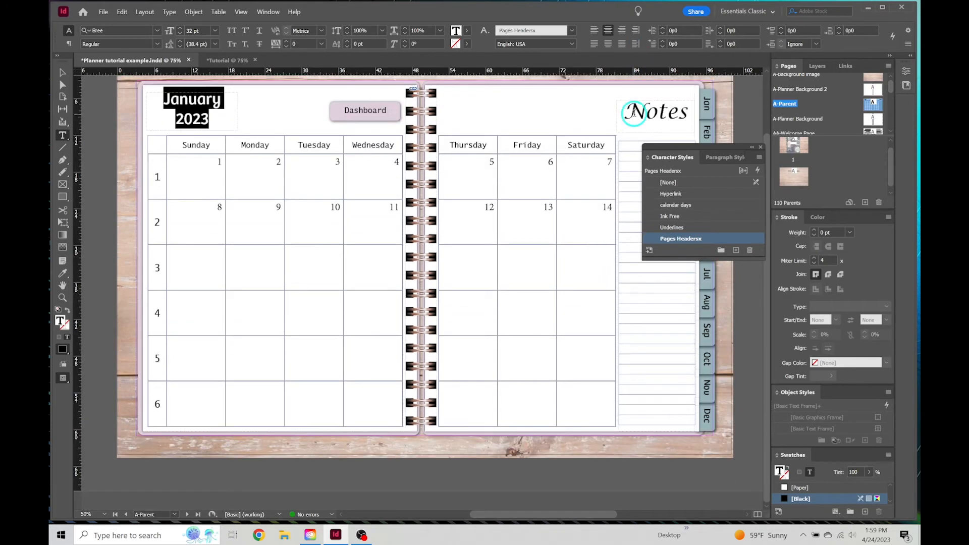
pyautogui.click(677, 111)
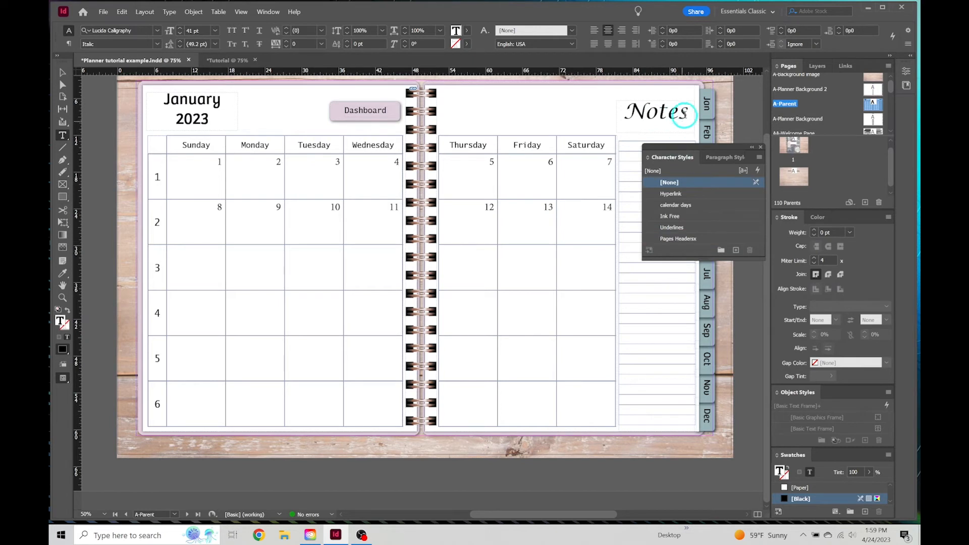
pyautogui.moveTo(684, 112); pyautogui.dragTo(629, 113)
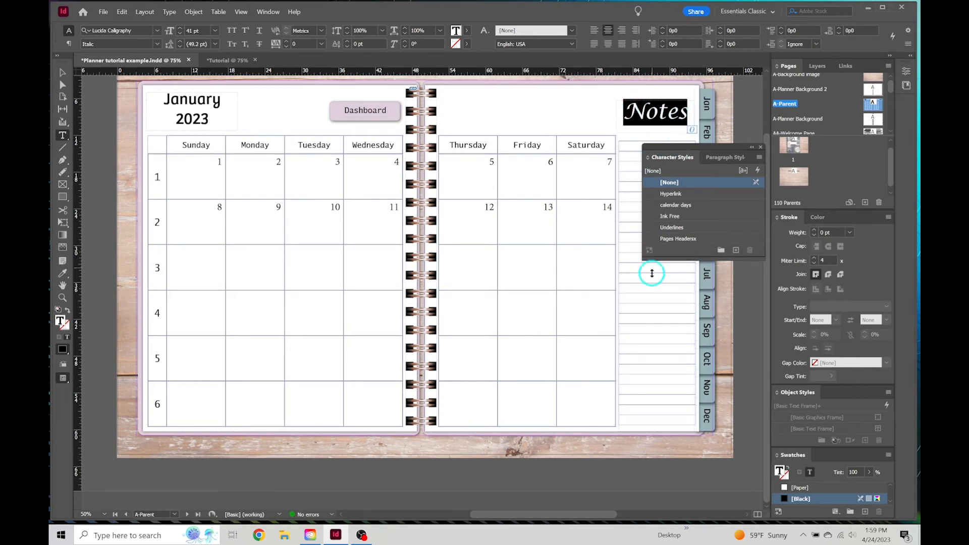
pyautogui.click(680, 239)
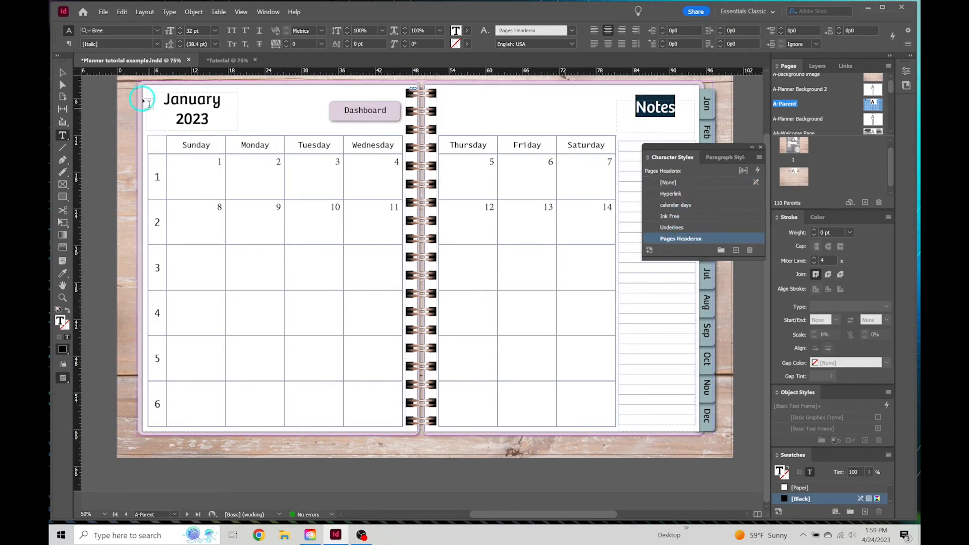
# Step: Deselect the "Notes" heading and move the floating styles panel clear of both headings on the calendar parent page
pyautogui.click(64, 73)
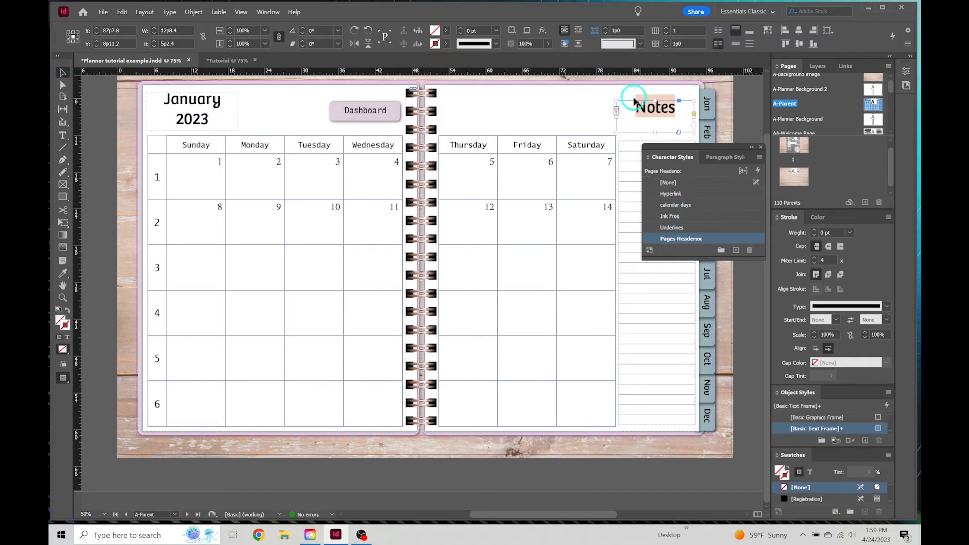
pyautogui.click(451, 111)
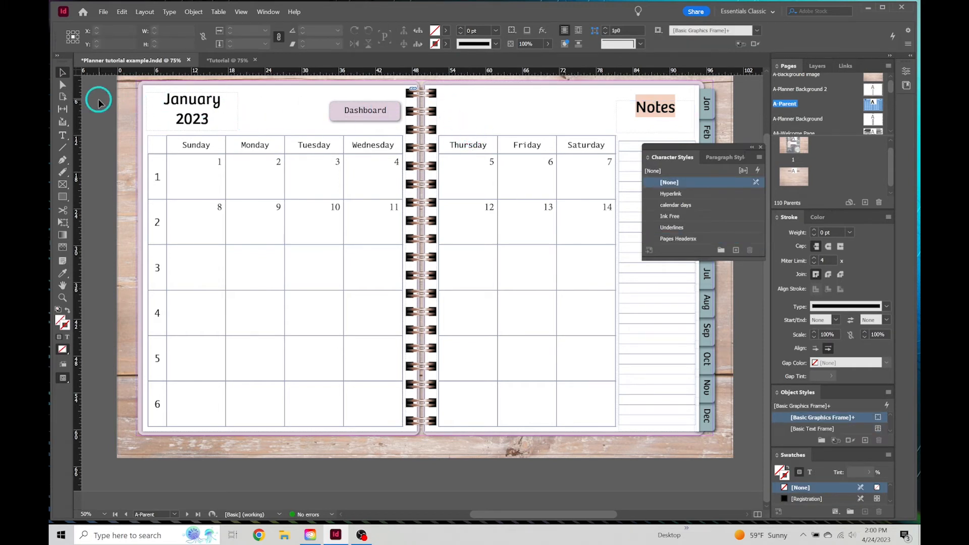
pyautogui.press('w')
pyautogui.moveTo(699, 147); pyautogui.dragTo(701, 198)
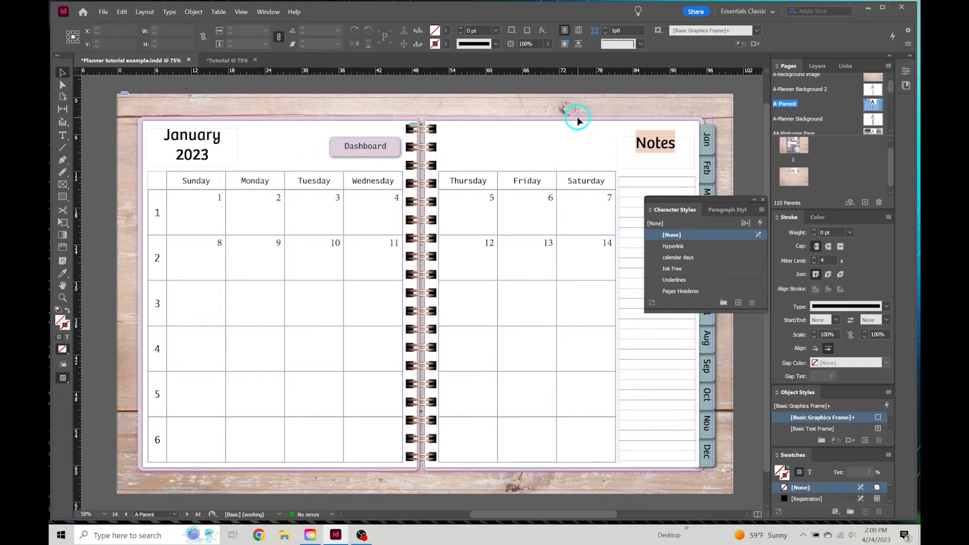
# Step: Change the complete "January 2023" heading to the Lucida Calligraphy font with a C=0 M=100 Y=0 K=0 fill
pyautogui.click(184, 136)
pyautogui.doubleClick(196, 154)
pyautogui.moveTo(214, 157); pyautogui.dragTo(147, 133)
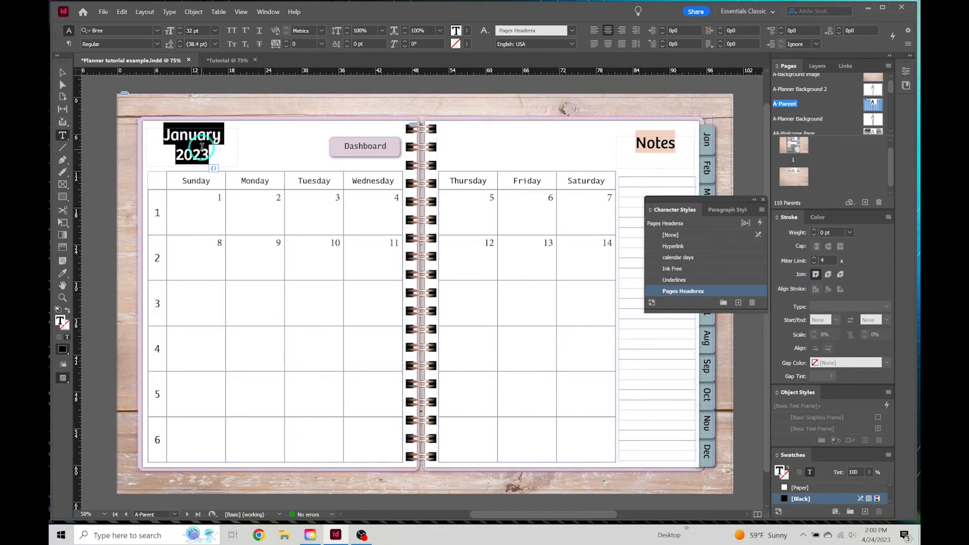
pyautogui.click(157, 30)
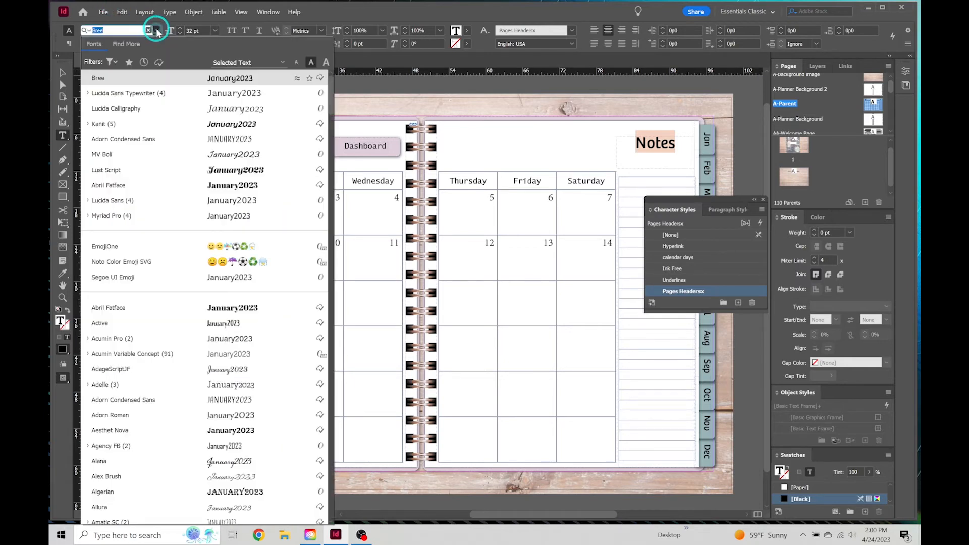
pyautogui.click(128, 109)
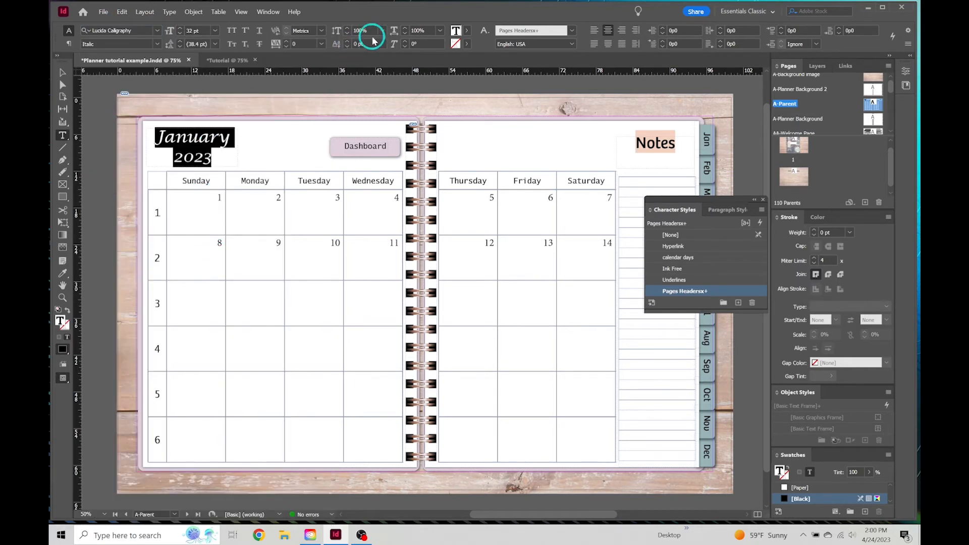
pyautogui.click(465, 32)
pyautogui.click(379, 118)
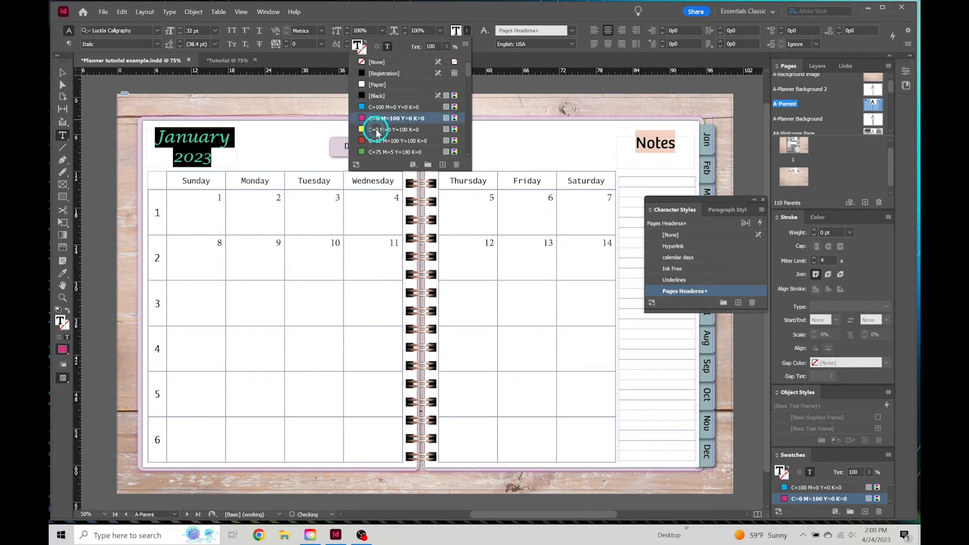
pyautogui.click(62, 73)
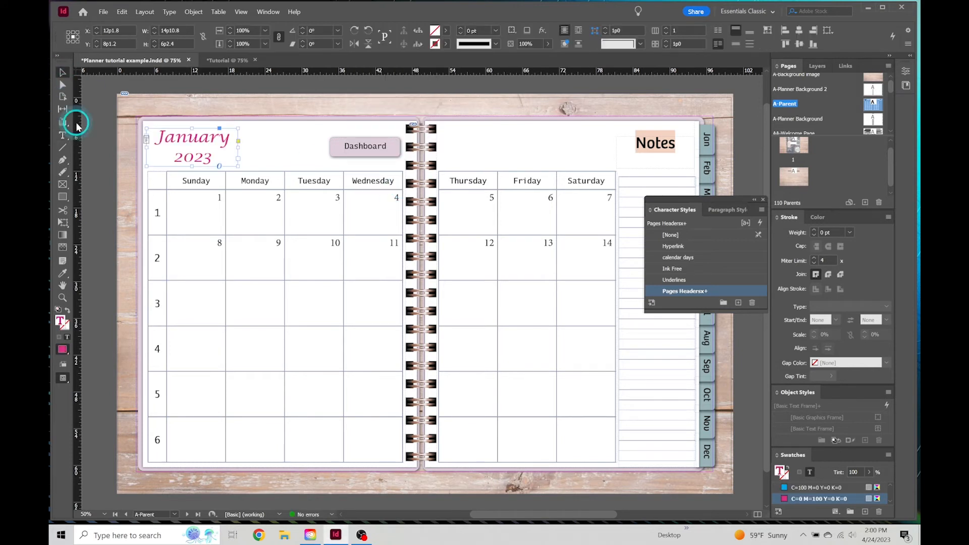
# Step: Give the complete "January 2023" heading text a [Black] stroke
pyautogui.doubleClick(187, 142)
pyautogui.moveTo(221, 154); pyautogui.dragTo(151, 138)
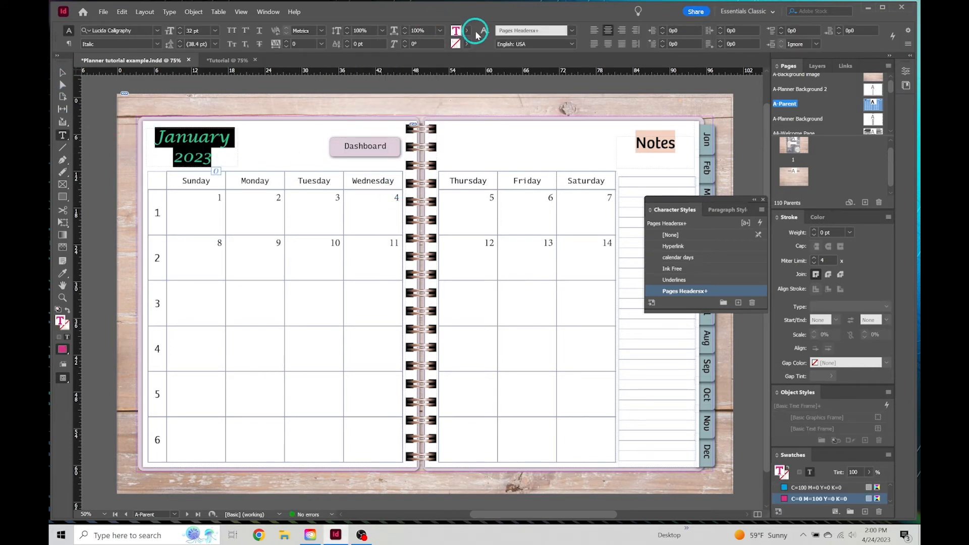
pyautogui.click(467, 44)
pyautogui.click(379, 109)
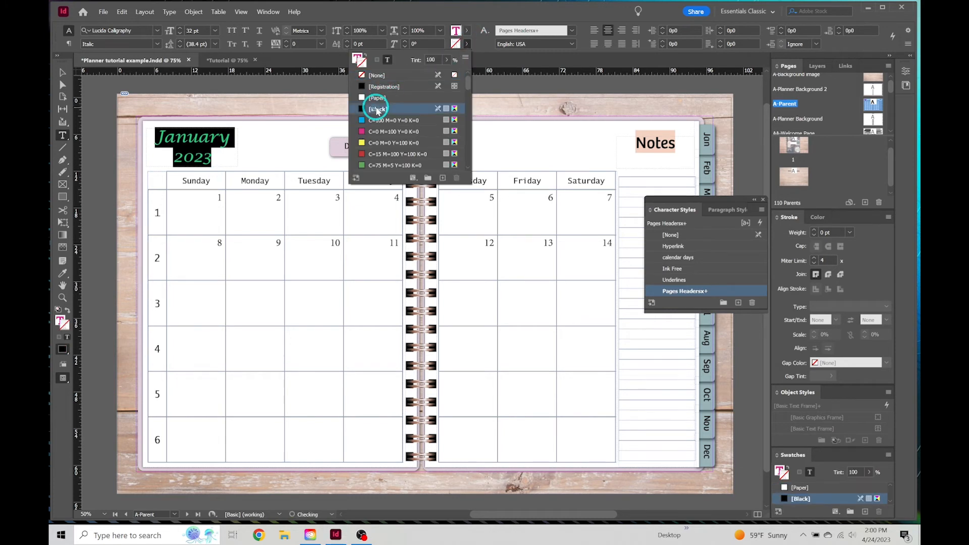
pyautogui.click(62, 73)
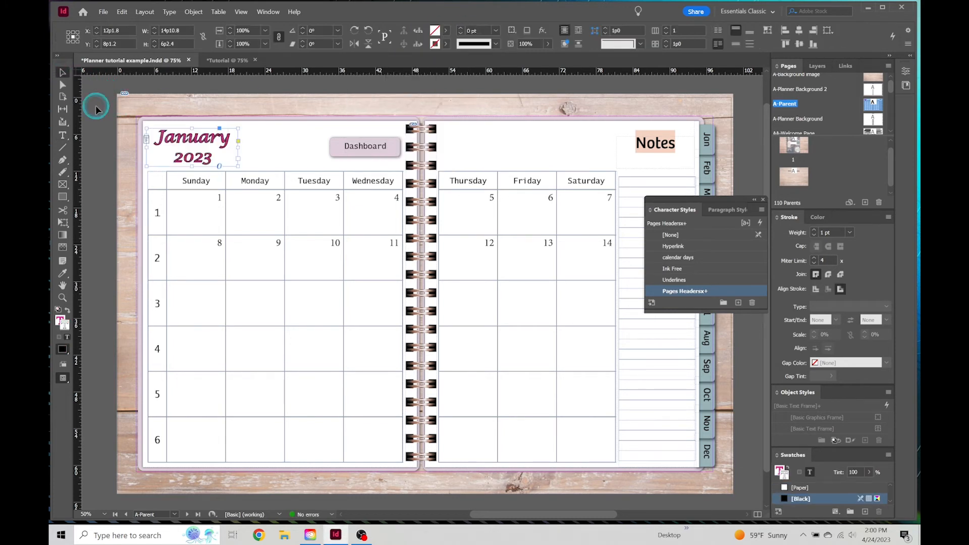
# Step: Redefine the Pages Headersx character style from the restyled "January 2023" heading, and deselect the heading
pyautogui.doubleClick(210, 158)
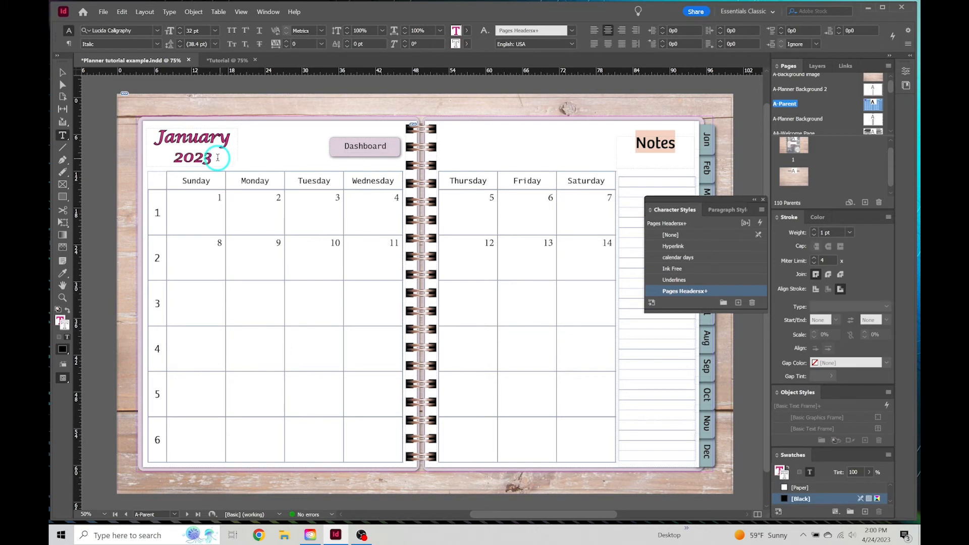
pyautogui.moveTo(222, 158); pyautogui.dragTo(152, 137)
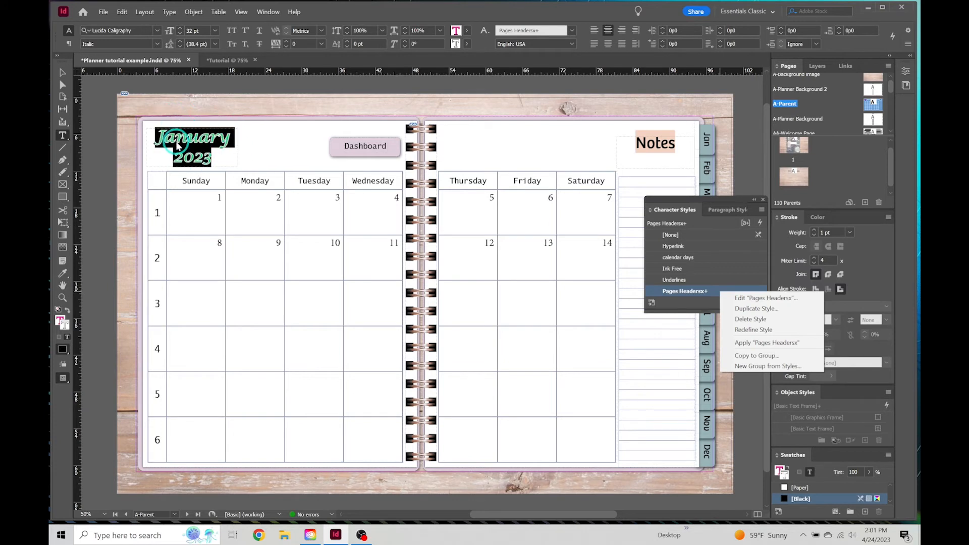
pyautogui.rightClick(715, 291)
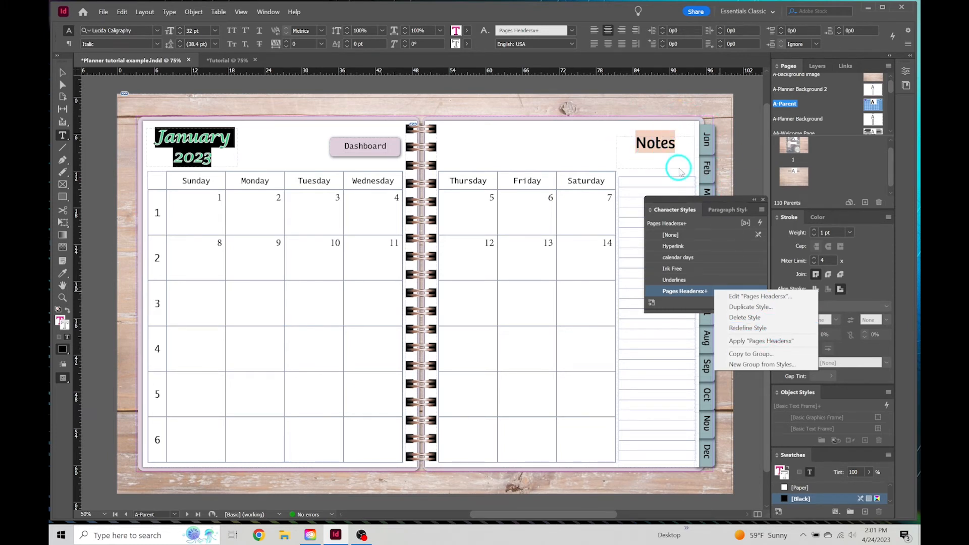
pyautogui.click(778, 333)
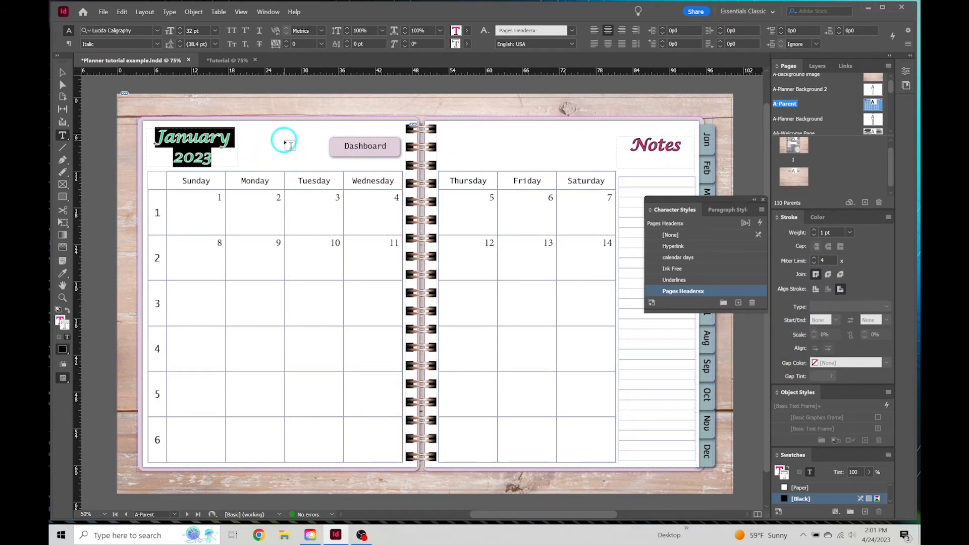
pyautogui.click(63, 74)
pyautogui.click(288, 93)
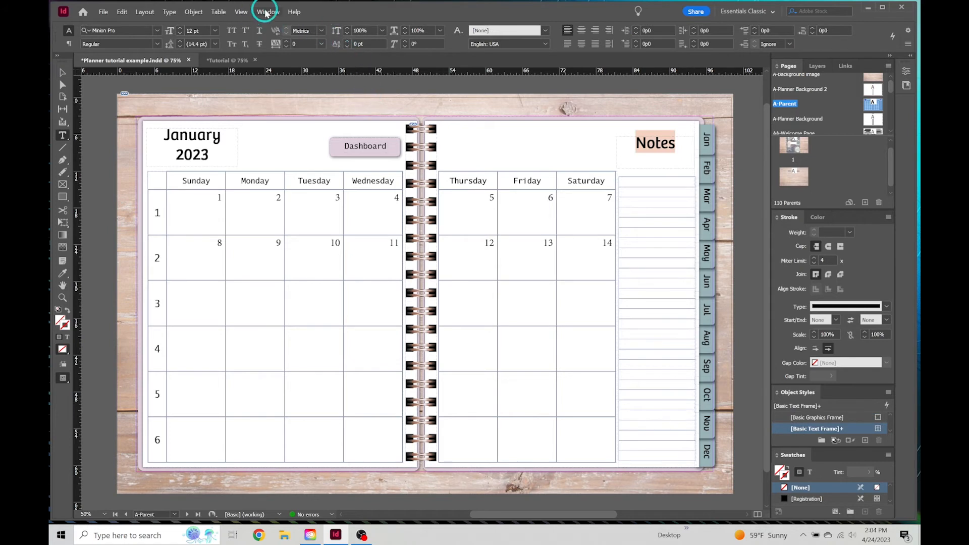
pyautogui.click(267, 12)
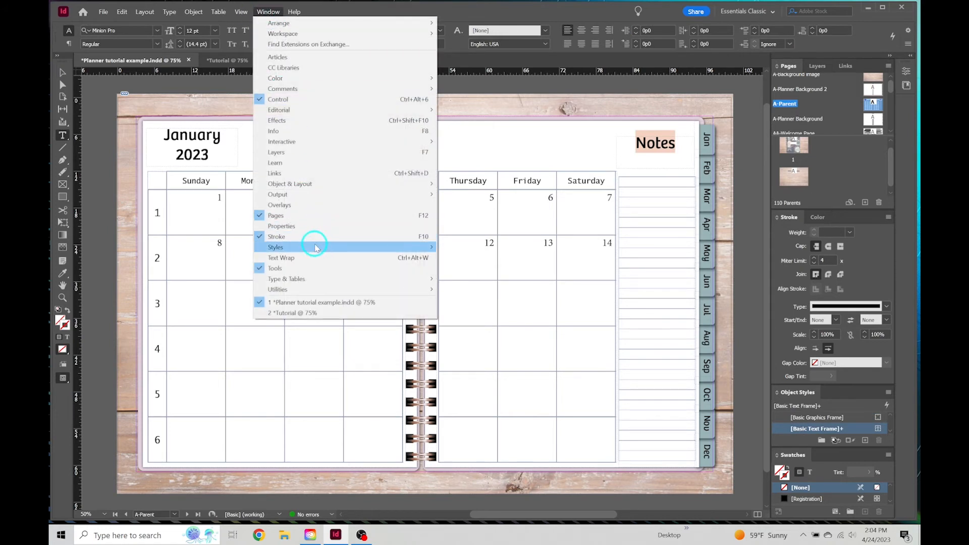
pyautogui.moveTo(313, 247)
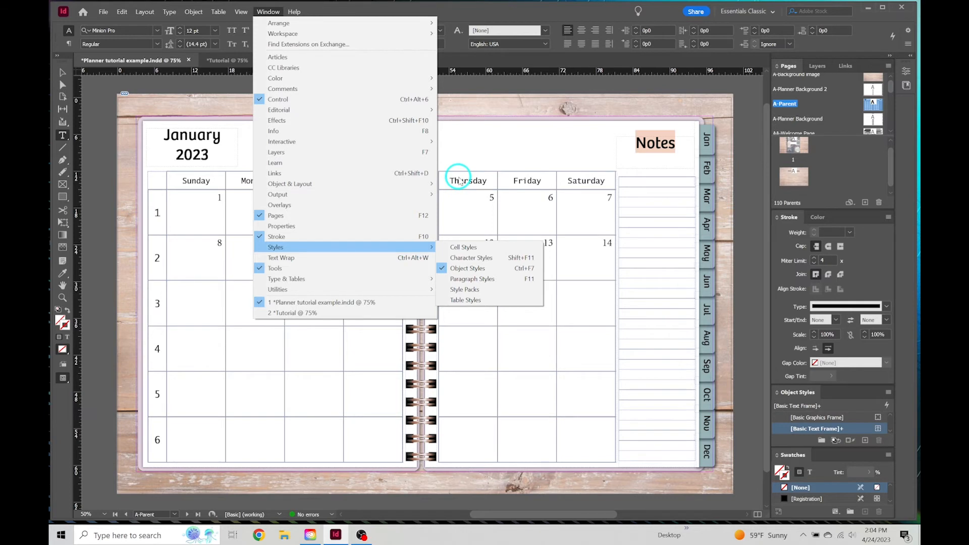
pyautogui.click(478, 137)
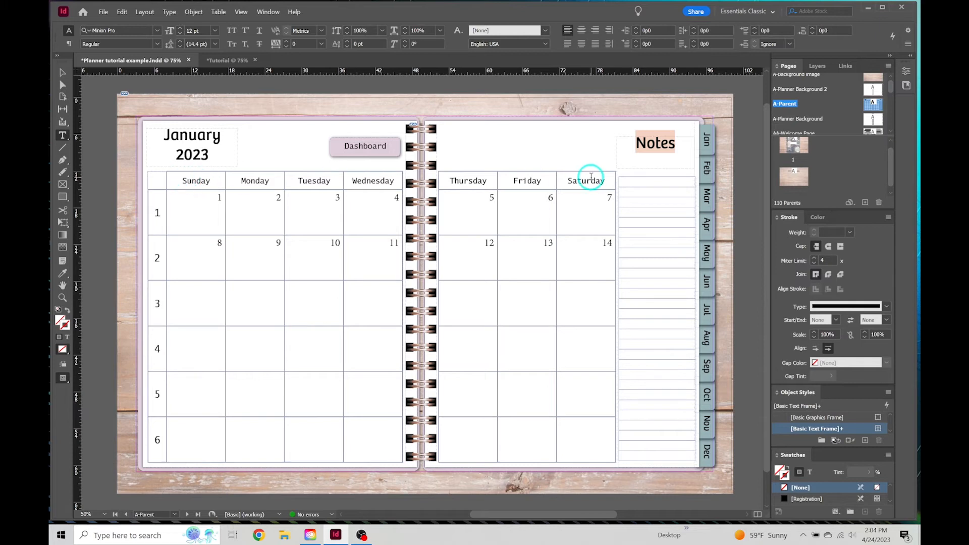
pyautogui.moveTo(182, 178); pyautogui.dragTo(388, 182)
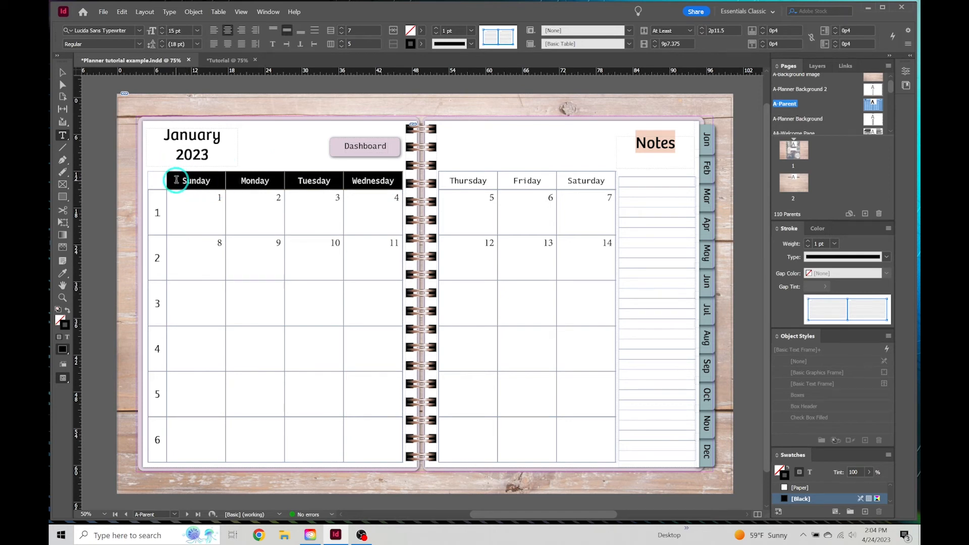
pyautogui.doubleClick(213, 180)
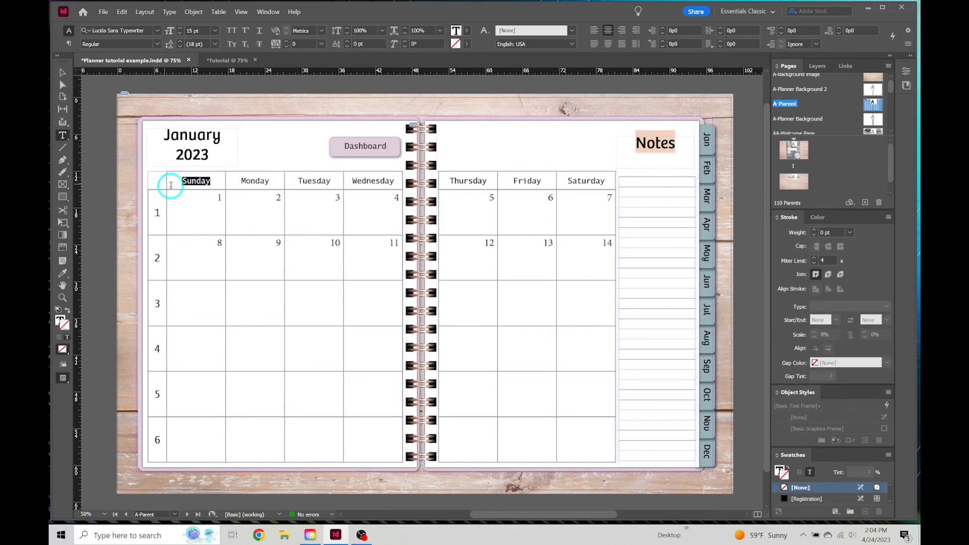
# Step: Select the calendar table cell for day 1 and display the document's cell styles
pyautogui.moveTo(214, 206)
pyautogui.mouseDown()
pyautogui.moveTo(222, 234)
pyautogui.moveTo(215, 208)
pyautogui.mouseUp()
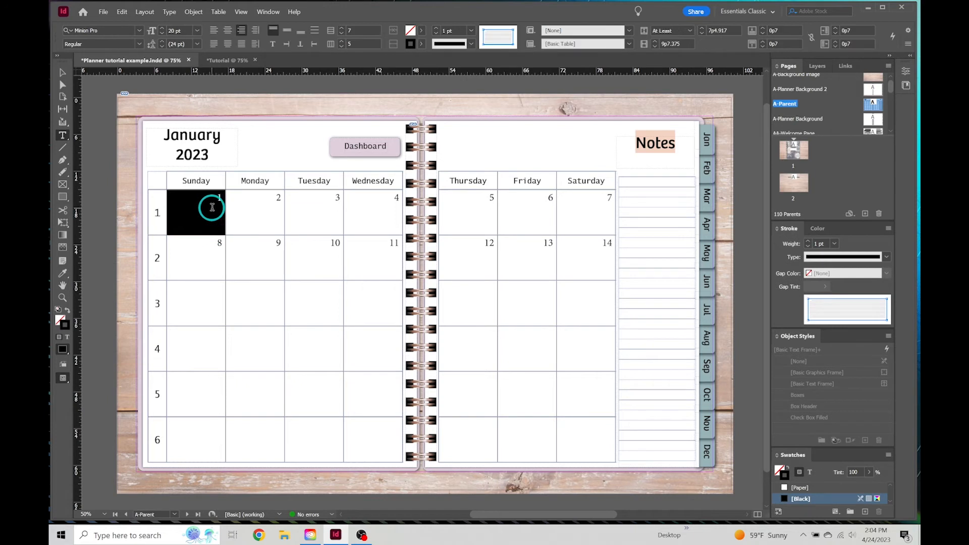
pyautogui.click(266, 11)
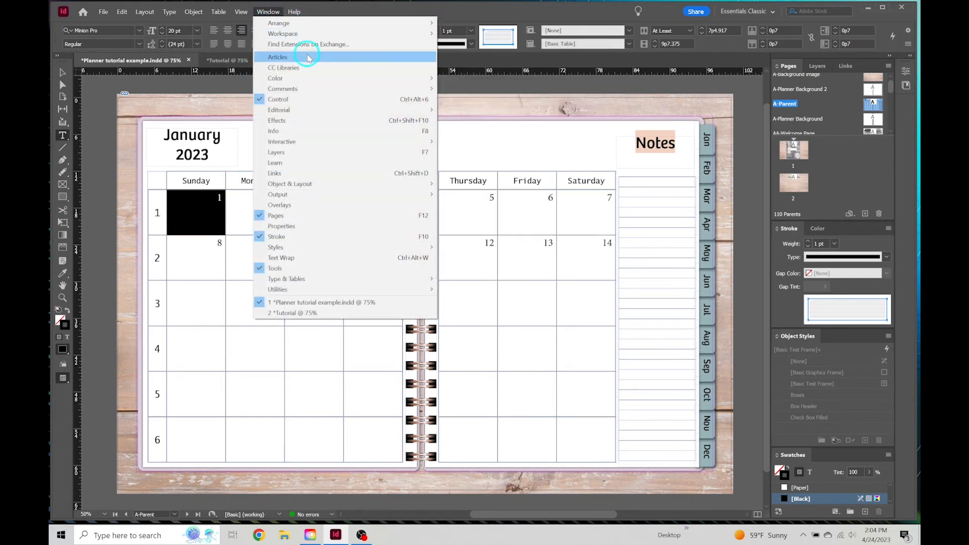
pyautogui.moveTo(377, 187)
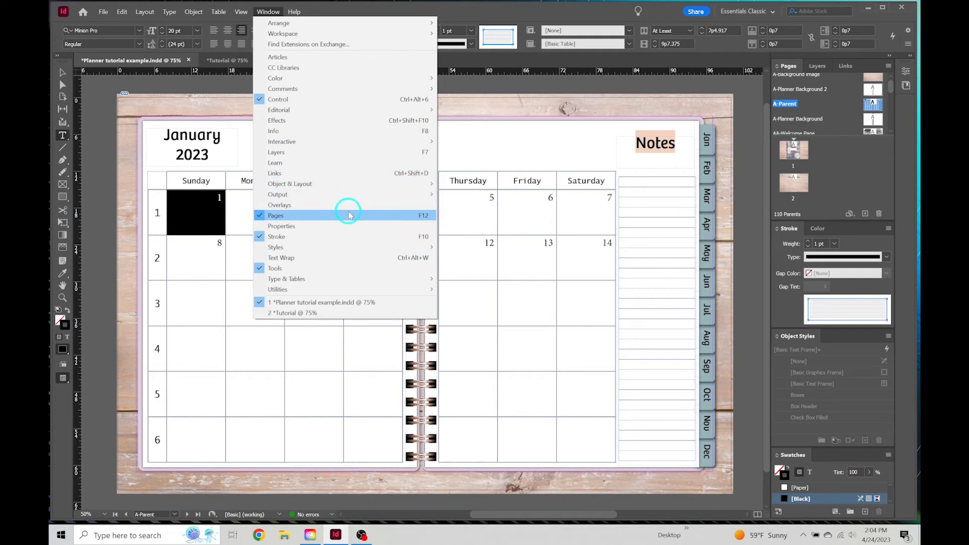
pyautogui.moveTo(351, 249)
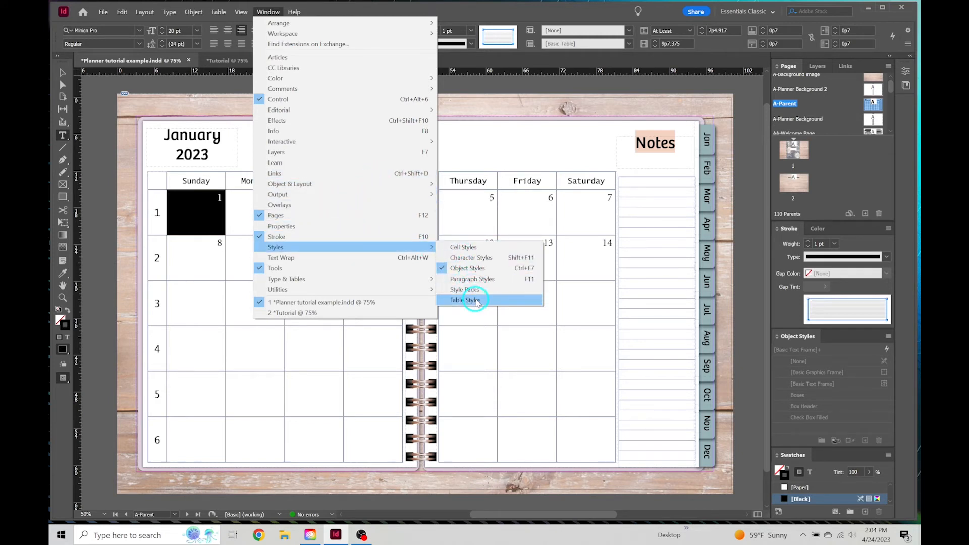
pyautogui.click(478, 253)
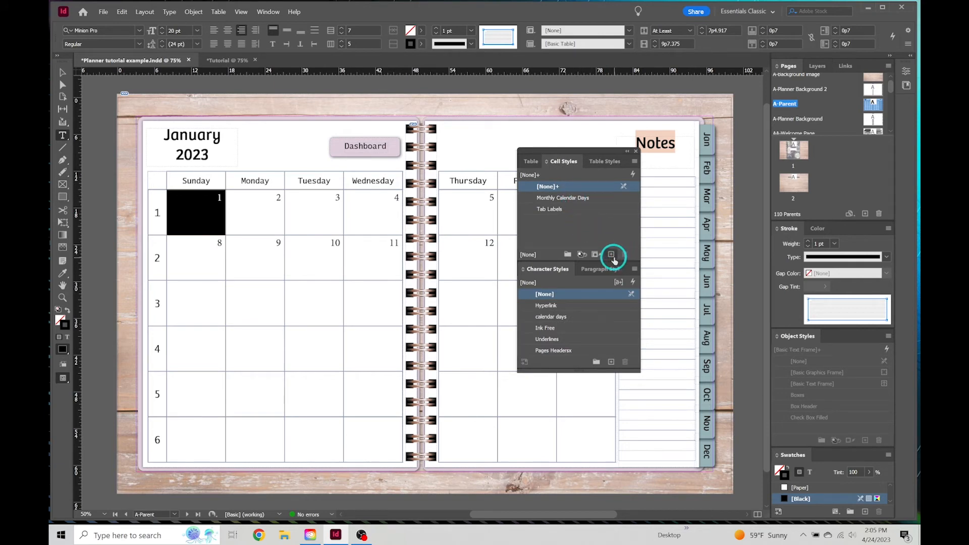
# Step: Create a cell style from the selected day 1 cell, apply it to that cell, and close the floating styles panels
pyautogui.click(611, 255)
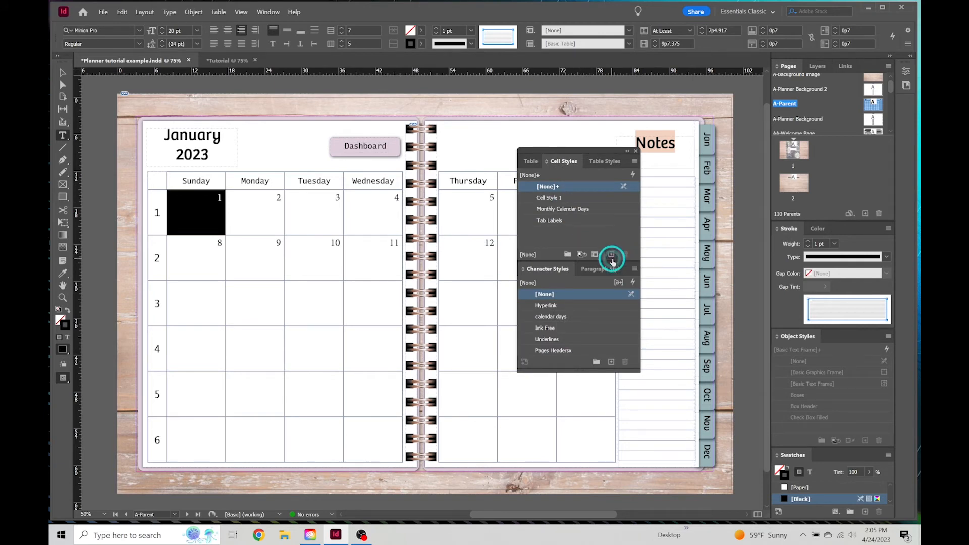
pyautogui.click(550, 199)
pyautogui.doubleClick(550, 199)
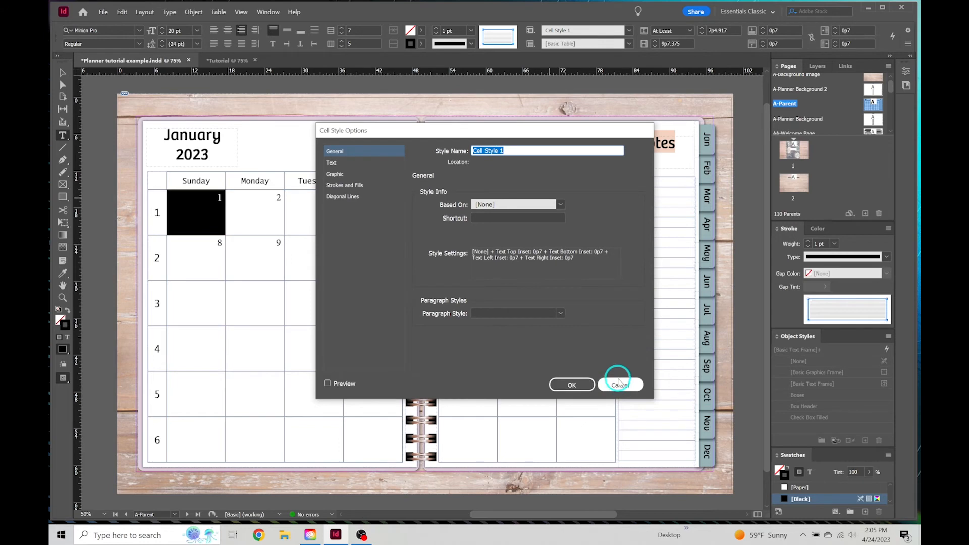
pyautogui.click(620, 387)
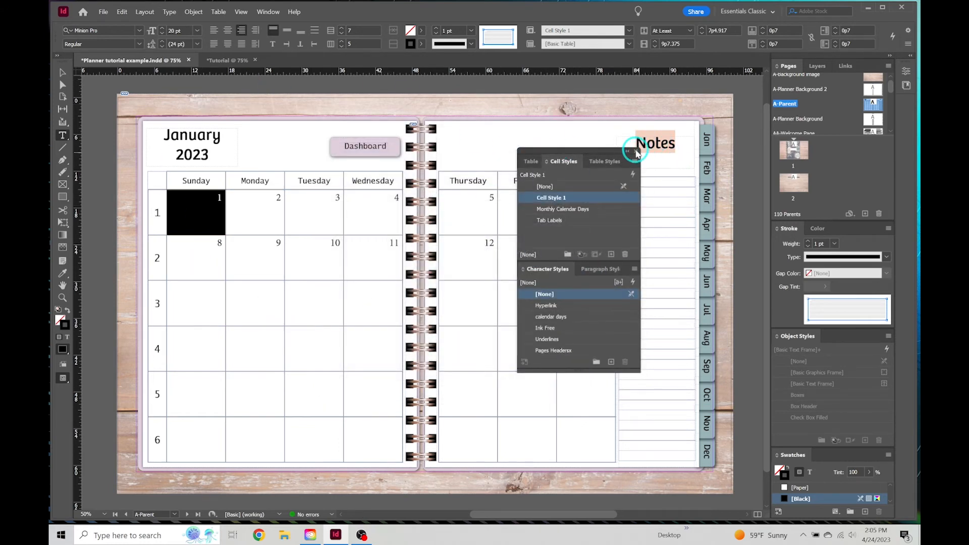
pyautogui.click(636, 152)
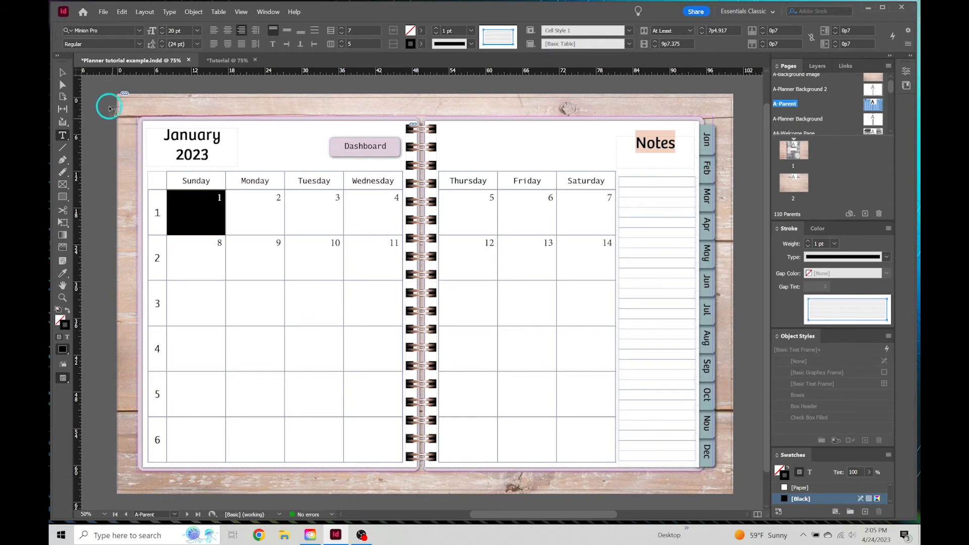
pyautogui.click(382, 95)
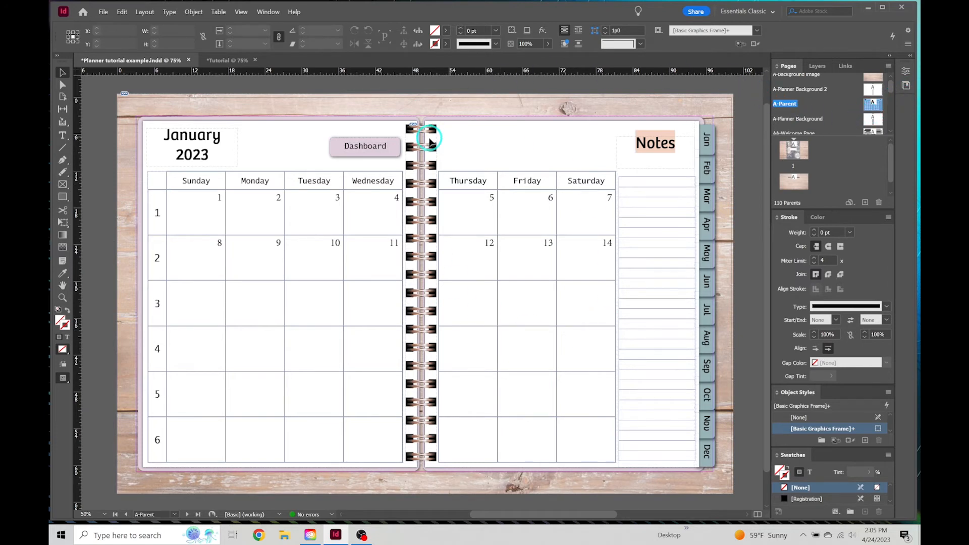
# Step: Add a new blank parent page directly after A-Parent in the document's list of parents
pyautogui.scroll(-2, 832, 98)
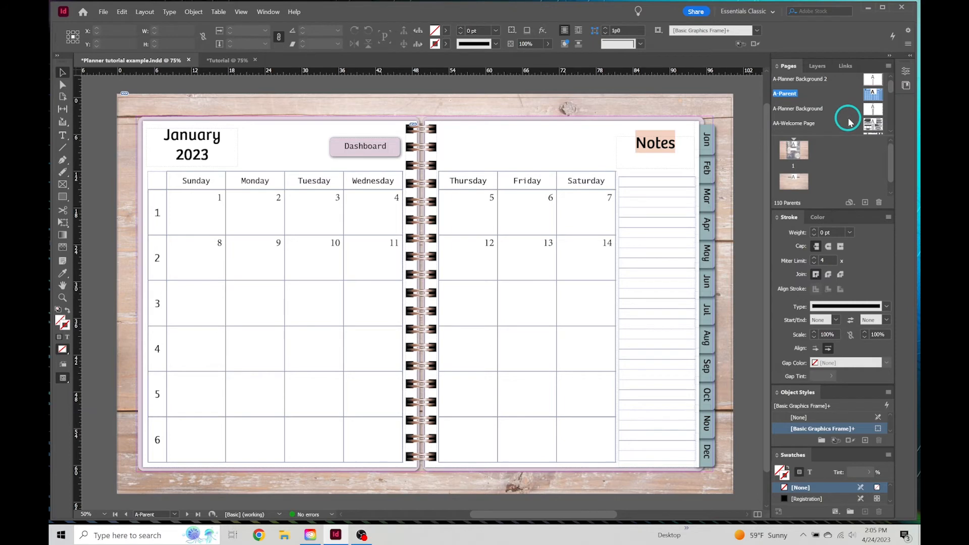
pyautogui.doubleClick(873, 113)
pyautogui.doubleClick(874, 114)
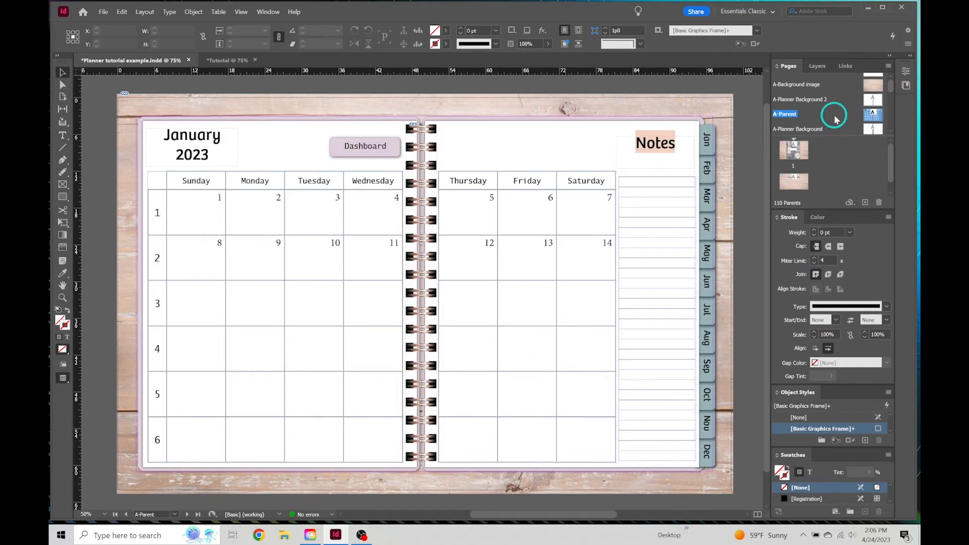
pyautogui.click(865, 202)
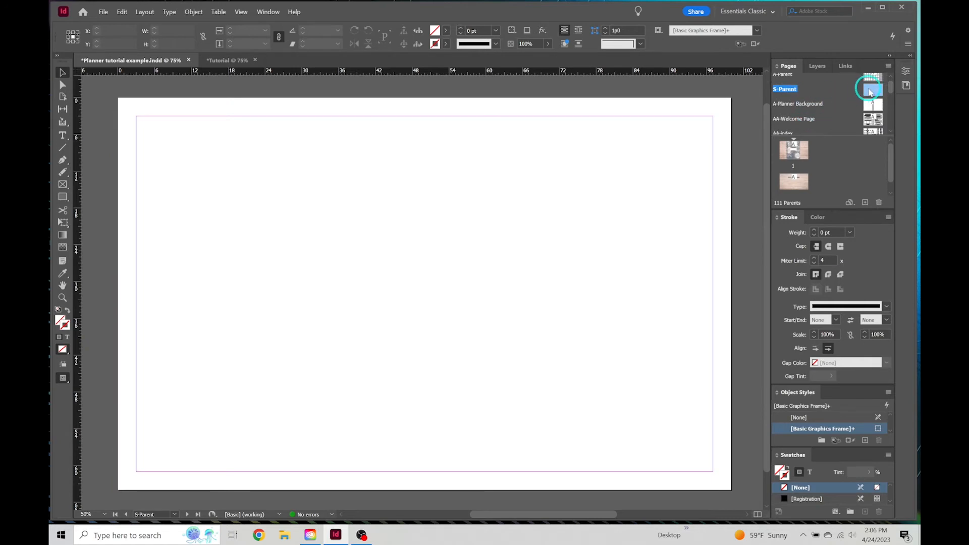
# Step: Set the new parent page's prefix to B and its name to "Vertical Weeklyx" in its parent options
pyautogui.rightClick(870, 90)
pyautogui.click(846, 154)
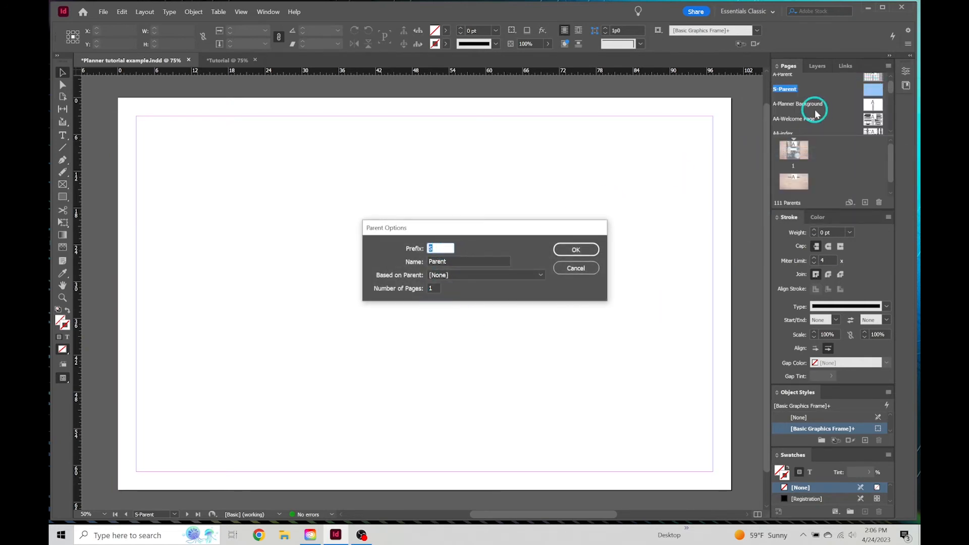
pyautogui.press('shift')
pyautogui.write('B')
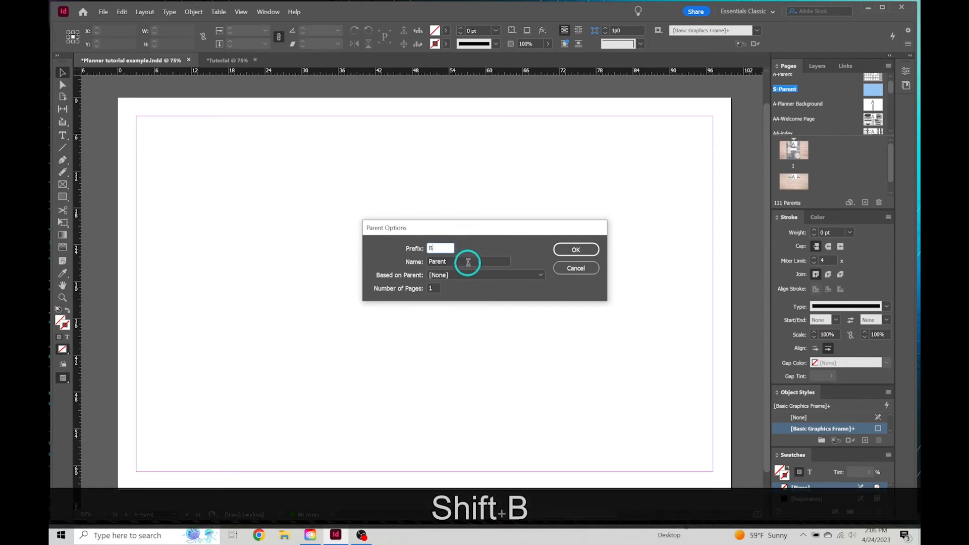
pyautogui.click(432, 261)
pyautogui.write('Ver')
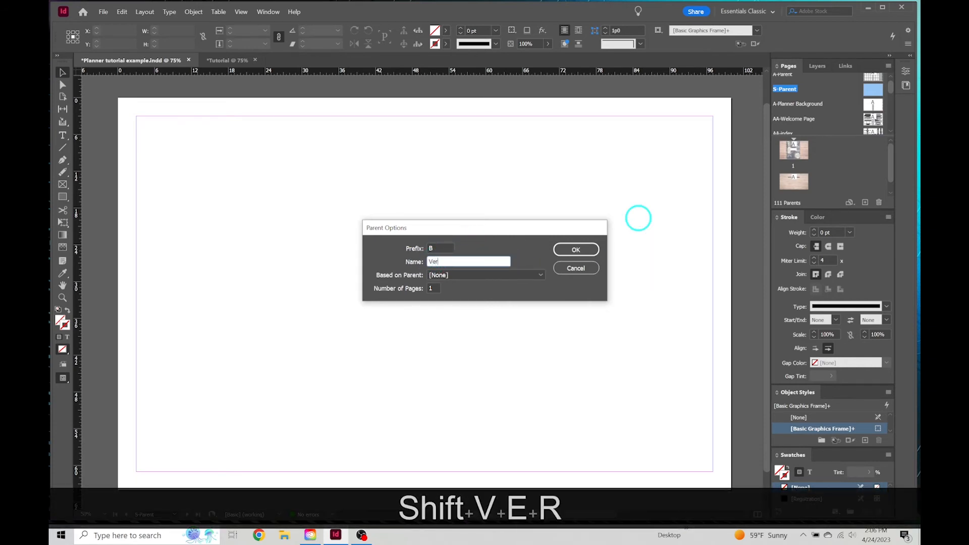
pyautogui.write('tical W')
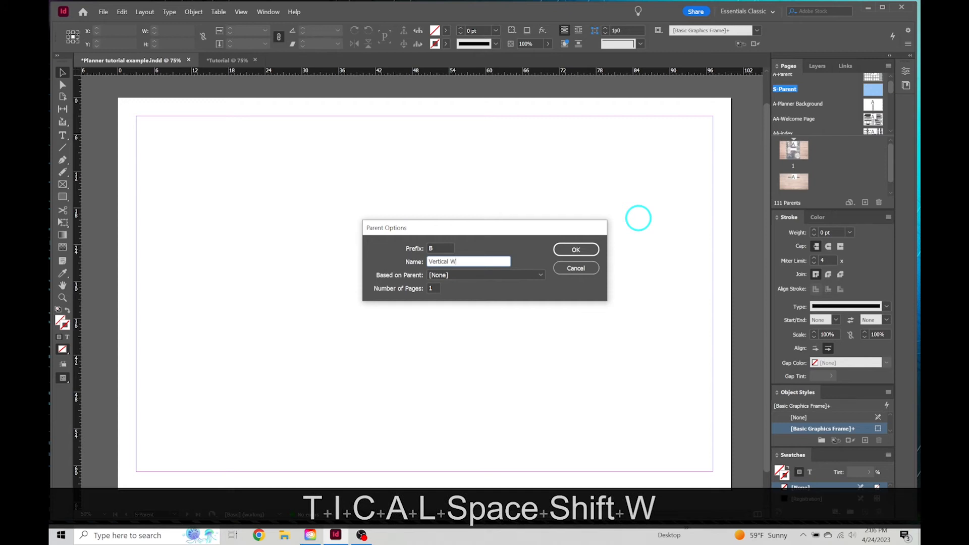
pyautogui.write('eekly')
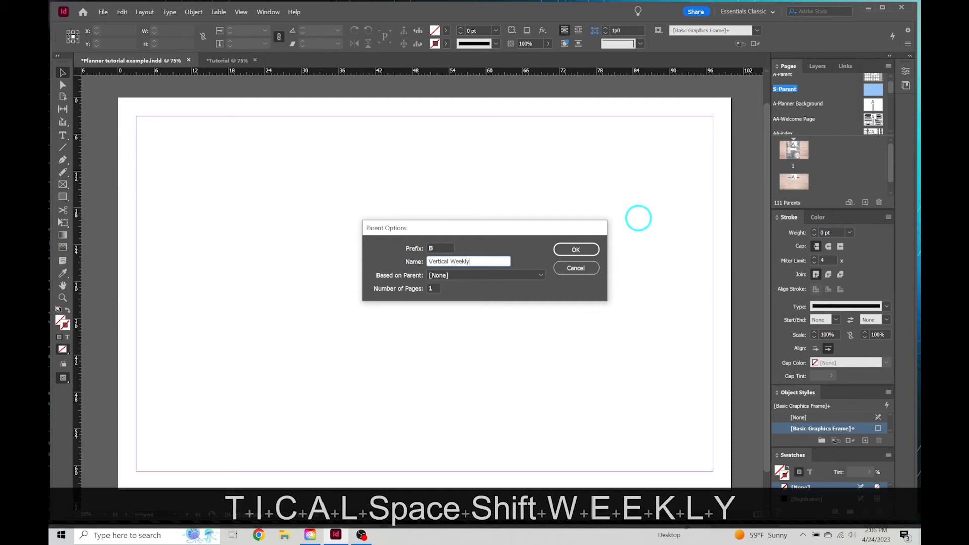
pyautogui.write('x')
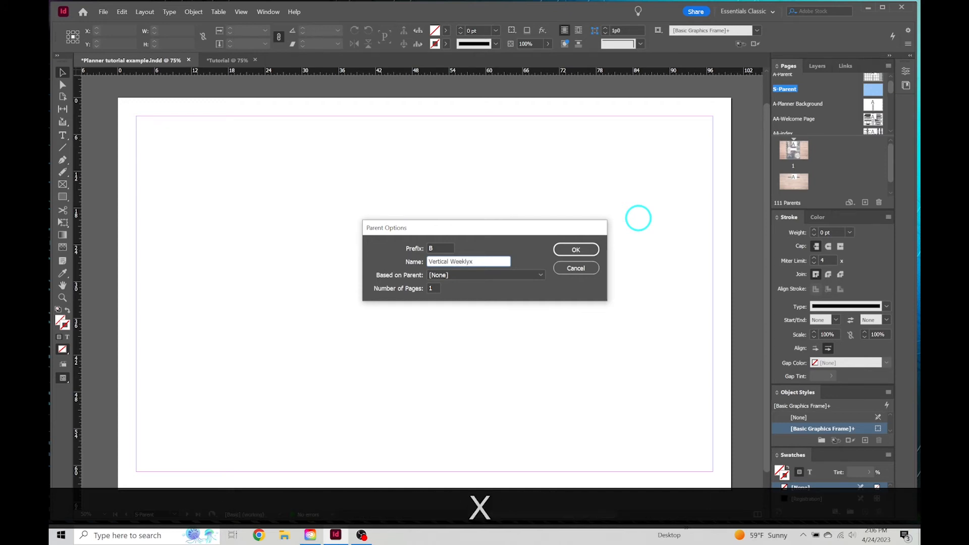
# Step: Base the new parent page on A-Planner Background 2 and apply the parent options
pyautogui.click(484, 276)
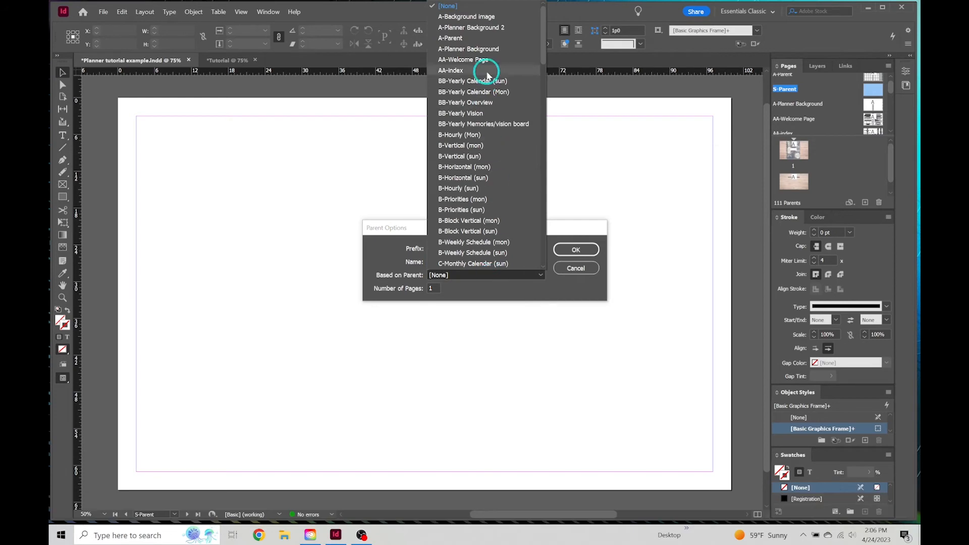
pyautogui.click(501, 31)
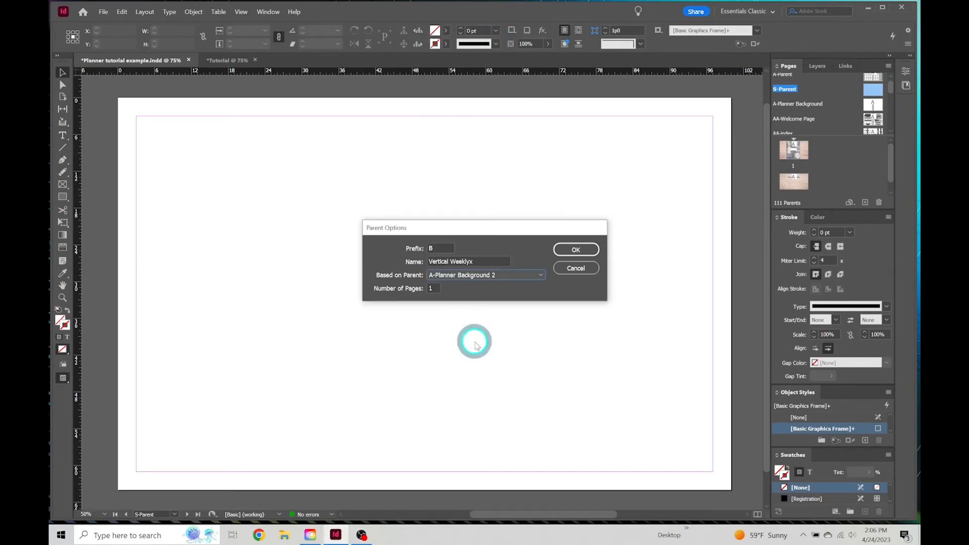
pyautogui.click(576, 250)
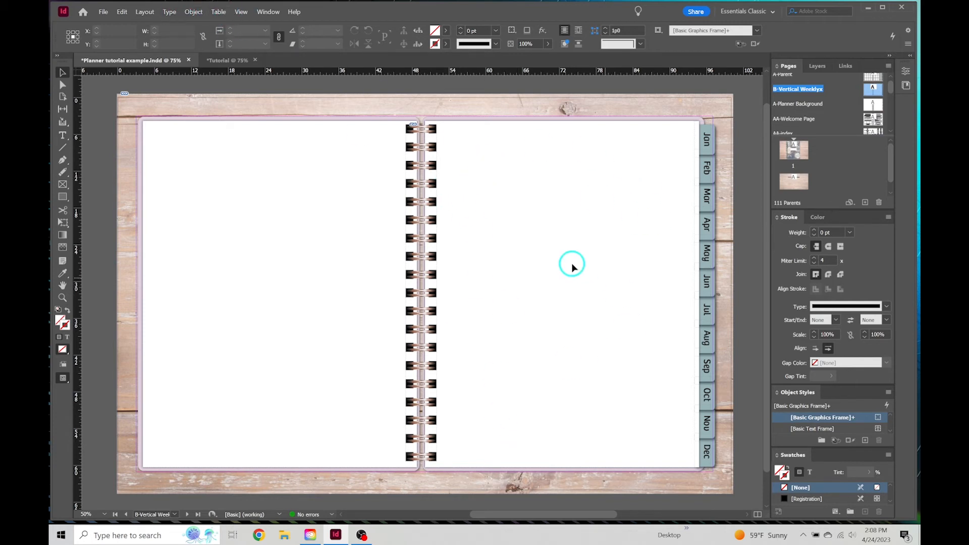
# Step: Create a one-column table with three body rows, about 11p0 wide and 42p8 tall, beside the spiral binding on the right-hand planner page
pyautogui.click(218, 12)
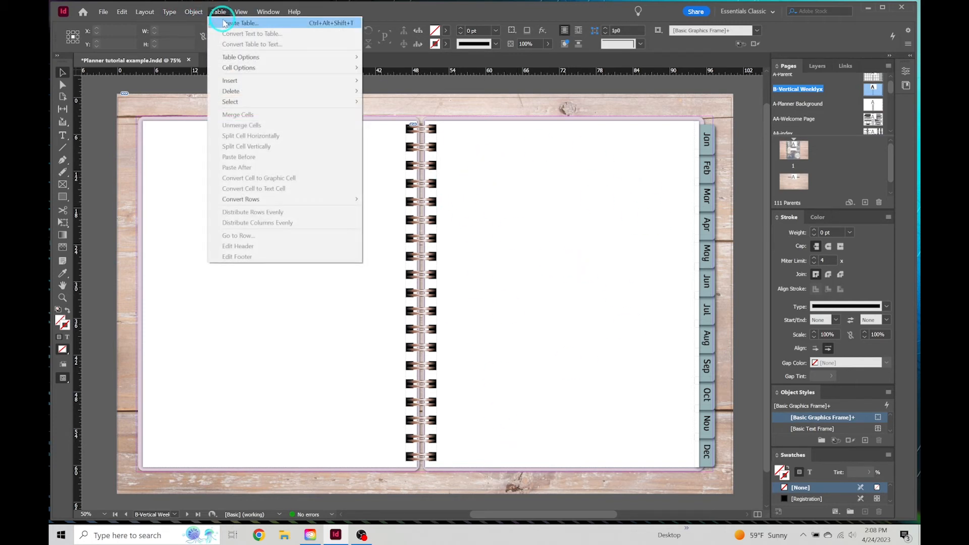
pyautogui.click(224, 22)
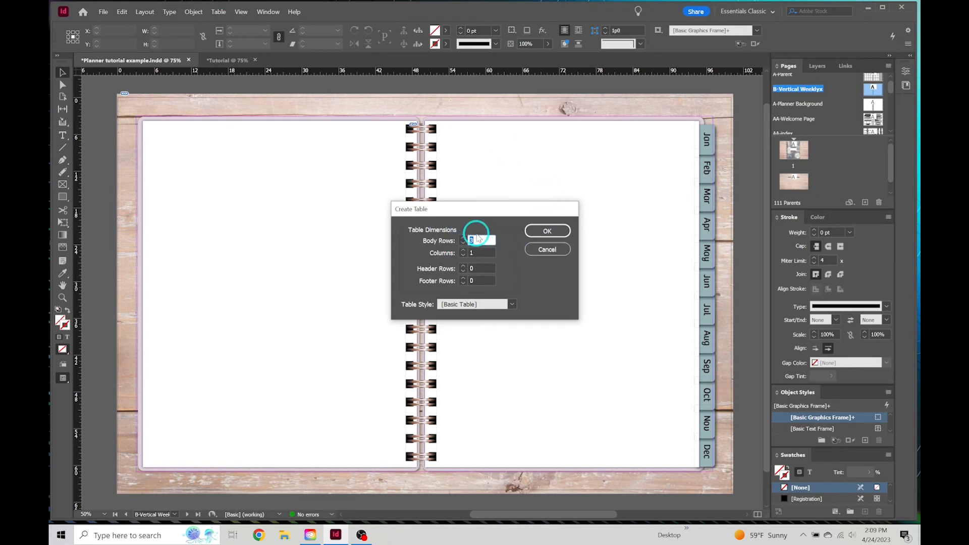
pyautogui.click(547, 232)
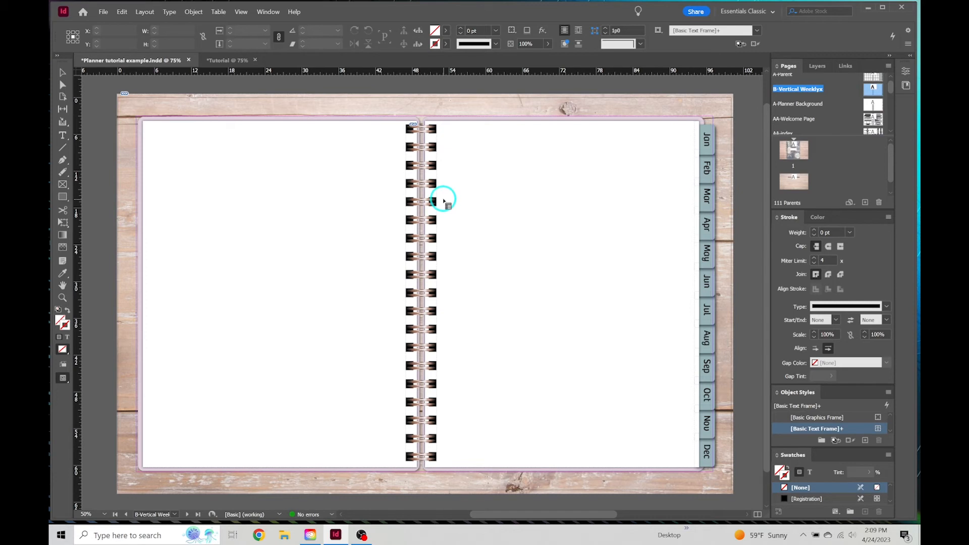
pyautogui.moveTo(443, 200); pyautogui.dragTo(511, 461)
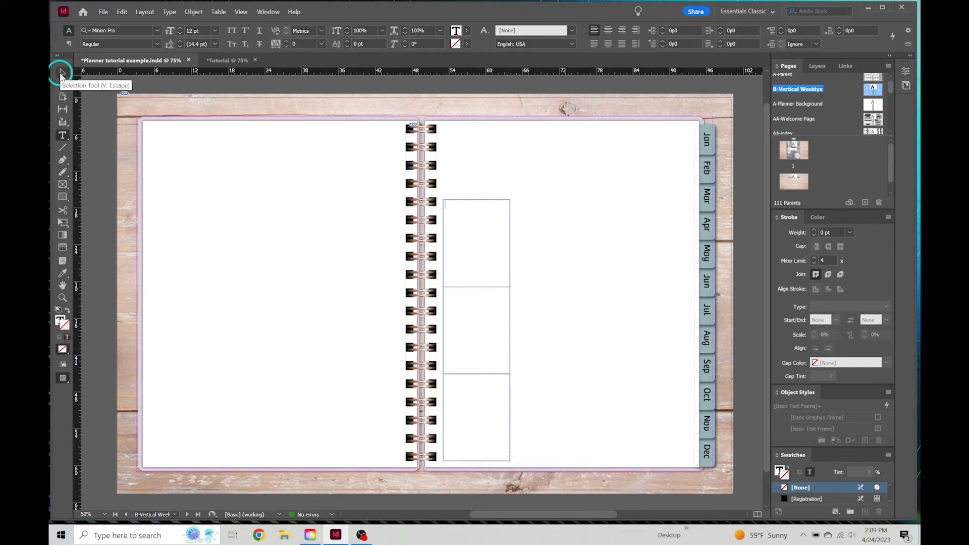
# Step: Duplicate the three-row table frame horizontally to its right, leaving a narrow gap, with the copy at about X 69p10
pyautogui.click(61, 74)
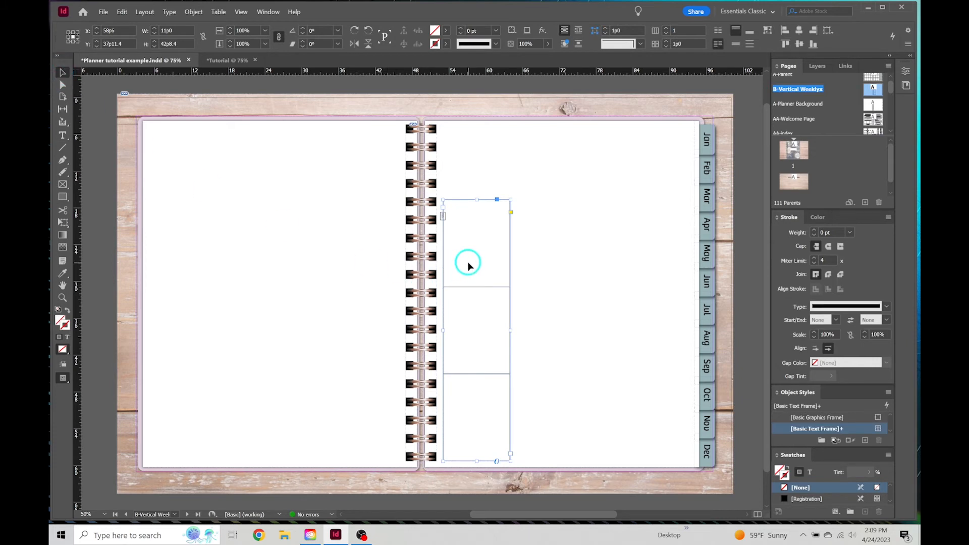
pyautogui.moveTo(468, 267); pyautogui.dragTo(533, 265)
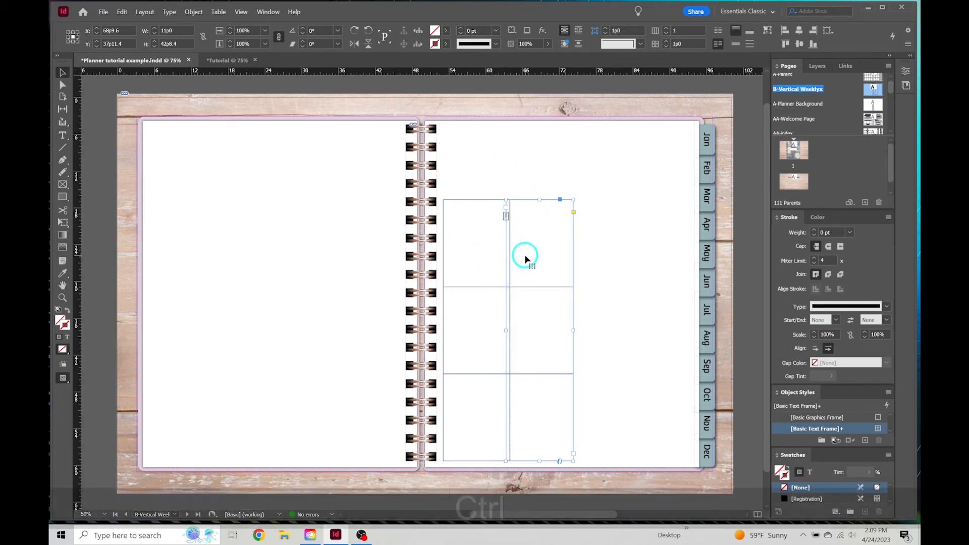
pyautogui.hotkey('ctrl', 'z')
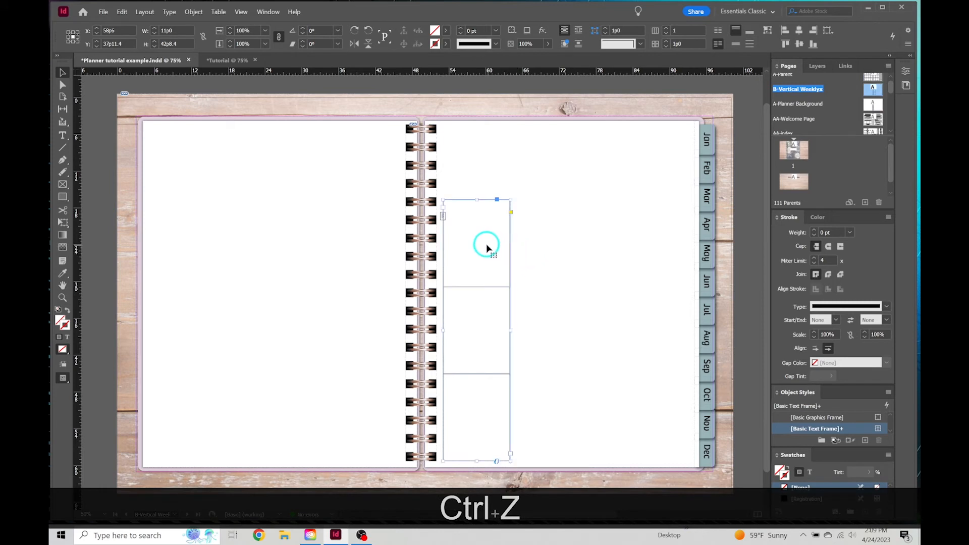
pyautogui.moveTo(478, 245); pyautogui.dragTo(547, 247)
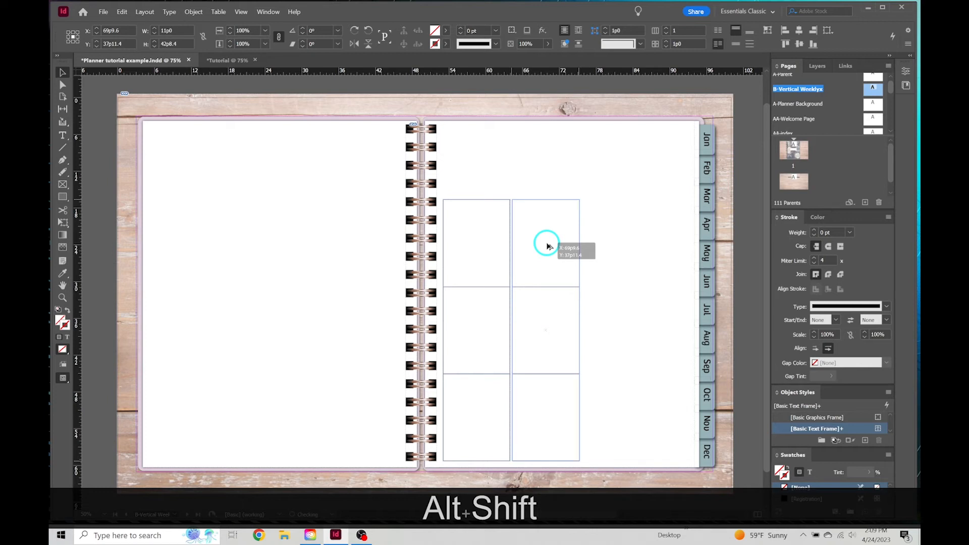
# Step: Duplicate the three-box column beside the original and use Step and Repeat to make four evenly spaced columns on the right-hand page
pyautogui.moveTo(548, 247); pyautogui.dragTo(548, 246)
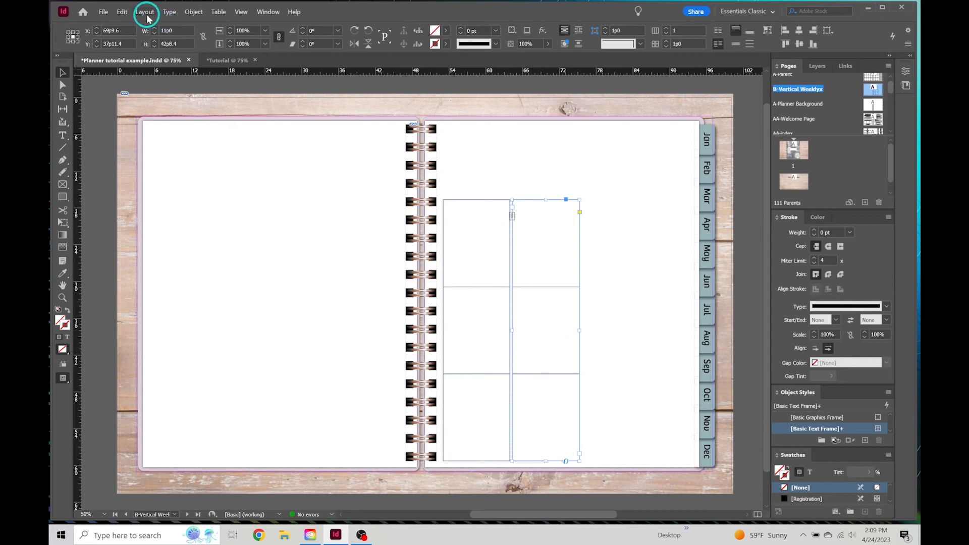
pyautogui.click(120, 13)
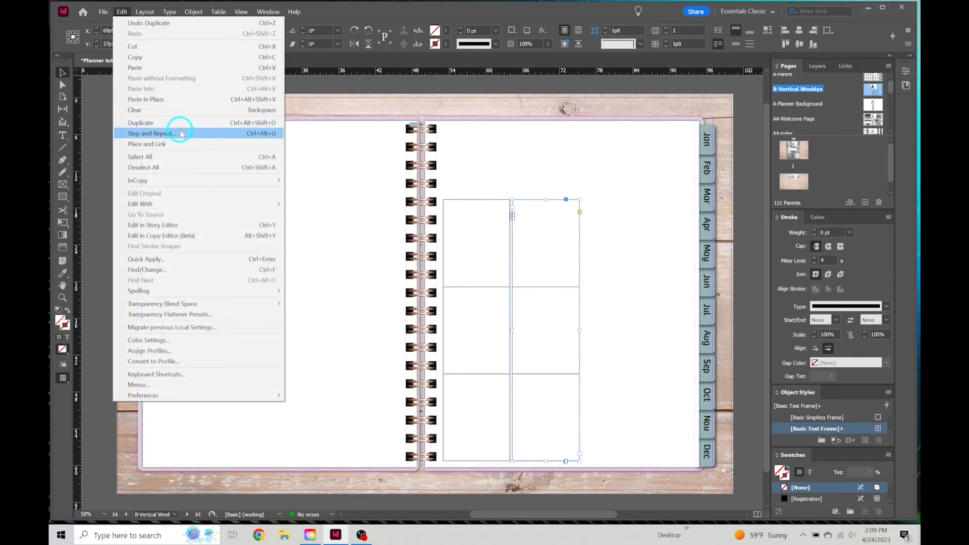
pyautogui.click(182, 134)
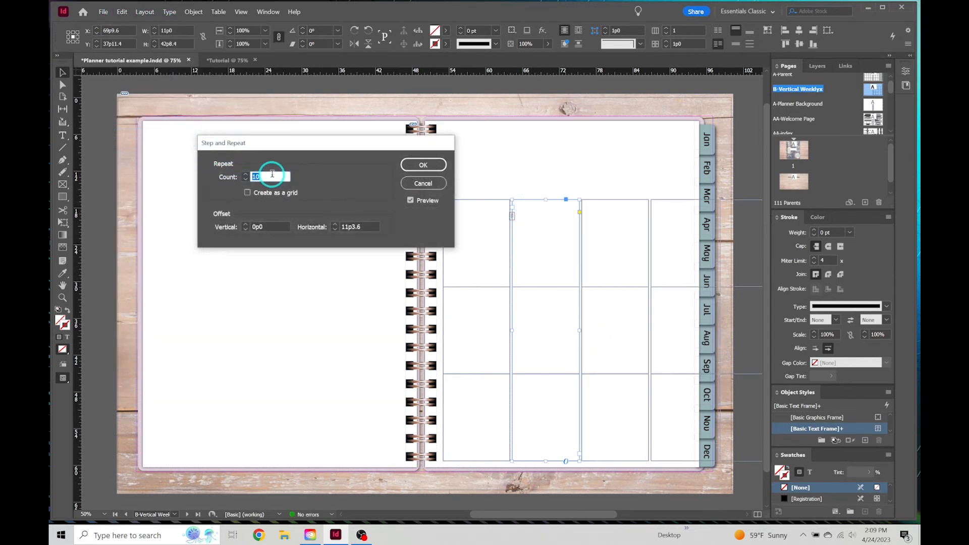
pyautogui.click(423, 166)
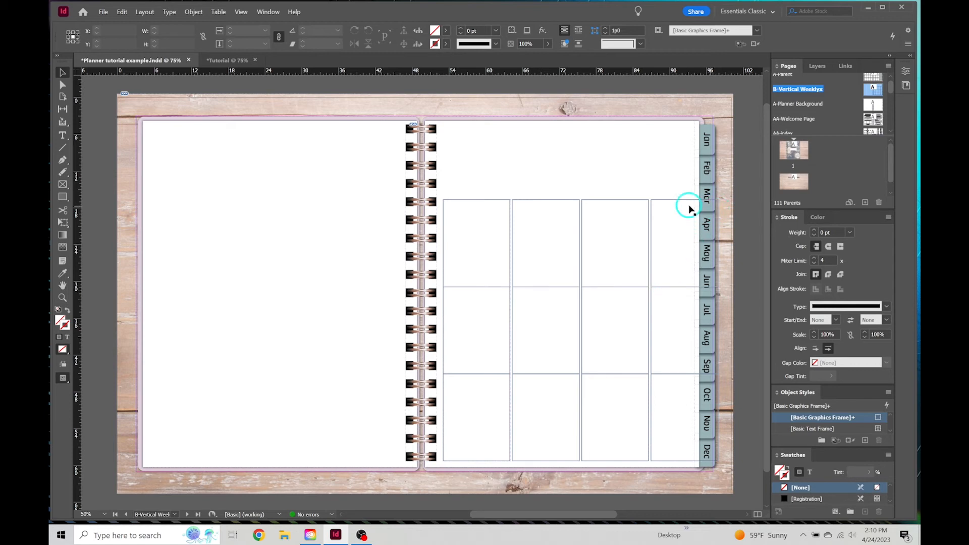
# Step: Select all four columns and narrow them together to about 40p10 wide, so they fit inside the right-hand page
pyautogui.moveTo(473, 182); pyautogui.dragTo(690, 276)
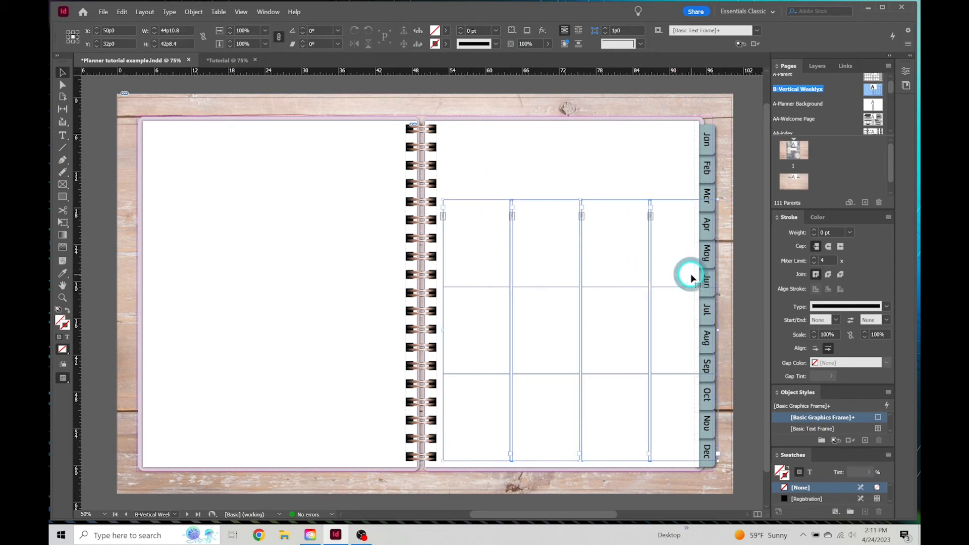
pyautogui.press('ctrl')
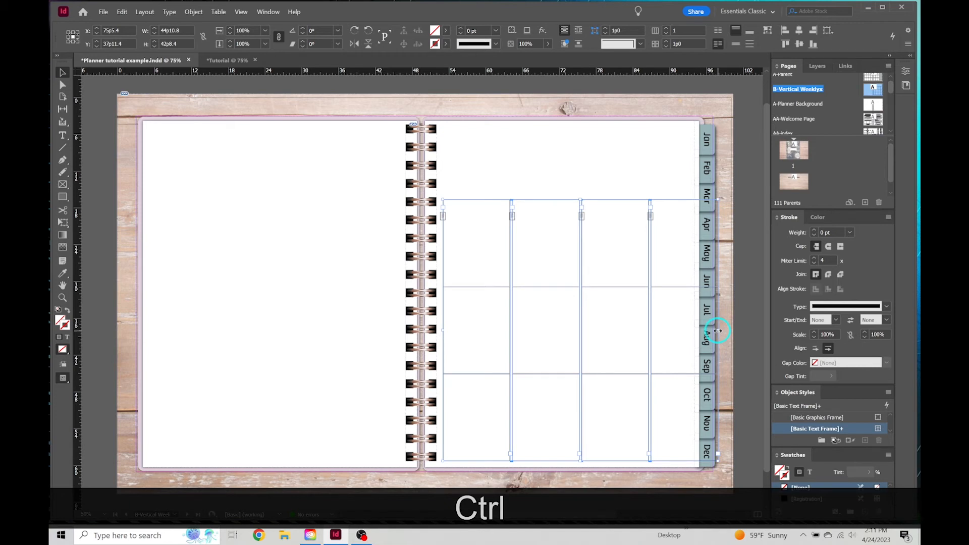
pyautogui.moveTo(717, 331); pyautogui.dragTo(694, 328)
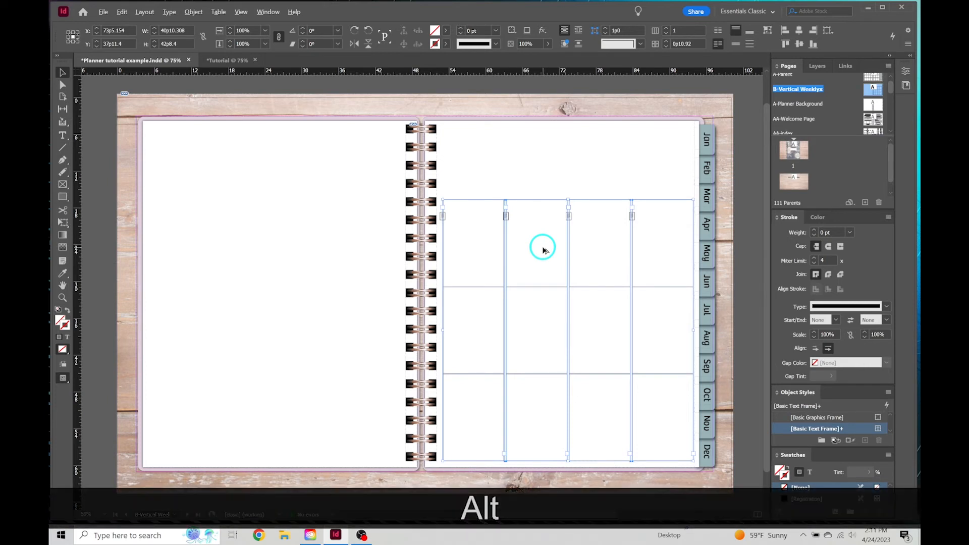
# Step: Copy the four columns straight across to the left-hand page and delete the leftmost copy
pyautogui.moveTo(543, 250); pyautogui.dragTo(250, 245)
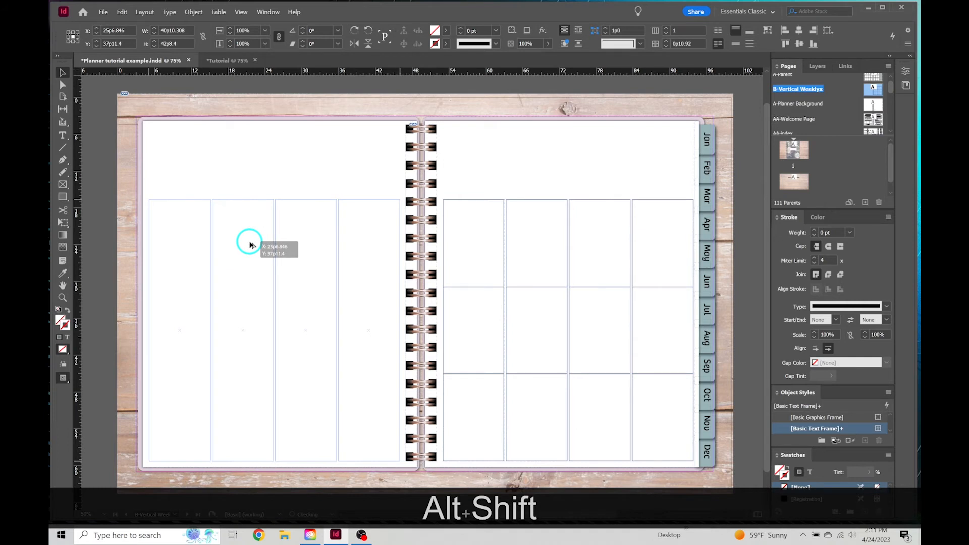
pyautogui.moveTo(250, 245); pyautogui.dragTo(249, 244)
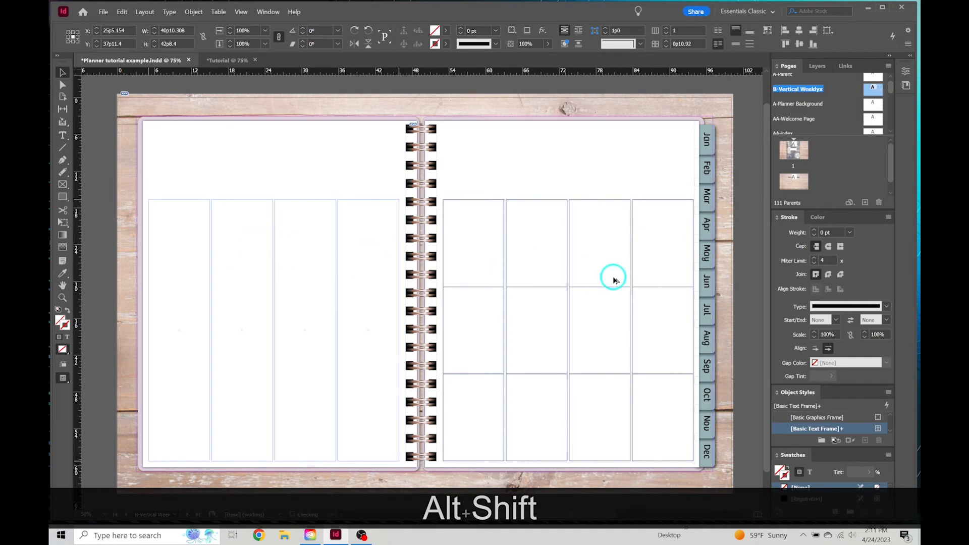
pyautogui.click(275, 171)
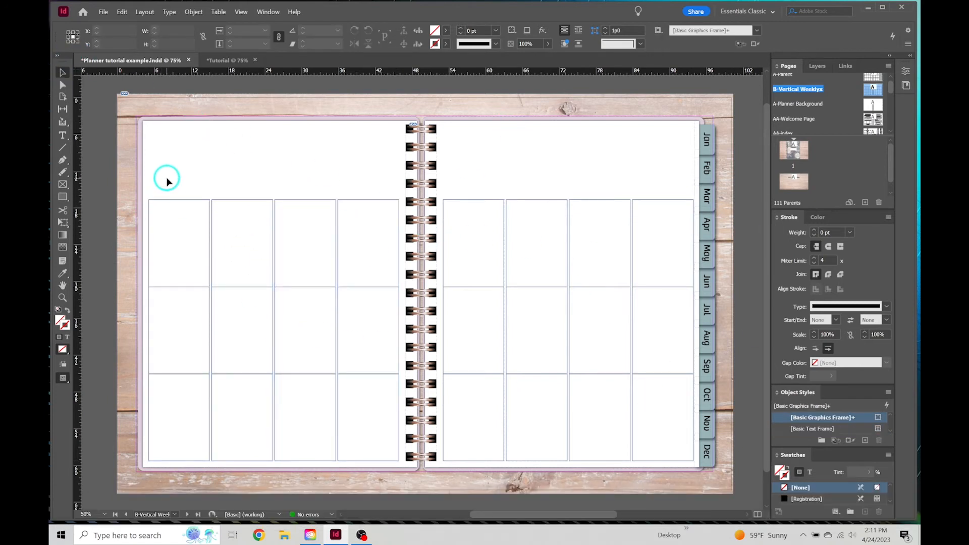
pyautogui.click(164, 236)
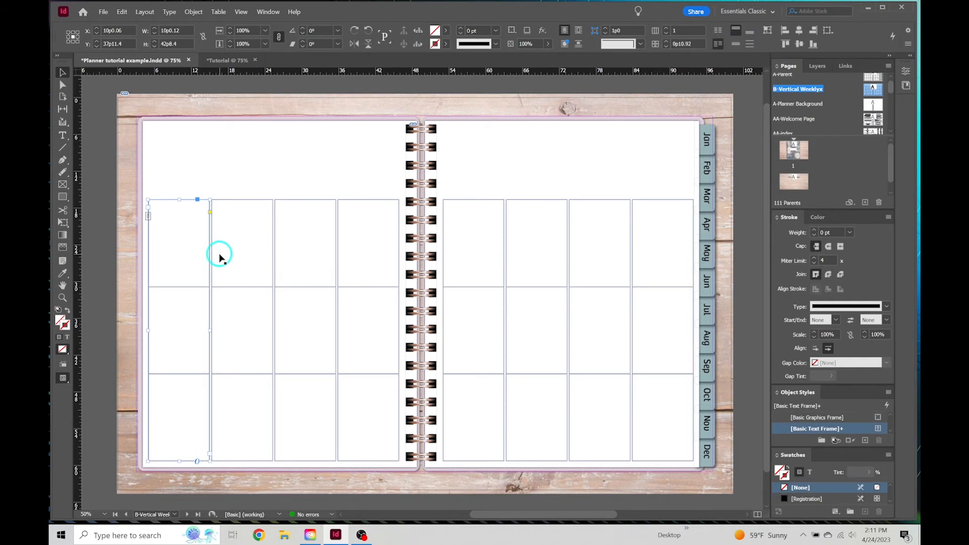
pyautogui.press('Delete')
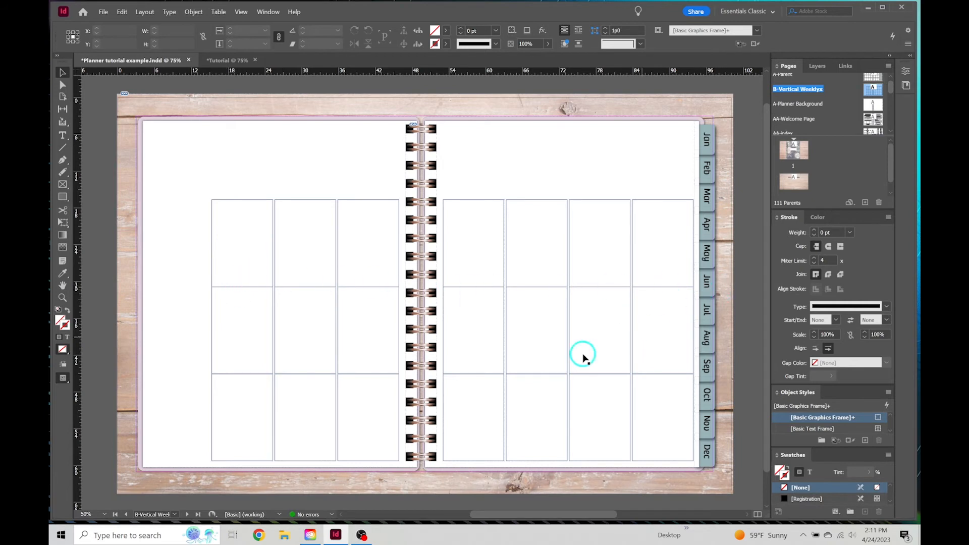
# Step: Add a text frame spanning the width of the left-hand page's first column, directly above it, and enter "Sunday"
pyautogui.press('t')
pyautogui.scroll(1, 216, 188)
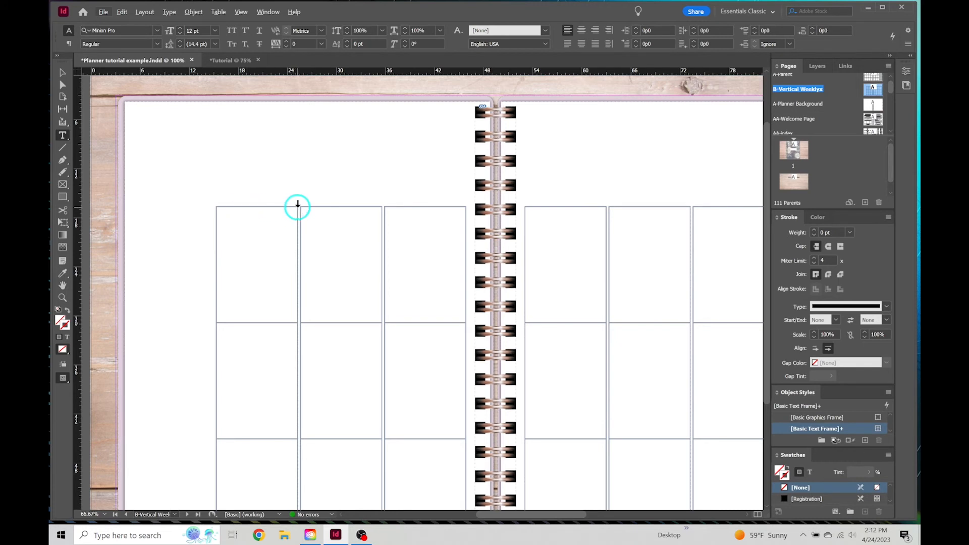
pyautogui.moveTo(216, 186); pyautogui.dragTo(256, 206)
pyautogui.moveTo(282, 206); pyautogui.dragTo(298, 206)
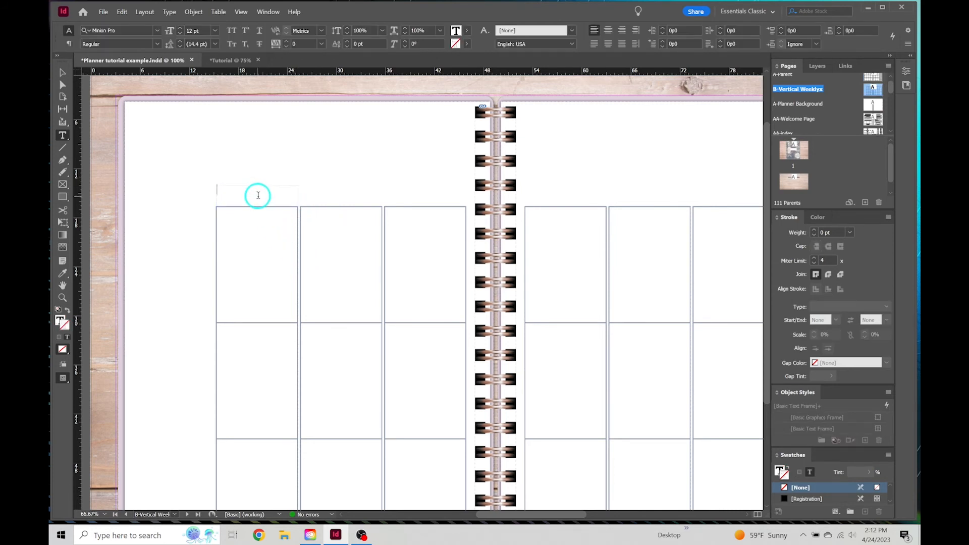
pyautogui.write('Sunday')
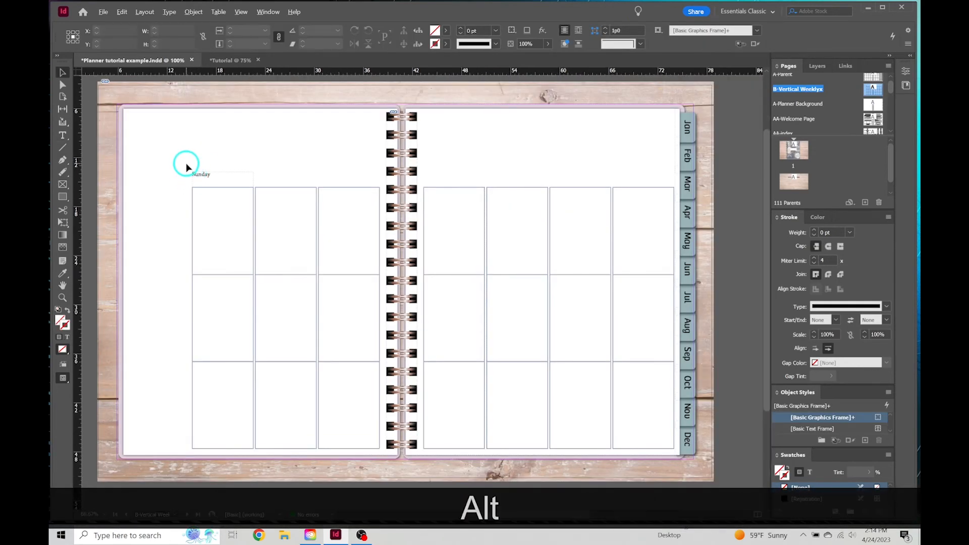
# Step: Center the Sunday heading horizontally and fit its text frame, 1p0.6 high, closely above the first column
pyautogui.keyDown('alt'); pyautogui.scroll(4, 186, 166); pyautogui.keyUp('alt')
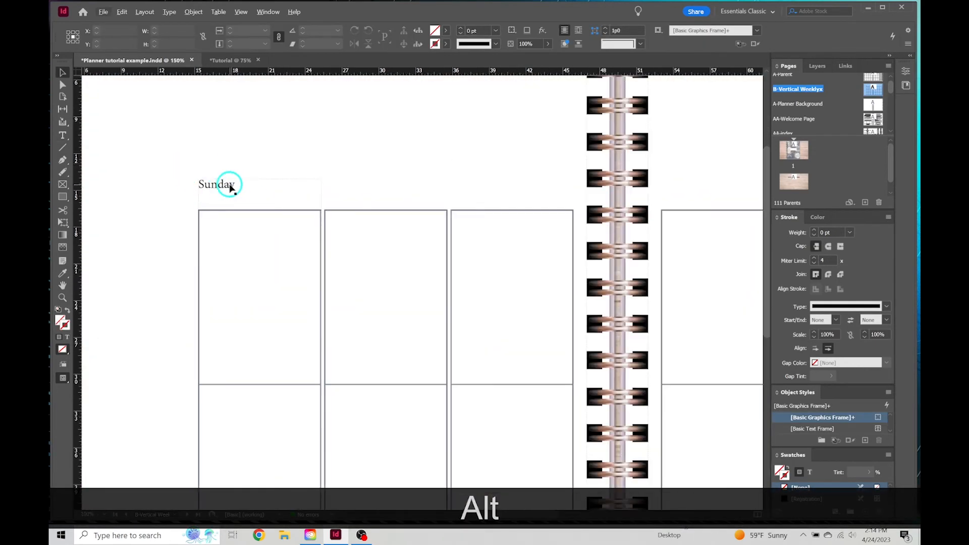
pyautogui.doubleClick(230, 188)
pyautogui.moveTo(238, 184); pyautogui.dragTo(201, 184)
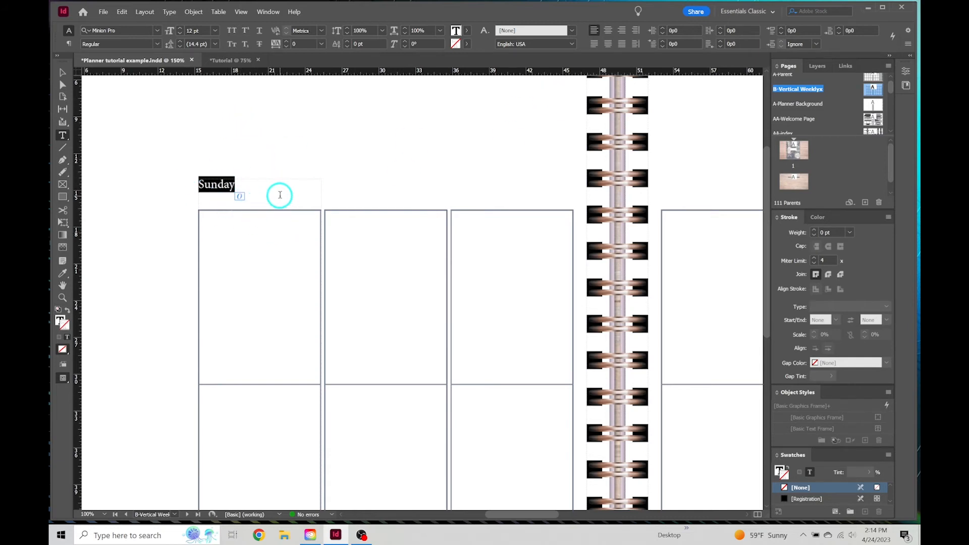
pyautogui.click(609, 32)
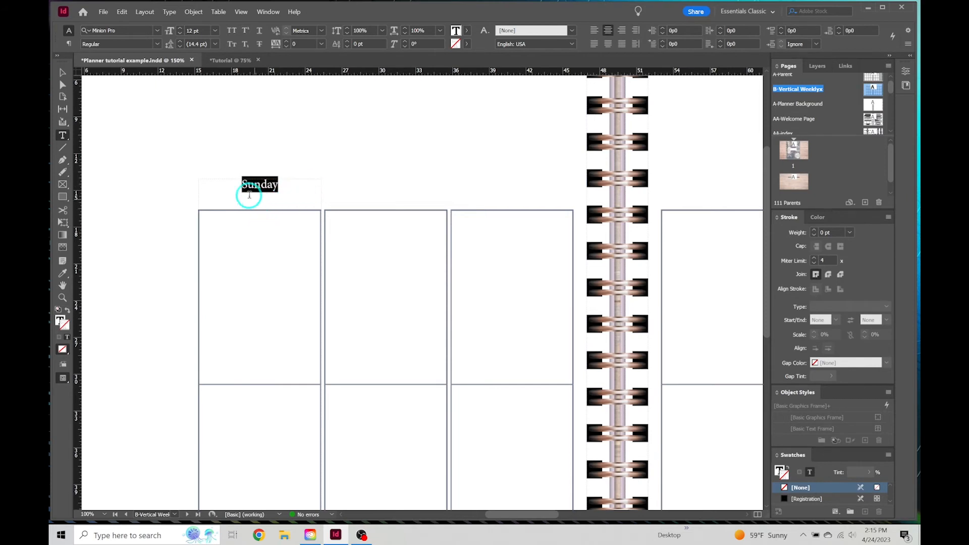
pyautogui.click(63, 72)
pyautogui.moveTo(260, 210)
pyautogui.mouseDown()
pyautogui.moveTo(260, 191)
pyautogui.moveTo(270, 191)
pyautogui.moveTo(269, 204)
pyautogui.mouseUp()
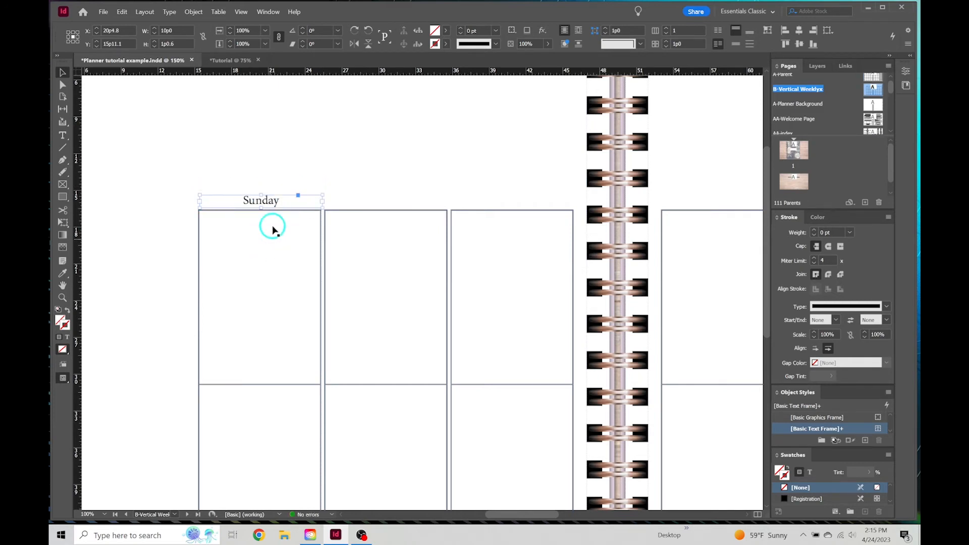
# Step: Try enlarging the Sunday heading's font size to 18 pt within its shallow text frame
pyautogui.doubleClick(279, 200)
pyautogui.moveTo(279, 202); pyautogui.dragTo(242, 201)
pyautogui.click(180, 32)
pyautogui.click(181, 32)
pyautogui.click(180, 33)
pyautogui.click(180, 32)
pyautogui.click(180, 33)
pyautogui.click(180, 32)
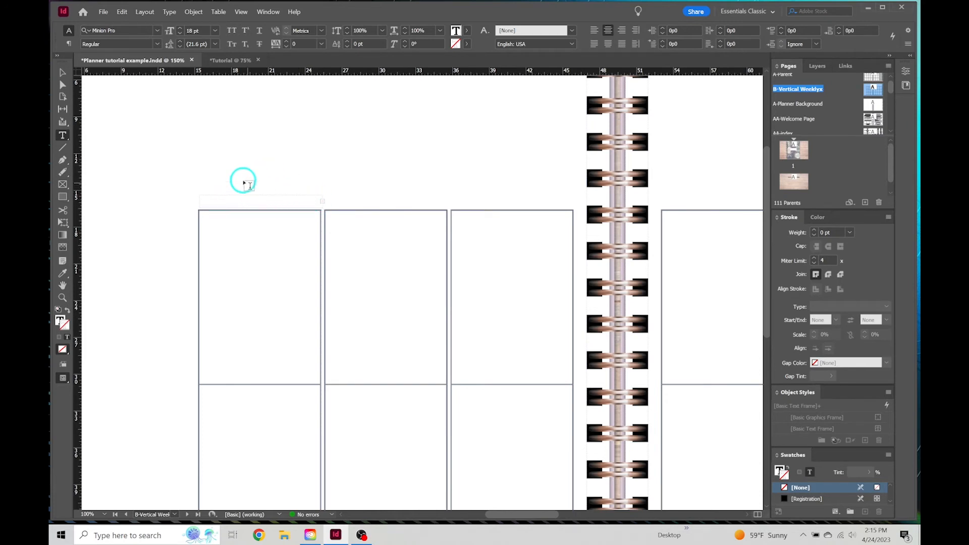
pyautogui.click(62, 73)
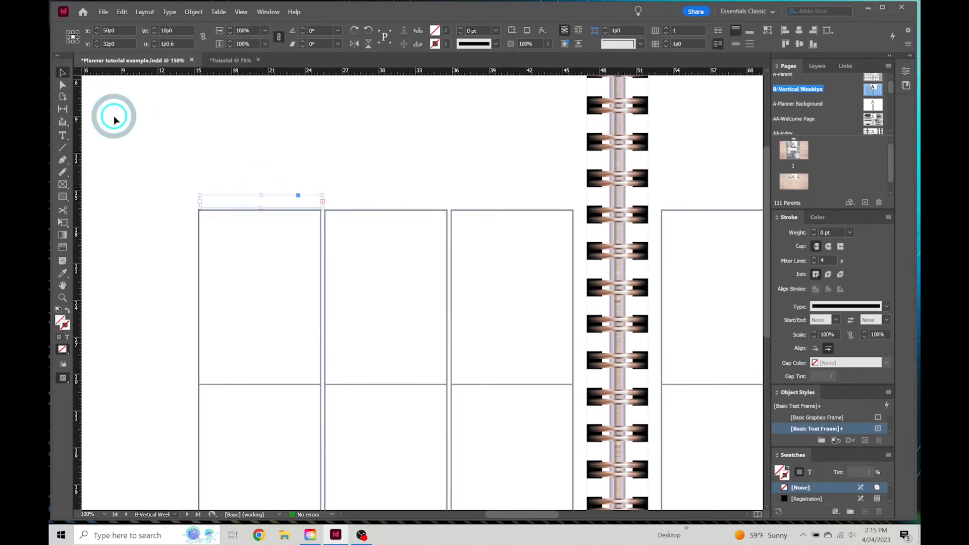
pyautogui.click(242, 207)
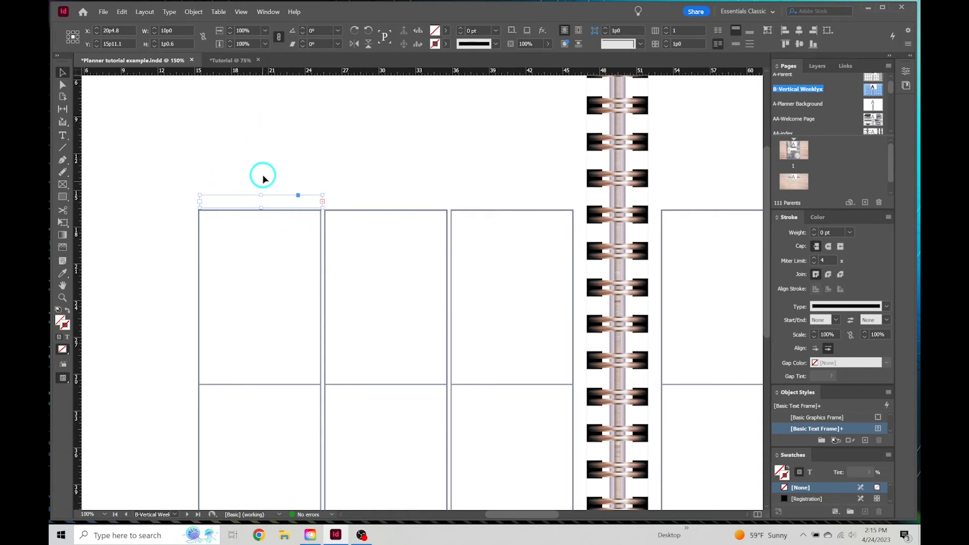
# Step: Undo the font size, frame and alignment changes made to the Sunday heading
pyautogui.hotkey('ctrl', 'z')
pyautogui.hotkey('ctrl', 'z')
pyautogui.hotkey('ctrl', 'z')
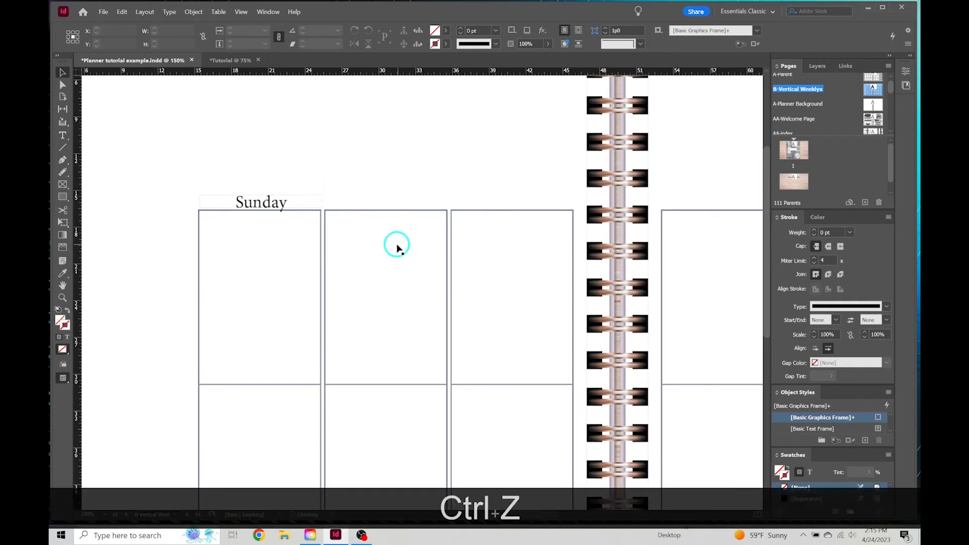
pyautogui.hotkey('ctrl', 'z')
pyautogui.hotkey('ctrl', 'z')
pyautogui.hotkey('ctrl', 'z')
pyautogui.hotkey('ctrl', 'z')
pyautogui.hotkey('ctrl', 'z')
pyautogui.hotkey('ctrl', 'z')
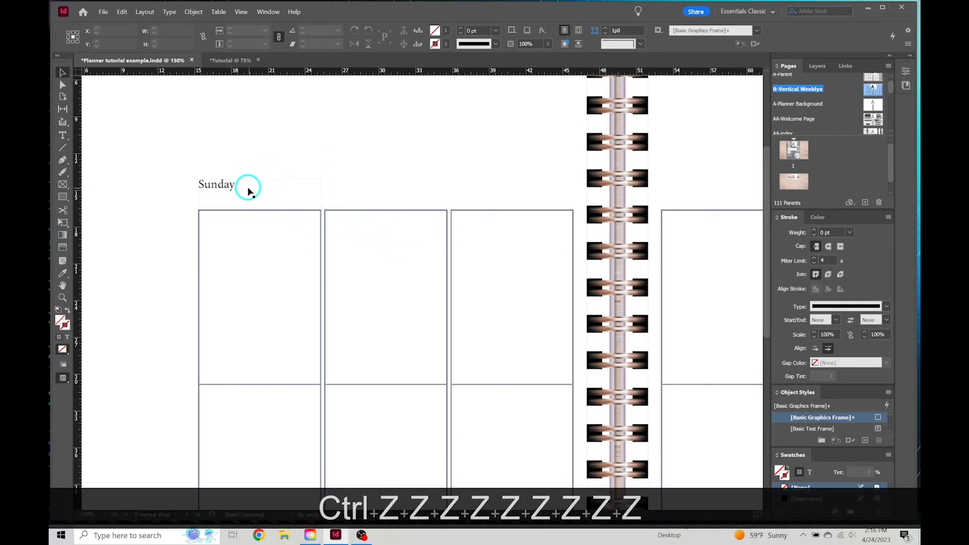
# Step: Select the Sunday heading text and center it horizontally in its frame
pyautogui.doubleClick(247, 186)
pyautogui.doubleClick(202, 186)
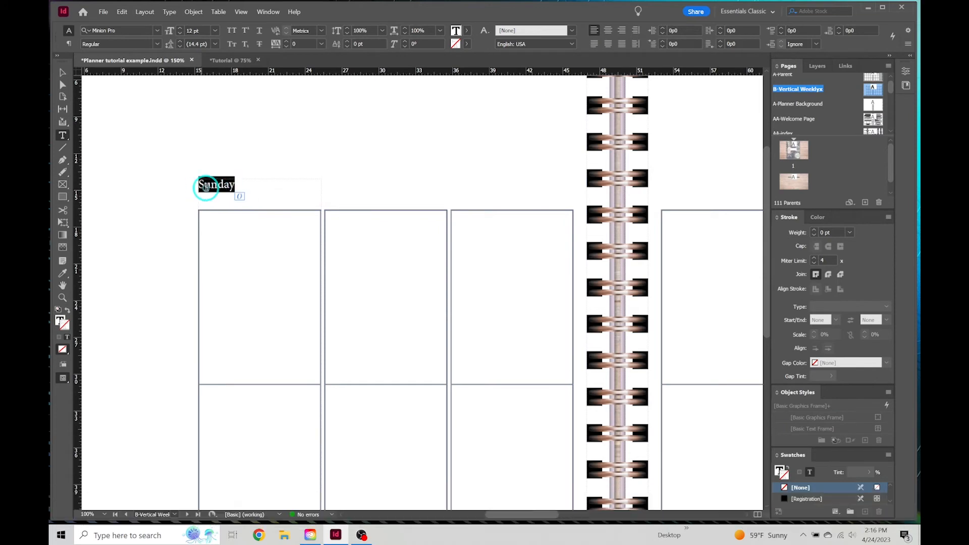
pyautogui.click(610, 32)
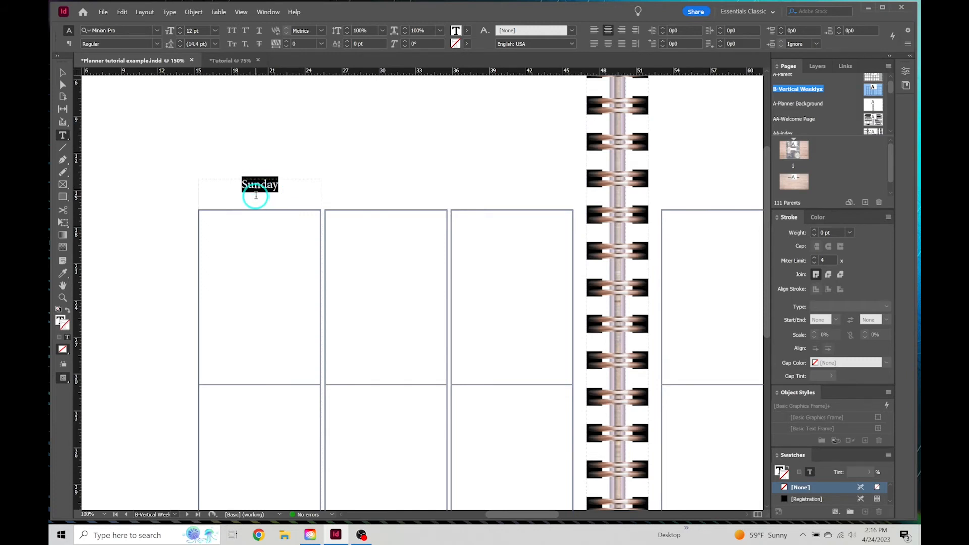
# Step: In the Sunday heading's Text Frame Options, turn on the preview, compare Bottom vertical justification, and apply Center
pyautogui.rightClick(293, 191)
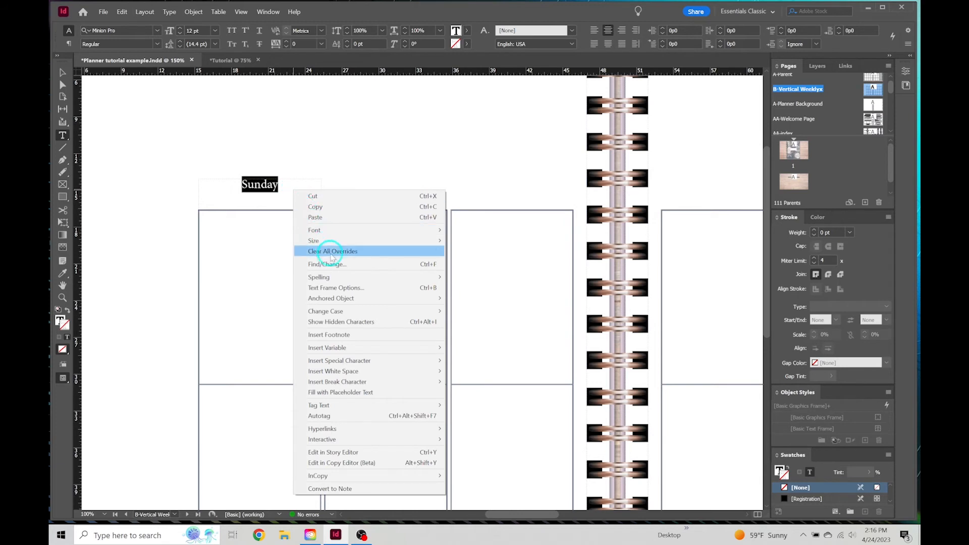
pyautogui.click(374, 291)
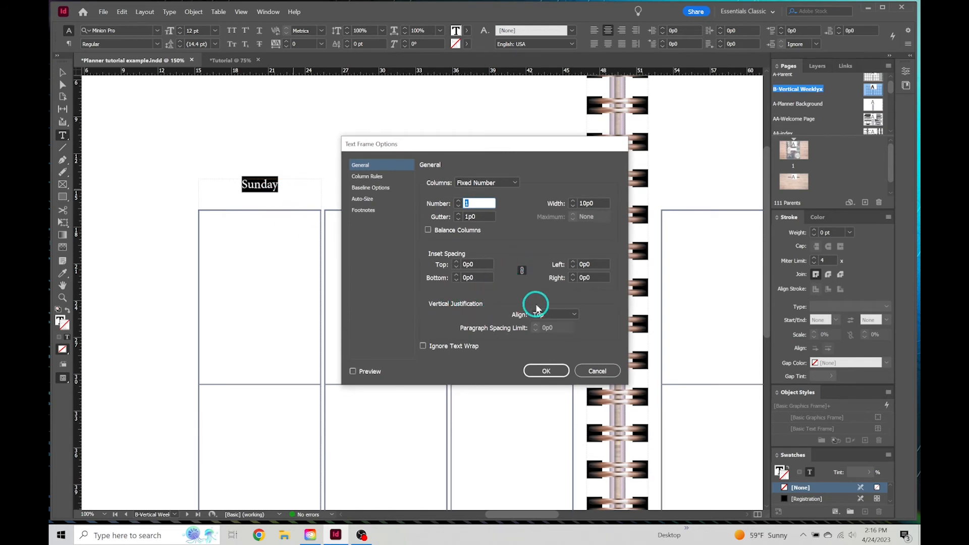
pyautogui.click(554, 315)
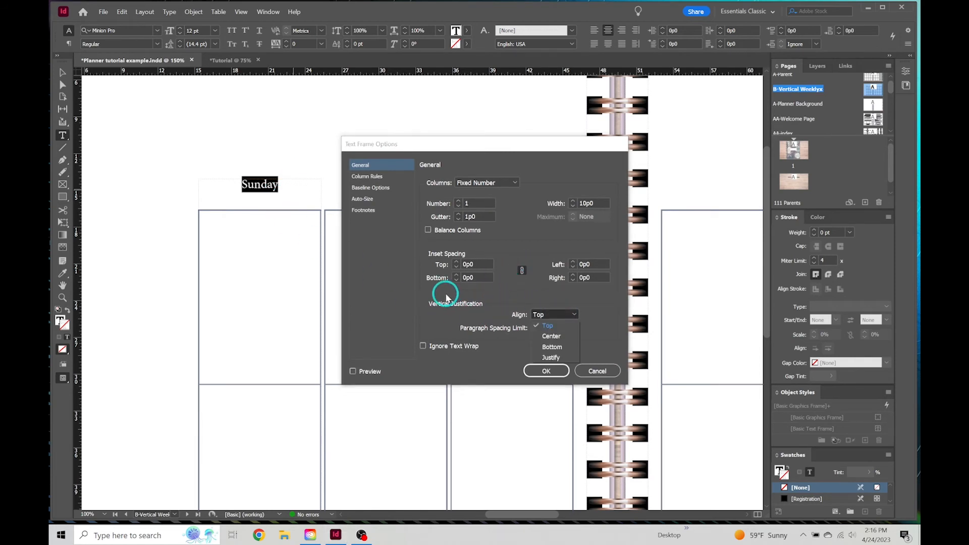
pyautogui.click(574, 340)
pyautogui.click(353, 371)
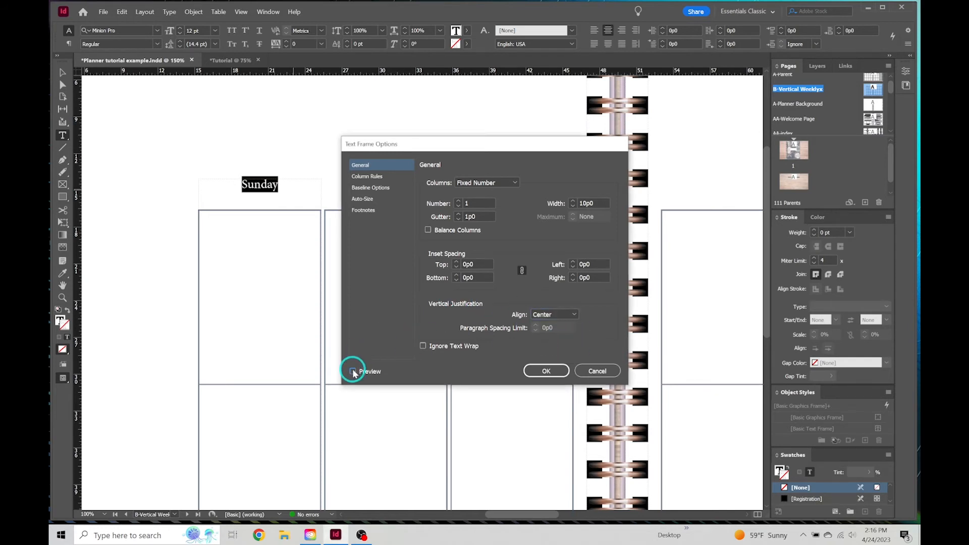
pyautogui.click(577, 318)
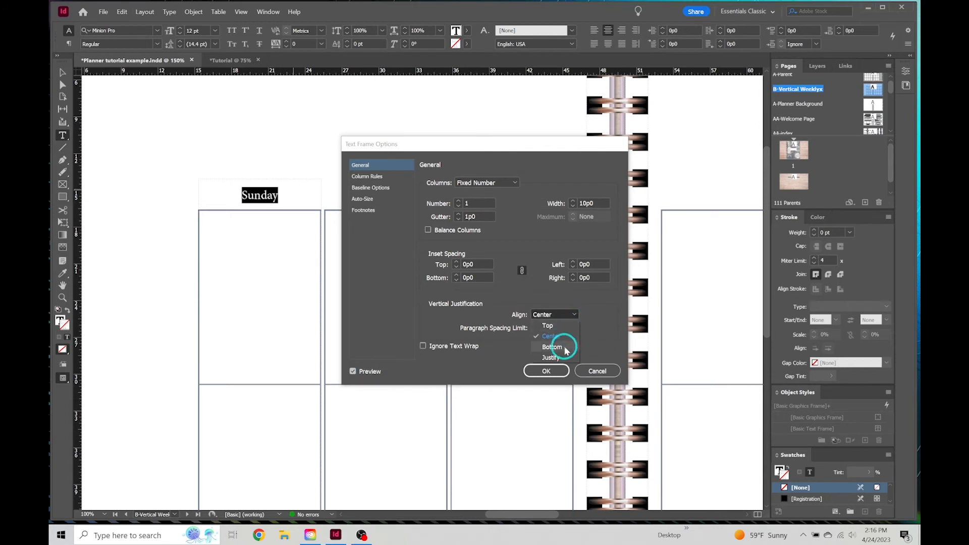
pyautogui.click(552, 347)
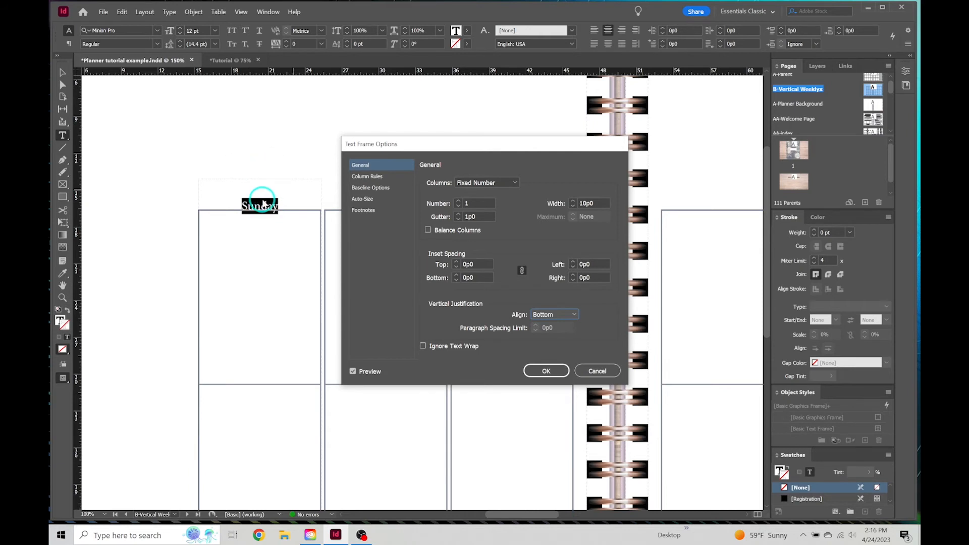
pyautogui.click(568, 316)
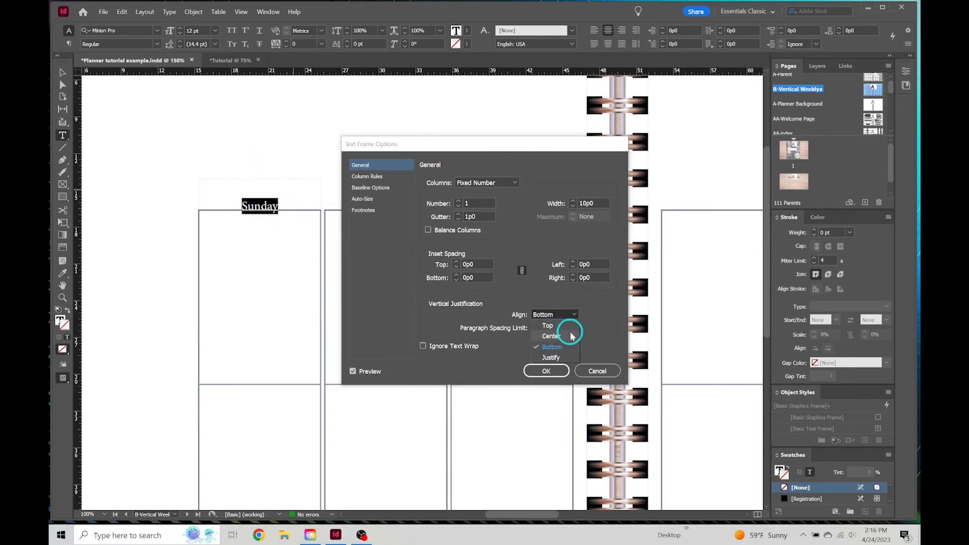
pyautogui.click(570, 335)
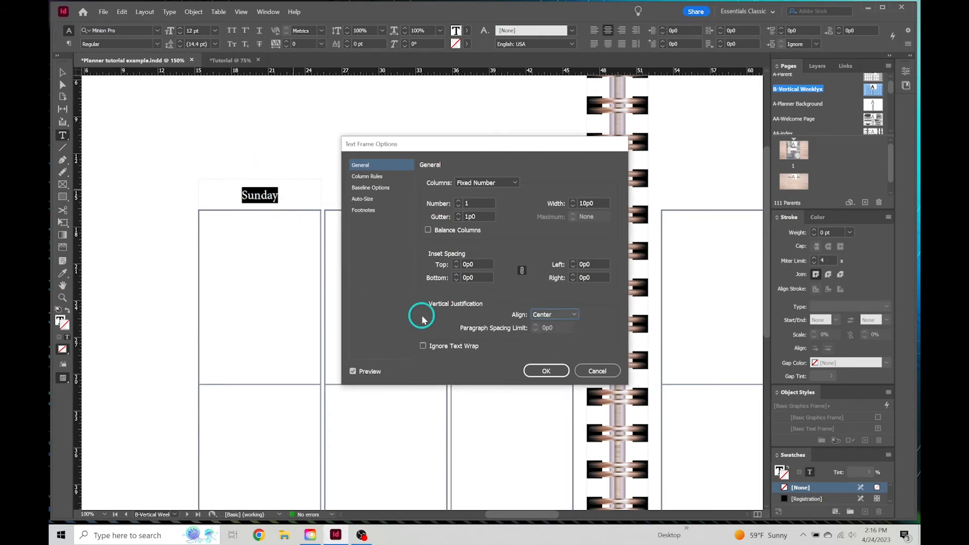
pyautogui.click(546, 371)
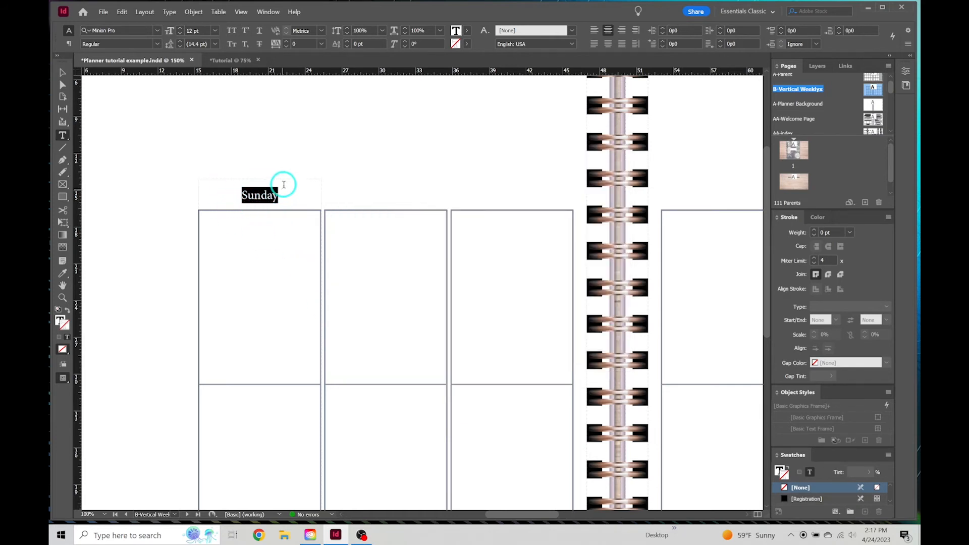
# Step: Set the selected Sunday heading's font size to 19 pt
pyautogui.click(180, 29)
pyautogui.click(181, 28)
pyautogui.click(180, 29)
pyautogui.click(180, 29)
pyautogui.click(180, 29)
pyautogui.click(181, 29)
pyautogui.click(181, 29)
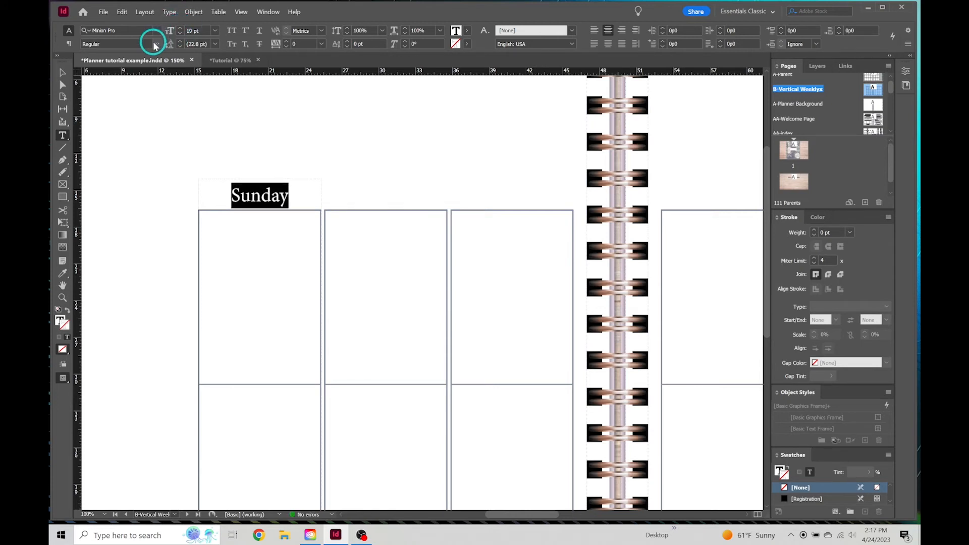
# Step: Change the Sunday heading's font to Lucida Fax and deselect its frame
pyautogui.click(157, 31)
pyautogui.scroll(3, 166, 100)
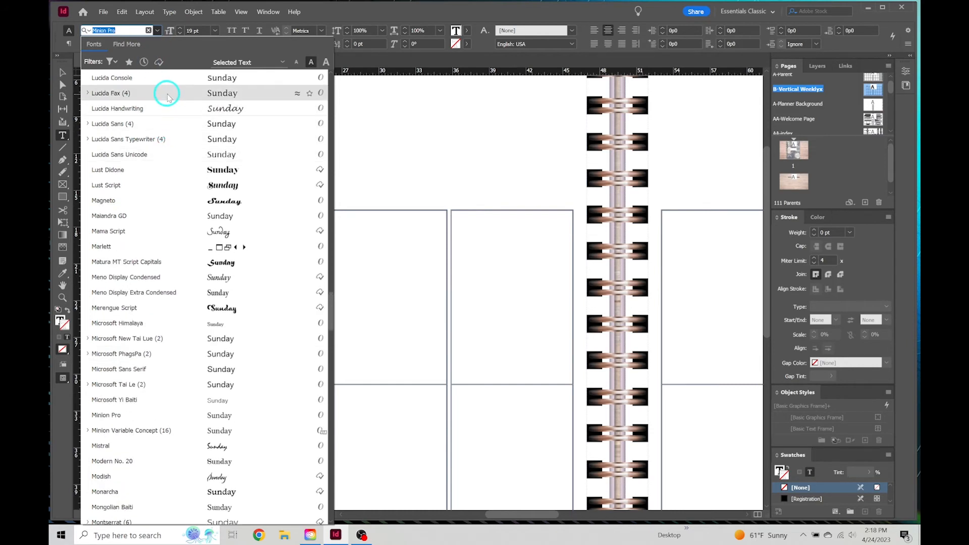
pyautogui.click(167, 94)
pyautogui.click(62, 73)
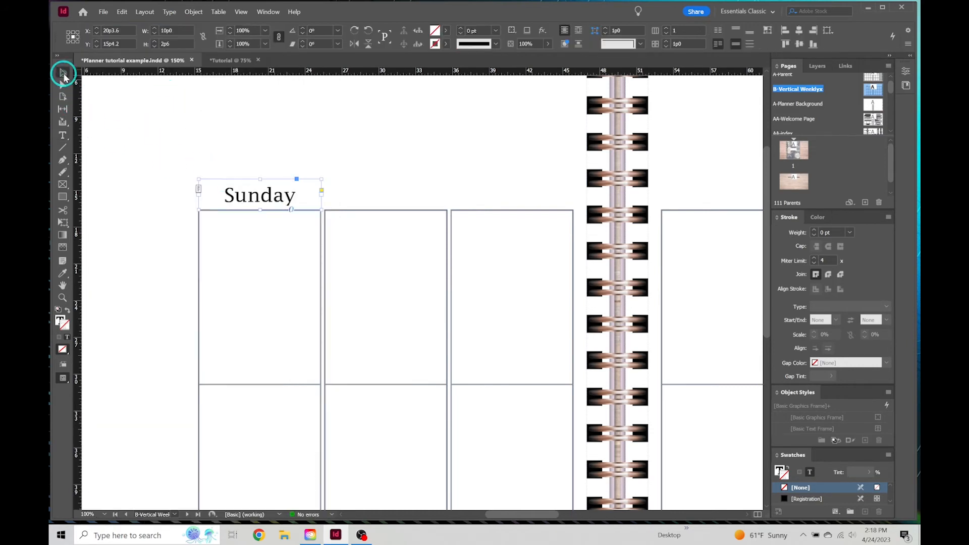
pyautogui.click(126, 193)
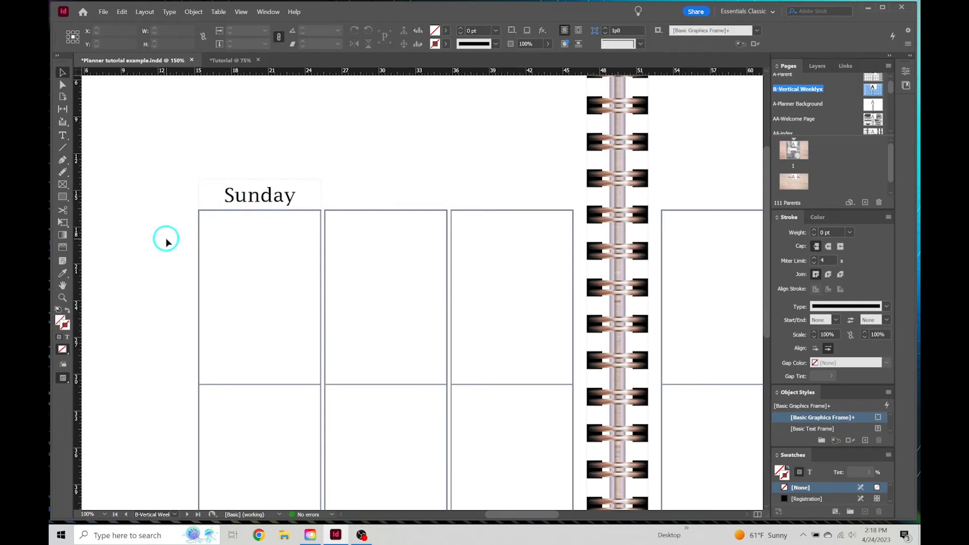
# Step: Select the whole Sunday heading text and bring up the character styles
pyautogui.keyDown('alt'); pyautogui.scroll(-1, 313, 271); pyautogui.keyUp('alt')
pyautogui.keyDown('alt'); pyautogui.scroll(-1, 313, 270); pyautogui.keyUp('alt')
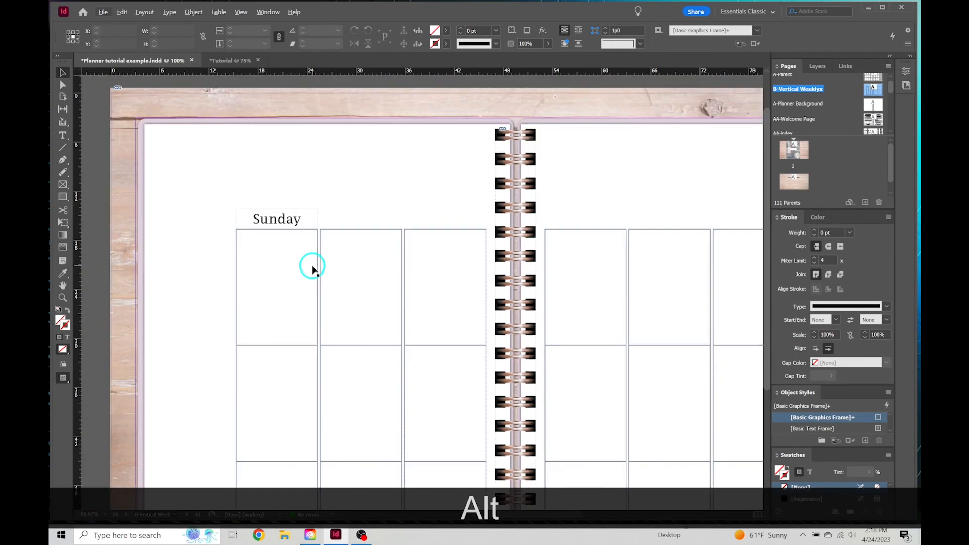
pyautogui.doubleClick(295, 222)
pyautogui.moveTo(301, 219); pyautogui.dragTo(251, 220)
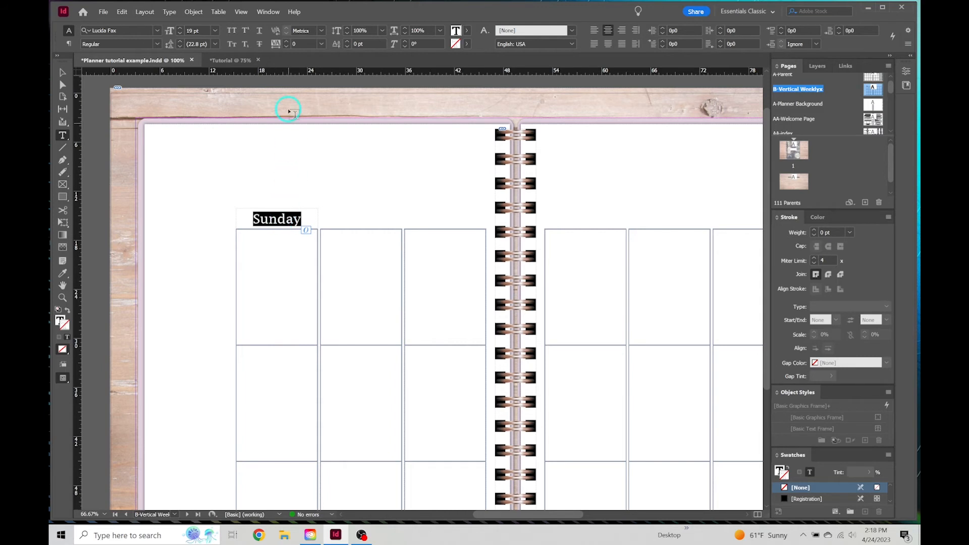
pyautogui.click(268, 11)
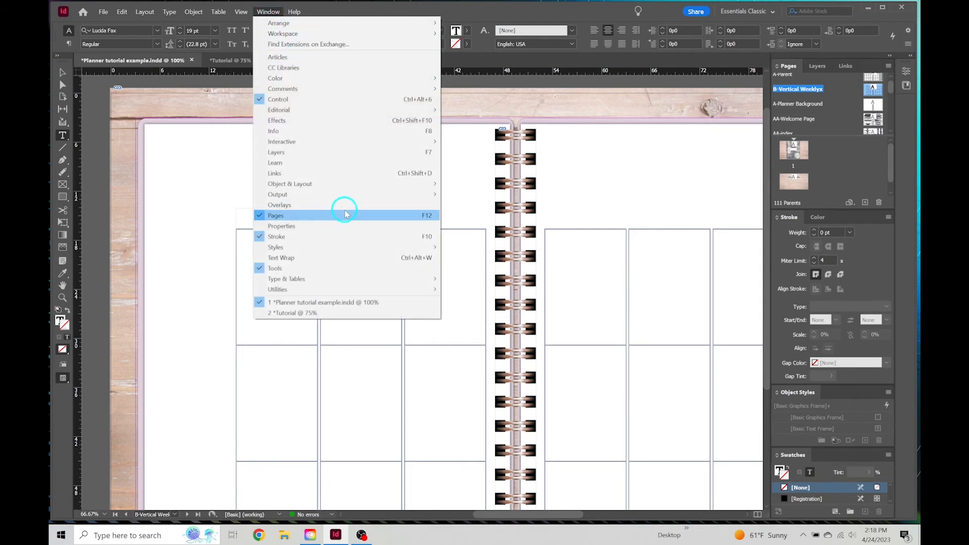
pyautogui.moveTo(348, 248)
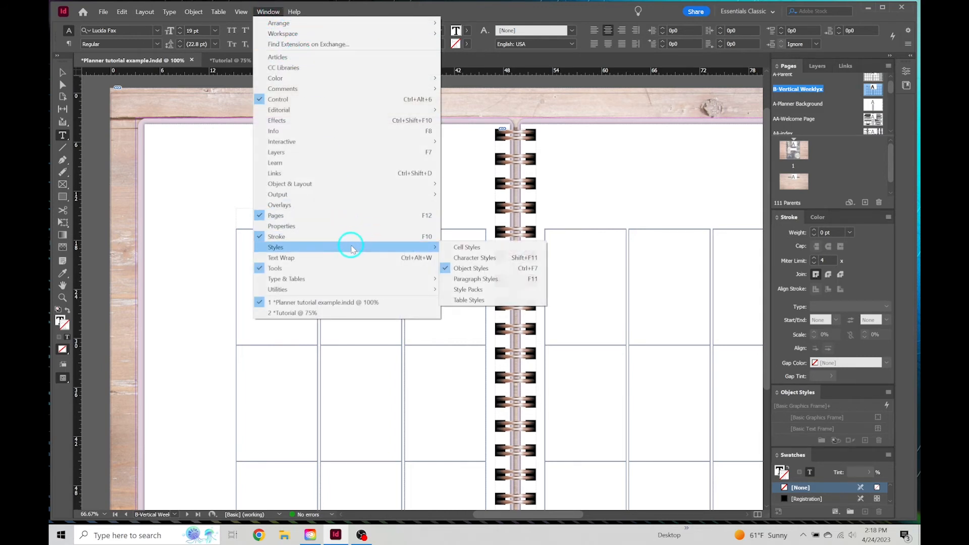
pyautogui.click(476, 259)
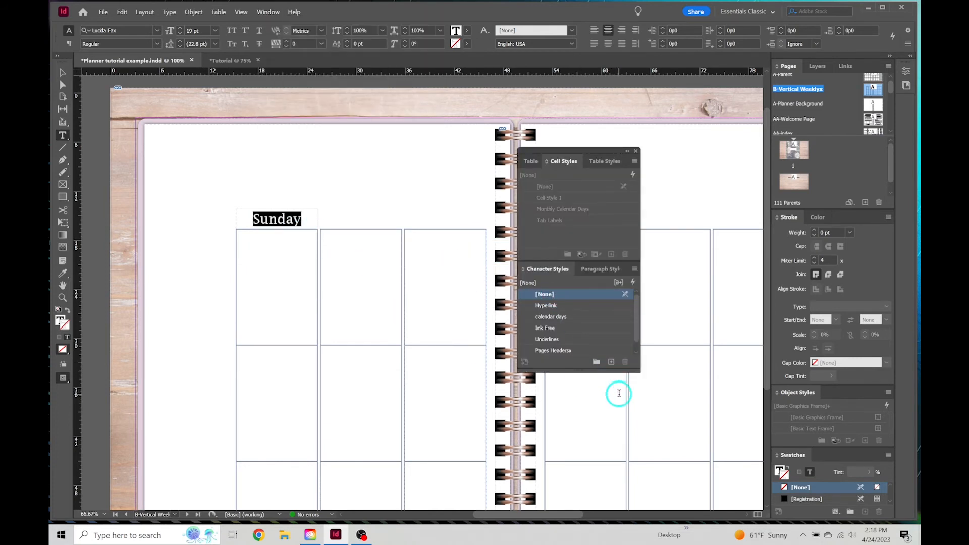
# Step: Create a character style from the Sunday heading's formatting and name it "Weekly day header"
pyautogui.click(611, 362)
pyautogui.doubleClick(558, 350)
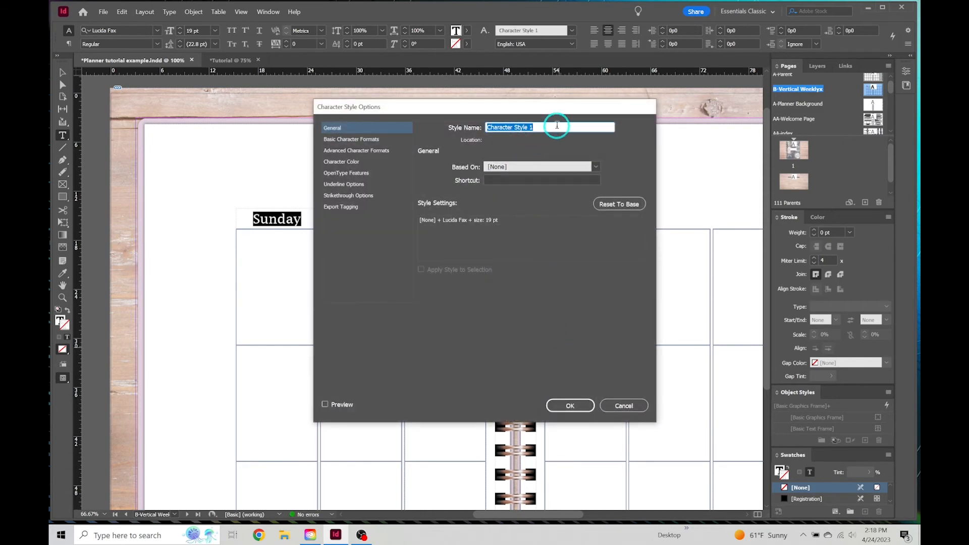
pyautogui.write('Weekly ')
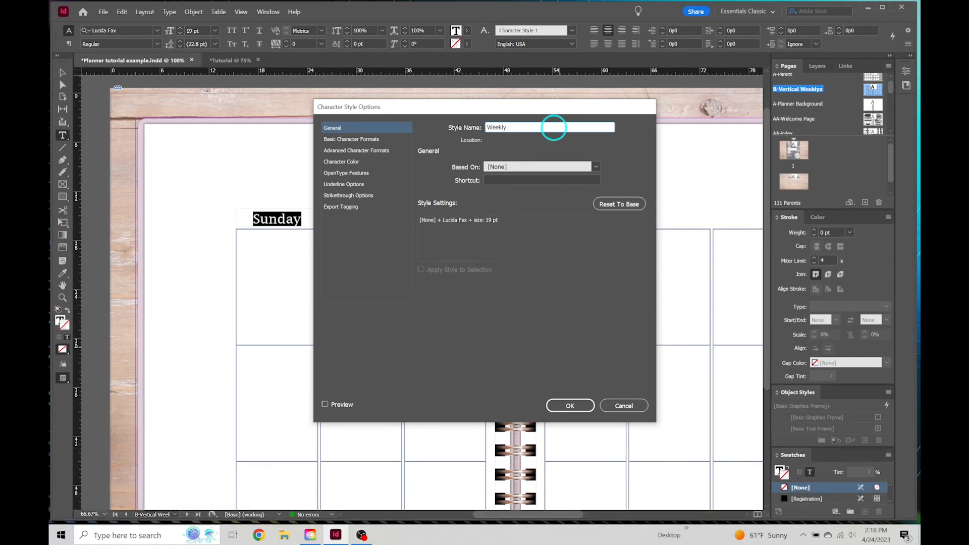
pyautogui.write('dy header')
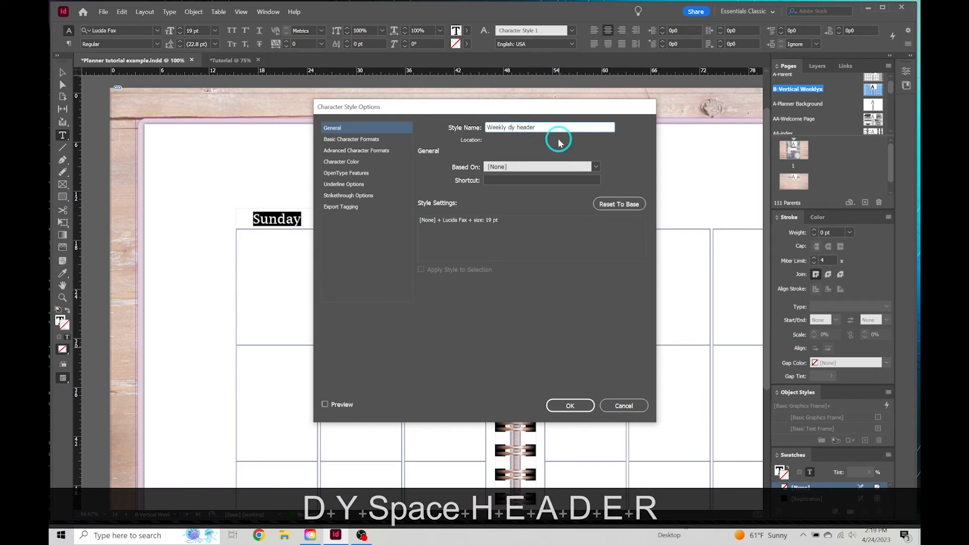
pyautogui.click(512, 127)
pyautogui.write('a')
pyautogui.click(562, 401)
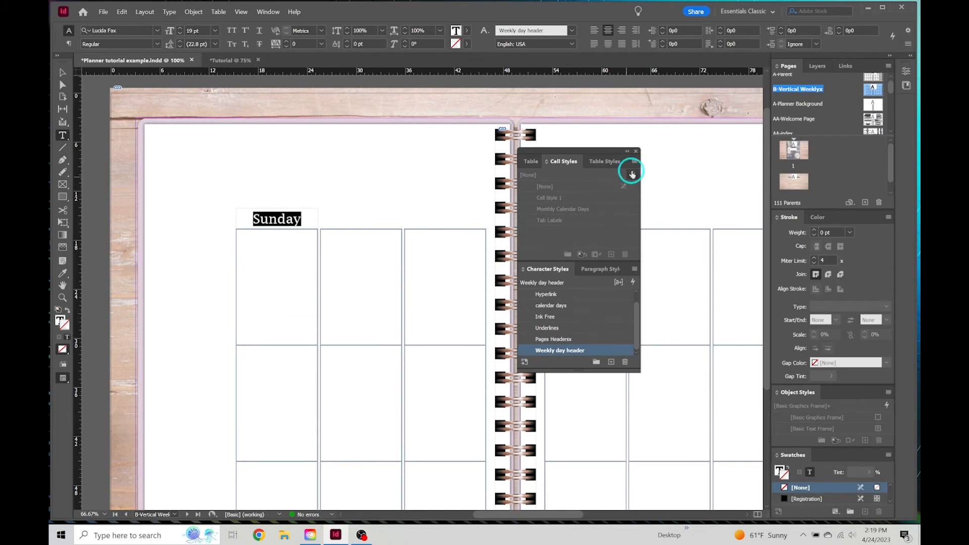
# Step: Duplicate the Sunday heading frame above each of the other six day columns, keeping all copies level
pyautogui.moveTo(567, 156); pyautogui.dragTo(676, 201)
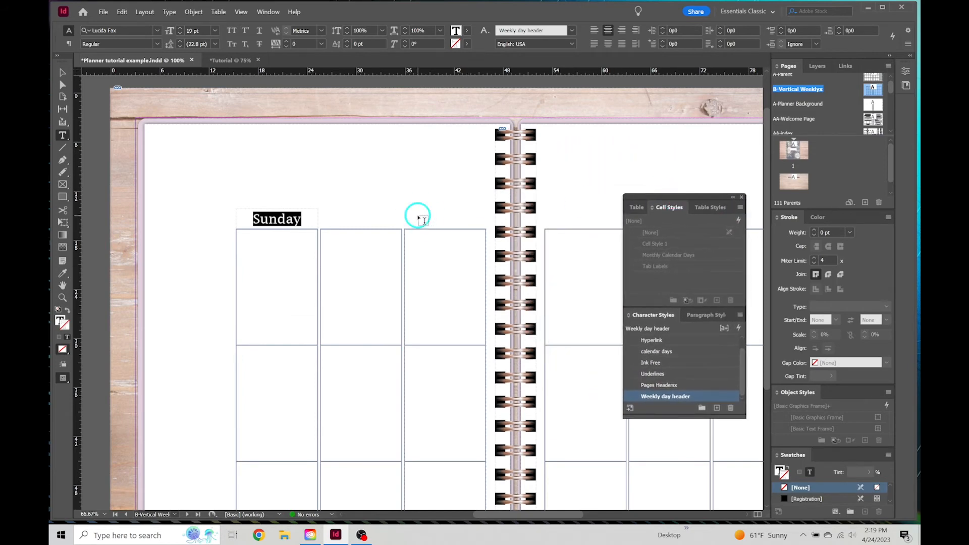
pyautogui.scroll(-1, 408, 212)
pyautogui.click(61, 75)
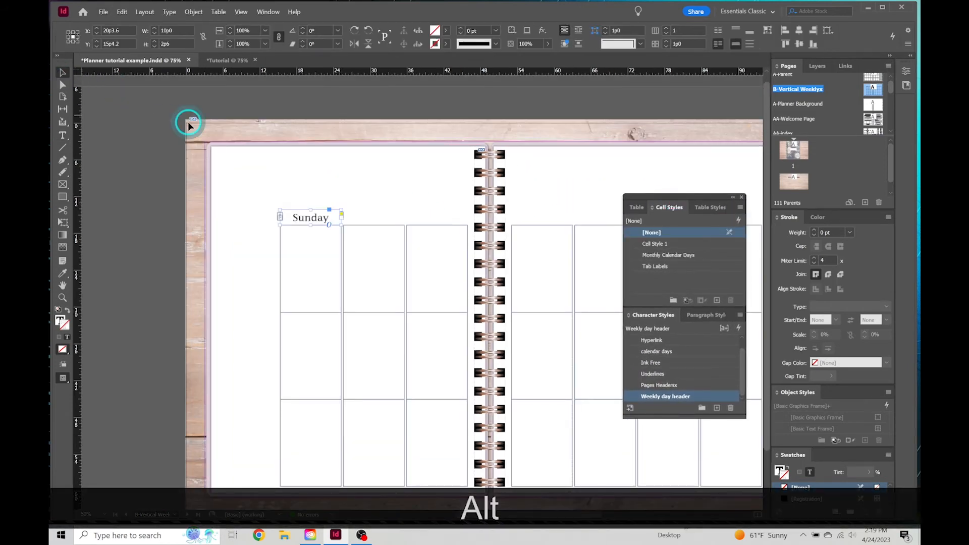
pyautogui.click(276, 108)
pyautogui.moveTo(368, 111); pyautogui.dragTo(255, 93)
pyautogui.click(197, 202)
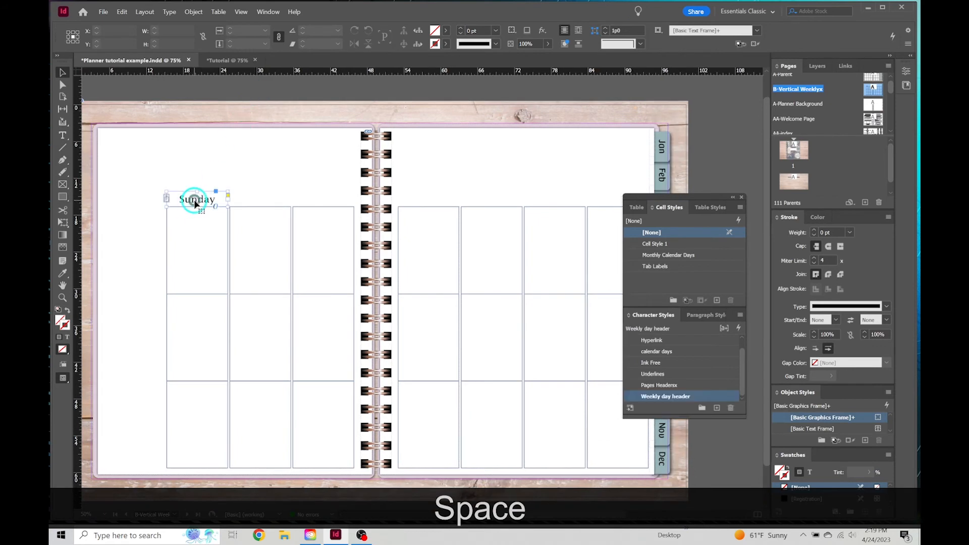
pyautogui.moveTo(197, 201); pyautogui.dragTo(551, 202)
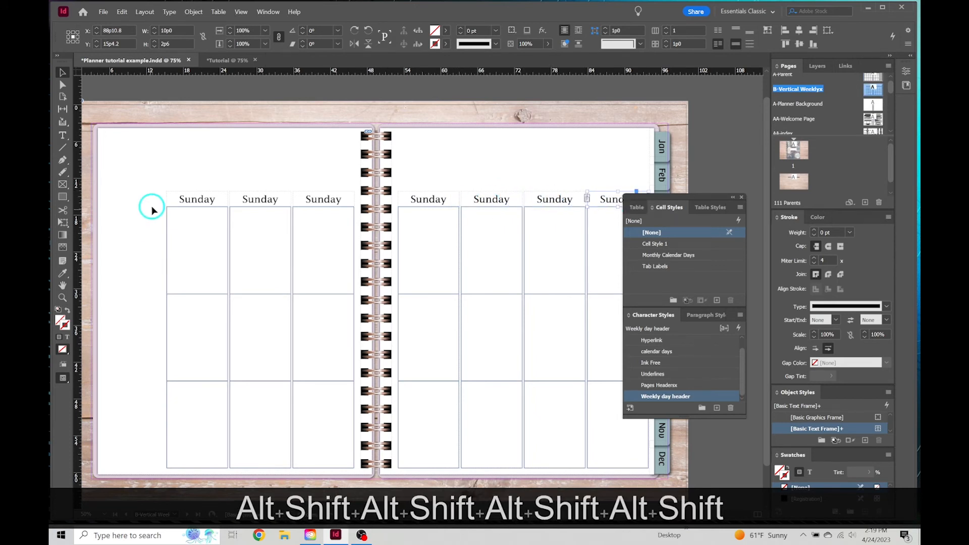
# Step: Replace the heading text above the second day column with "Monday"
pyautogui.doubleClick(280, 199)
pyautogui.press('BackSpace')
pyautogui.press('BackSpace')
pyautogui.press('BackSpace')
pyautogui.press('BackSpace')
pyautogui.press('BackSpace')
pyautogui.press('BackSpace')
pyautogui.write('Monday')
# Step: Replace the heading text above the third day column with "Tuesday"
pyautogui.click(342, 199)
pyautogui.press('BackSpace')
pyautogui.press('BackSpace')
pyautogui.press('BackSpace')
pyautogui.press('BackSpace')
pyautogui.press('BackSpace')
pyautogui.press('BackSpace')
pyautogui.write('Tuesday')
# Step: Replace the heading text above the first day column on the right-hand page with "Wednesday"
pyautogui.click(440, 199)
pyautogui.press('BackSpace')
pyautogui.press('BackSpace')
pyautogui.press('BackSpace')
pyautogui.press('BackSpace')
pyautogui.press('BackSpace')
pyautogui.press('BackSpace')
pyautogui.write('Wednesday')
# Step: Replace the heading text above the column after Wednesday with "Thursday"
pyautogui.click(507, 200)
pyautogui.press('BackSpace')
pyautogui.press('BackSpace')
pyautogui.press('BackSpace')
pyautogui.press('BackSpace')
pyautogui.press('BackSpace')
pyautogui.press('BackSpace')
pyautogui.write('Thursday')
# Step: Replace the heading text above the column after Thursday with "Friday"
pyautogui.click(569, 200)
pyautogui.press('BackSpace')
pyautogui.press('BackSpace')
pyautogui.press('BackSpace')
pyautogui.press('BackSpace')
pyautogui.press('BackSpace')
pyautogui.press('BackSpace')
pyautogui.write('Friday')
# Step: Change the heading above the last day column to "Saturday" and deselect its text
pyautogui.click(645, 200)
pyautogui.press('BackSpace')
pyautogui.press('BackSpace')
pyautogui.press('BackSpace')
pyautogui.press('BackSpace')
pyautogui.press('BackSpace')
pyautogui.write('aturday')
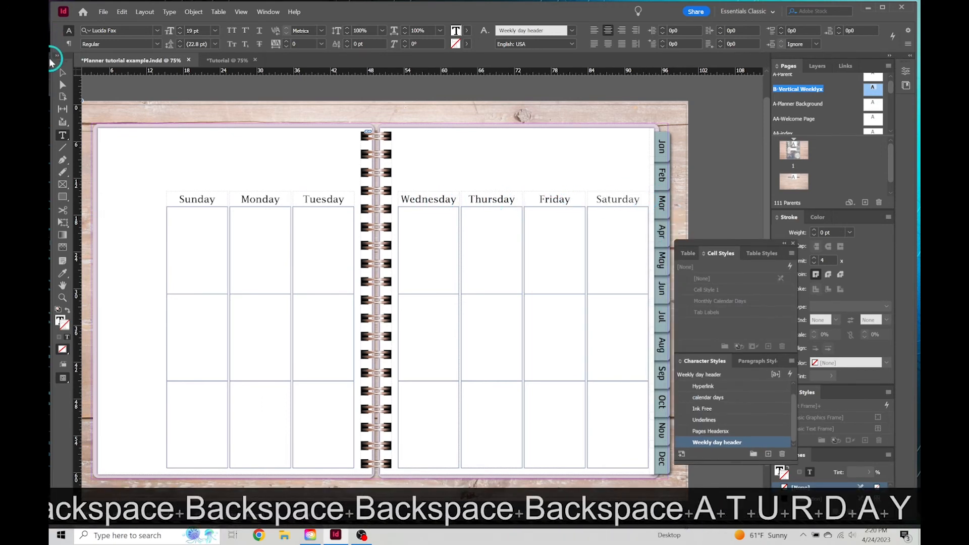
pyautogui.click(63, 74)
pyautogui.click(192, 152)
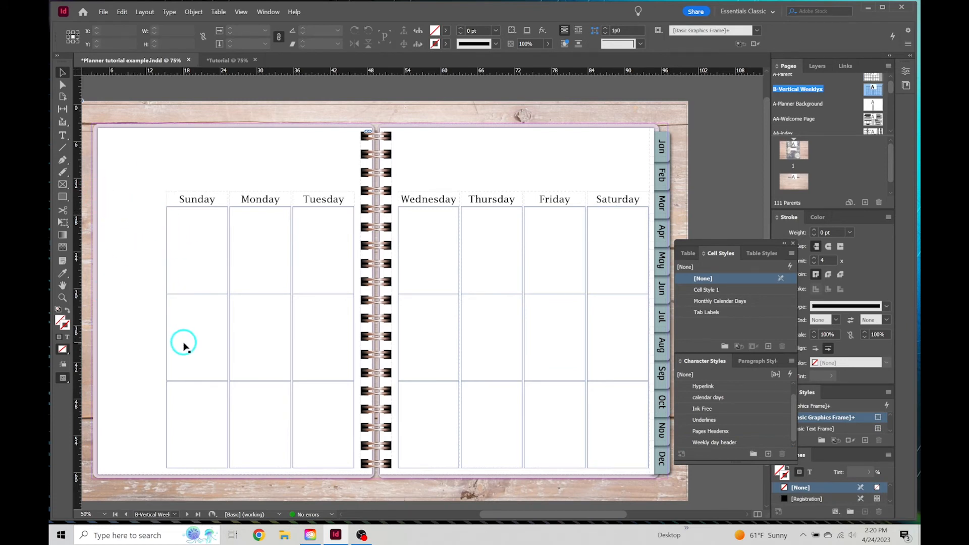
# Step: Create a table with 25 body rows and 1 column, about 10p2.4 wide by 42p10.8 high, in the space beside the Sunday column
pyautogui.click(218, 11)
pyautogui.click(236, 23)
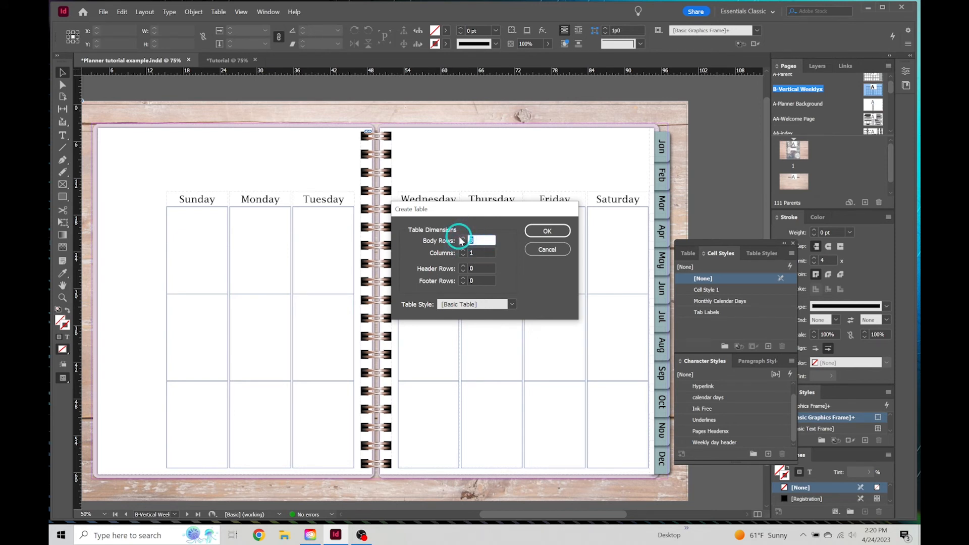
pyautogui.write('25')
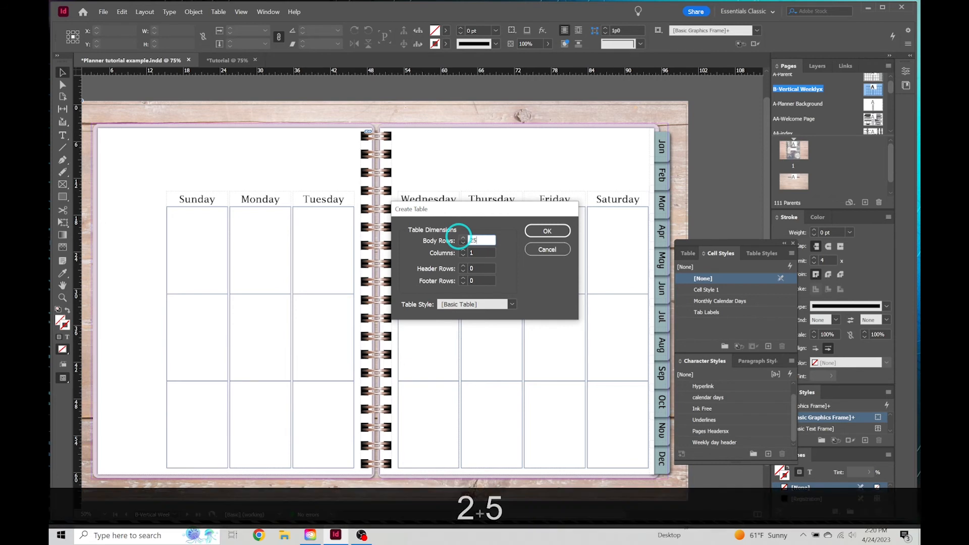
pyautogui.click(552, 233)
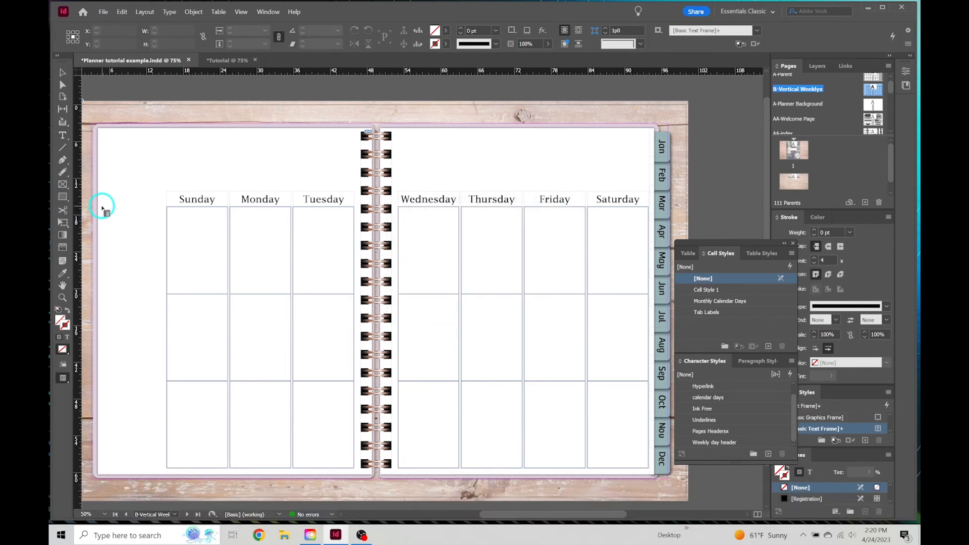
pyautogui.moveTo(101, 206); pyautogui.dragTo(164, 468)
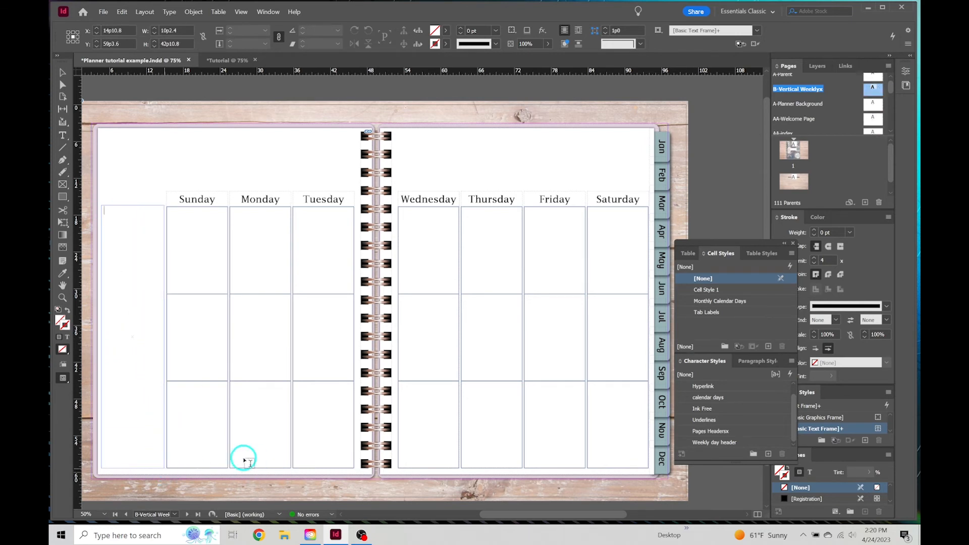
# Step: Select all cells of the sidebar table and set their row height to exactly 7 mm
pyautogui.moveTo(108, 208); pyautogui.dragTo(147, 459)
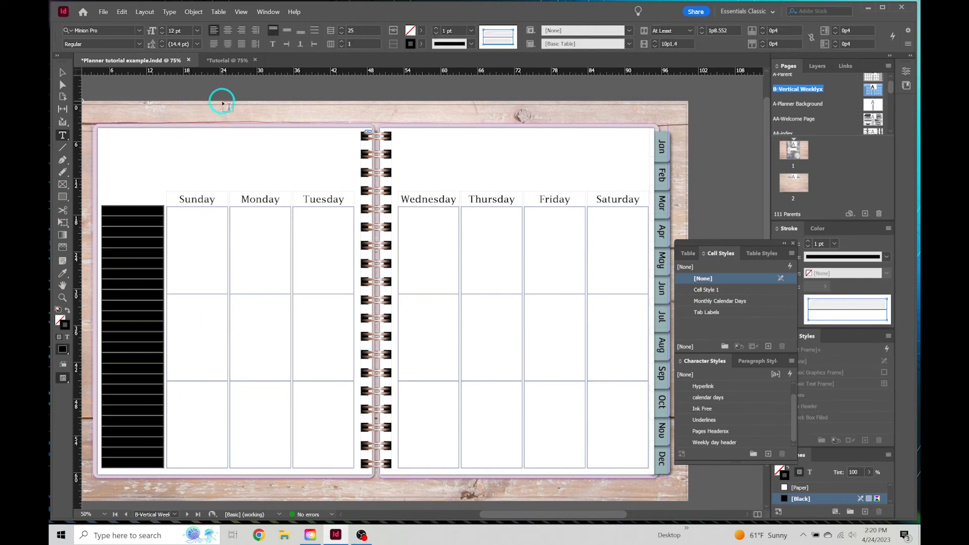
pyautogui.rightClick(147, 222)
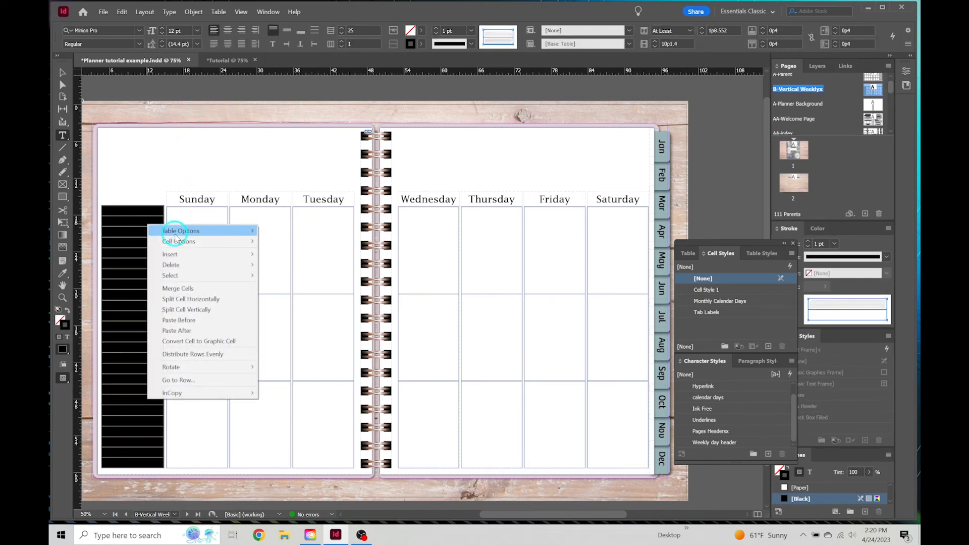
pyautogui.moveTo(184, 242)
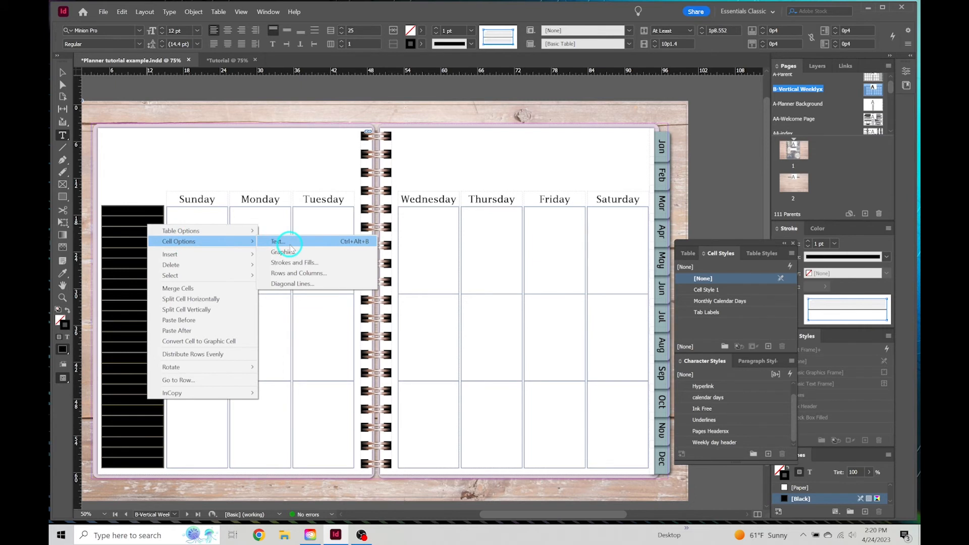
pyautogui.click(298, 273)
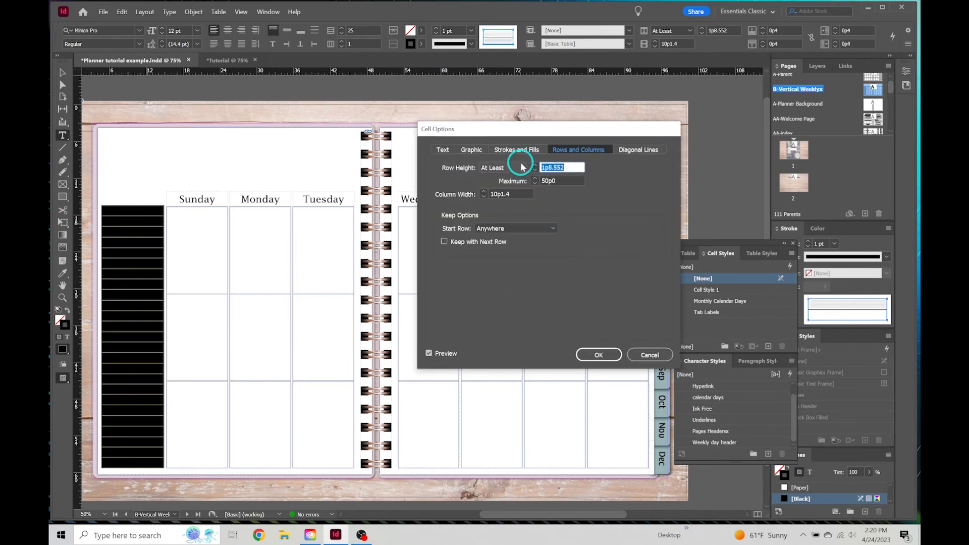
pyautogui.click(520, 167)
pyautogui.click(507, 188)
pyautogui.moveTo(569, 164); pyautogui.dragTo(531, 174)
pyautogui.write('mm')
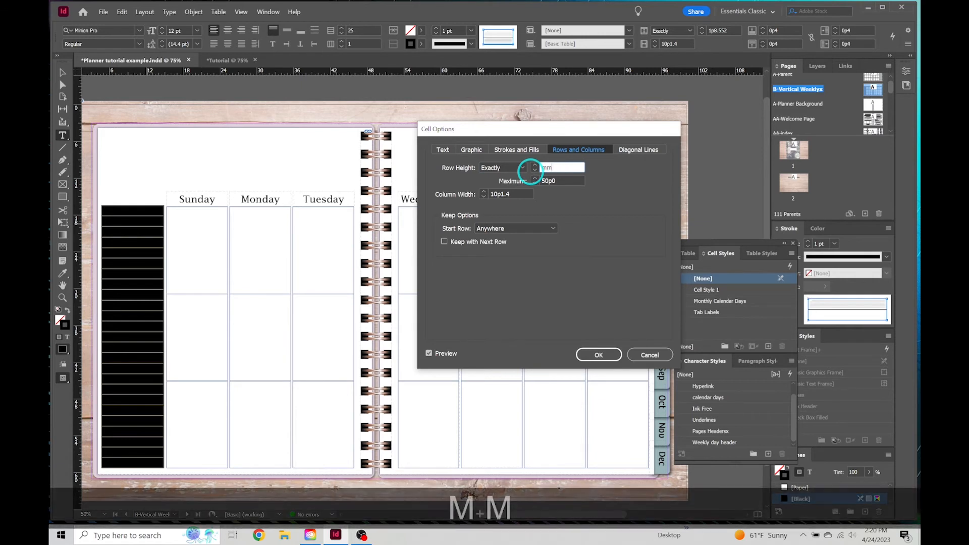
pyautogui.press('Left')
pyautogui.press('Left')
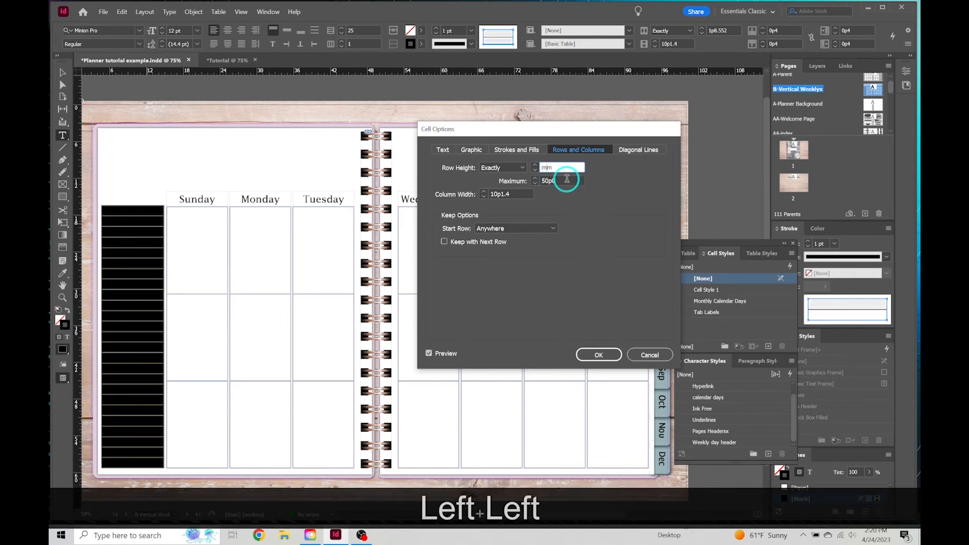
pyautogui.write('7')
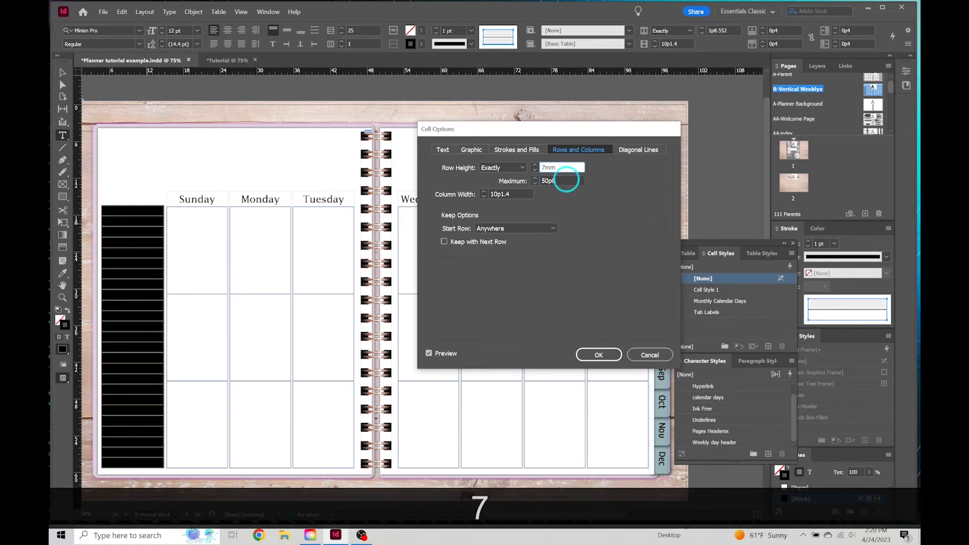
pyautogui.press('Tab')
pyautogui.click(600, 356)
# Step: Add a row at the end of the sidebar table and shift the table's frame slightly upward
pyautogui.click(132, 454)
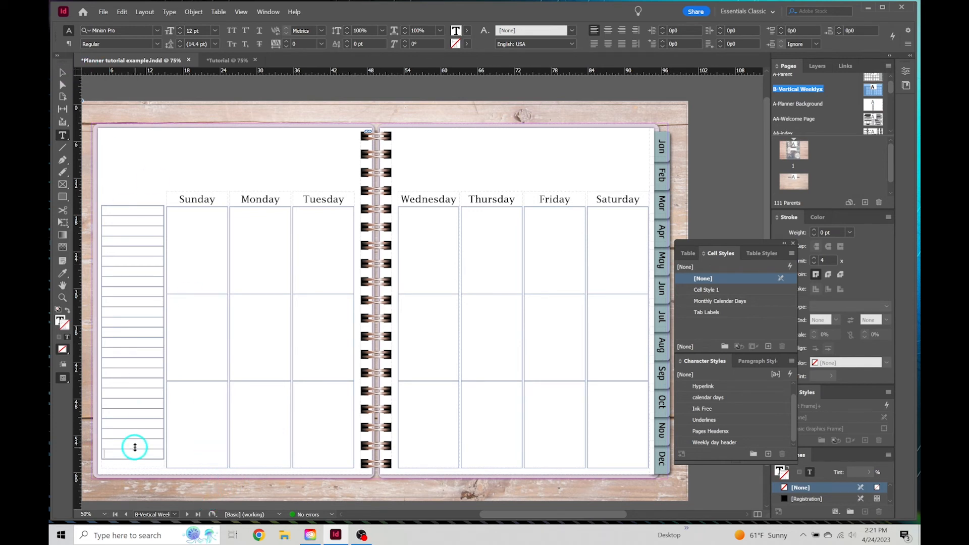
pyautogui.press('Tab')
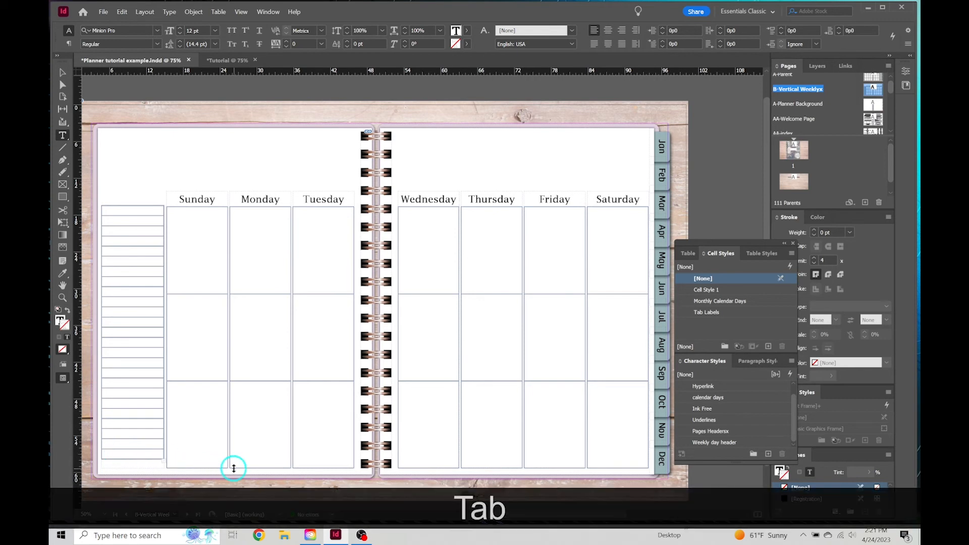
pyautogui.click(61, 72)
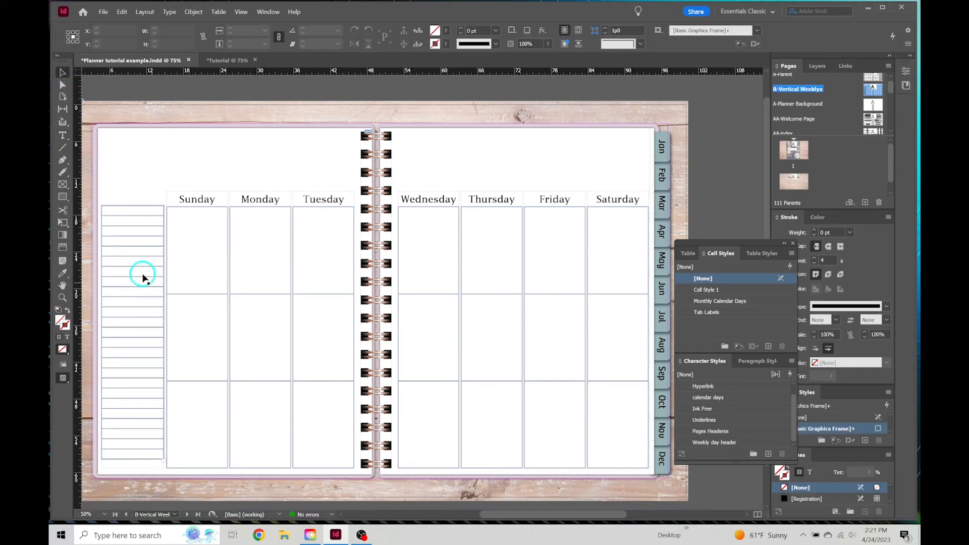
pyautogui.click(130, 259)
pyautogui.moveTo(130, 257); pyautogui.dragTo(131, 263)
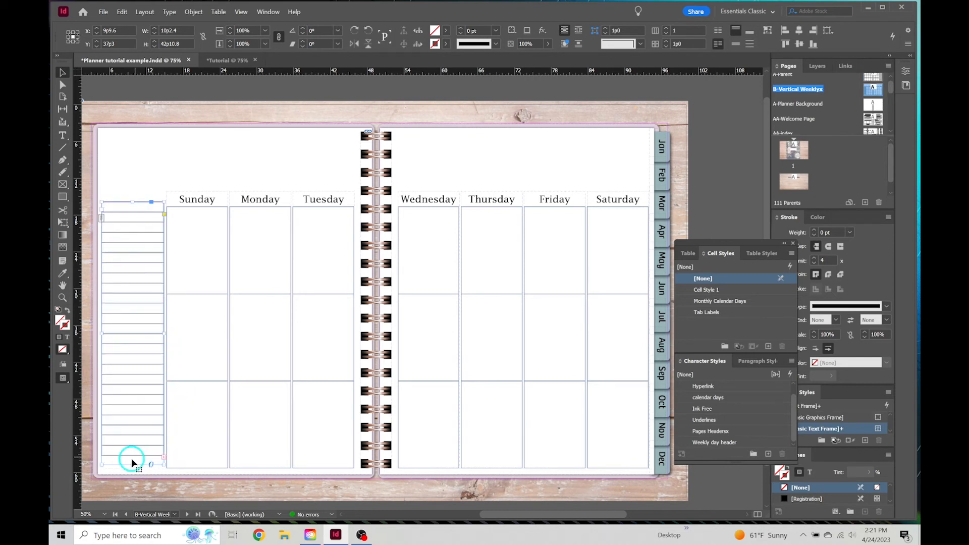
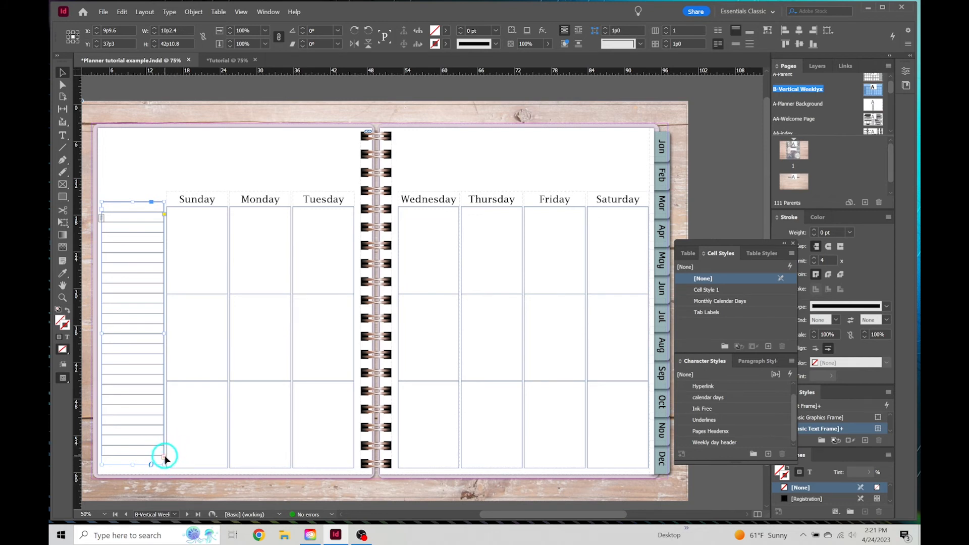
# Step: Extend the sidebar table's frame to a height of 44p0 and nudge the frame slightly downward
pyautogui.moveTo(134, 465); pyautogui.dragTo(134, 472)
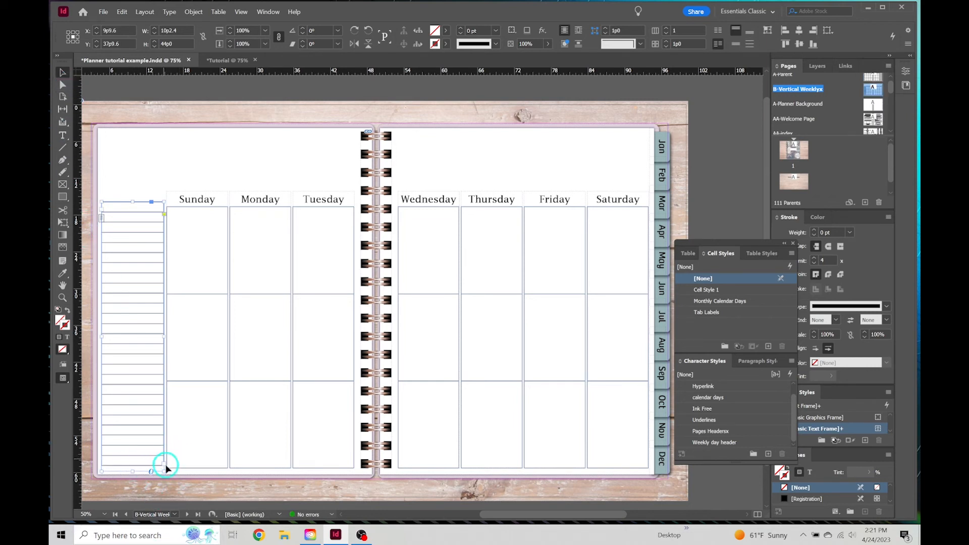
pyautogui.click(114, 132)
pyautogui.click(144, 292)
pyautogui.press('Down')
pyautogui.press('Down')
pyautogui.press('Down')
pyautogui.press('Down')
pyautogui.press('Up')
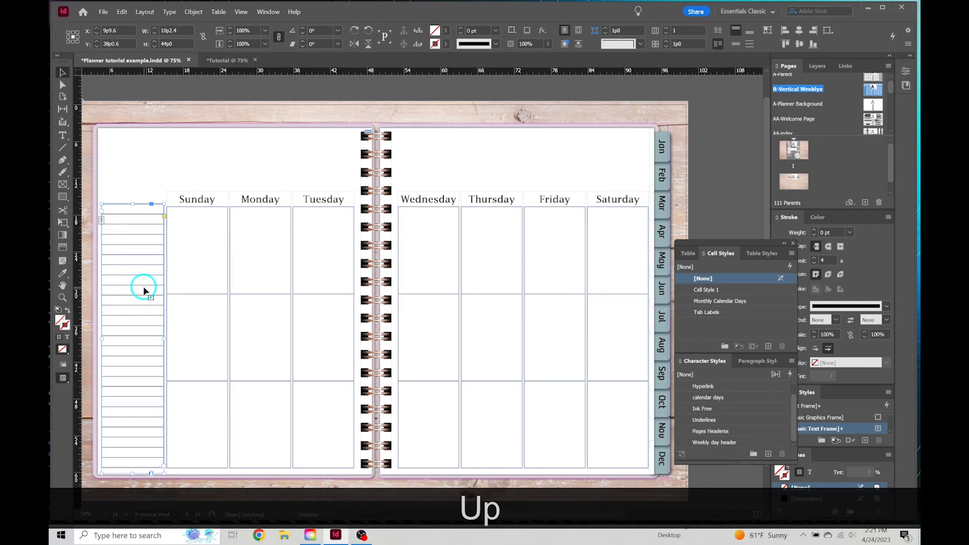
# Step: Set the stroke weight of the sidebar table's left and right borders to 0 pt, leaving only horizontal lines, and deselect the table
pyautogui.doubleClick(119, 207)
pyautogui.moveTo(119, 207); pyautogui.dragTo(162, 455)
pyautogui.click(503, 44)
pyautogui.click(503, 45)
pyautogui.click(481, 32)
pyautogui.click(470, 31)
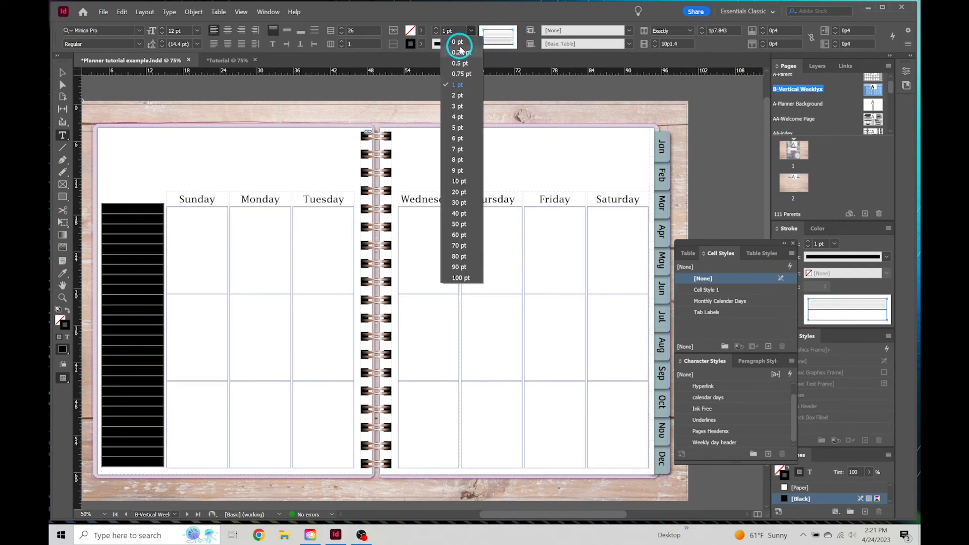
pyautogui.click(467, 84)
pyautogui.click(62, 72)
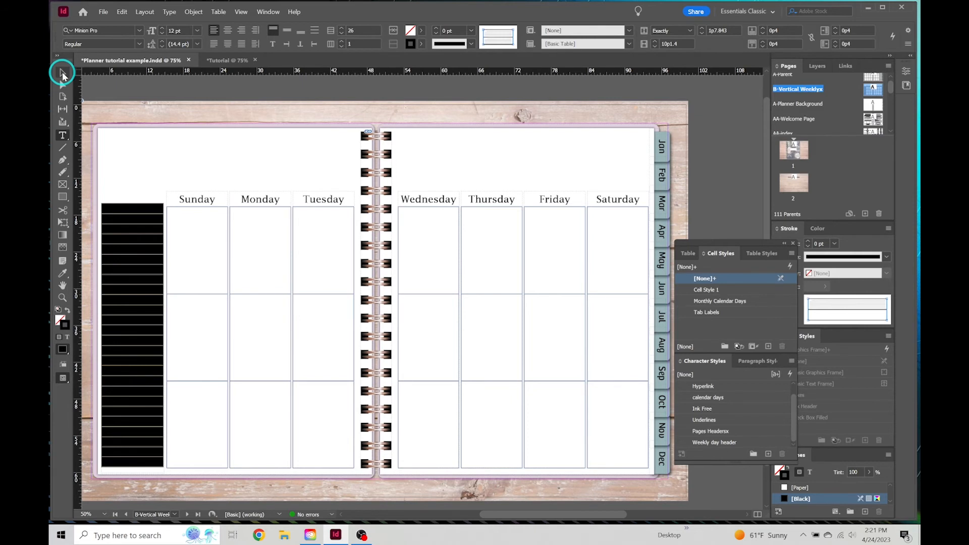
pyautogui.click(159, 150)
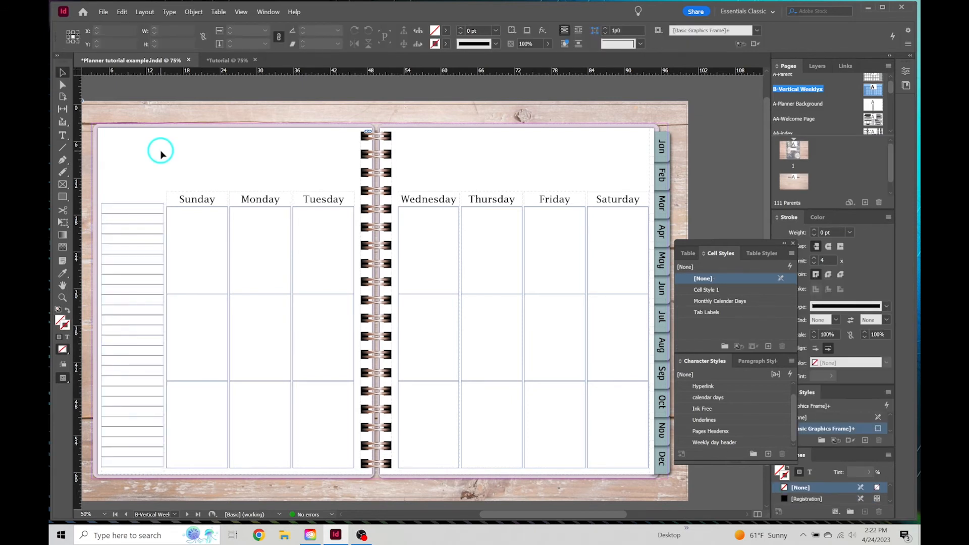
# Step: Copy the "January 2023" heading frame from the A-Parent spread
pyautogui.scroll(2, 884, 105)
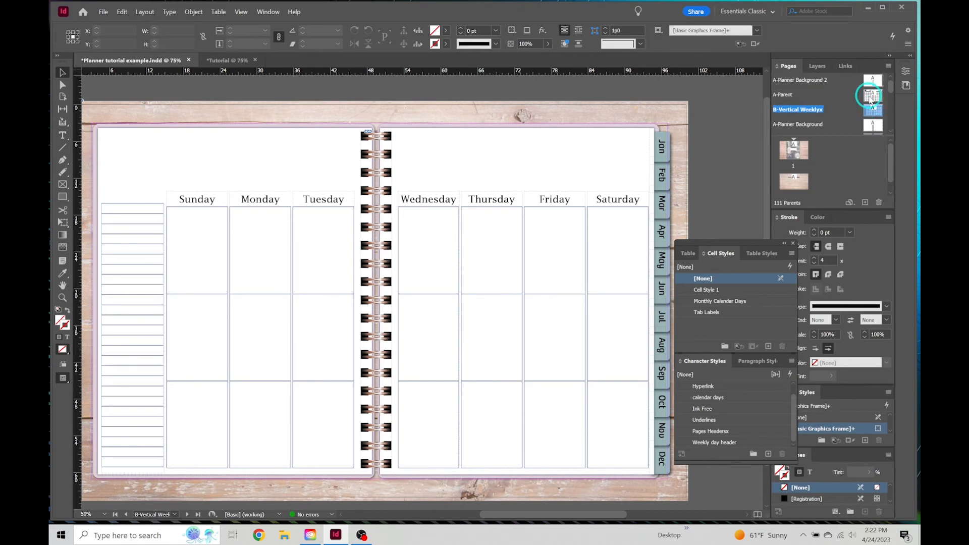
pyautogui.doubleClick(870, 98)
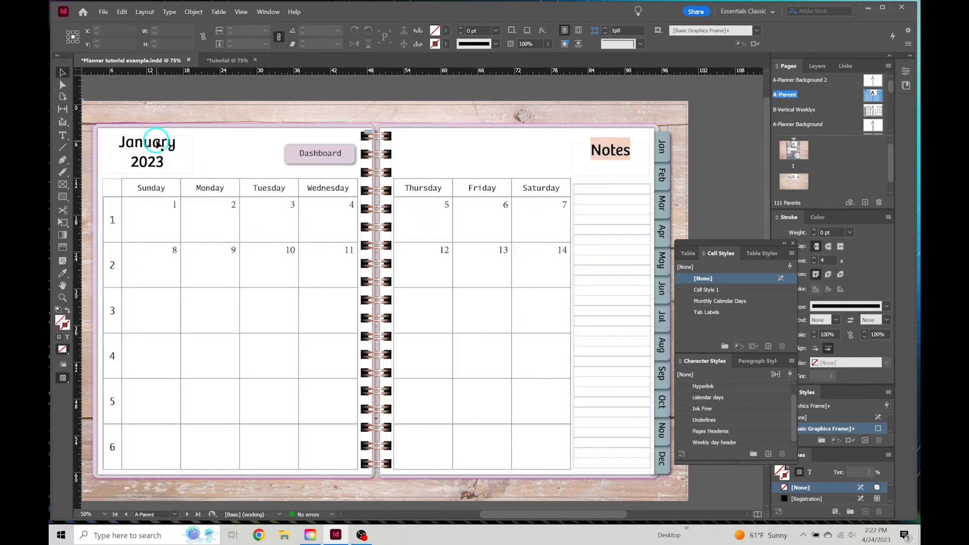
pyautogui.click(158, 145)
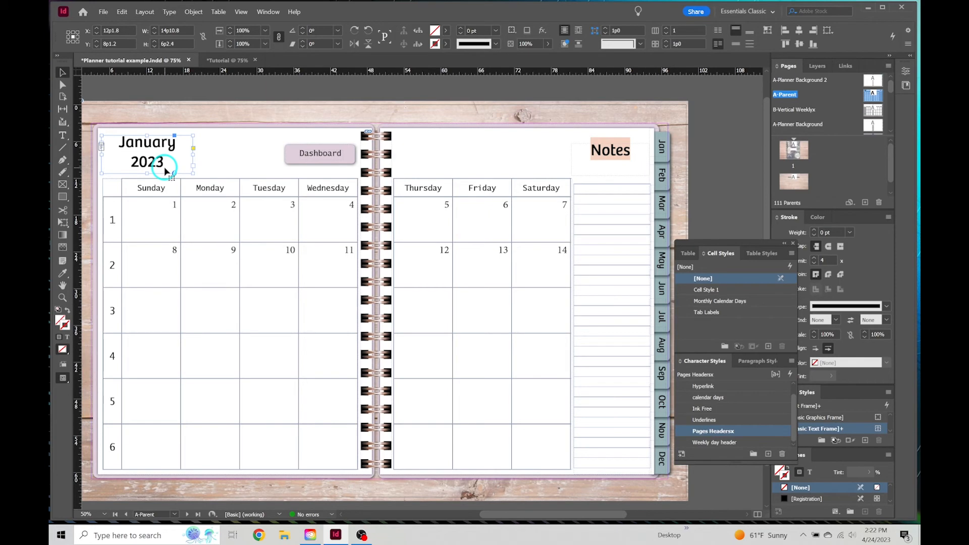
pyautogui.click(122, 12)
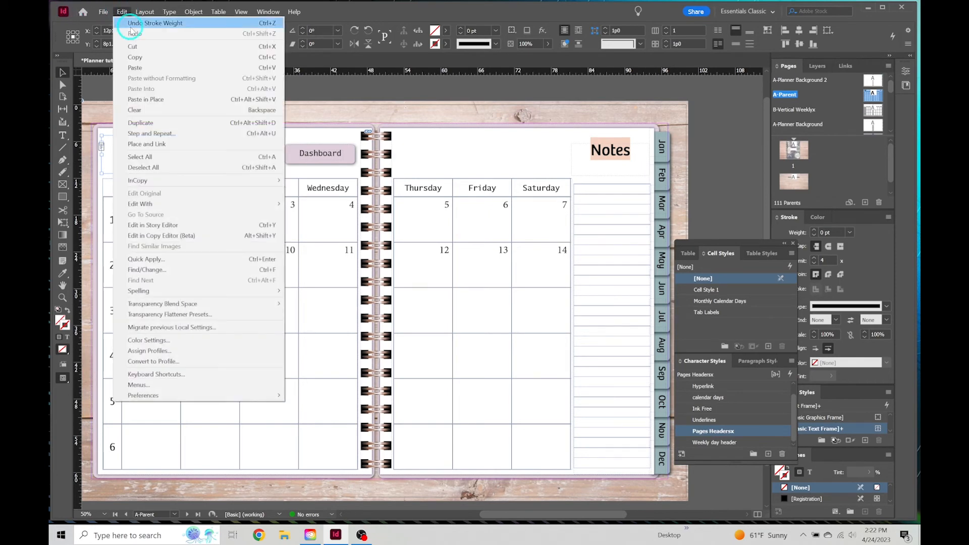
pyautogui.click(142, 57)
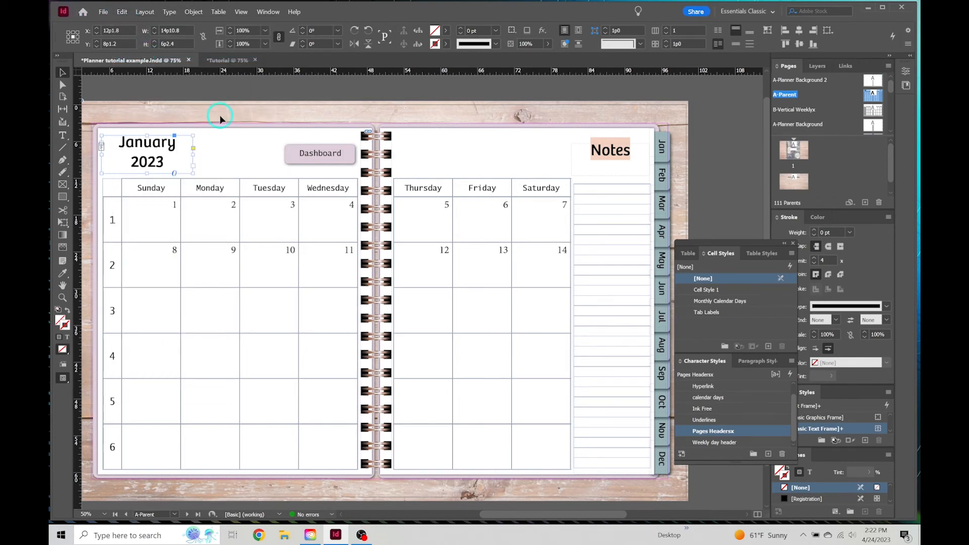
# Step: Paste the copied "January 2023" heading in place on the B-Vertical Weekly spread
pyautogui.click(869, 110)
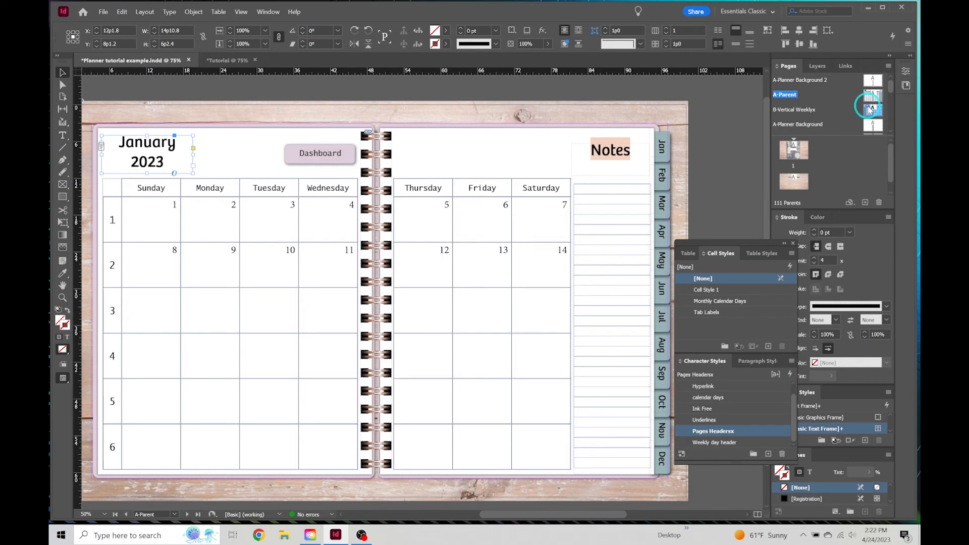
pyautogui.doubleClick(872, 126)
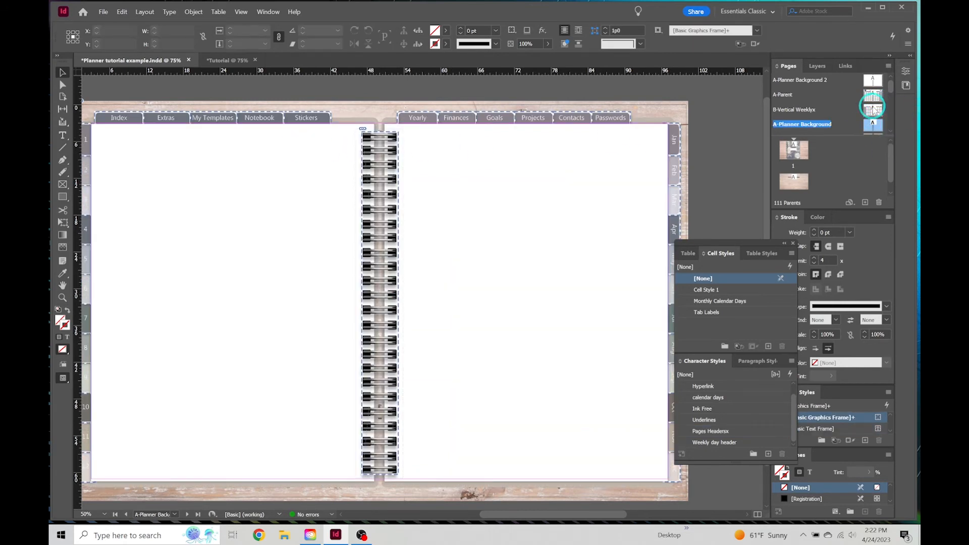
pyautogui.doubleClick(870, 111)
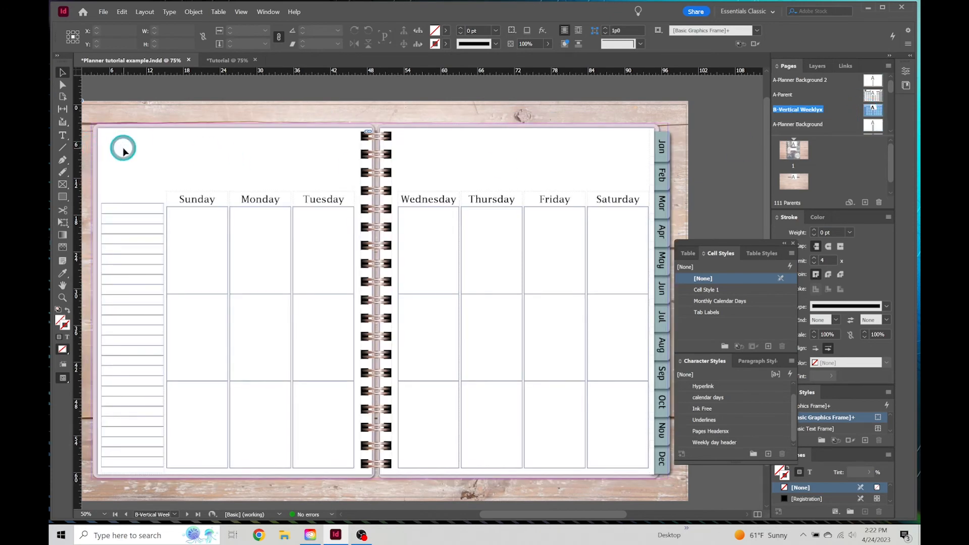
pyautogui.click(124, 15)
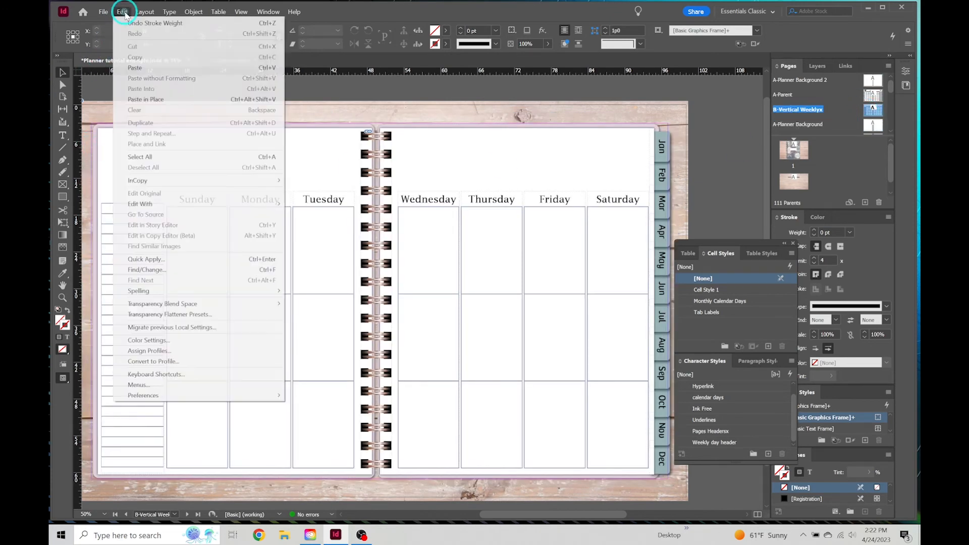
pyautogui.click(170, 104)
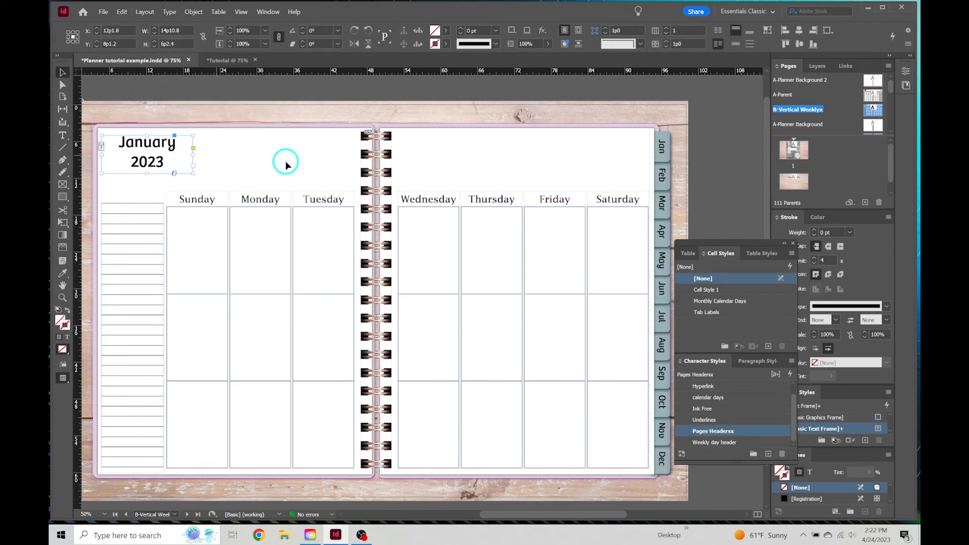
pyautogui.click(214, 146)
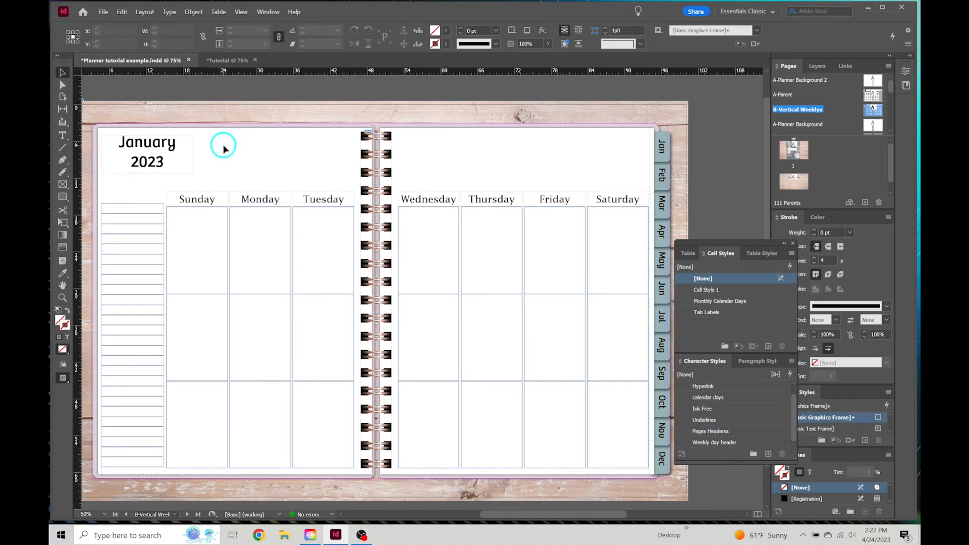
# Step: Move the "January 2023" heading slightly left and down on the weekly spread and deselect it
pyautogui.moveTo(170, 144); pyautogui.dragTo(145, 147)
pyautogui.click(157, 188)
pyautogui.click(244, 151)
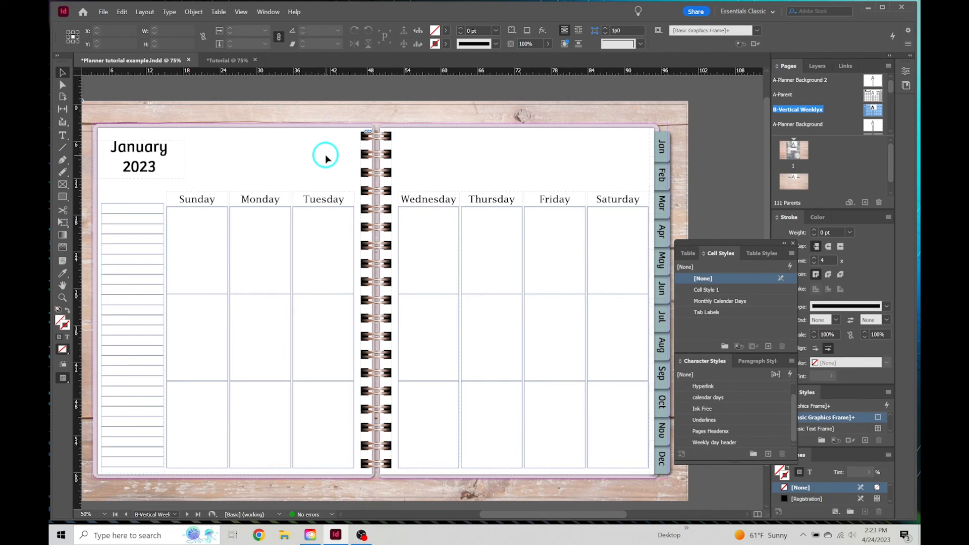
# Step: Create a table with 3 body rows and 1 column, about 21p10.8 wide by 7p3.6 high, above the Monday and Tuesday headings
pyautogui.scroll(1, 199, 143)
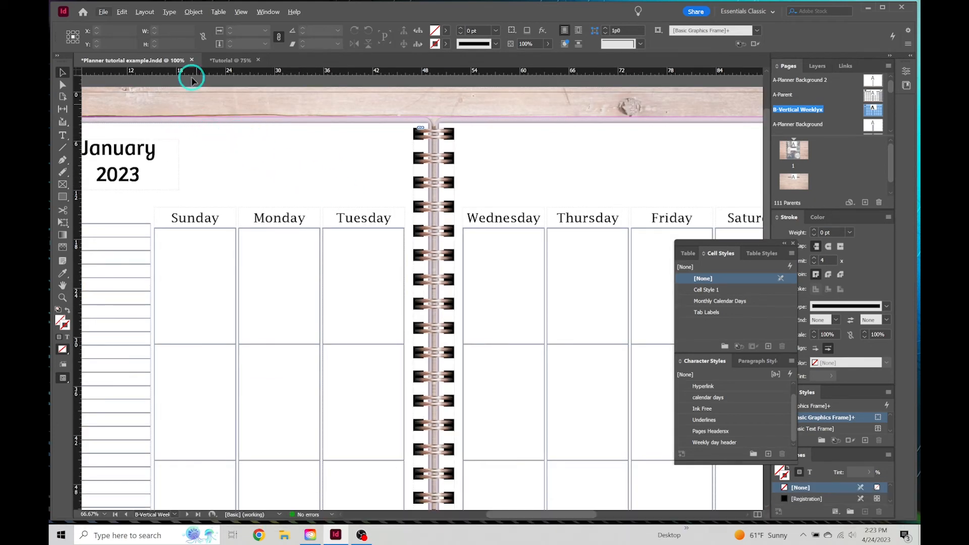
pyautogui.click(218, 11)
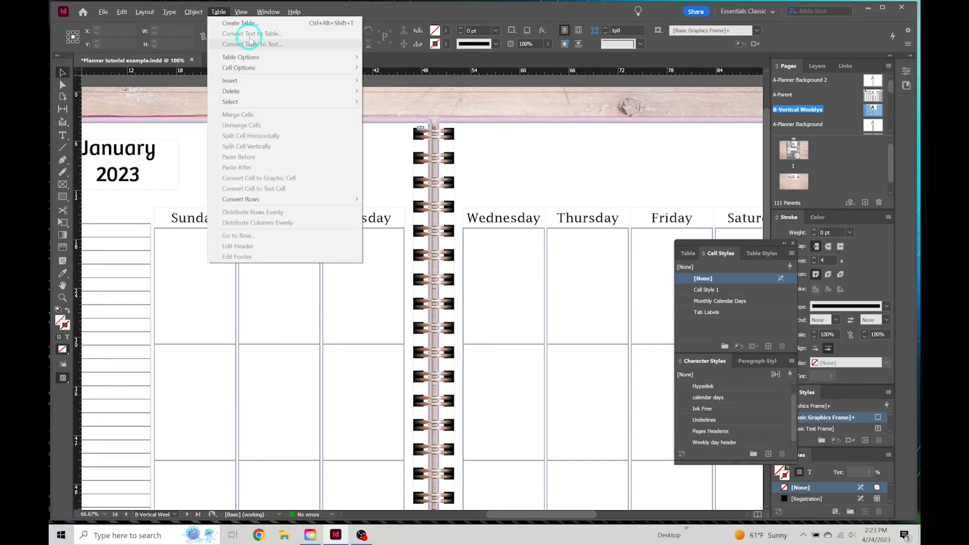
pyautogui.click(249, 23)
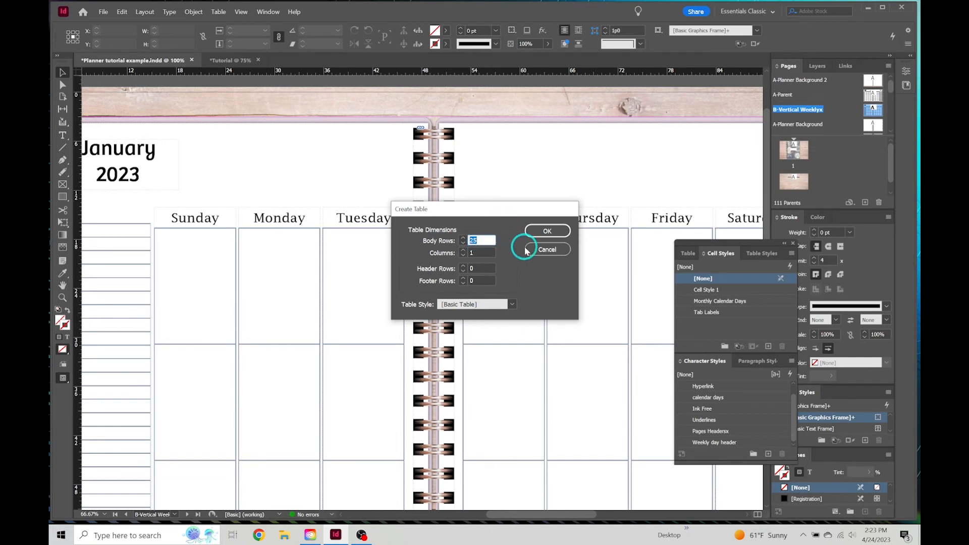
pyautogui.write('3')
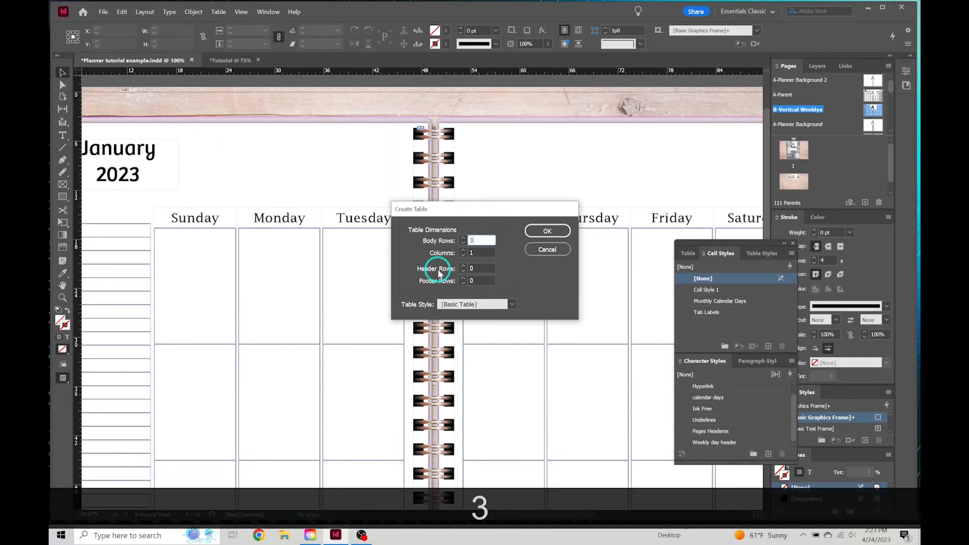
pyautogui.click(545, 232)
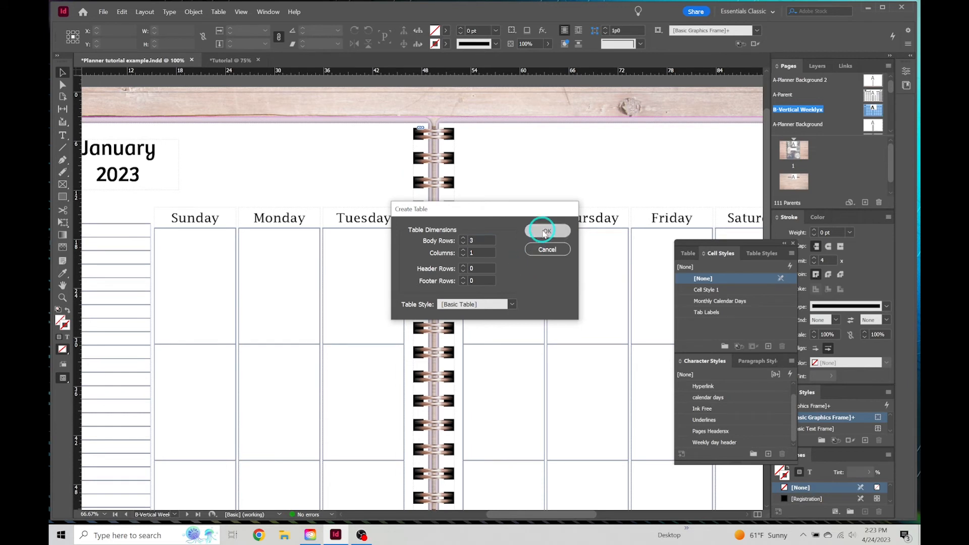
pyautogui.moveTo(220, 141); pyautogui.dragTo(400, 200)
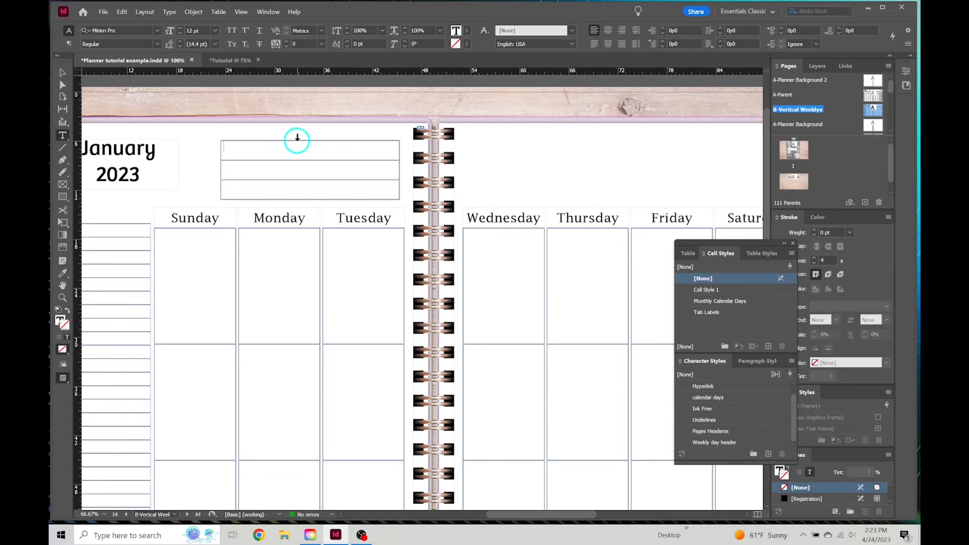
# Step: Shrink the three-row table's rows evenly to about 2p0 each and shift its frame slightly downward
pyautogui.click(305, 139)
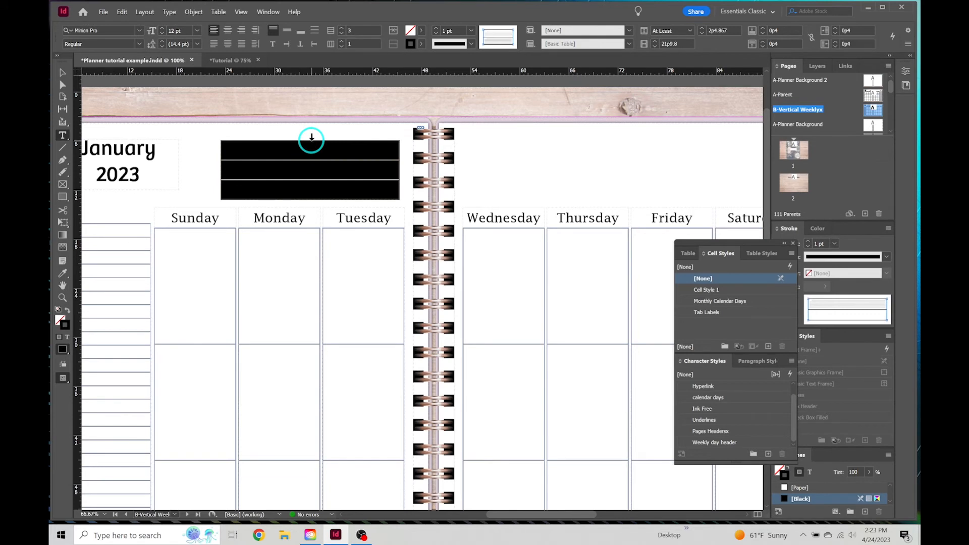
pyautogui.click(308, 144)
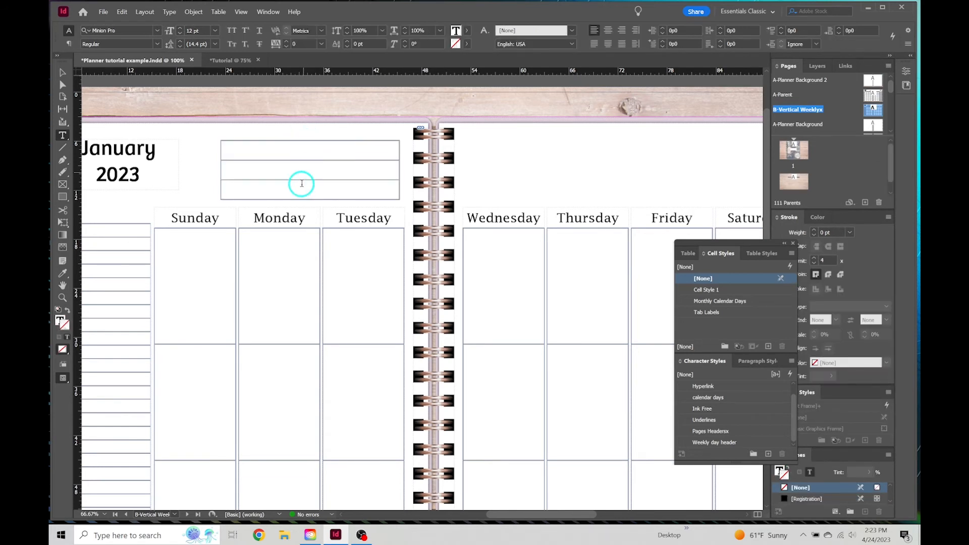
pyautogui.moveTo(305, 199); pyautogui.dragTo(306, 190)
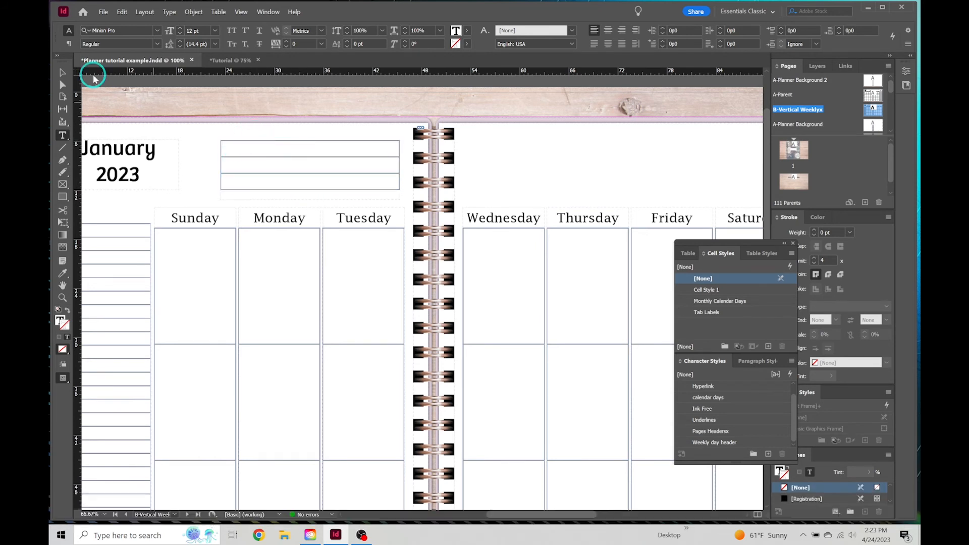
pyautogui.click(62, 73)
pyautogui.click(318, 156)
pyautogui.moveTo(307, 160); pyautogui.dragTo(309, 165)
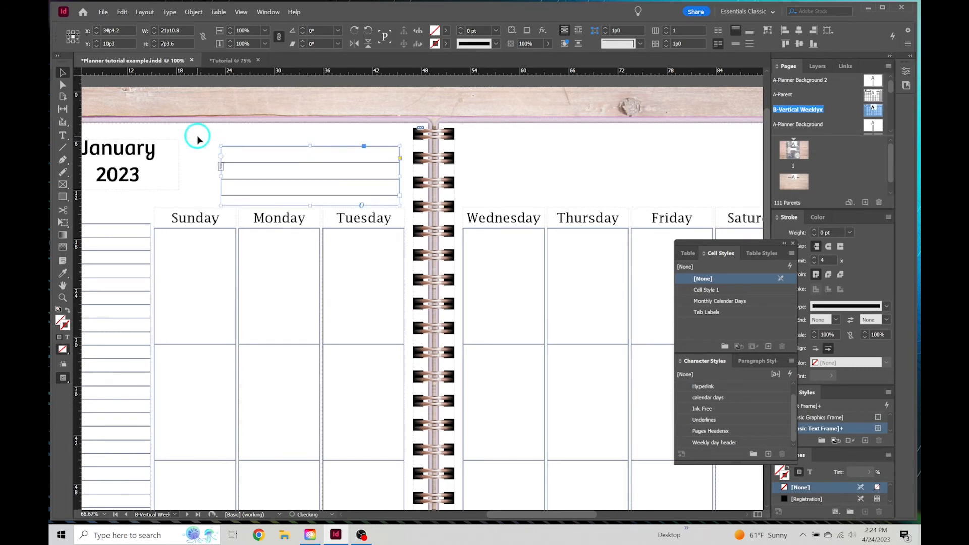
# Step: Set the stroke weight of the three-row table's left and right borders to 0 pt and check the lines in Preview mode
pyautogui.click(251, 152)
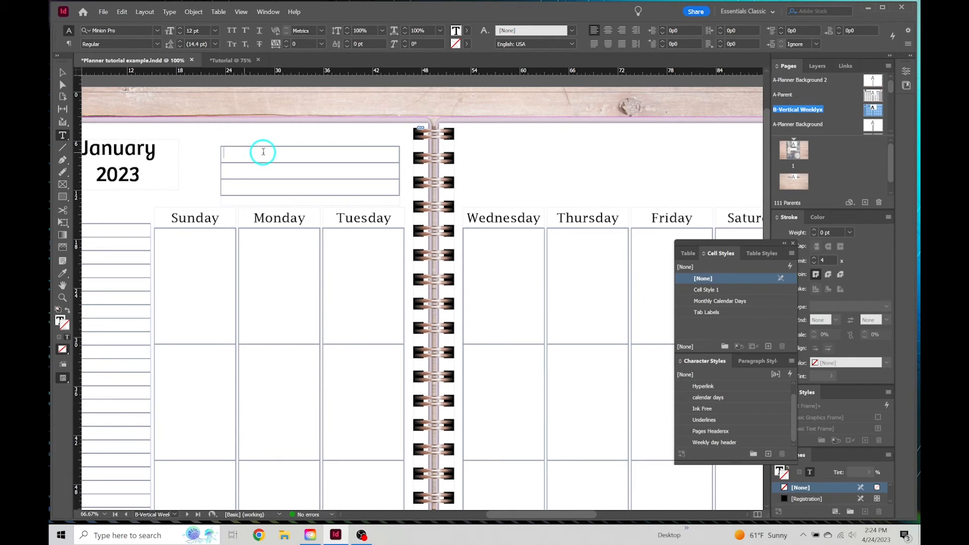
pyautogui.moveTo(249, 152); pyautogui.dragTo(370, 194)
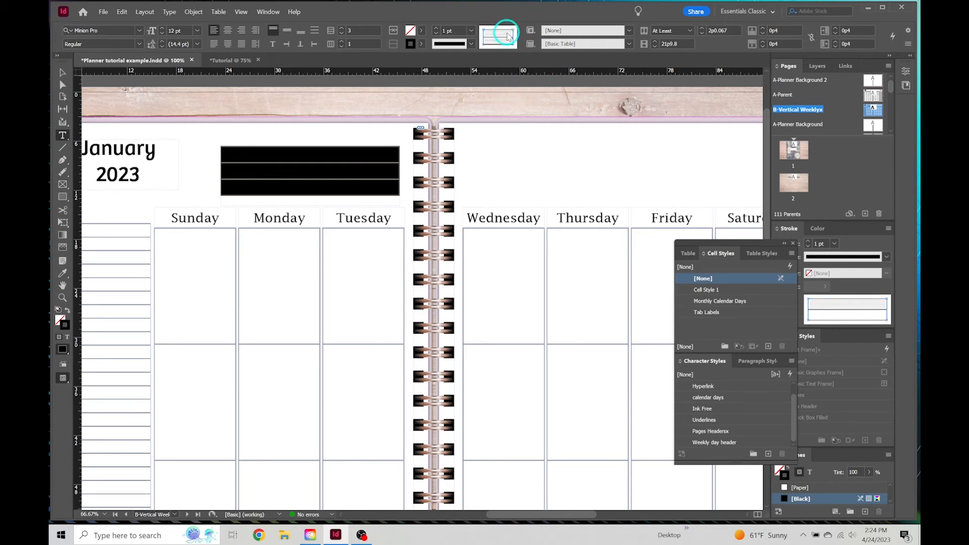
pyautogui.click(471, 30)
pyautogui.click(452, 42)
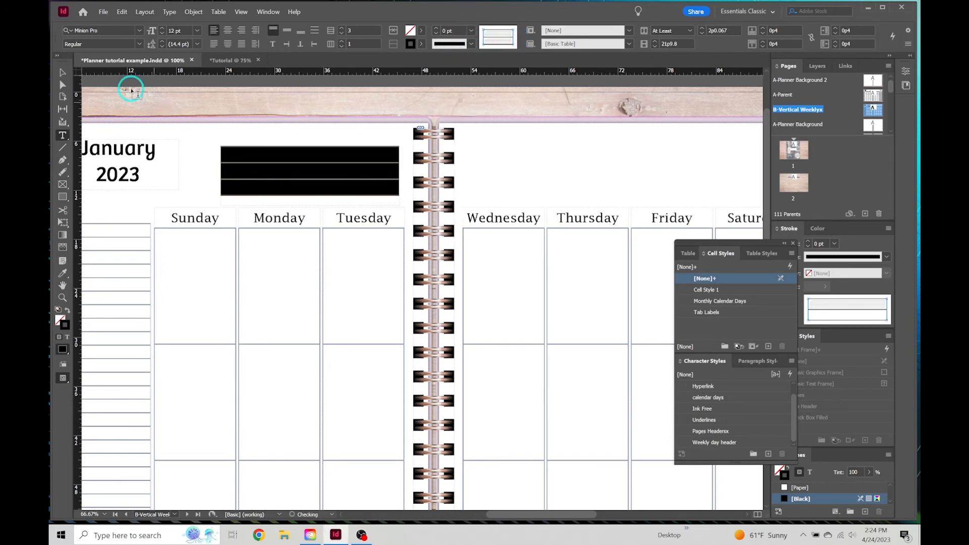
pyautogui.click(64, 73)
pyautogui.click(259, 126)
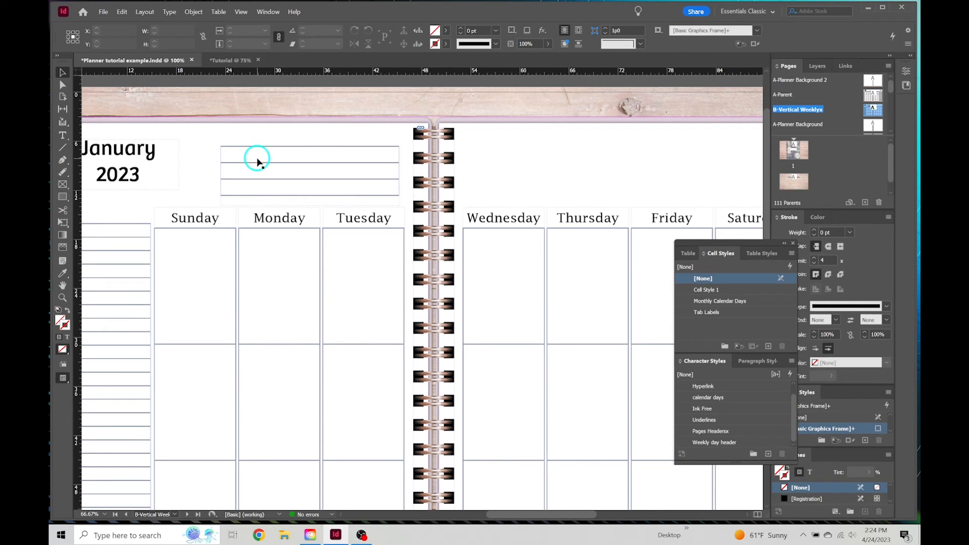
pyautogui.press('w')
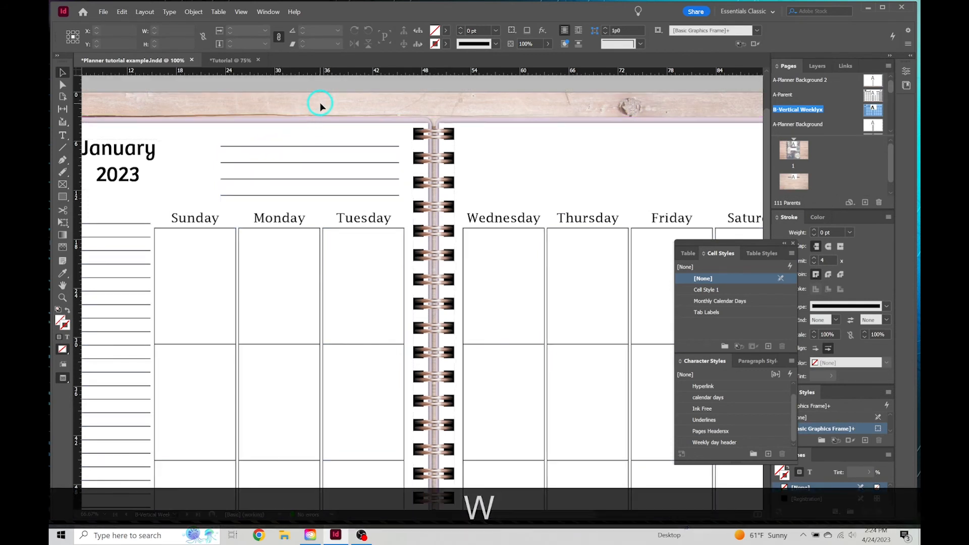
pyautogui.press('w')
pyautogui.press('w')
pyautogui.press('w')
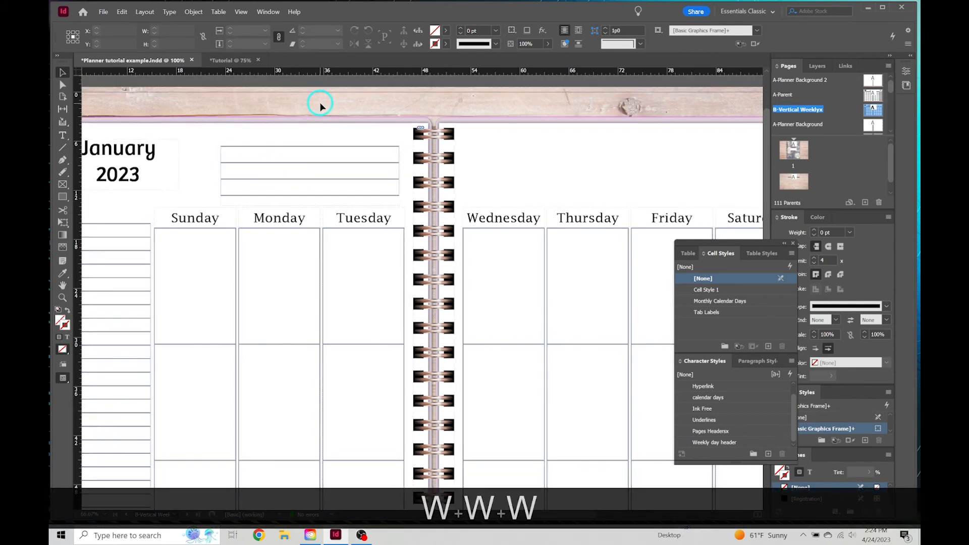
# Step: Add a centre-aligned text frame reading "Priorities", about 21p10.8 wide by 2p3.6 high, directly above the three-row table
pyautogui.click(62, 135)
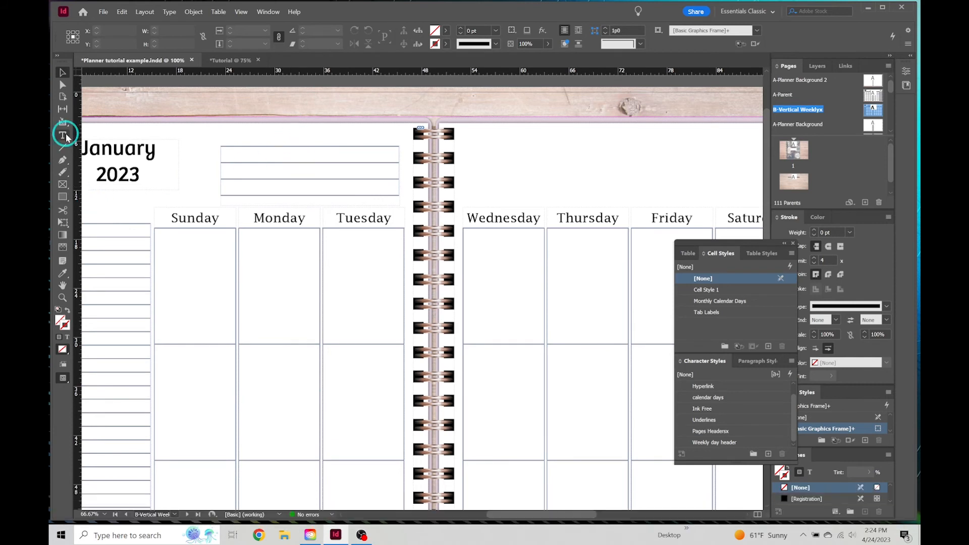
pyautogui.moveTo(221, 130); pyautogui.dragTo(398, 147)
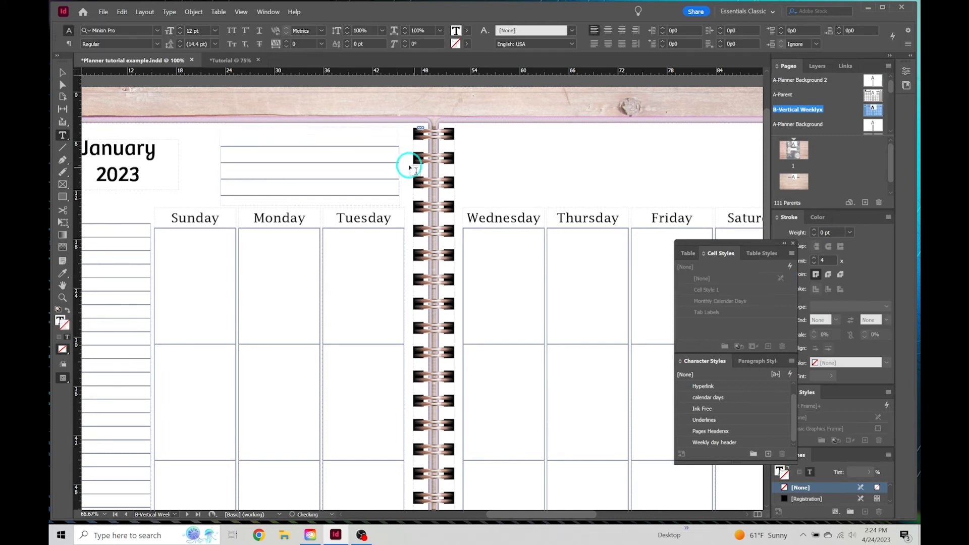
pyautogui.click(609, 31)
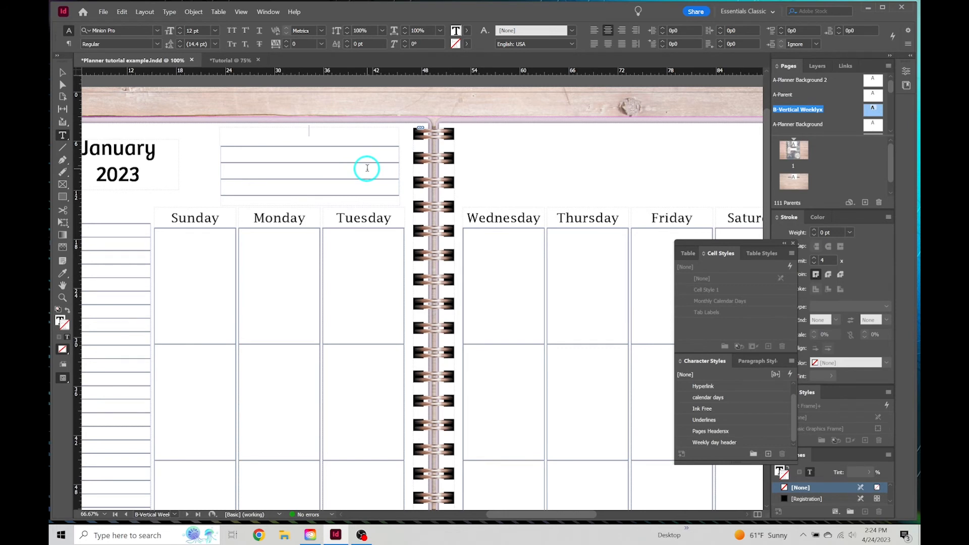
pyautogui.write('Priori')
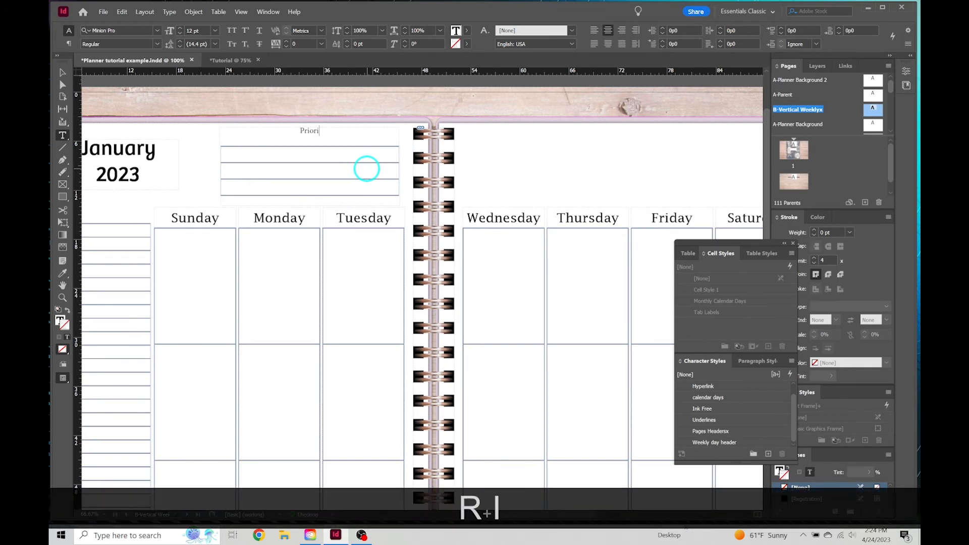
pyautogui.write('ties')
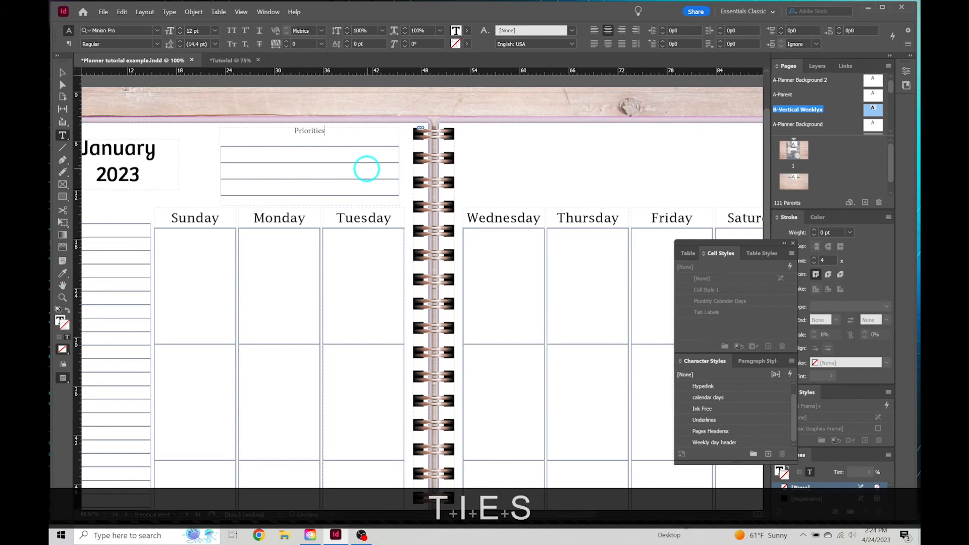
# Step: Set the vertical justification of the "Priorities" text frame to Center
pyautogui.click(71, 73)
pyautogui.click(270, 133)
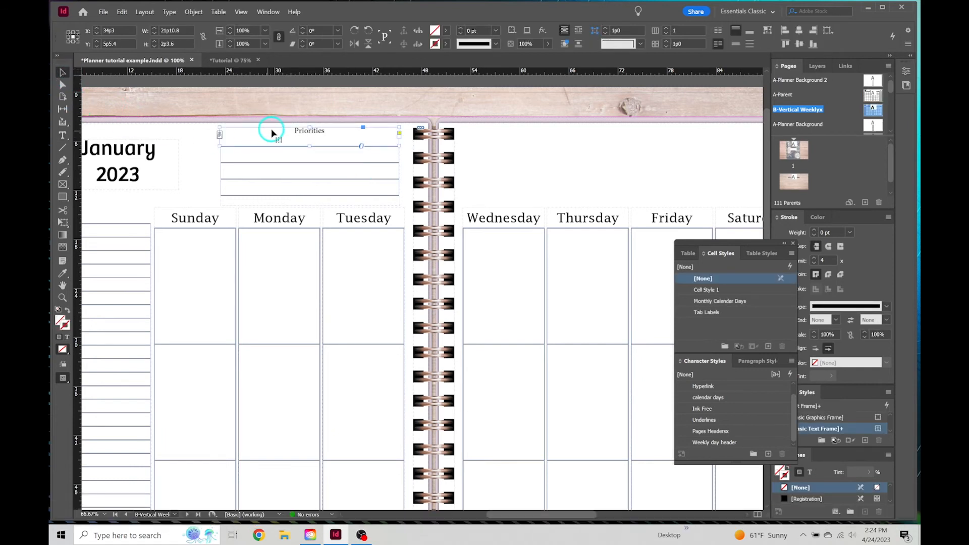
pyautogui.rightClick(351, 139)
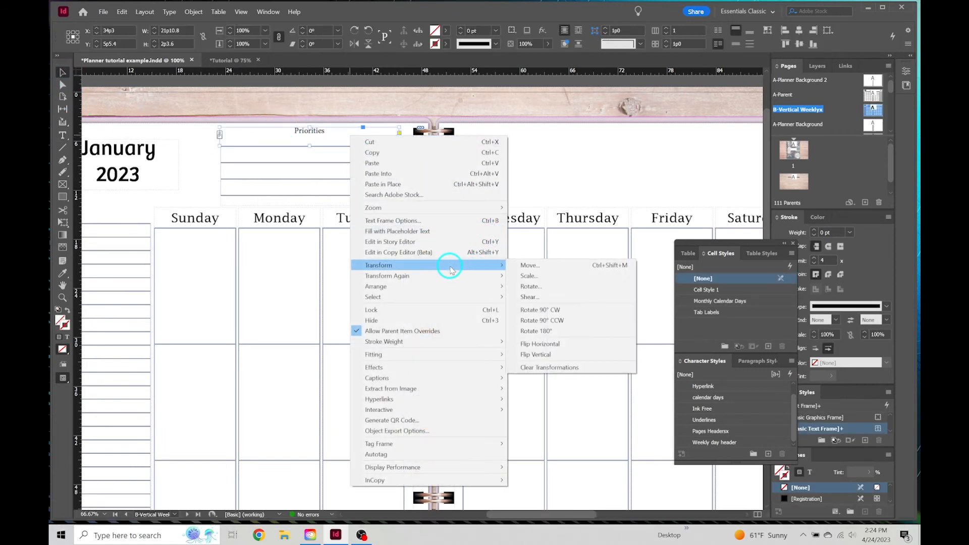
pyautogui.rightClick(257, 137)
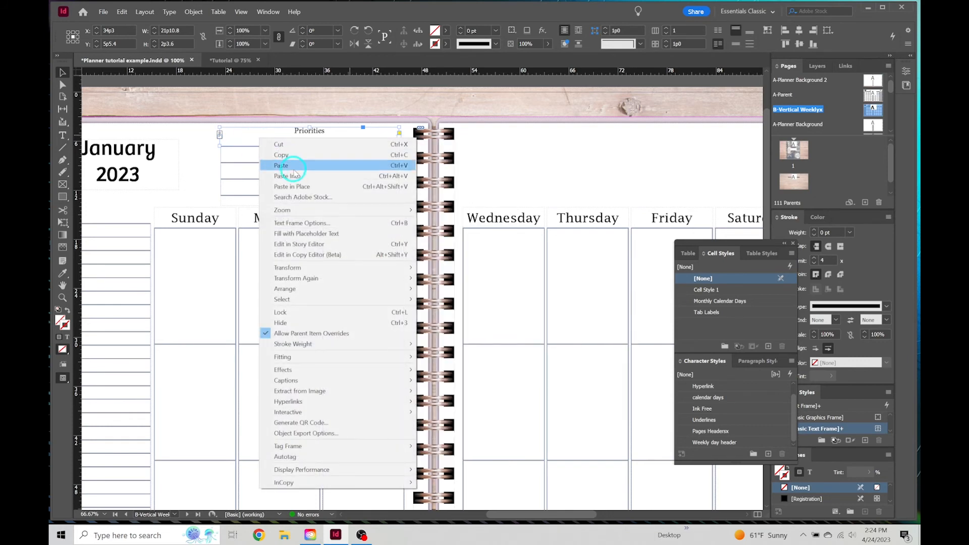
pyautogui.click(318, 224)
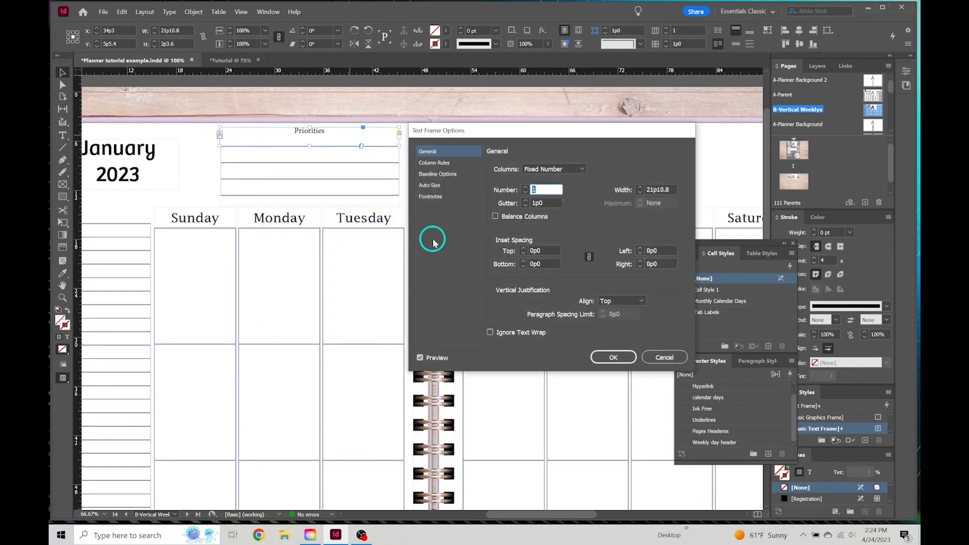
pyautogui.click(618, 298)
pyautogui.click(624, 318)
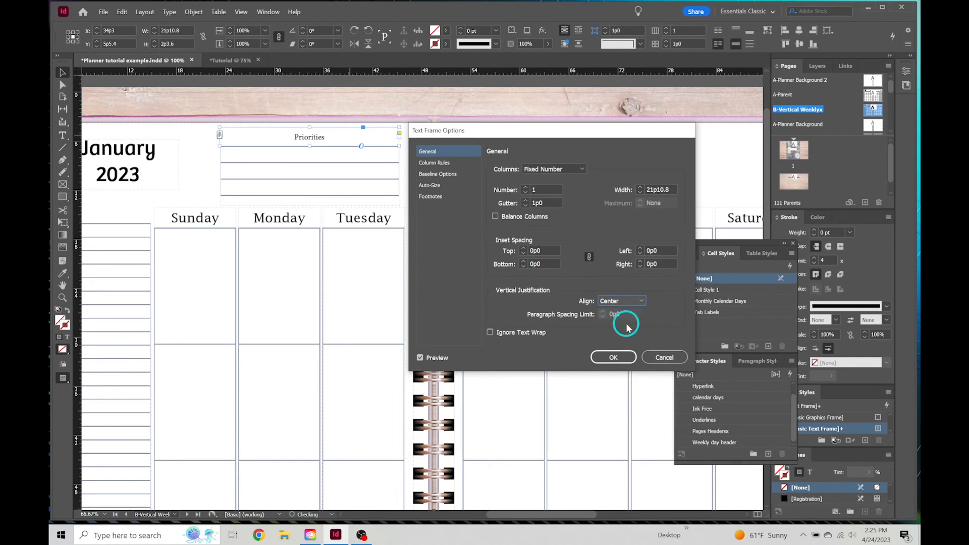
pyautogui.click(622, 357)
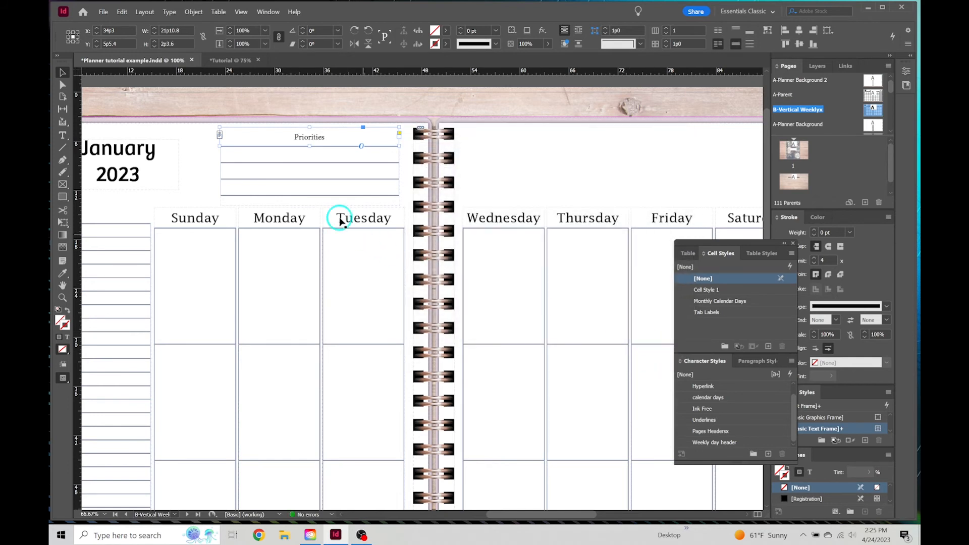
# Step: Apply the "Weekly day header" character style to the "Priorities" title and deselect it
pyautogui.doubleClick(318, 135)
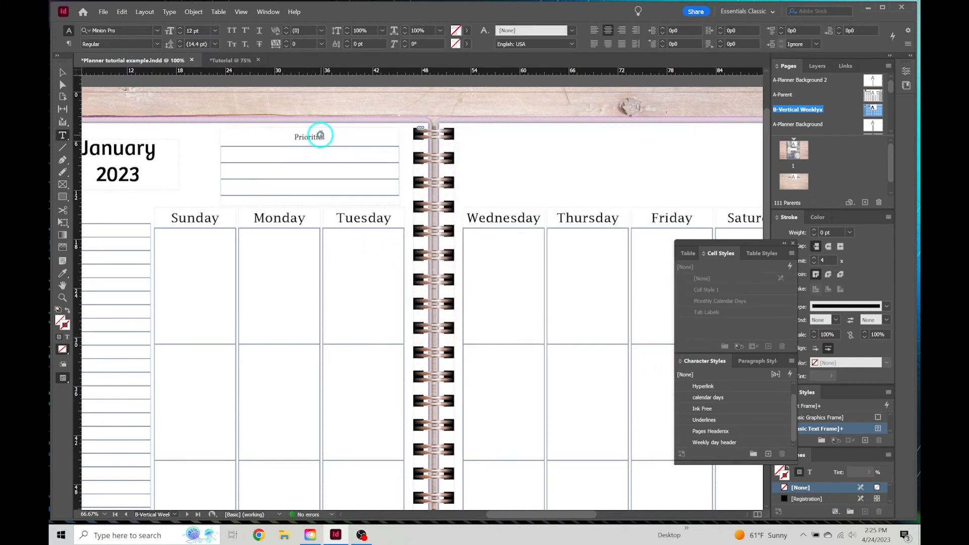
pyautogui.moveTo(331, 137); pyautogui.dragTo(280, 133)
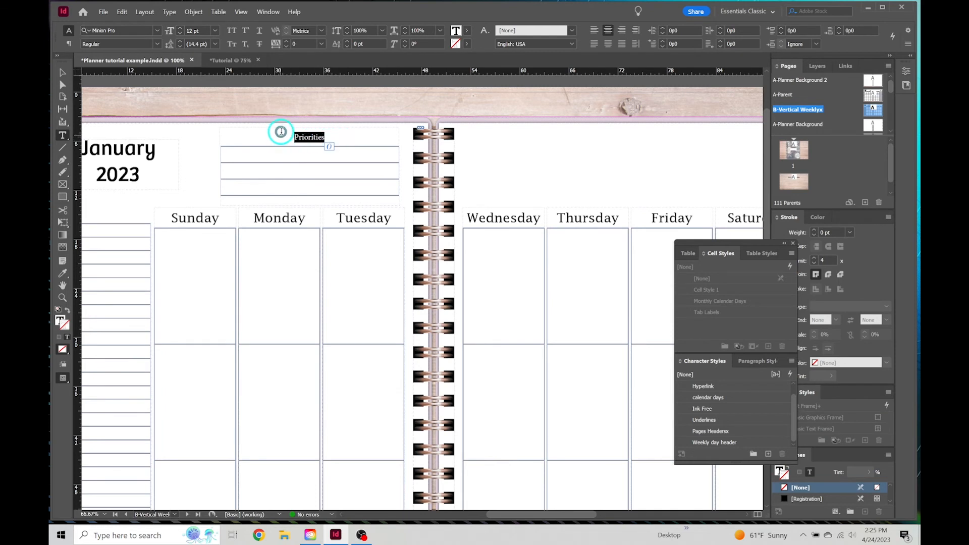
pyautogui.click(179, 28)
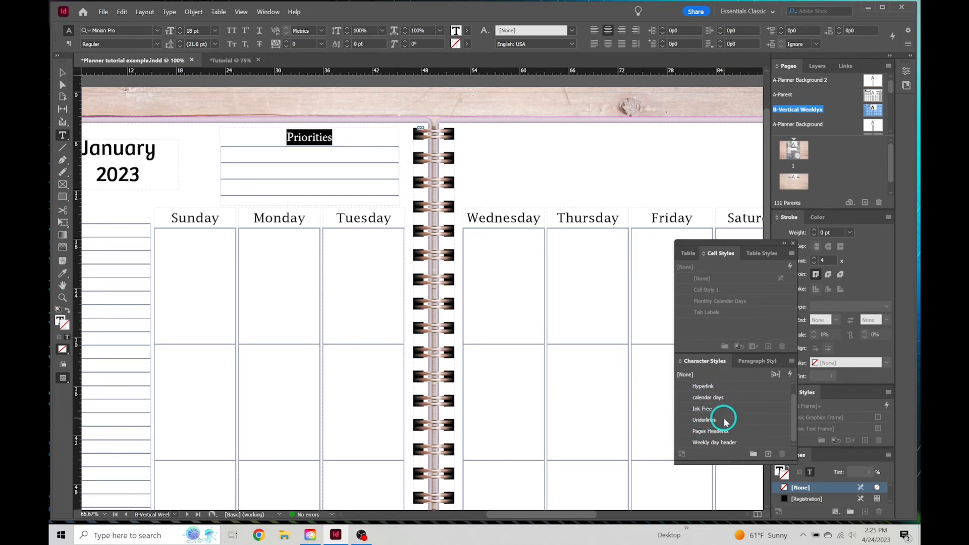
pyautogui.click(722, 442)
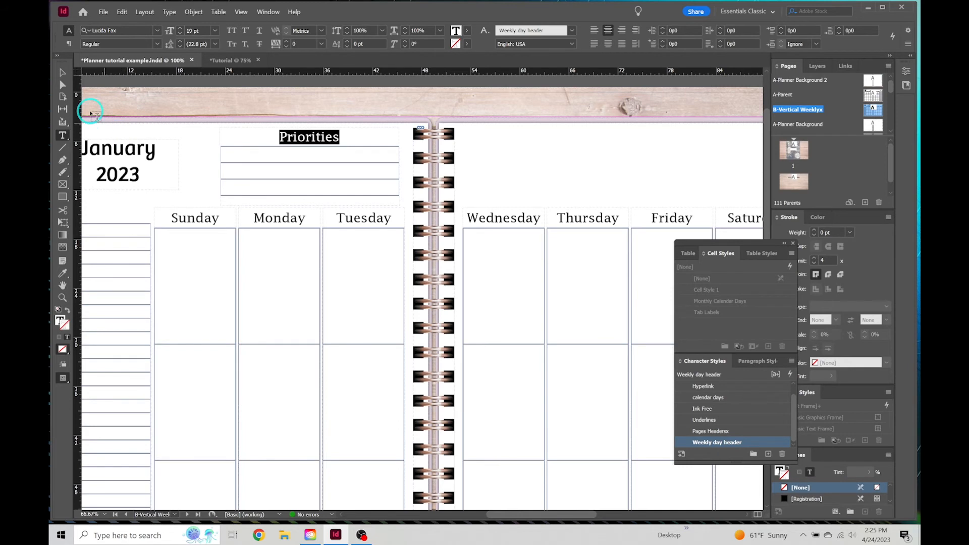
pyautogui.click(63, 73)
pyautogui.click(198, 146)
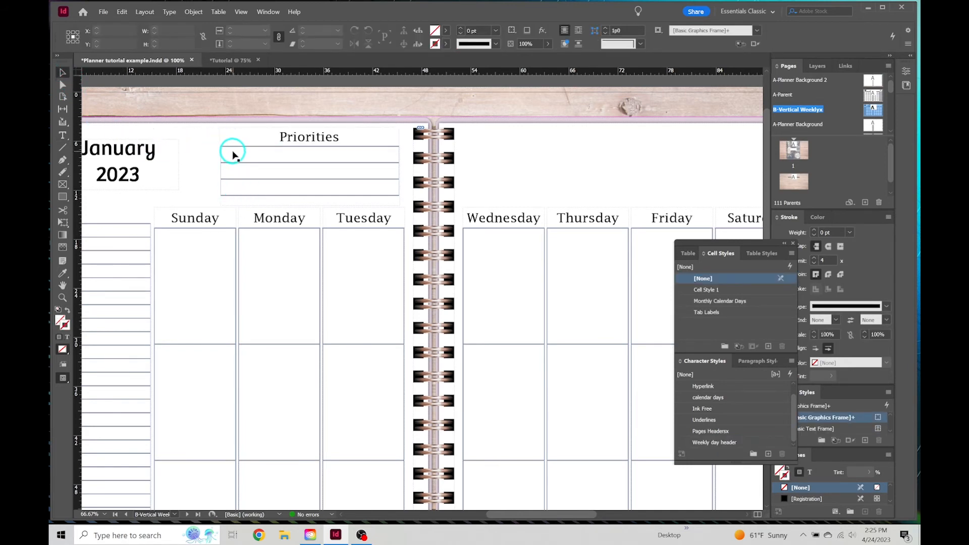
# Step: Draw a circle about 1p6 in diameter with the Ellipse tool at the start of the Priorities table's first row
pyautogui.click(66, 200)
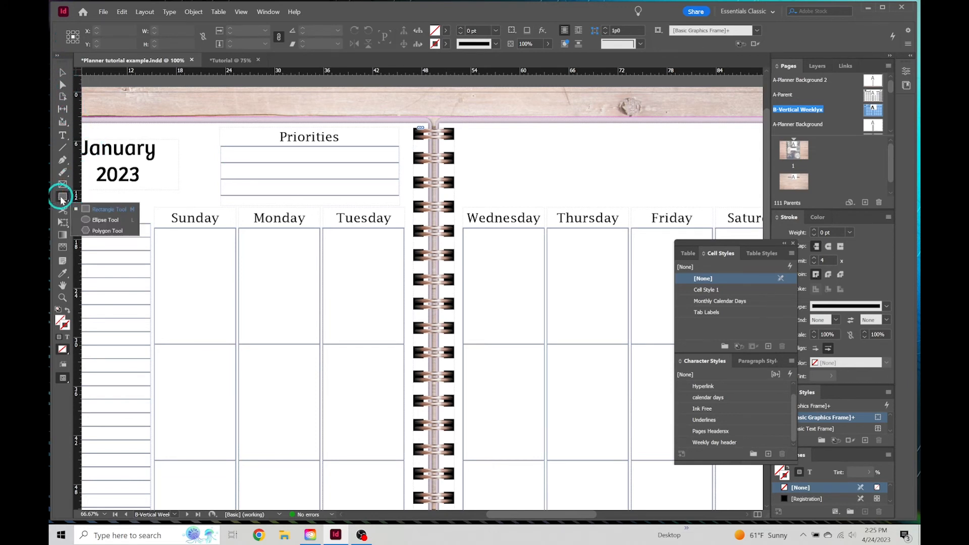
pyautogui.click(60, 200)
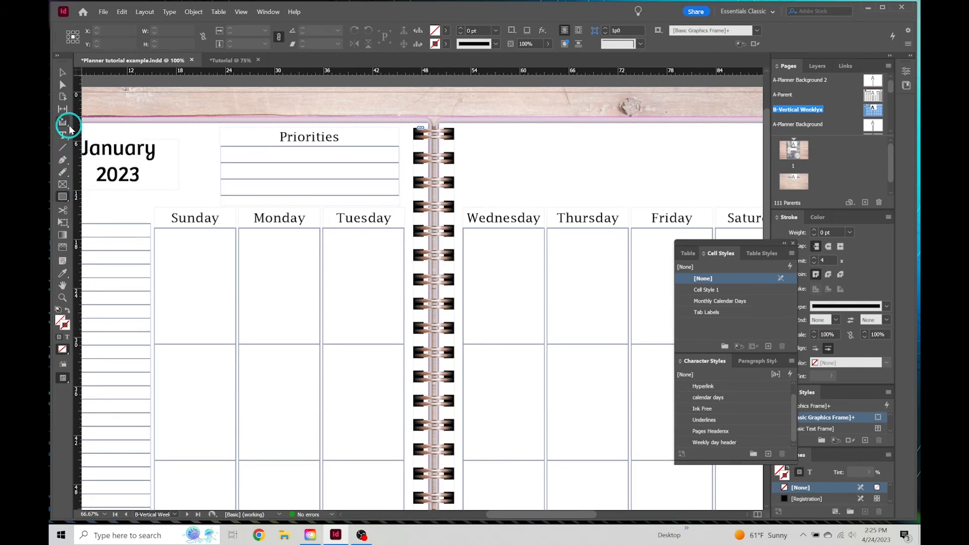
pyautogui.click(64, 199)
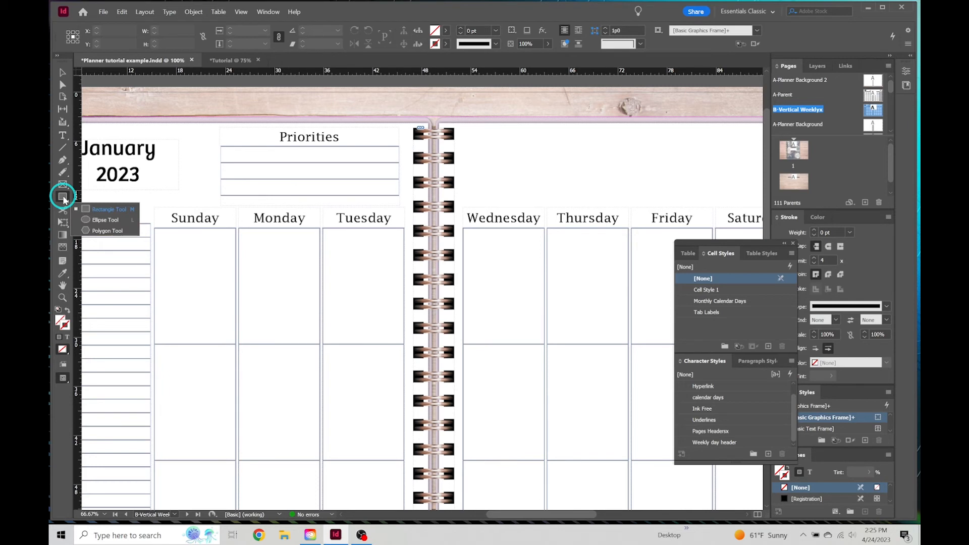
pyautogui.click(103, 221)
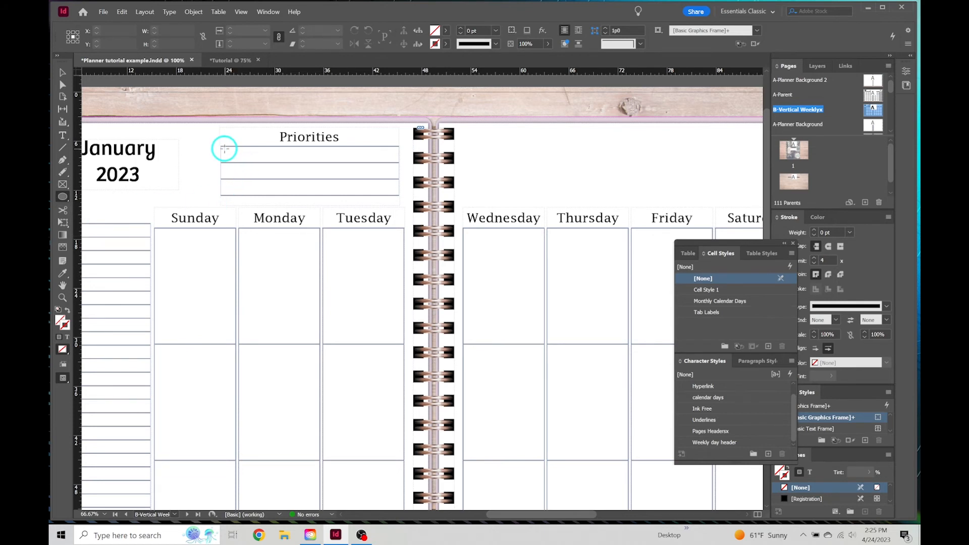
pyautogui.moveTo(224, 148)
pyautogui.mouseDown()
pyautogui.moveTo(262, 174)
pyautogui.moveTo(225, 152)
pyautogui.moveTo(229, 165)
pyautogui.moveTo(251, 156)
pyautogui.moveTo(225, 156)
pyautogui.moveTo(235, 161)
pyautogui.mouseUp()
pyautogui.press('shift')
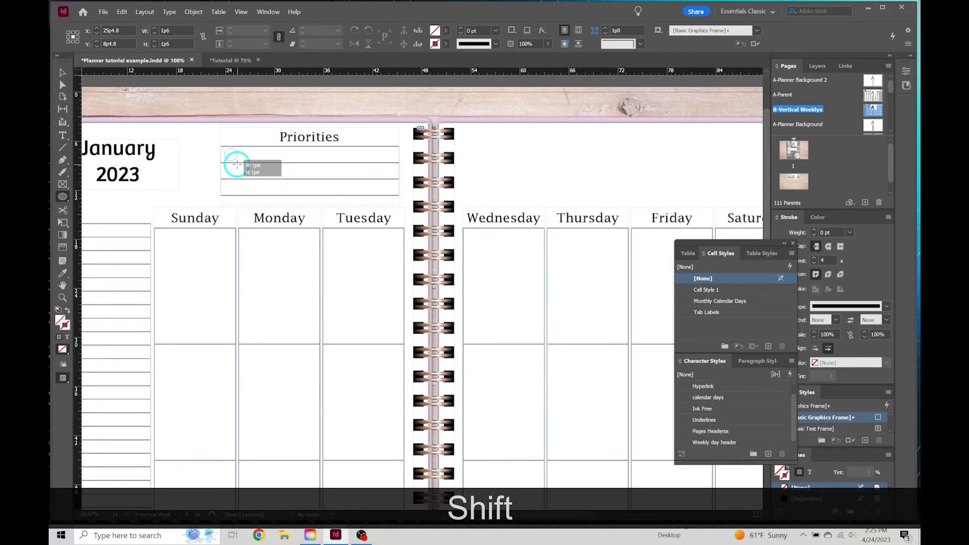
pyautogui.moveTo(237, 165); pyautogui.dragTo(237, 166)
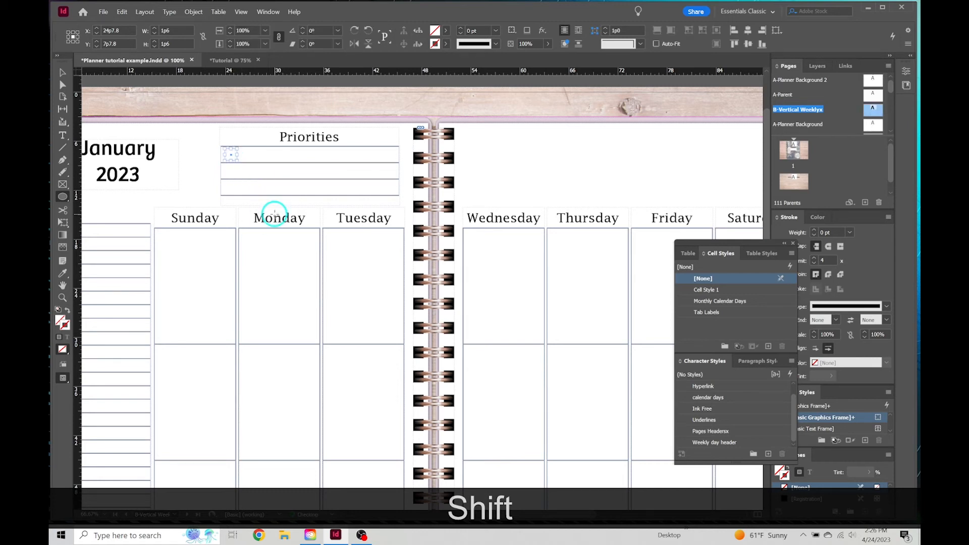
# Step: Give the circle a 1 pt stroke in the c0m0y0k80 swatch, deselect it and check it in Preview mode
pyautogui.click(442, 44)
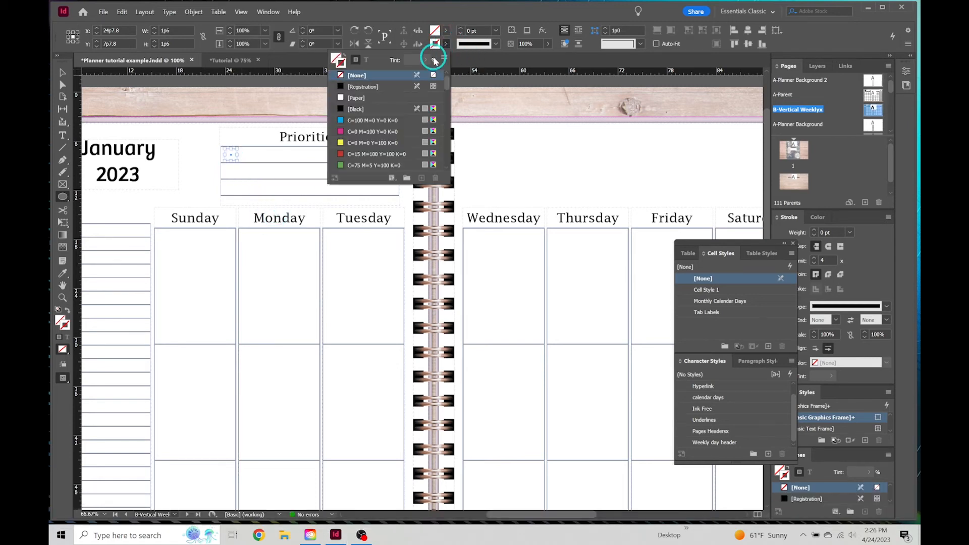
pyautogui.click(355, 110)
pyautogui.click(446, 30)
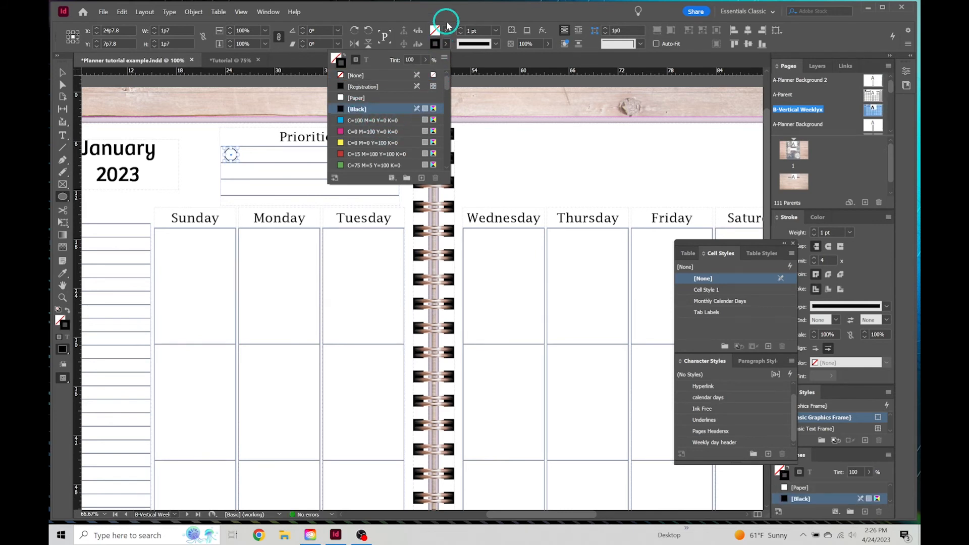
pyautogui.click(446, 18)
pyautogui.click(446, 44)
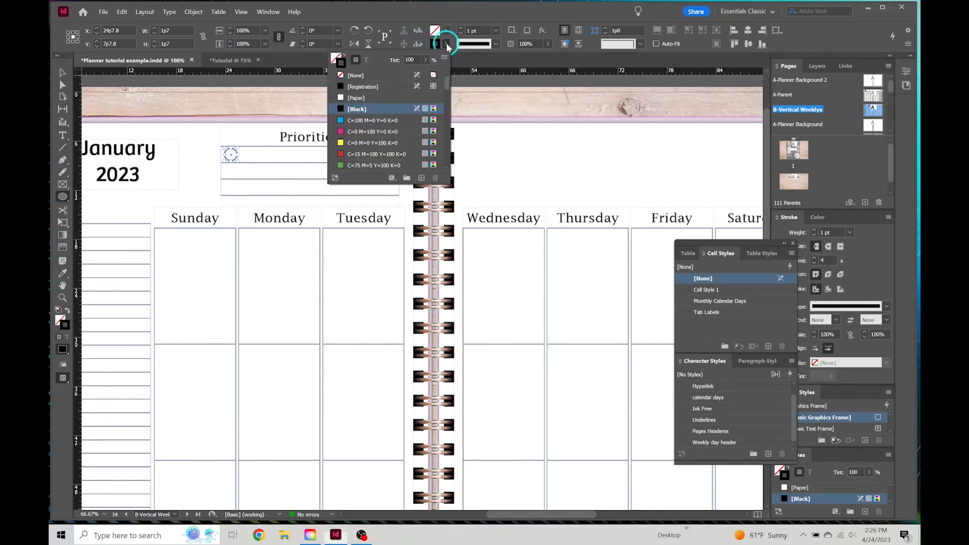
pyautogui.scroll(-1, 379, 149)
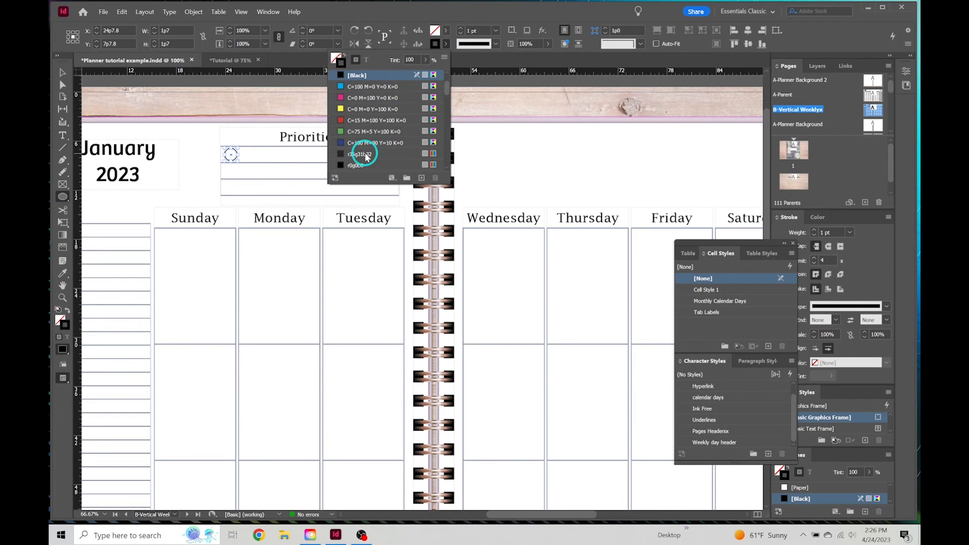
pyautogui.scroll(-1, 354, 162)
pyautogui.click(359, 154)
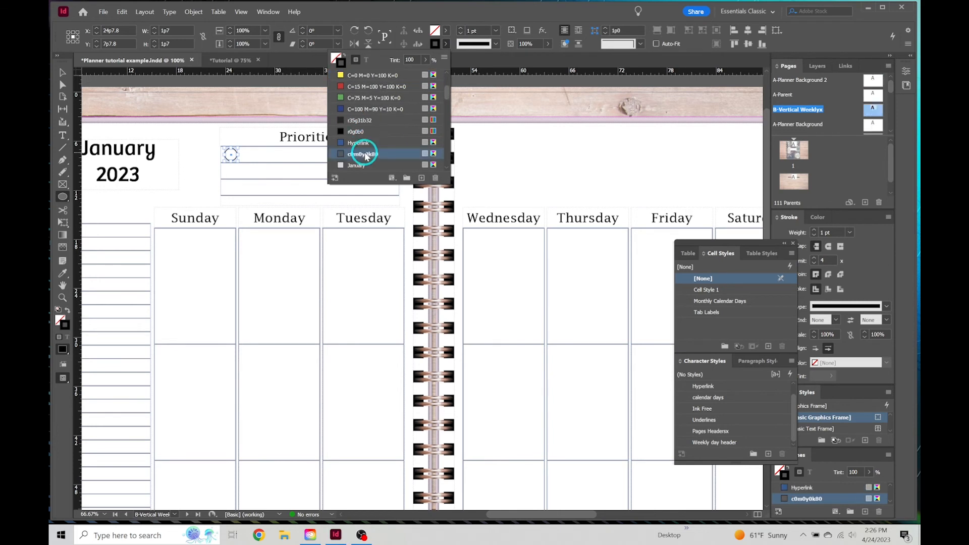
pyautogui.click(417, 12)
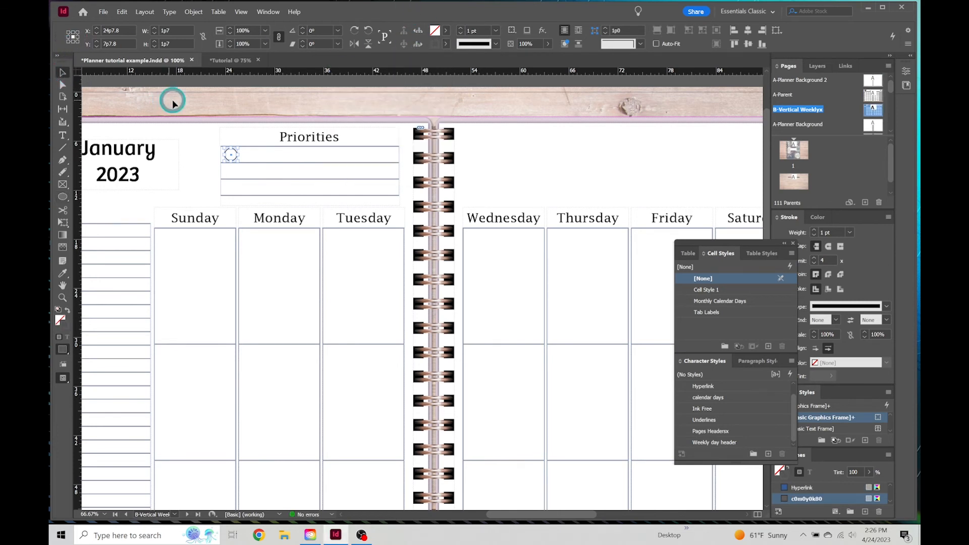
pyautogui.click(257, 201)
pyautogui.press('w')
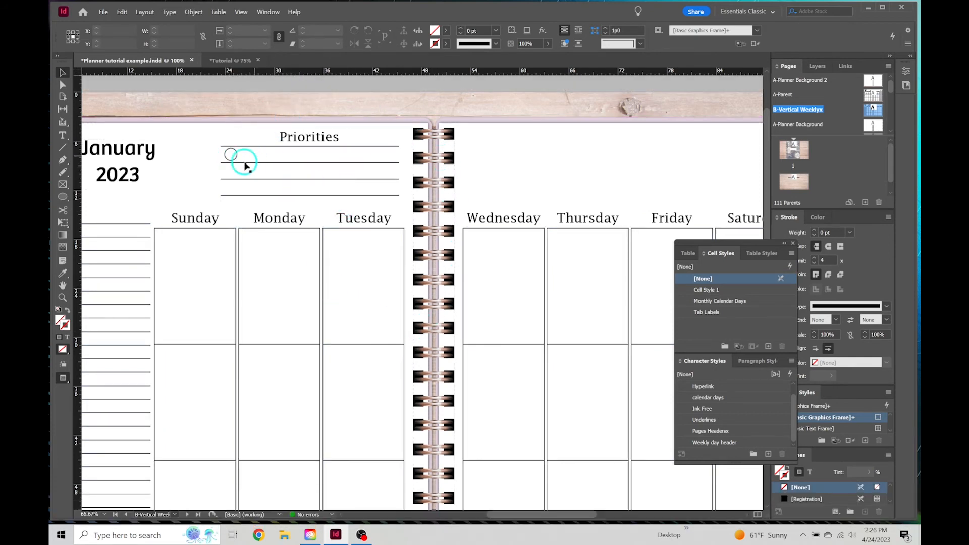
pyautogui.press('w')
pyautogui.press('w')
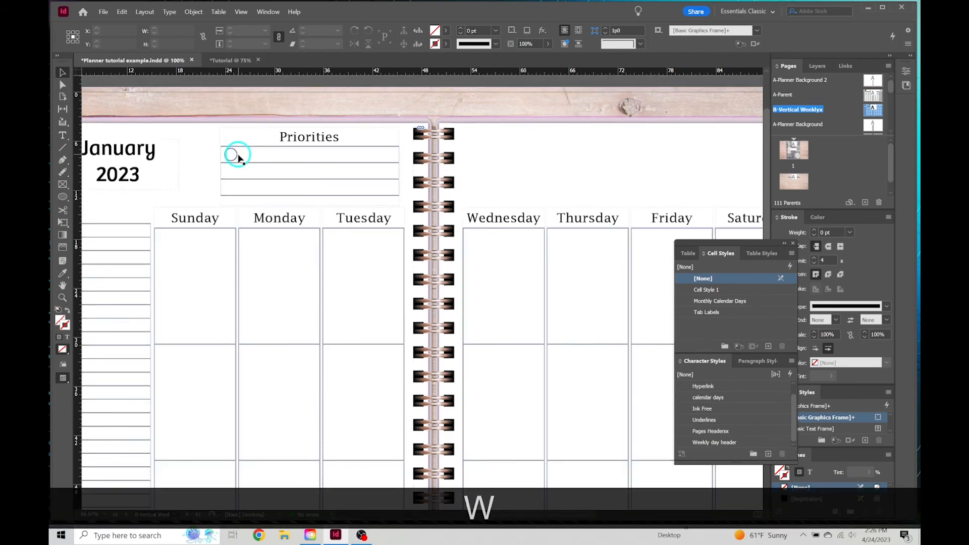
# Step: Duplicate the circle straight down into the second and third rows of the Priorities table and check the result in Preview mode
pyautogui.moveTo(237, 160); pyautogui.dragTo(240, 177)
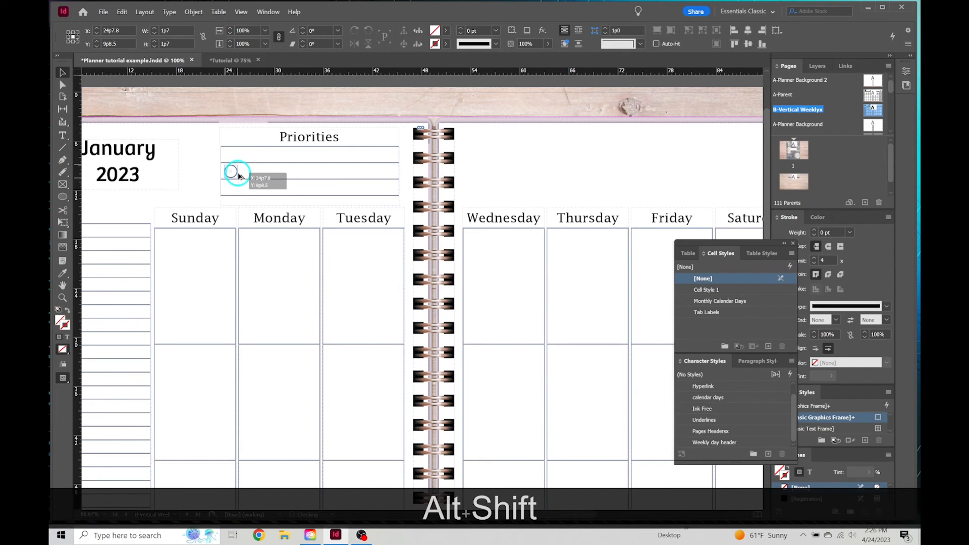
pyautogui.moveTo(239, 174); pyautogui.dragTo(232, 190)
pyautogui.click(256, 103)
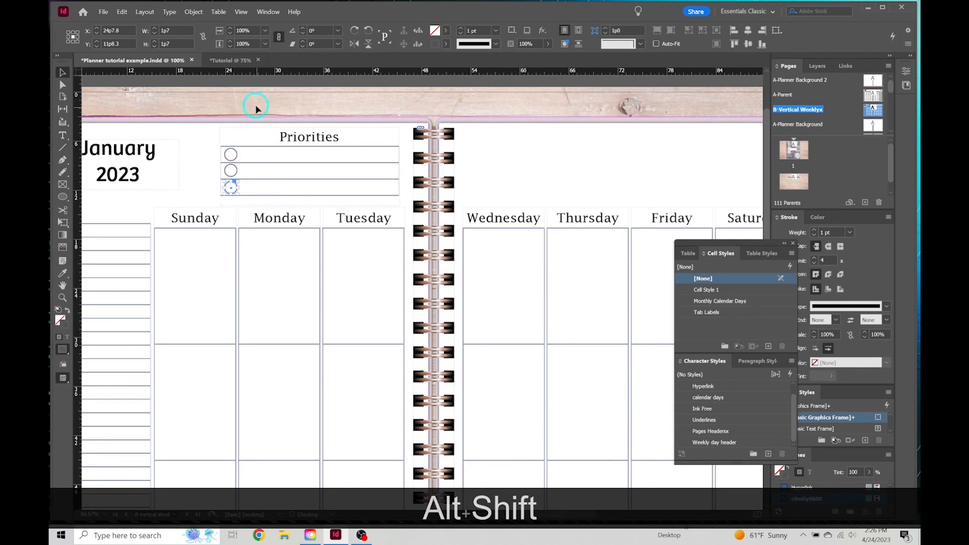
pyautogui.press('w')
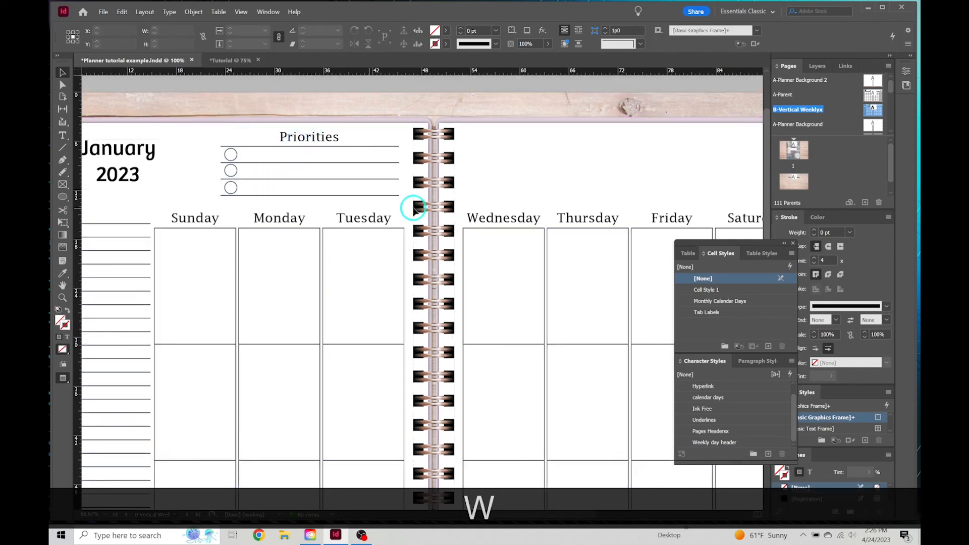
# Step: Remove the top border line of the Priorities table while keeping its other row lines, and check the result in Preview mode
pyautogui.keyDown('alt'); pyautogui.scroll(-1, 424, 120); pyautogui.keyUp('alt')
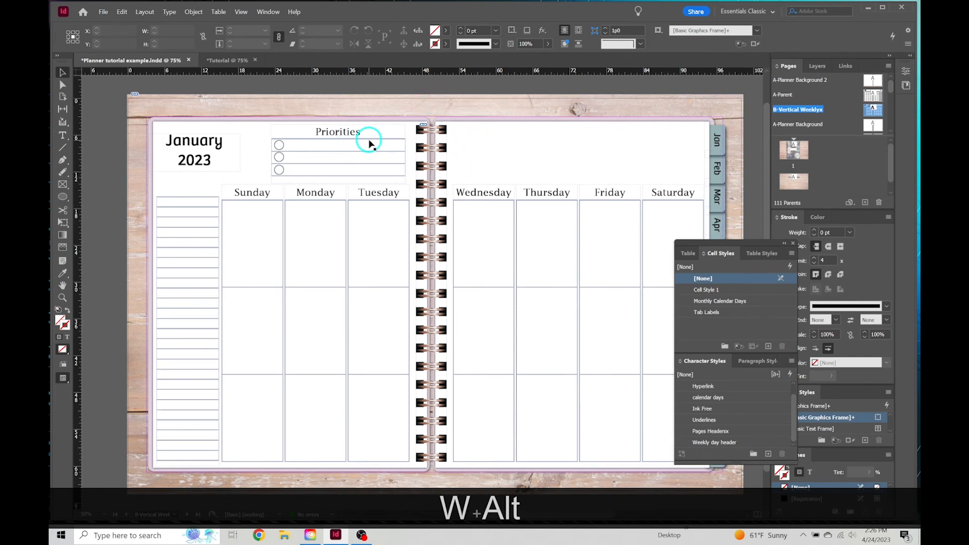
pyautogui.click(313, 147)
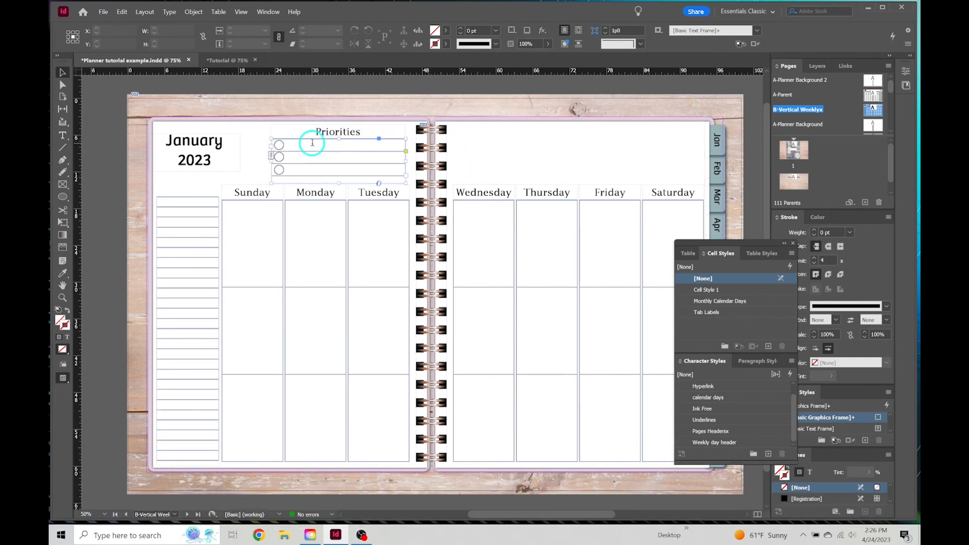
pyautogui.doubleClick(312, 147)
pyautogui.moveTo(291, 144); pyautogui.dragTo(387, 171)
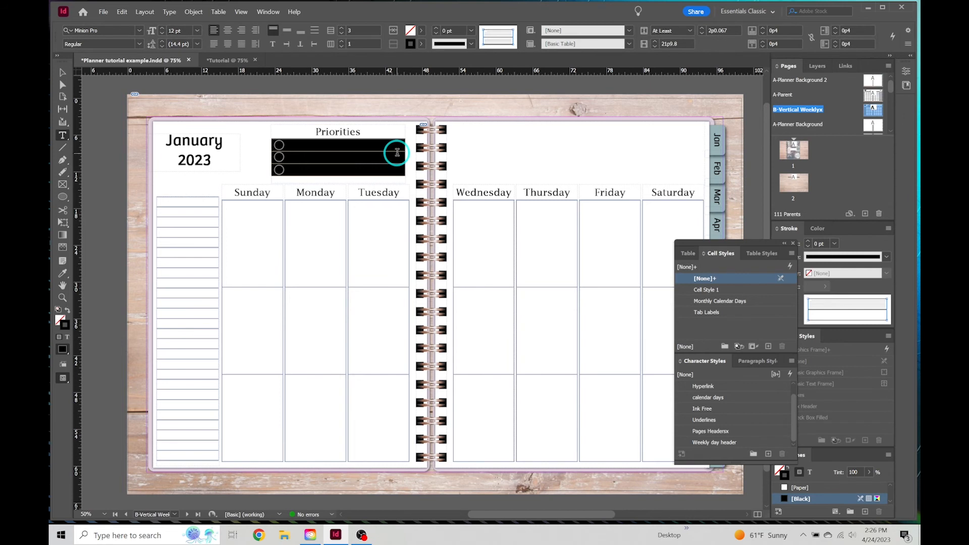
pyautogui.click(499, 36)
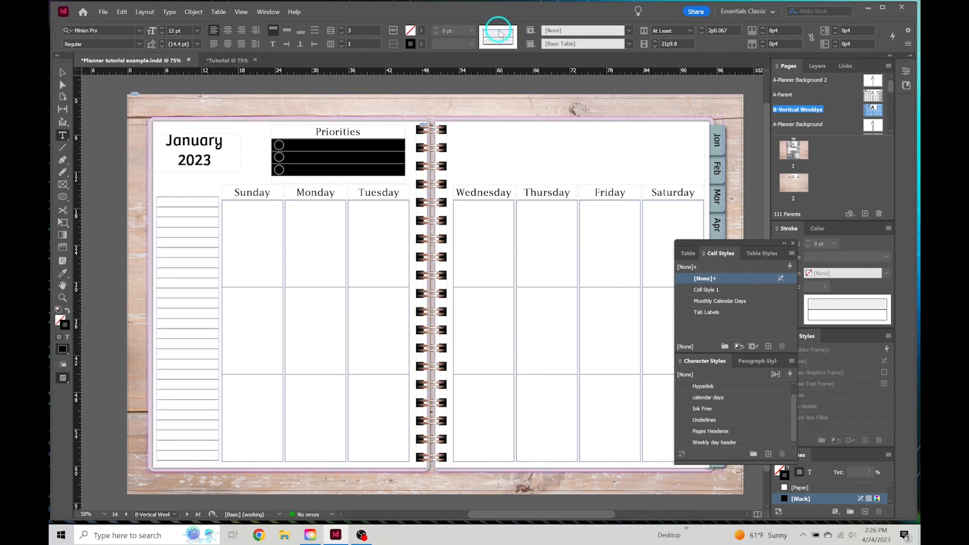
pyautogui.click(500, 34)
pyautogui.click(471, 31)
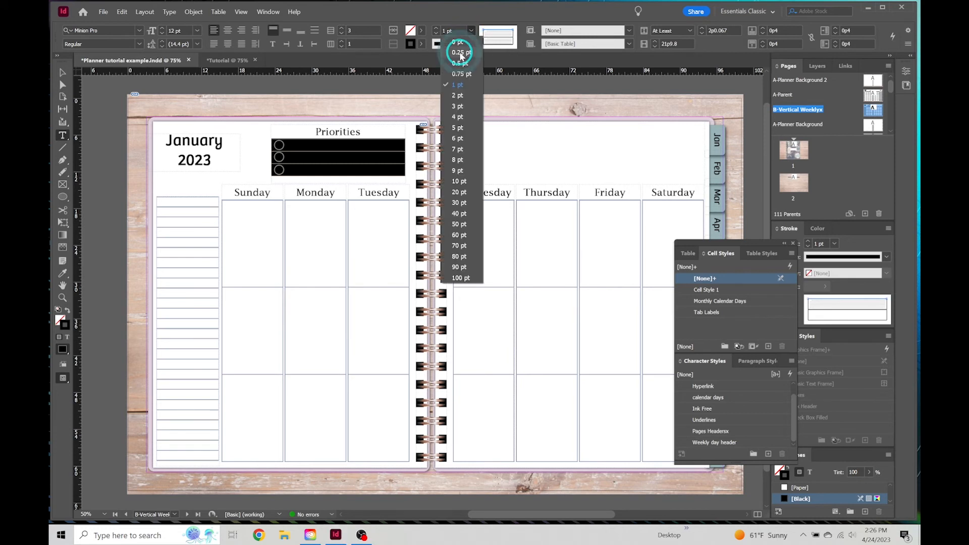
pyautogui.click(460, 53)
pyautogui.click(63, 72)
pyautogui.click(103, 108)
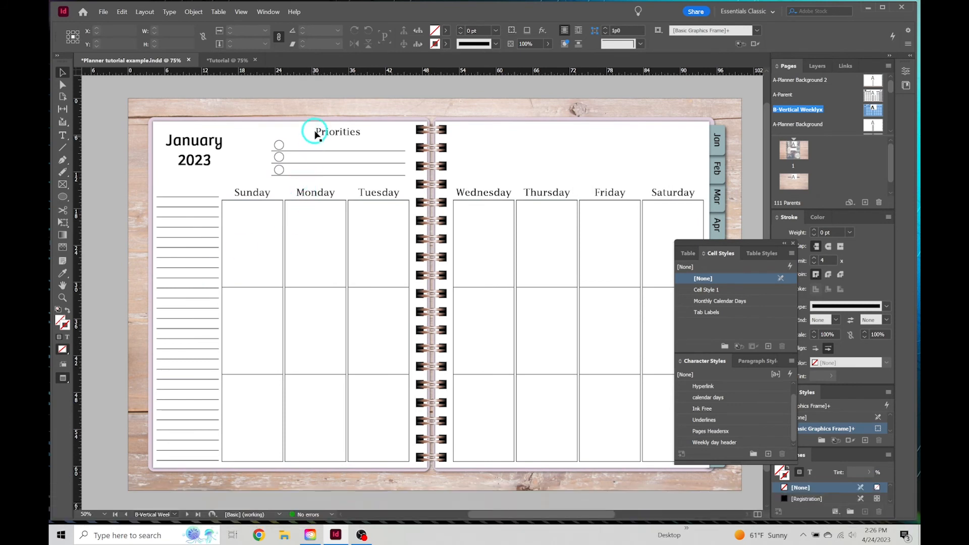
pyautogui.press('w')
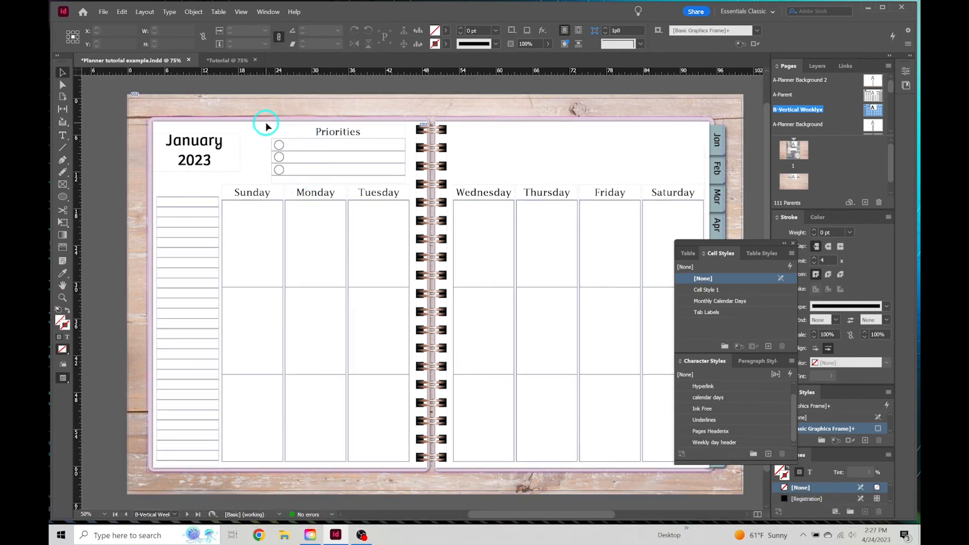
# Step: Duplicate the Priorities title, table and circles onto the right page above the day headers, undoing a trial stretch of the whole copied group
pyautogui.moveTo(266, 126); pyautogui.dragTo(378, 167)
pyautogui.moveTo(335, 130); pyautogui.dragTo(521, 139)
pyautogui.moveTo(590, 154); pyautogui.dragTo(703, 155)
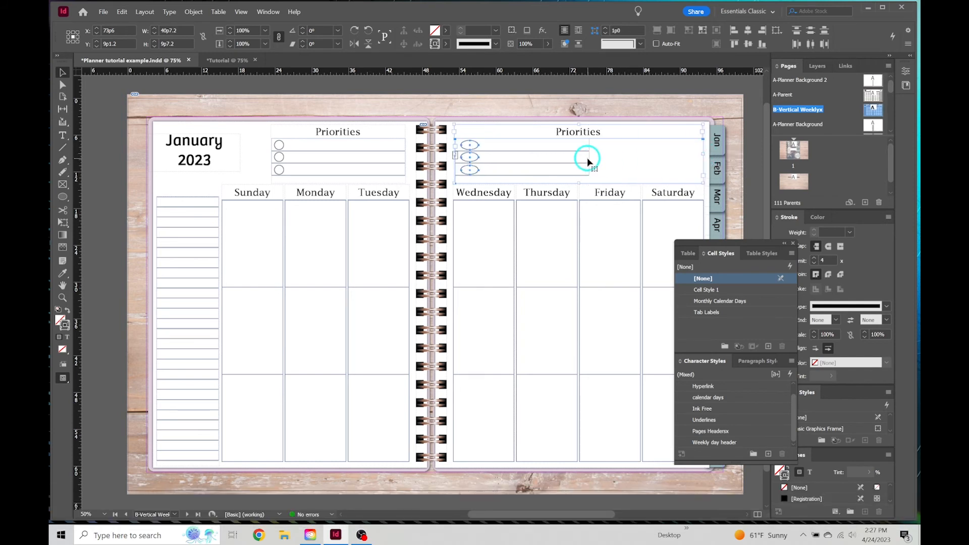
pyautogui.hotkey('ctrl', 'z')
# Step: Widen the copied Priorities table frame to about 40p8 and stretch its table column and title frame to match the Wednesday–Saturday columns
pyautogui.click(571, 138)
pyautogui.click(567, 156)
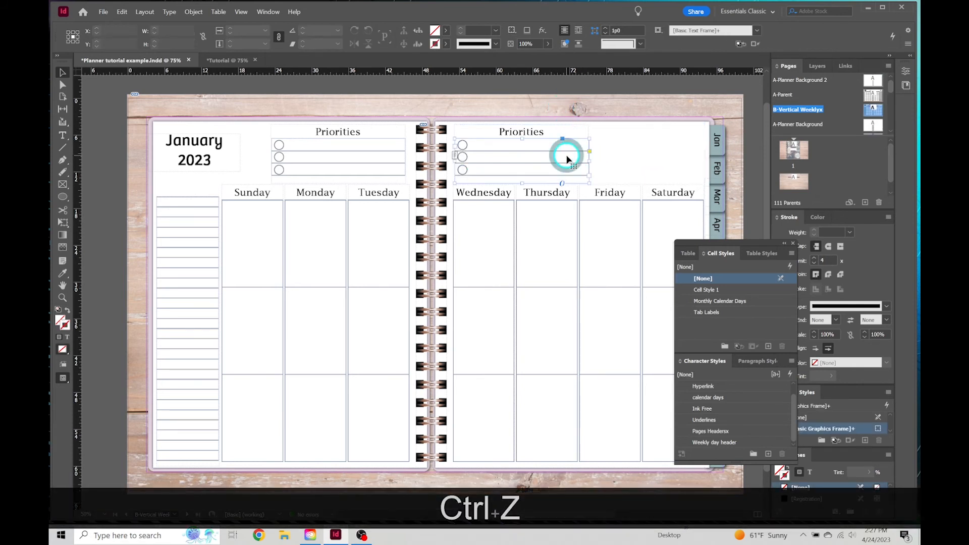
pyautogui.moveTo(589, 160); pyautogui.dragTo(705, 160)
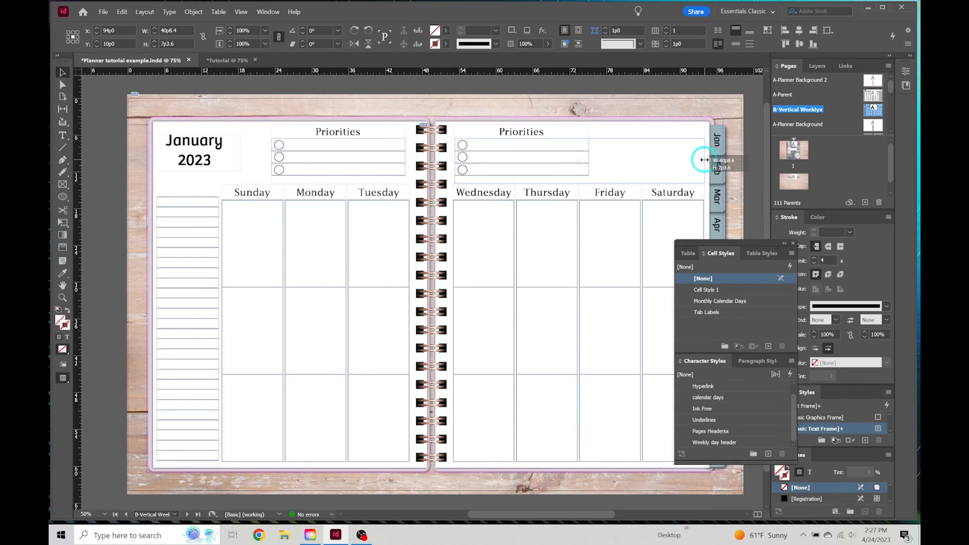
pyautogui.doubleClick(586, 159)
pyautogui.moveTo(588, 157); pyautogui.dragTo(703, 158)
pyautogui.click(422, 93)
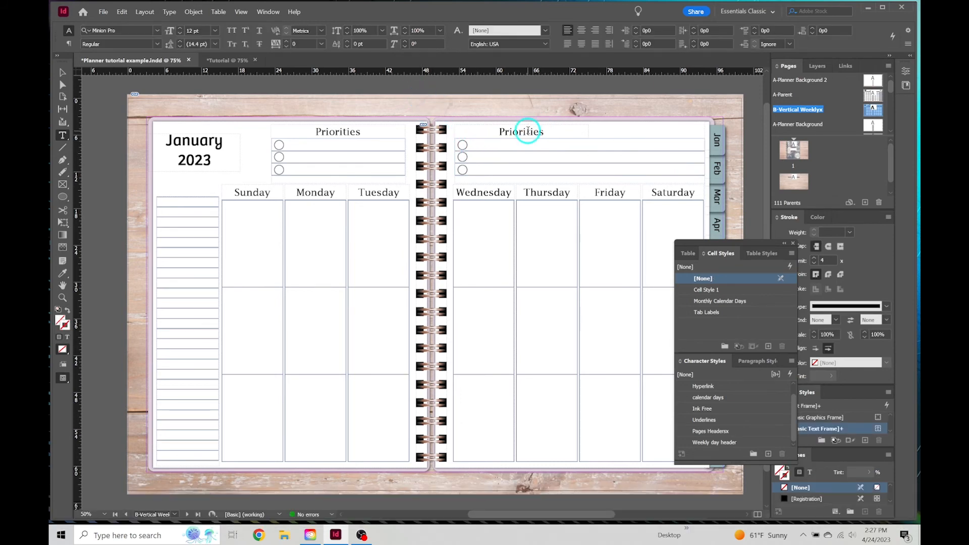
pyautogui.click(528, 132)
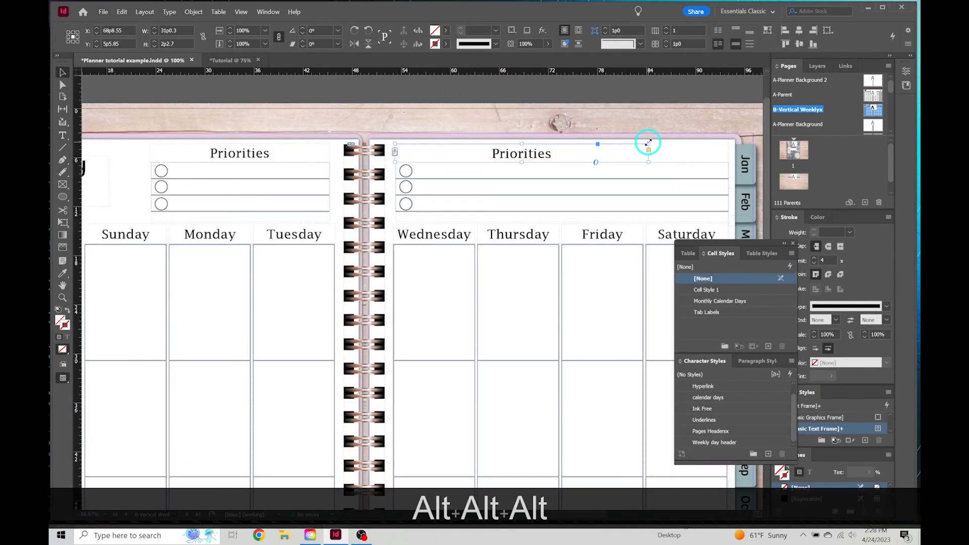
pyautogui.moveTo(648, 143); pyautogui.dragTo(727, 147)
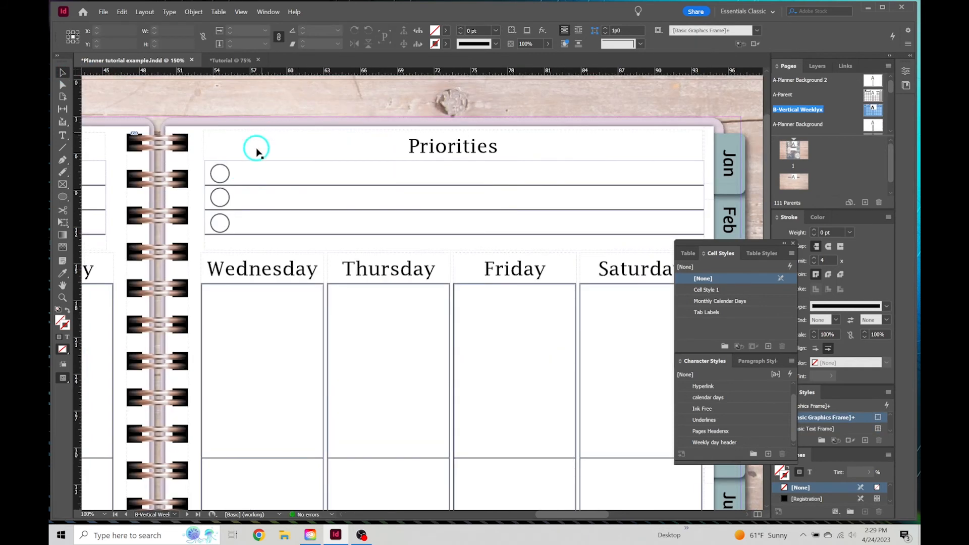
# Step: Lock the text frame of the copied Priorities table in the layer list
pyautogui.click(305, 189)
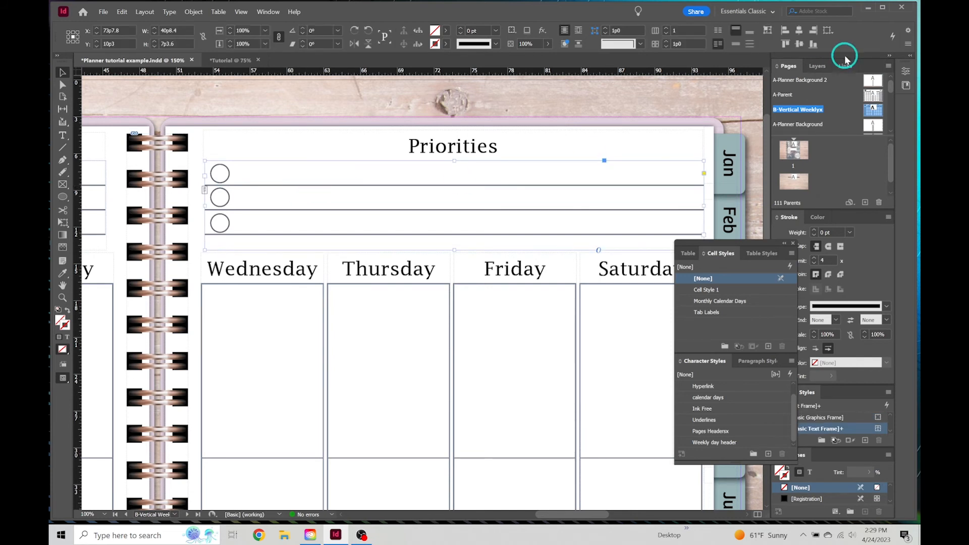
pyautogui.moveTo(747, 244); pyautogui.dragTo(759, 285)
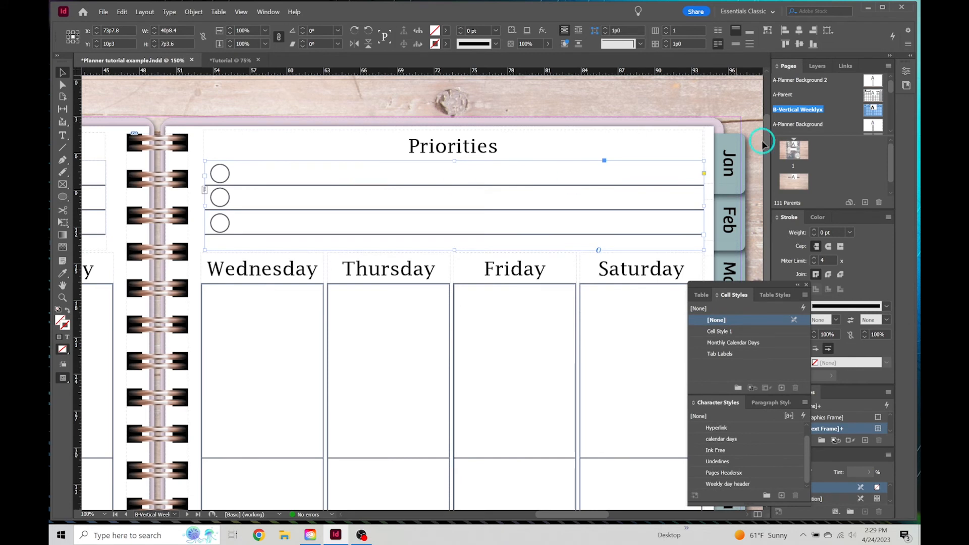
pyautogui.click(818, 66)
pyautogui.scroll(-1, 876, 132)
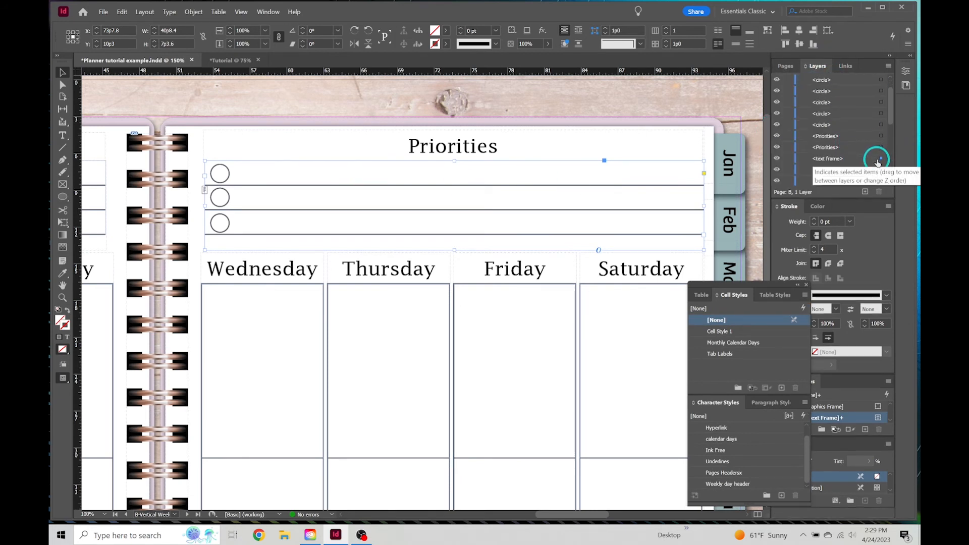
pyautogui.click(787, 160)
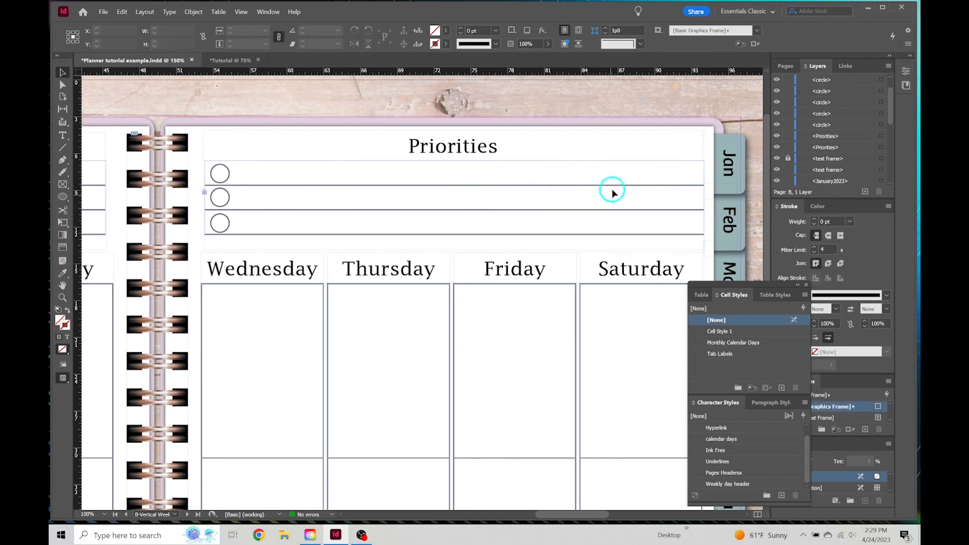
# Step: Select the three circles in the copied table and move them together to the right end of their rows
pyautogui.click(227, 184)
pyautogui.keyDown('shift'); pyautogui.click(222, 198); pyautogui.keyUp('shift')
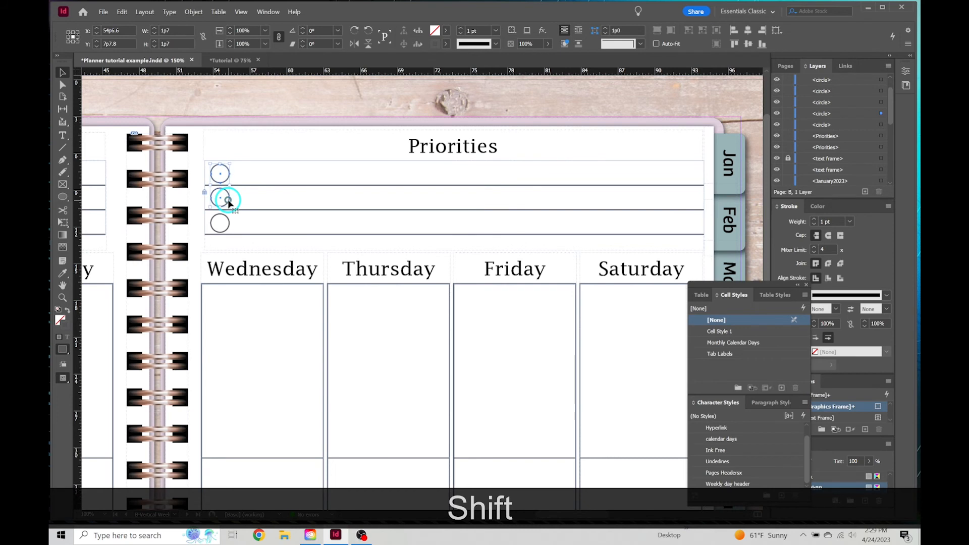
pyautogui.keyDown('shift'); pyautogui.click(230, 227); pyautogui.keyUp('shift')
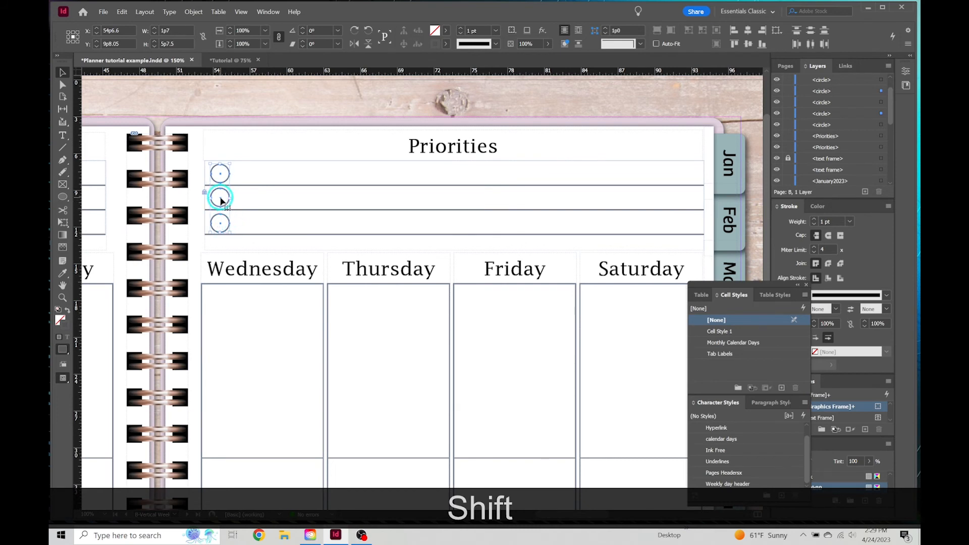
pyautogui.moveTo(221, 200); pyautogui.dragTo(694, 207)
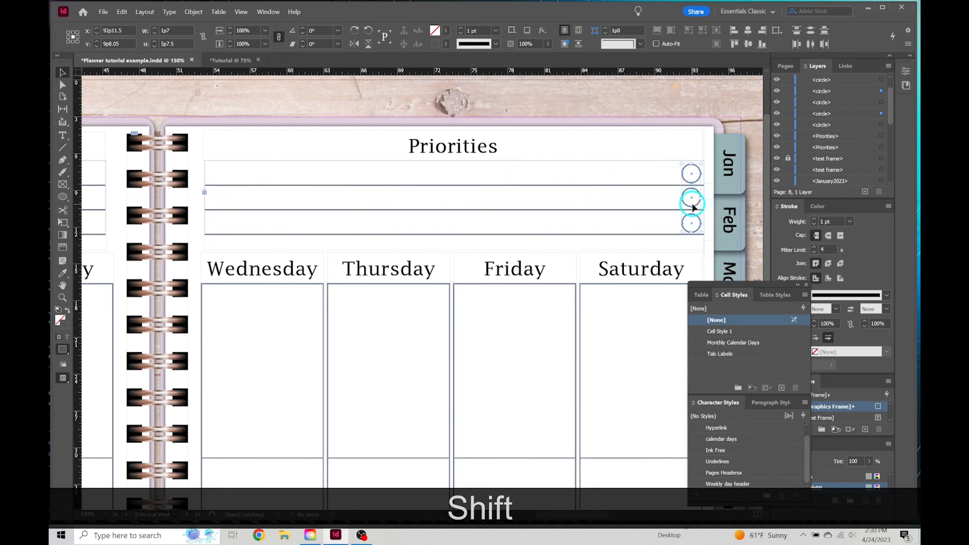
# Step: Duplicate the three circles just to their left and repeat the copy with Step and Repeat, count 5, vertical offset 0p0, horizontal offset -1p9.2
pyautogui.hotkey('alt', 'shift')
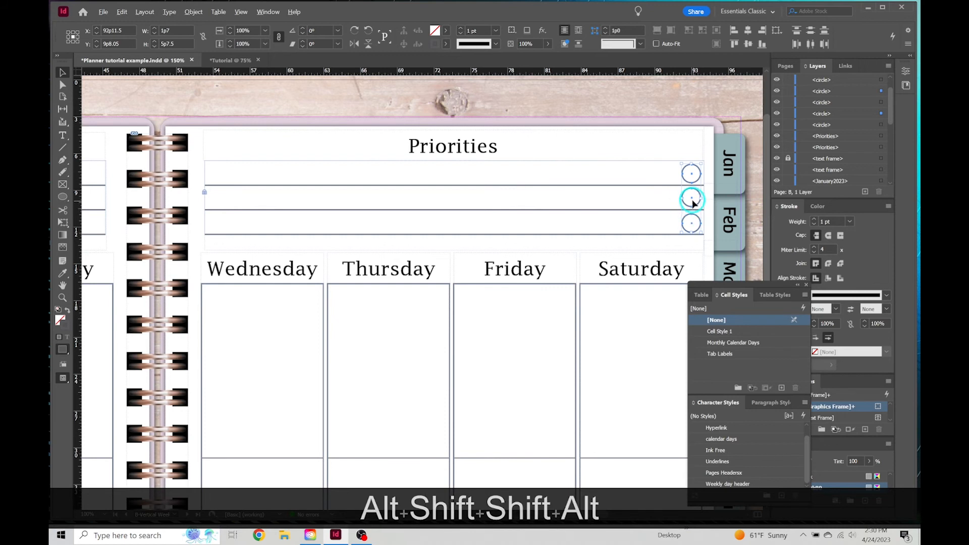
pyautogui.moveTo(692, 201); pyautogui.dragTo(670, 201)
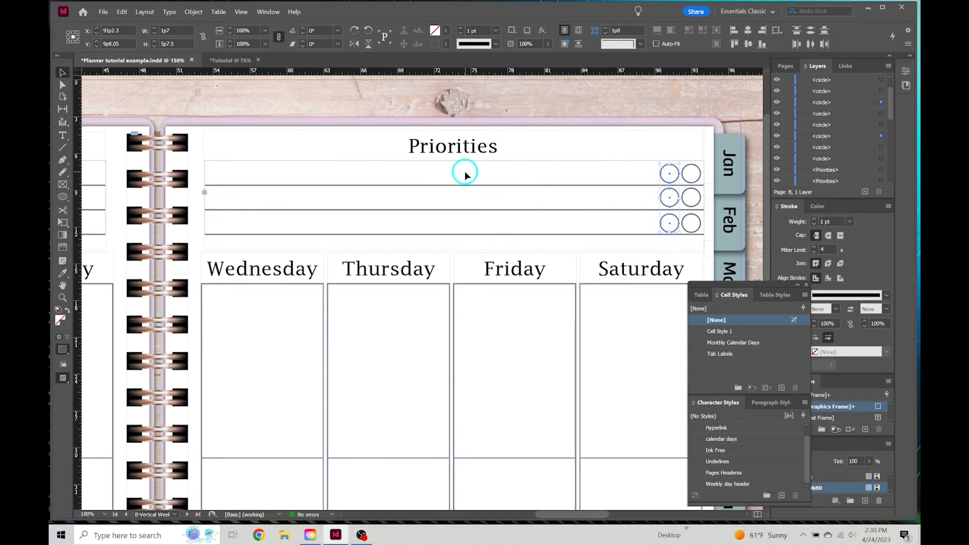
pyautogui.click(121, 15)
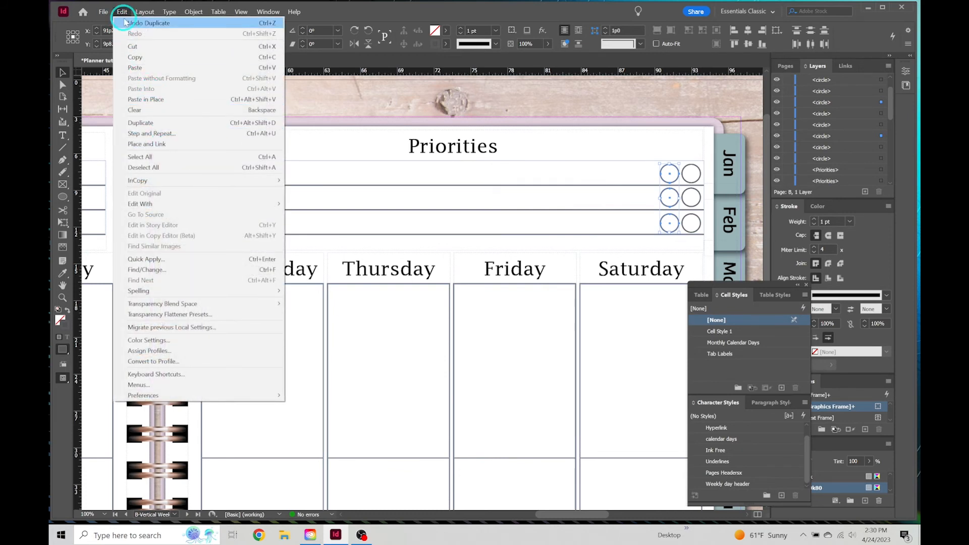
pyautogui.click(161, 134)
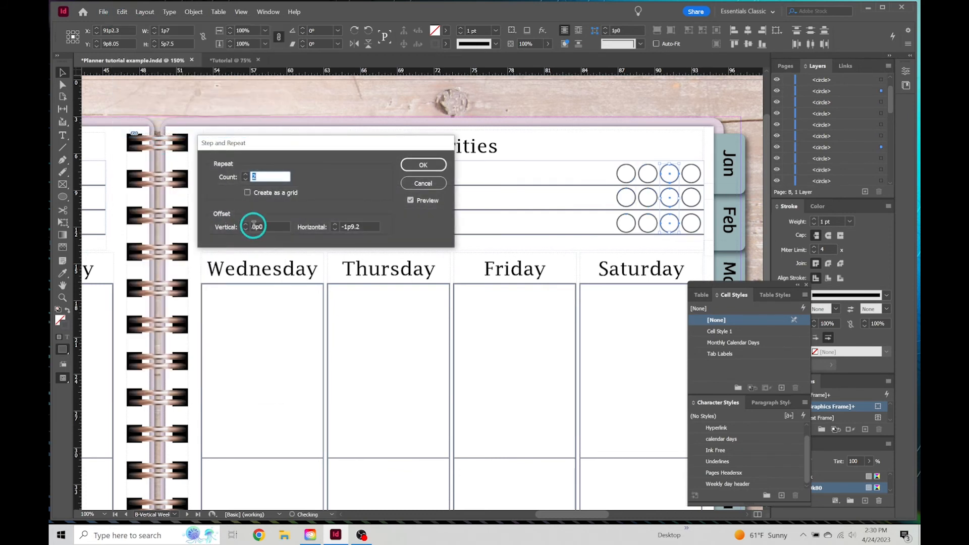
pyautogui.write('5')
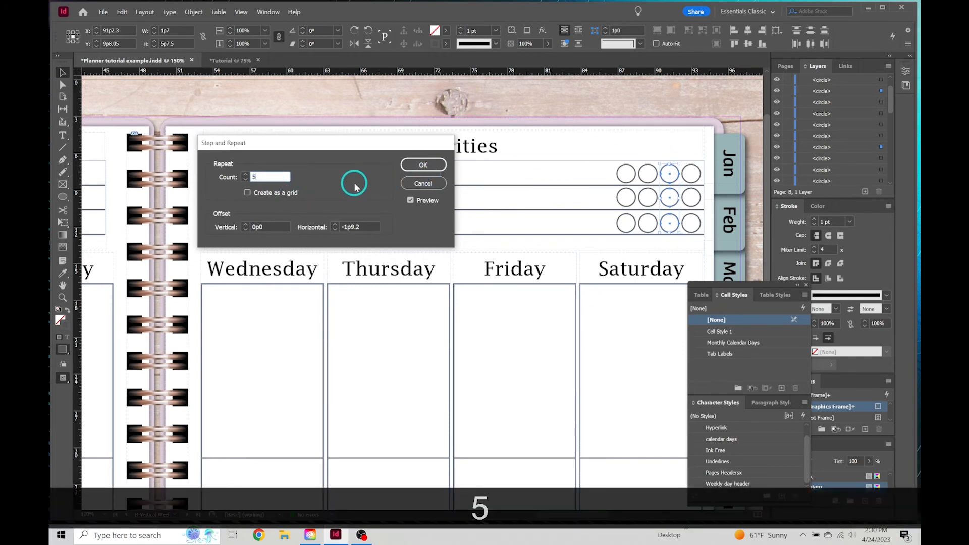
pyautogui.press('Tab')
pyautogui.click(424, 165)
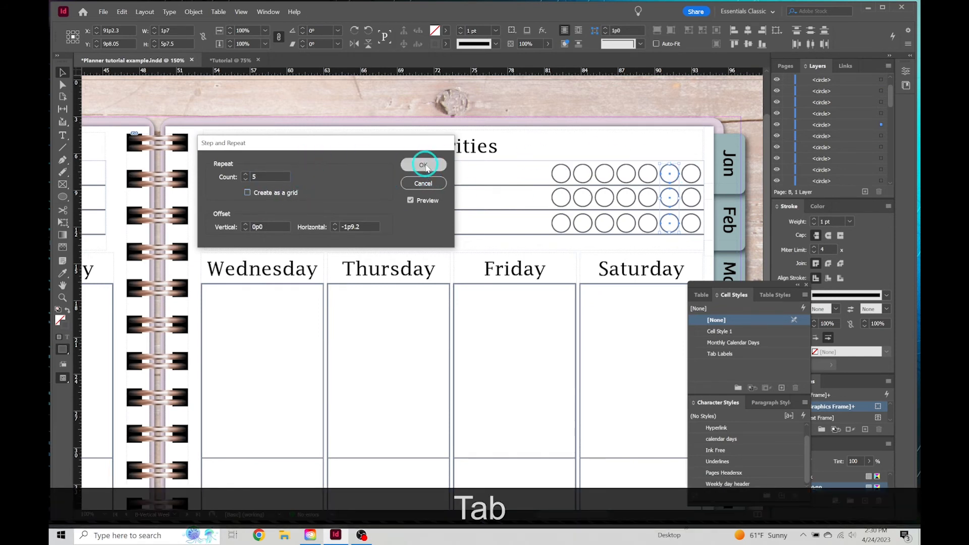
pyautogui.click(546, 140)
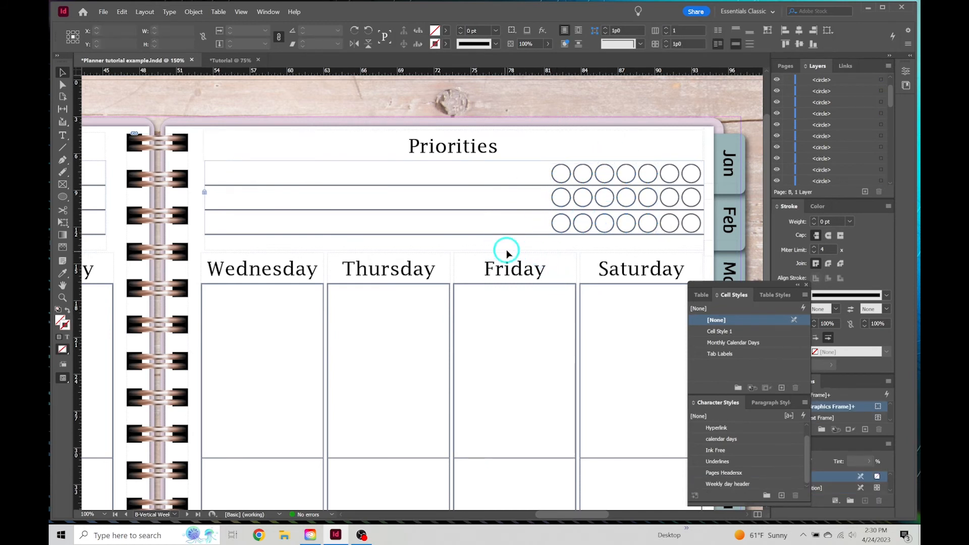
# Step: Replace the copied "Priorities" title on the right page with "Habits", deselect it and view the whole spread
pyautogui.doubleClick(498, 148)
pyautogui.press('BackSpace')
pyautogui.press('BackSpace')
pyautogui.press('BackSpace')
pyautogui.press('BackSpace')
pyautogui.press('BackSpace')
pyautogui.press('BackSpace')
pyautogui.press('BackSpace')
pyautogui.press('BackSpace')
pyautogui.press('BackSpace')
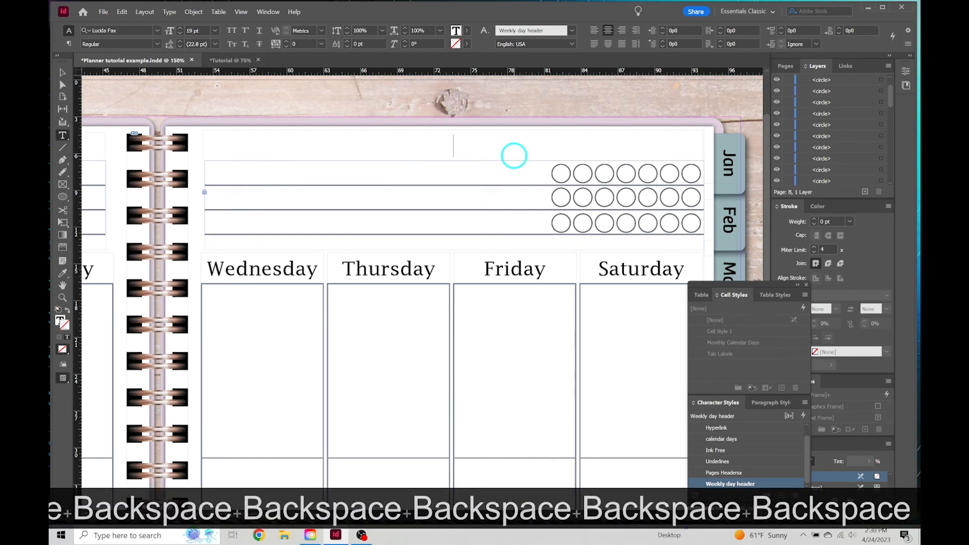
pyautogui.write('Habits')
pyautogui.press('Escape')
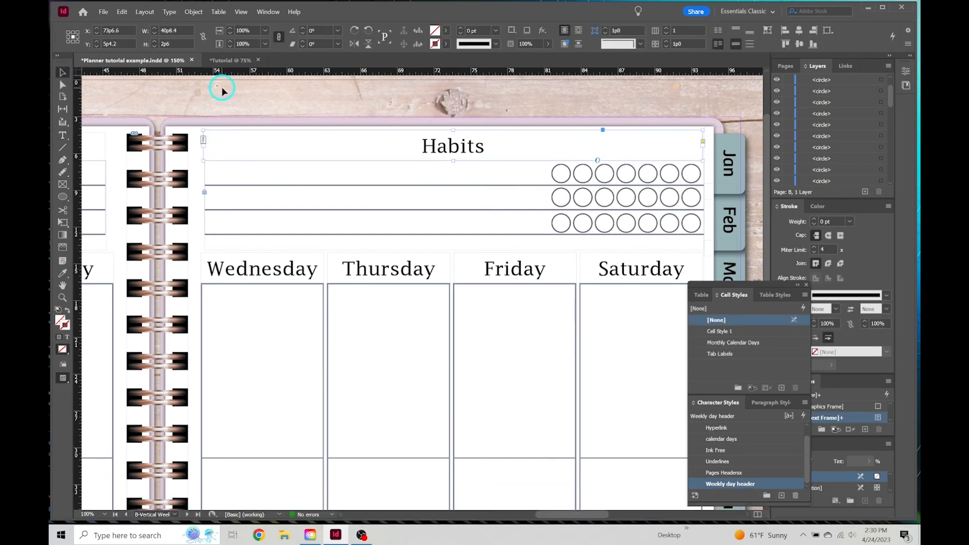
pyautogui.click(224, 94)
pyautogui.keyDown('alt'); pyautogui.scroll(-8, 302, 197); pyautogui.keyUp('alt')
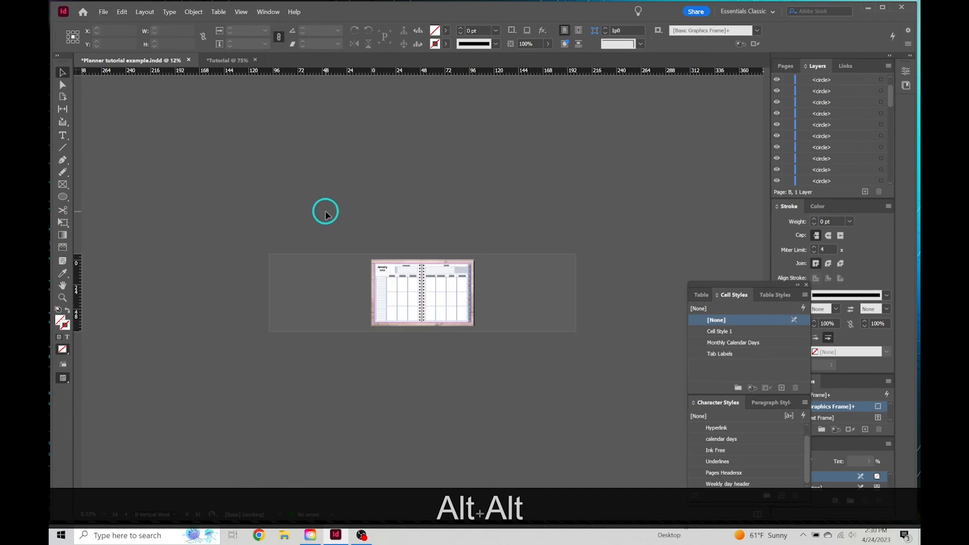
pyautogui.scroll(4, 434, 129)
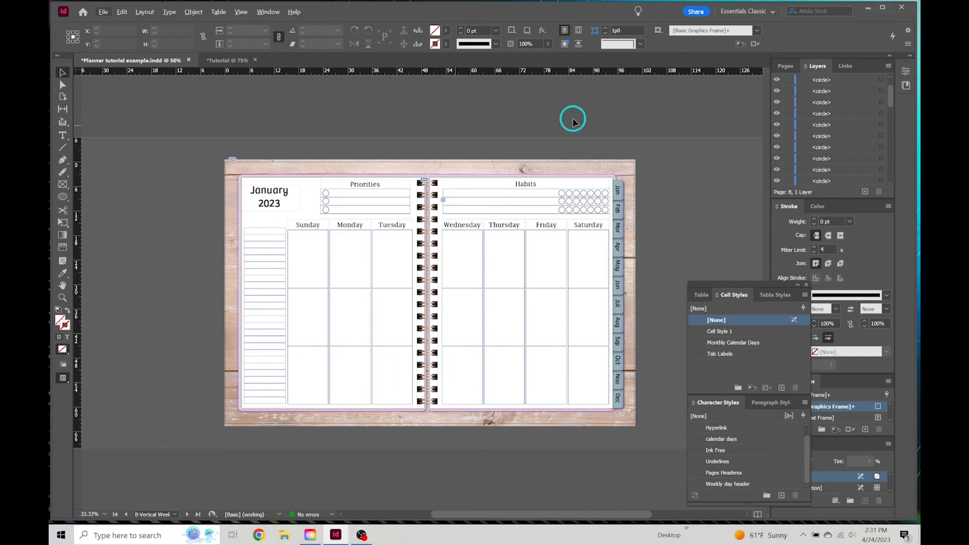
# Step: Delete page 2 together with its objects from the document and open page 1
pyautogui.click(786, 66)
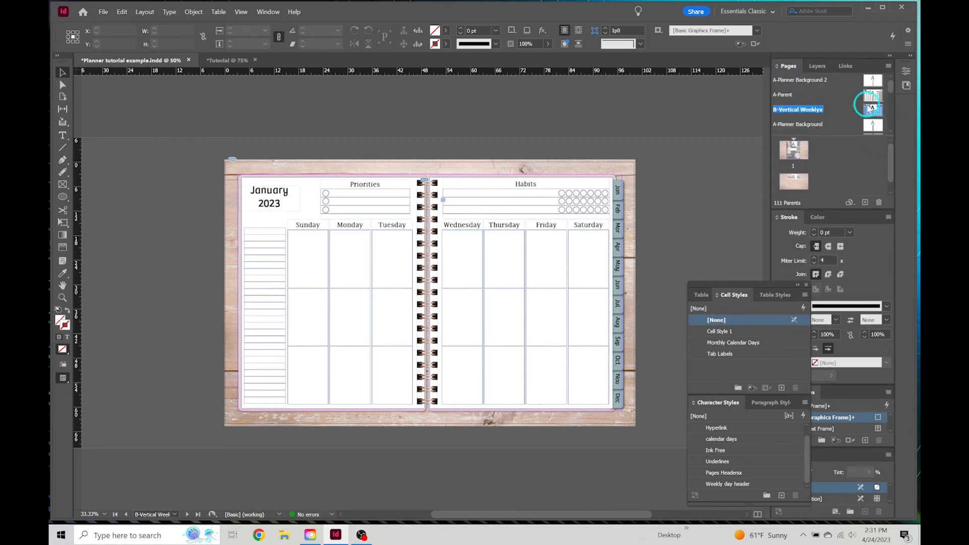
pyautogui.scroll(-1, 812, 159)
pyautogui.click(798, 173)
pyautogui.click(878, 203)
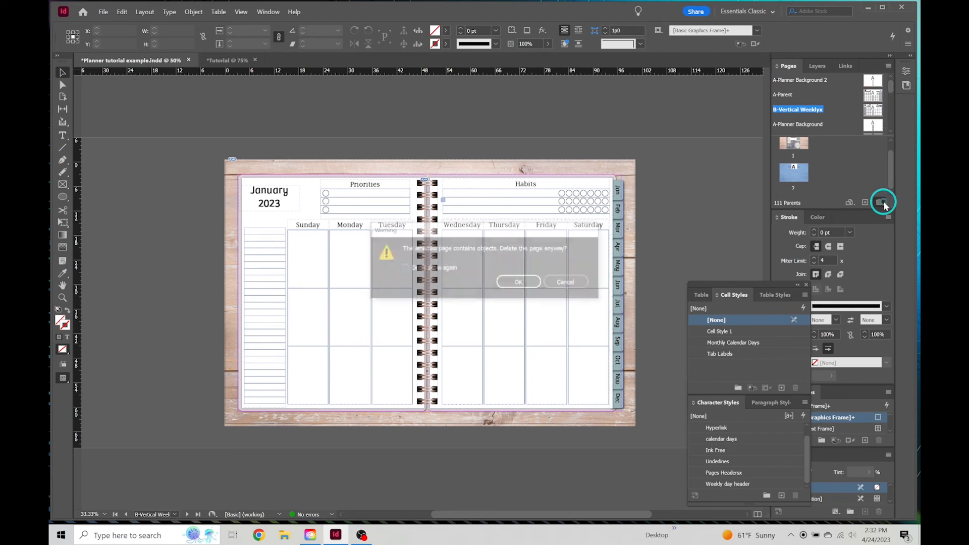
pyautogui.click(532, 283)
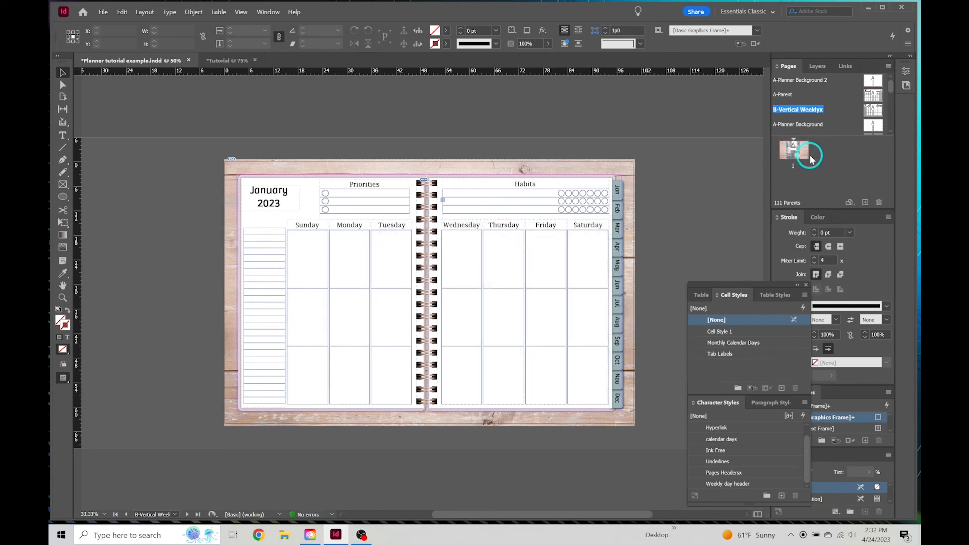
pyautogui.doubleClick(806, 152)
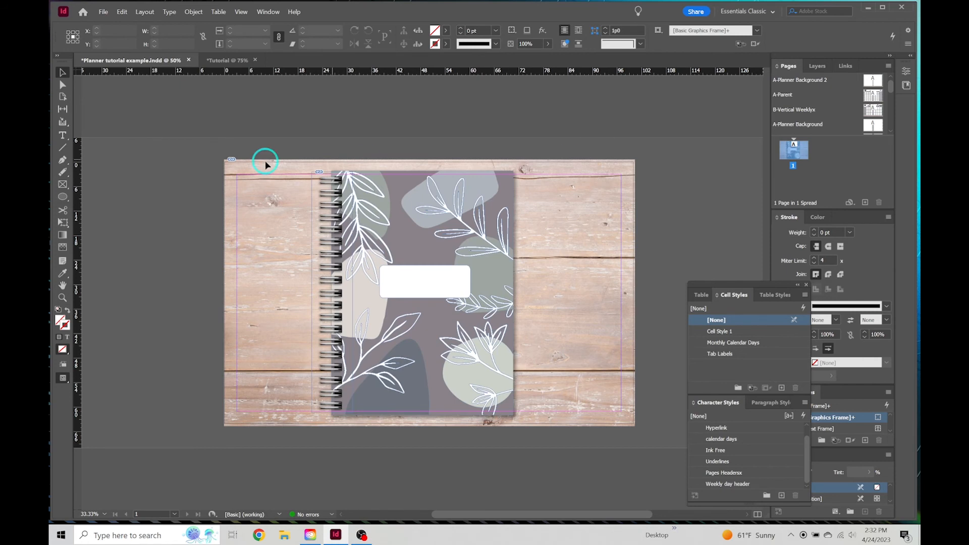
# Step: Insert one page after page 1 based on the A-Parent monthly calendar parent
pyautogui.click(820, 163)
pyautogui.hotkey('ctrl', 'z')
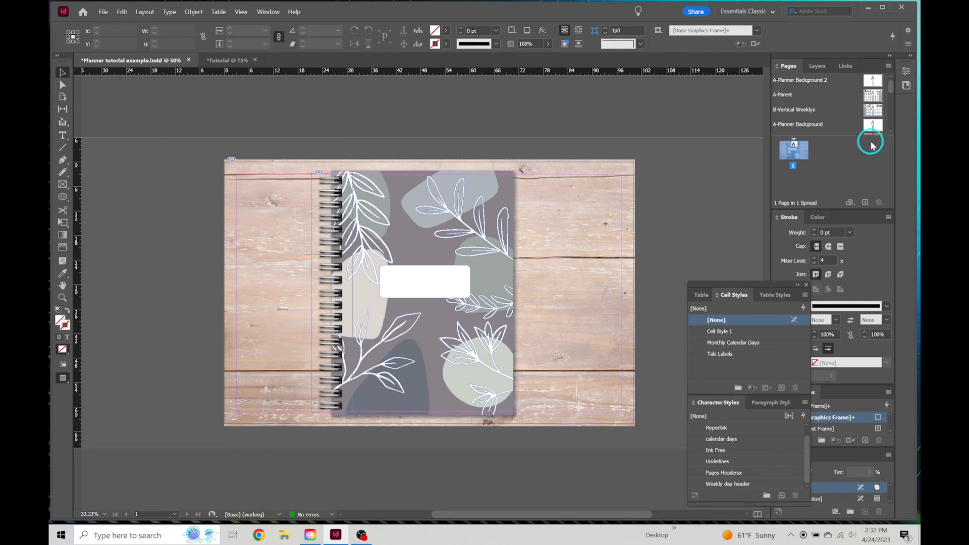
pyautogui.rightClick(808, 161)
pyautogui.click(809, 164)
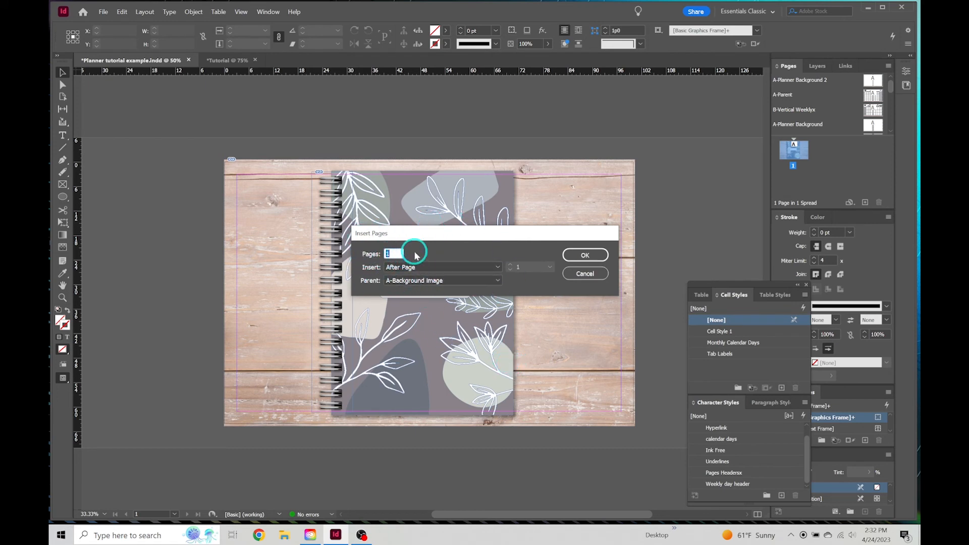
pyautogui.click(441, 268)
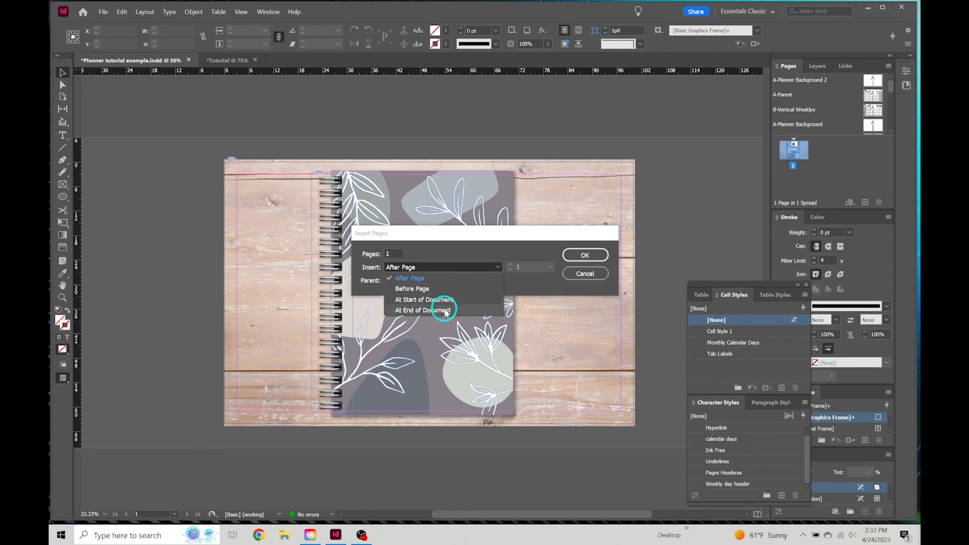
pyautogui.click(444, 279)
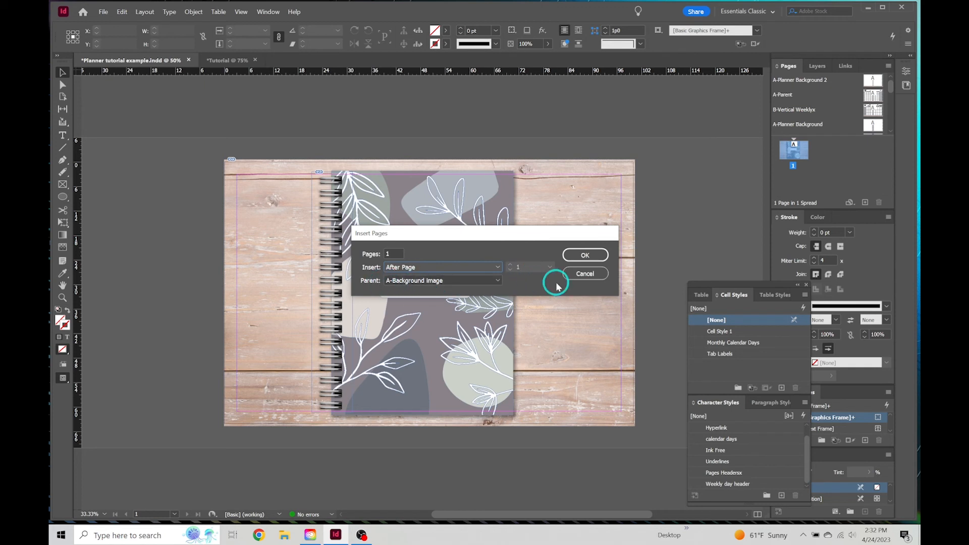
pyautogui.click(498, 280)
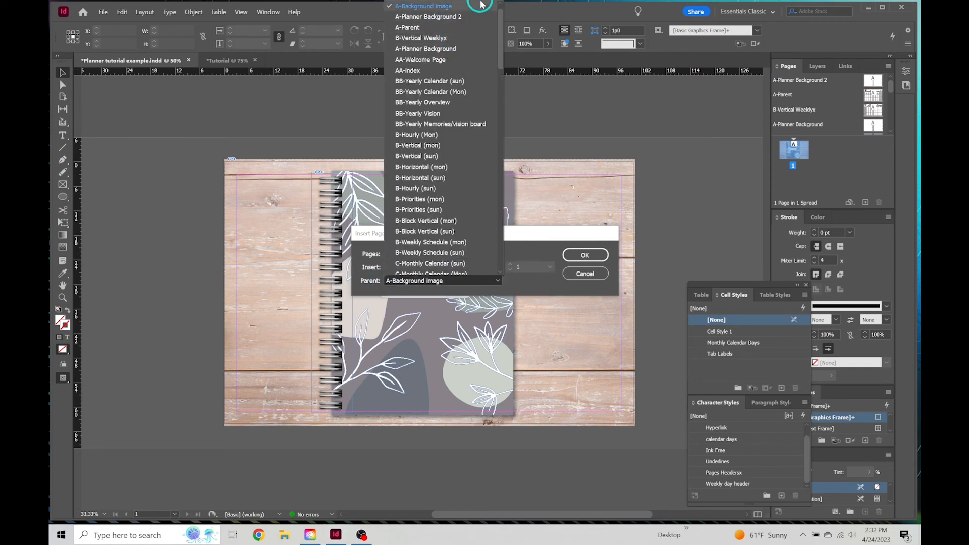
pyautogui.click(467, 27)
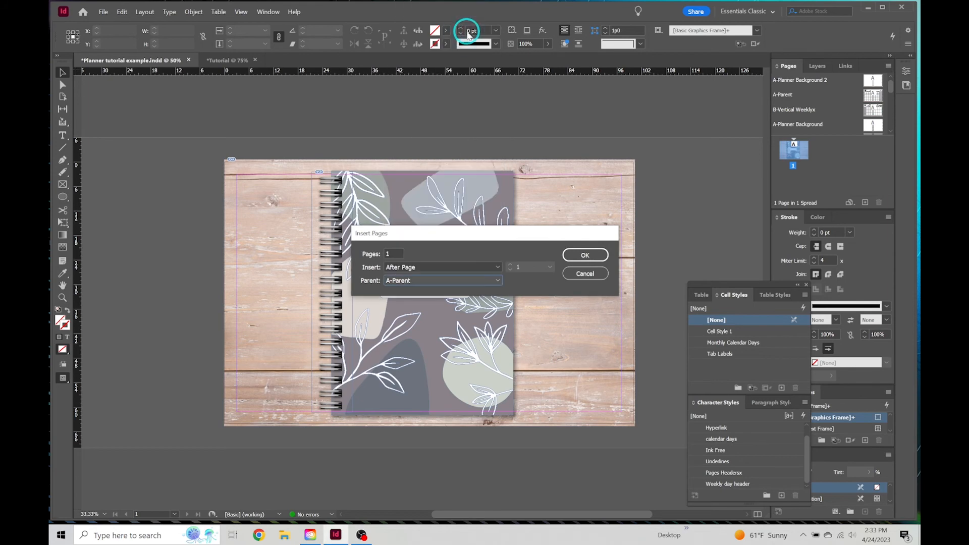
pyautogui.click(586, 255)
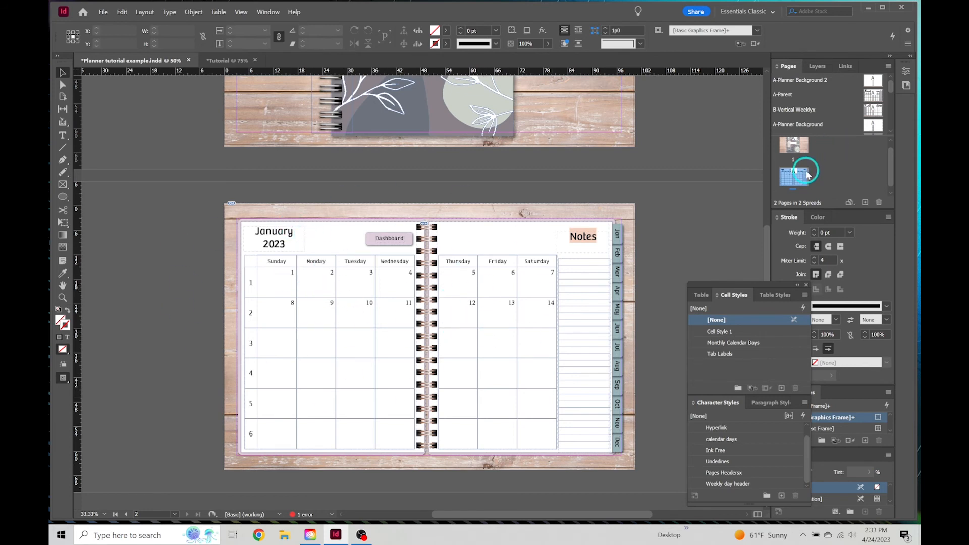
# Step: Insert six pages after page 2 based on the B-Vertical Weeklyx parent
pyautogui.scroll(-1, 800, 152)
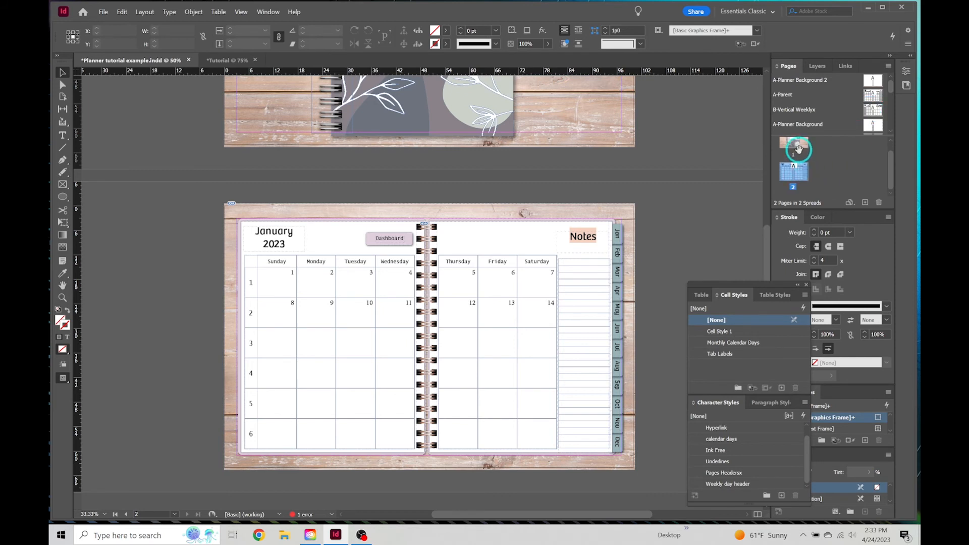
pyautogui.rightClick(803, 180)
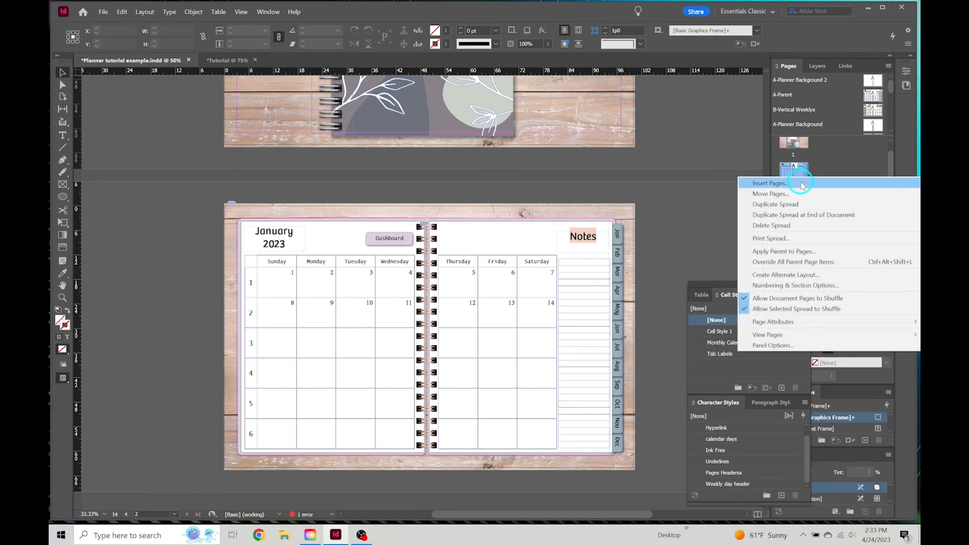
pyautogui.click(802, 184)
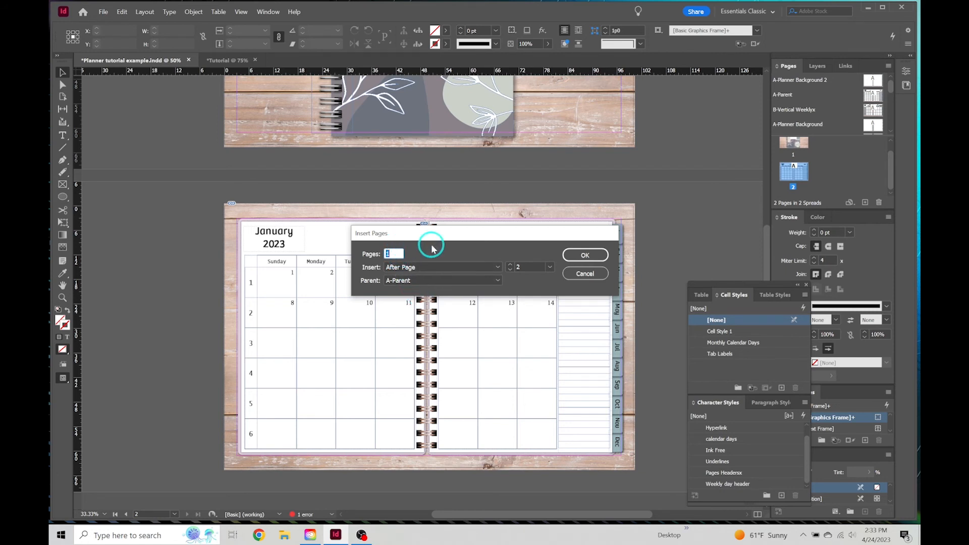
pyautogui.write('6')
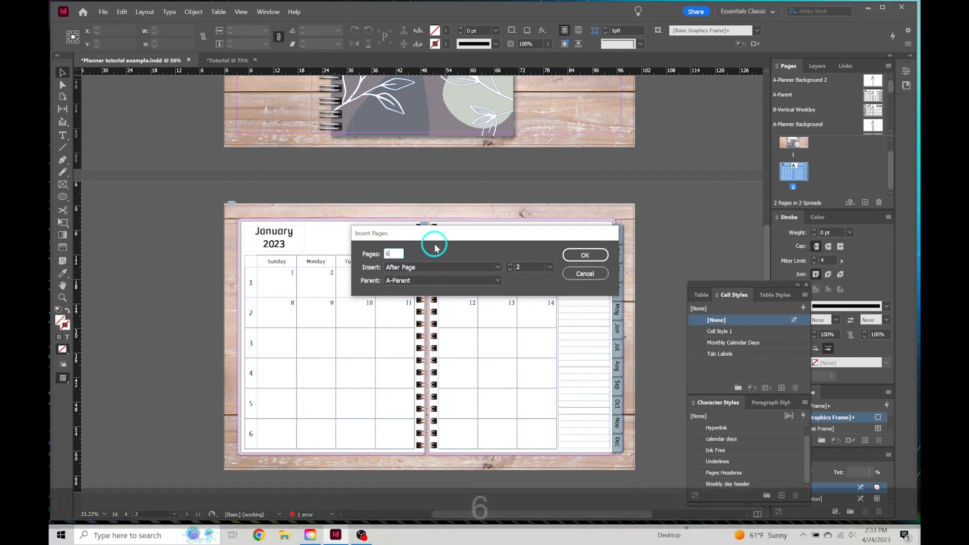
pyautogui.click(435, 282)
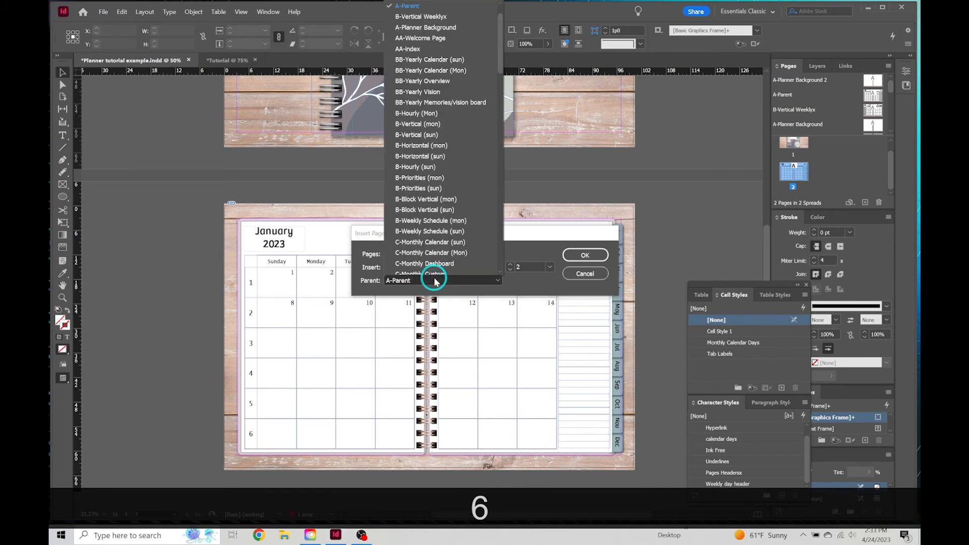
pyautogui.click(467, 17)
pyautogui.click(585, 258)
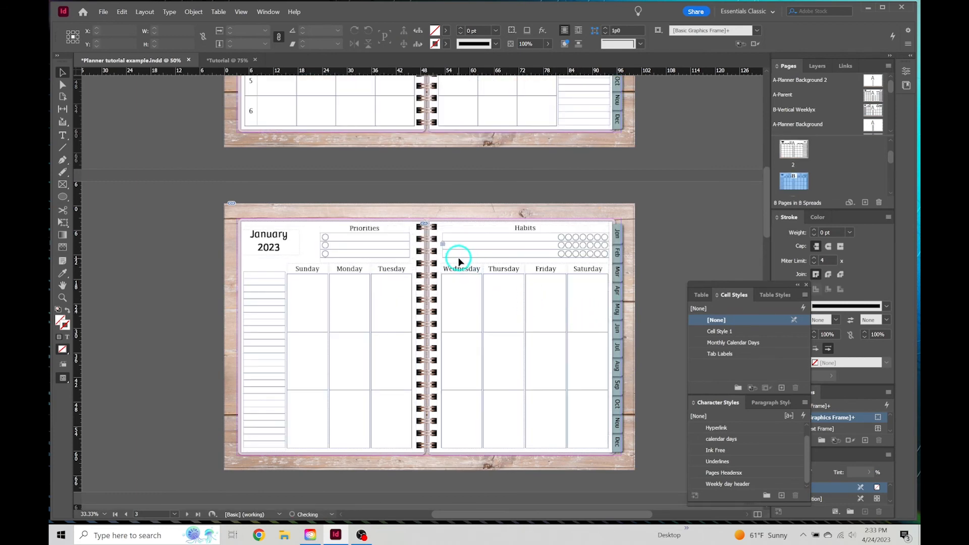
# Step: Look through the inserted weekly spreads and return to the January monthly calendar page
pyautogui.scroll(3, 457, 258)
pyautogui.scroll(3, 457, 260)
pyautogui.scroll(-15, 458, 261)
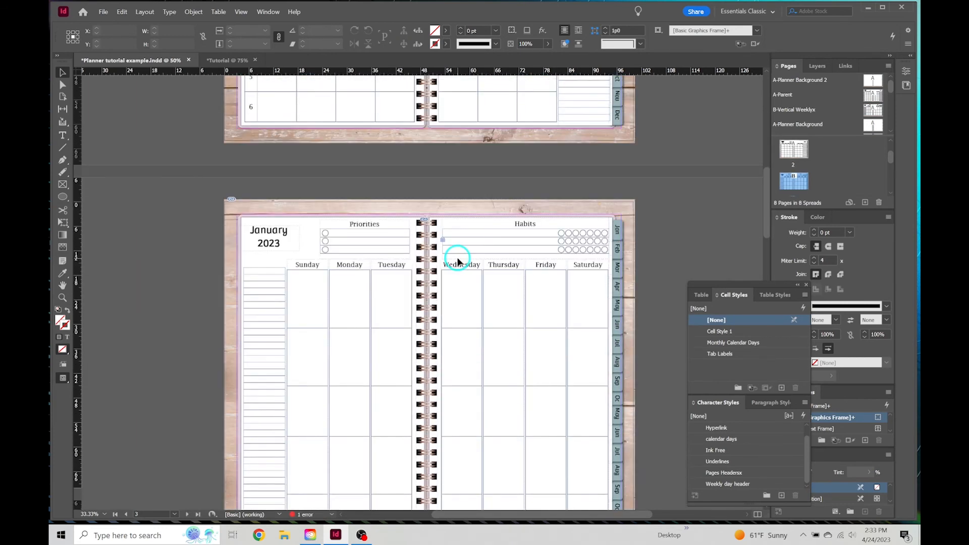
pyautogui.scroll(-15, 458, 258)
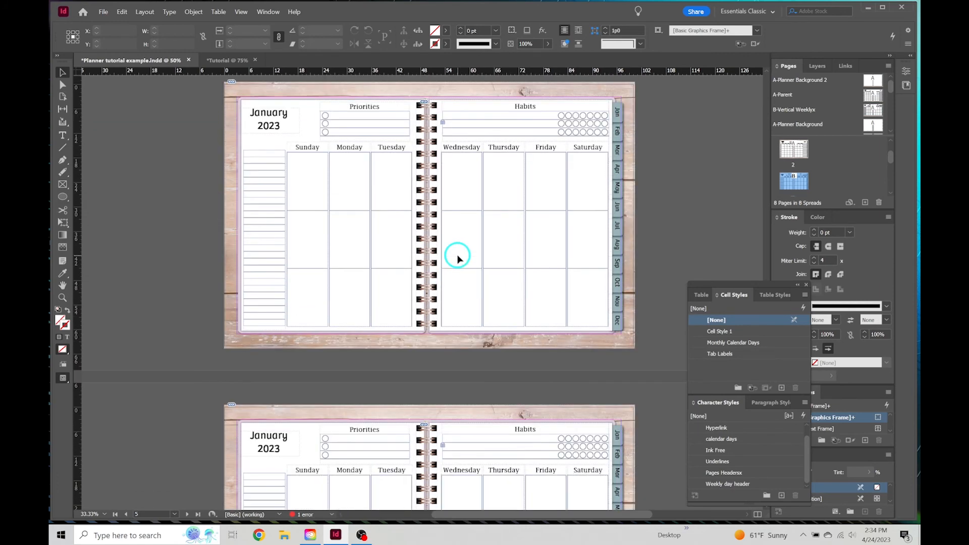
pyautogui.scroll(-3, 458, 257)
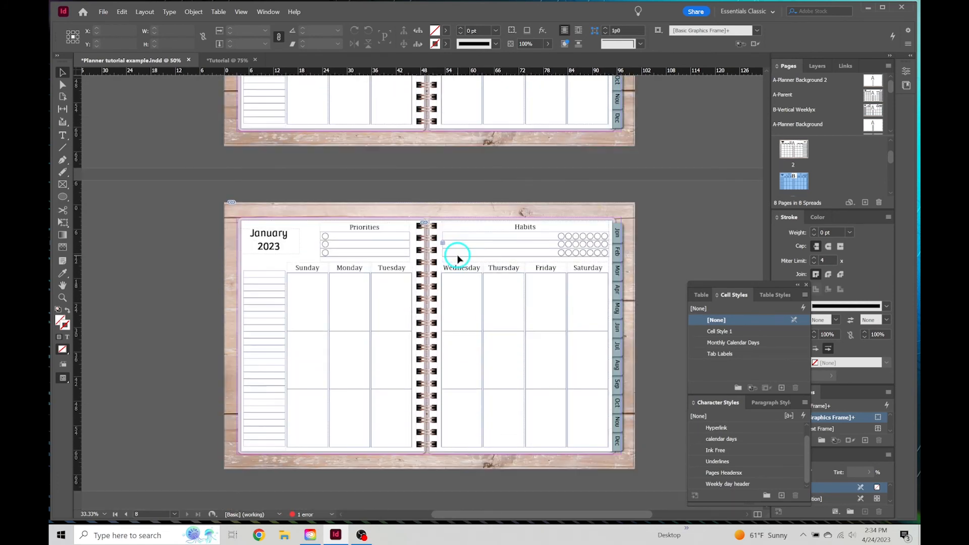
pyautogui.scroll(20, 458, 258)
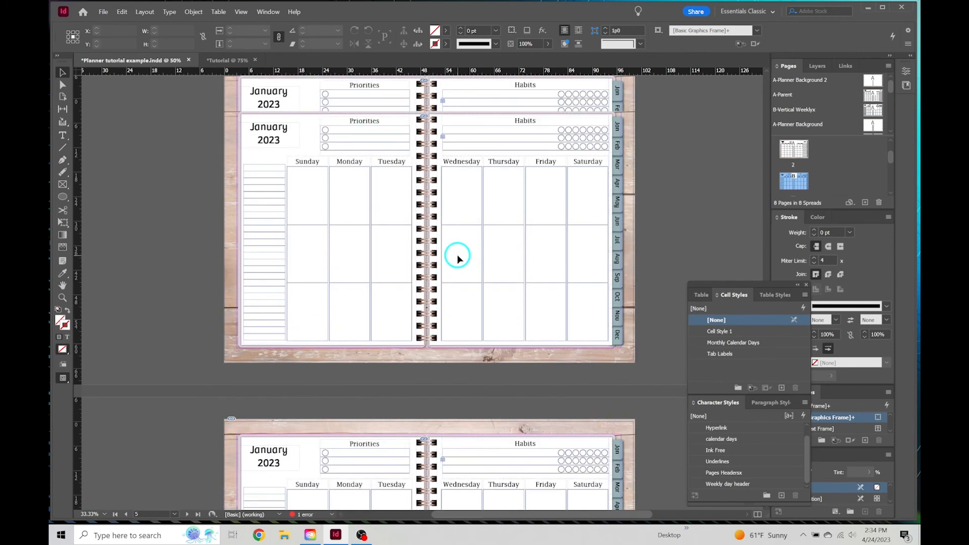
pyautogui.scroll(12, 458, 259)
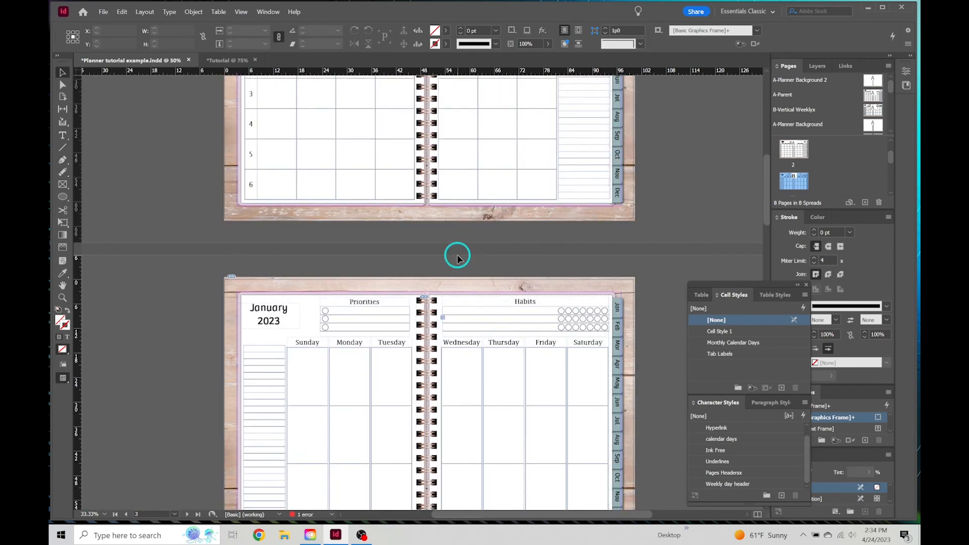
pyautogui.scroll(1, 458, 258)
# Step: Insert one page after page 8 based on the A-Parent monthly calendar parent
pyautogui.moveTo(800, 168); pyautogui.dragTo(801, 173)
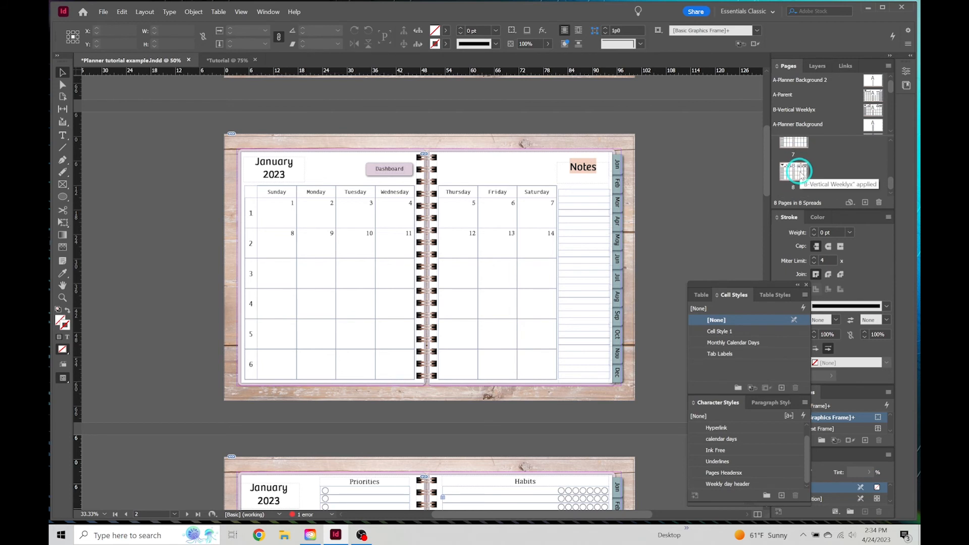
pyautogui.click(801, 173)
pyautogui.rightClick(801, 174)
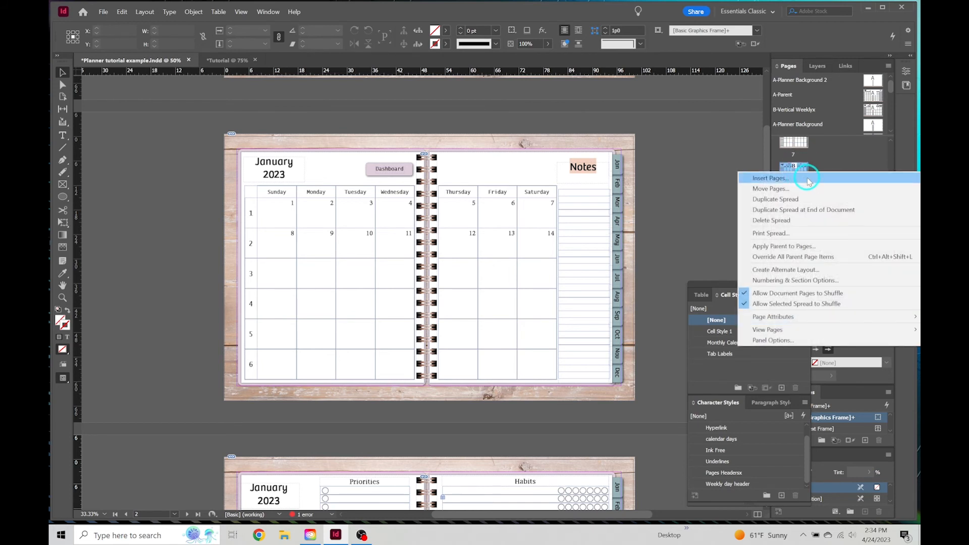
pyautogui.click(808, 179)
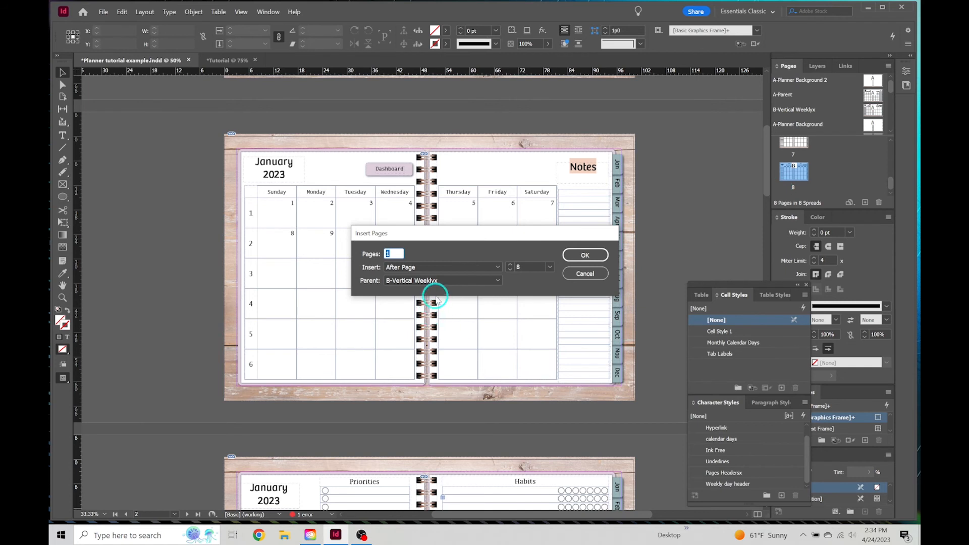
pyautogui.click(462, 286)
pyautogui.scroll(2, 443, 98)
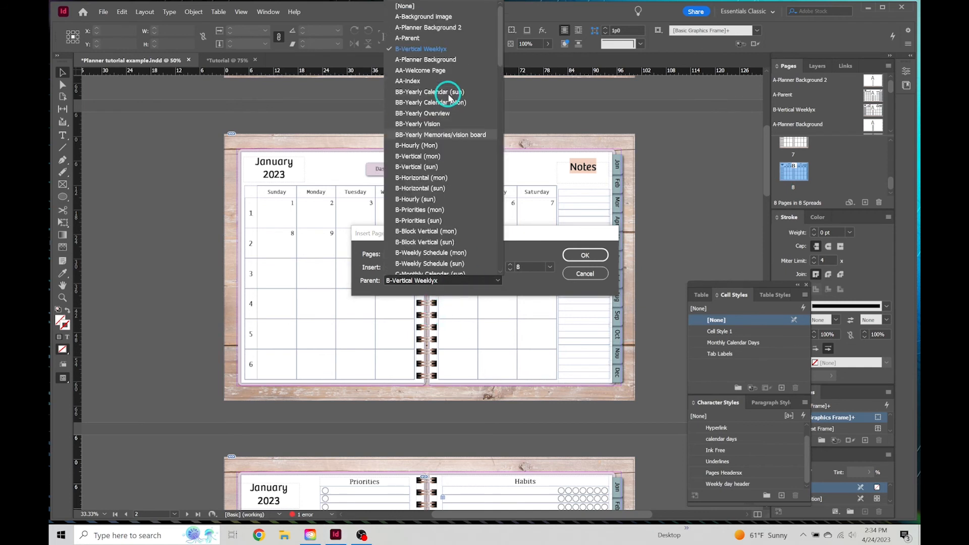
pyautogui.click(442, 39)
pyautogui.click(584, 254)
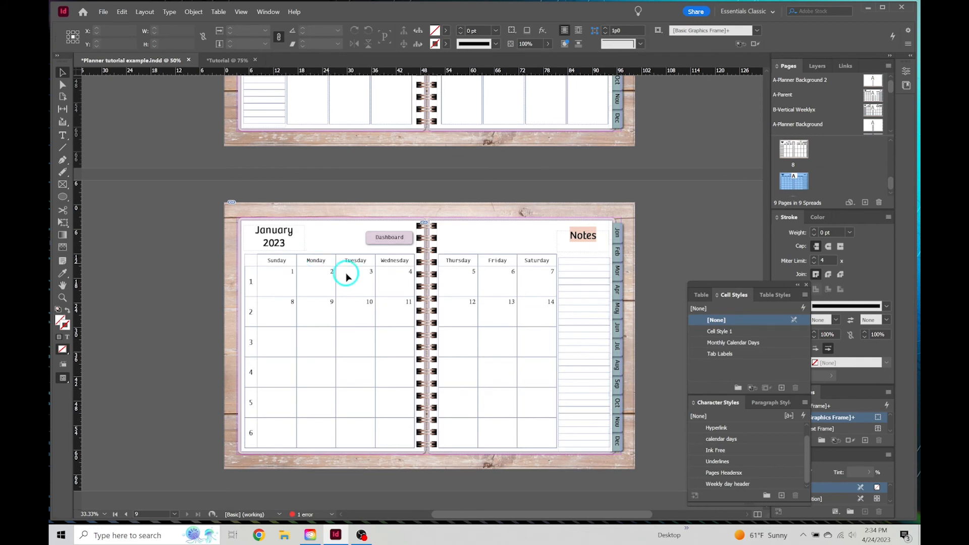
pyautogui.scroll(1, 369, 310)
pyautogui.hotkey('alt', 'space')
pyautogui.moveTo(402, 312); pyautogui.dragTo(374, 246)
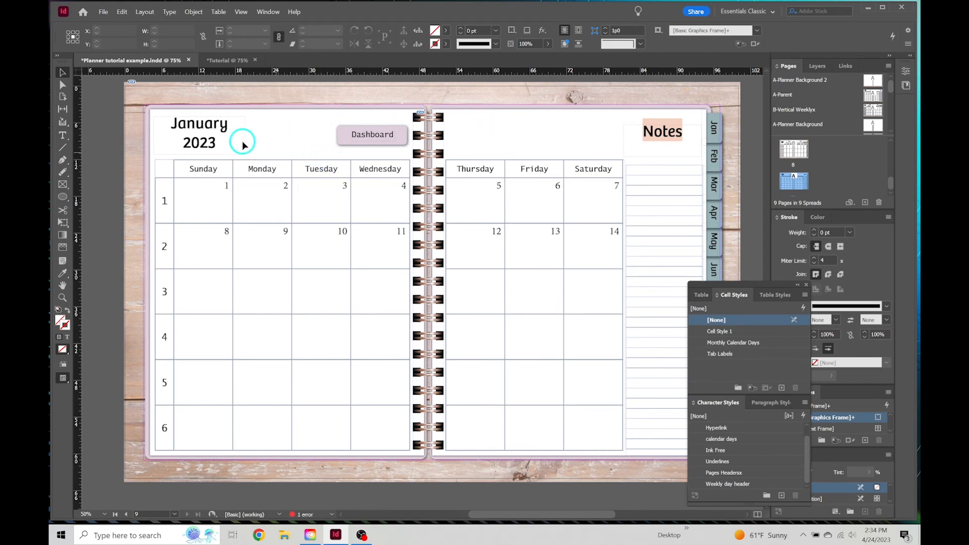
pyautogui.rightClick(796, 179)
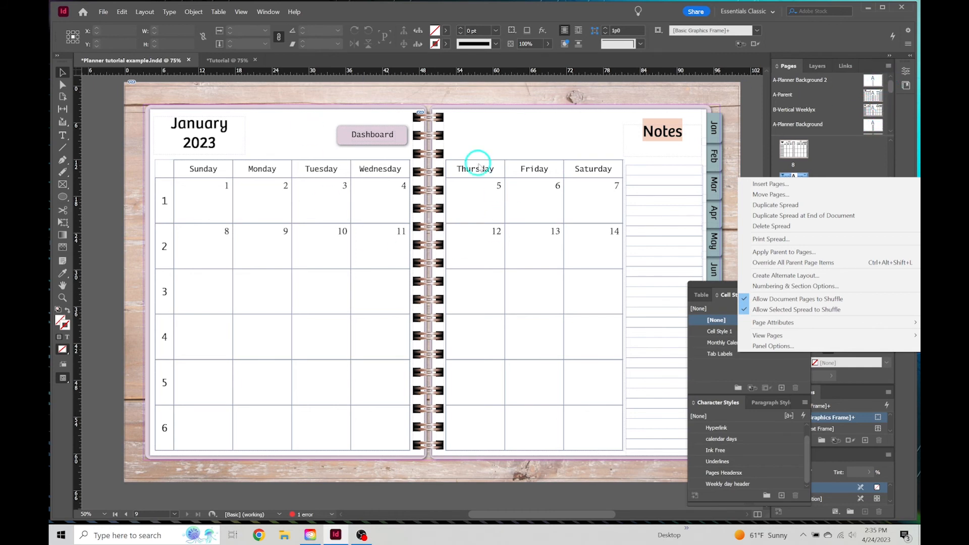
pyautogui.click(489, 240)
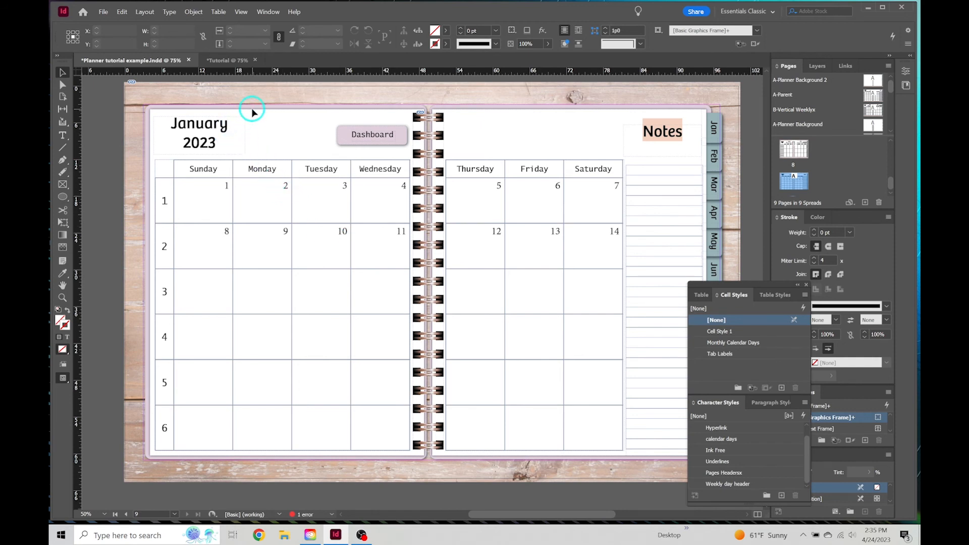
pyautogui.hotkey('ctrl', 'z')
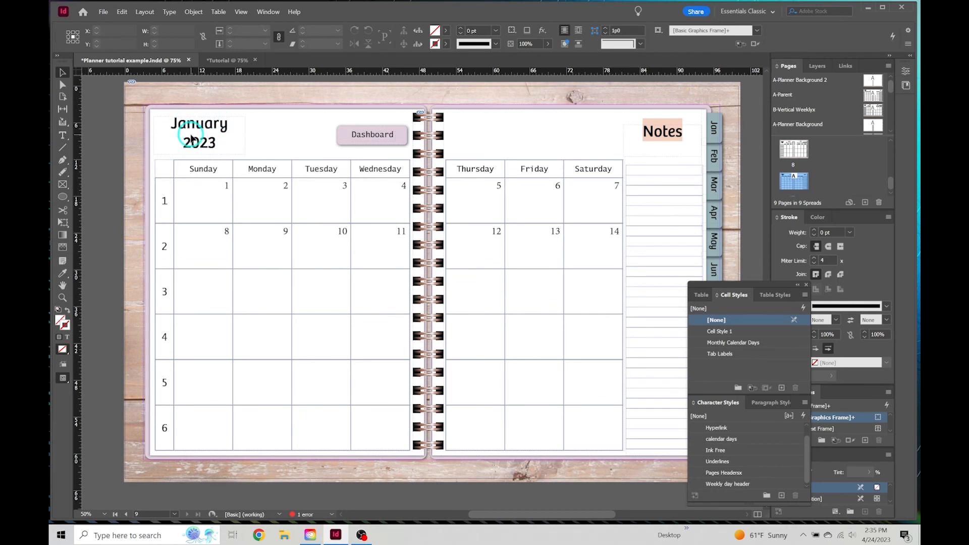
# Step: Override the month heading frame on page 9, replace "January" with "February" and deselect the frame
pyautogui.hotkey('ctrl', 'shift')
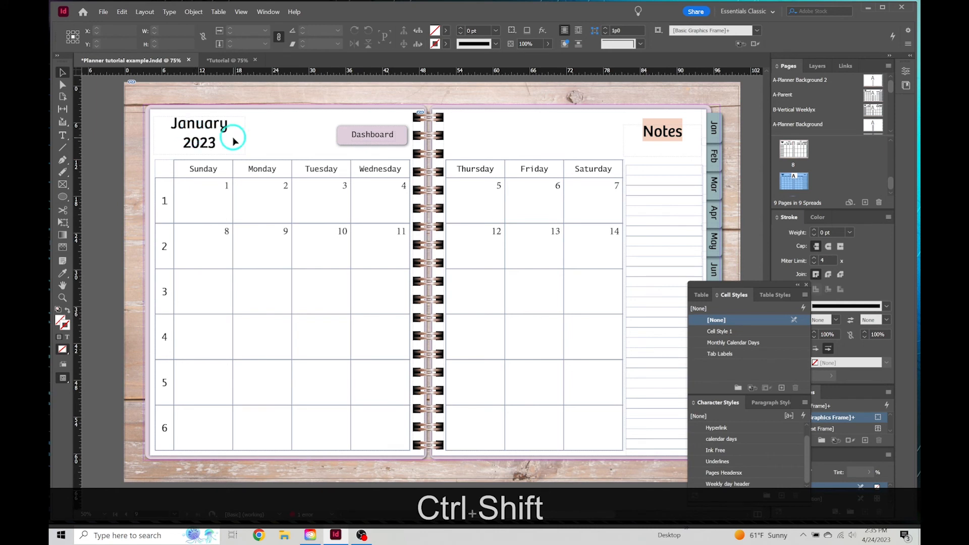
pyautogui.keyDown('ctrl'); pyautogui.keyDown('shift'); pyautogui.click(208, 126); pyautogui.keyUp('shift'); pyautogui.keyUp('ctrl')
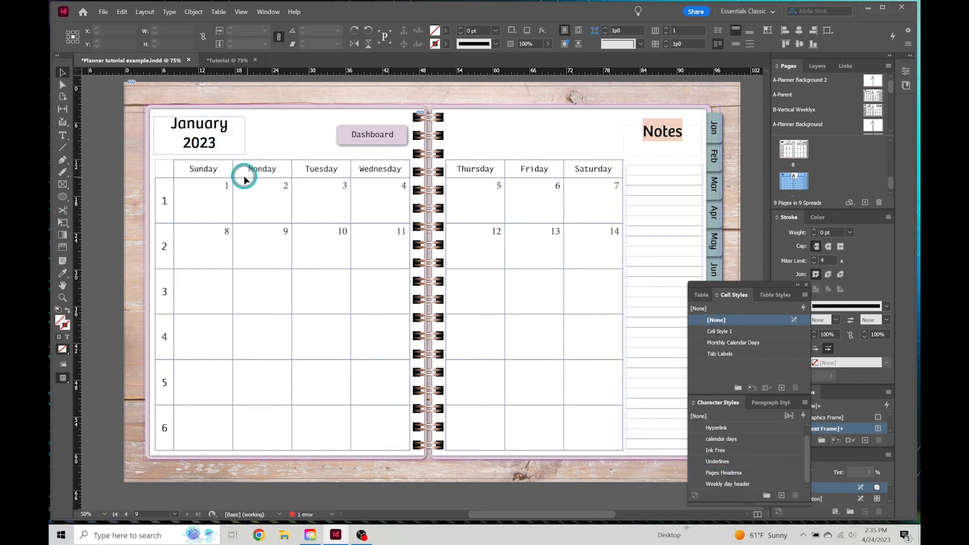
pyautogui.doubleClick(228, 131)
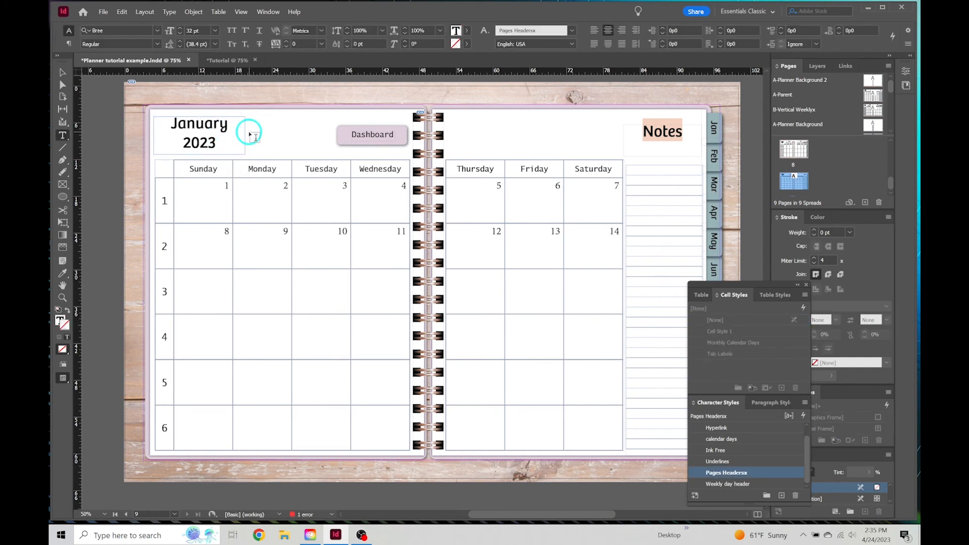
pyautogui.press('BackSpace')
pyautogui.press('BackSpace')
pyautogui.press('BackSpace')
pyautogui.press('BackSpace')
pyautogui.press('BackSpace')
pyautogui.press('BackSpace')
pyautogui.press('BackSpace')
pyautogui.write('February')
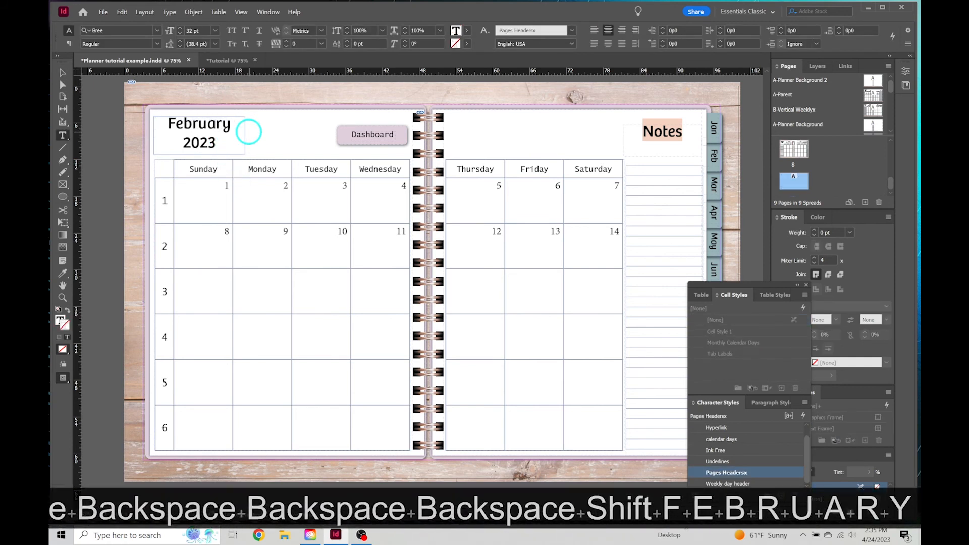
pyautogui.click(63, 73)
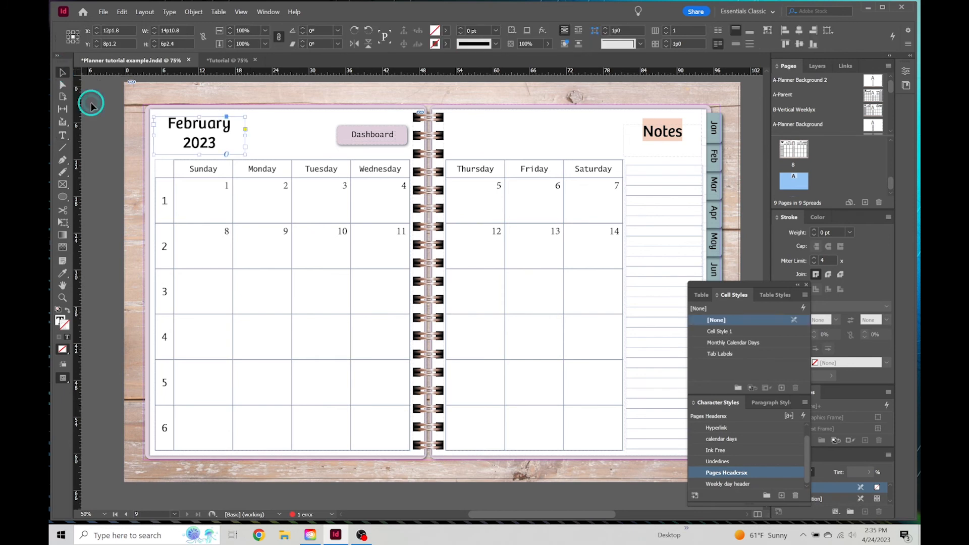
pyautogui.click(114, 151)
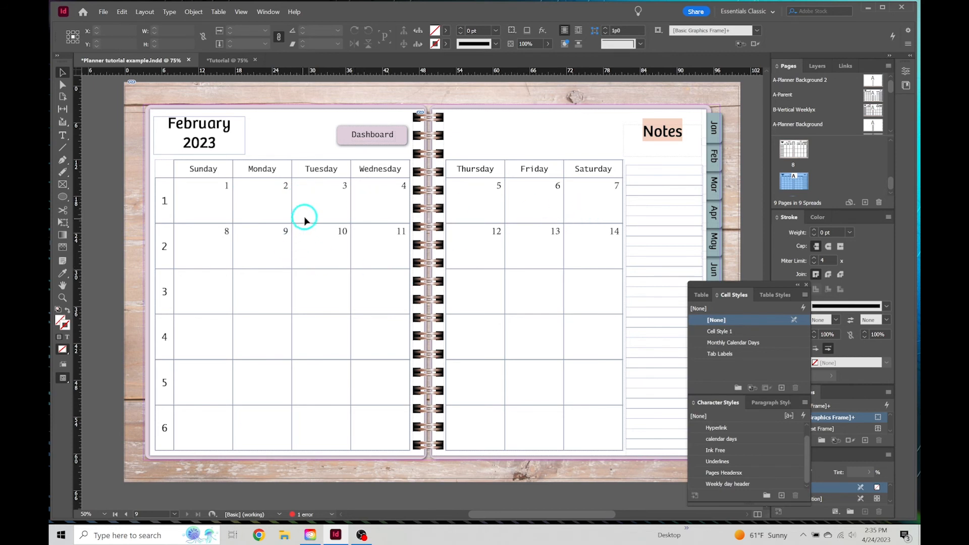
# Step: Override both monthly calendar table frames on the February page so their dates can be edited, and deselect them
pyautogui.keyDown('ctrl'); pyautogui.keyDown('shift'); pyautogui.click(224, 200); pyautogui.keyUp('shift'); pyautogui.keyUp('ctrl')
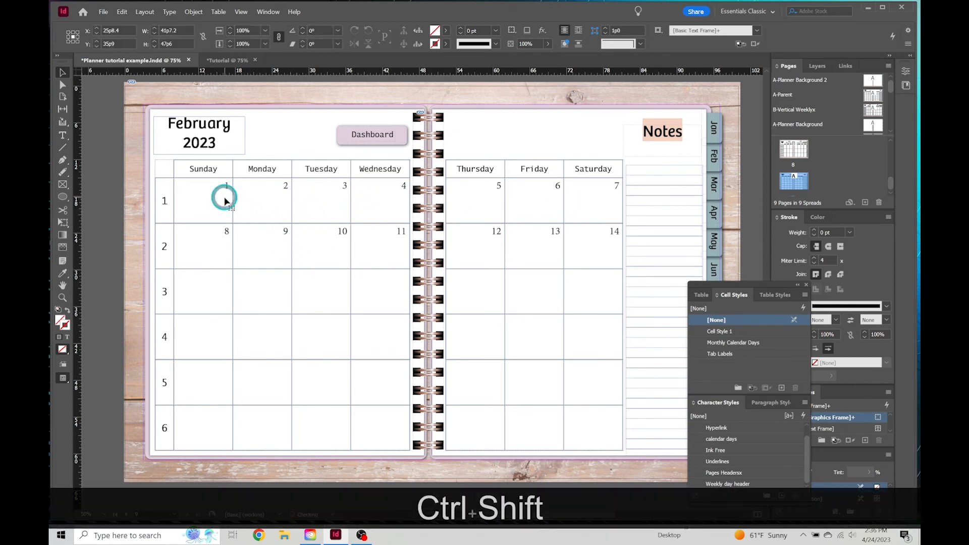
pyautogui.keyDown('ctrl'); pyautogui.keyDown('shift'); pyautogui.click(496, 207); pyautogui.keyUp('shift'); pyautogui.keyUp('ctrl')
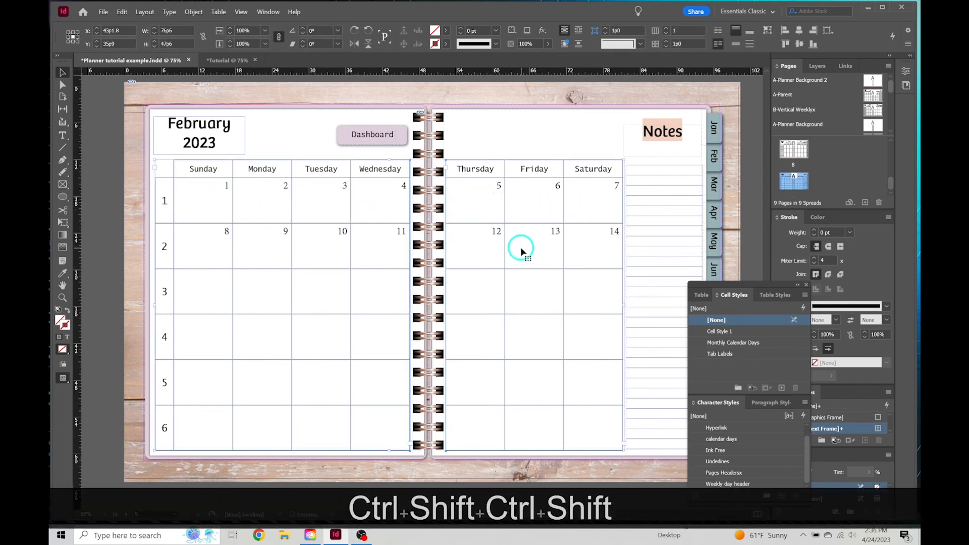
pyautogui.click(225, 199)
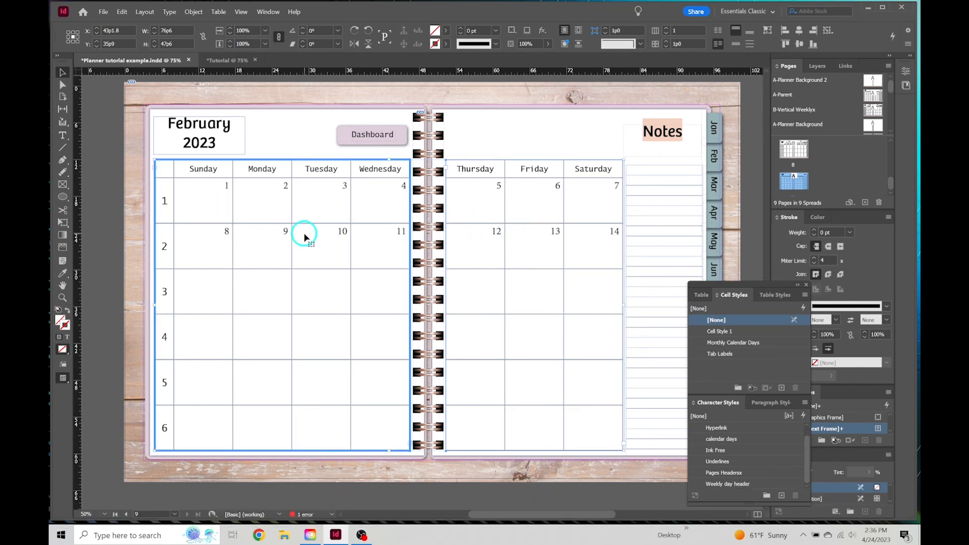
pyautogui.doubleClick(223, 188)
pyautogui.doubleClick(227, 188)
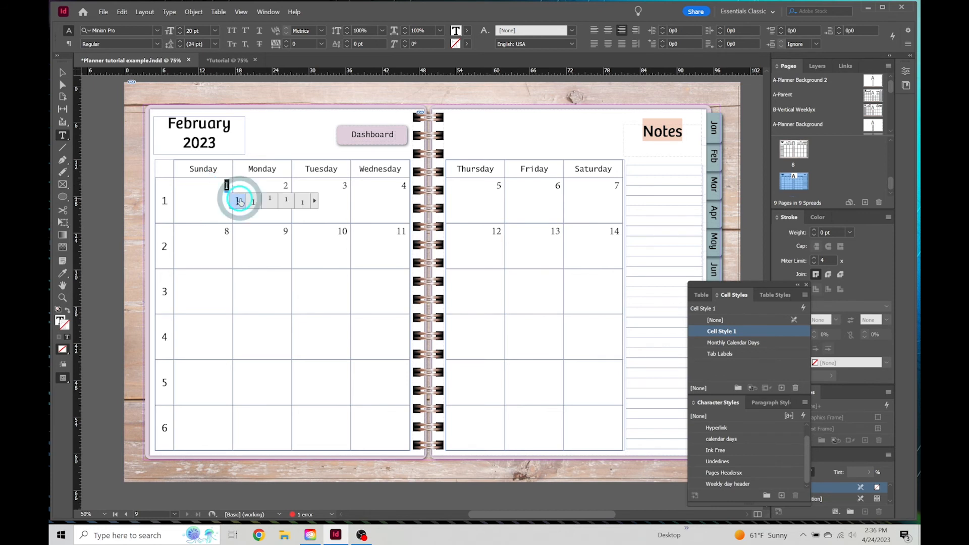
pyautogui.click(62, 73)
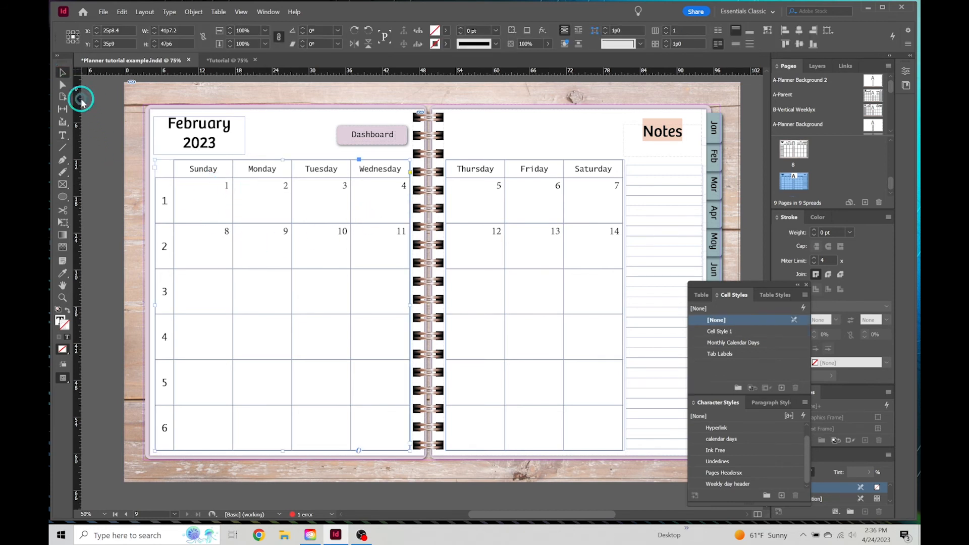
pyautogui.click(141, 213)
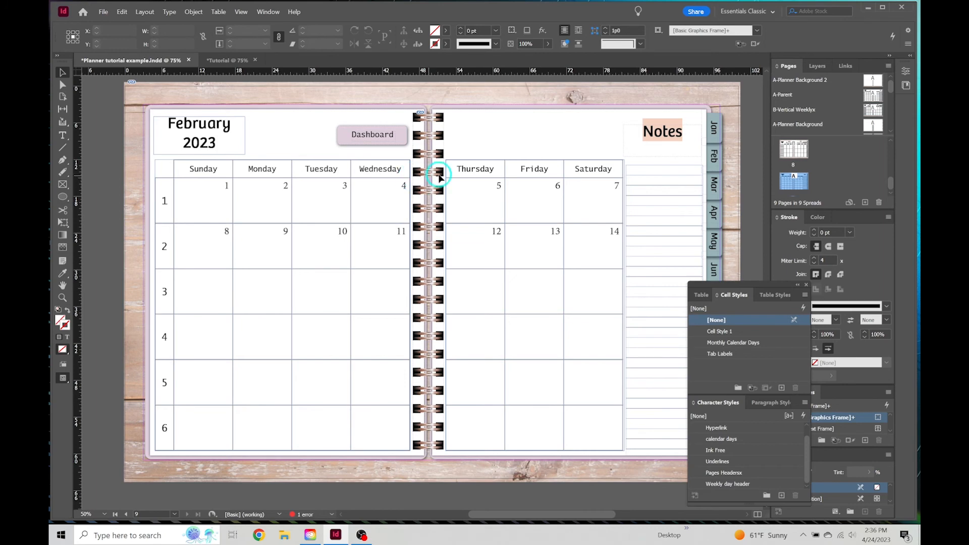
# Step: Delete the date 2 from the first Monday cell of the February calendar and deselect the table
pyautogui.scroll(-2, 439, 173)
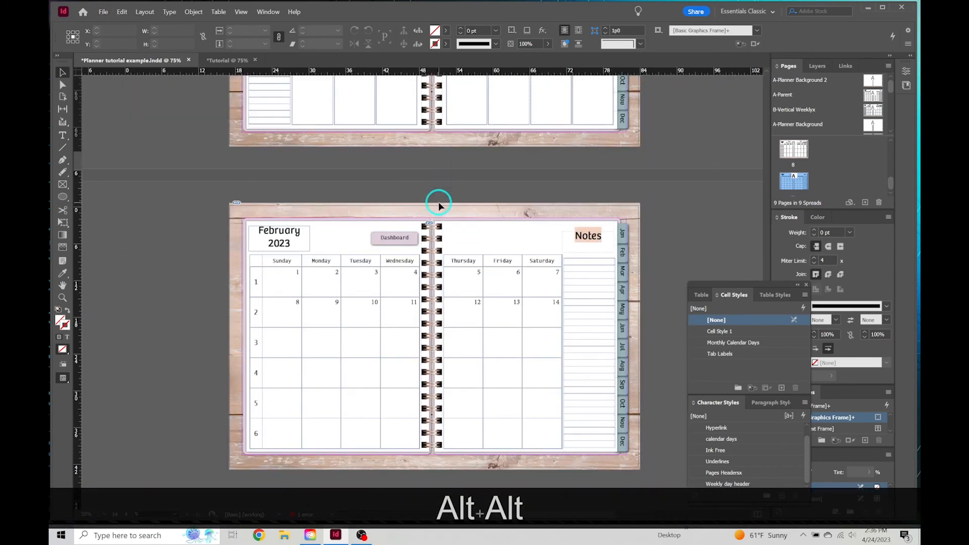
pyautogui.scroll(2, 437, 199)
pyautogui.moveTo(470, 225); pyautogui.dragTo(480, 93)
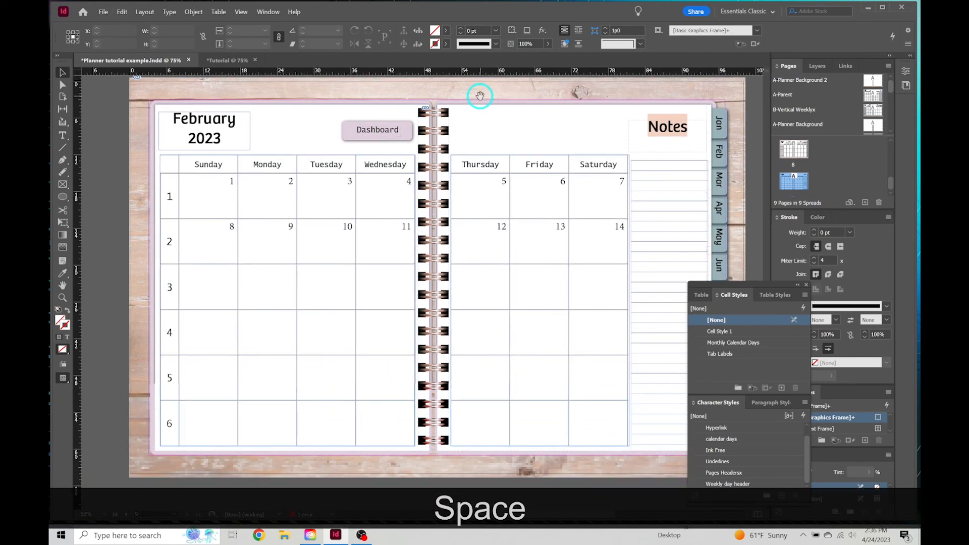
pyautogui.click(289, 181)
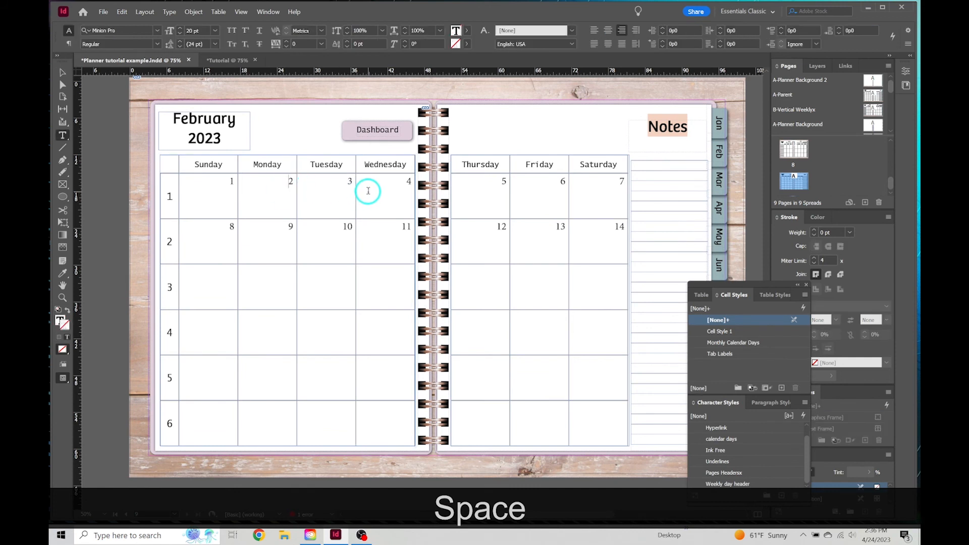
pyautogui.press('Right')
pyautogui.press('BackSpace')
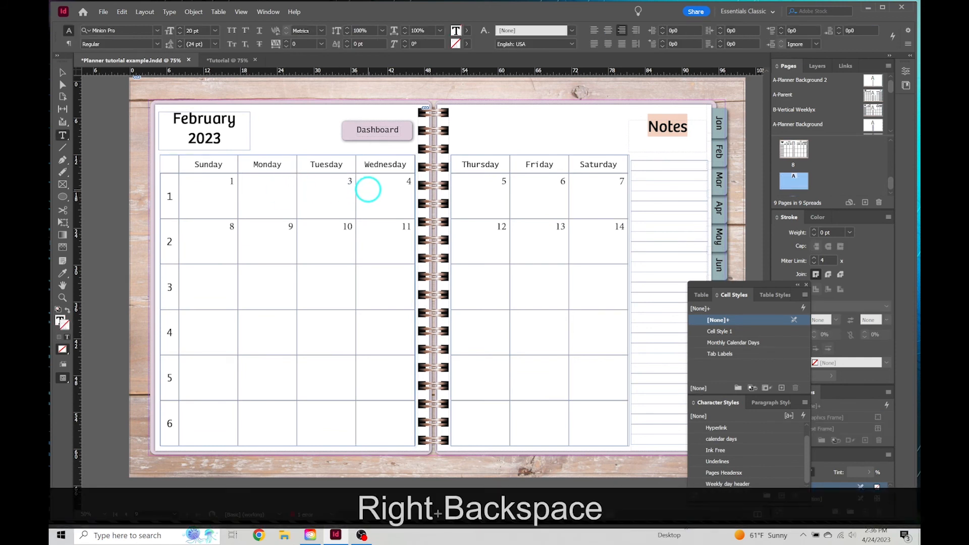
pyautogui.click(63, 72)
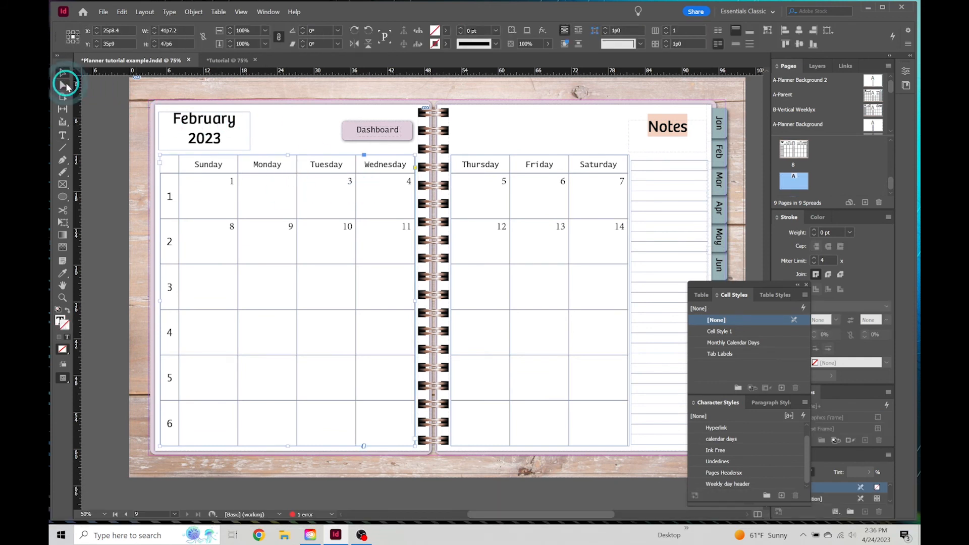
pyautogui.click(395, 168)
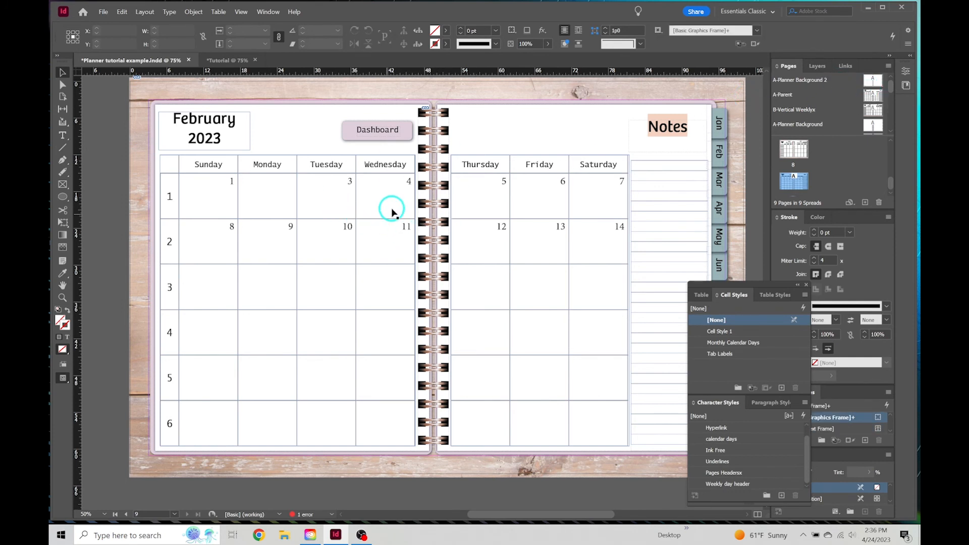
# Step: Compare the A-Parent calendar with the February page and check that its Monday heading text can be selected
pyautogui.doubleClick(868, 95)
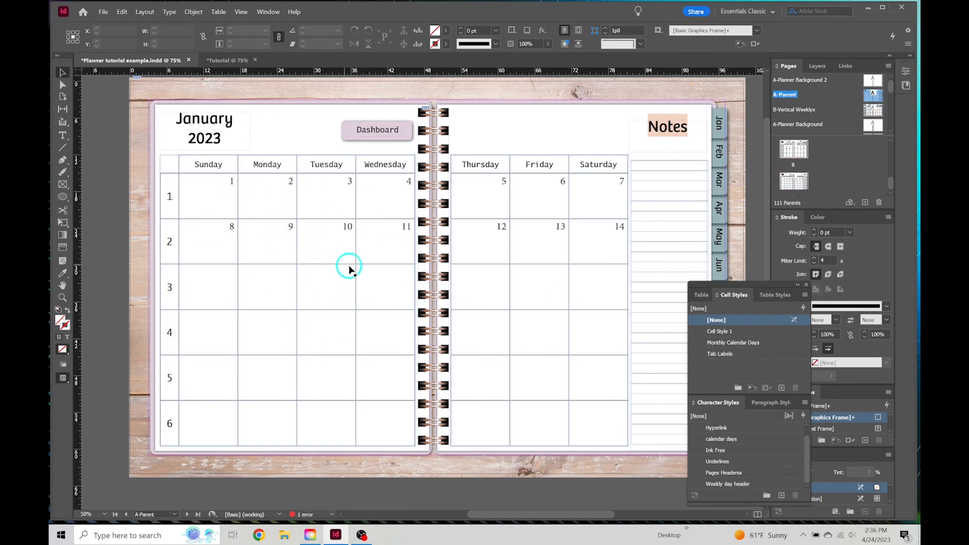
pyautogui.doubleClick(813, 188)
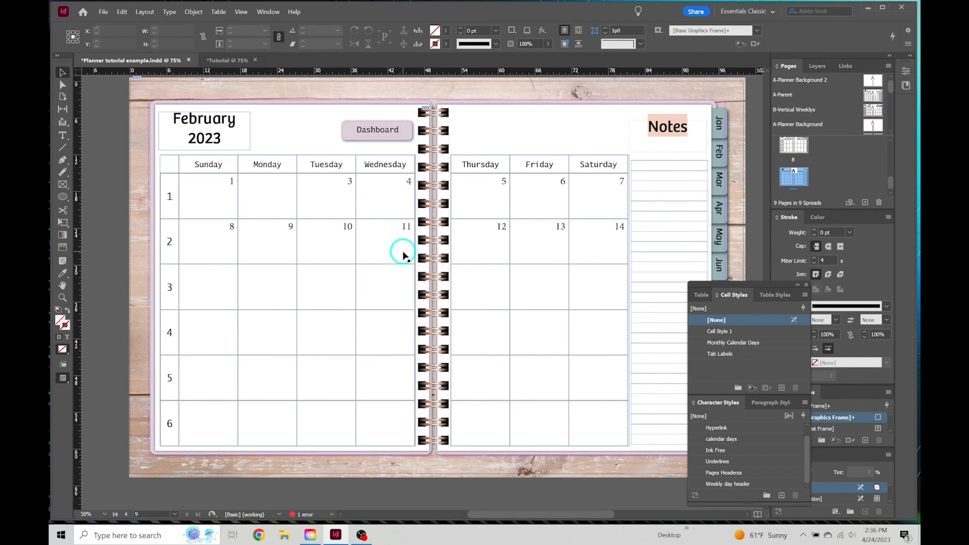
pyautogui.doubleClick(269, 164)
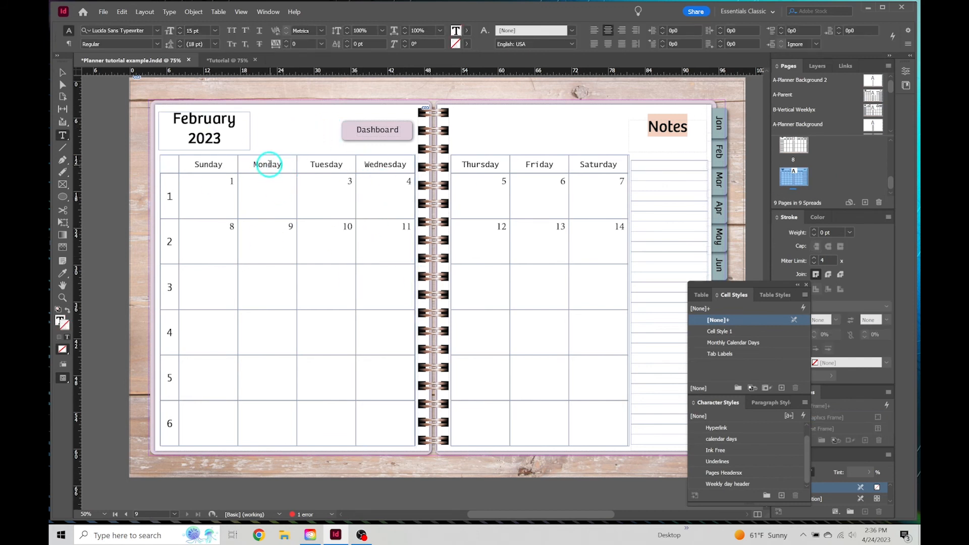
pyautogui.moveTo(253, 164); pyautogui.dragTo(281, 166)
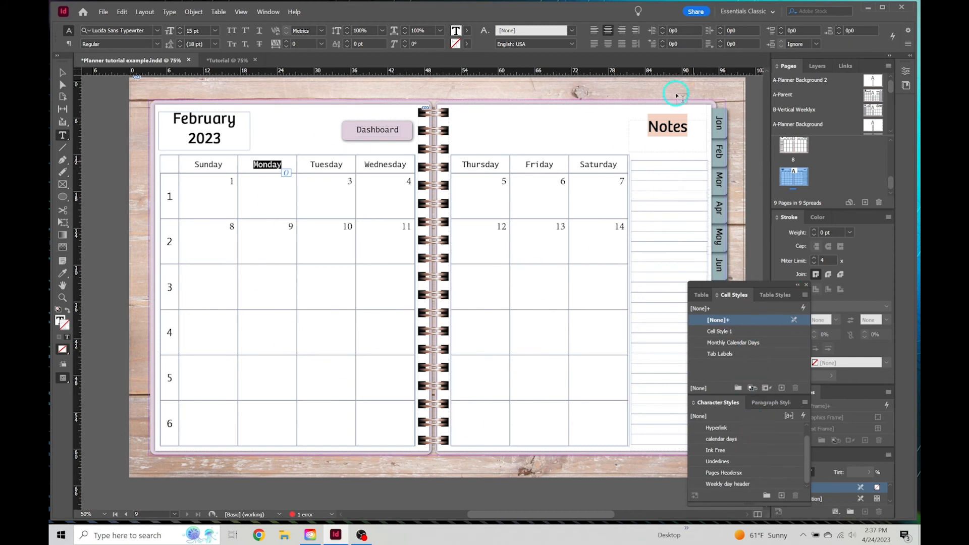
pyautogui.click(63, 73)
pyautogui.click(175, 232)
# Step: Look through the January weekly spreads above the February calendar and their page thumbnails
pyautogui.scroll(-1, 384, 216)
pyautogui.scroll(6, 826, 164)
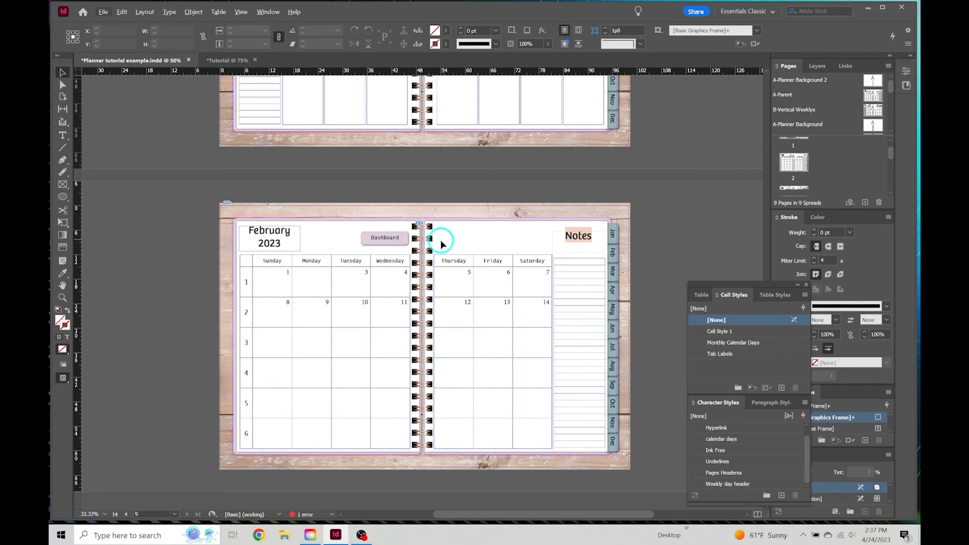
pyautogui.scroll(10, 440, 241)
pyautogui.scroll(15, 440, 242)
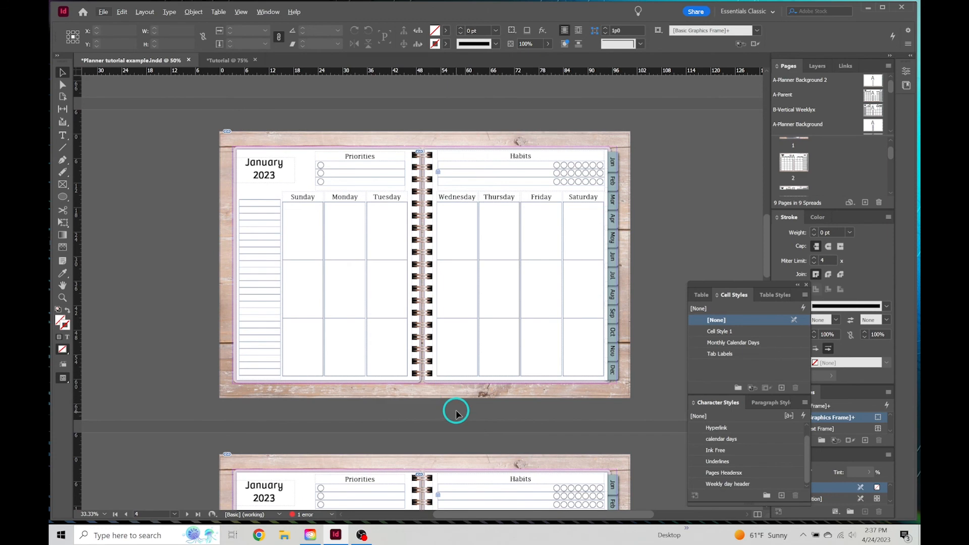
pyautogui.scroll(-5, 455, 407)
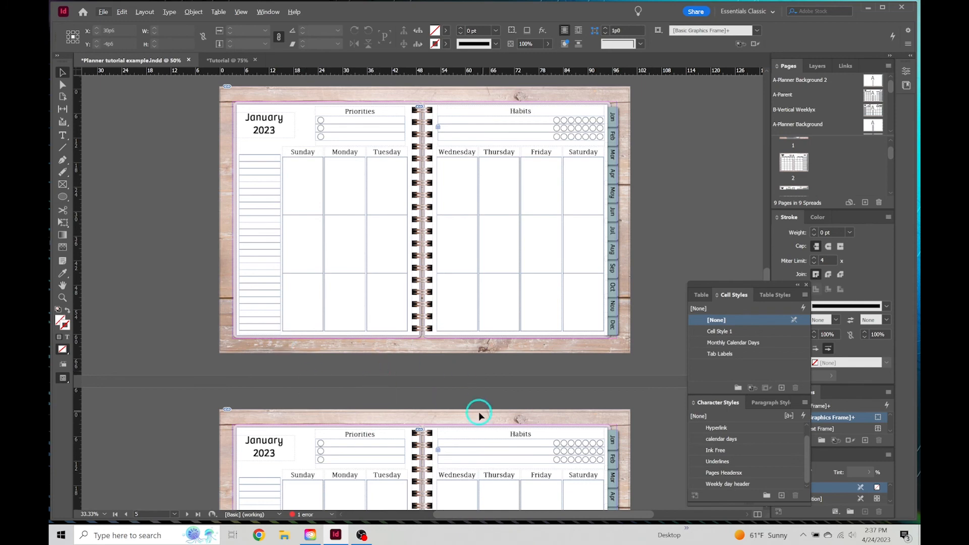
pyautogui.scroll(-5, 479, 396)
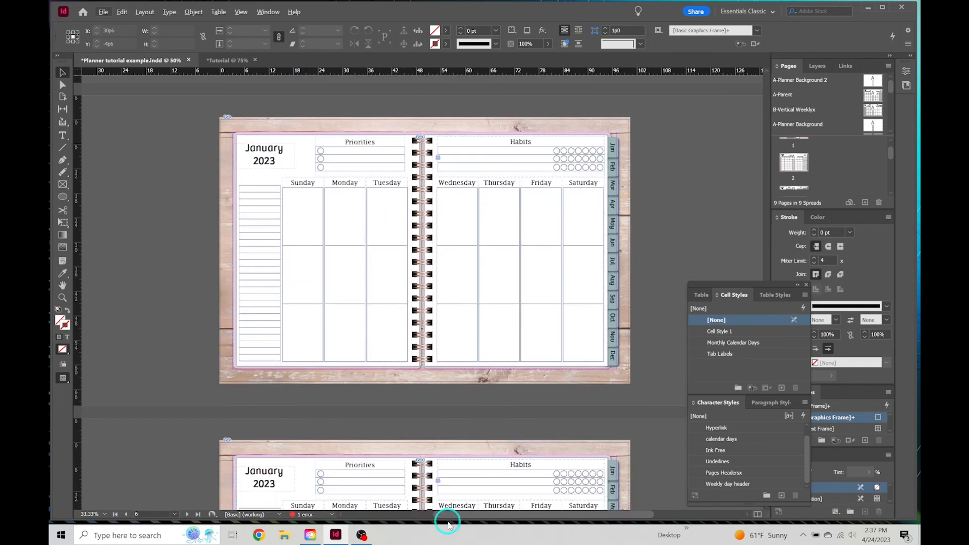
pyautogui.moveTo(449, 515); pyautogui.dragTo(474, 515)
pyautogui.scroll(10, 347, 378)
pyautogui.scroll(7, 348, 376)
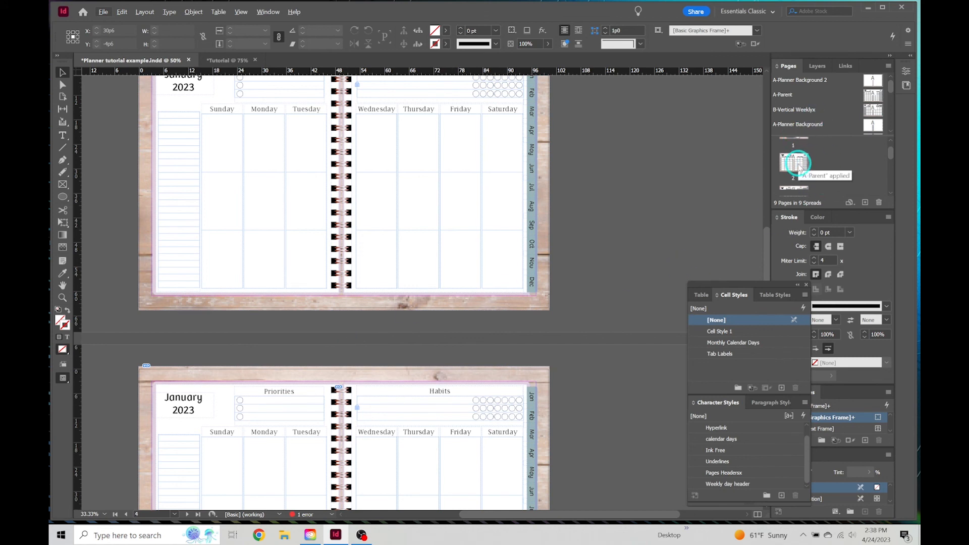
pyautogui.scroll(1, 794, 169)
pyautogui.scroll(-2, 795, 171)
pyautogui.scroll(-2, 794, 170)
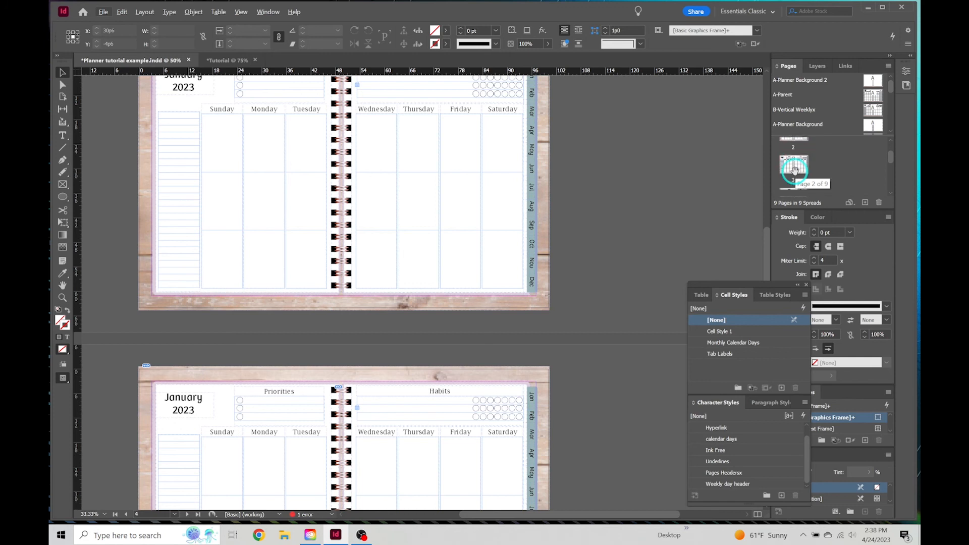
pyautogui.click(795, 174)
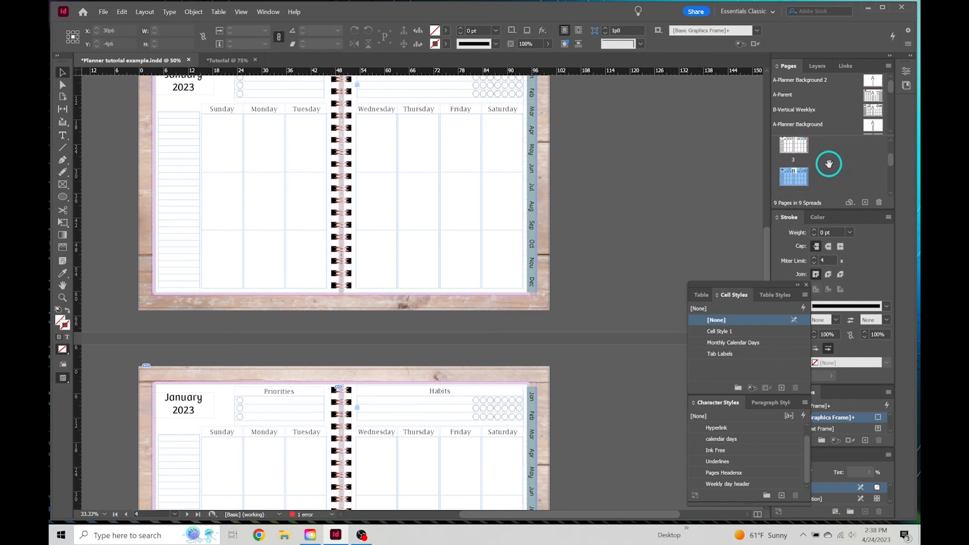
pyautogui.rightClick(812, 170)
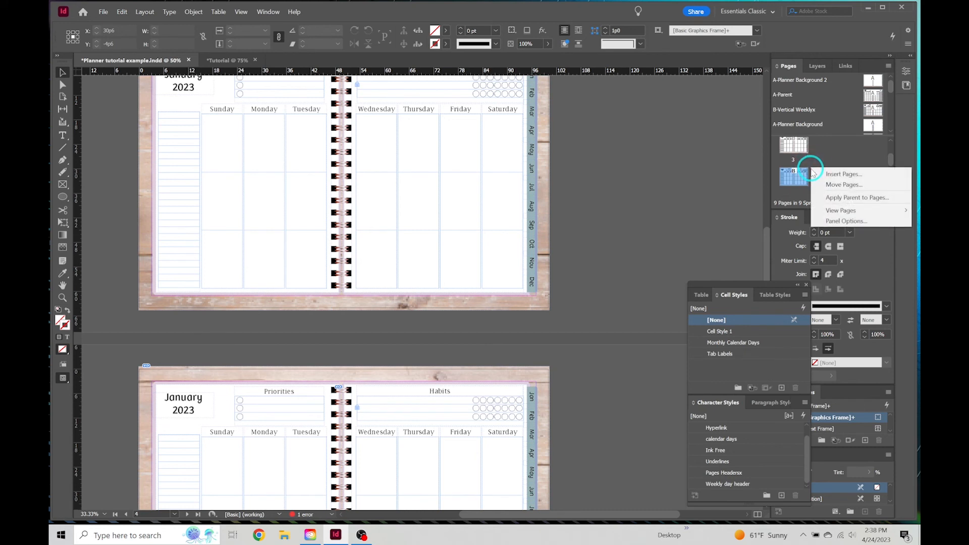
pyautogui.click(830, 185)
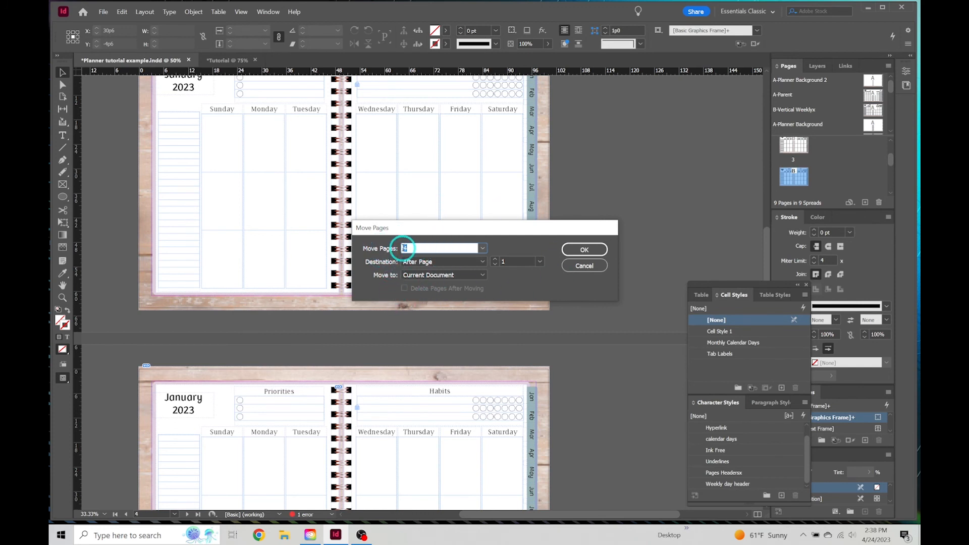
pyautogui.write('4-')
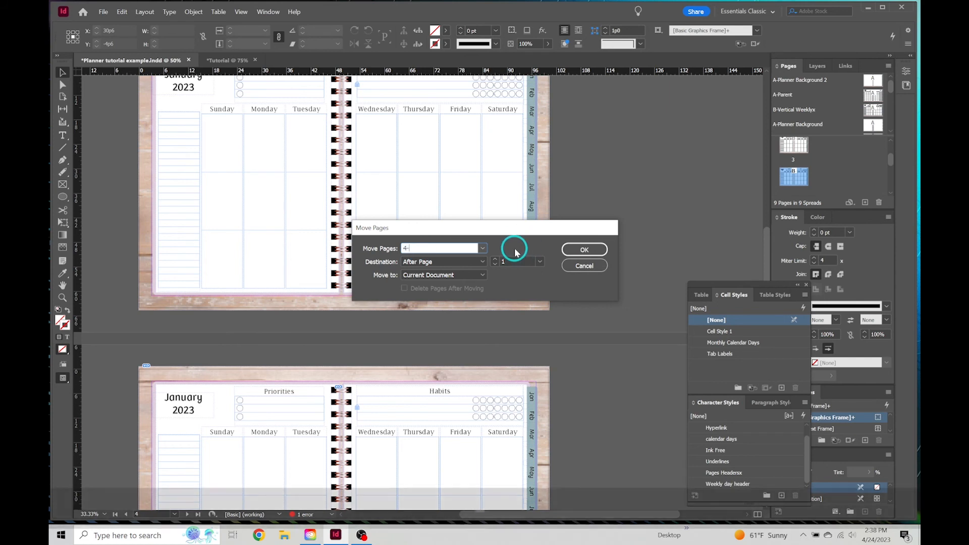
pyautogui.write('5')
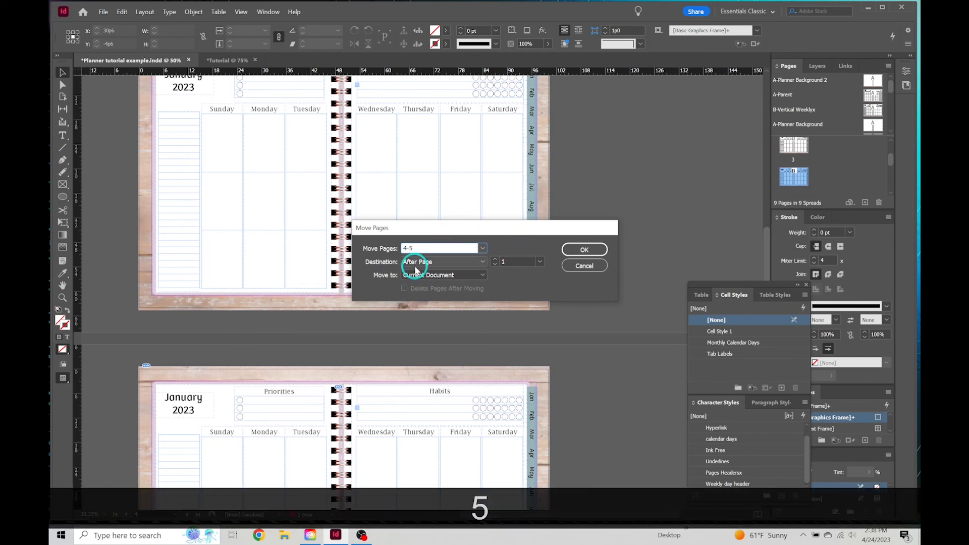
pyautogui.click(541, 263)
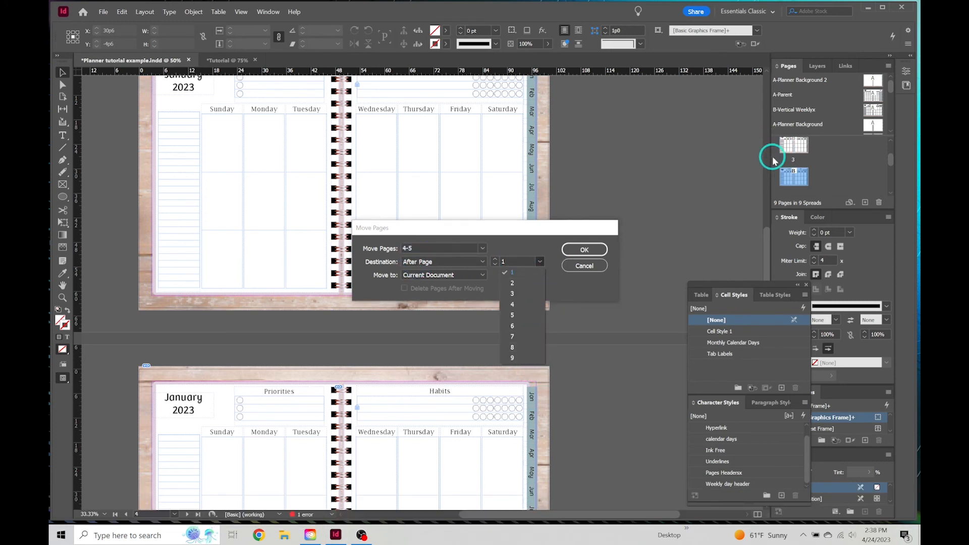
pyautogui.click(521, 236)
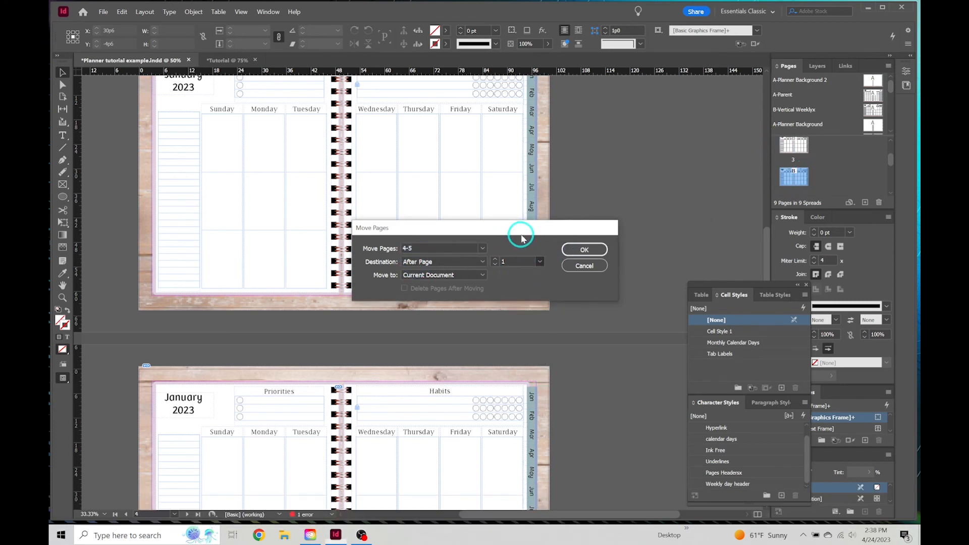
pyautogui.click(599, 256)
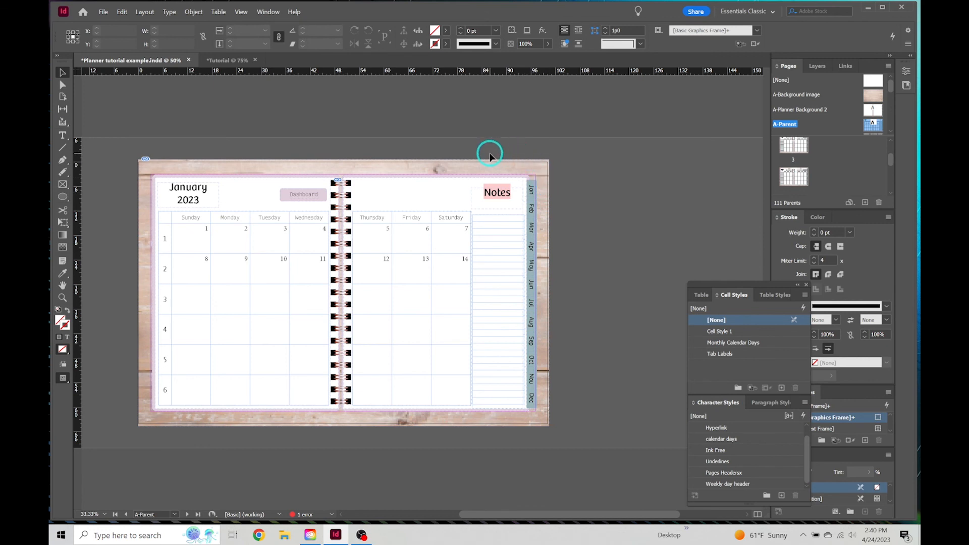
# Step: Open the A-Planner Background 2 parent at its month tabs
pyautogui.doubleClick(863, 109)
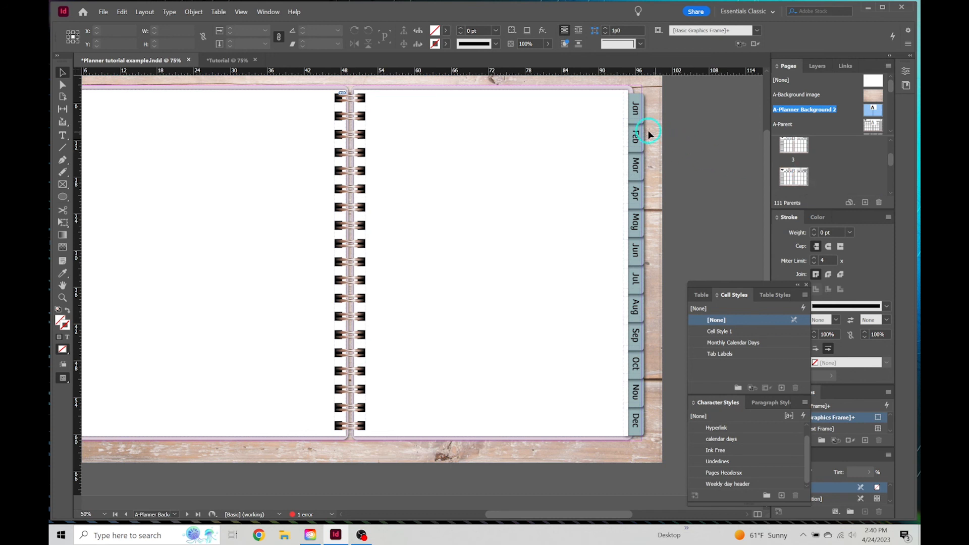
pyautogui.press('space')
pyautogui.moveTo(377, 175)
pyautogui.mouseDown()
pyautogui.moveTo(395, 182)
pyautogui.moveTo(378, 173)
pyautogui.mouseUp()
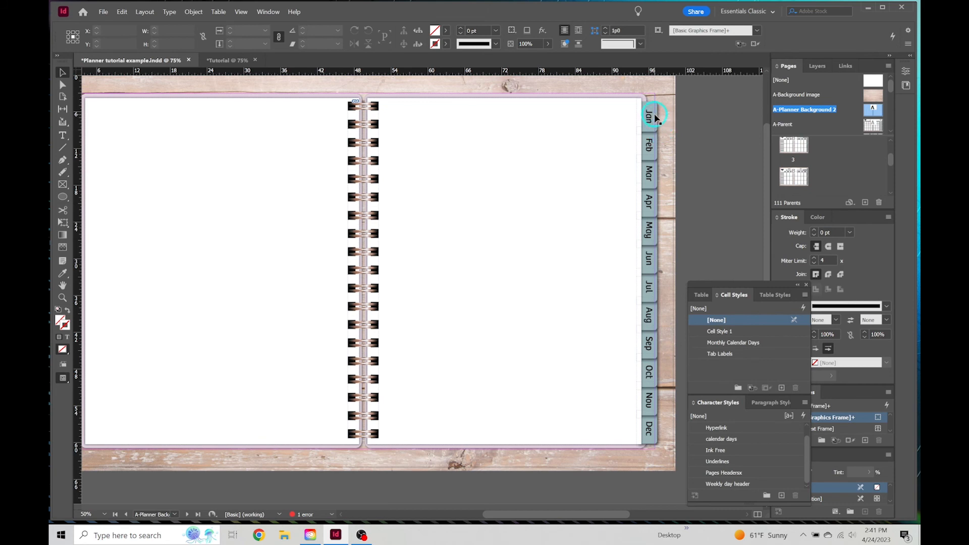
pyautogui.click(656, 136)
pyautogui.click(657, 174)
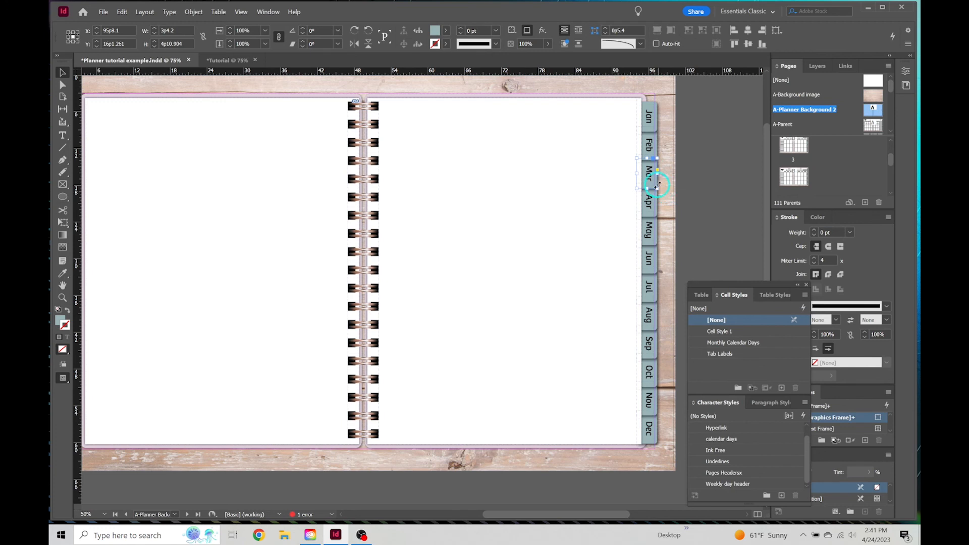
pyautogui.click(657, 116)
pyautogui.rightClick(655, 129)
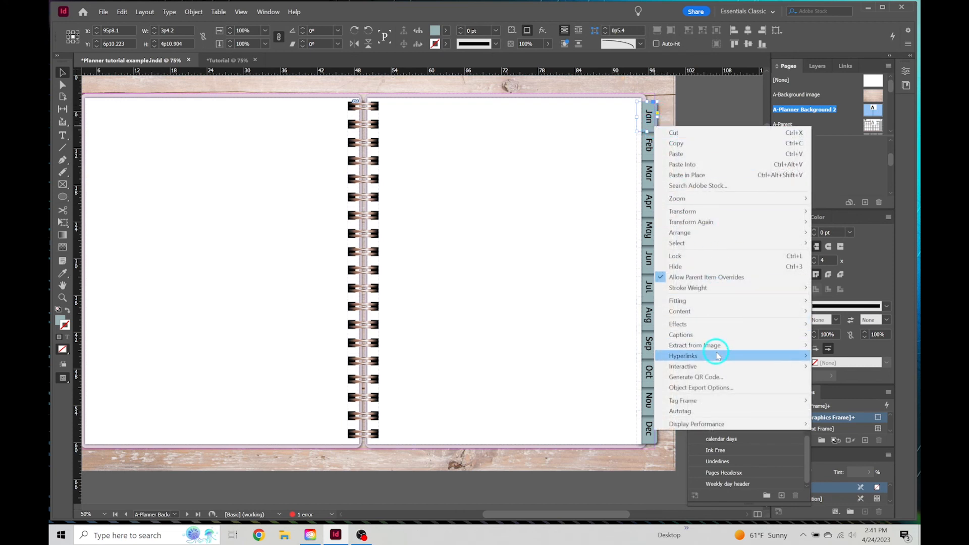
pyautogui.moveTo(718, 356)
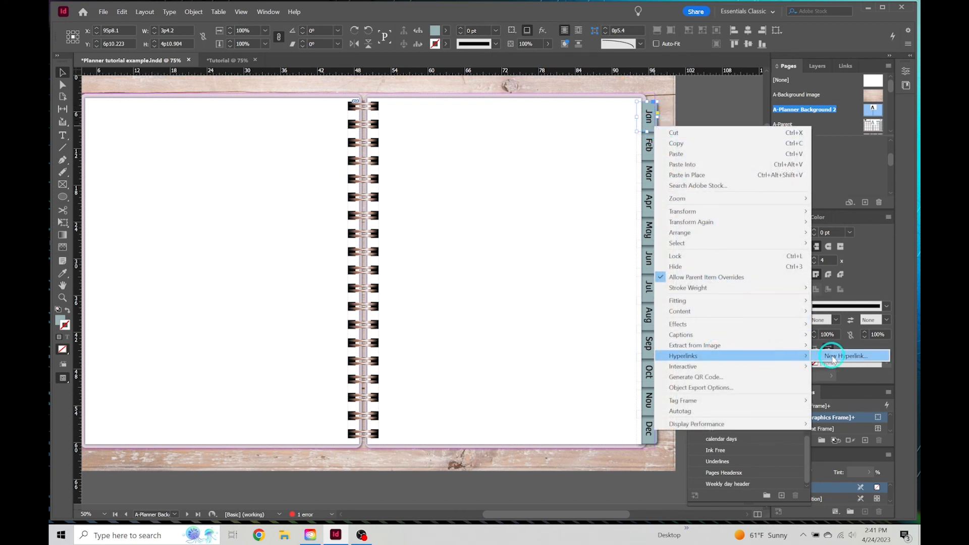
pyautogui.click(591, 96)
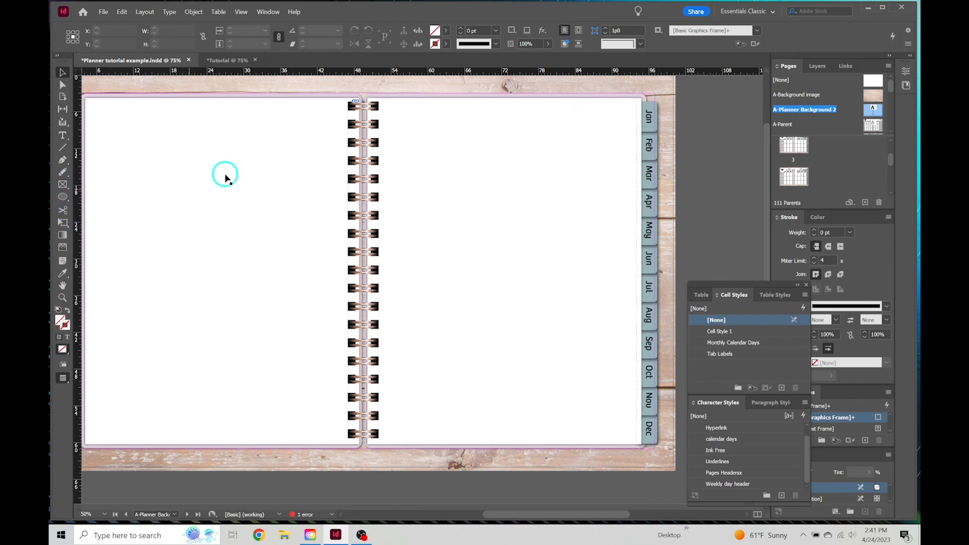
# Step: Draw a rectangle frame about 2p4.8 wide and 5p0 high over the Jan tab on the parent
pyautogui.click(63, 185)
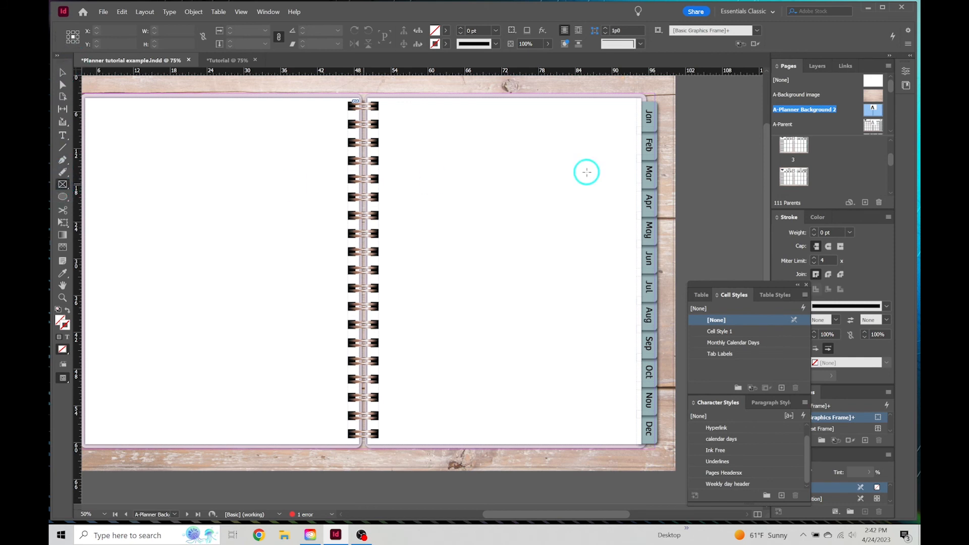
pyautogui.moveTo(641, 100); pyautogui.dragTo(657, 130)
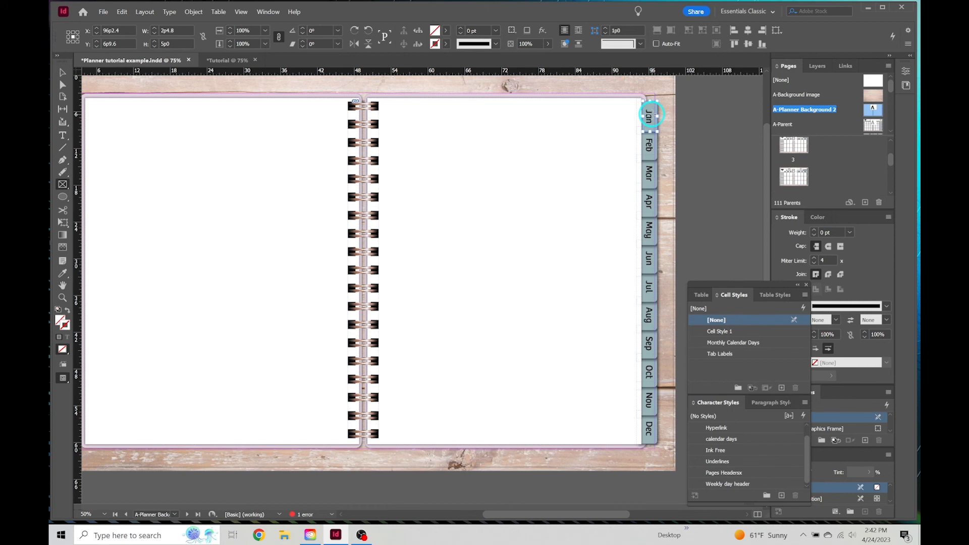
pyautogui.rightClick(651, 115)
pyautogui.moveTo(735, 344)
pyautogui.click(828, 346)
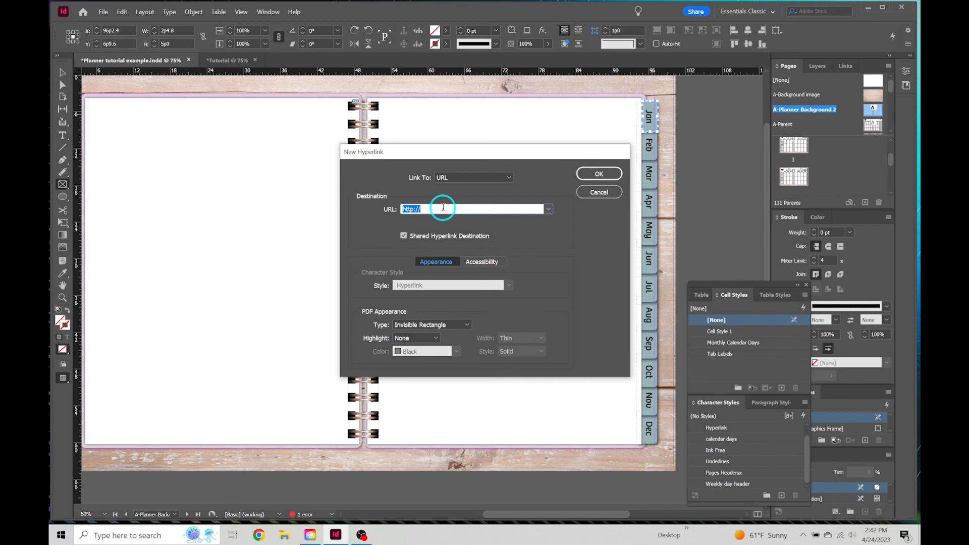
pyautogui.click(505, 179)
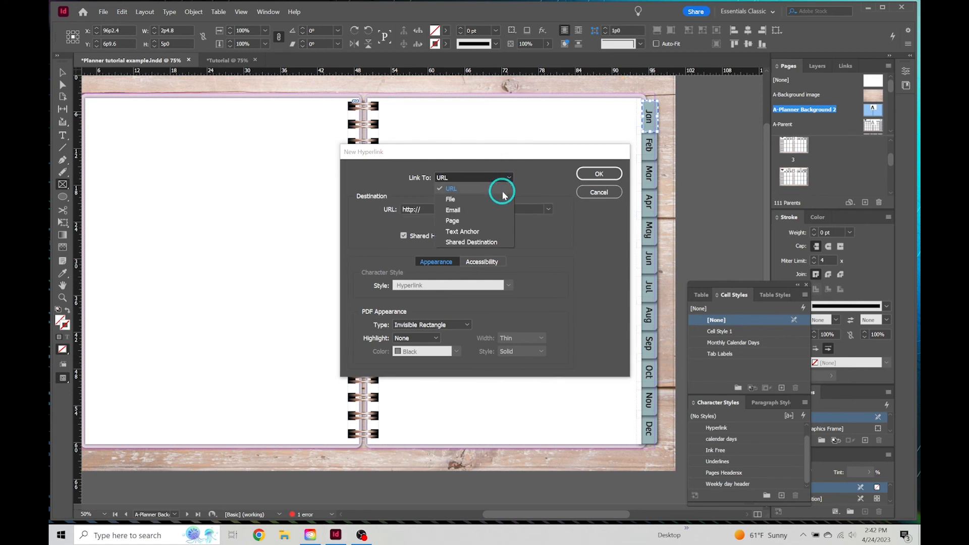
pyautogui.click(492, 220)
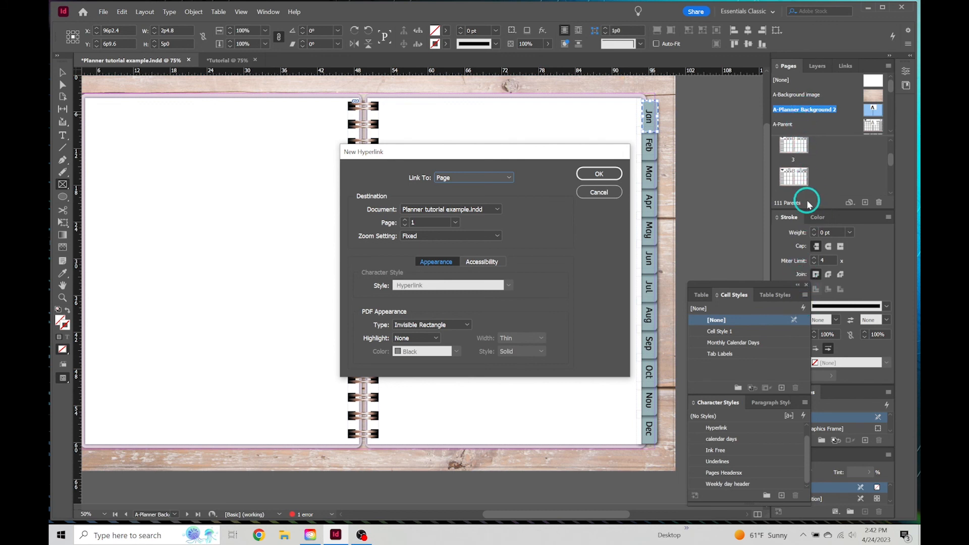
pyautogui.click(600, 192)
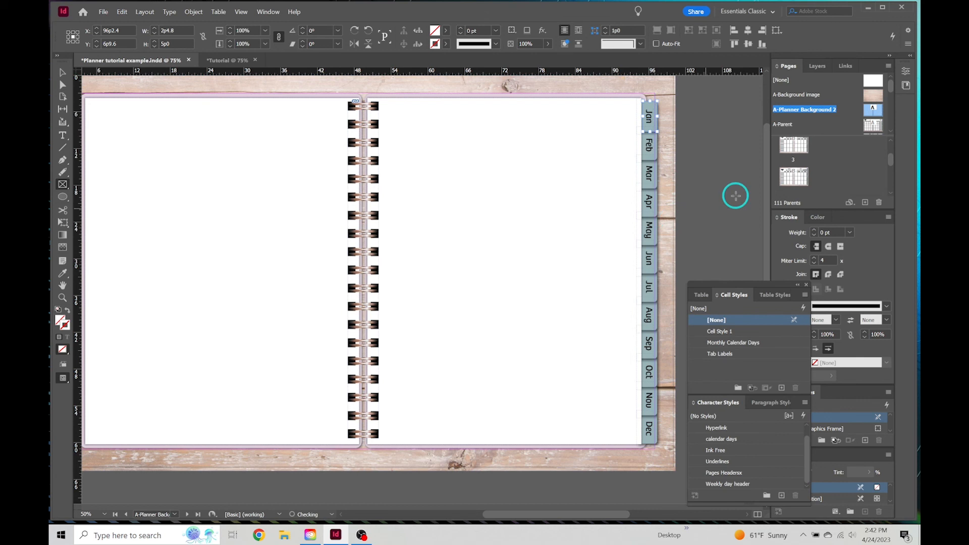
# Step: Check which page holds the January 2023 calendar and return to the A-Planner Background 2 parent
pyautogui.scroll(2, 812, 158)
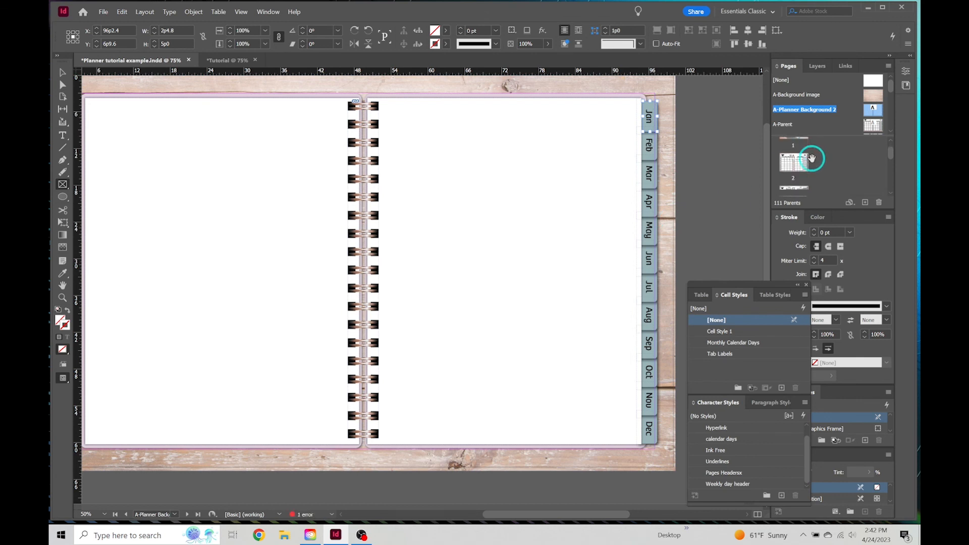
pyautogui.doubleClick(800, 168)
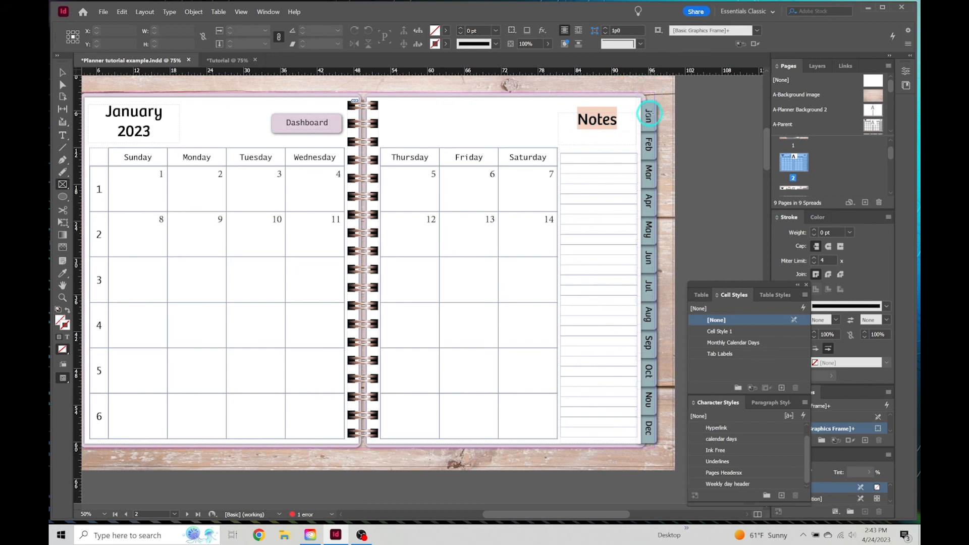
pyautogui.click(795, 175)
pyautogui.click(880, 95)
pyautogui.doubleClick(871, 111)
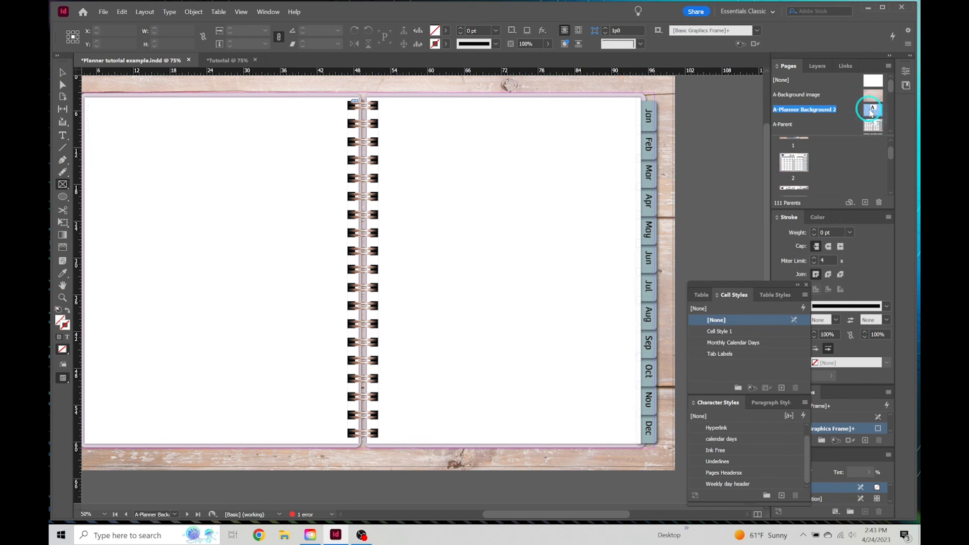
# Step: Hyperlink the frame over the Jan tab to page 2 of Planner tutorial example.indd and deselect it
pyautogui.click(650, 114)
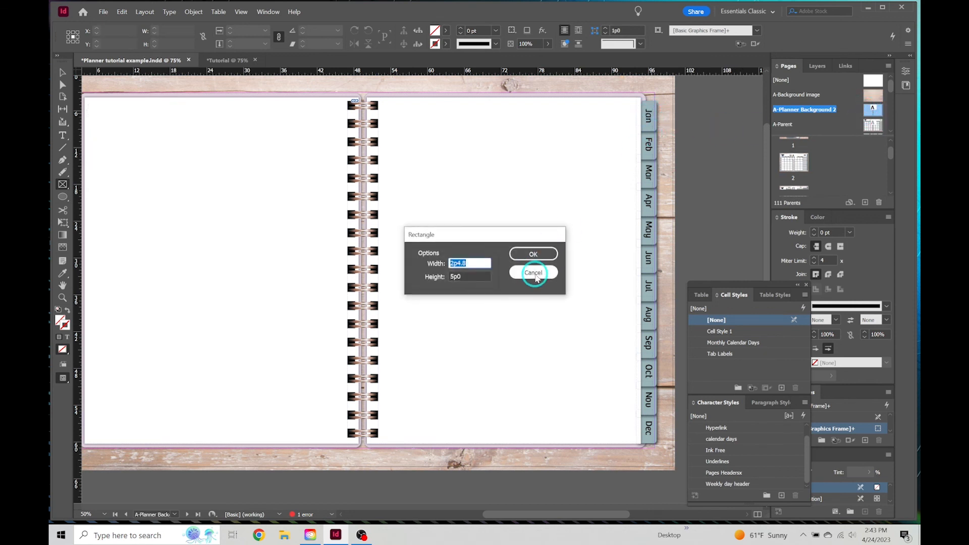
pyautogui.click(534, 273)
pyautogui.click(63, 73)
pyautogui.click(657, 116)
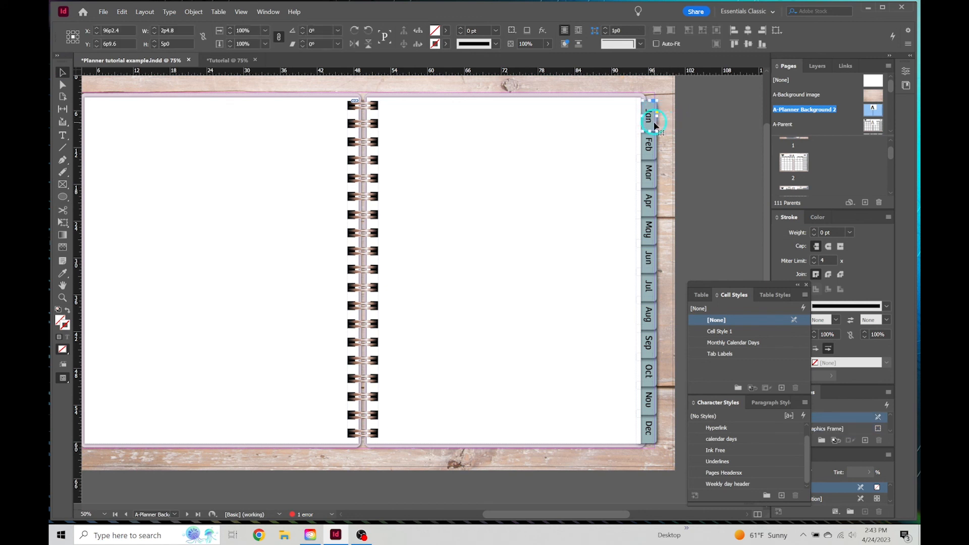
pyautogui.rightClick(655, 126)
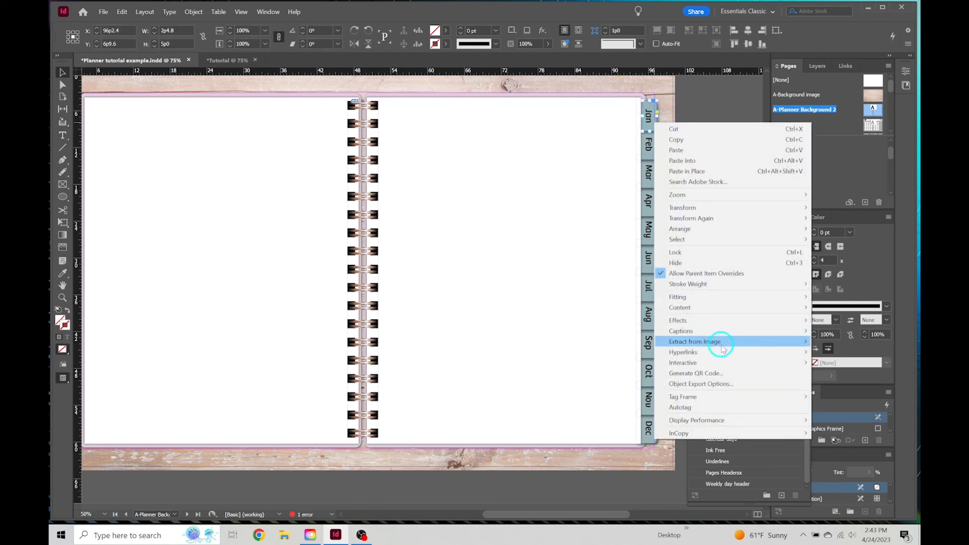
pyautogui.moveTo(721, 353)
pyautogui.click(841, 353)
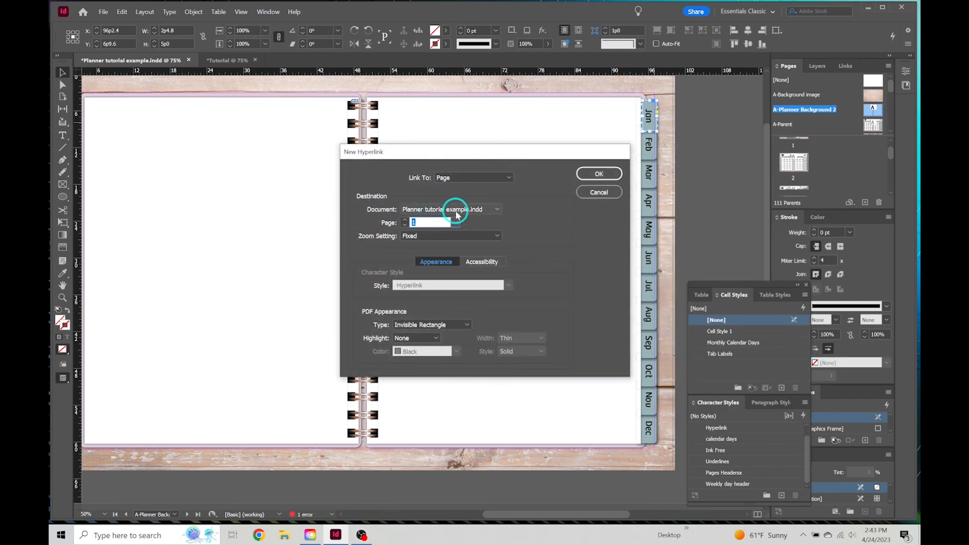
pyautogui.click(490, 211)
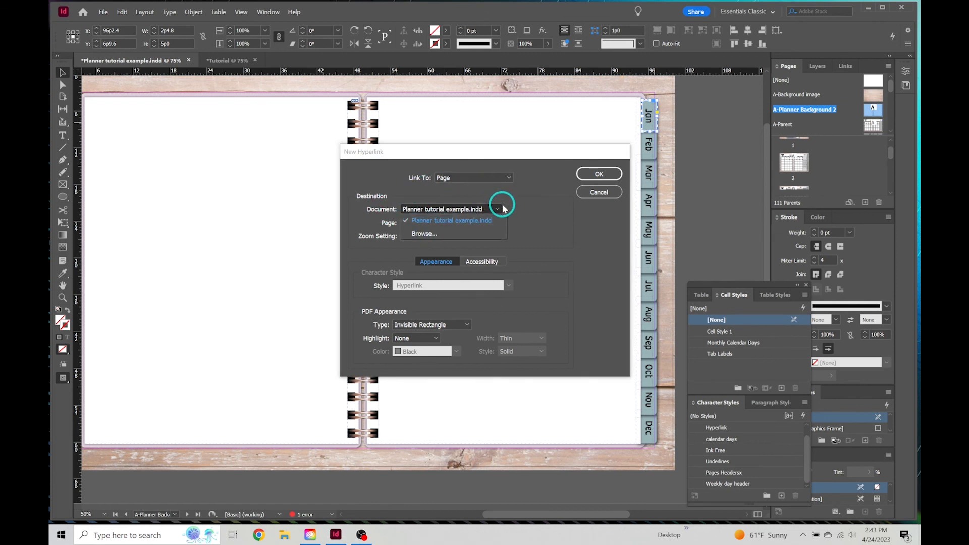
pyautogui.click(543, 207)
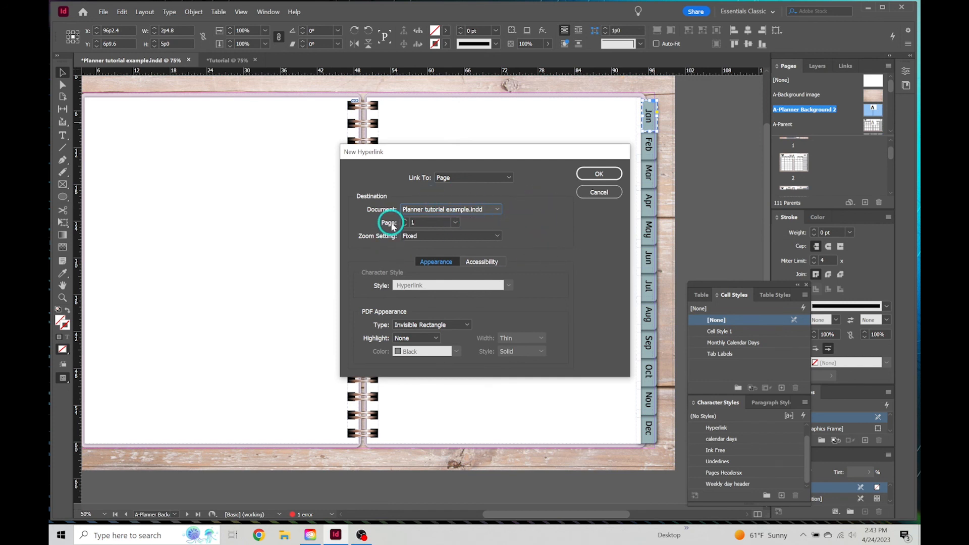
pyautogui.doubleClick(414, 222)
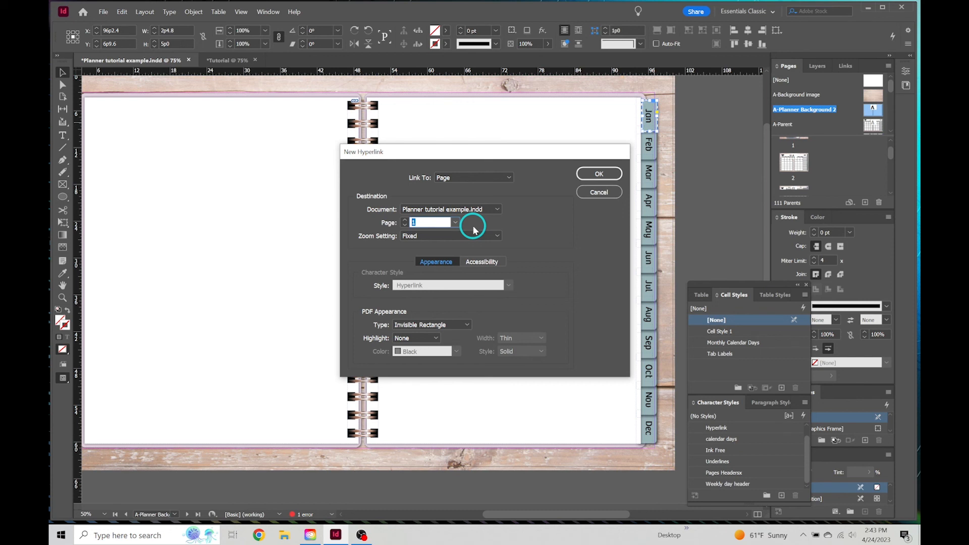
pyautogui.write('2')
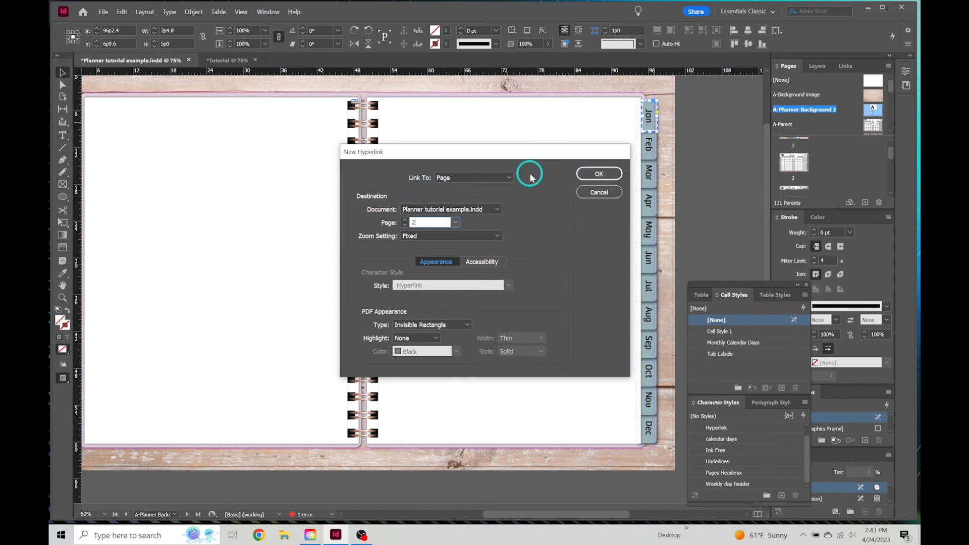
pyautogui.click(593, 175)
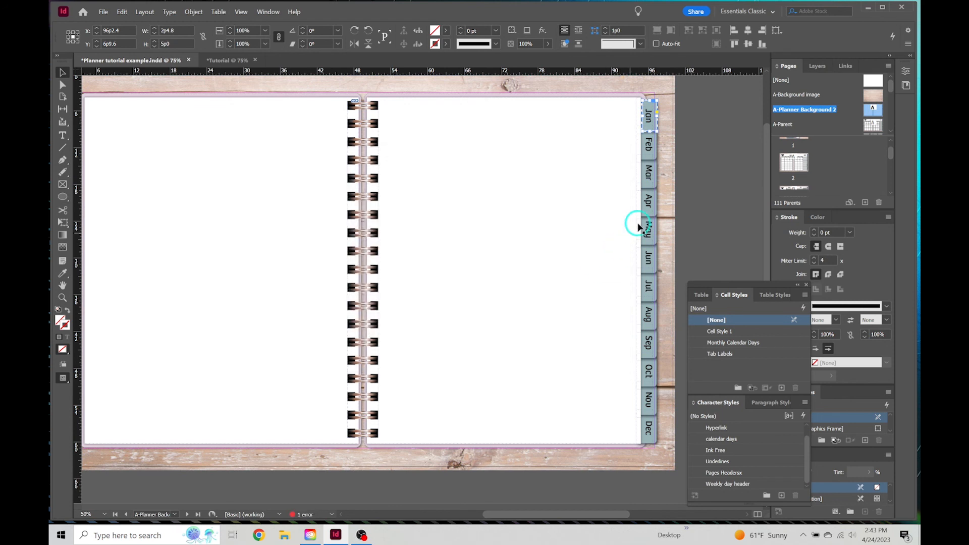
pyautogui.click(701, 170)
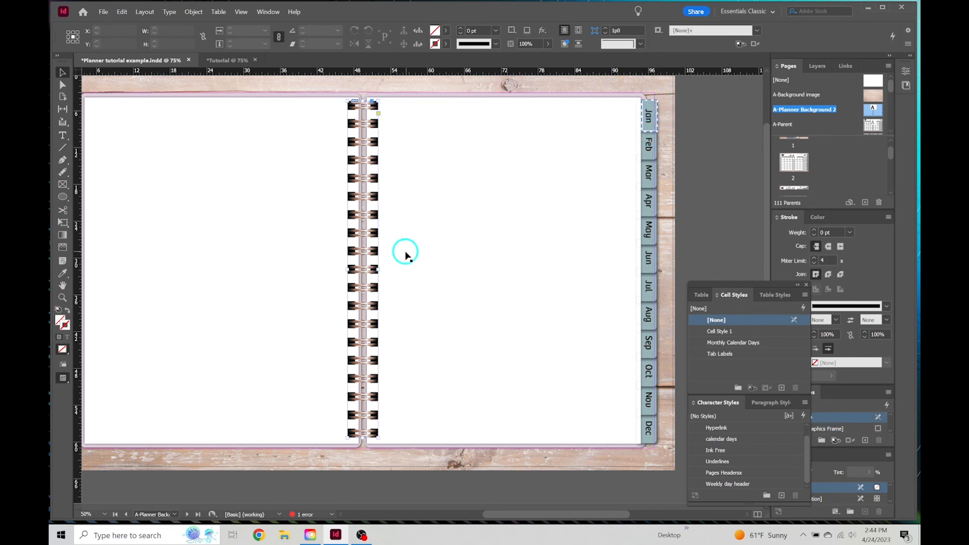
# Step: Draw a rectangle frame about 5p3.6 wide and 56p2.4 high over the spiral binding on the parent
pyautogui.click(405, 232)
pyautogui.click(372, 90)
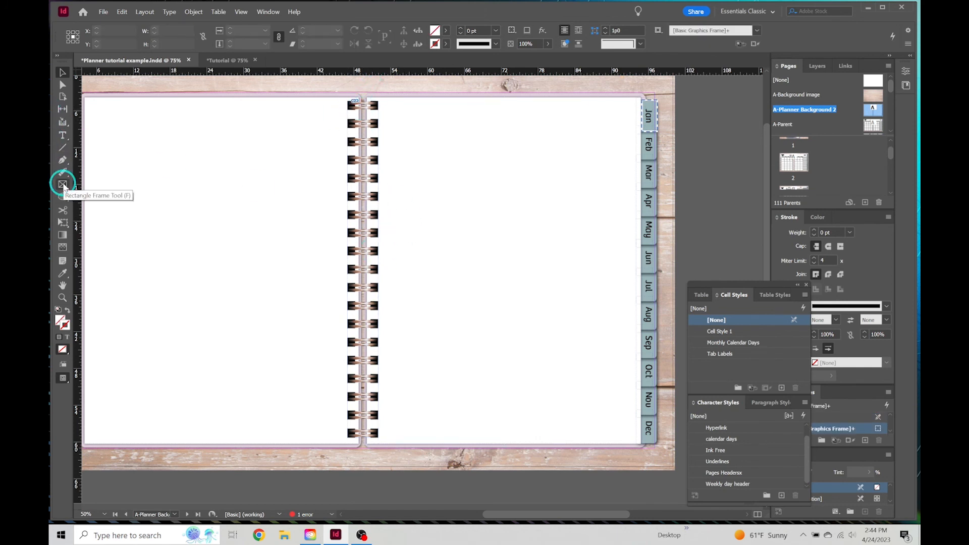
pyautogui.click(63, 184)
pyautogui.moveTo(346, 95); pyautogui.dragTo(376, 440)
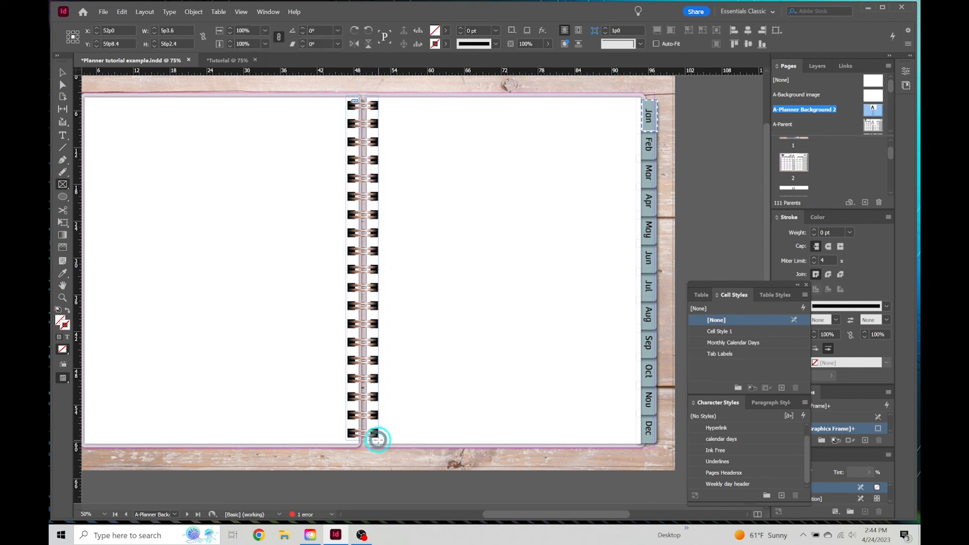
# Step: Hyperlink the frame over the spiral binding to page 1 of Planner tutorial example.indd and deselect it
pyautogui.rightClick(355, 124)
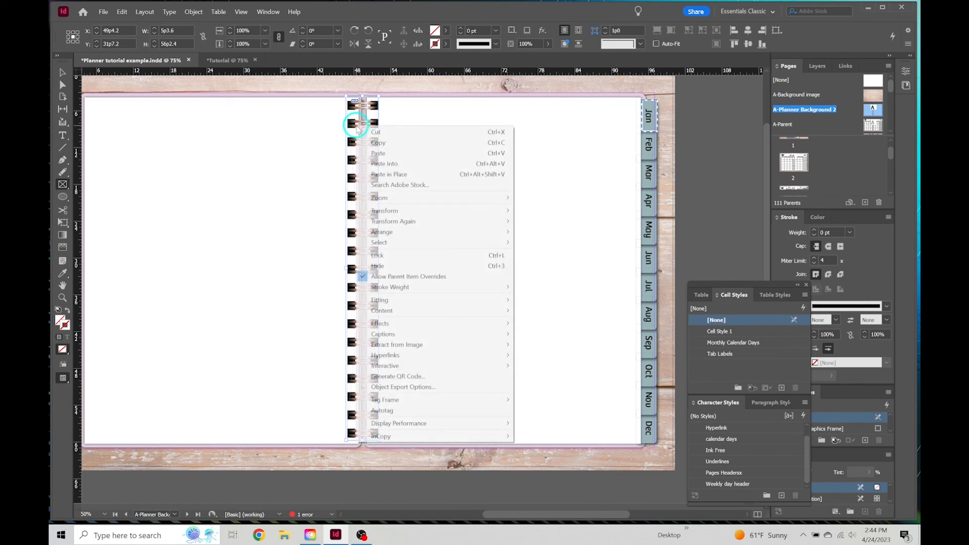
pyautogui.moveTo(469, 353)
pyautogui.click(538, 355)
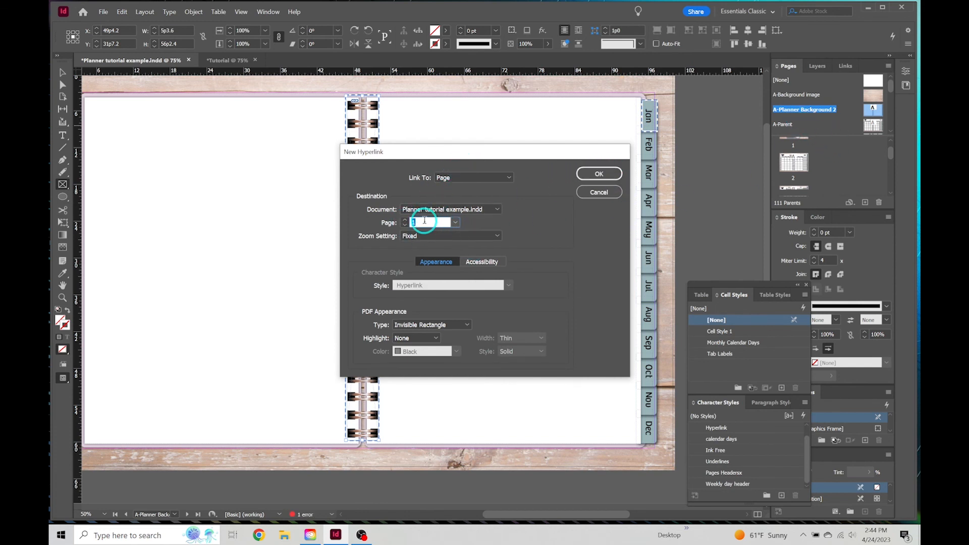
pyautogui.click(598, 174)
pyautogui.click(62, 79)
pyautogui.click(383, 145)
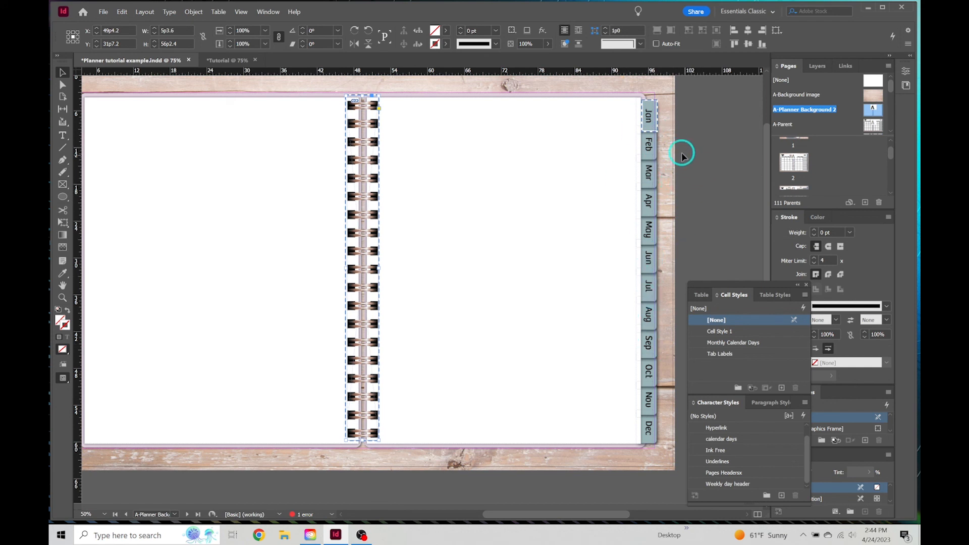
pyautogui.click(708, 169)
# Step: Open the January 2023 calendar page to check its inherited link frames and look through the page and parent thumbnails
pyautogui.scroll(2, 707, 168)
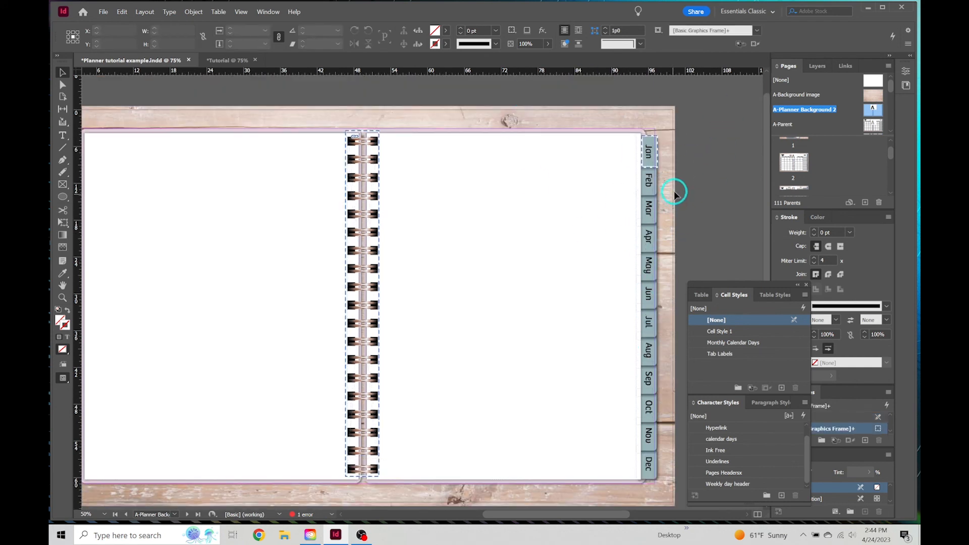
pyautogui.scroll(1, 819, 166)
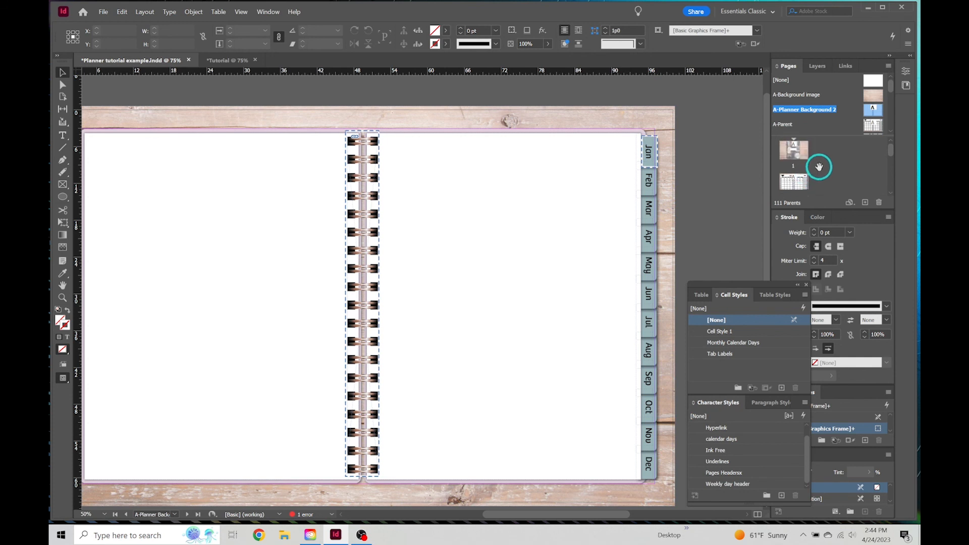
pyautogui.scroll(-1, 803, 167)
pyautogui.doubleClick(796, 163)
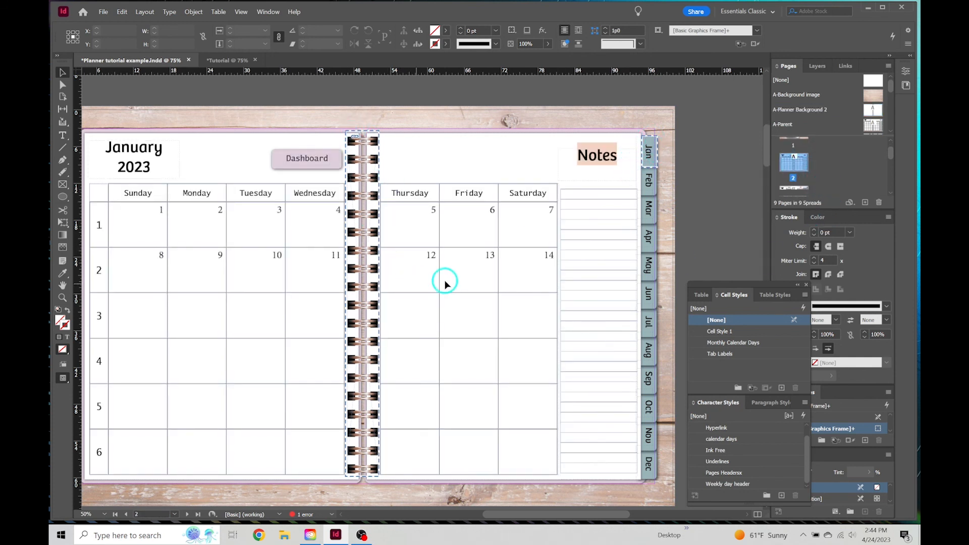
pyautogui.scroll(-1, 822, 172)
pyautogui.doubleClick(786, 179)
pyautogui.click(802, 150)
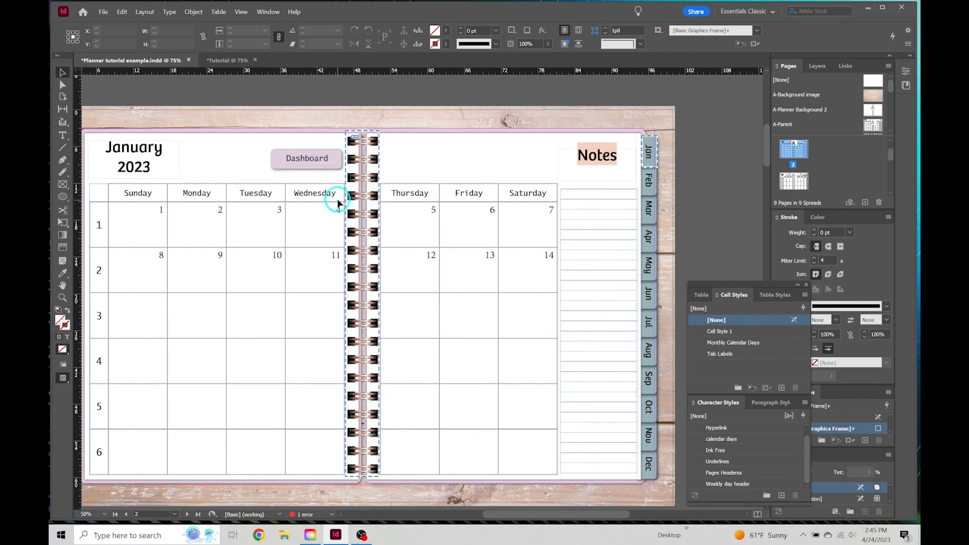
pyautogui.scroll(-1, 802, 174)
pyautogui.scroll(1, 806, 180)
pyautogui.scroll(-2, 865, 108)
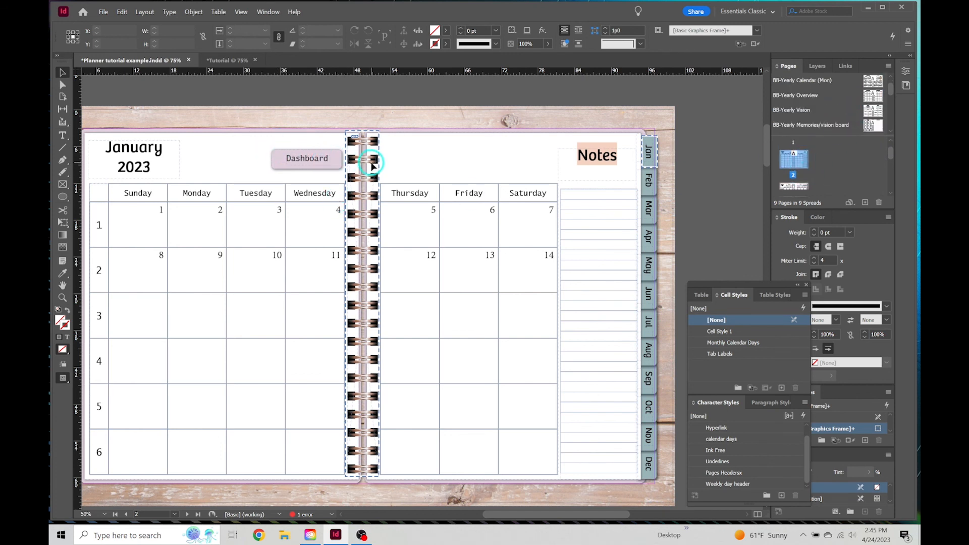
# Step: Draw a rectangle frame about 11p7.2 wide and 3p3.6 high over the Dashboard button on the January page
pyautogui.click(64, 184)
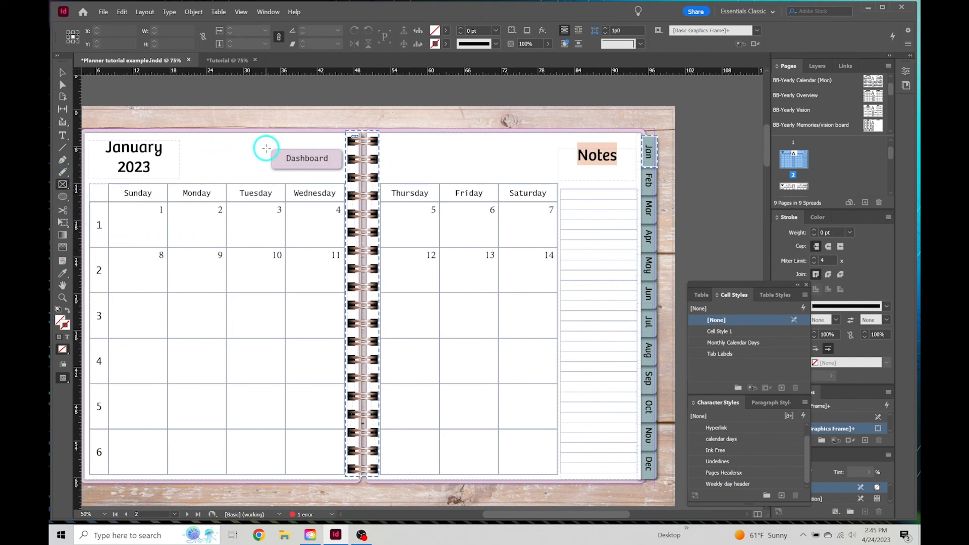
pyautogui.moveTo(270, 148); pyautogui.dragTo(342, 169)
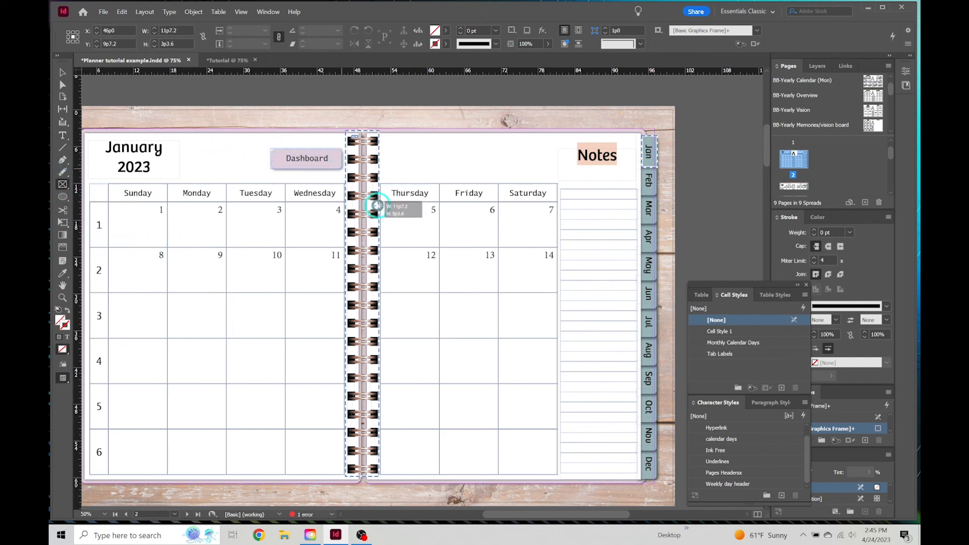
# Step: Hyperlink the frame over the Dashboard button to page 2 of Planner tutorial example.indd and return to the Selection tool
pyautogui.rightClick(319, 158)
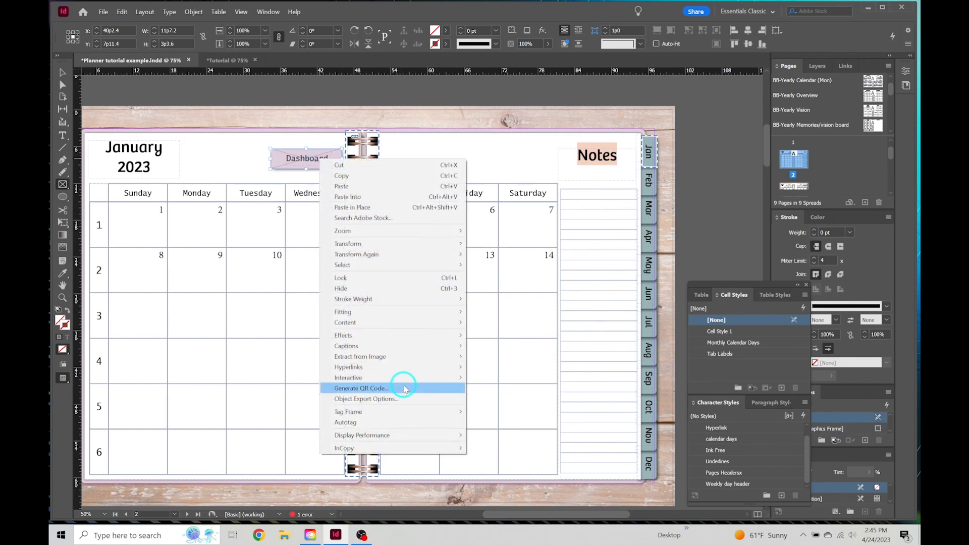
pyautogui.moveTo(415, 374)
pyautogui.click(493, 369)
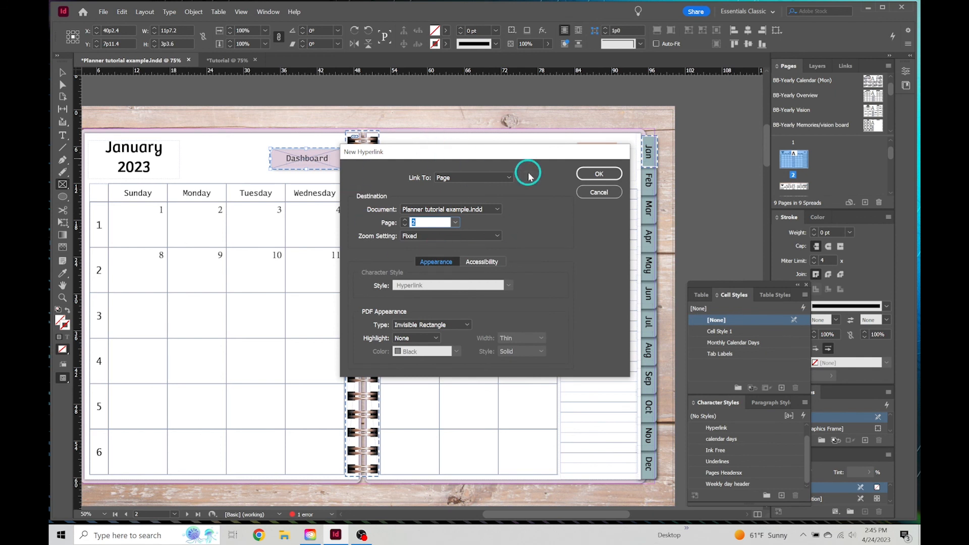
pyautogui.click(598, 174)
pyautogui.click(288, 114)
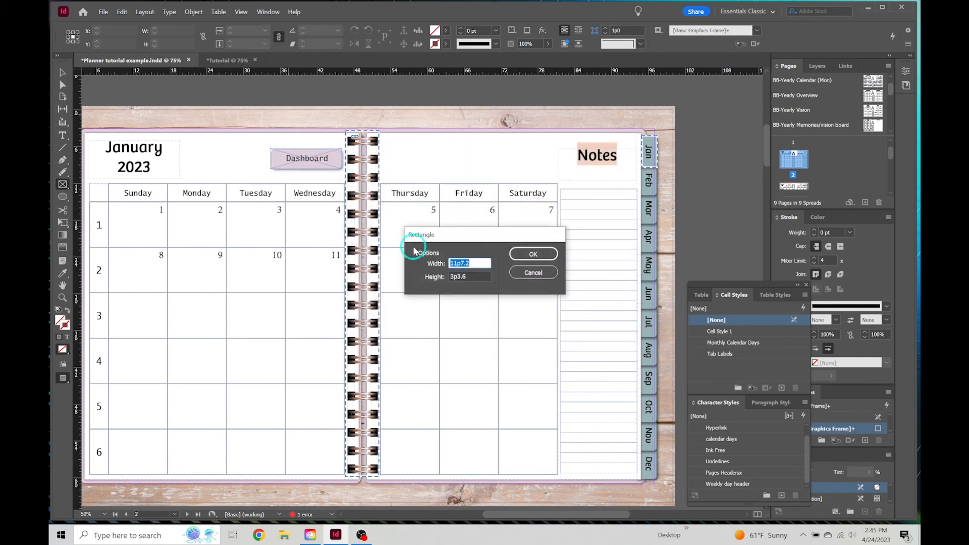
pyautogui.click(531, 269)
pyautogui.press('v')
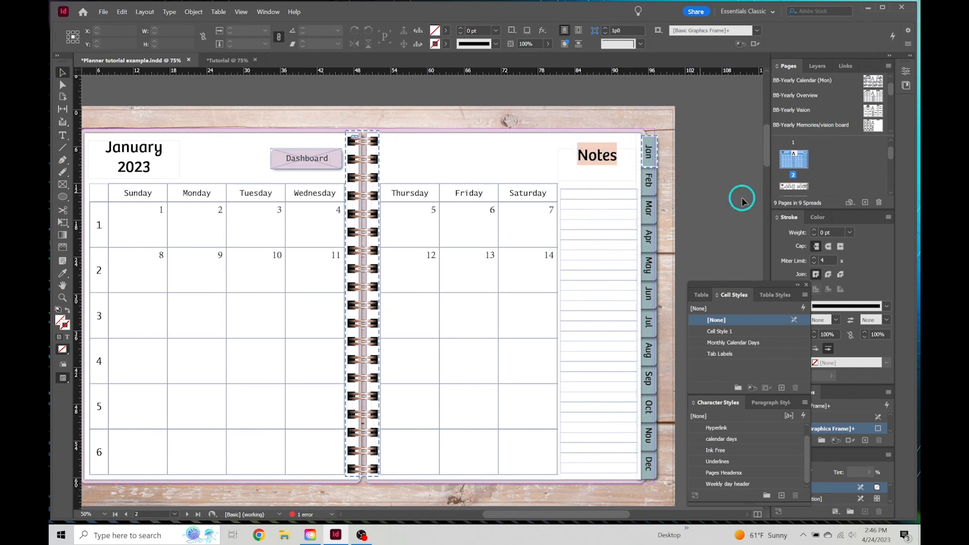
# Step: Look through the document's page thumbnails around the weekly pages to find a target page for the spiral binding link
pyautogui.moveTo(802, 158)
pyautogui.mouseDown()
pyautogui.moveTo(804, 190)
pyautogui.moveTo(800, 156)
pyautogui.moveTo(805, 171)
pyautogui.mouseUp()
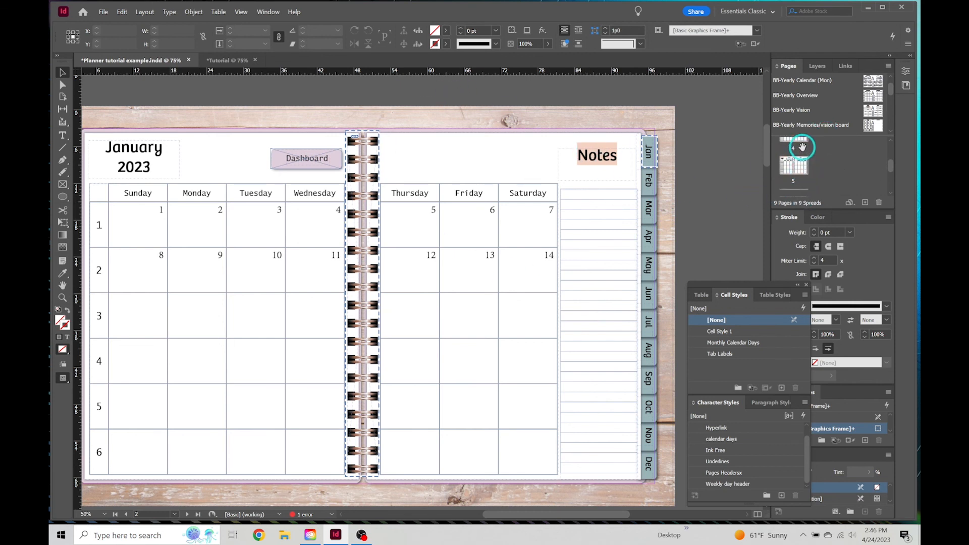
pyautogui.click(795, 166)
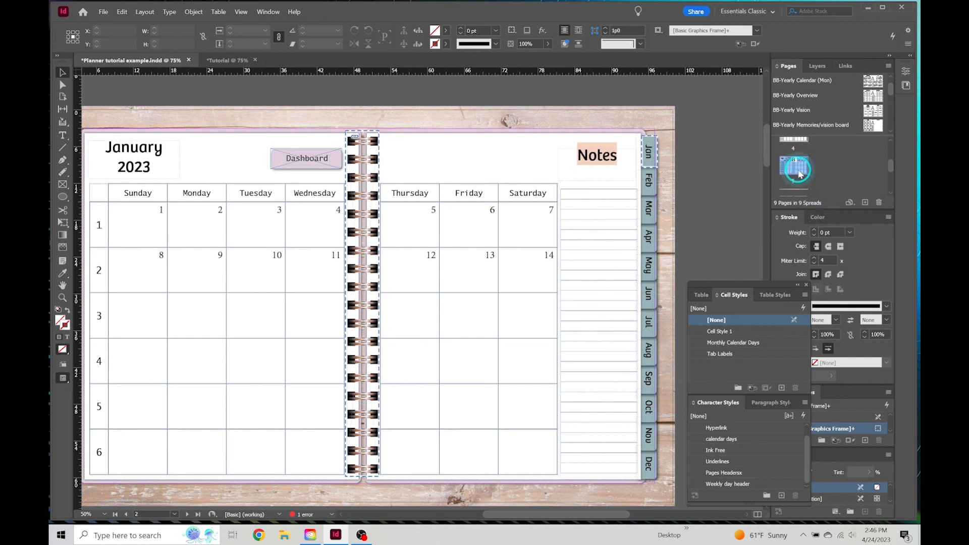
pyautogui.scroll(-1, 795, 152)
pyautogui.scroll(2, 802, 171)
pyautogui.scroll(1, 802, 171)
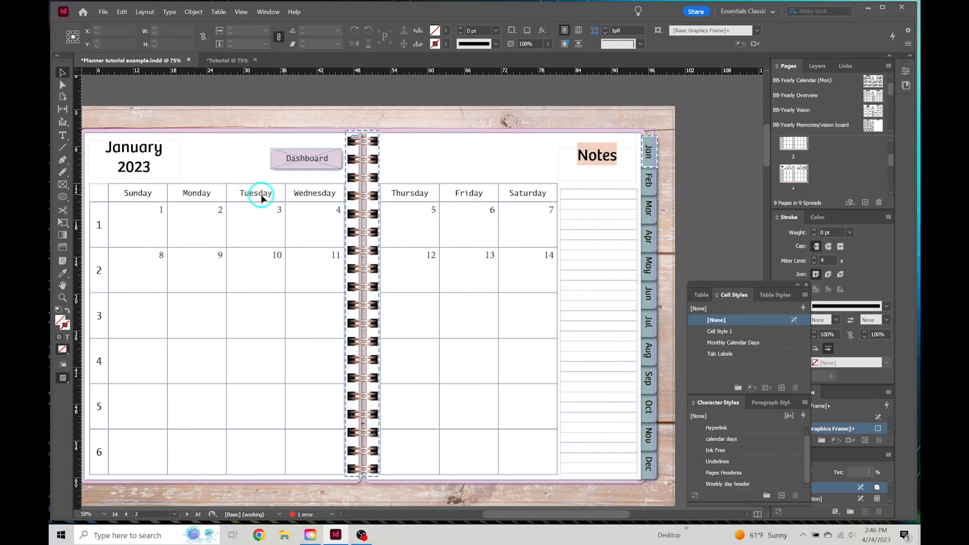
pyautogui.scroll(-2, 793, 174)
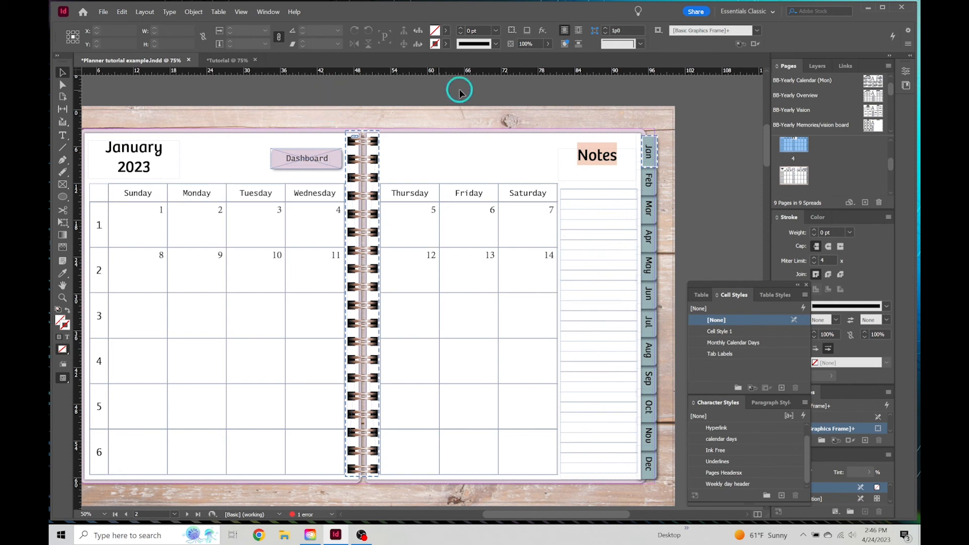
# Step: Open the A-Planner Background 2 parent and check the hyperlink destination of the frame over the spiral binding
pyautogui.scroll(3, 873, 109)
pyautogui.doubleClick(874, 109)
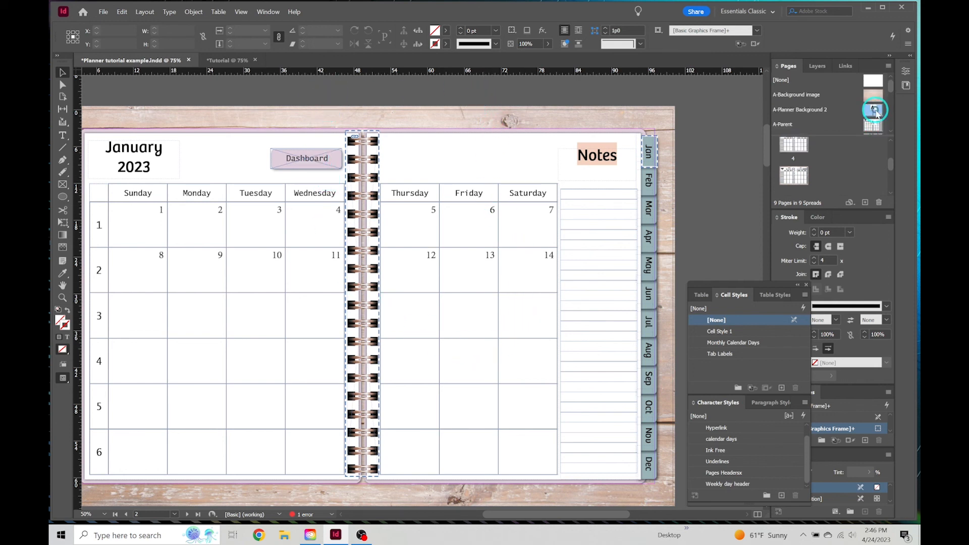
pyautogui.click(369, 134)
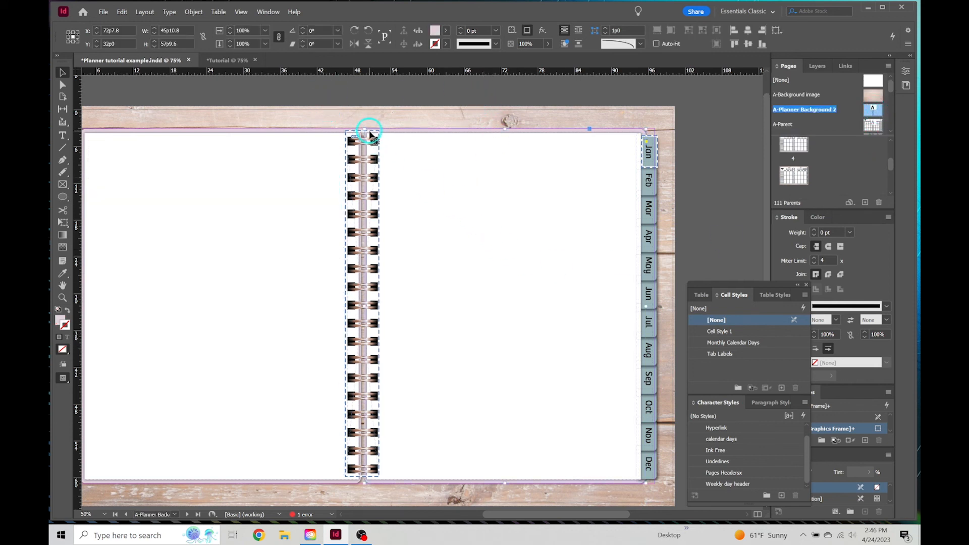
pyautogui.click(379, 153)
pyautogui.rightClick(376, 153)
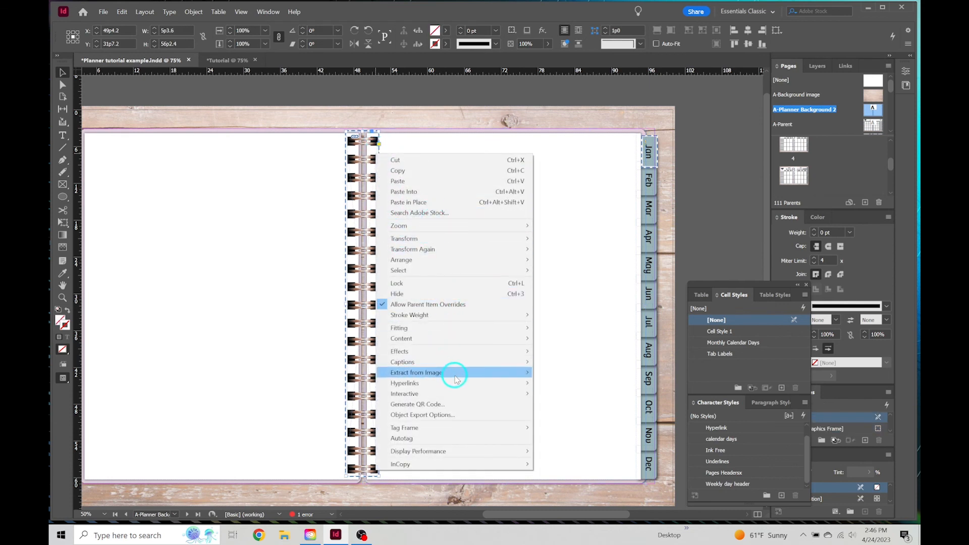
pyautogui.moveTo(455, 383)
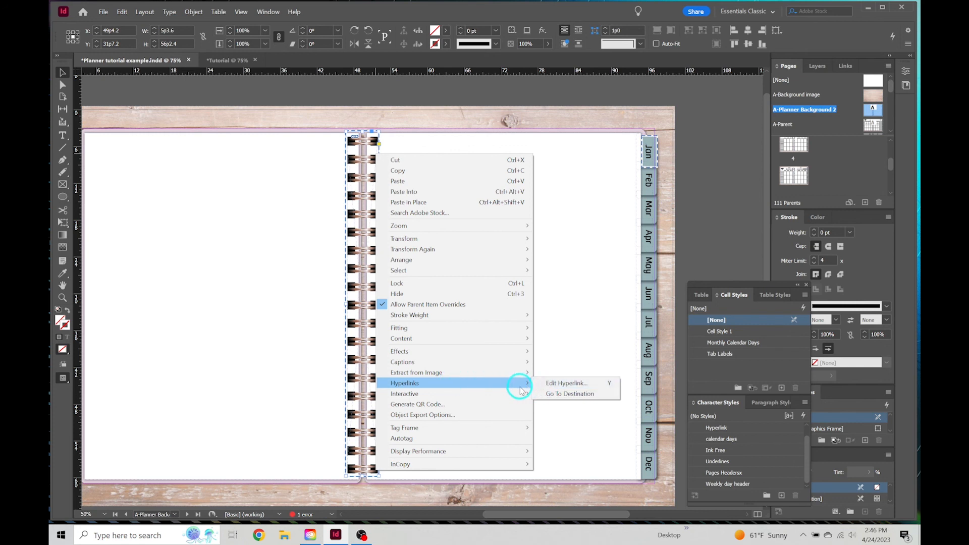
pyautogui.click(584, 387)
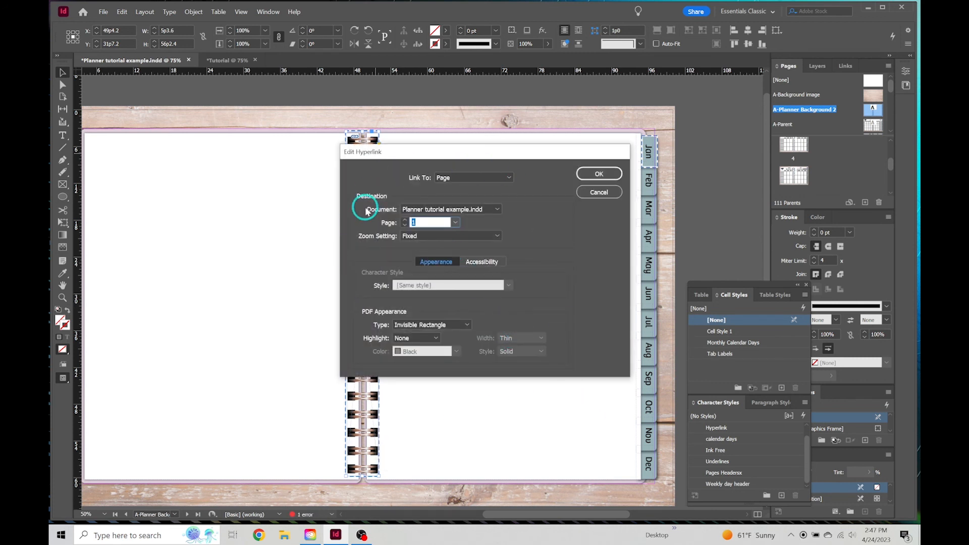
pyautogui.click(598, 174)
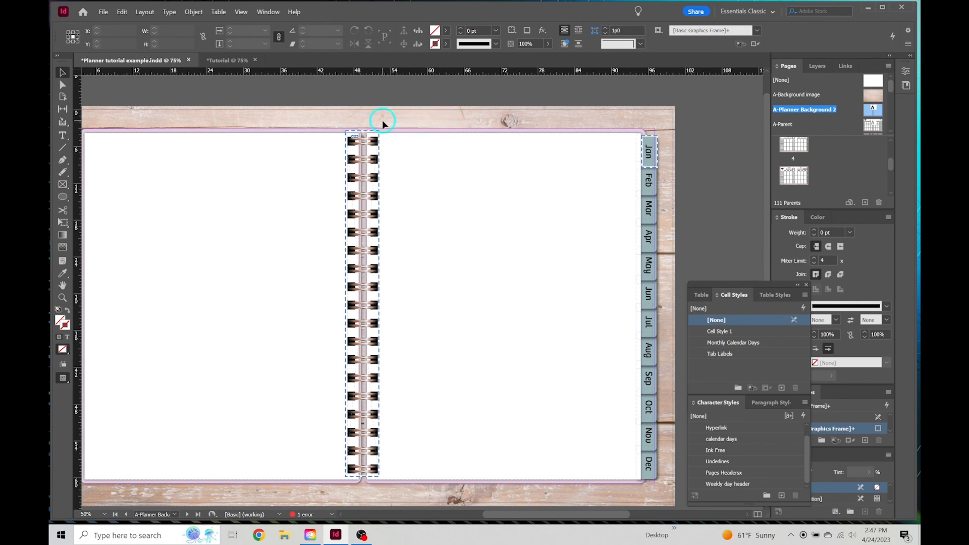
# Step: Change the hyperlink destination of the spiral binding frame on A-Planner Background 2 to page 4
pyautogui.click(373, 132)
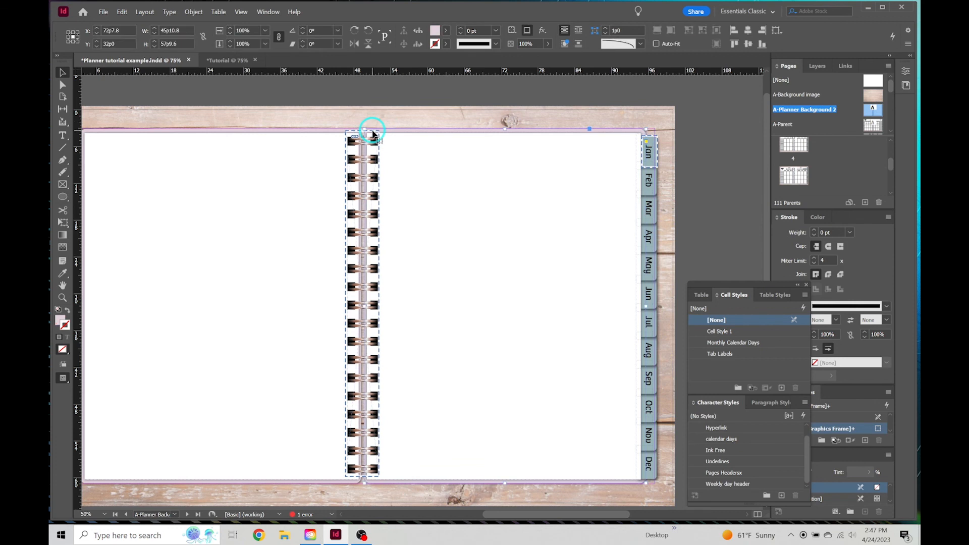
pyautogui.click(378, 156)
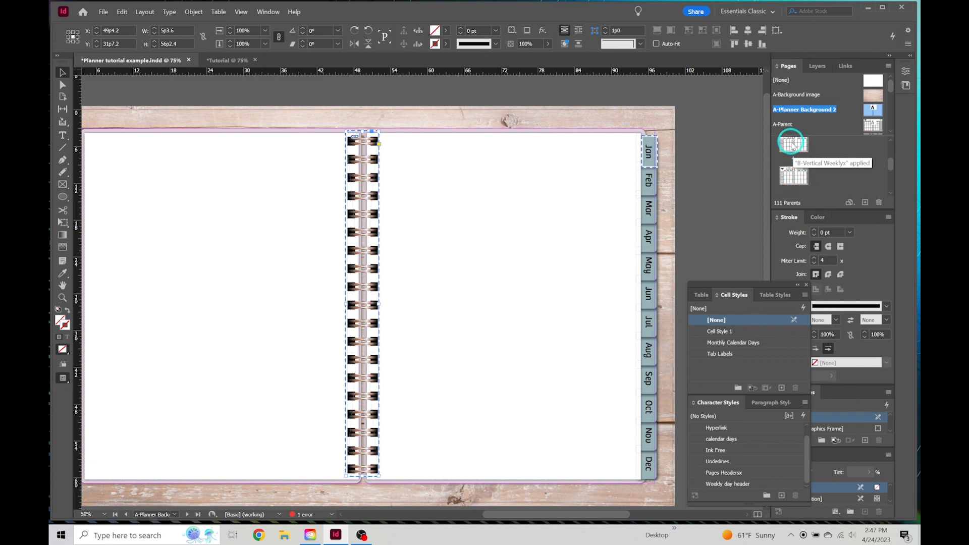
pyautogui.click(798, 145)
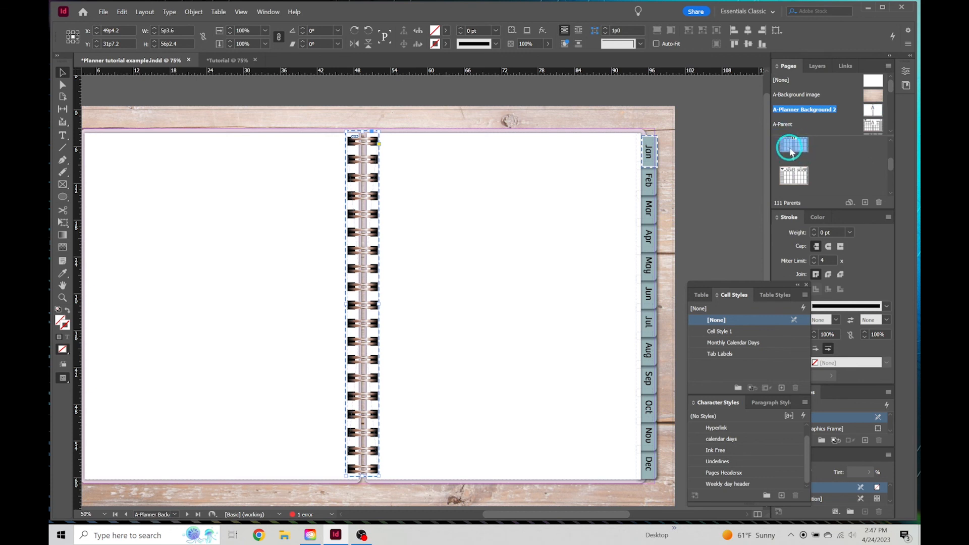
pyautogui.scroll(1, 792, 153)
pyautogui.moveTo(794, 151); pyautogui.dragTo(377, 137)
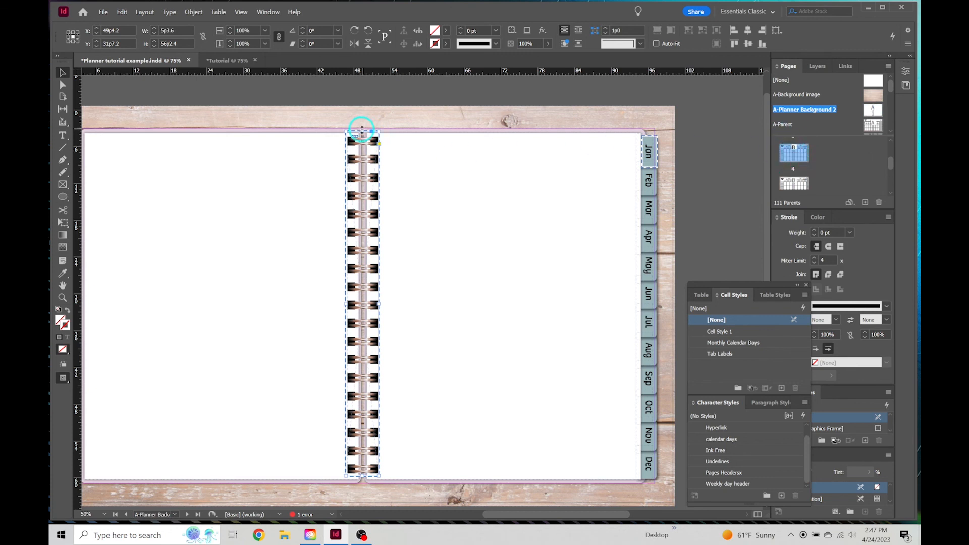
pyautogui.rightClick(359, 133)
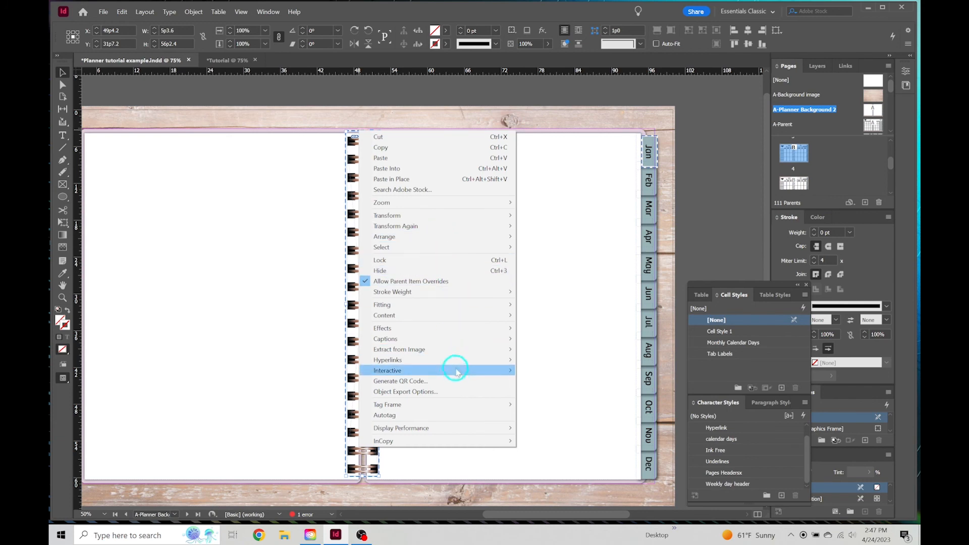
pyautogui.moveTo(463, 363)
pyautogui.moveTo(520, 367)
pyautogui.click(551, 361)
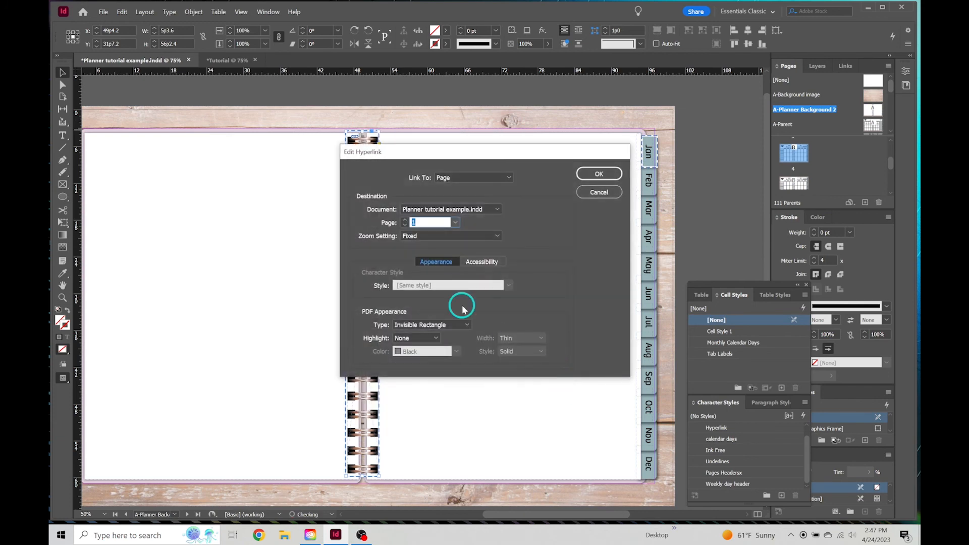
pyautogui.write('4')
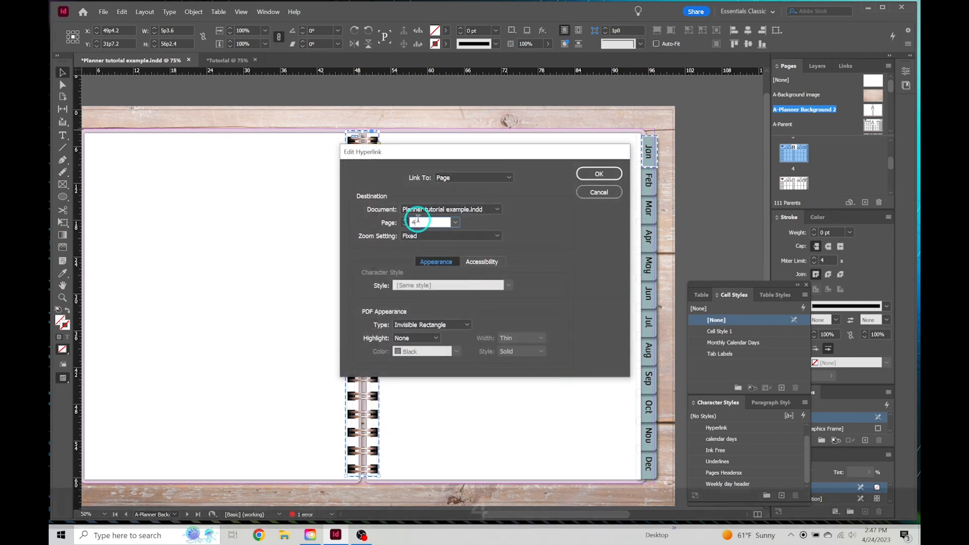
pyautogui.click(586, 173)
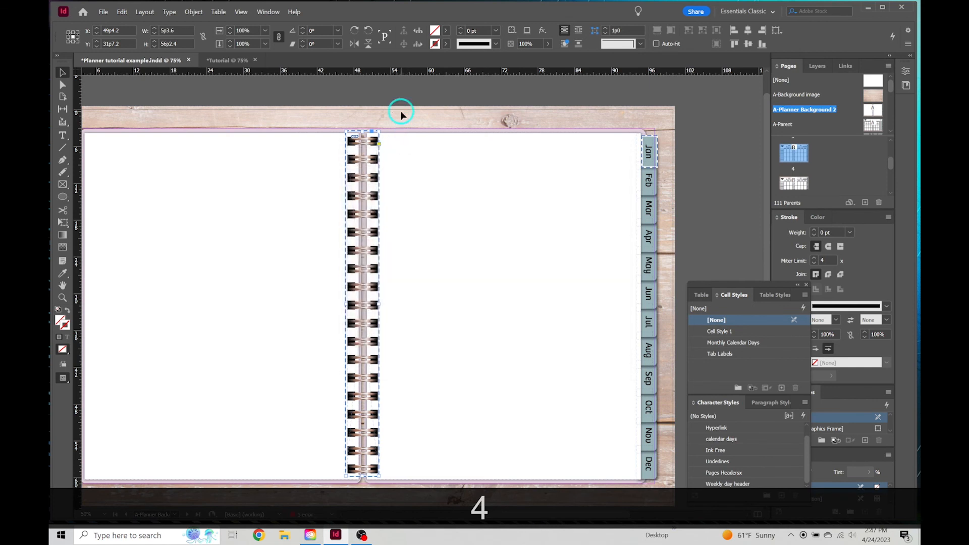
# Step: Show the document's list of hyperlinks and look through its entries and their status indicators
pyautogui.click(275, 15)
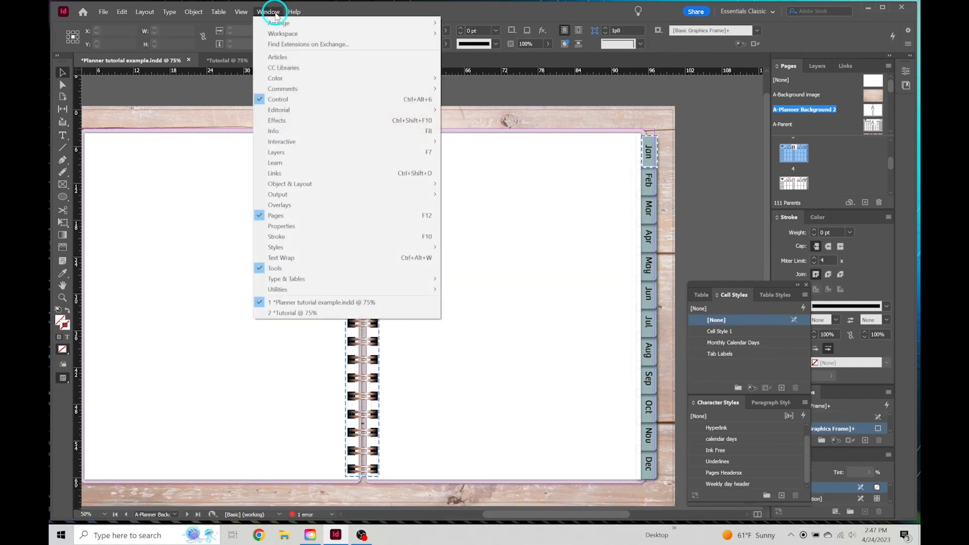
pyautogui.moveTo(303, 142)
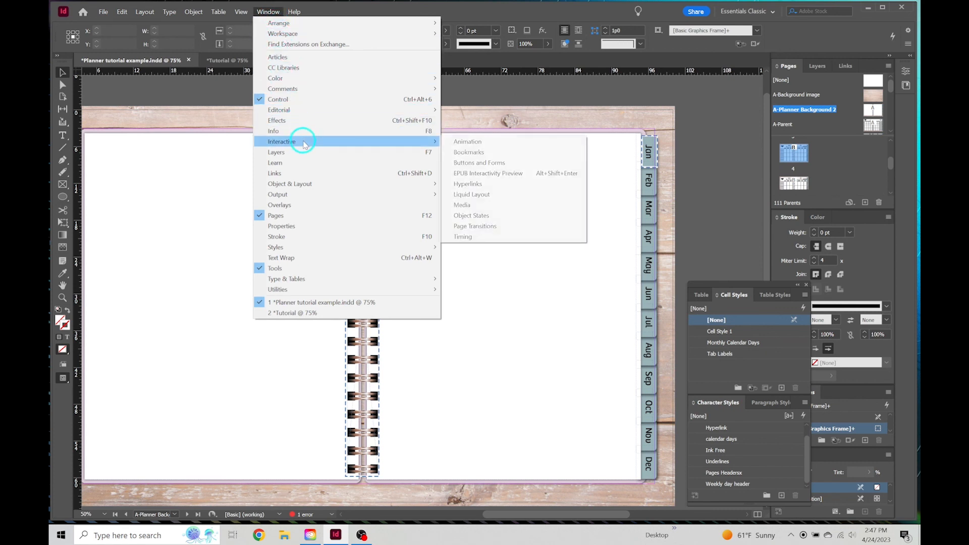
pyautogui.click(479, 184)
pyautogui.scroll(-1, 534, 198)
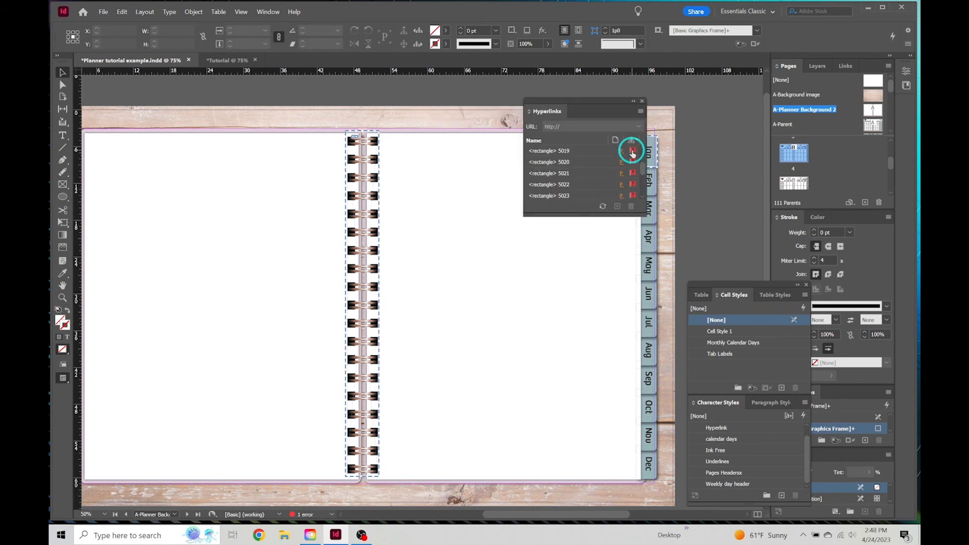
pyautogui.moveTo(633, 154)
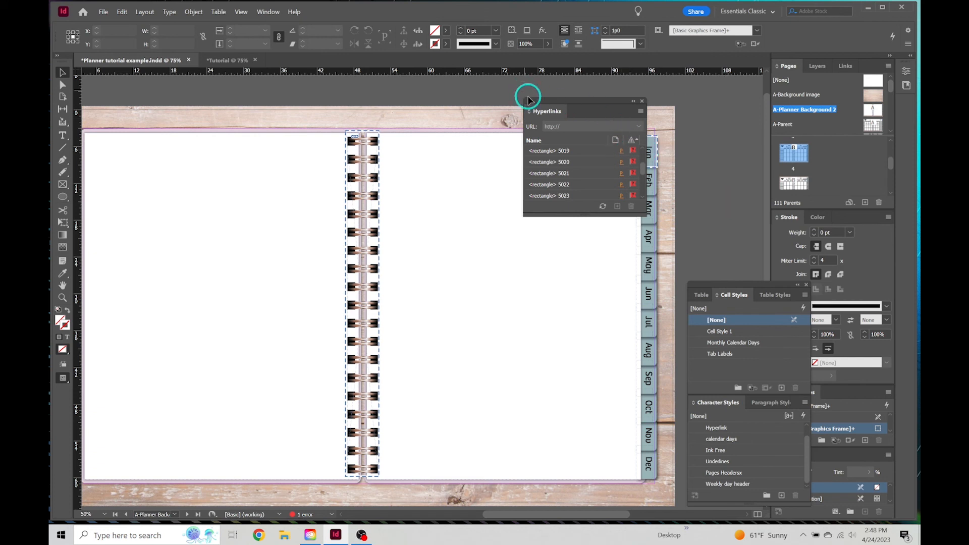
pyautogui.moveTo(599, 97); pyautogui.dragTo(519, 92)
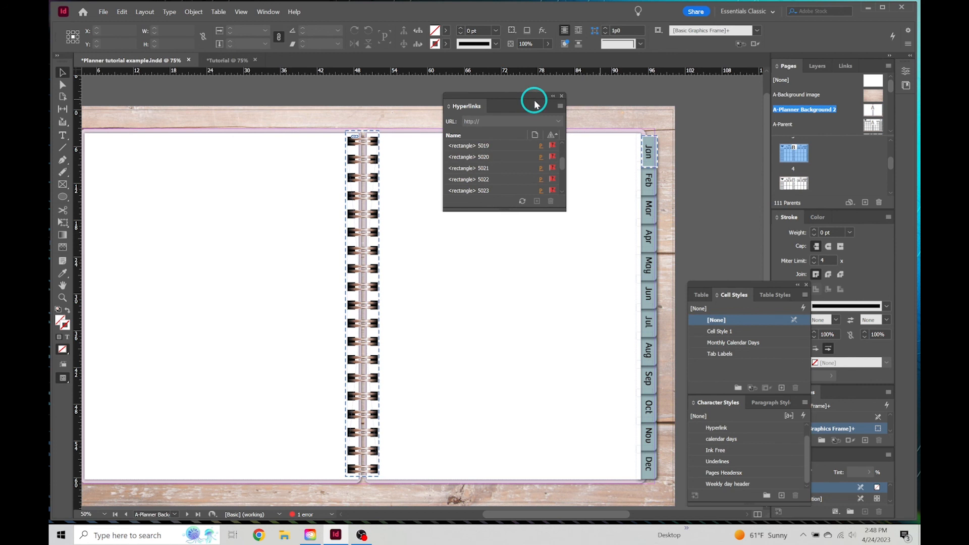
pyautogui.moveTo(522, 100)
pyautogui.mouseDown()
pyautogui.moveTo(615, 103)
pyautogui.moveTo(527, 102)
pyautogui.mouseUp()
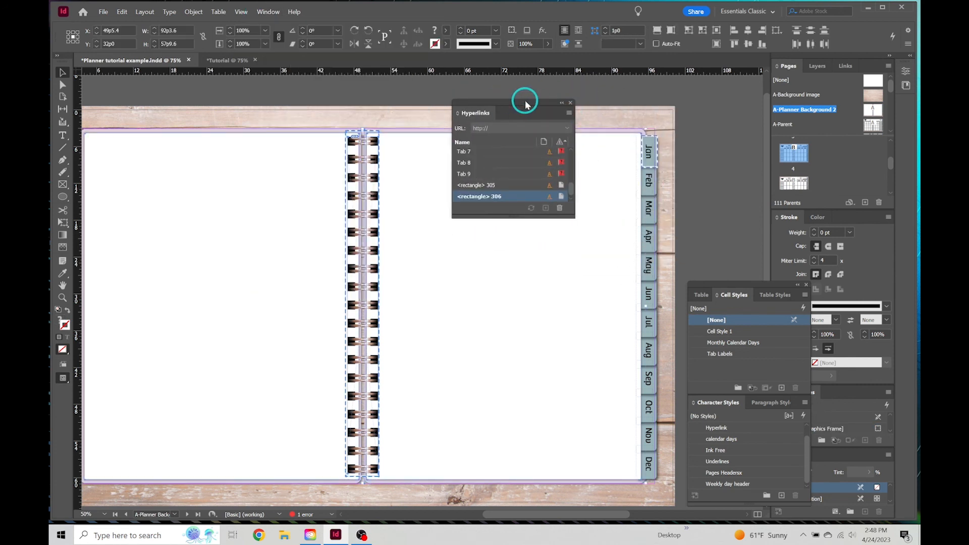
pyautogui.moveTo(515, 101); pyautogui.dragTo(526, 94)
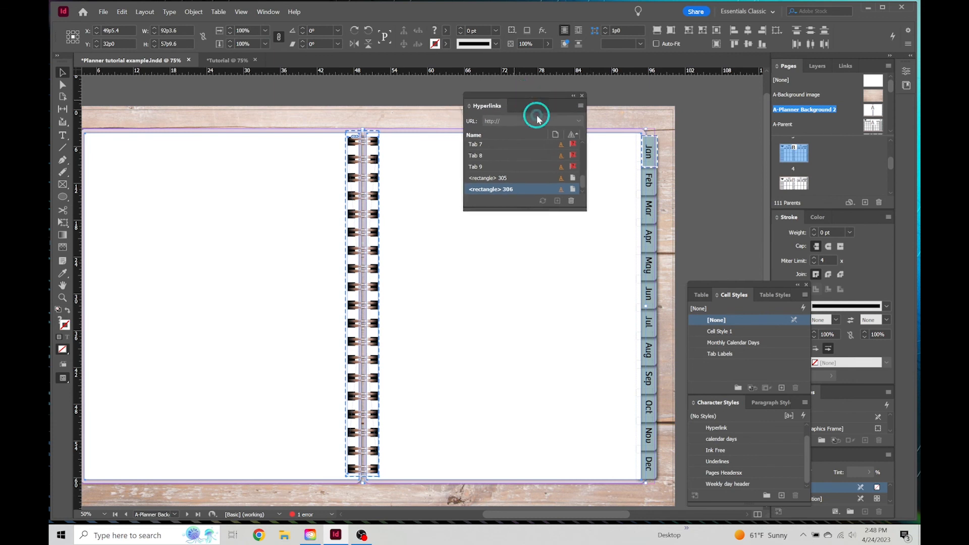
# Step: Go to the source of the Tab 7 hyperlink, look through the remaining links, and close the hyperlink list
pyautogui.click(561, 146)
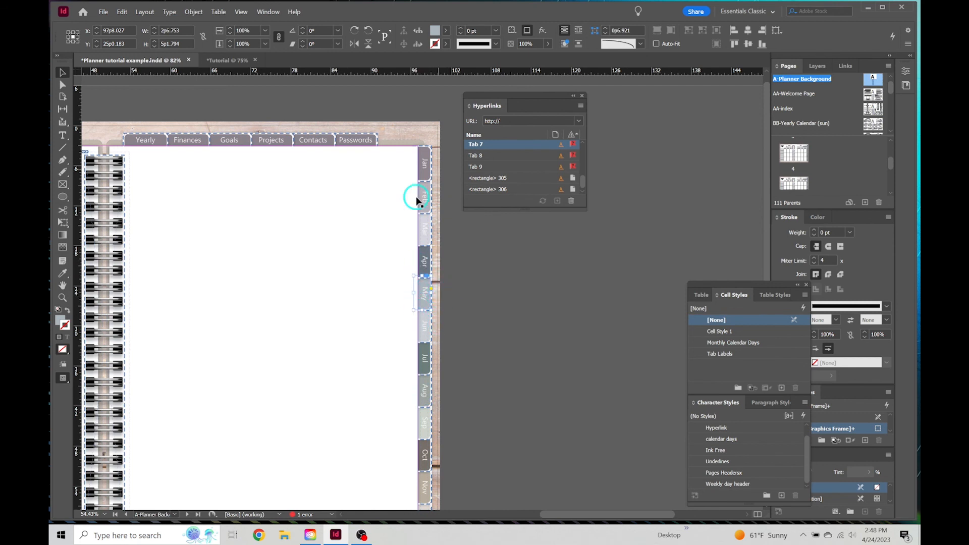
pyautogui.scroll(-3, 563, 164)
pyautogui.scroll(3, 561, 168)
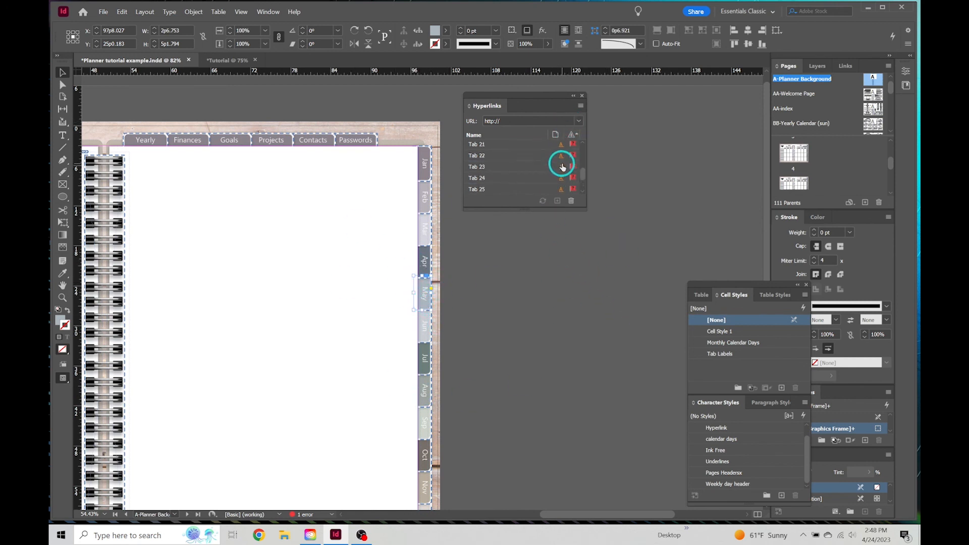
pyautogui.scroll(3, 563, 165)
pyautogui.click(499, 300)
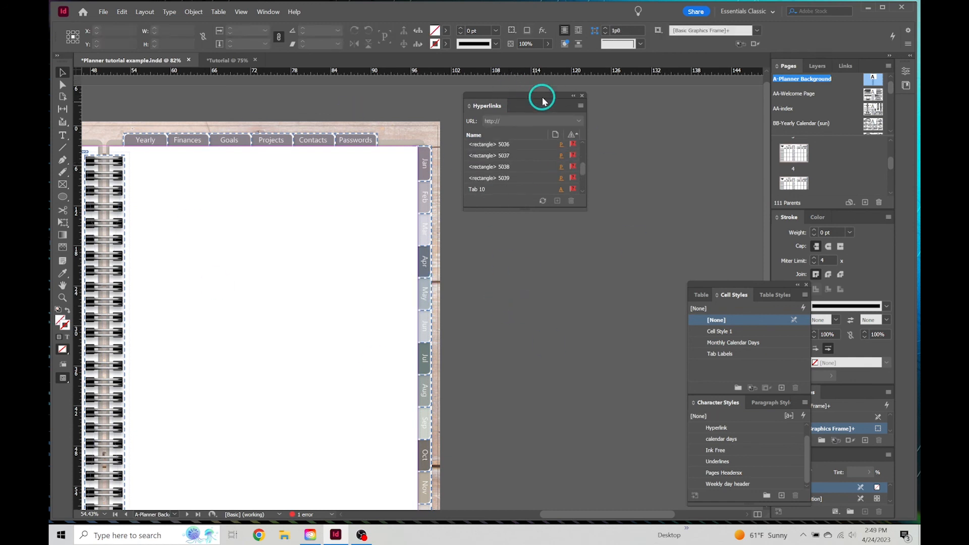
pyautogui.click(582, 96)
# Step: Open page 4 and start exporting the document to the Desktop in Adobe PDF (Interactive) format, keeping the file name Planner tutorial example
pyautogui.hscroll(-3, 680, 165)
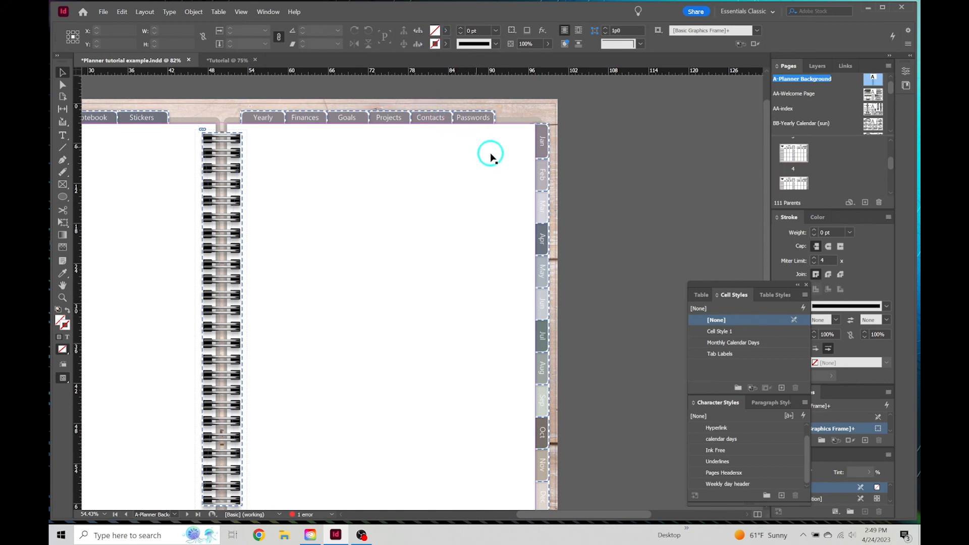
pyautogui.doubleClick(795, 153)
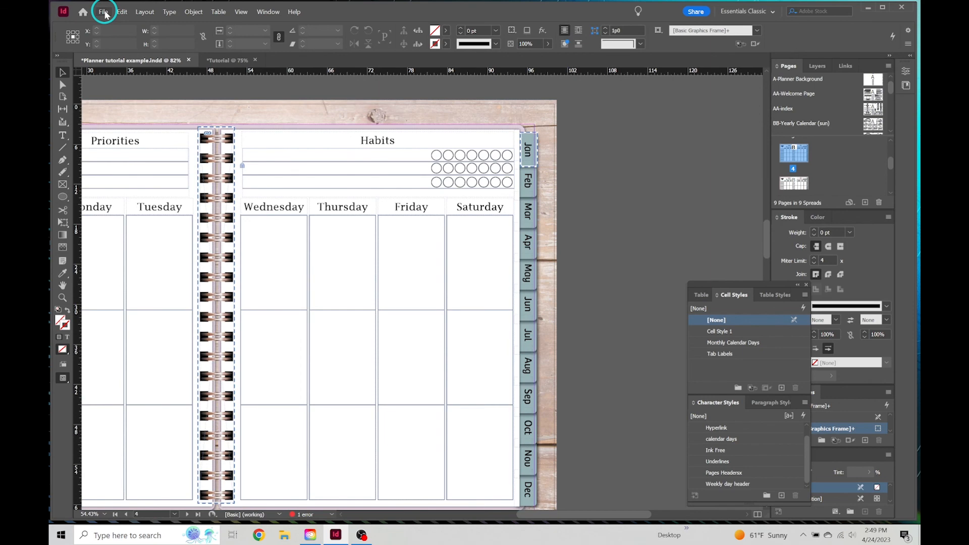
pyautogui.click(103, 12)
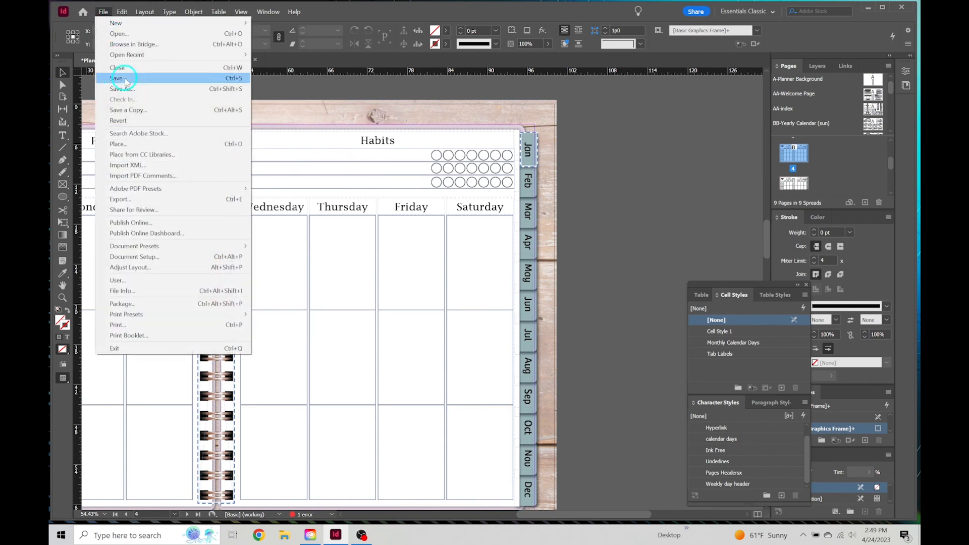
pyautogui.click(201, 200)
pyautogui.moveTo(504, 130); pyautogui.dragTo(465, 90)
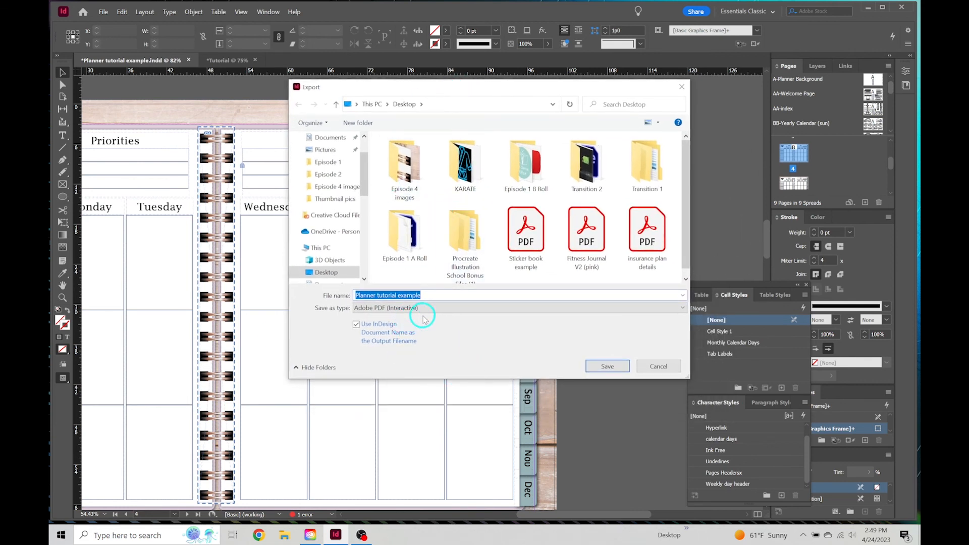
pyautogui.click(451, 309)
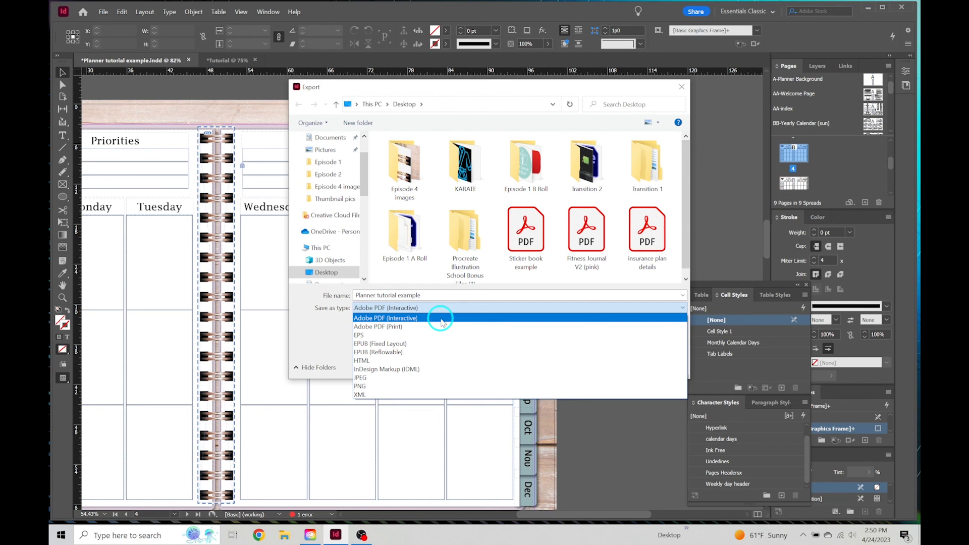
pyautogui.click(441, 318)
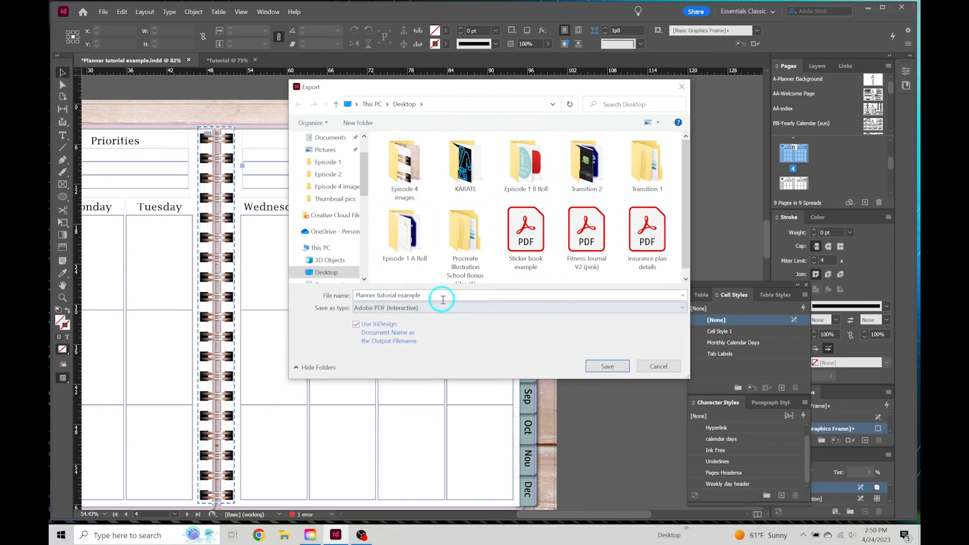
pyautogui.click(595, 364)
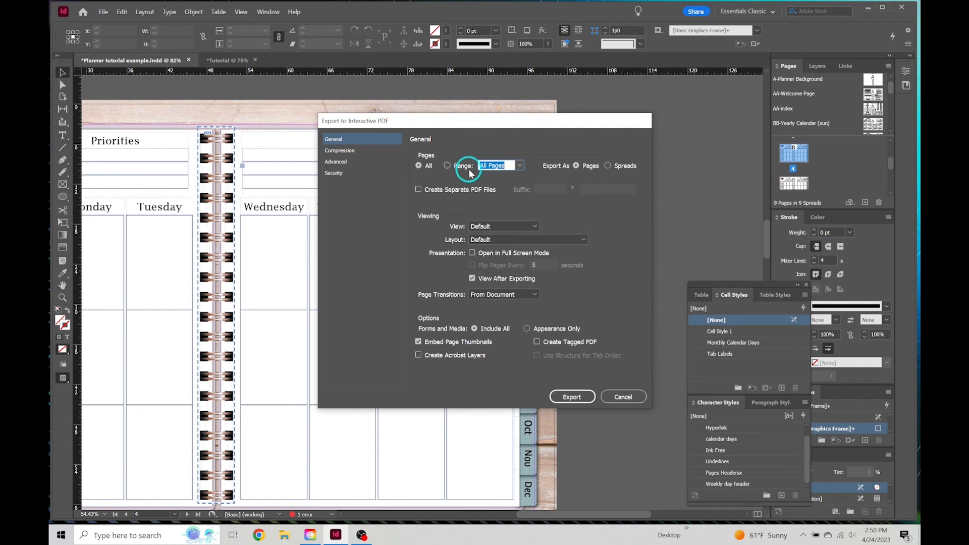
# Step: Limit the interactive PDF's page range to 4-5 and export it, accepting the conversion of CMYK colors to RGB
pyautogui.click(447, 165)
pyautogui.click(520, 166)
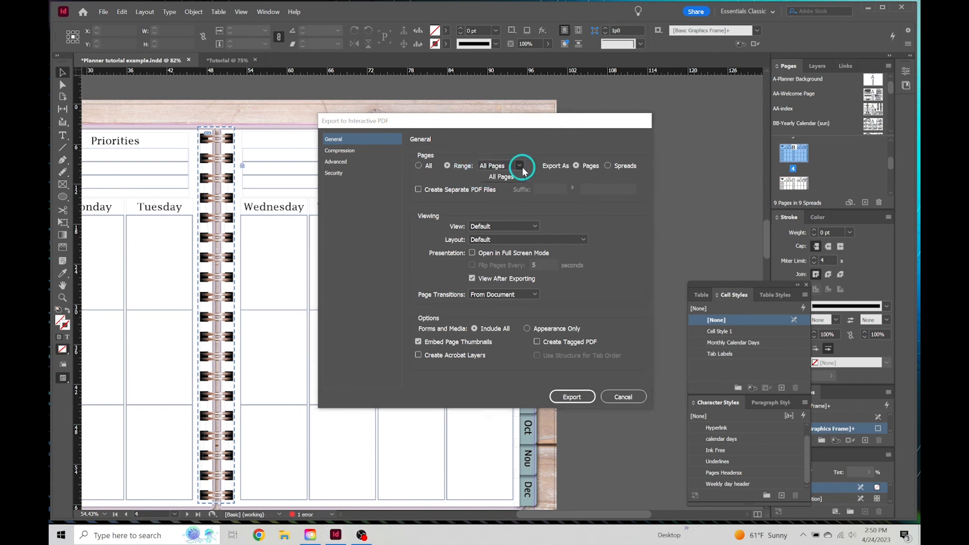
pyautogui.click(505, 177)
pyautogui.moveTo(508, 166); pyautogui.dragTo(474, 166)
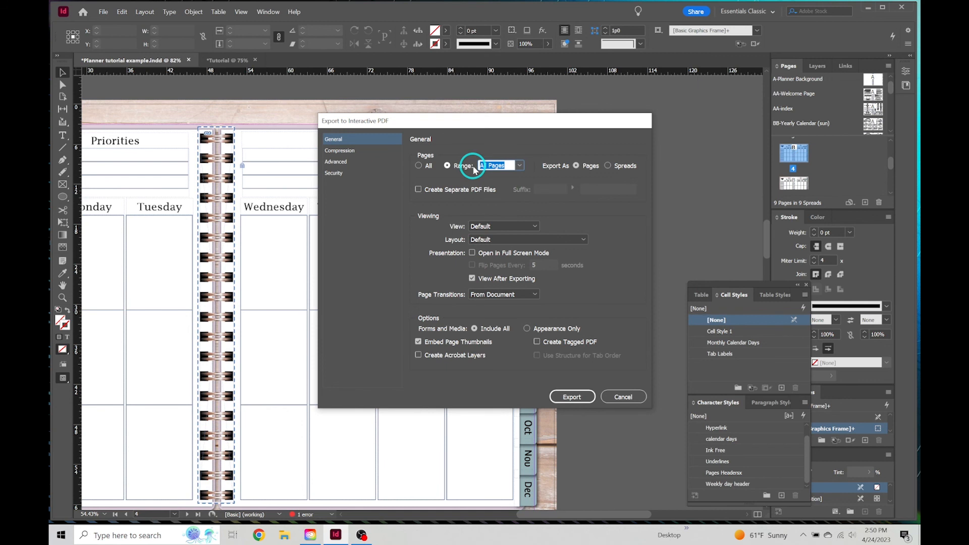
pyautogui.write('4-5')
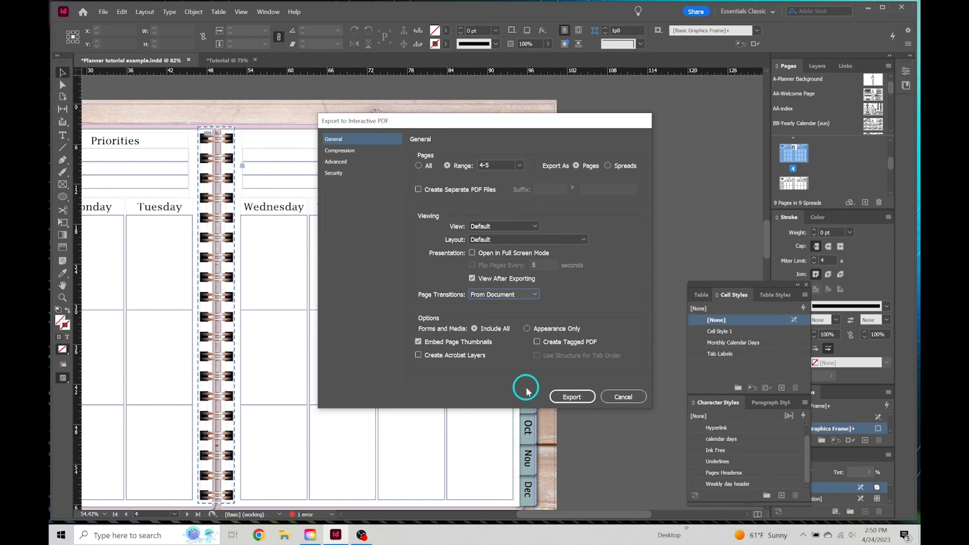
pyautogui.click(572, 396)
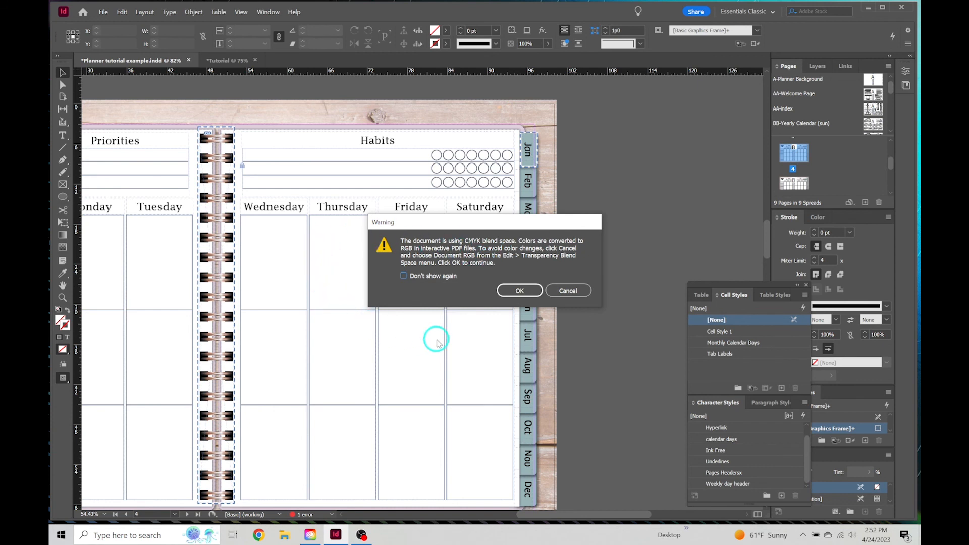
pyautogui.click(520, 290)
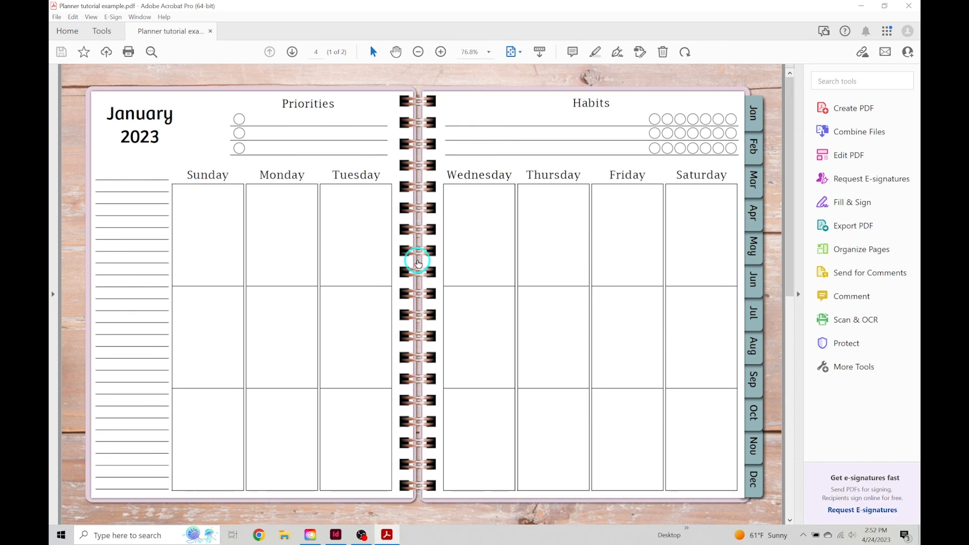
# Step: Look over the exported planner pages in Acrobat, checking the spiral binding and month tabs, and close the PDF viewer
pyautogui.scroll(-2, 418, 263)
pyautogui.scroll(2, 418, 263)
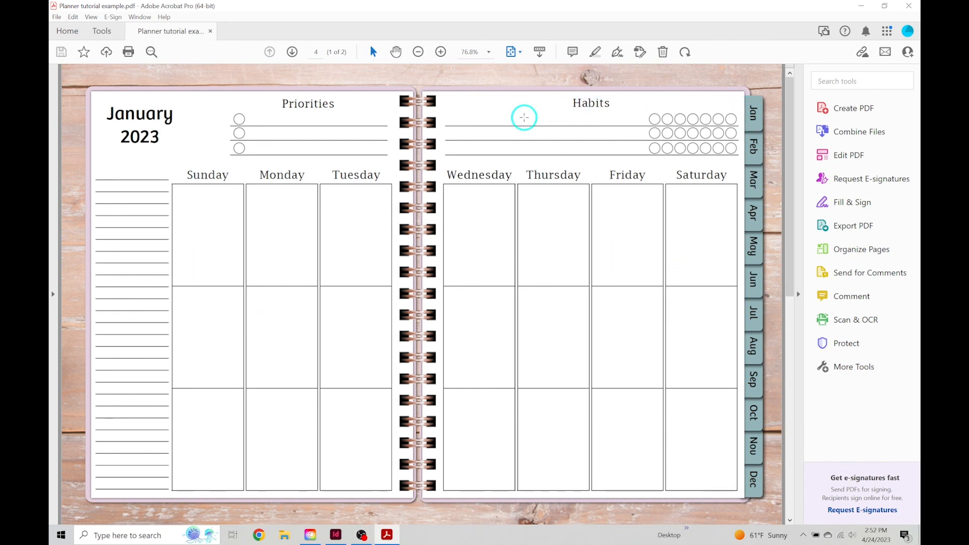
pyautogui.click(909, 5)
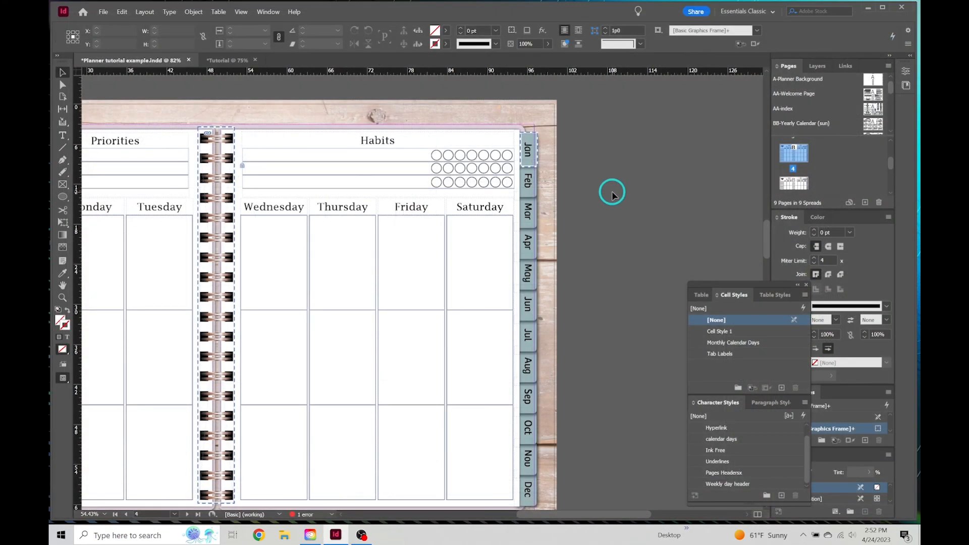